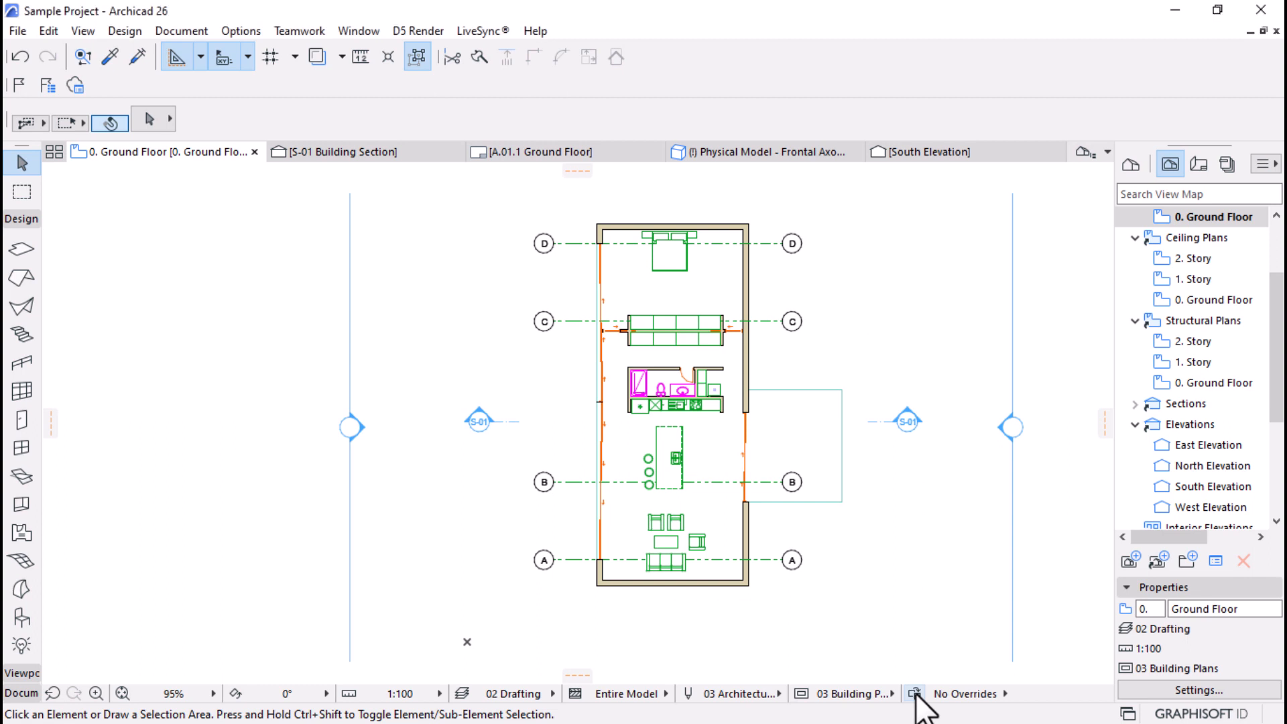
Step: Import the graphic override combination GOC GREY-BLACK-GREY.xml from the v26 Up folder
left_click(915, 694)
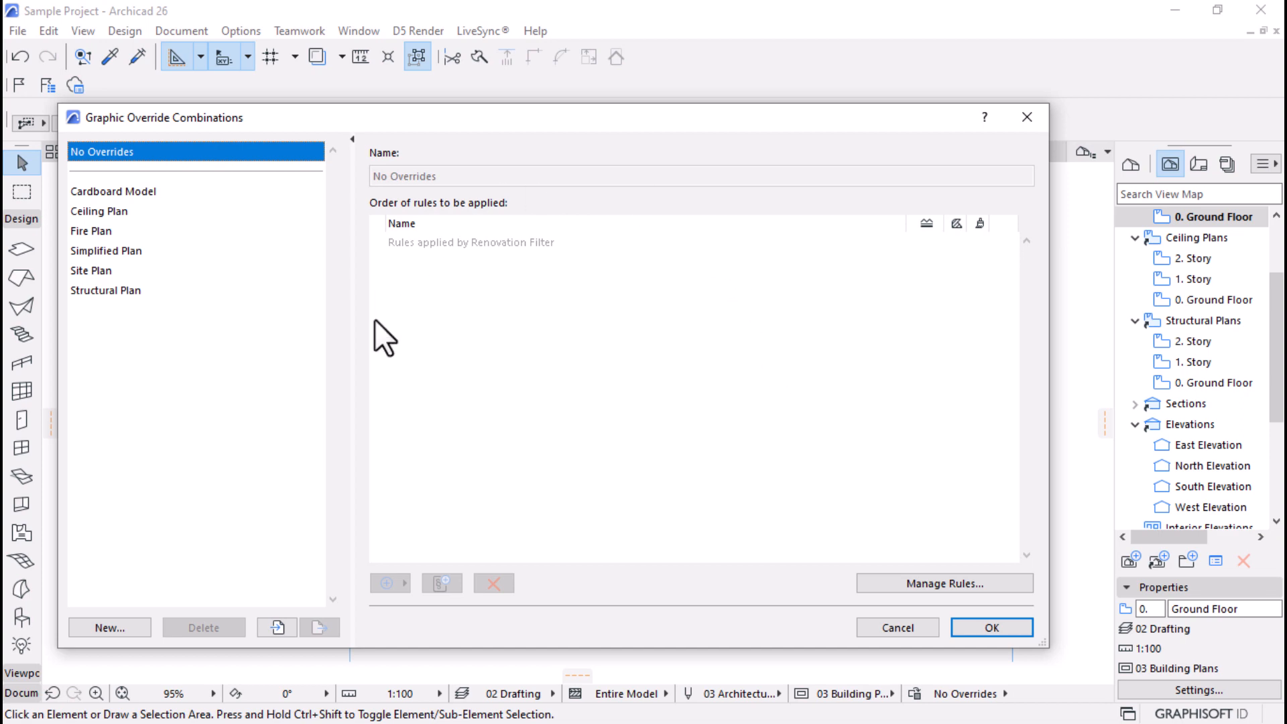
left_click(273, 625)
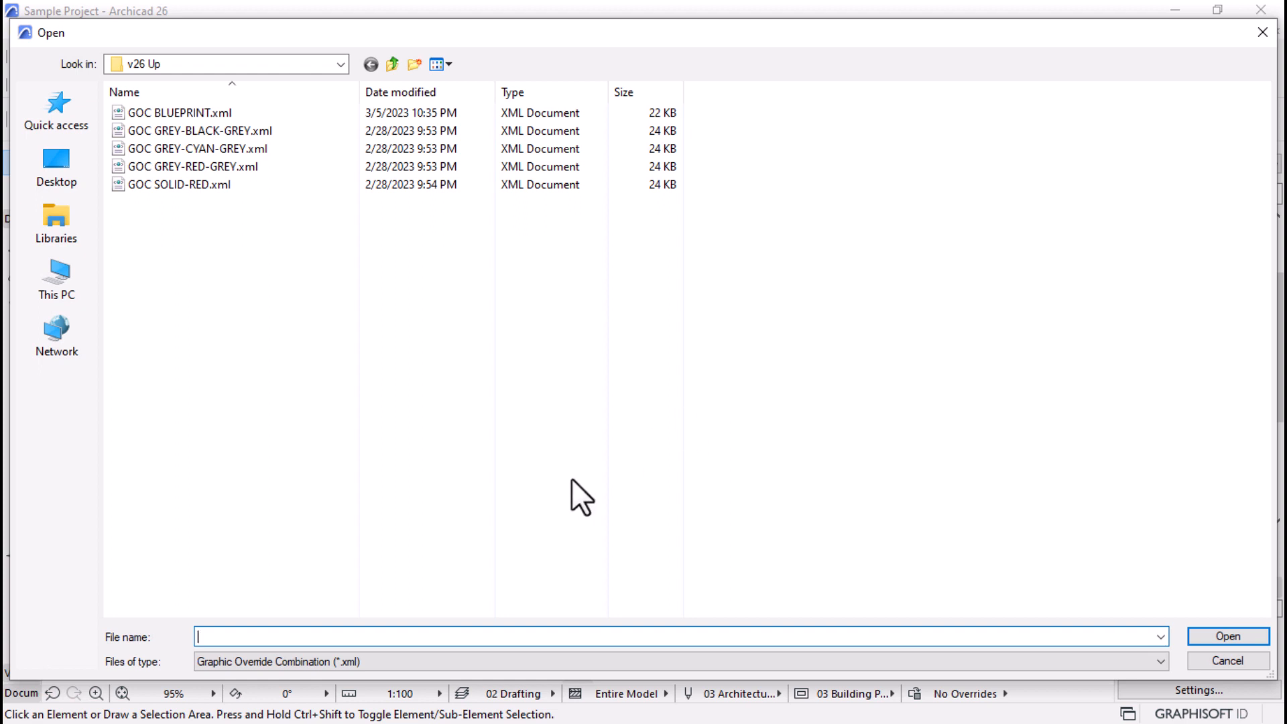
left_click(391, 65)
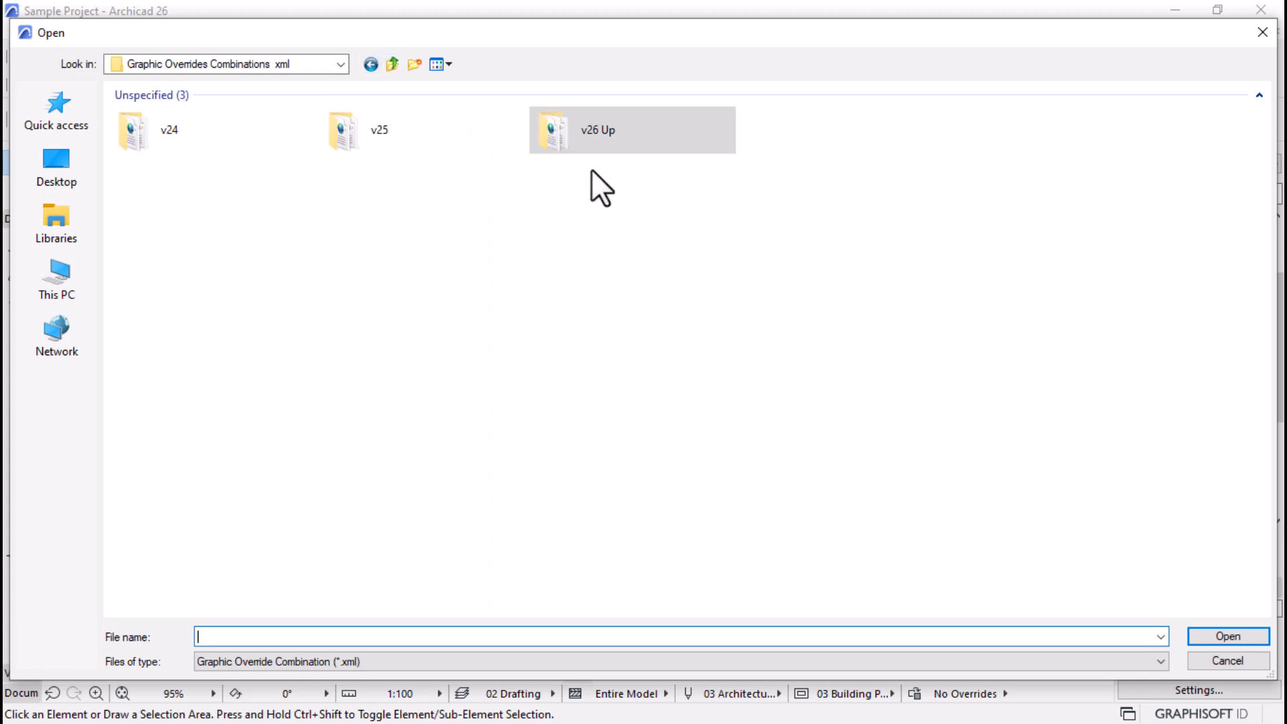
double_click(577, 135)
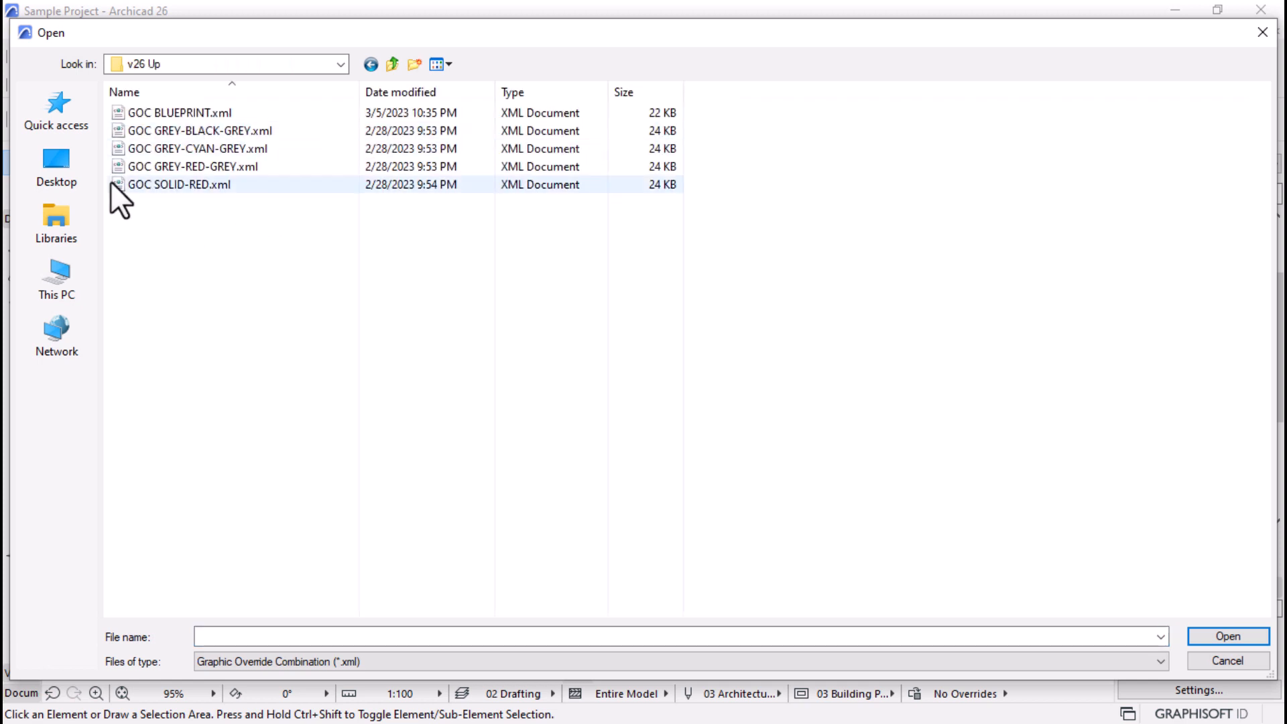
left_click(162, 135)
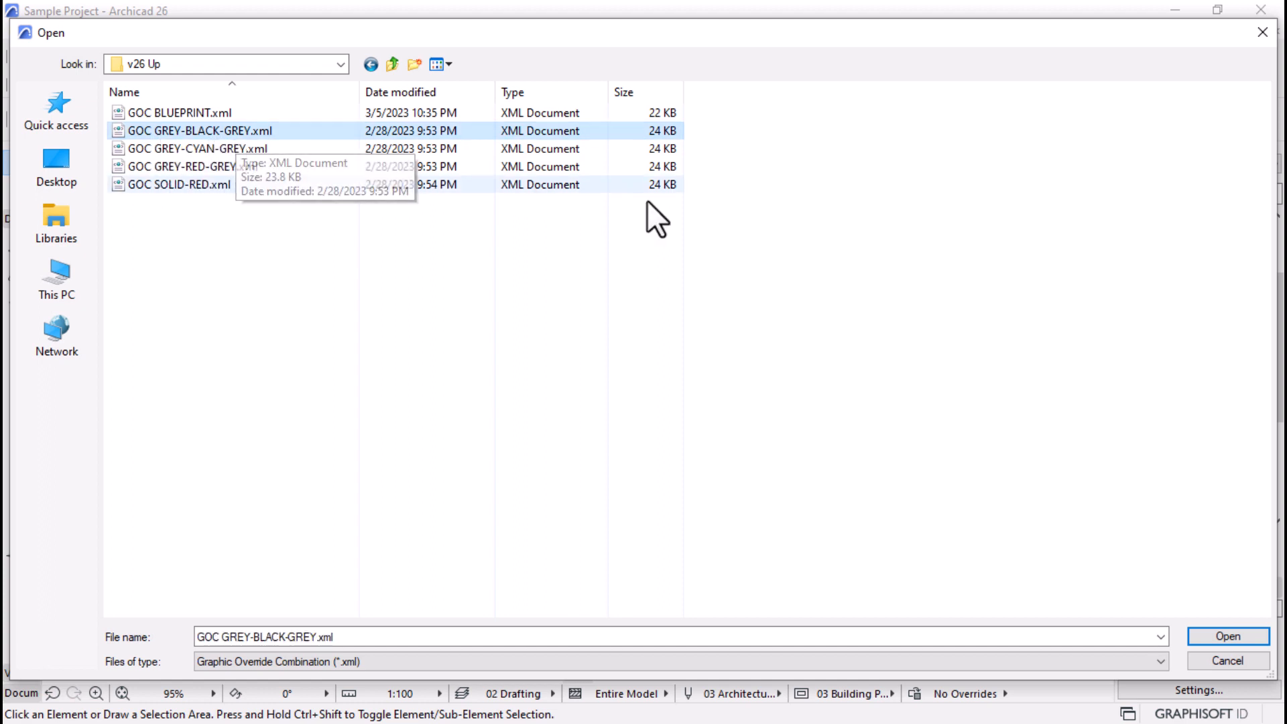
left_click(1210, 634)
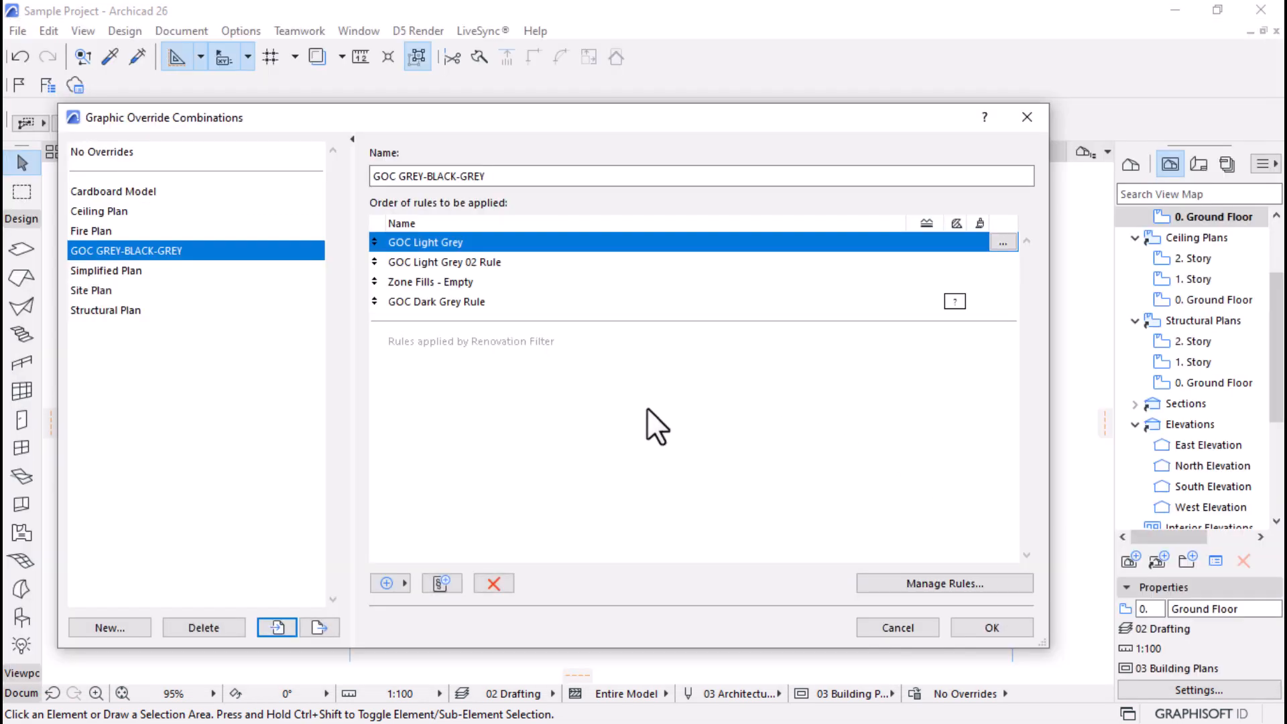
Step: Inspect the override style of the Zone Fills - Empty rule and apply the GOC GREY-BLACK-GREY combination to the ground floor plan
left_click(410, 284)
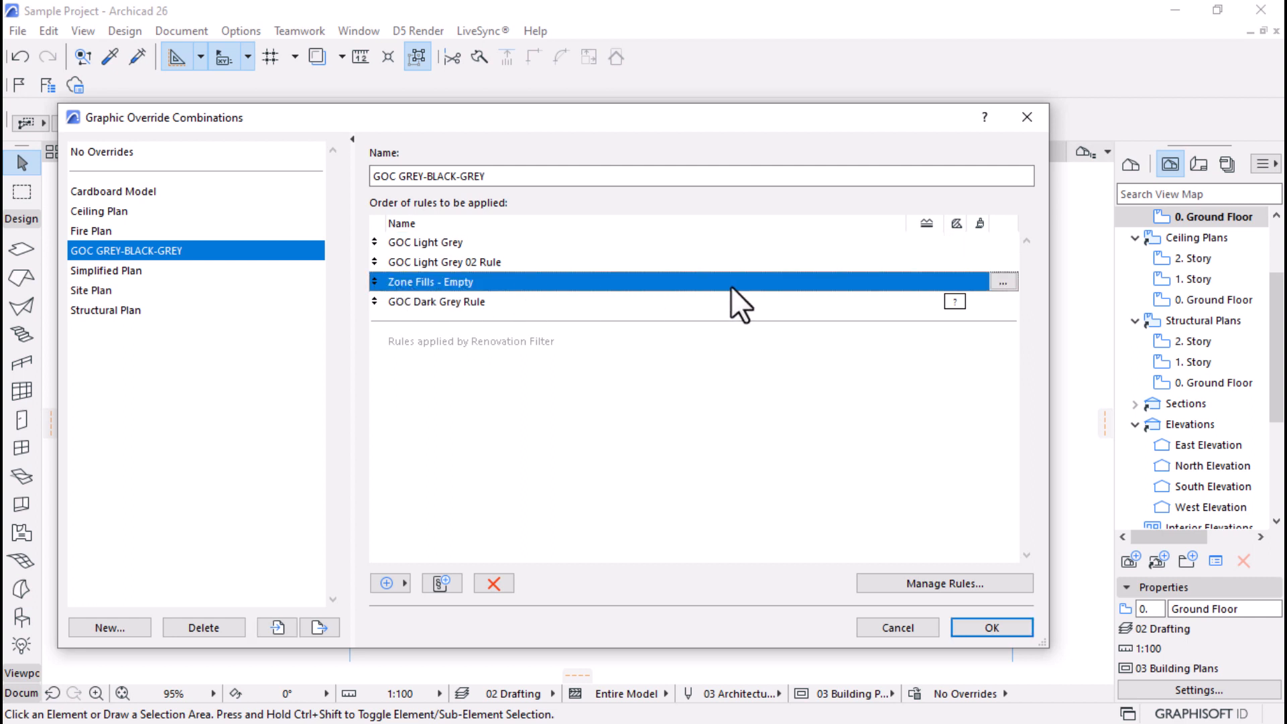
left_click(1004, 281)
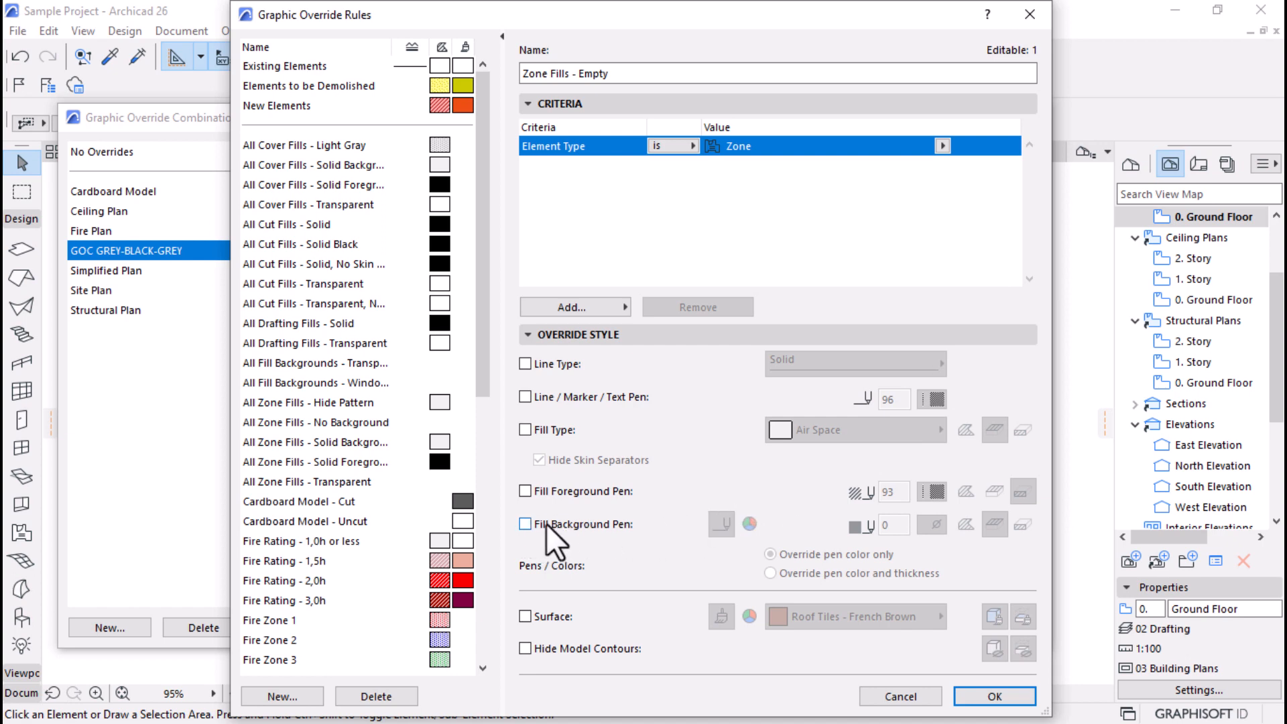
left_click(525, 525)
left_click(526, 525)
left_click(992, 695)
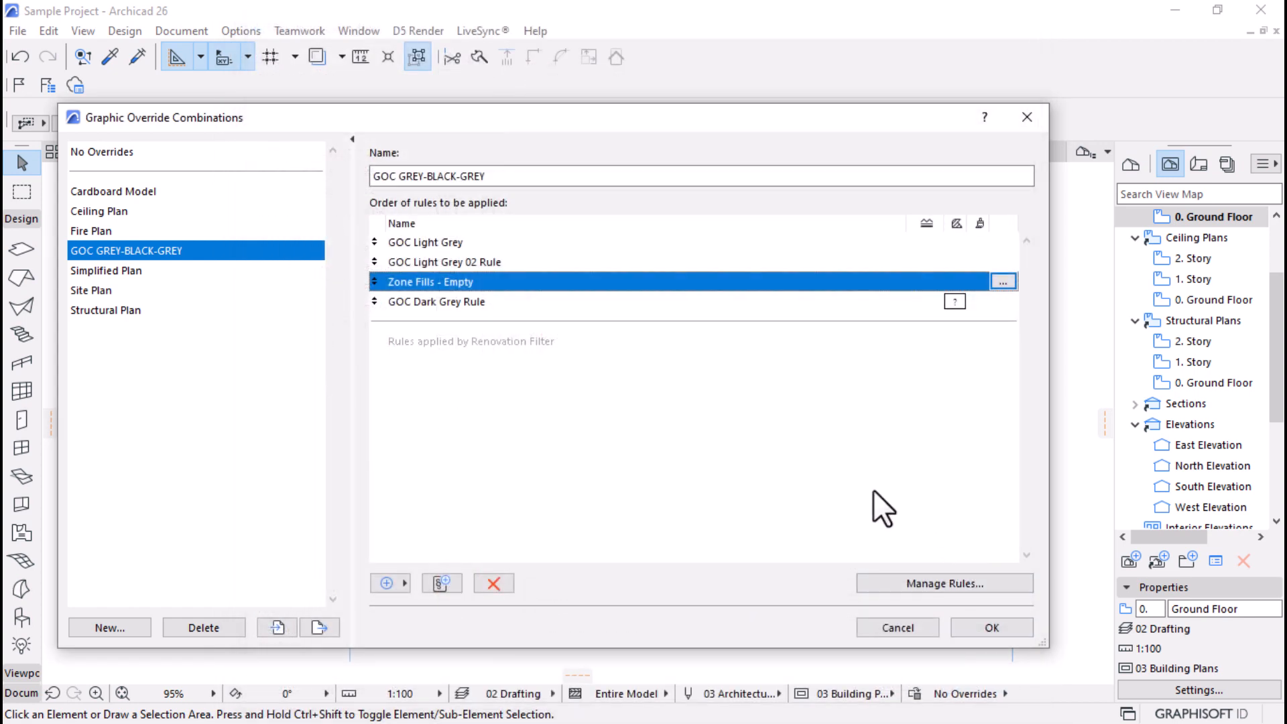
left_click(986, 625)
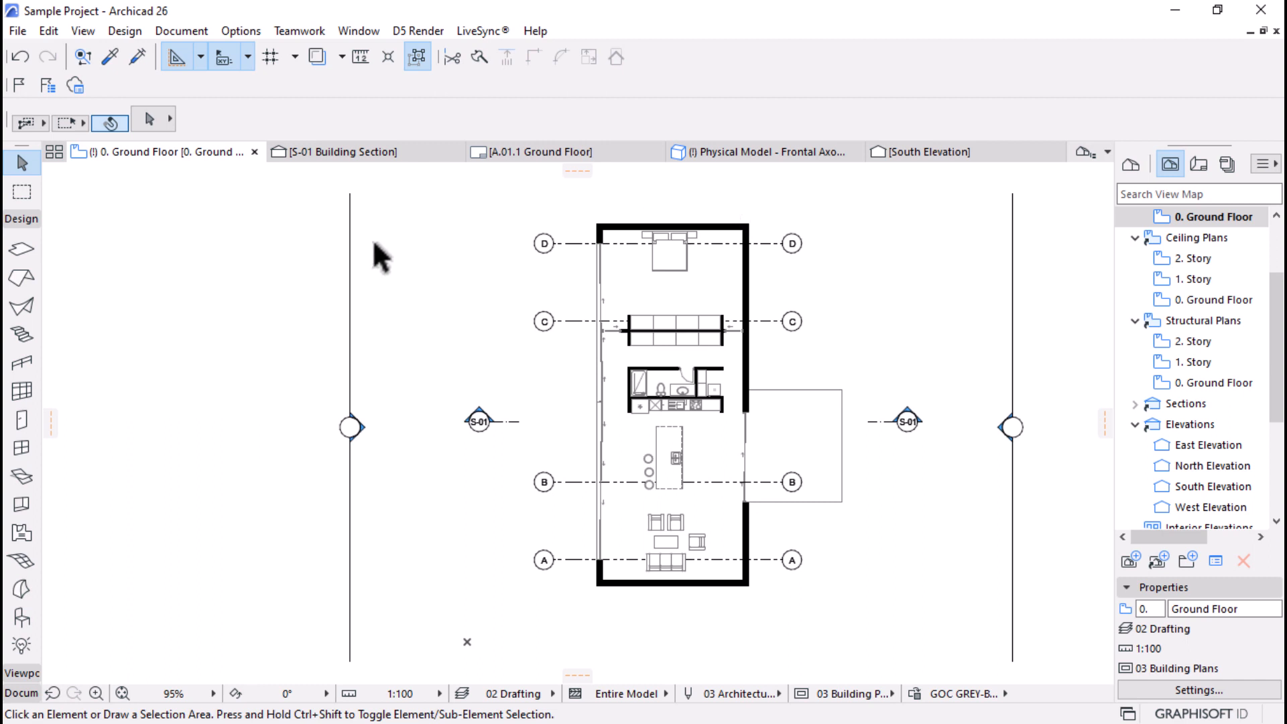
Step: Draw a fixed-width text block with the Text tool in the bedroom, between the bed and the wardrobes
left_click(27, 218)
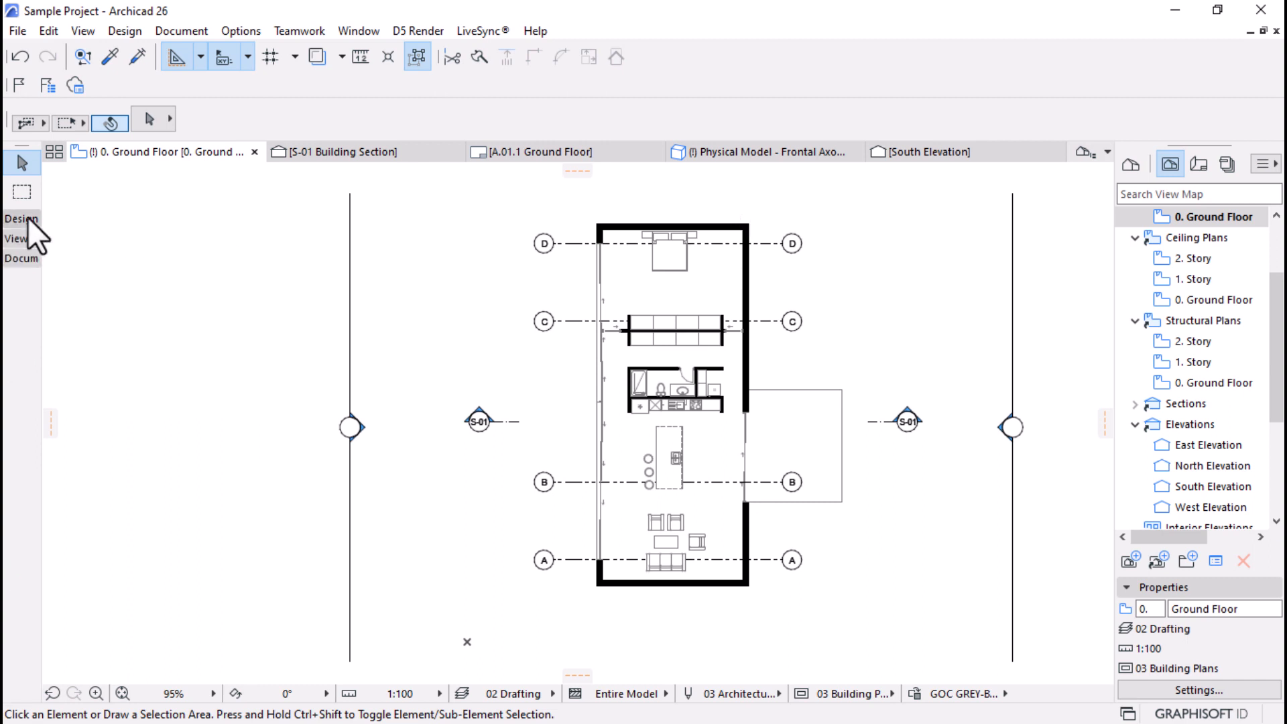
left_click(27, 258)
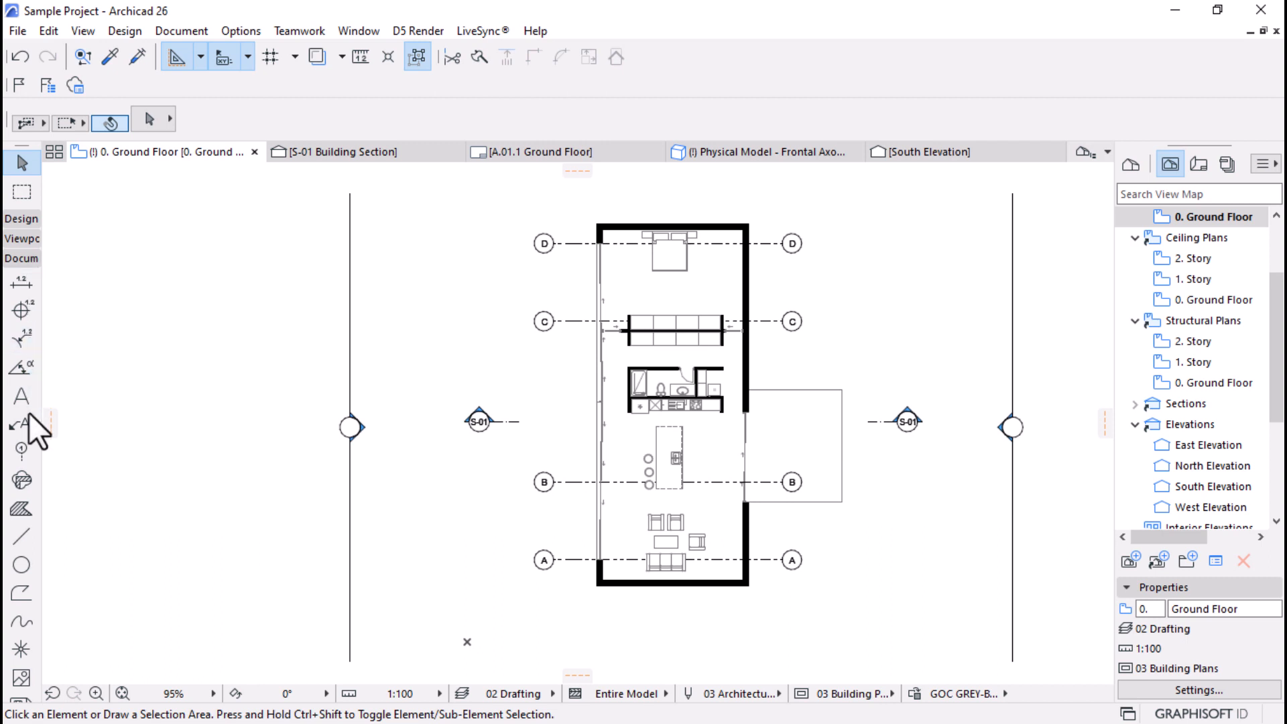
left_click(21, 396)
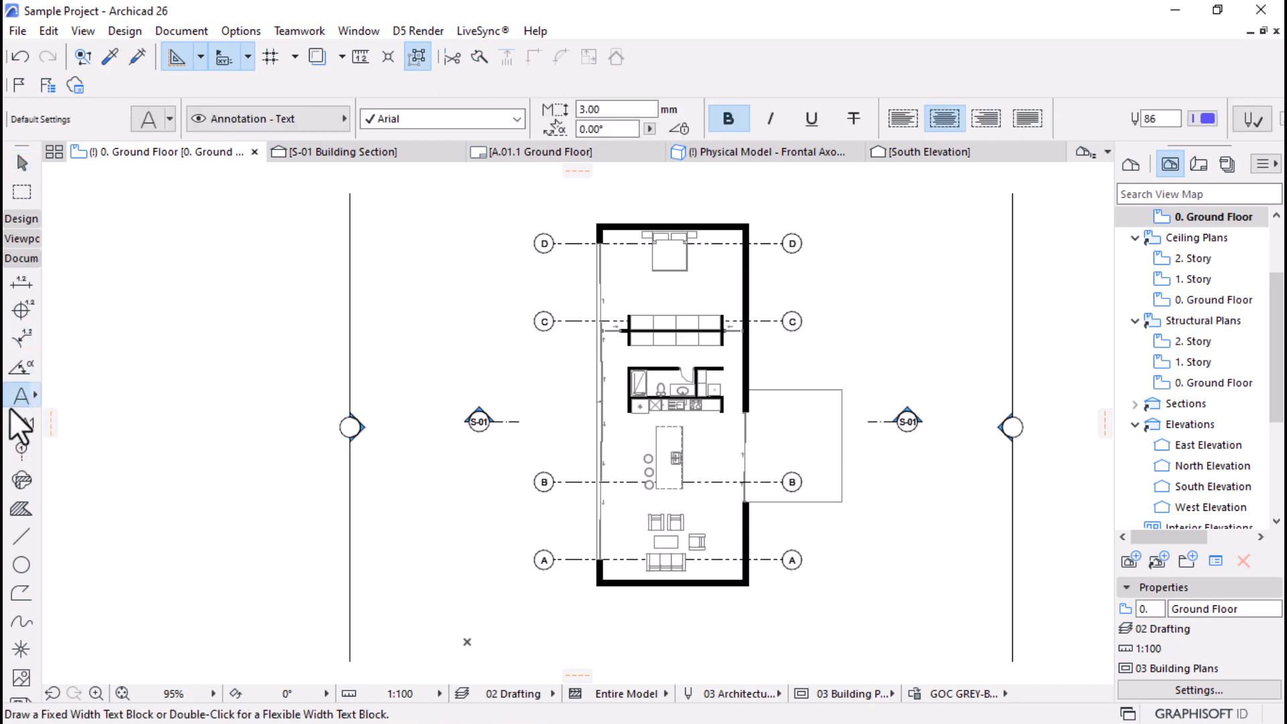
scroll(679, 251, "up", 8)
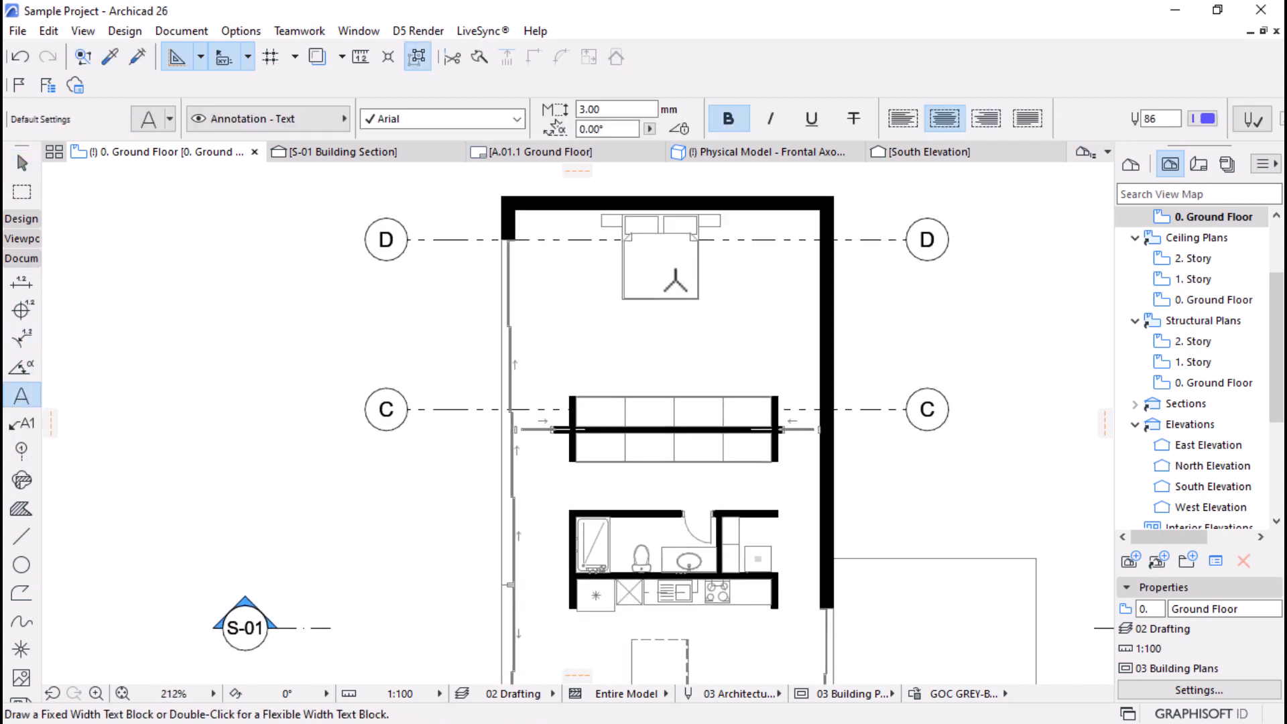
scroll(682, 328, "up", 1)
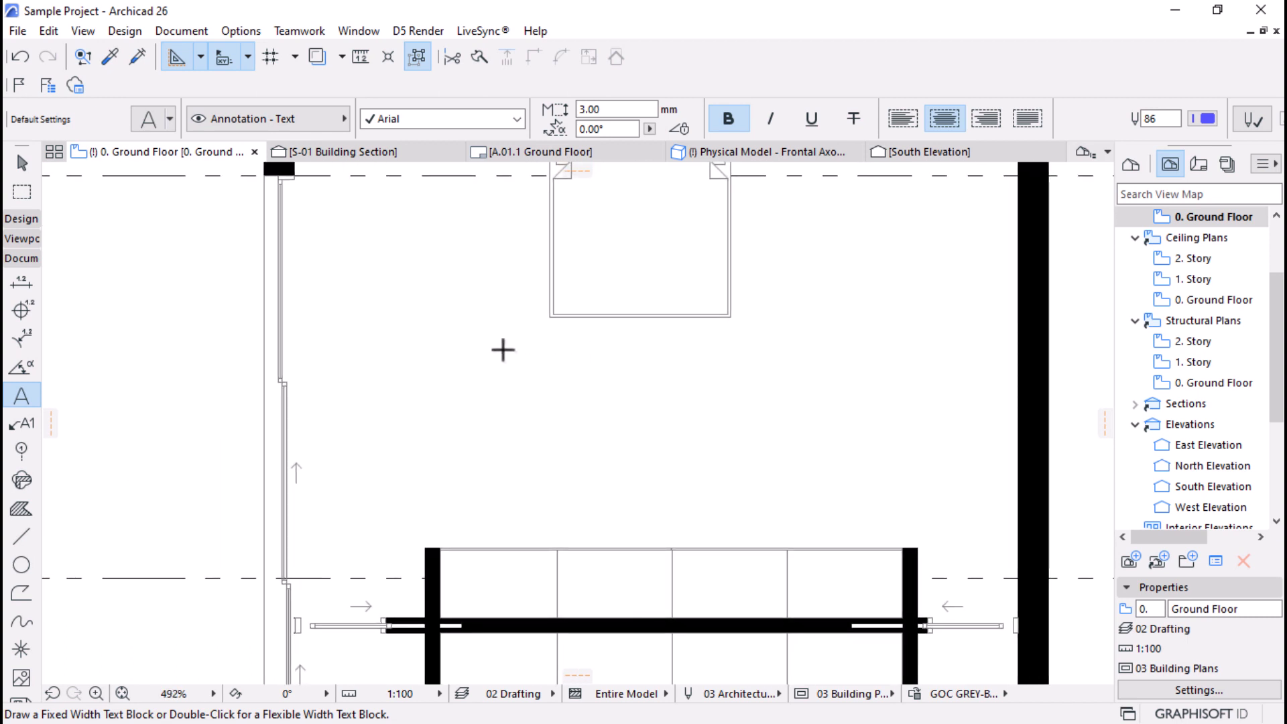
left_click(479, 336)
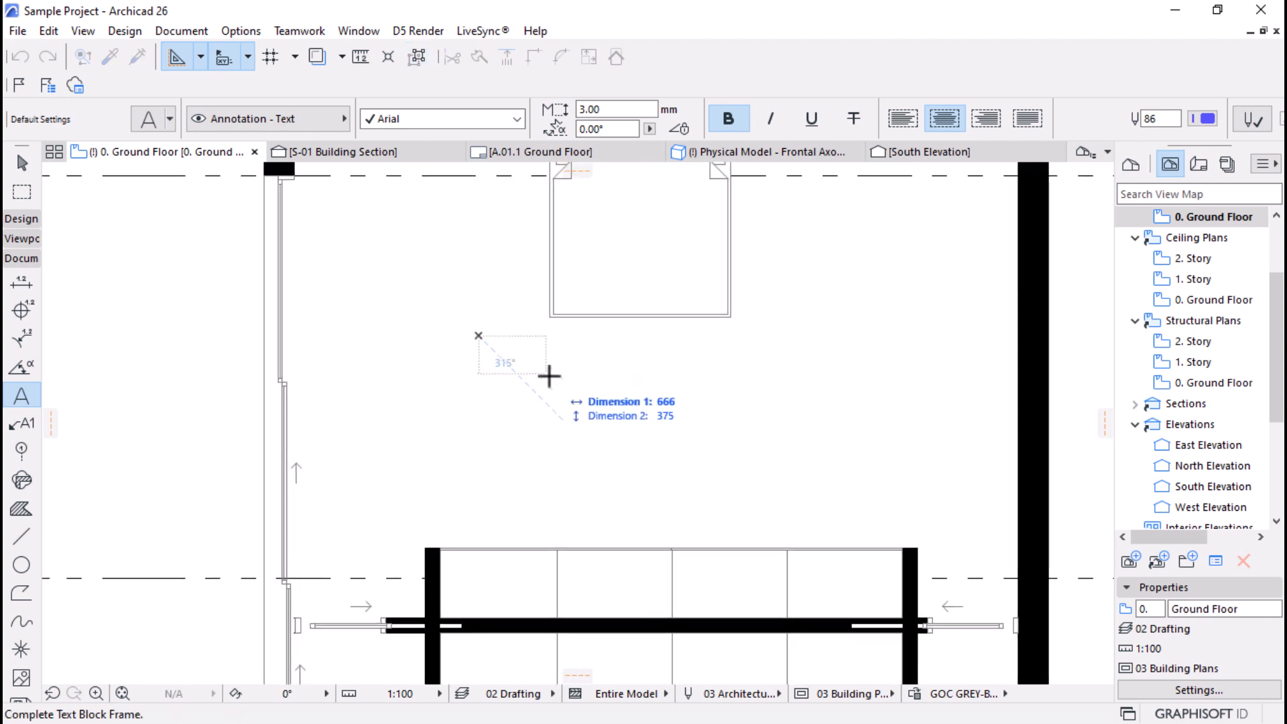
left_click(862, 500)
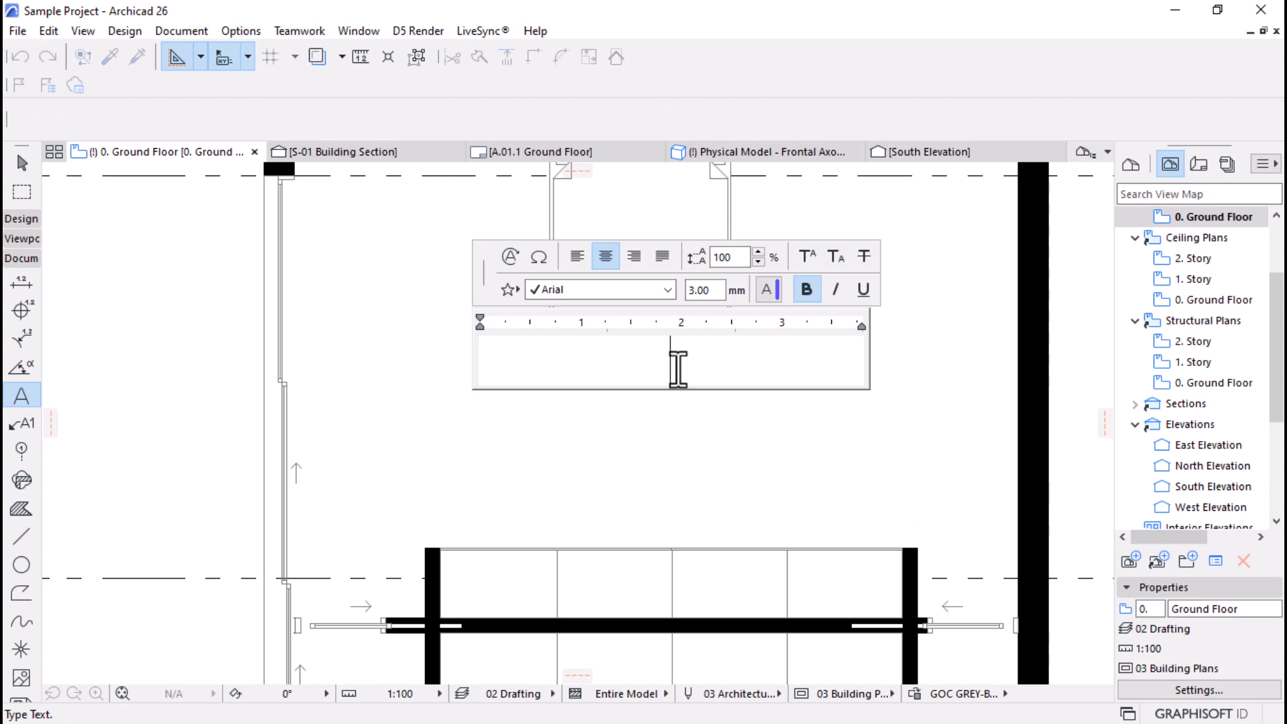
Step: Fill the bedroom text block with three lines reading "Bedroom", "01" and "A: 2m2"
type("Be")
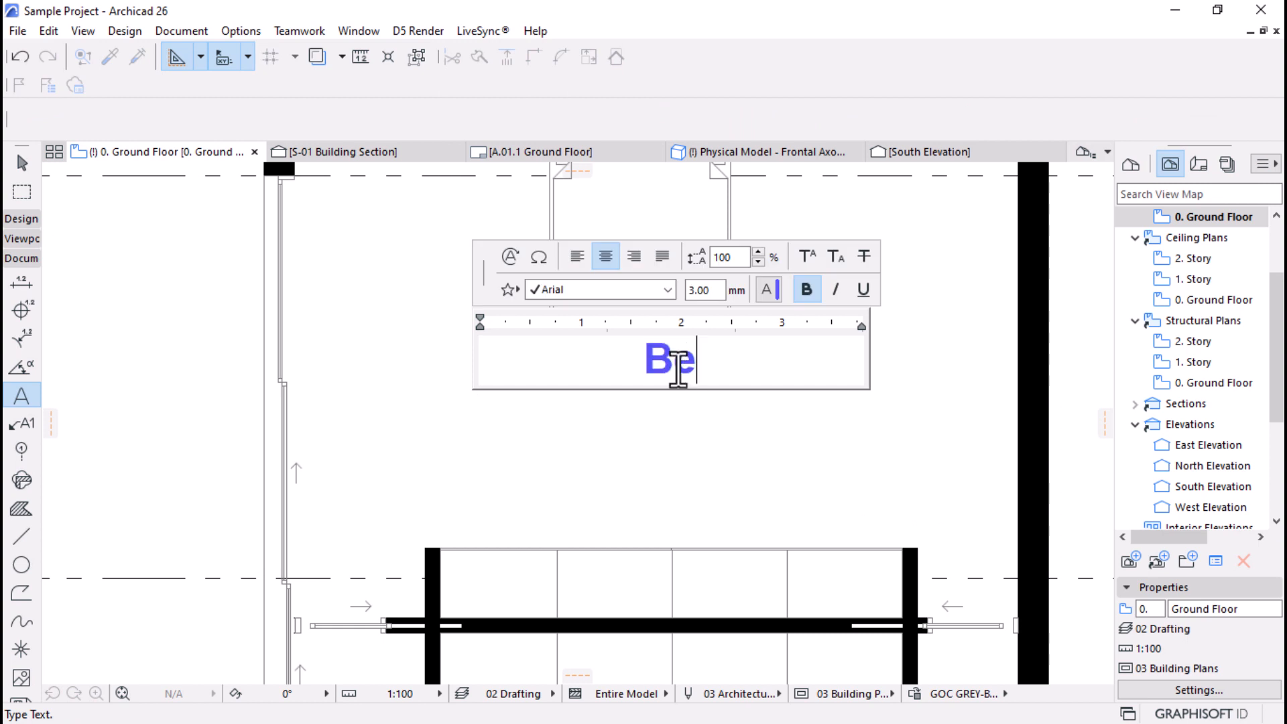
type("droom")
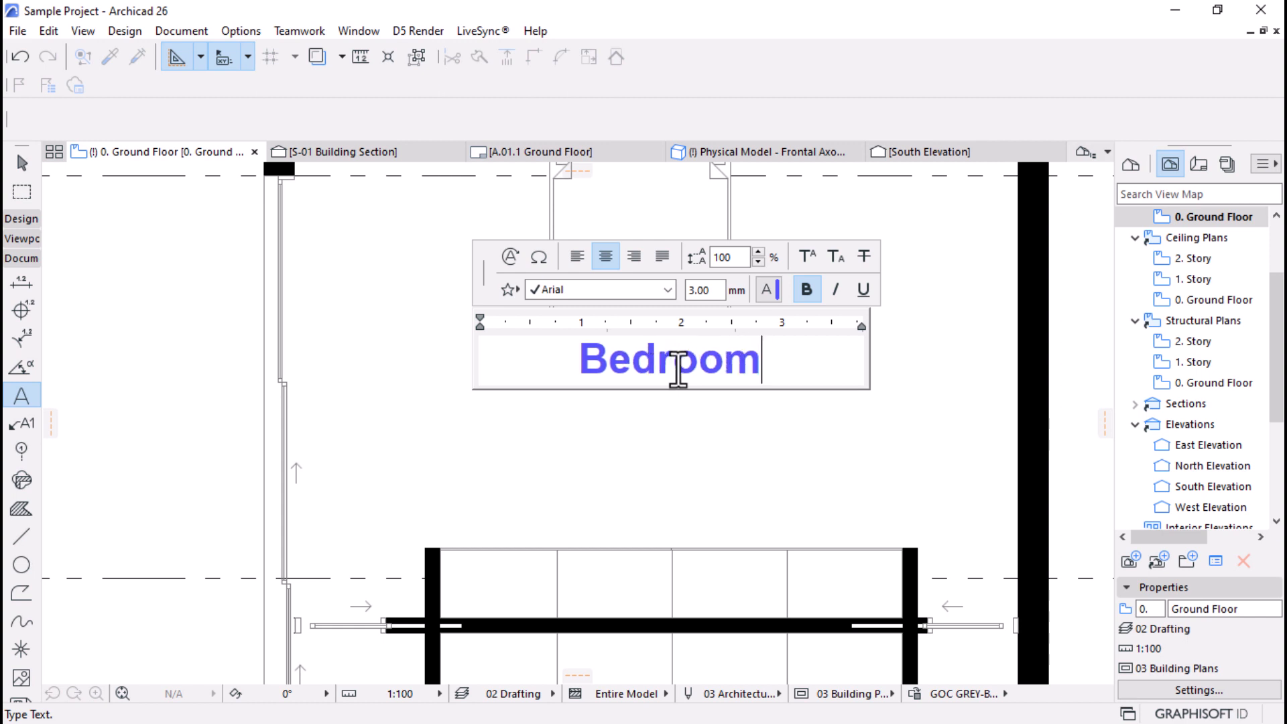
key("Return")
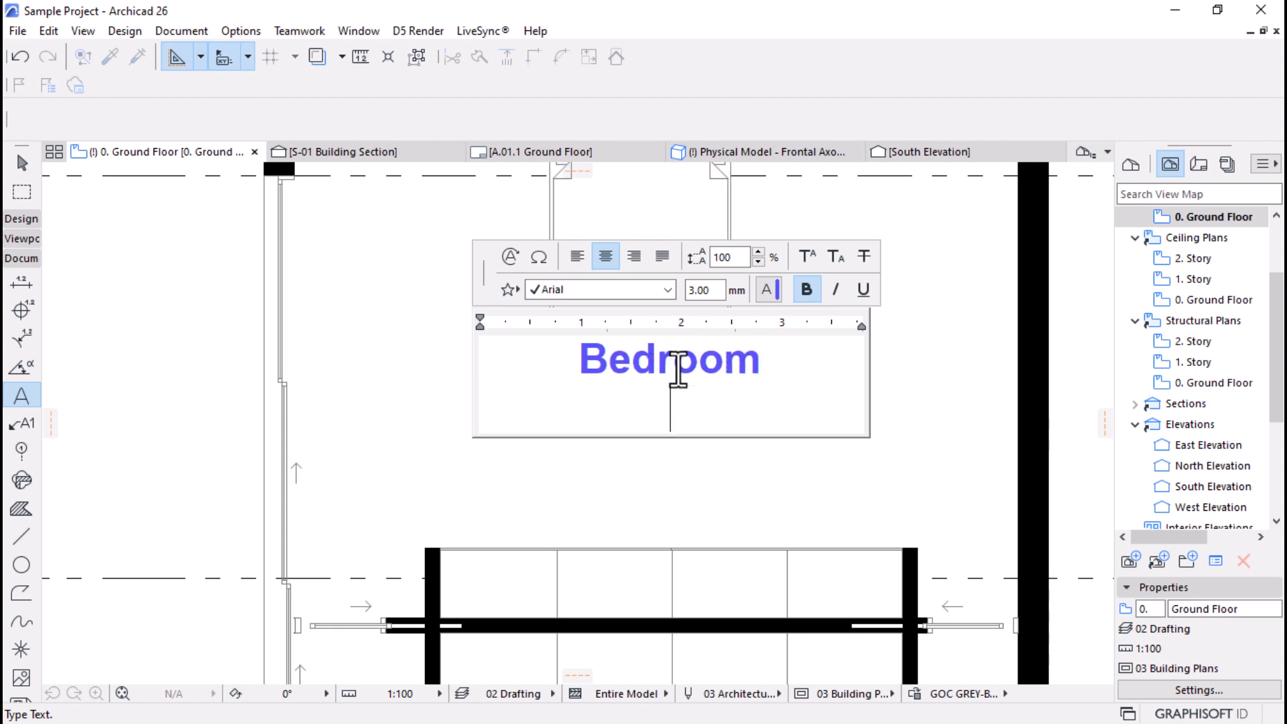
type("01")
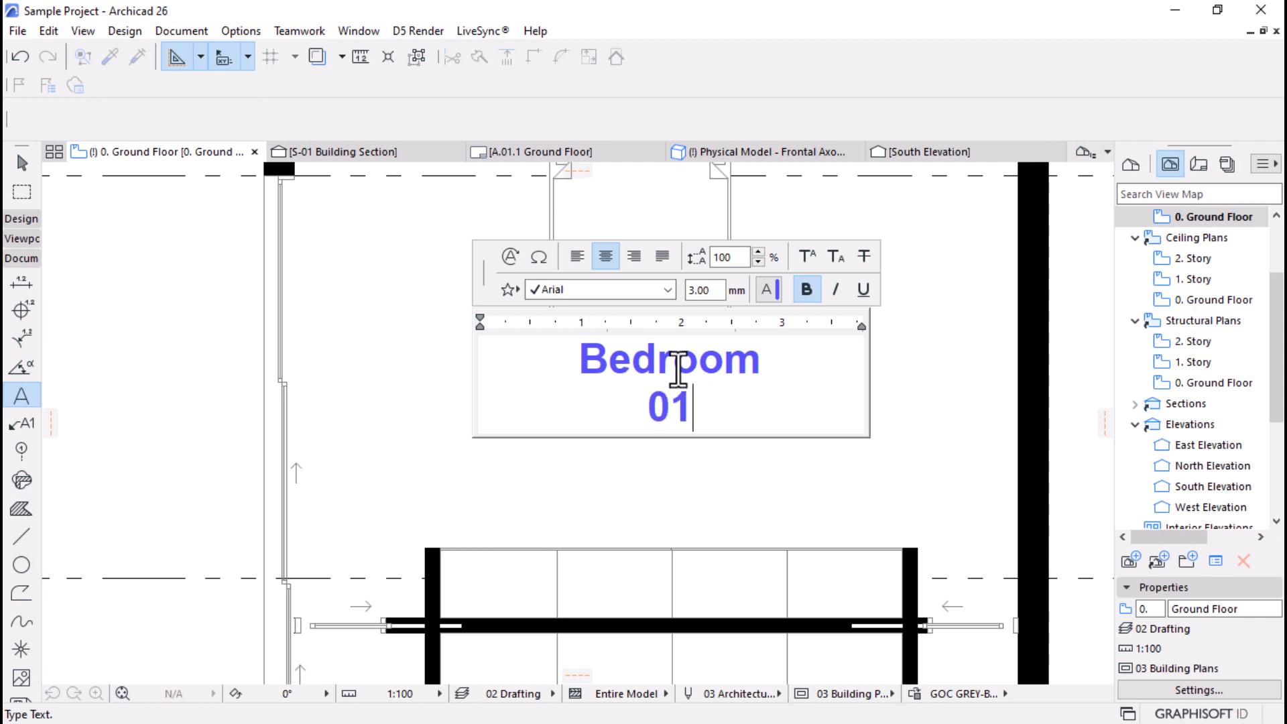
key("Return")
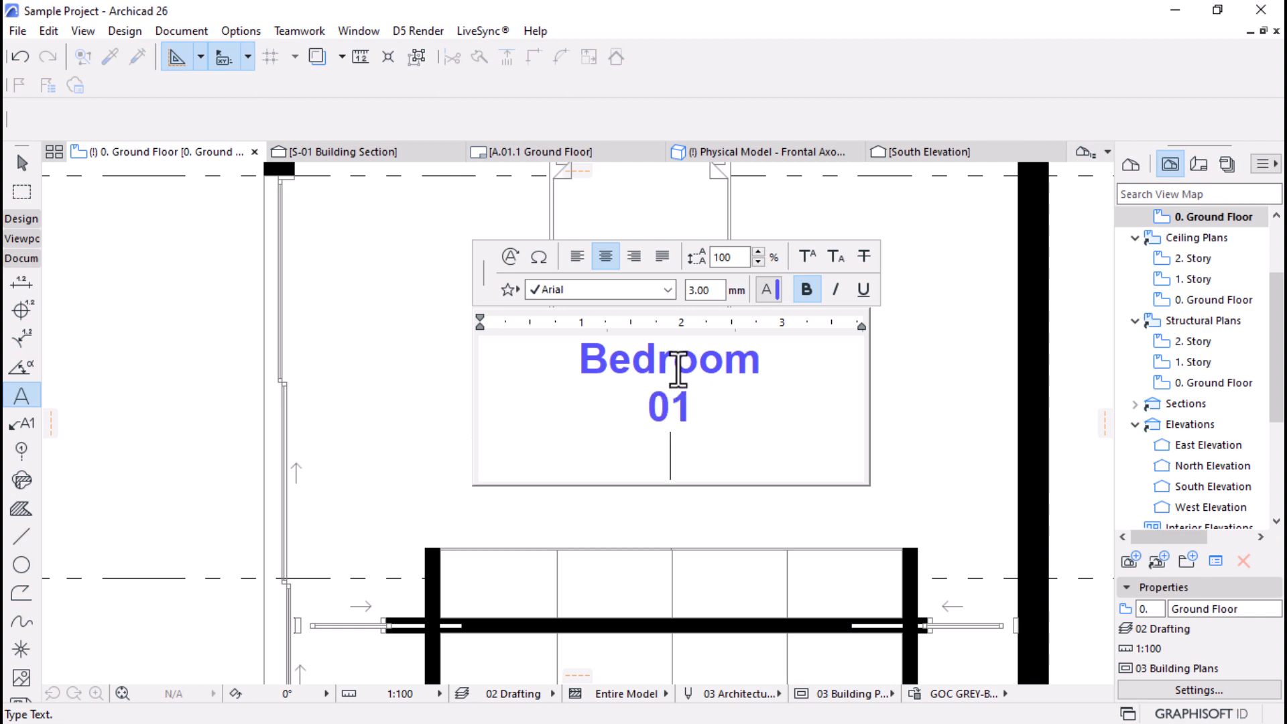
type("A: 2")
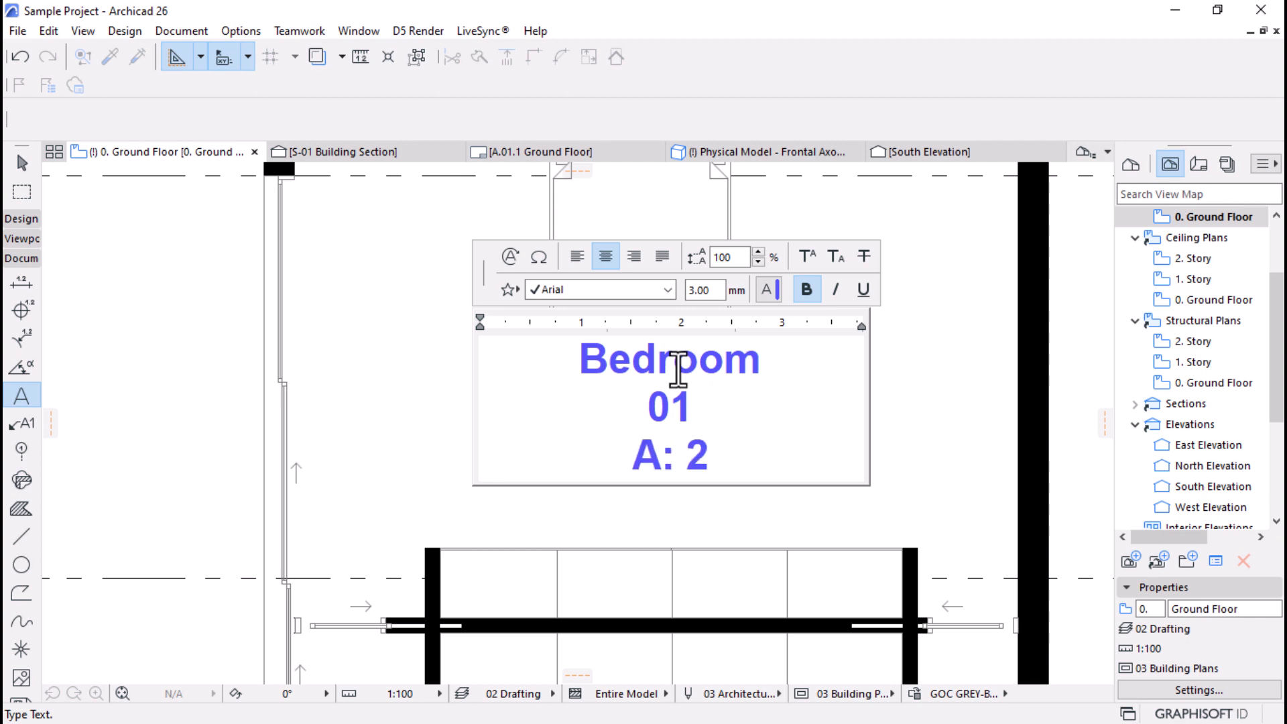
type("m")
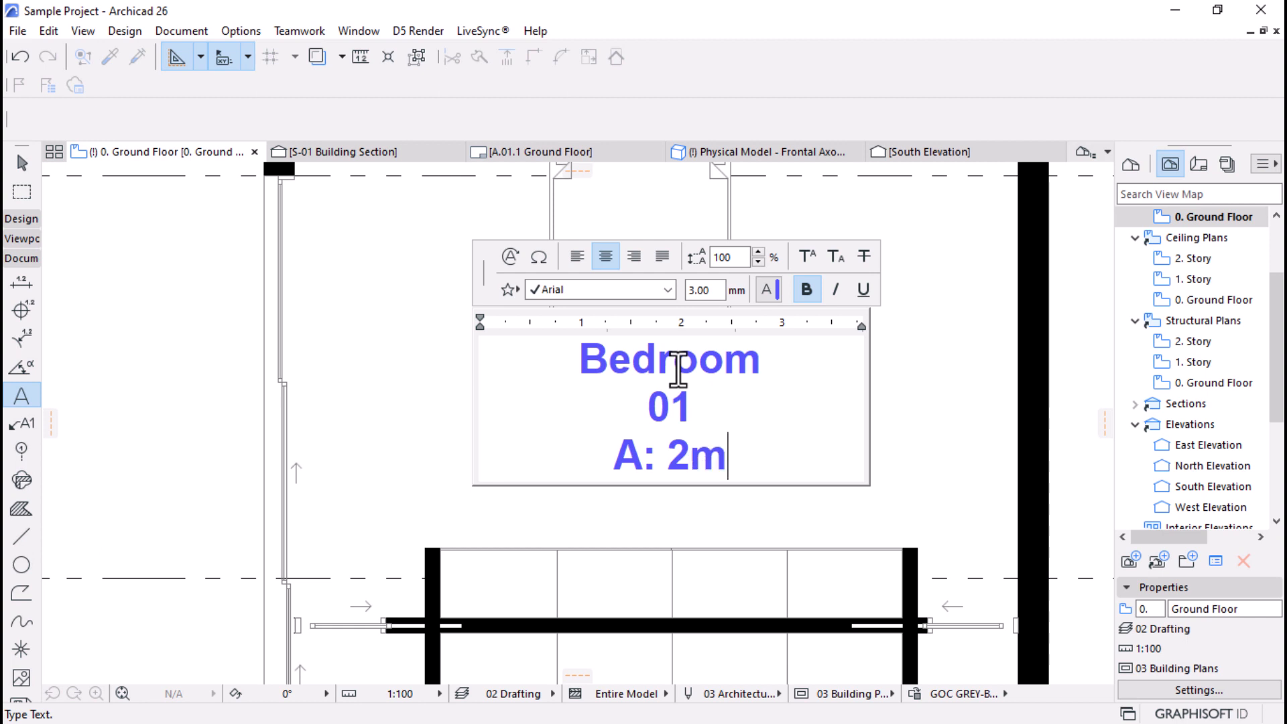
type("2")
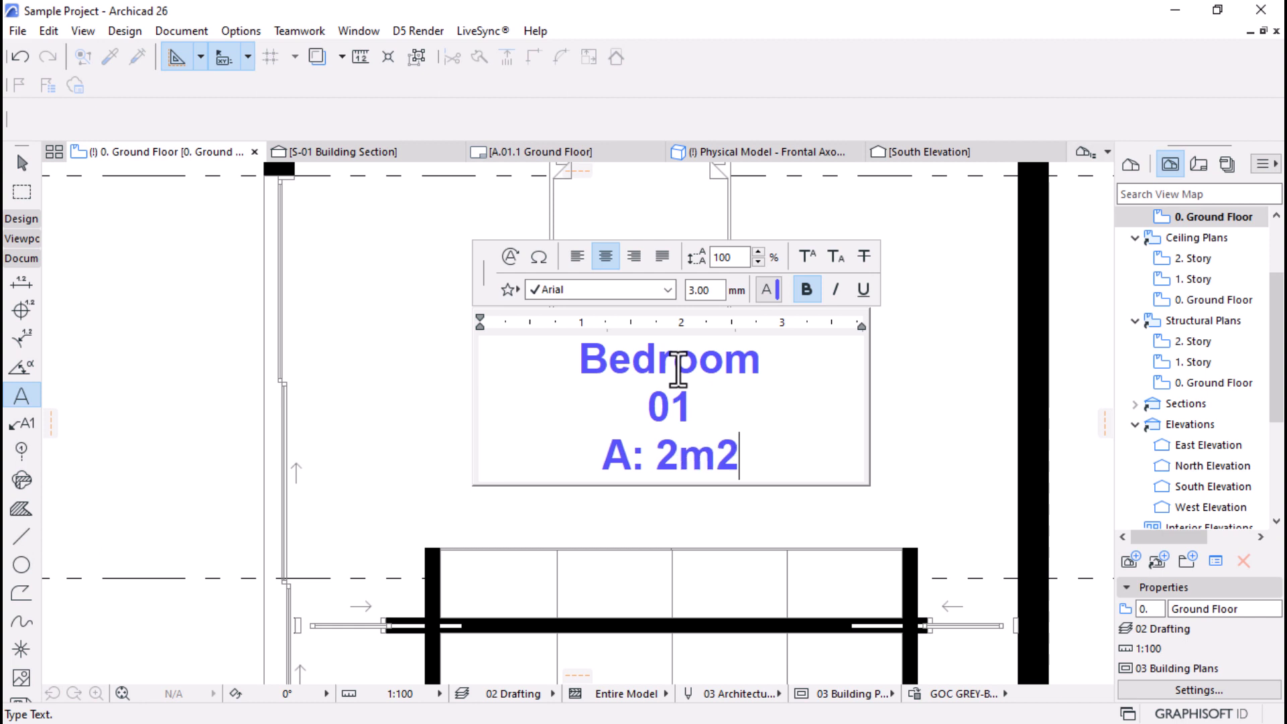
left_click(663, 542)
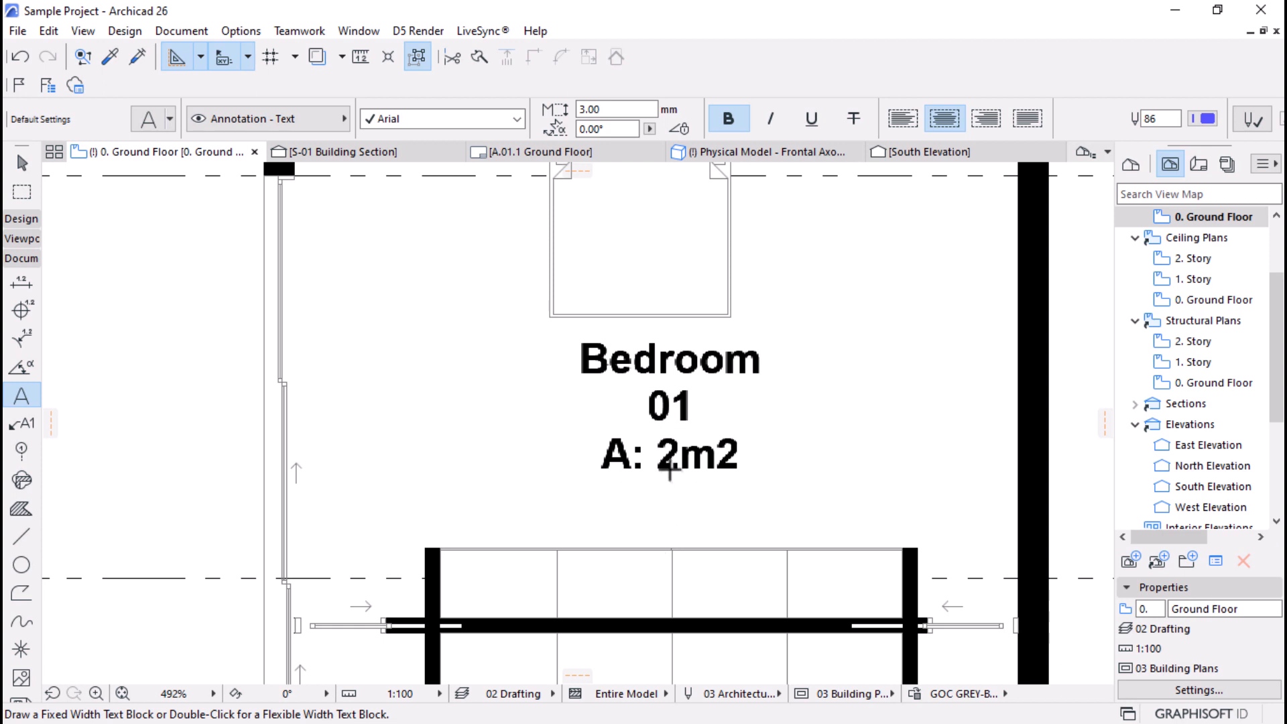
Step: Delete the manually written Bedroom text block from the floor plan
scroll(669, 469, "down", 2)
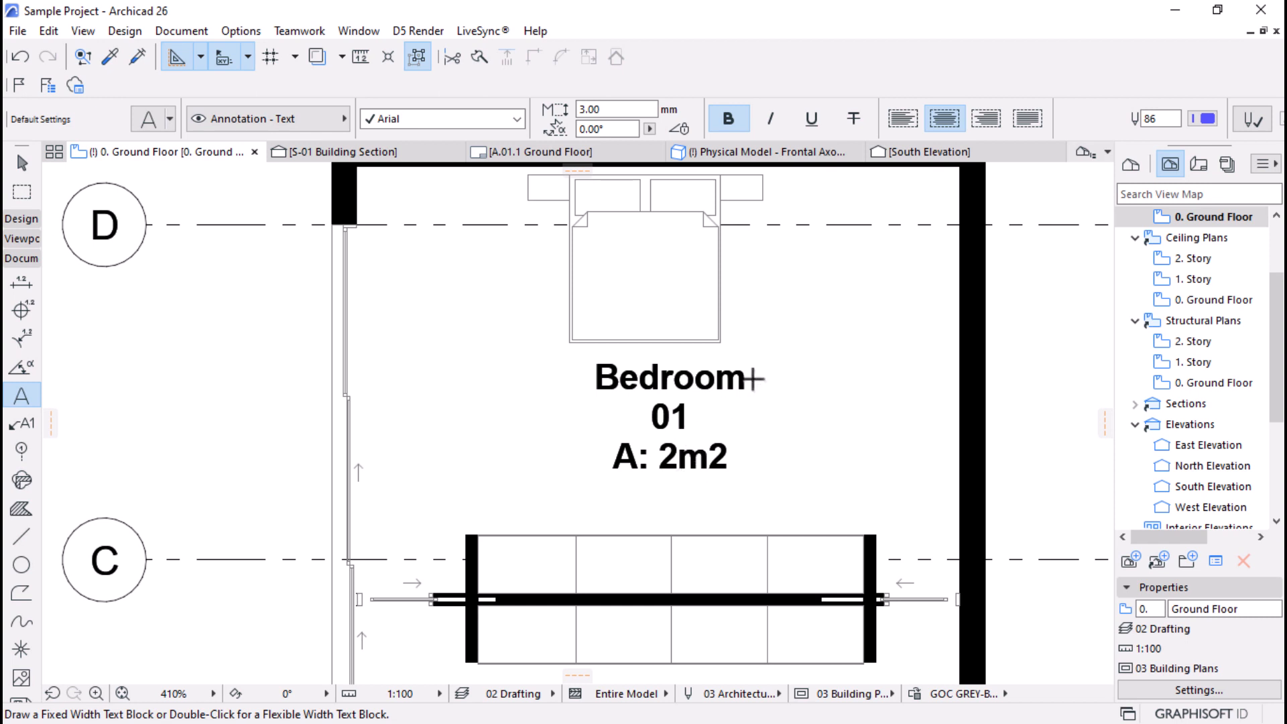
scroll(755, 319, "down", 1)
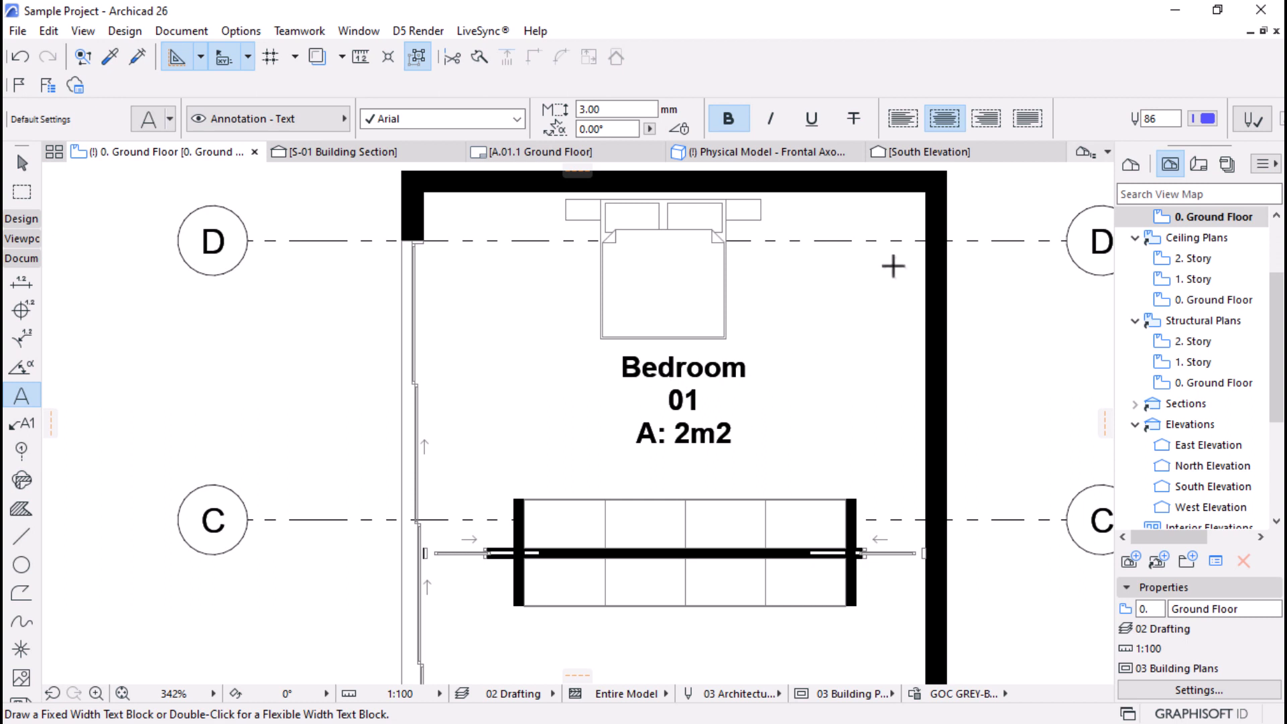
left_click(21, 162)
left_click(691, 403)
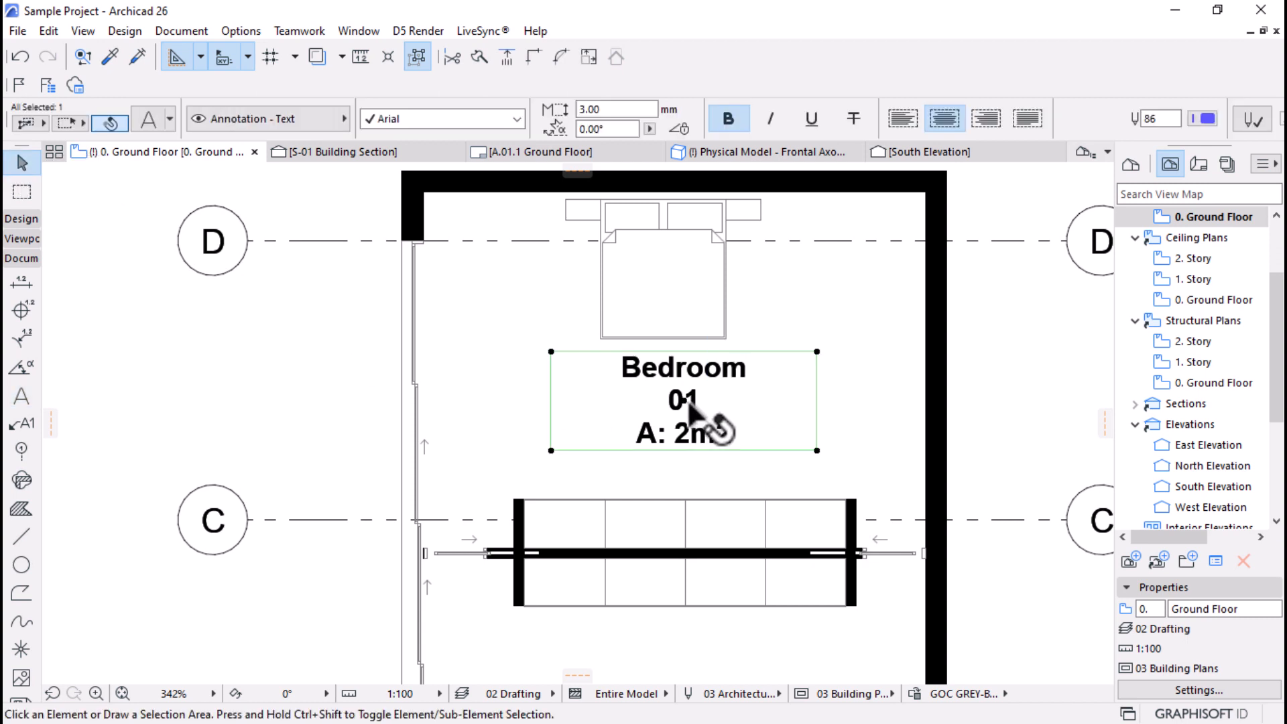
key("Delete")
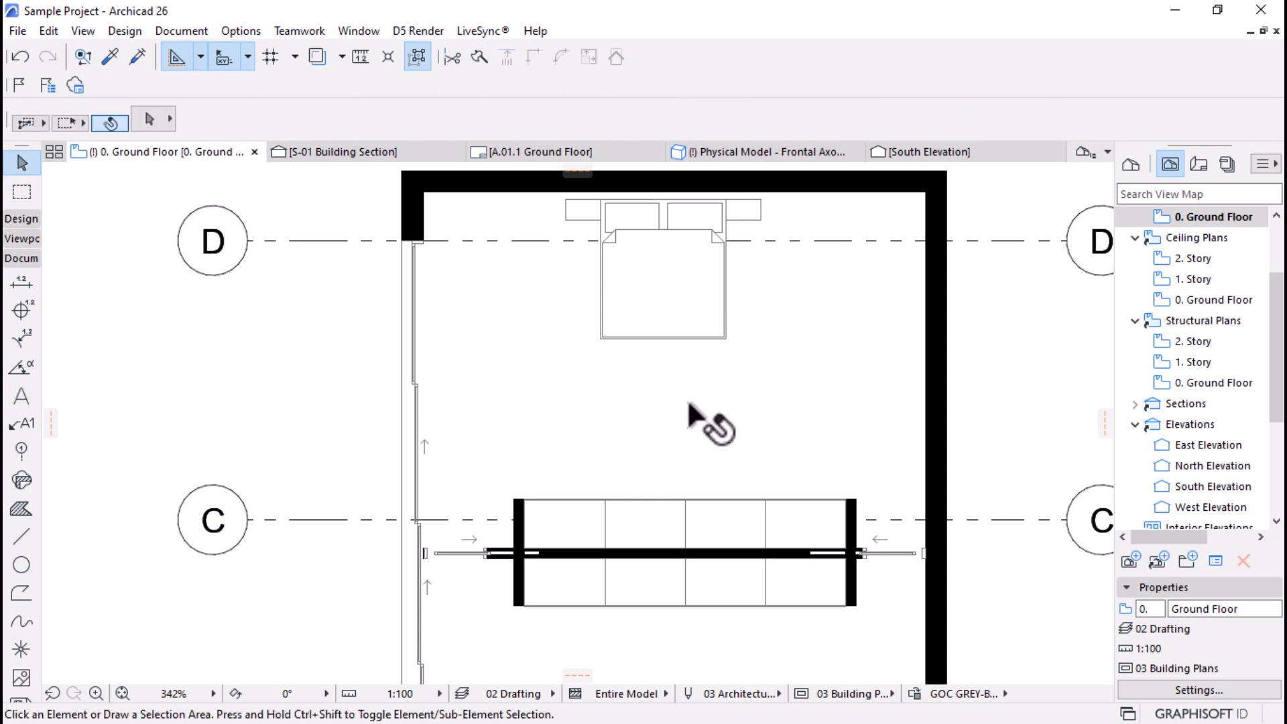
Step: Open the Zone tool's default settings and set the zone base elevation to Project Zero to 0
left_click(20, 219)
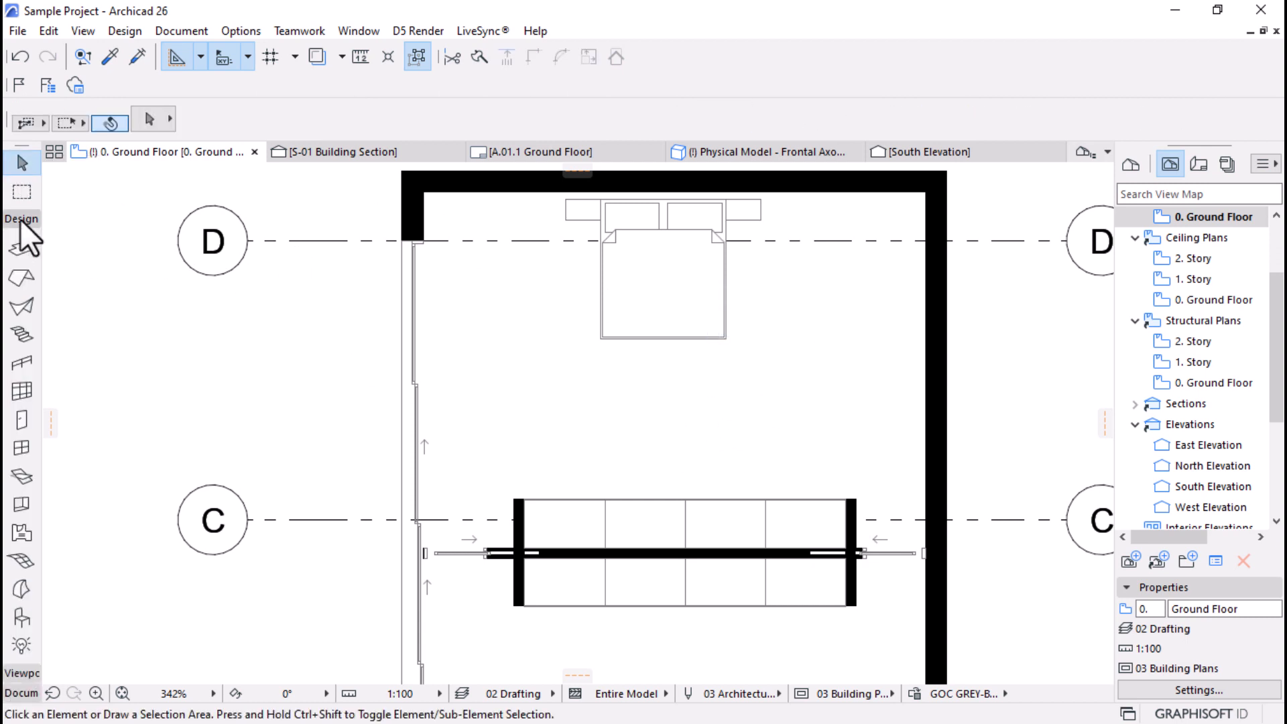
left_click(20, 533)
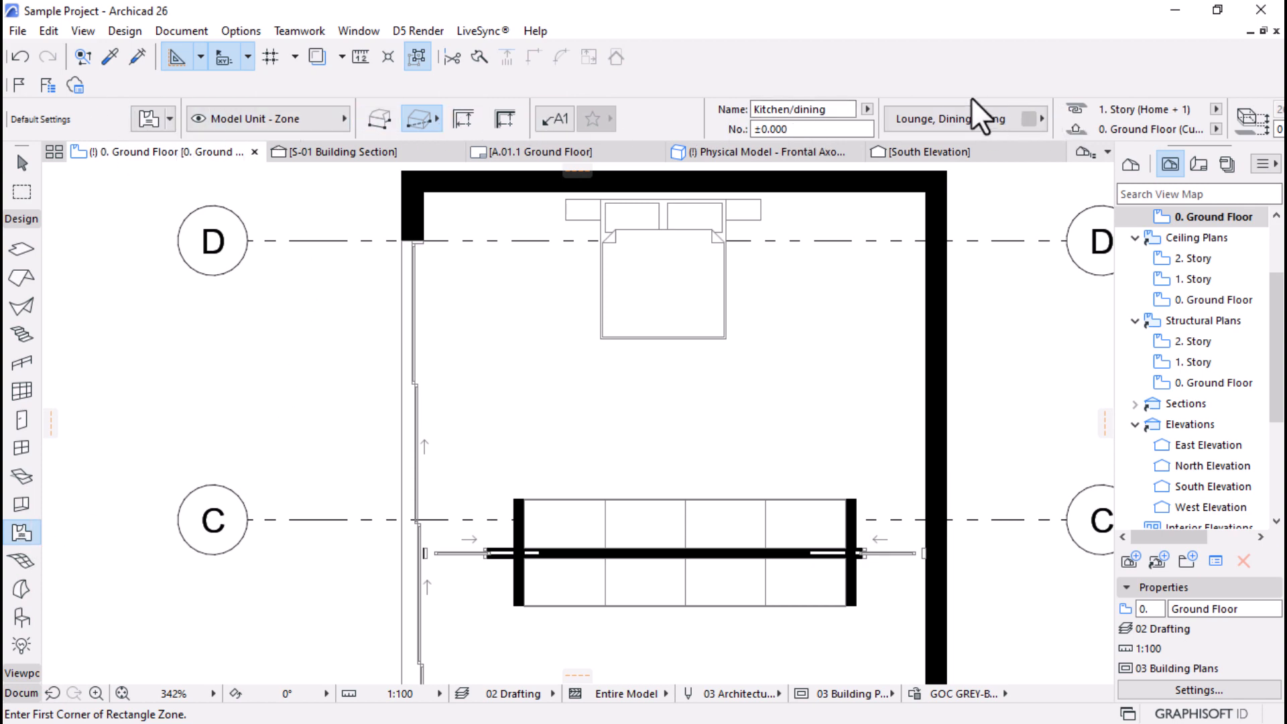
left_click(146, 120)
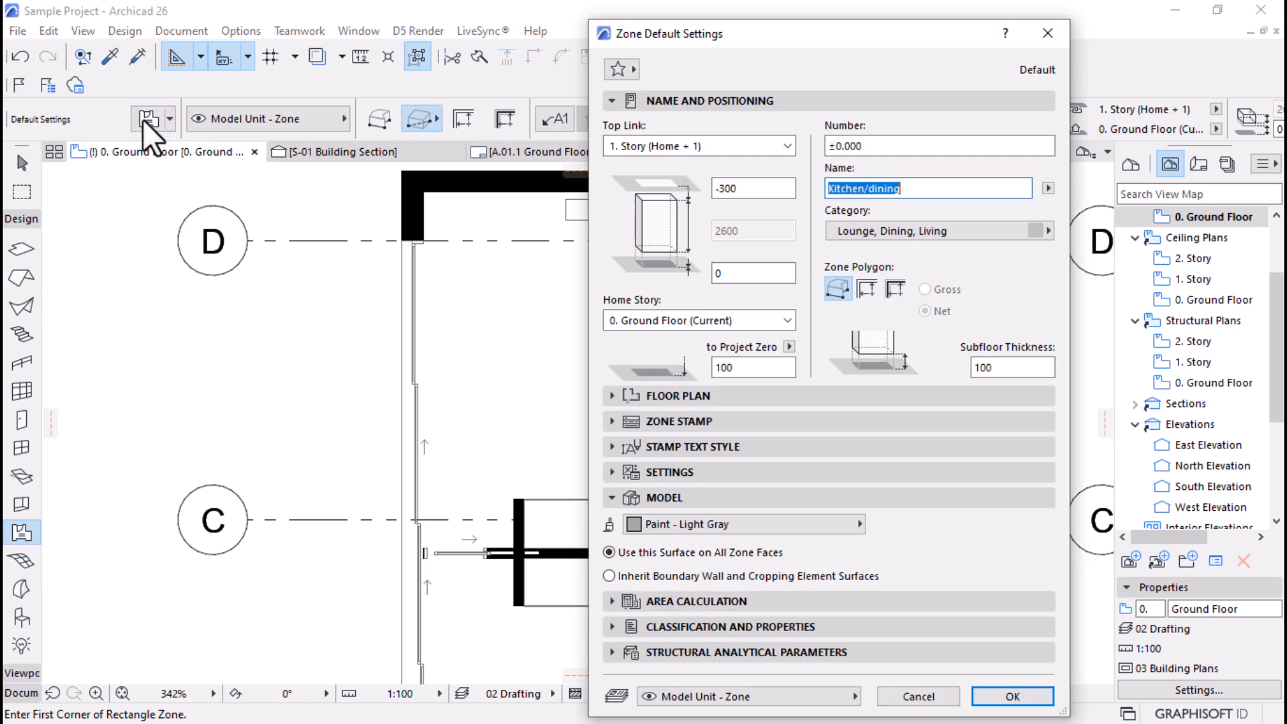
left_click(612, 100)
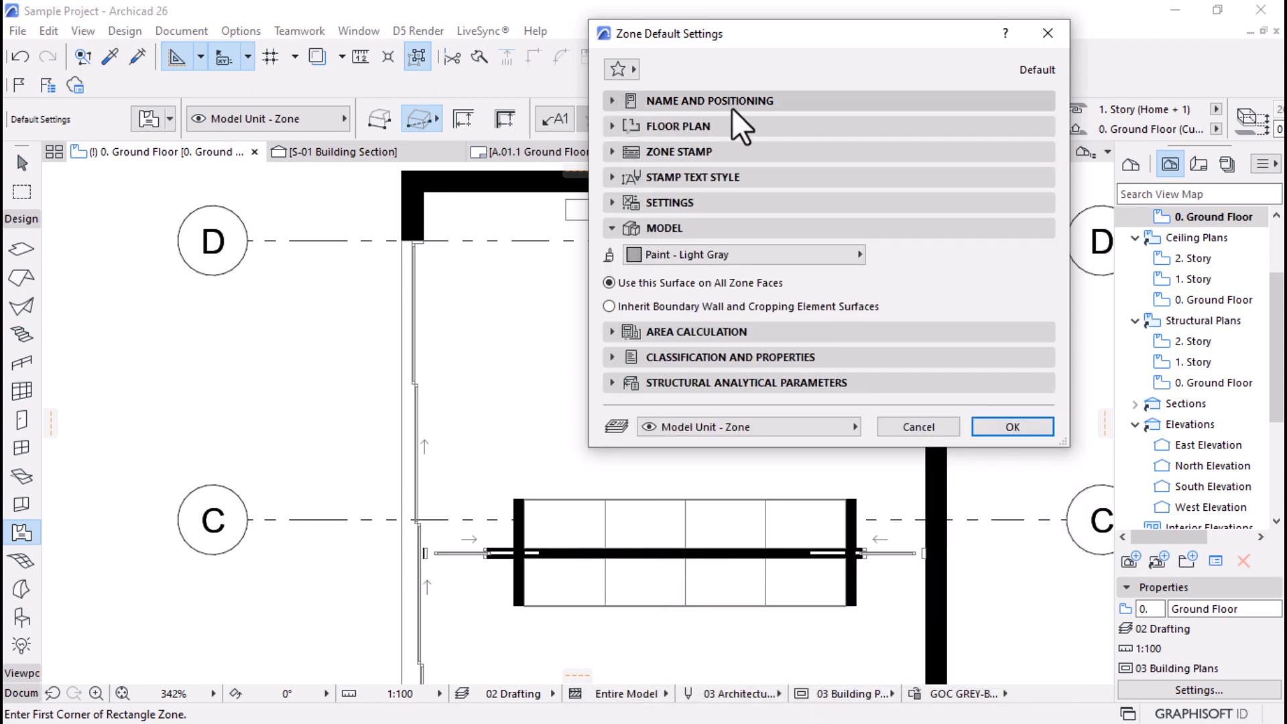
left_click(614, 103)
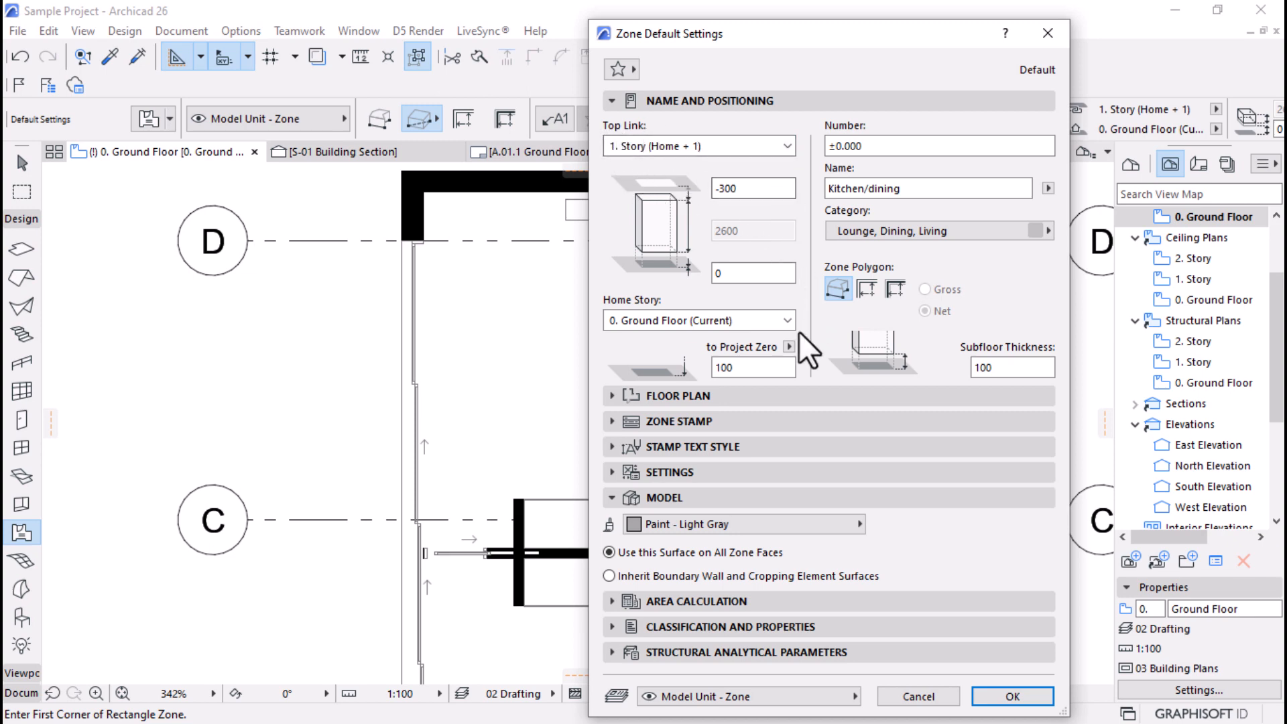
double_click(751, 367)
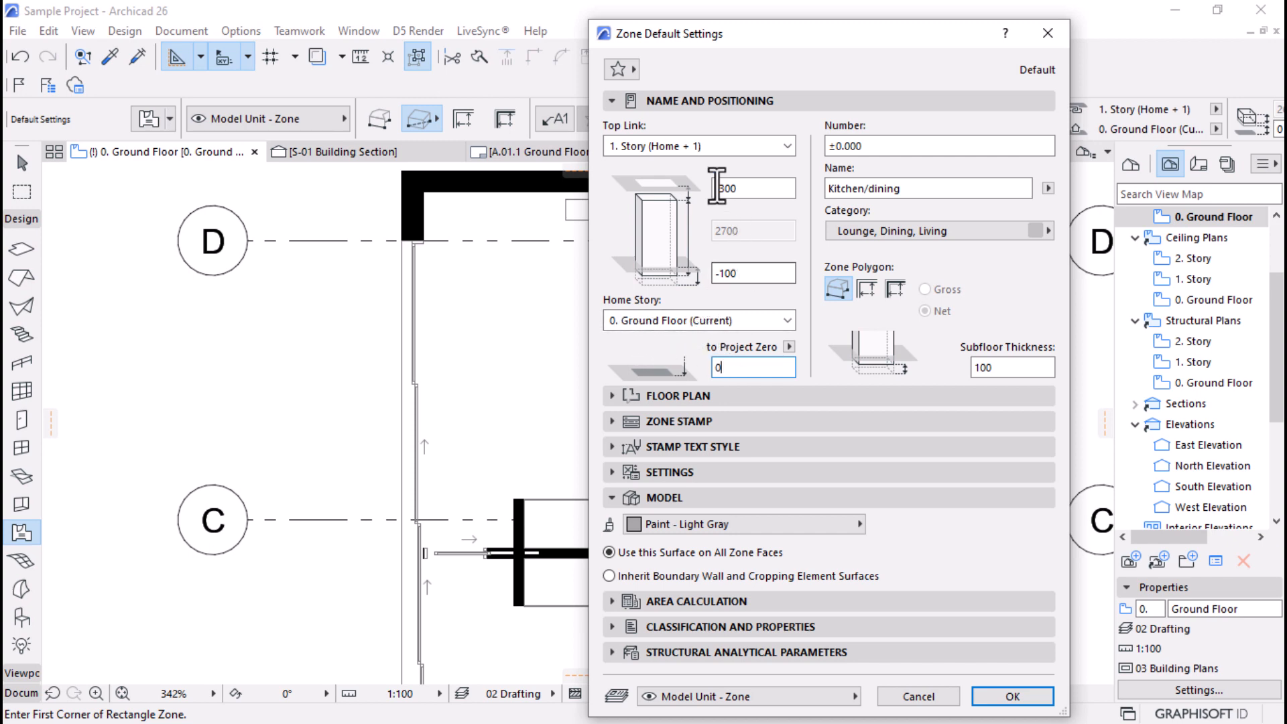
Step: Examine the zone's Top Link story options and its top offset
left_click(652, 146)
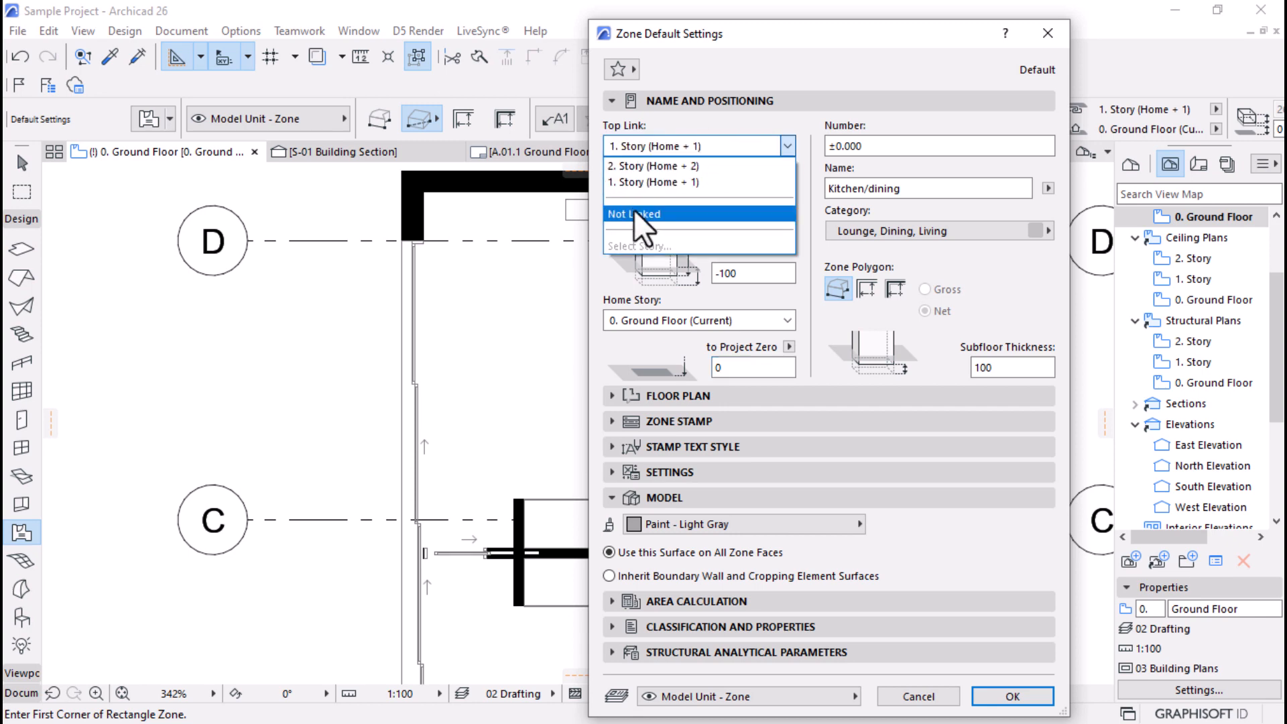
left_click(698, 122)
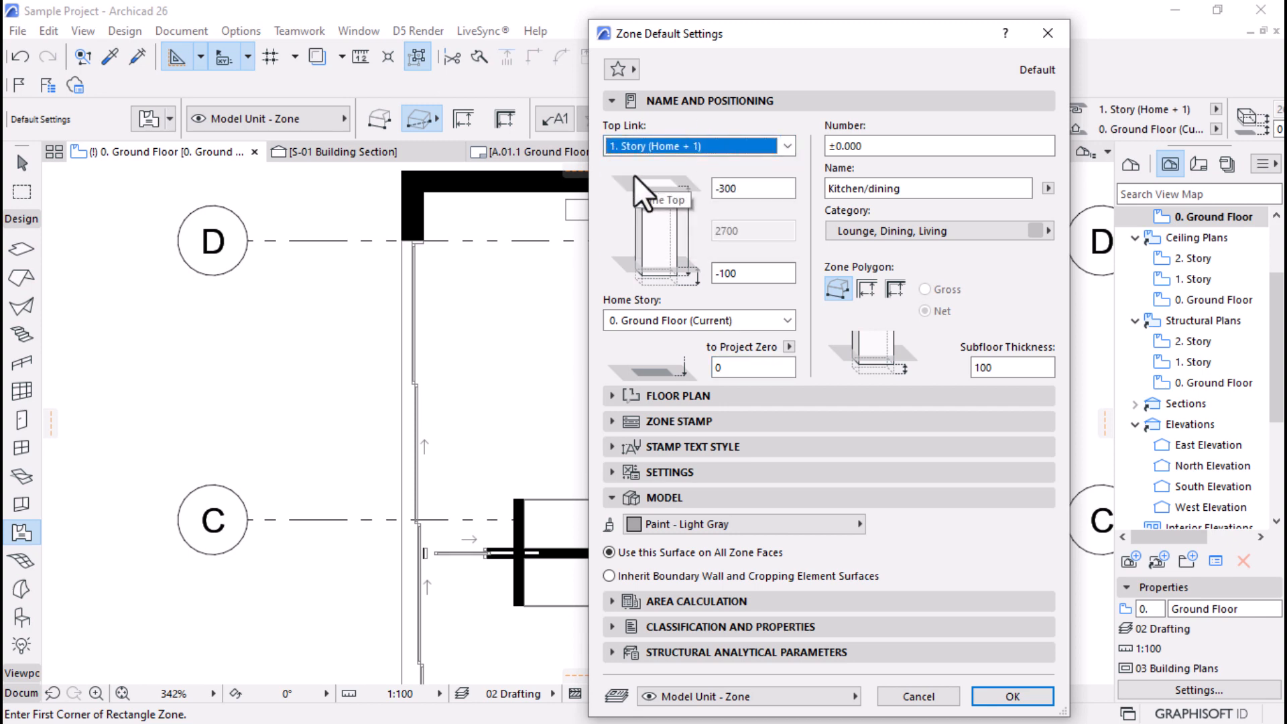
left_click(752, 191)
left_click_drag(752, 191, 720, 196)
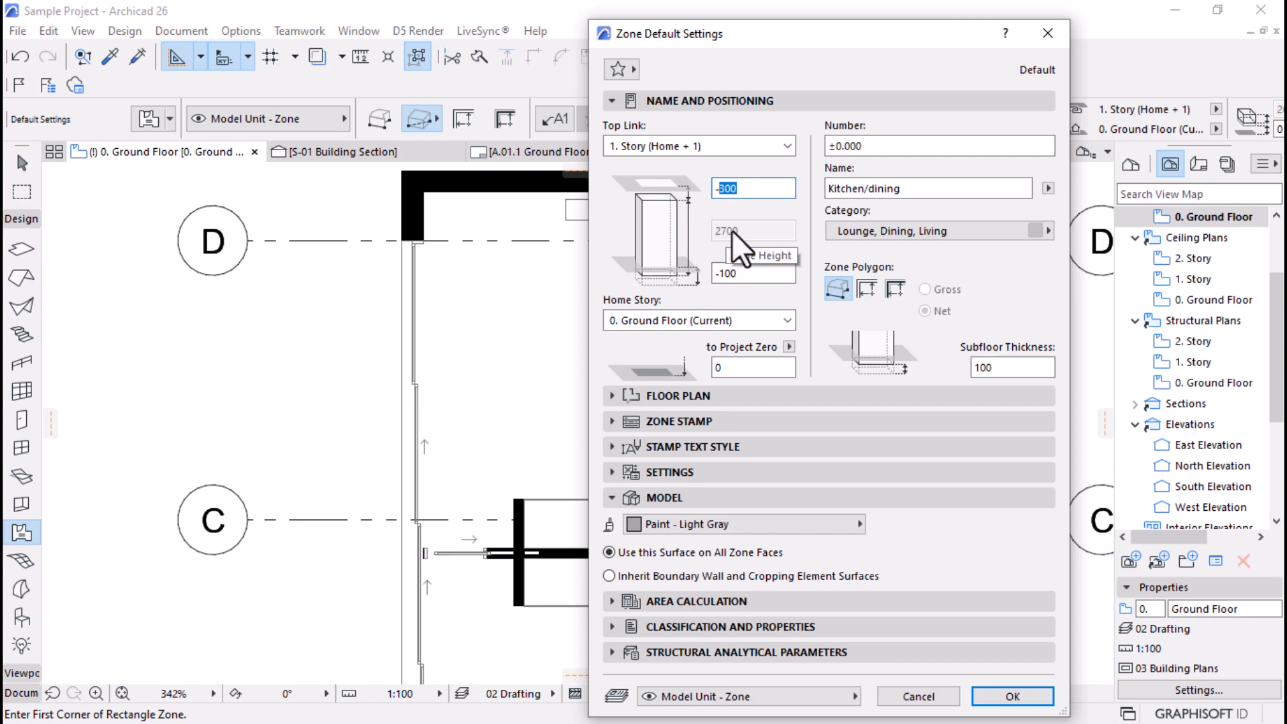
Step: Set the zone number to 01 and the zone name to Bedroom
left_click(898, 146)
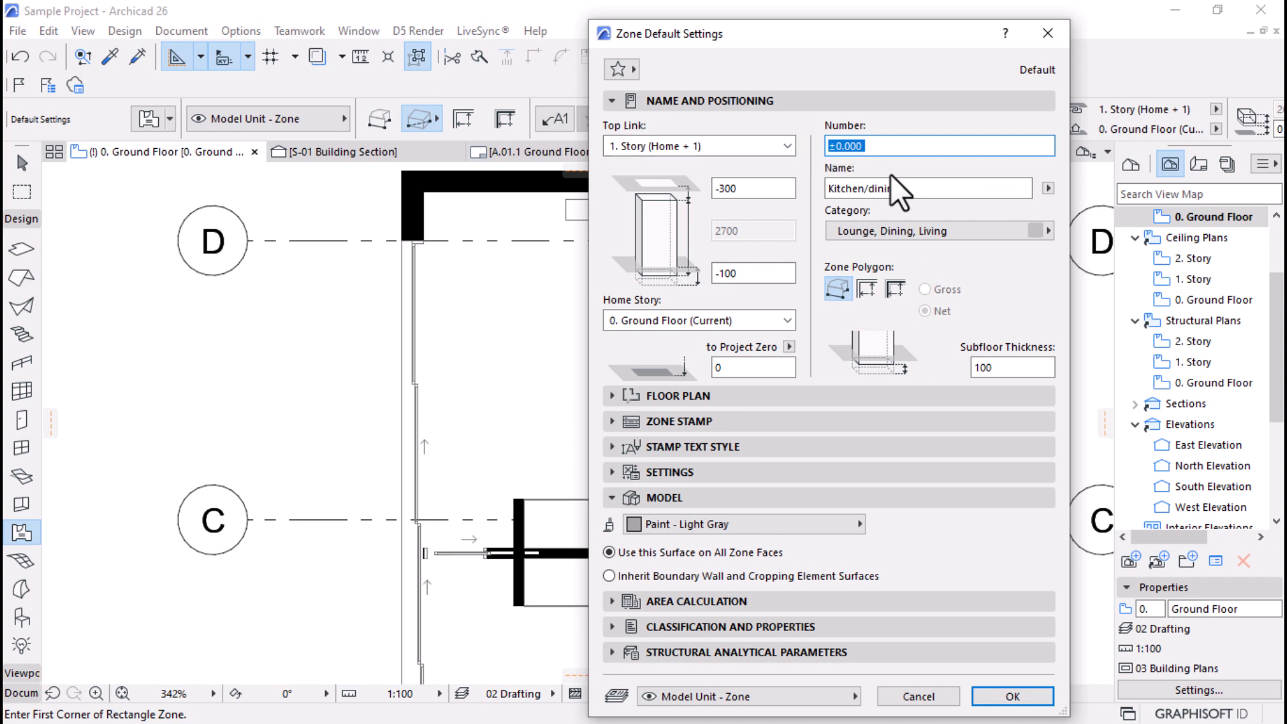
type("Bedroom")
left_click_drag(886, 144, 786, 140)
type("0")
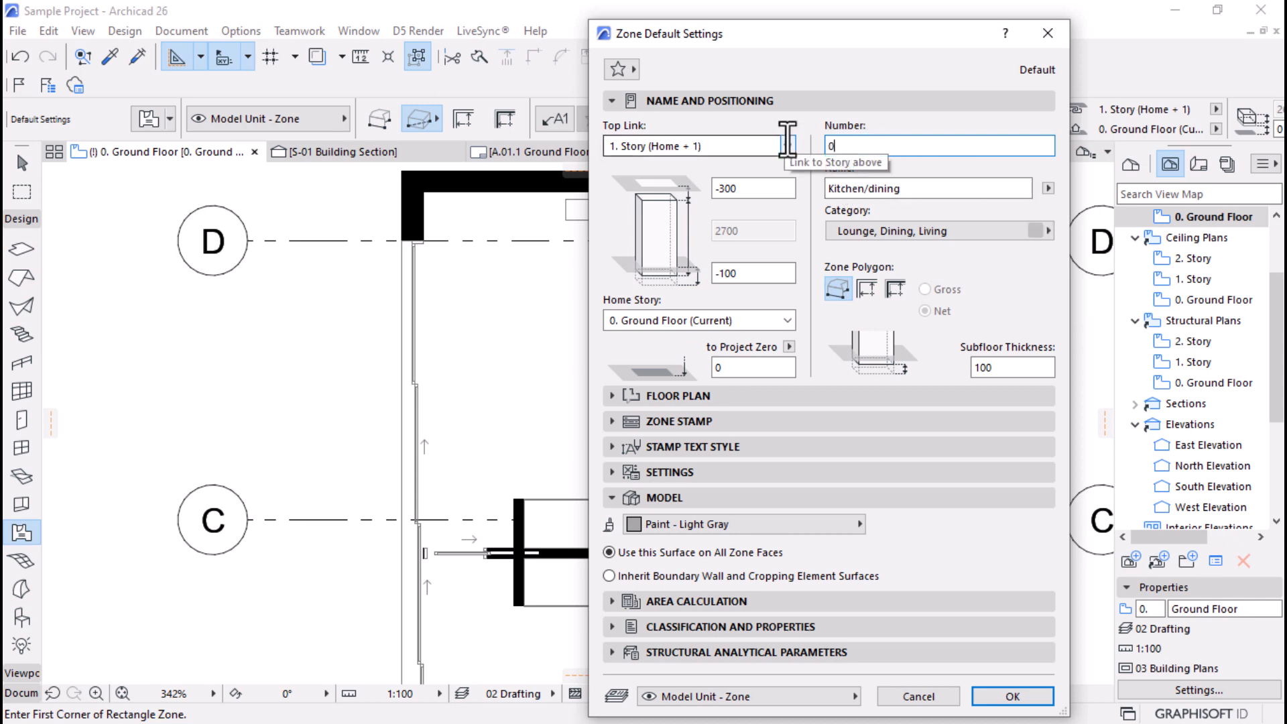
type("1")
key("Tab")
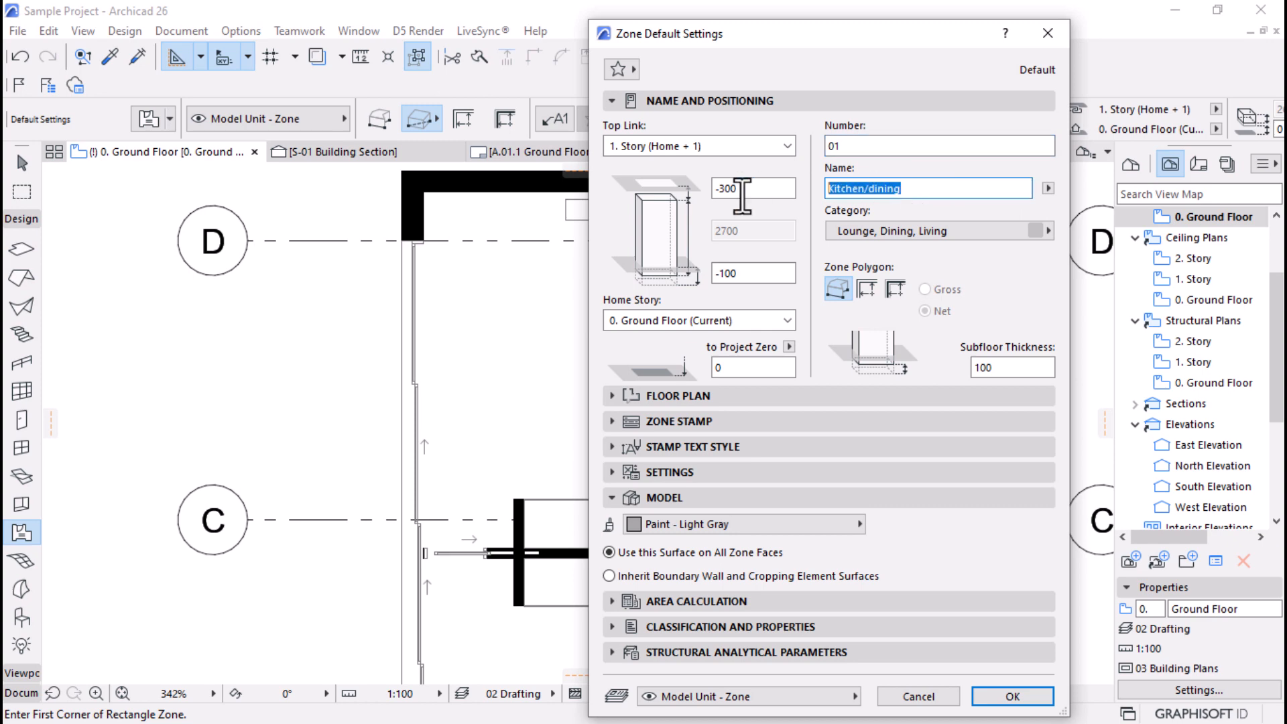
type("Bedroom")
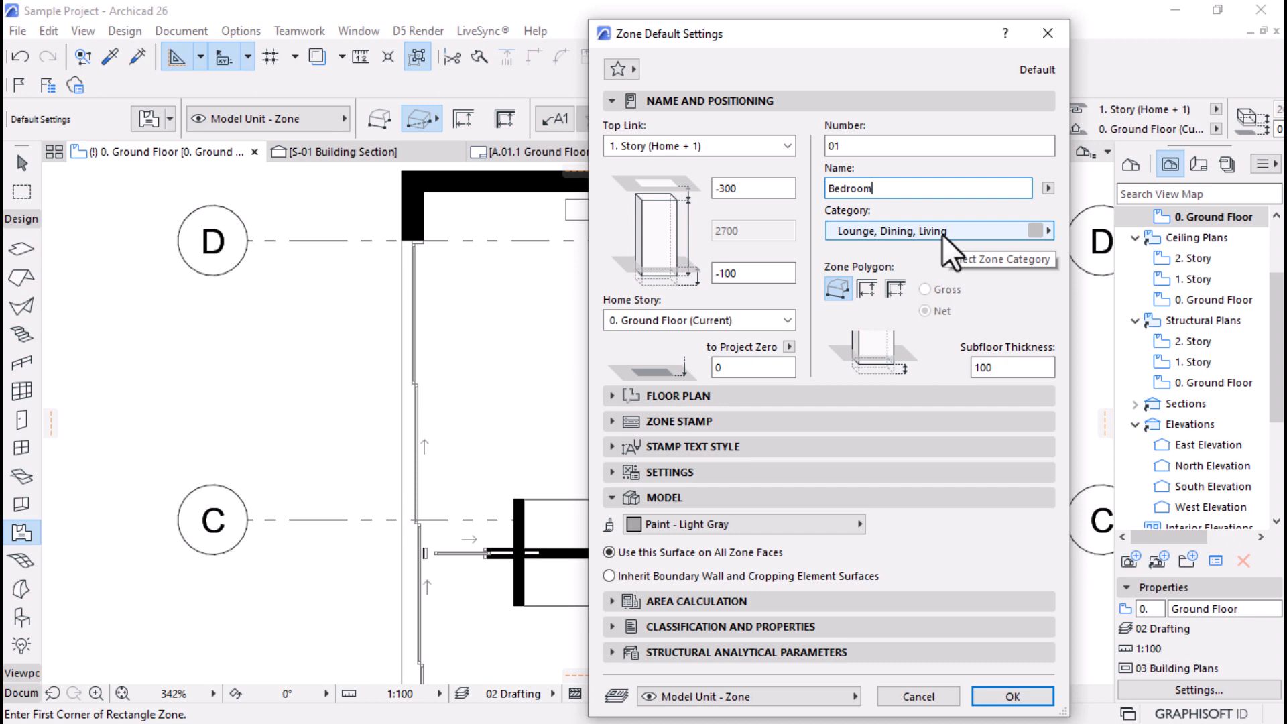
Step: Review the zone categories and floor plan display settings, and accept the zone default settings
left_click(1004, 227)
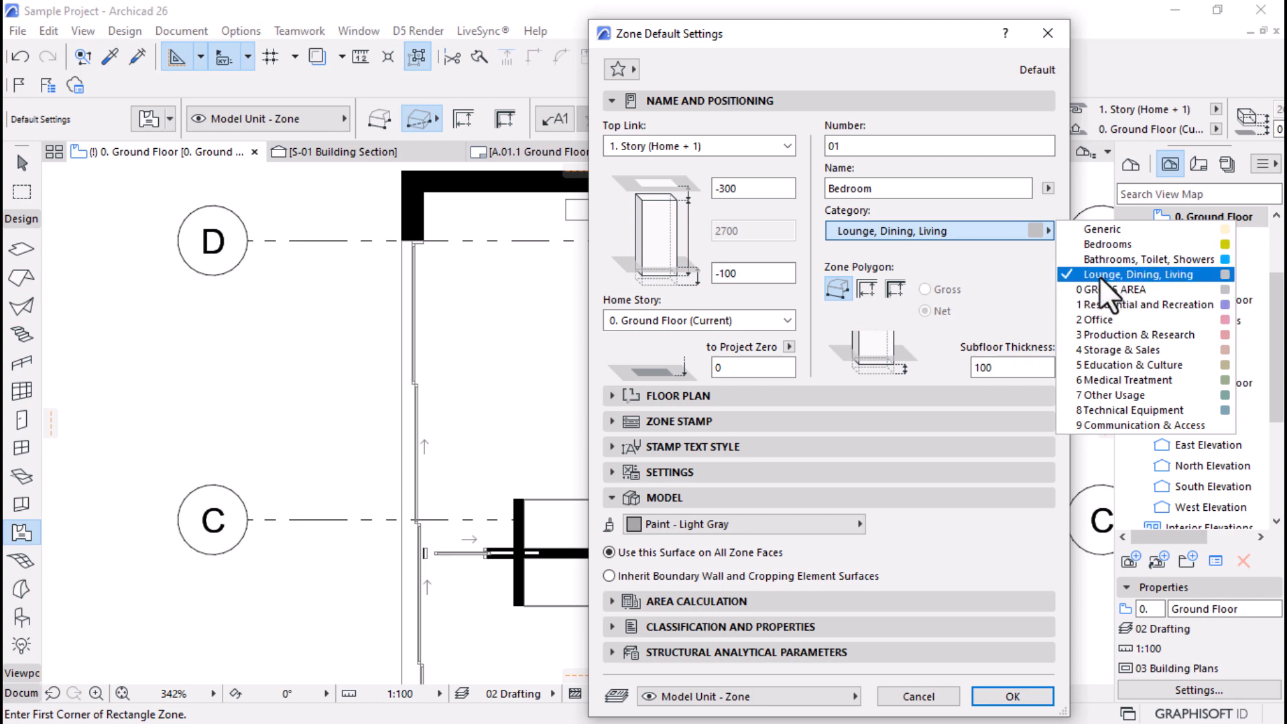
left_click(1006, 236)
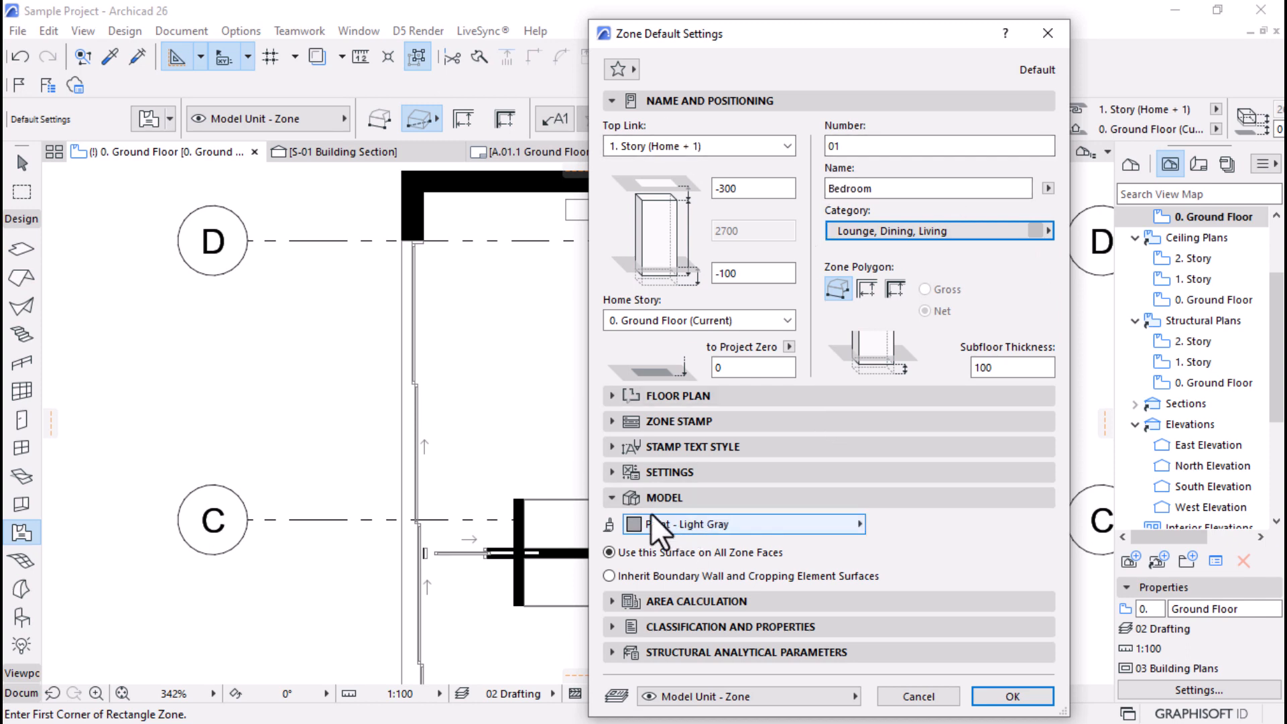
left_click(612, 396, "ctrl")
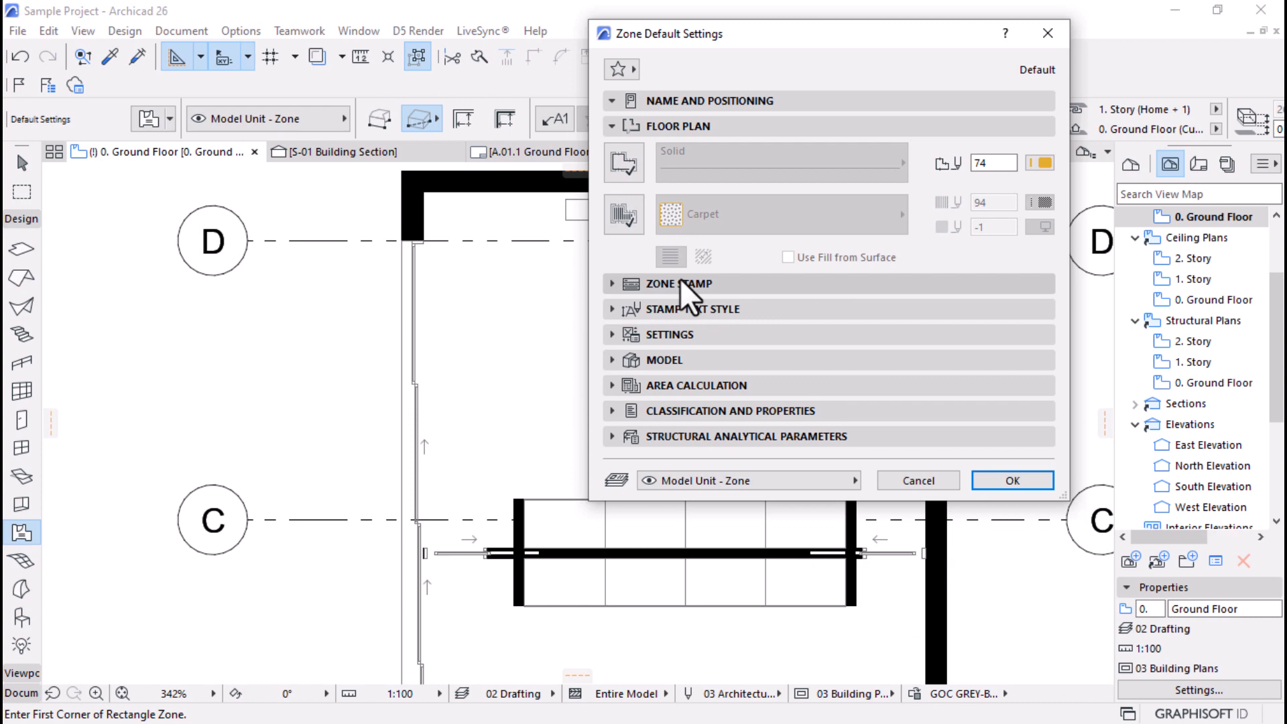
left_click(610, 127)
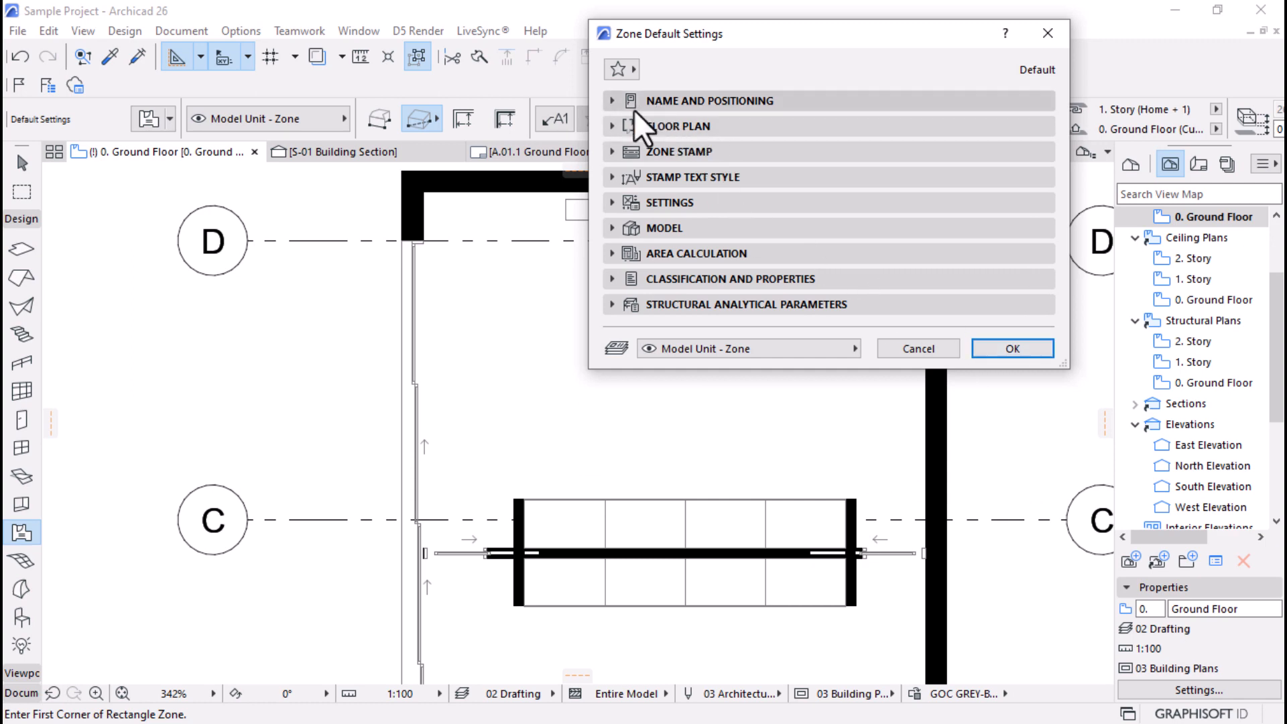
left_click(998, 348)
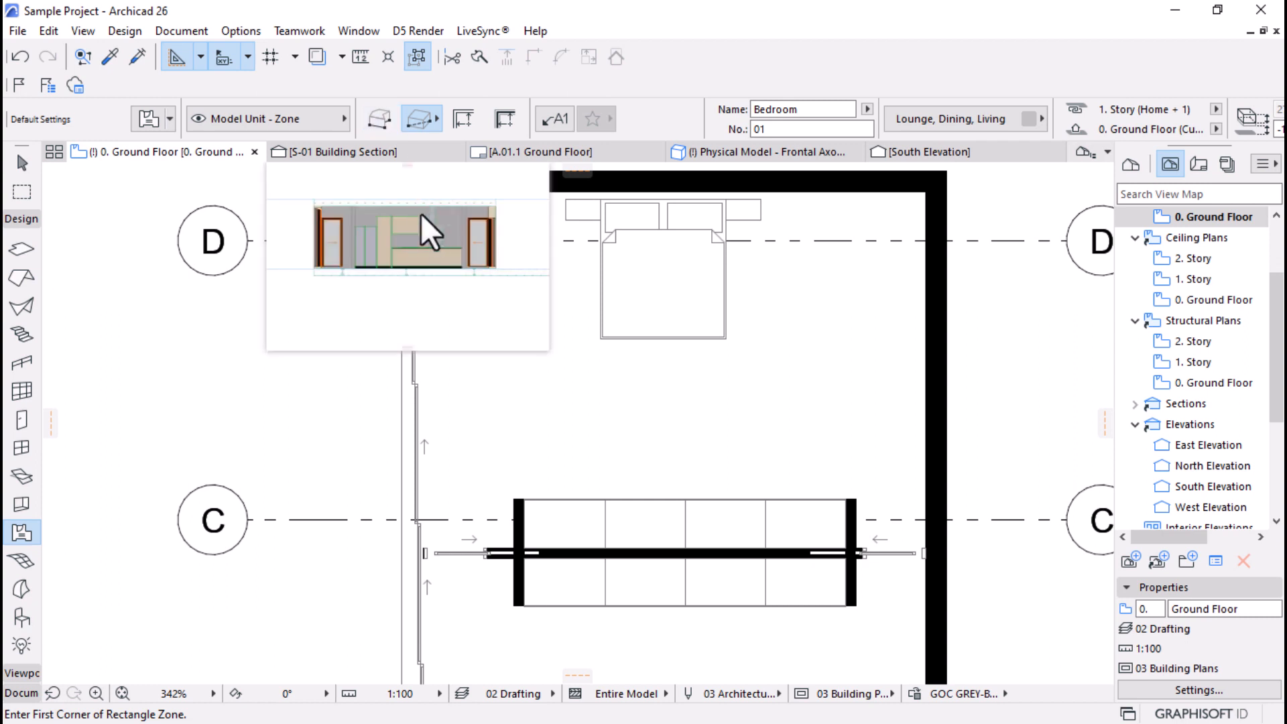
Step: Try outlining the bedroom zone with the manual polygonal method, tracing the room's inner corners
left_click(377, 119)
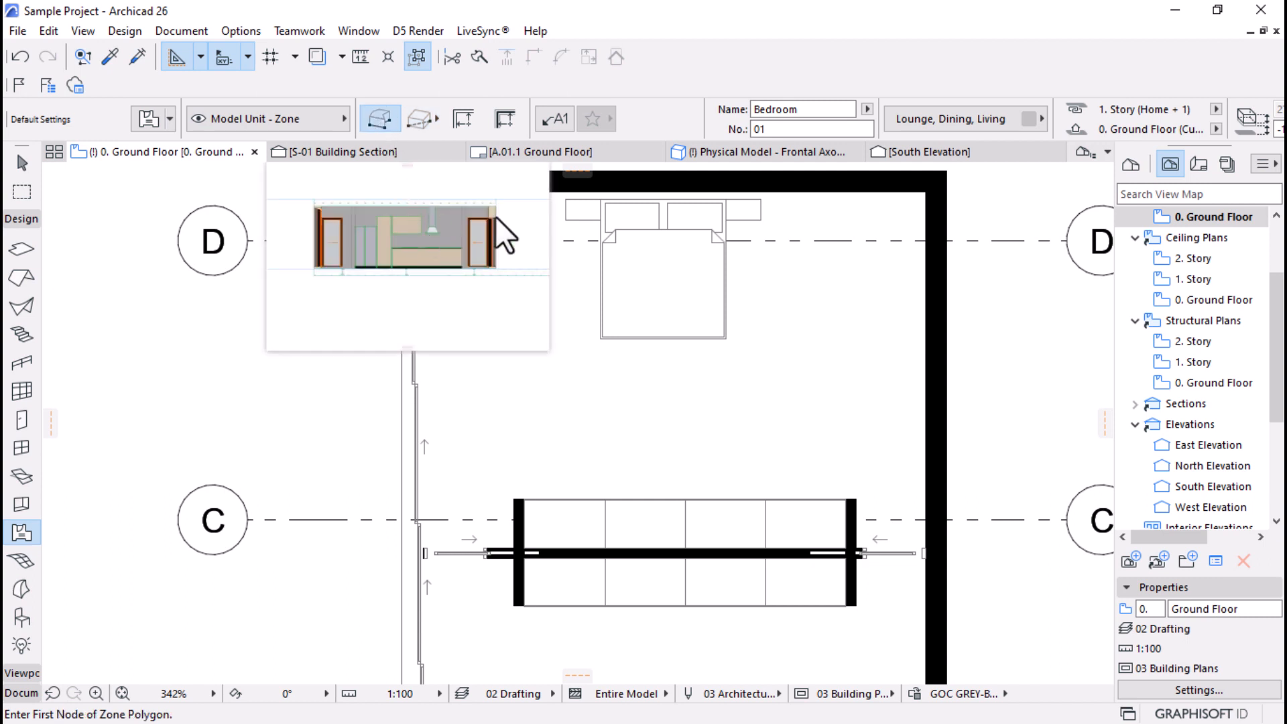
left_click(926, 193)
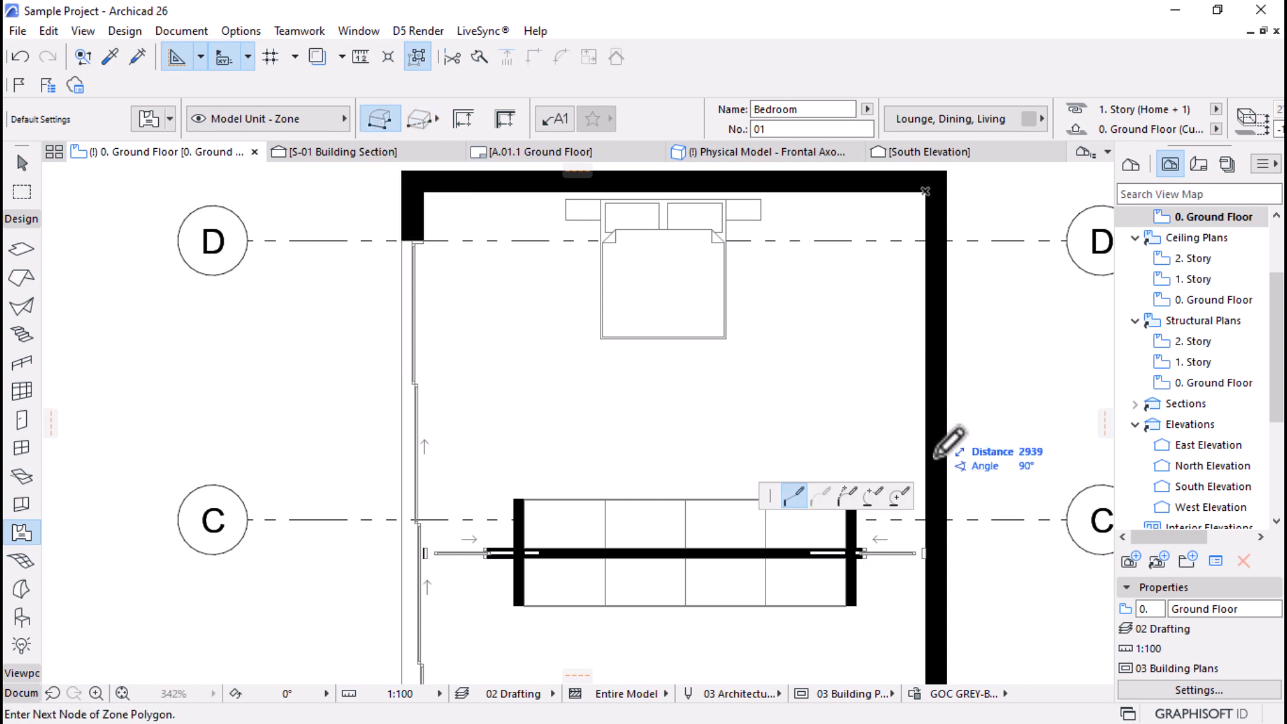
left_click(926, 548)
left_click(423, 548)
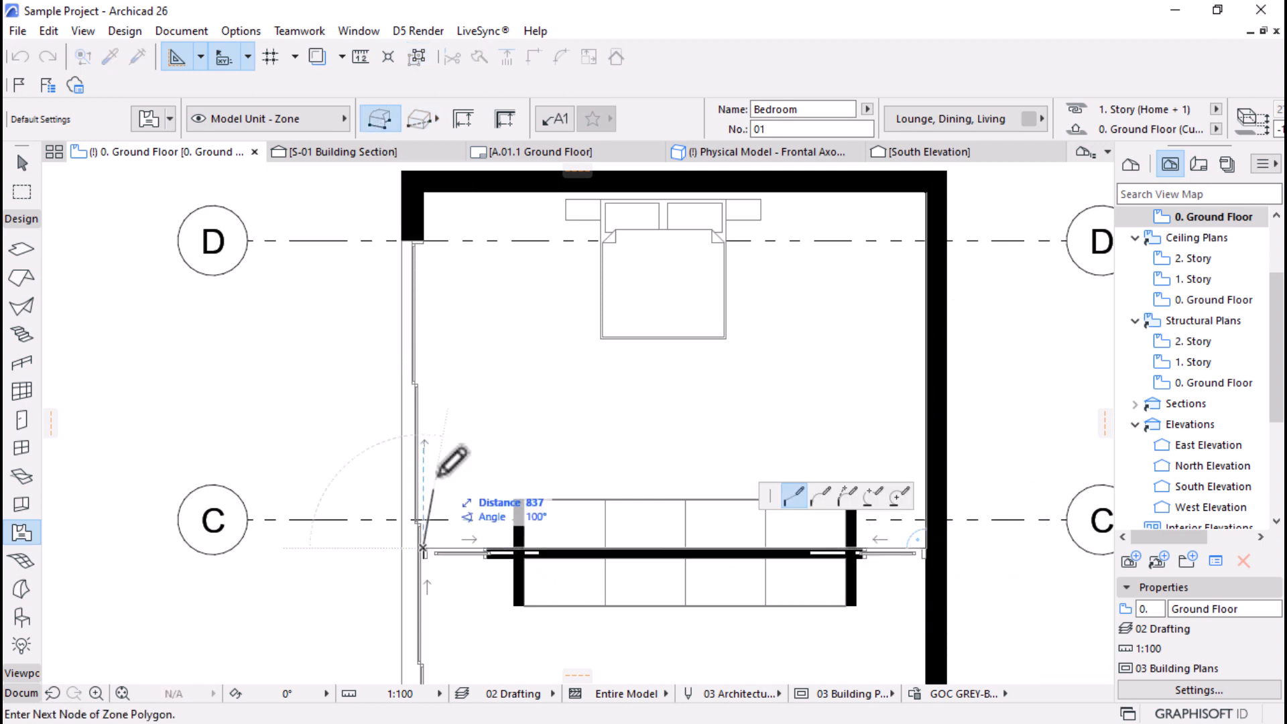
left_click(423, 192)
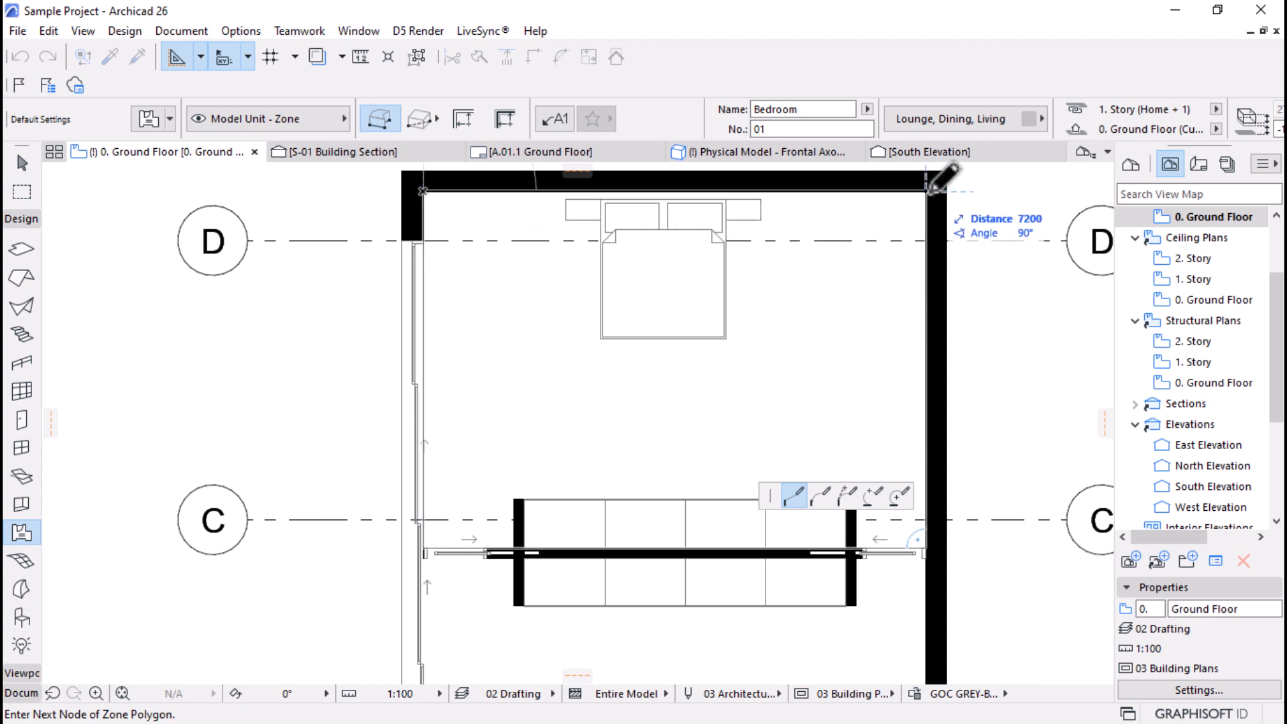
key("Escape")
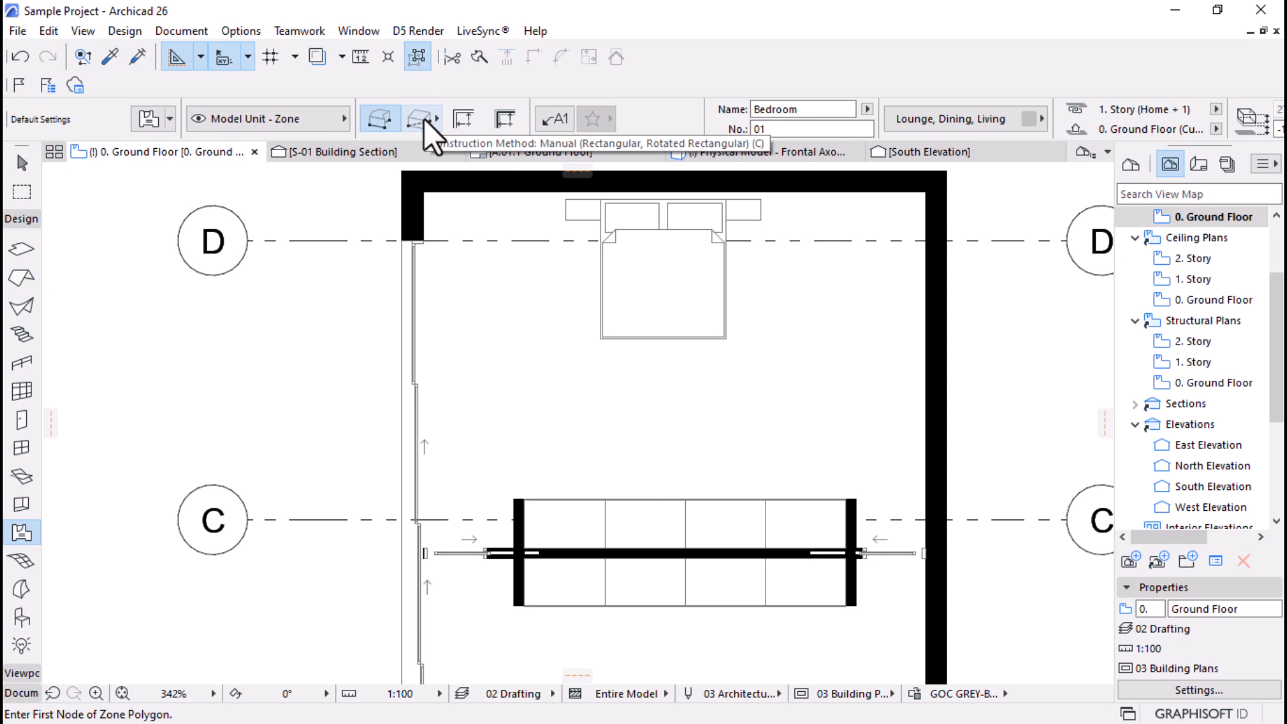
Step: Try drawing the bedroom zone with the manual rectangular method, starting at the inner corner of the outer walls
left_click(421, 118)
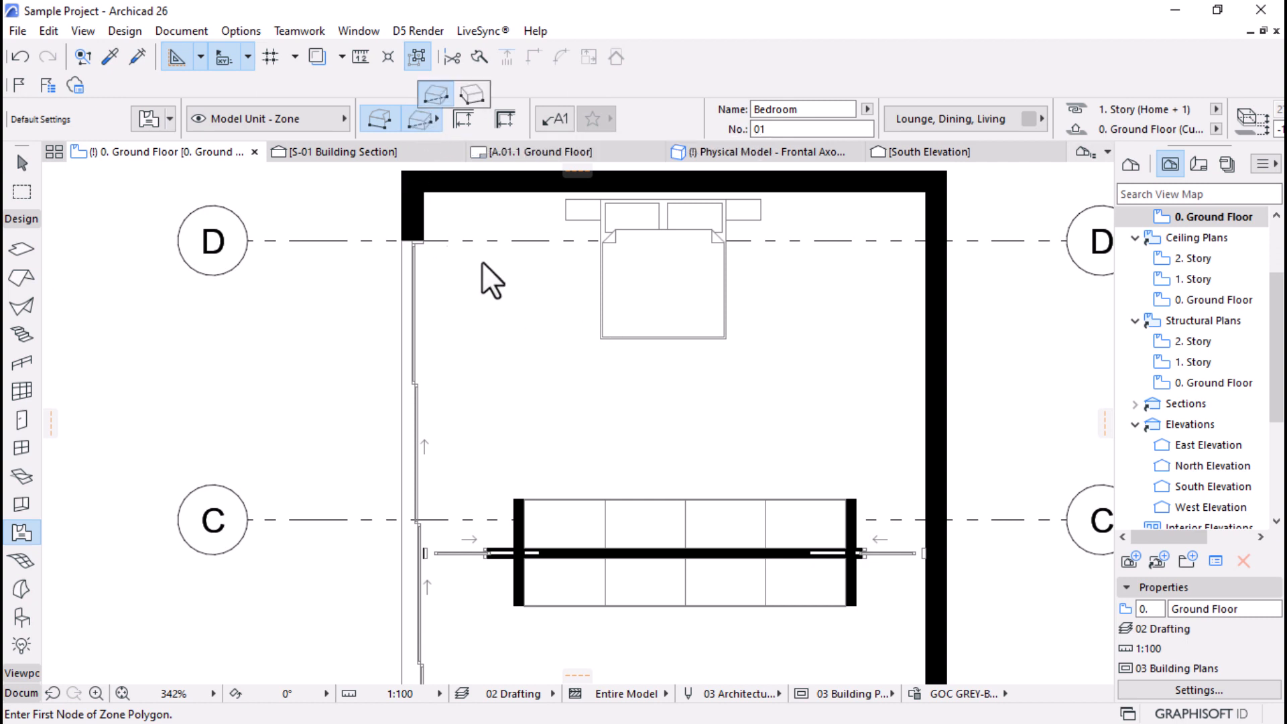
left_click(429, 102)
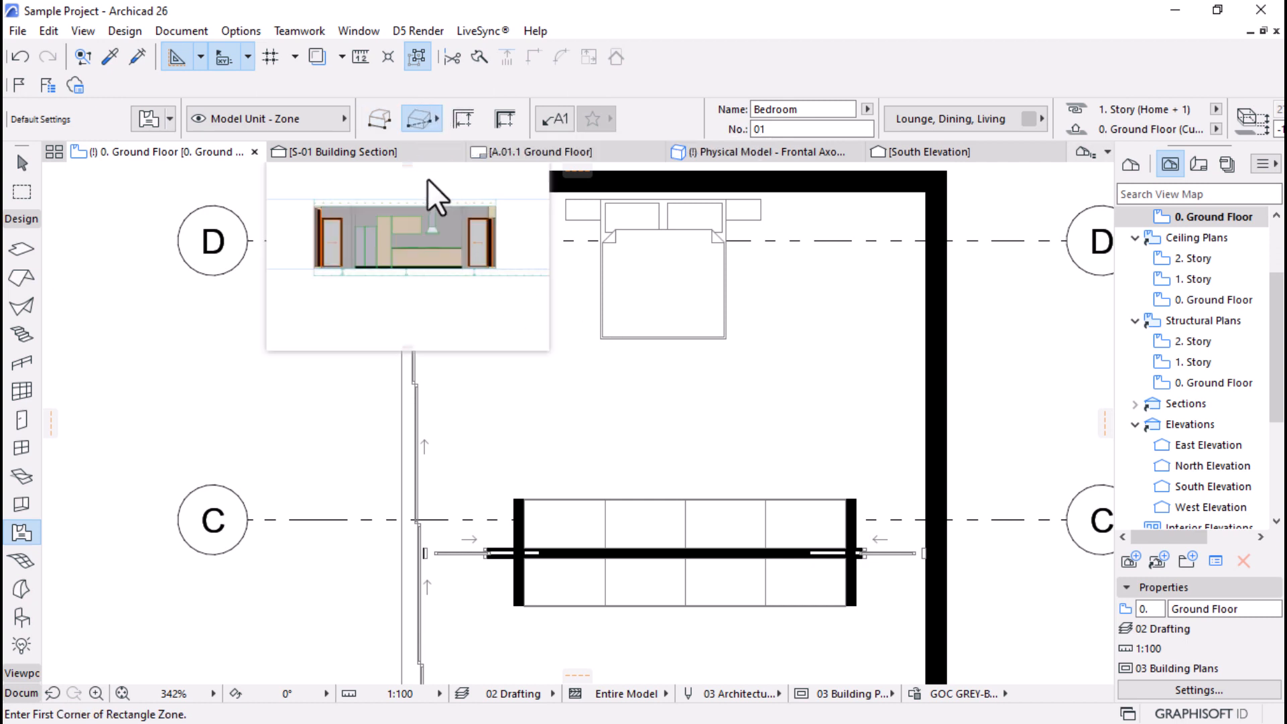
left_click(926, 191)
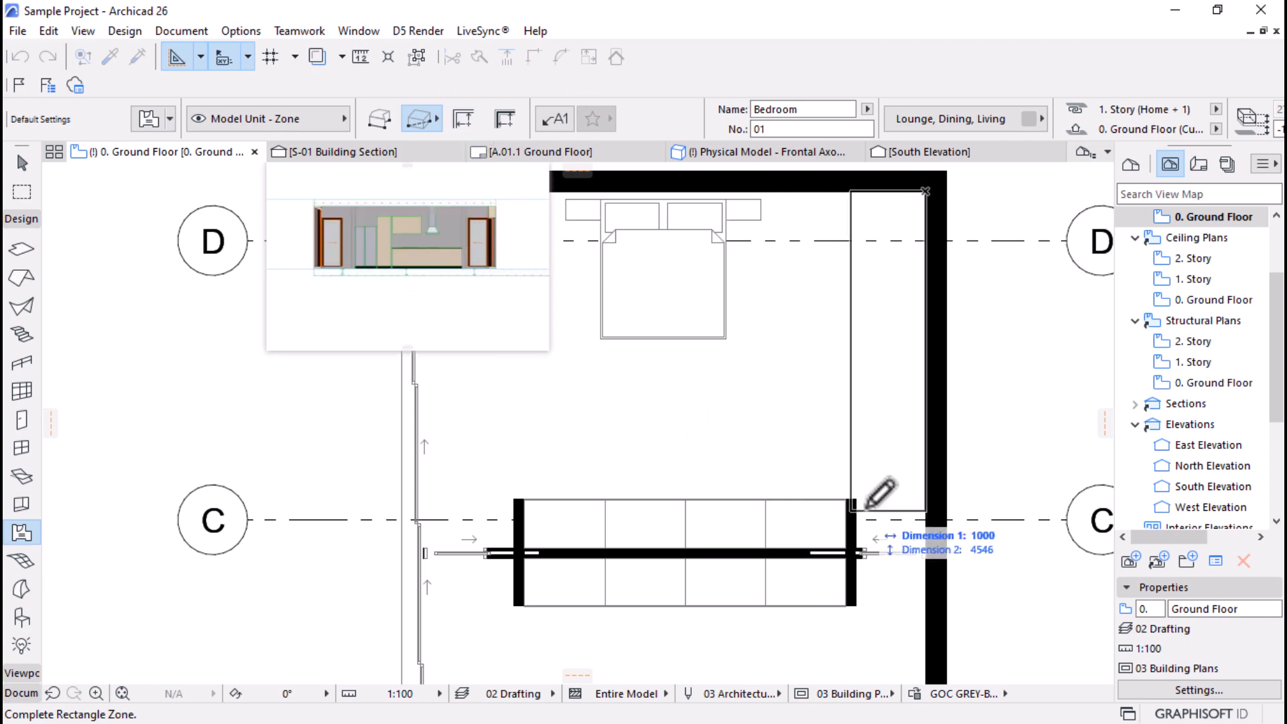
left_click(925, 422)
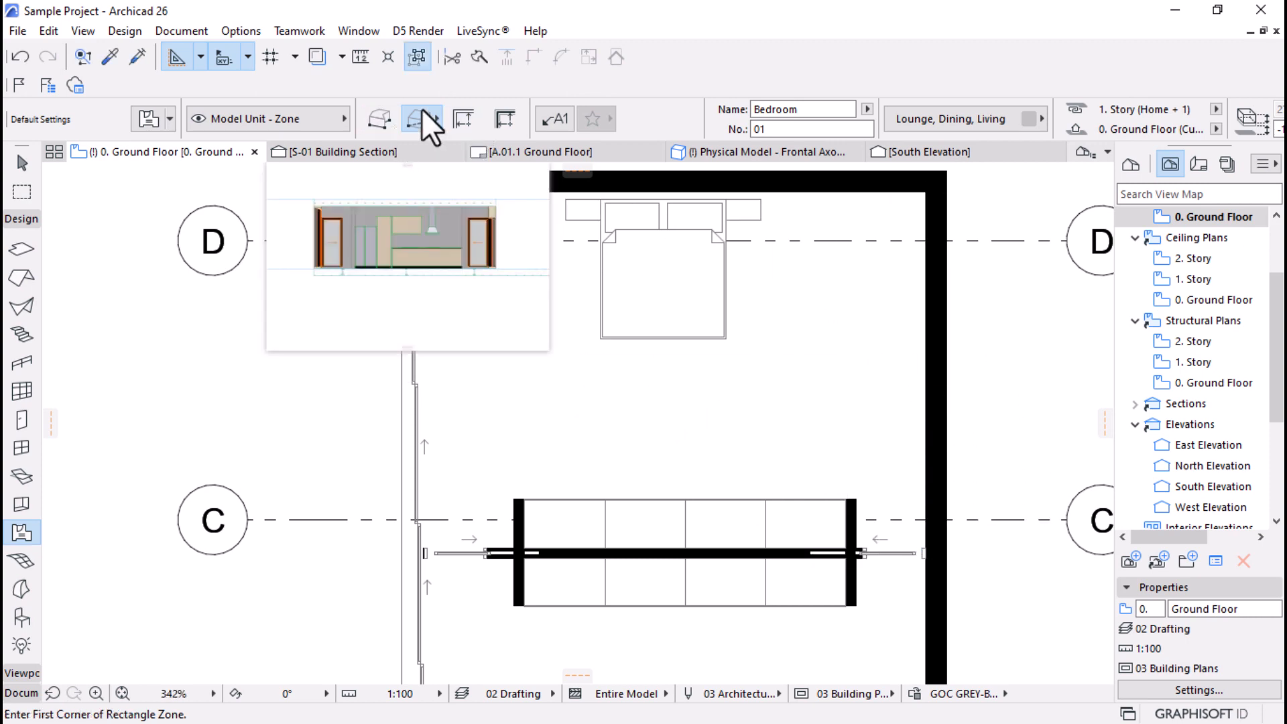
Step: Try generating the bedroom zone automatically with the Inner Edge method from a point inside the room
left_click(464, 120)
mouse_move(474, 149)
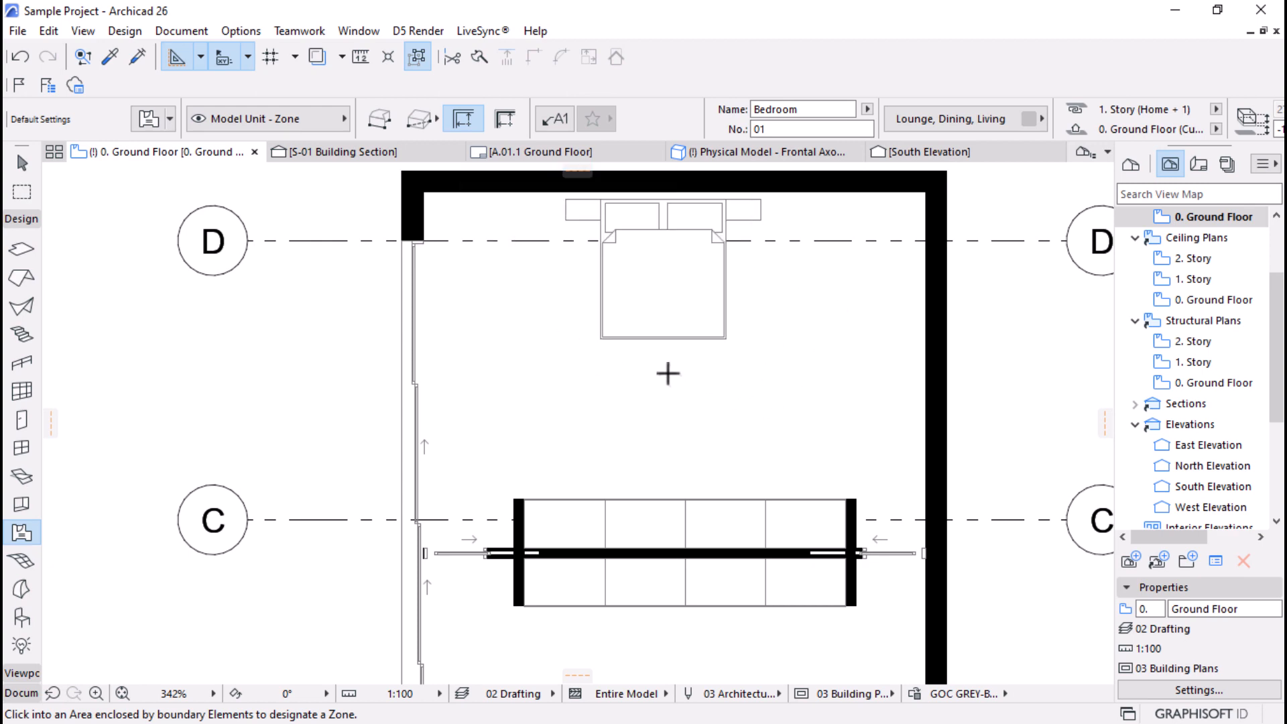
left_click(770, 404)
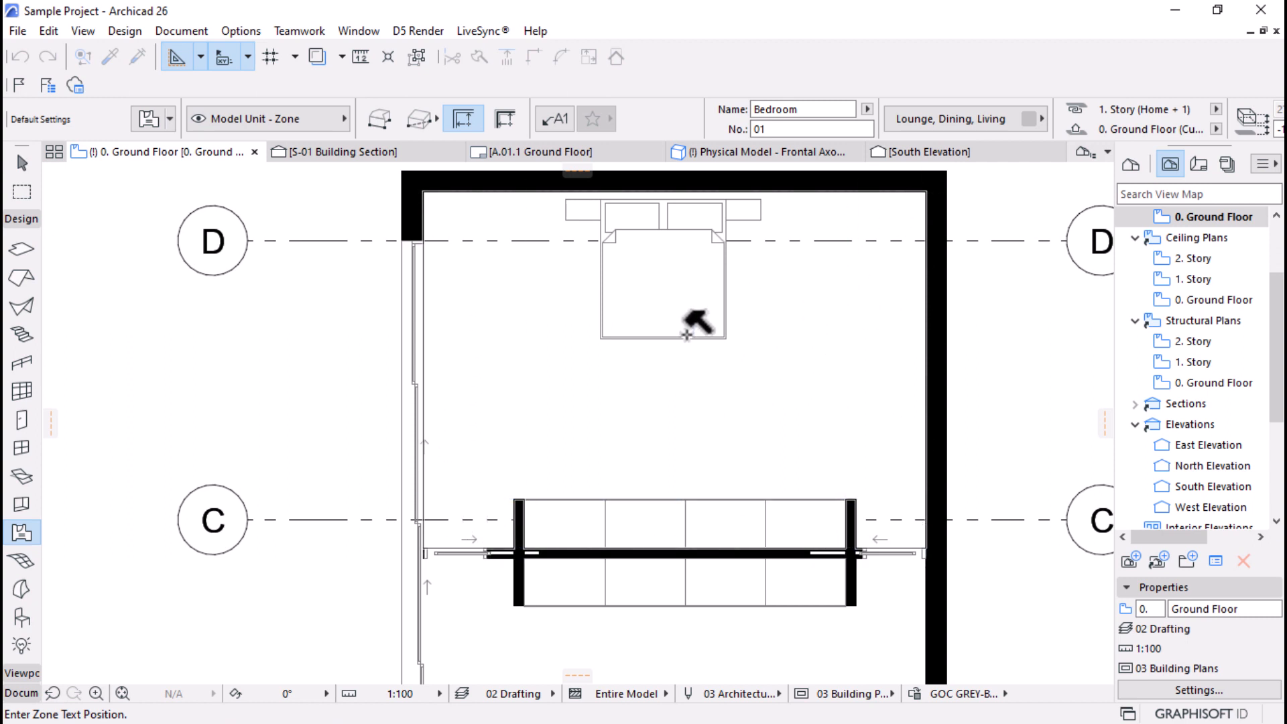
scroll(742, 266, "down", 1)
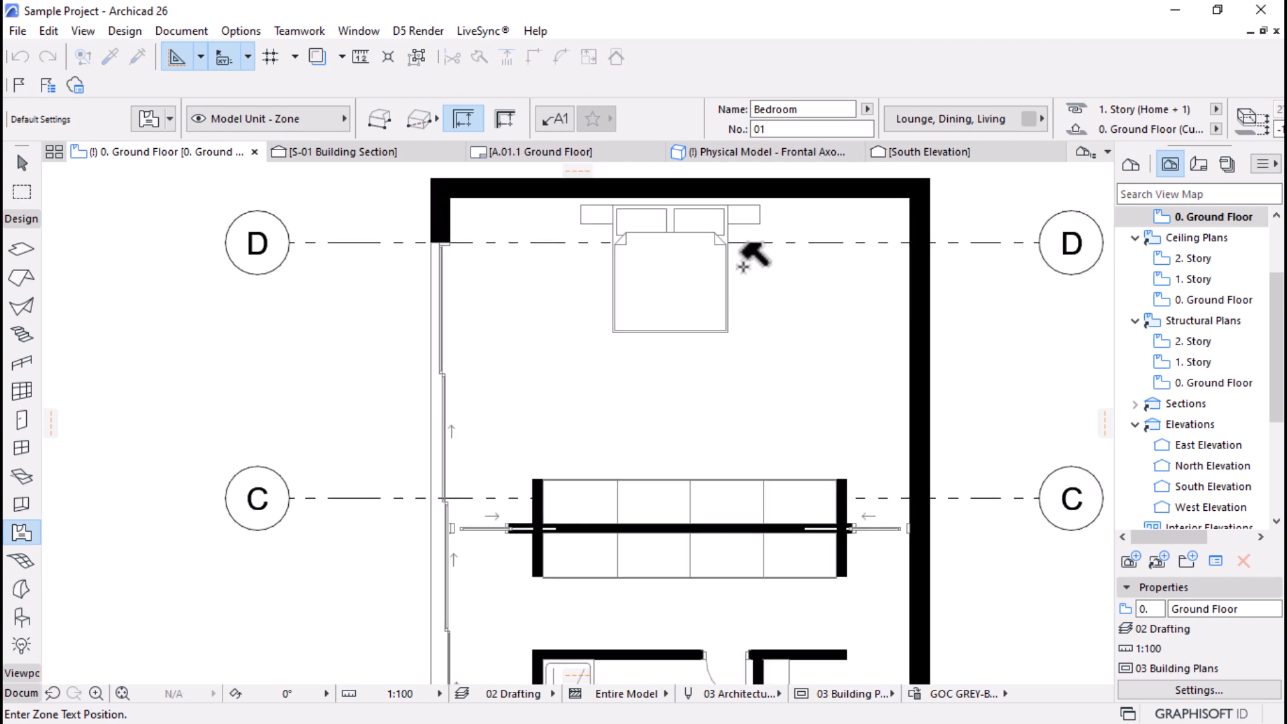
scroll(743, 266, "down", 3)
scroll(831, 546, "up", 3)
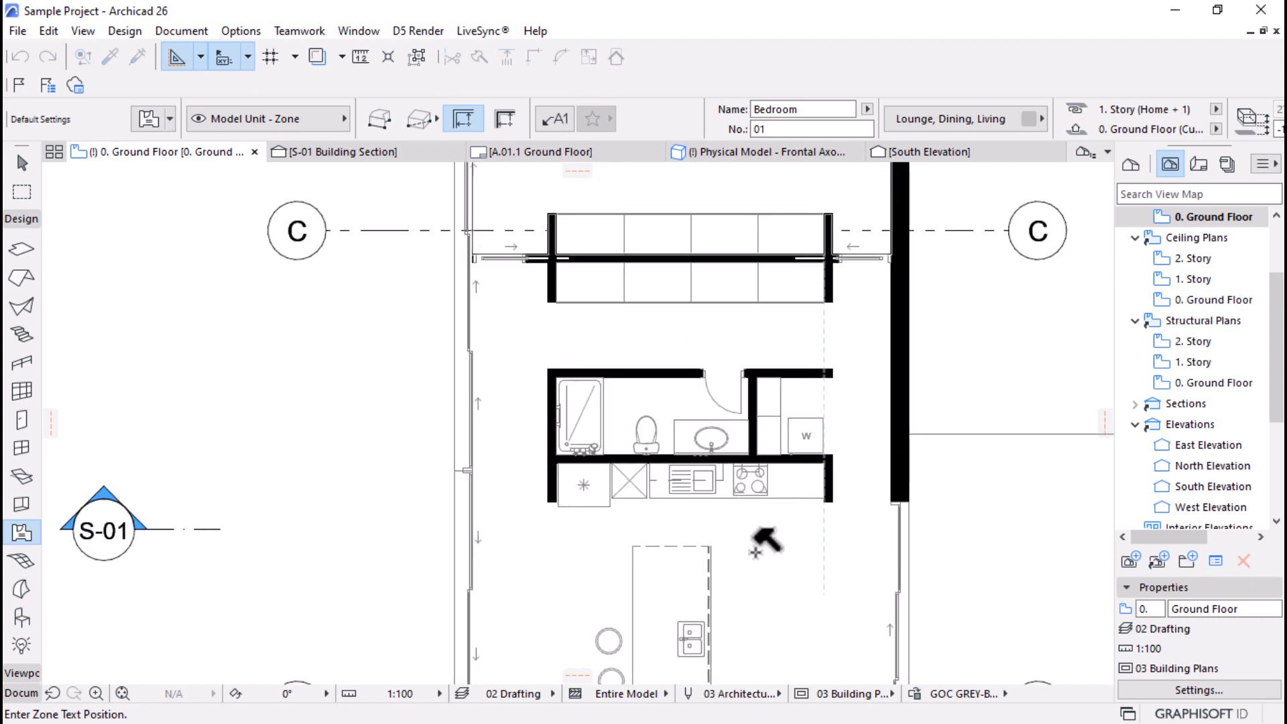
scroll(698, 436, "down", 3)
scroll(726, 524, "up", 4)
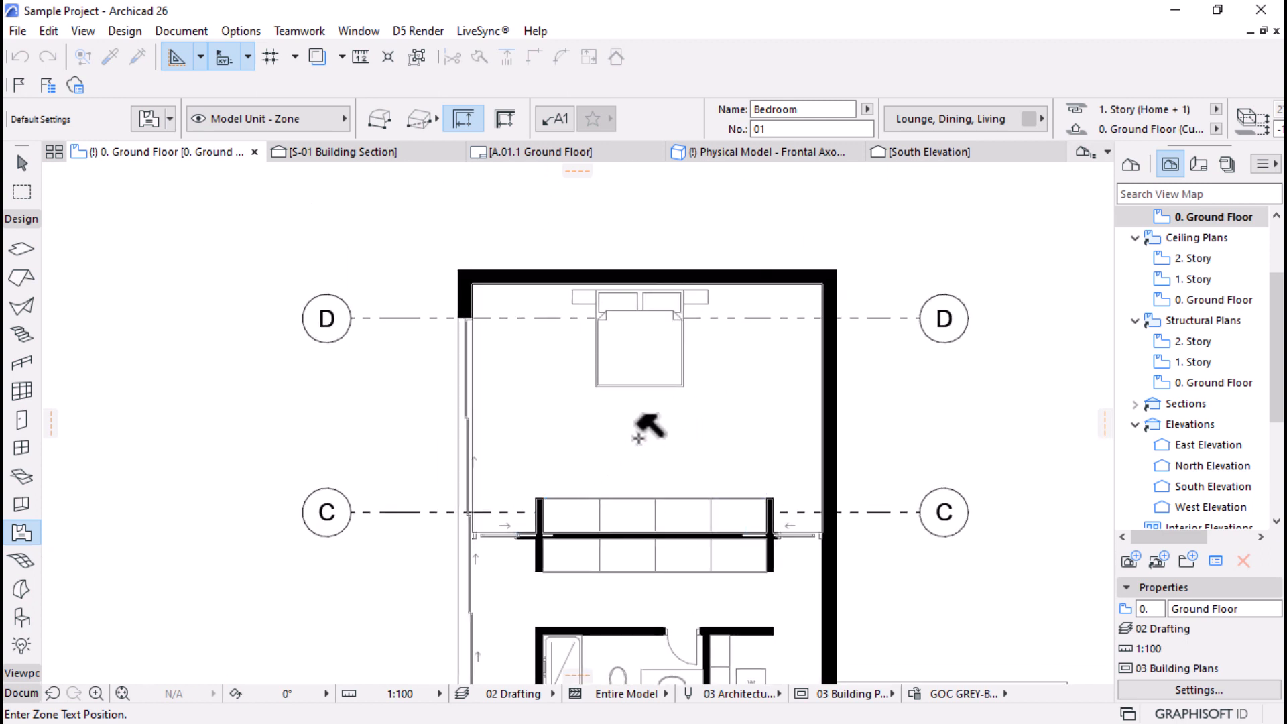
Step: Try generating the bedroom zone with the Reference Line method from a point inside the room
left_click(508, 114)
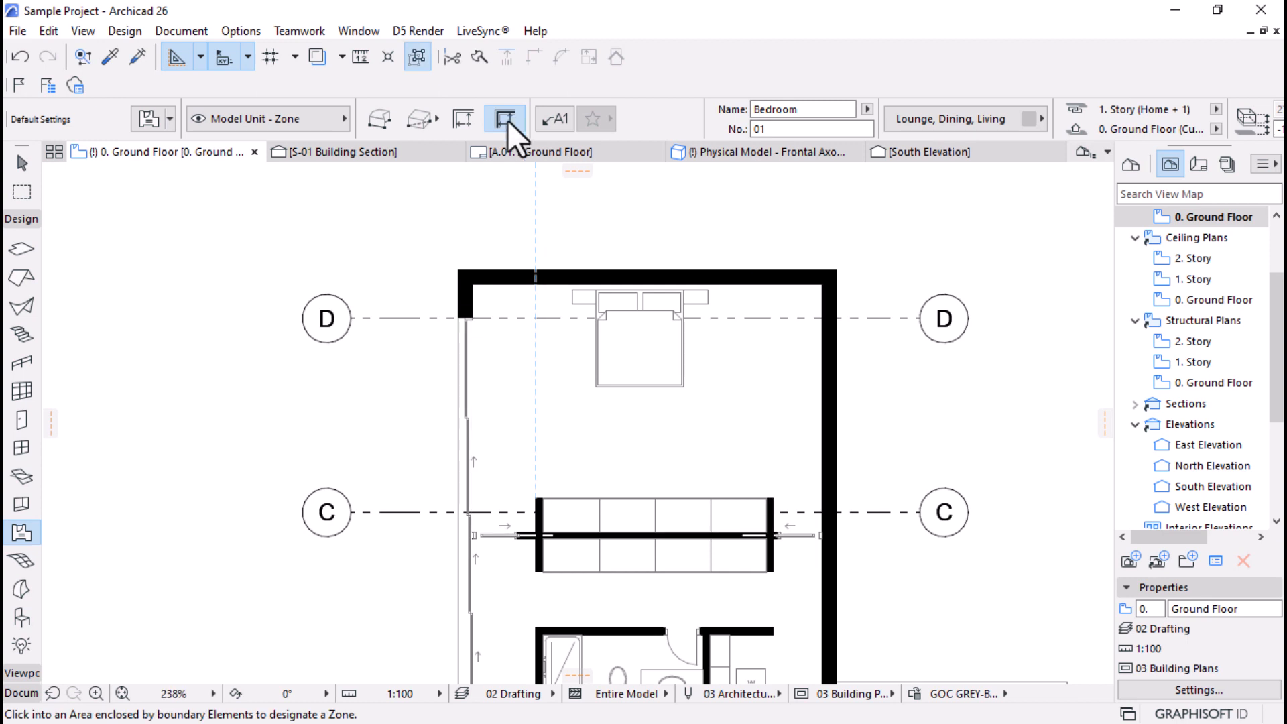
scroll(769, 546, "up", 2)
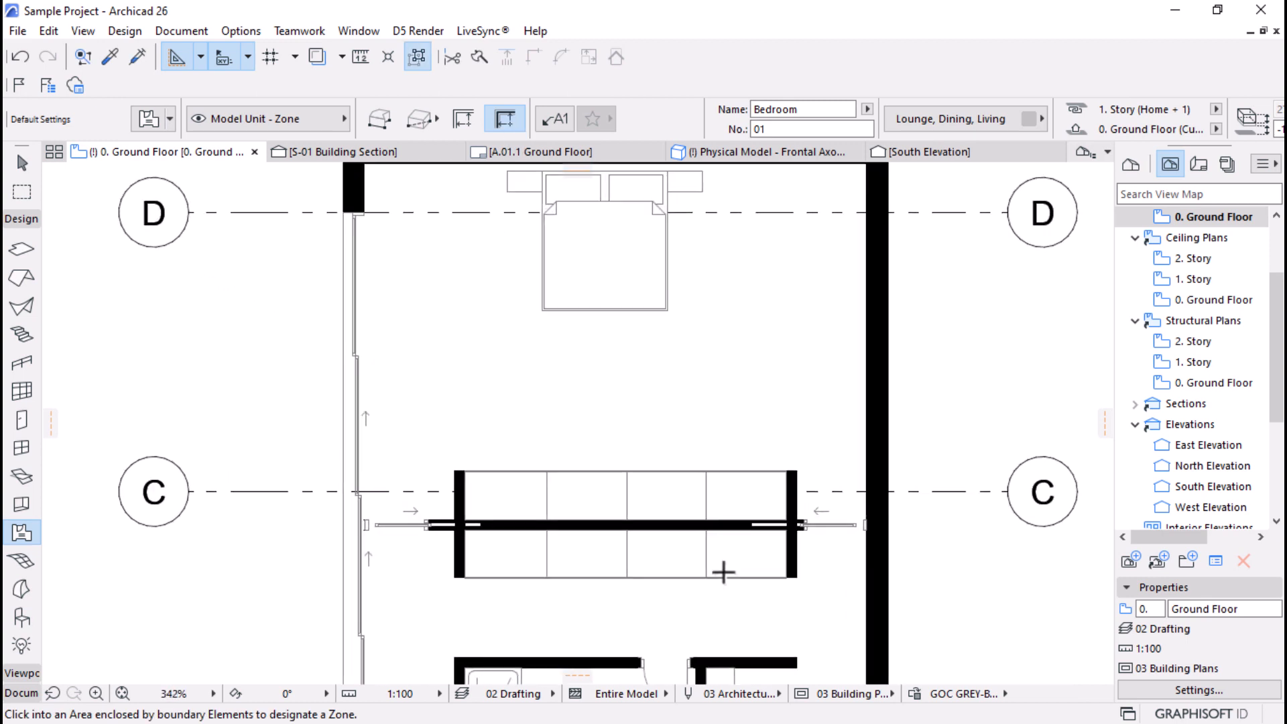
scroll(723, 572, "down", 1)
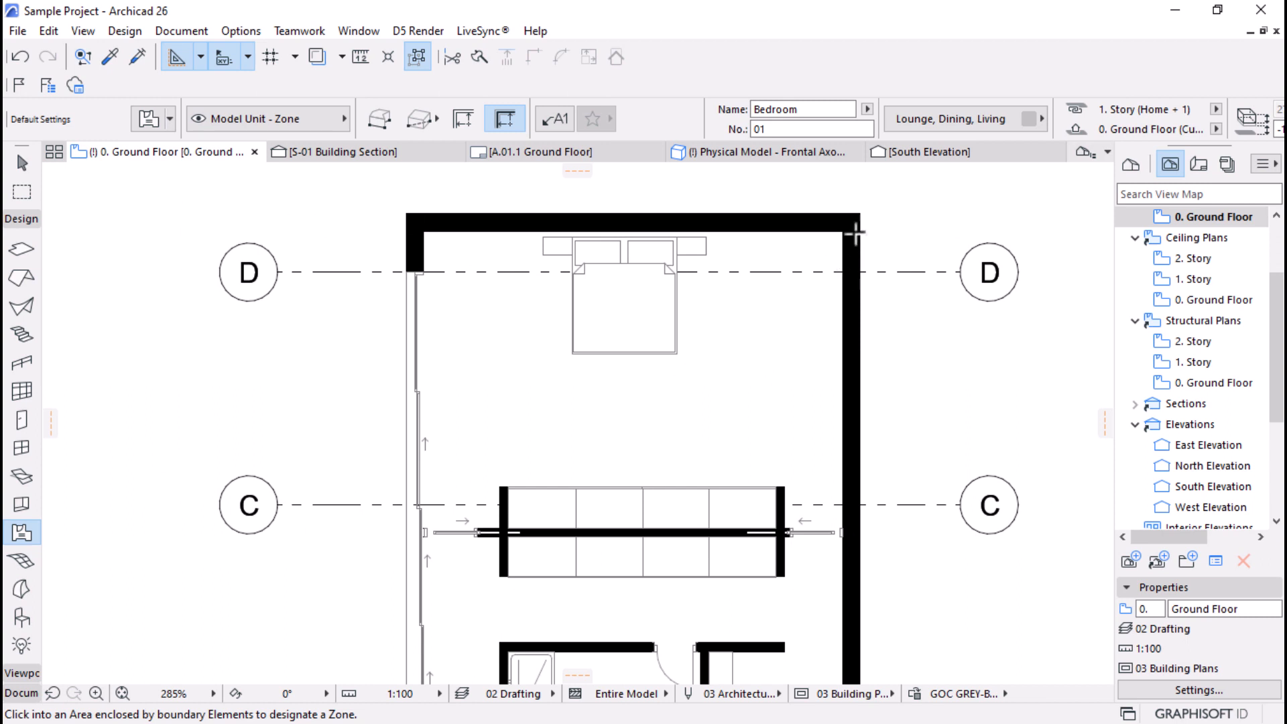
left_click(699, 401)
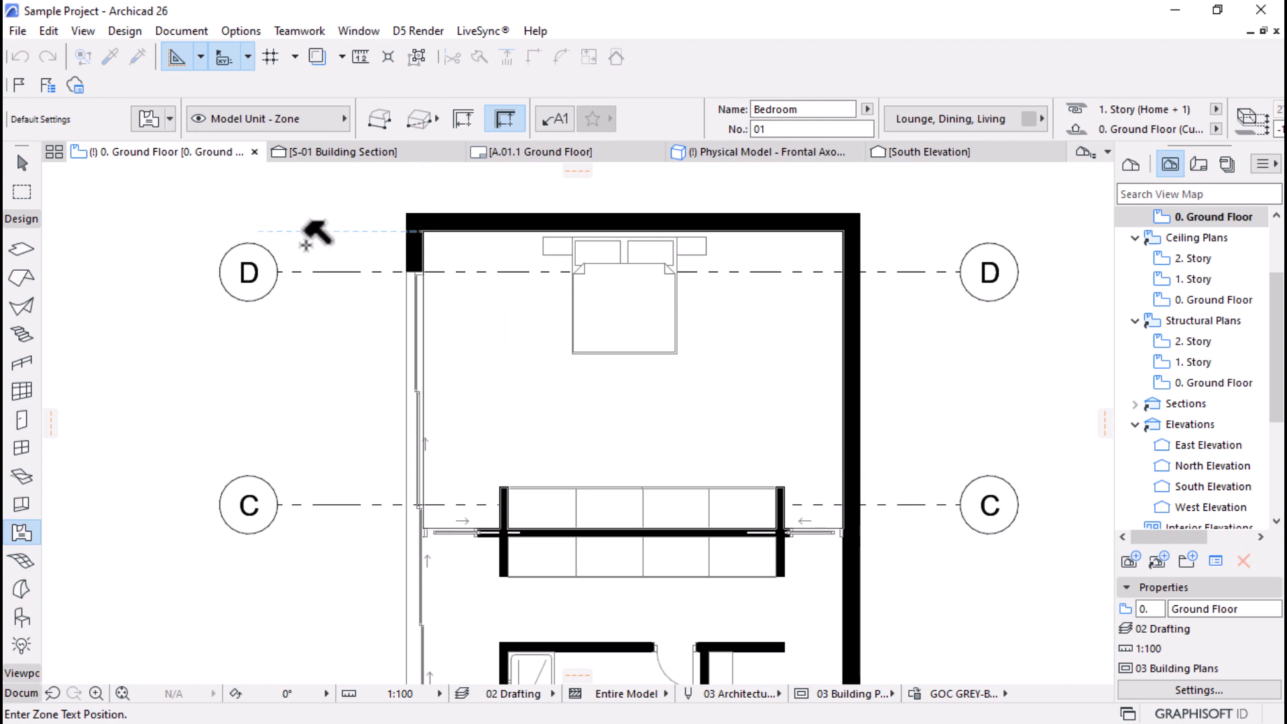
scroll(595, 285, "up", 1)
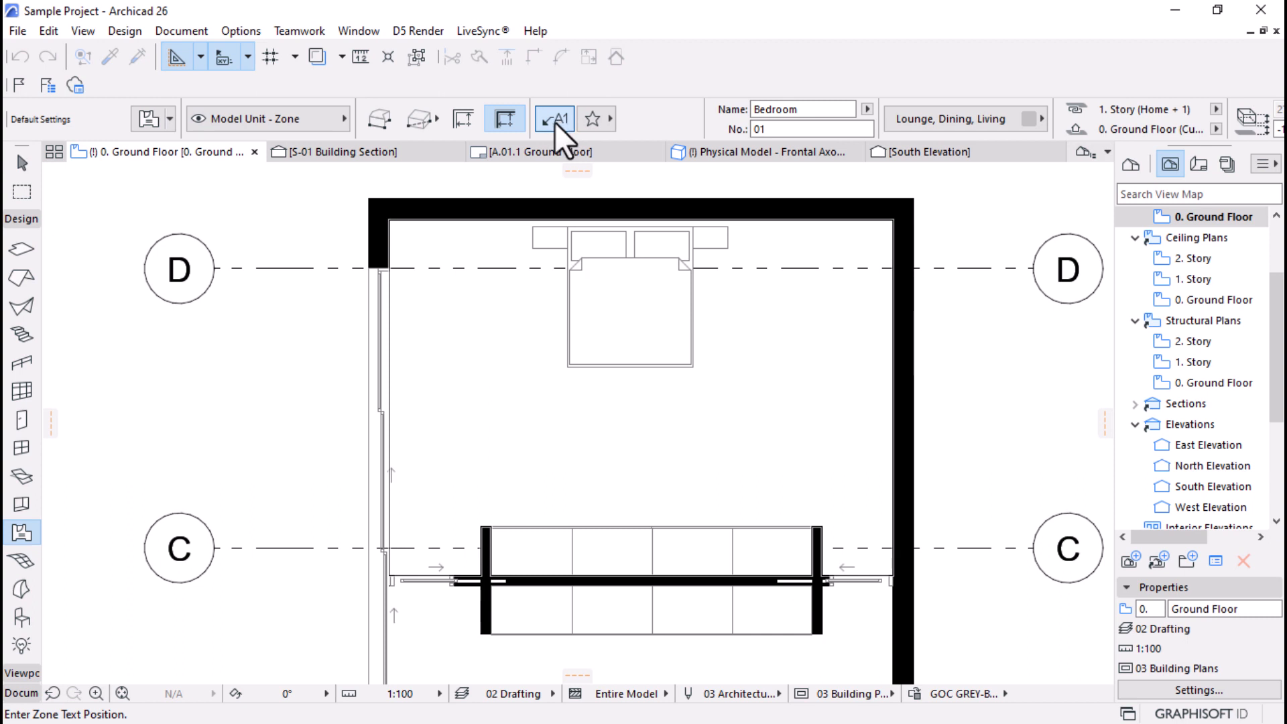
Step: Generate the bedroom zone with the Inner Edge method and an attached label, placing its text near the middle of the room
left_click(610, 119)
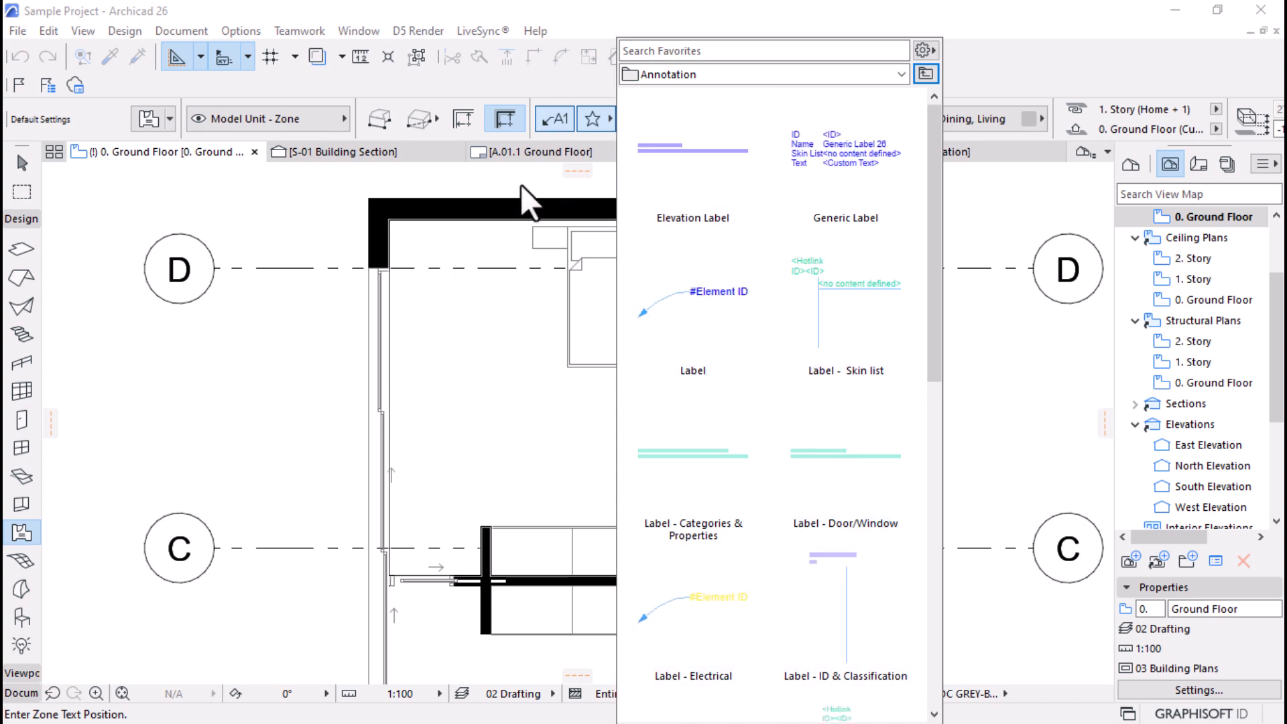
left_click(550, 86)
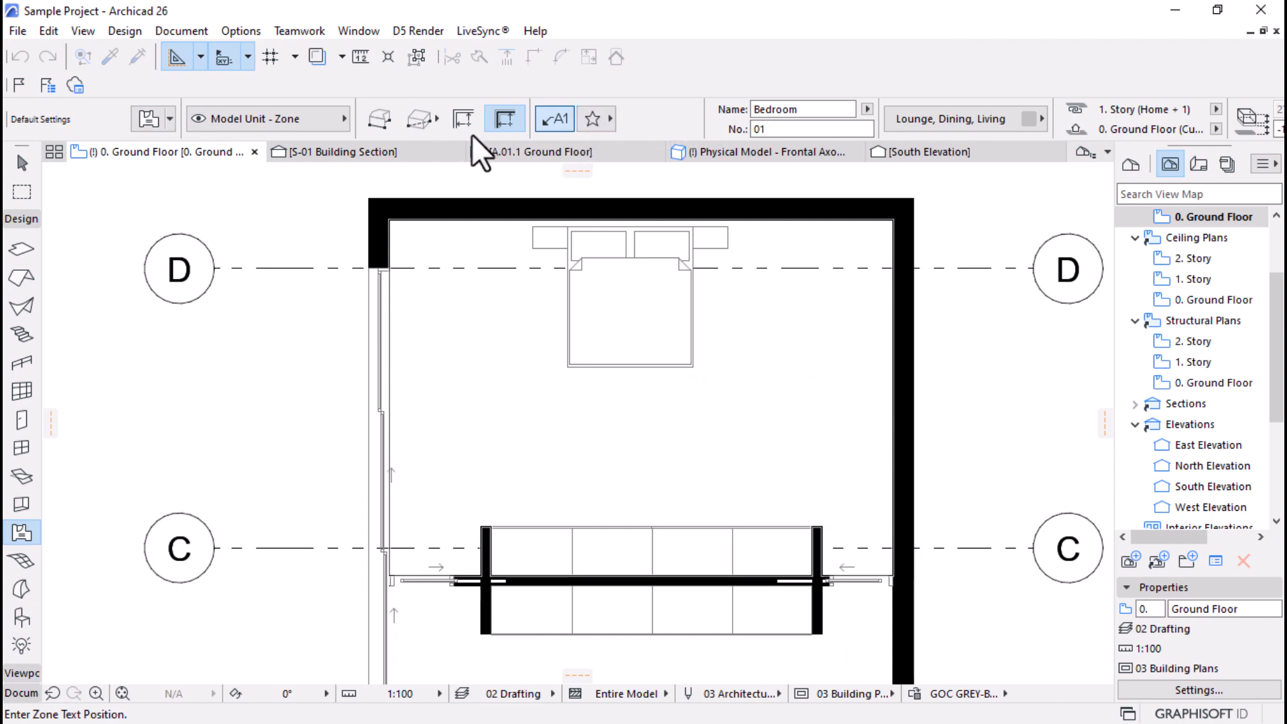
left_click(463, 119)
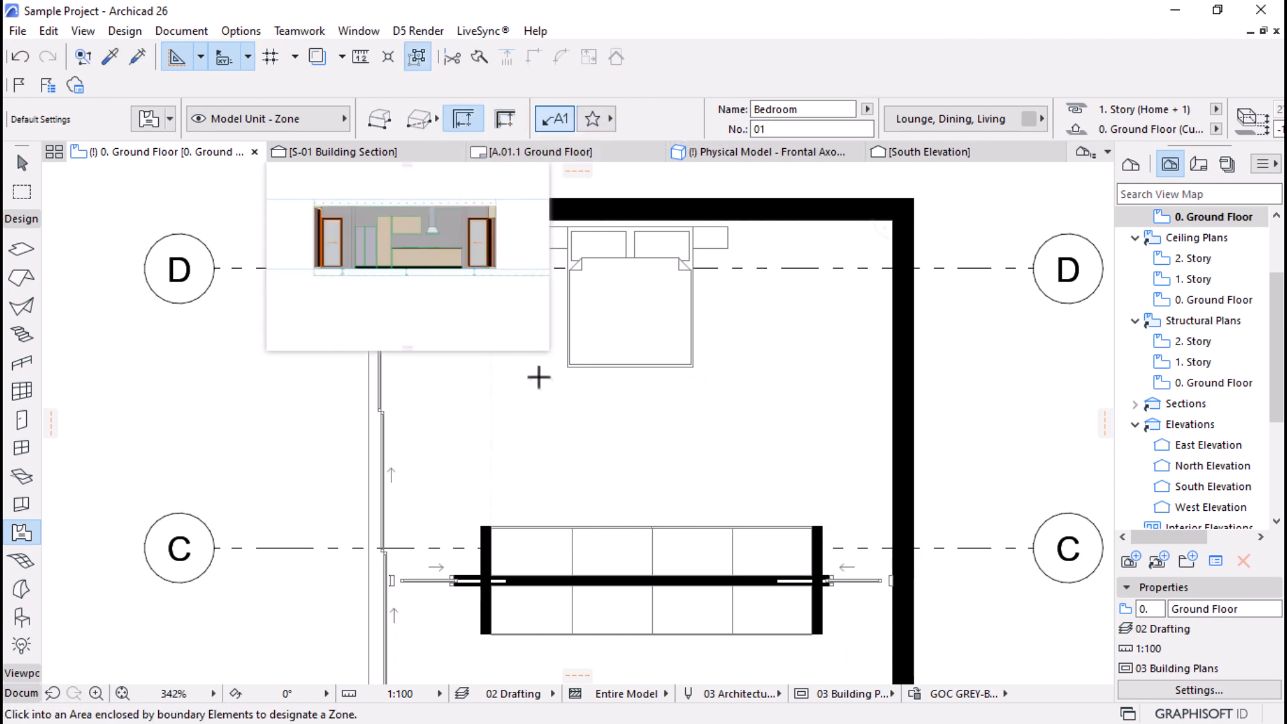
left_click(696, 421)
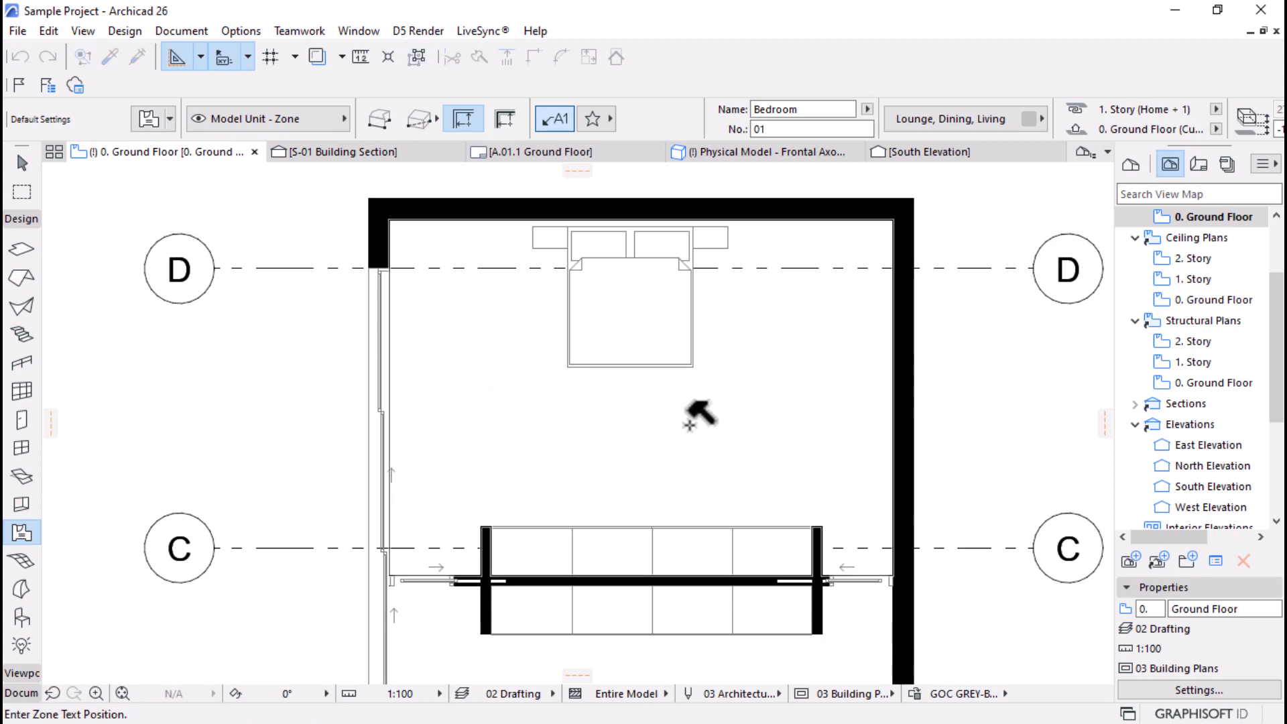
left_click(689, 425)
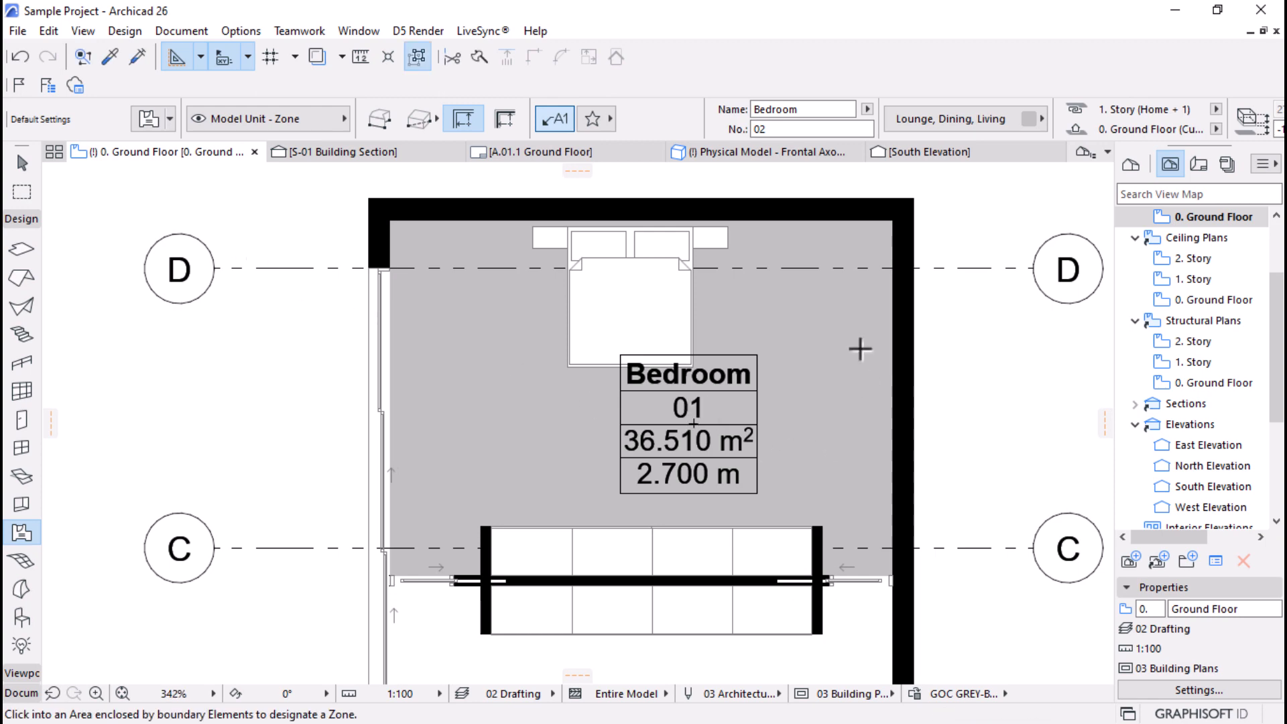
Step: Undo the bedroom zone placement and redo it
left_click(22, 163)
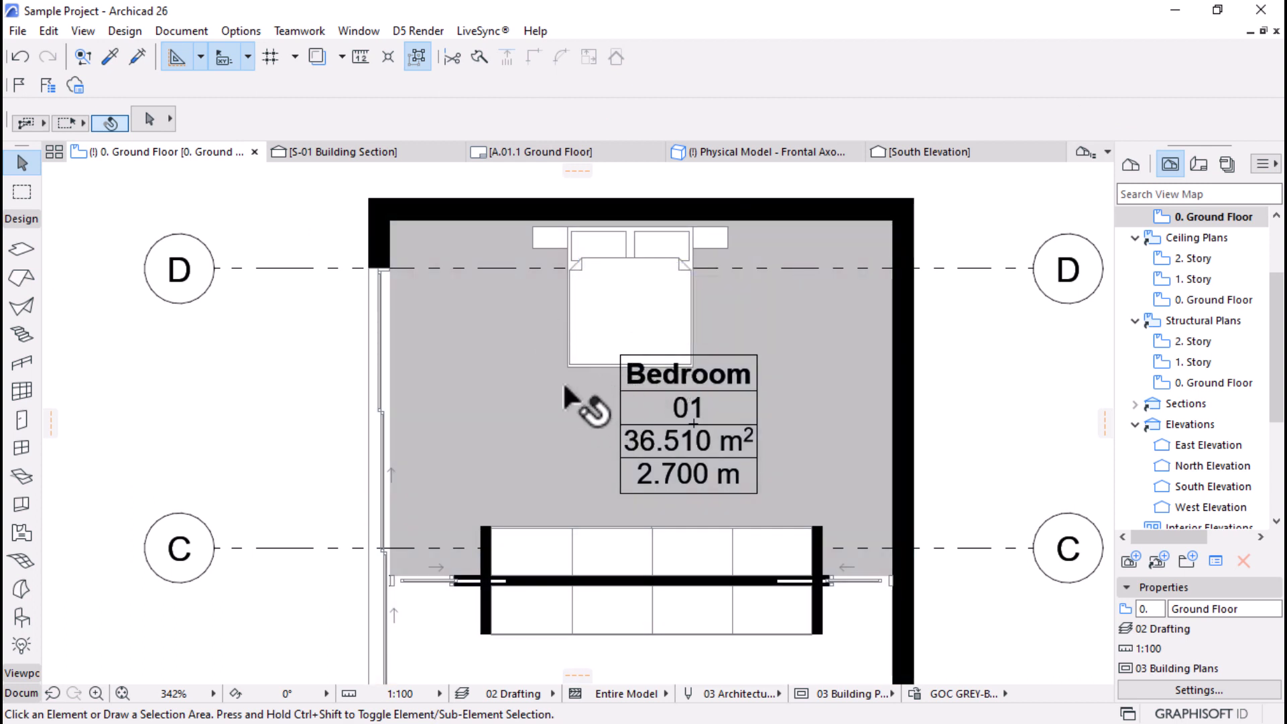
left_click(50, 56)
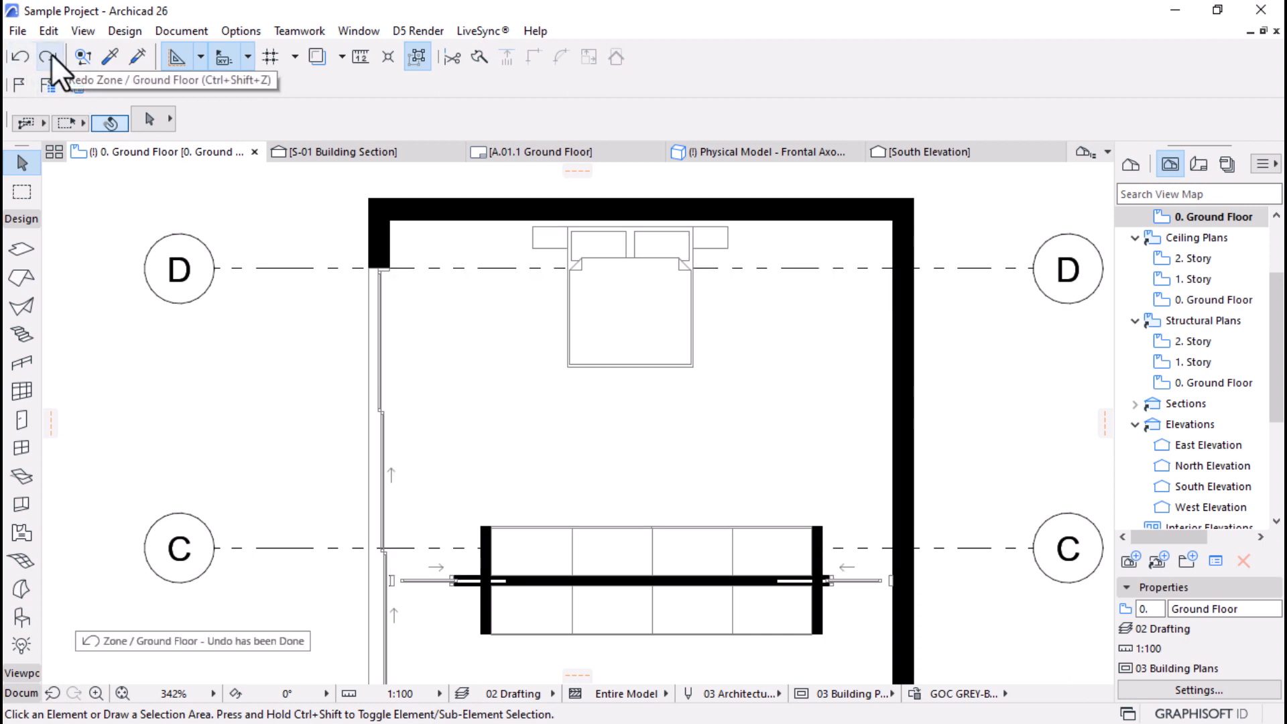
left_click(49, 56)
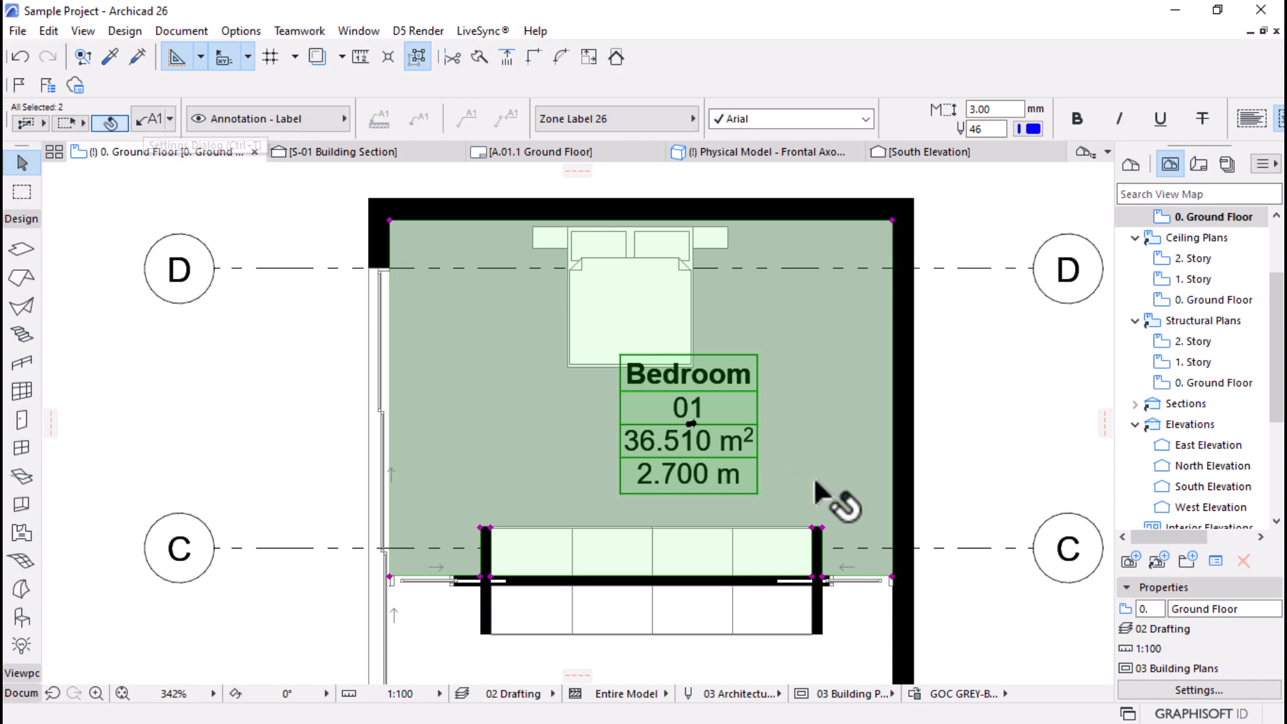
Step: Select the bedroom zone and change its zone category to Bedrooms
left_click(687, 416)
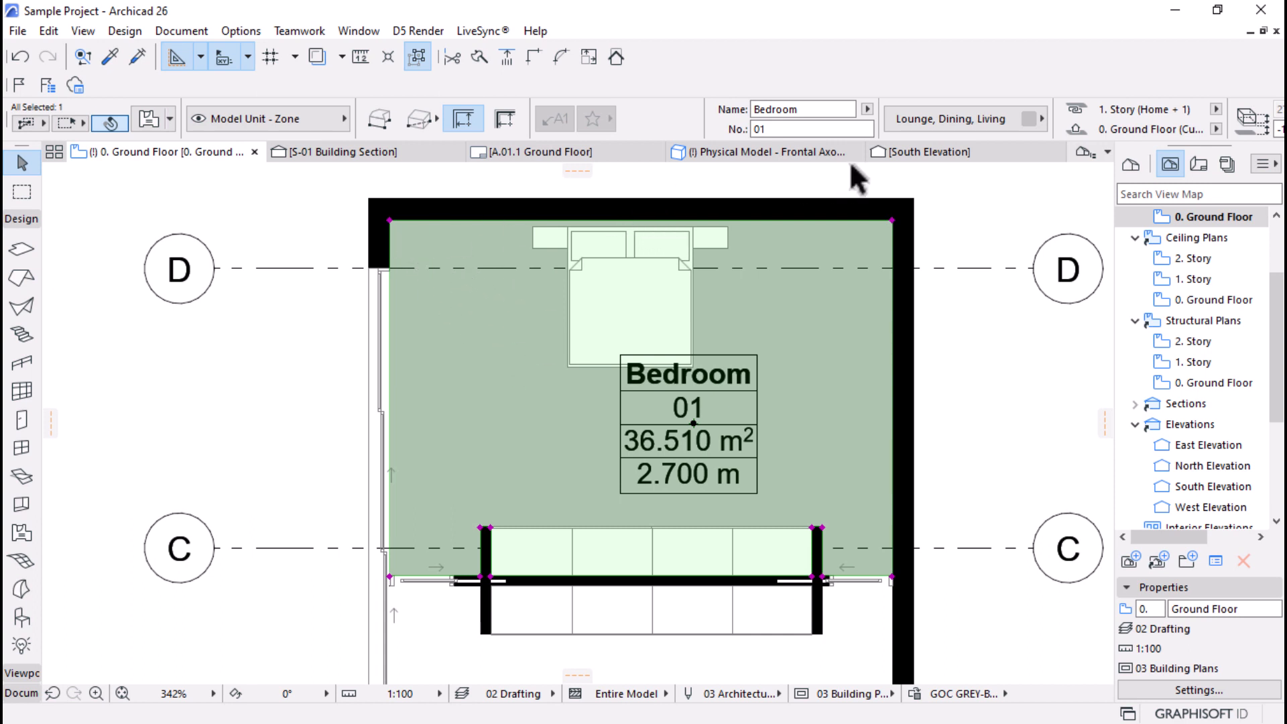
left_click(984, 118)
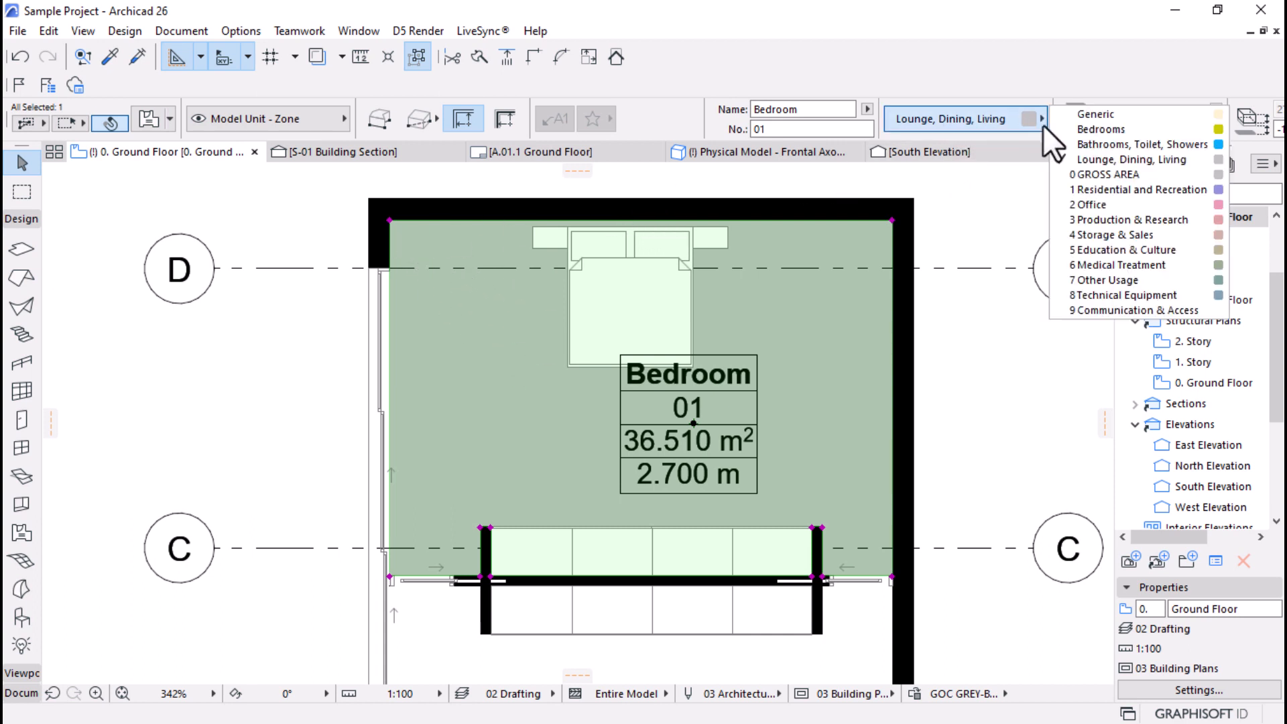
left_click(1113, 129)
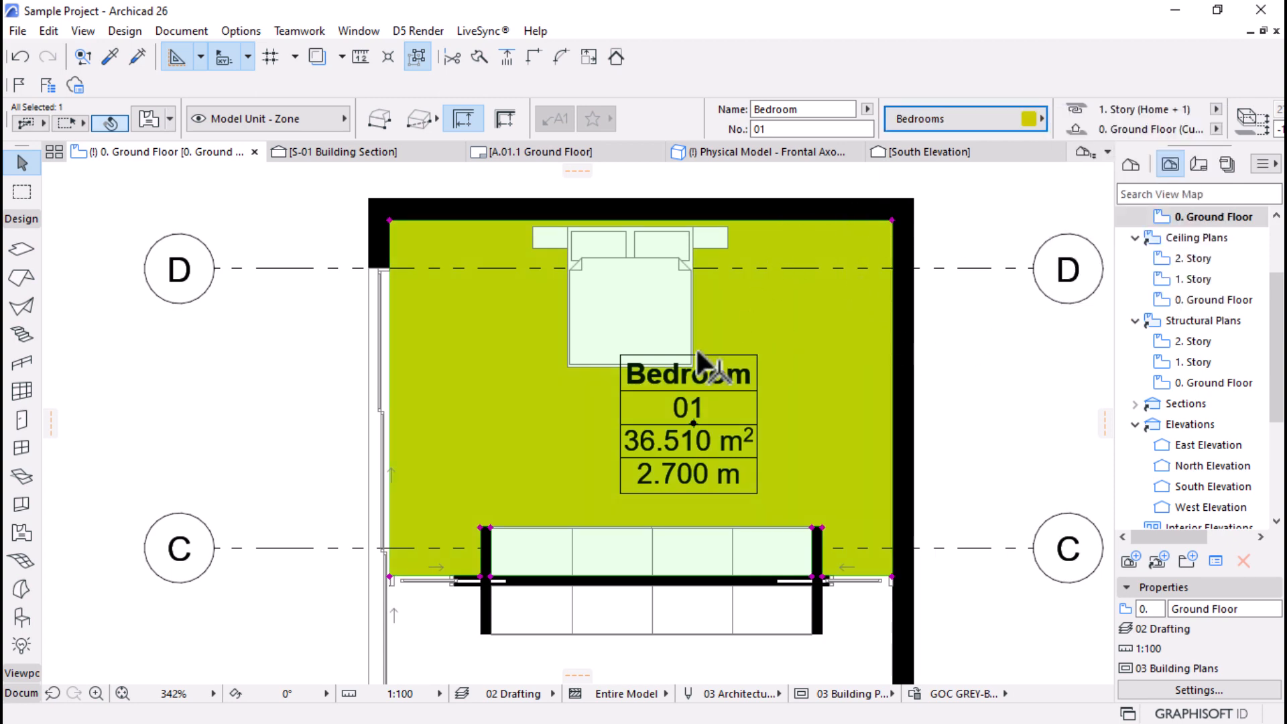
scroll(620, 347, "down", 1)
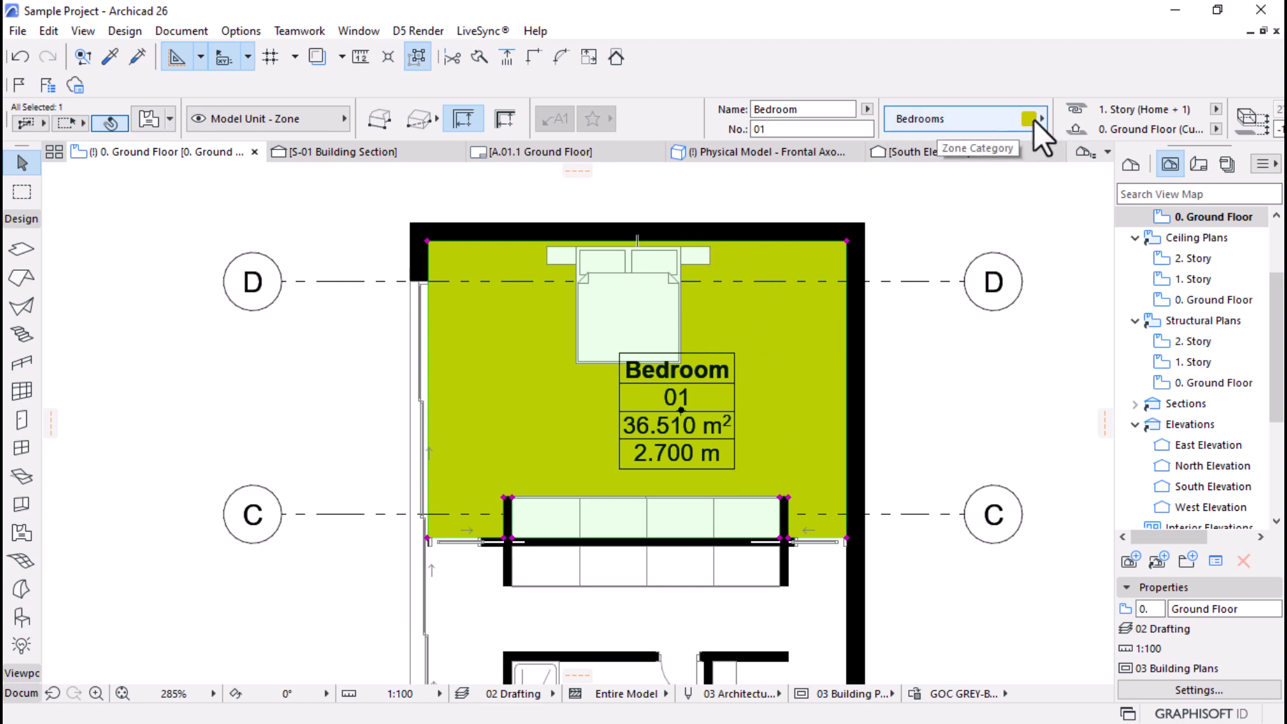
Step: Open the Zone Categories settings and inspect the colour options of the Lounge, Dining, Living category without changing them
left_click(239, 31)
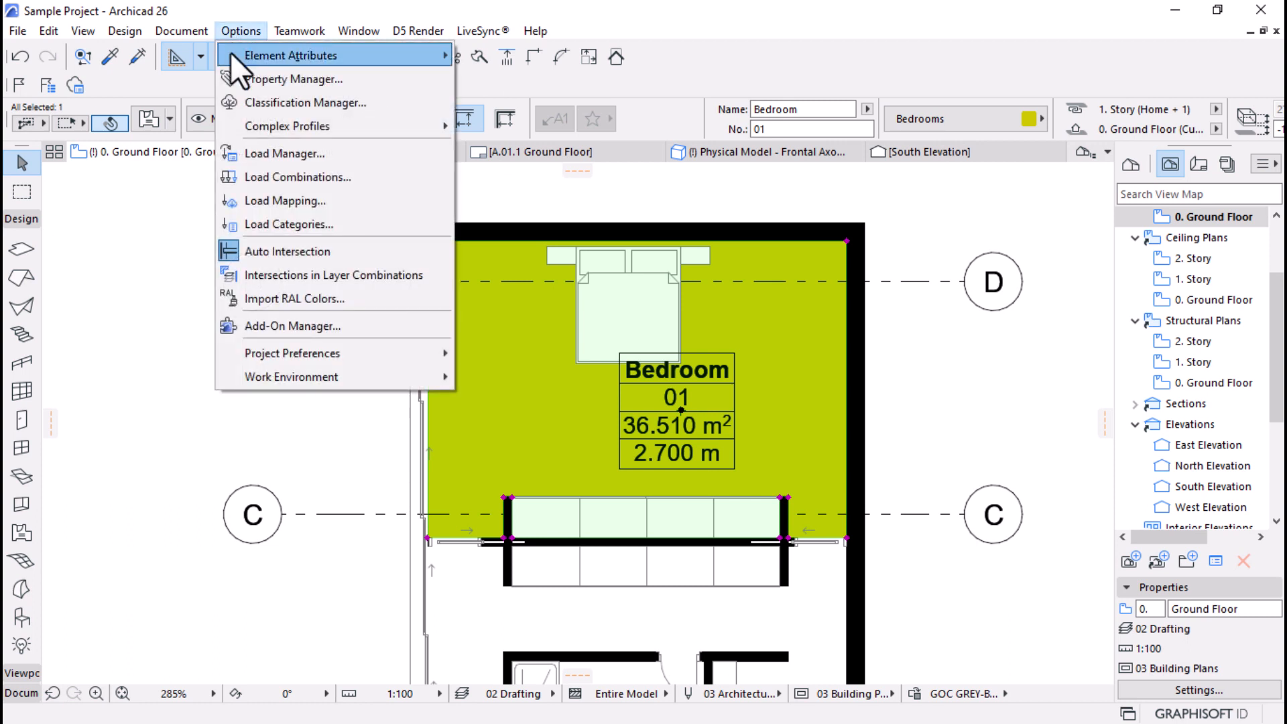
mouse_move(230, 51)
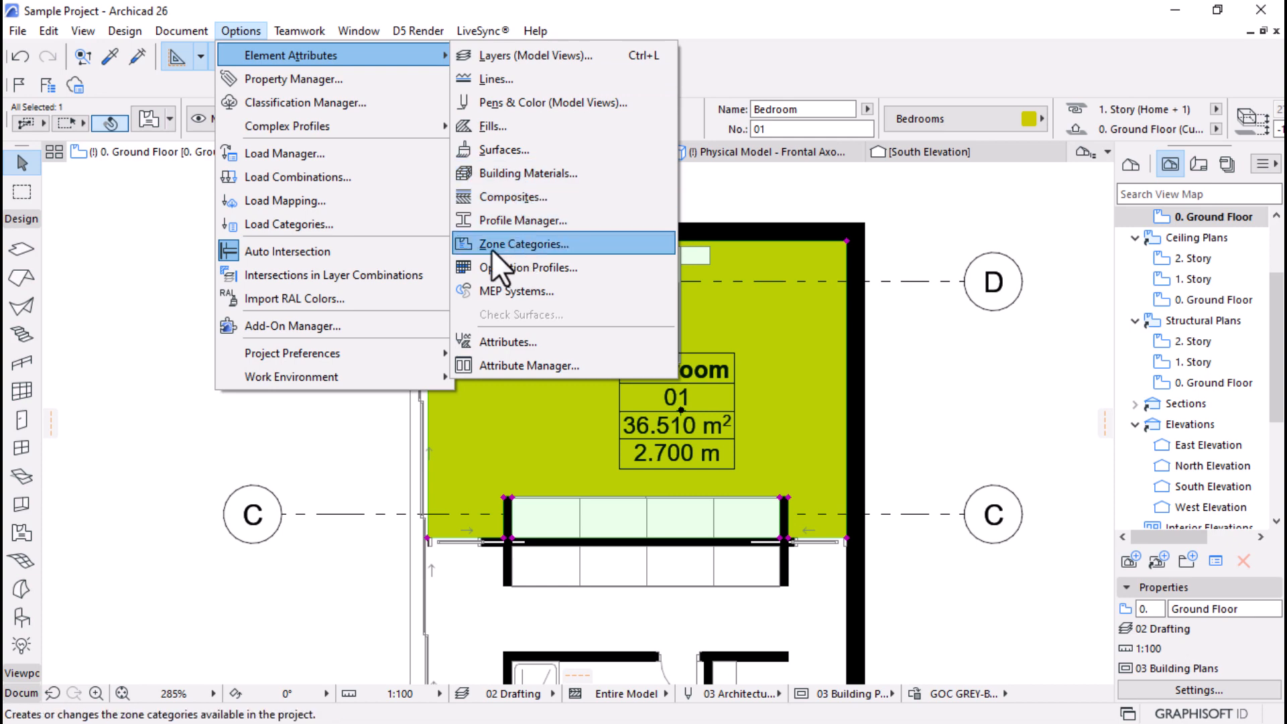
left_click(509, 244)
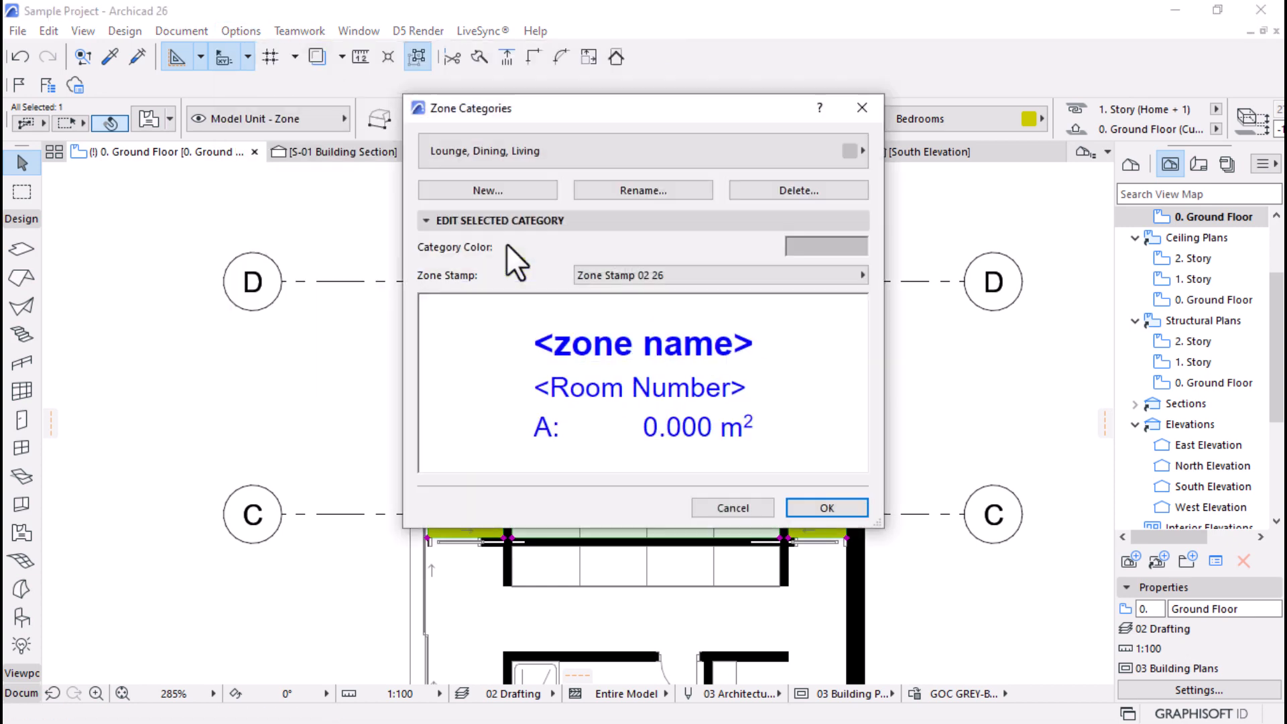
left_click(838, 155)
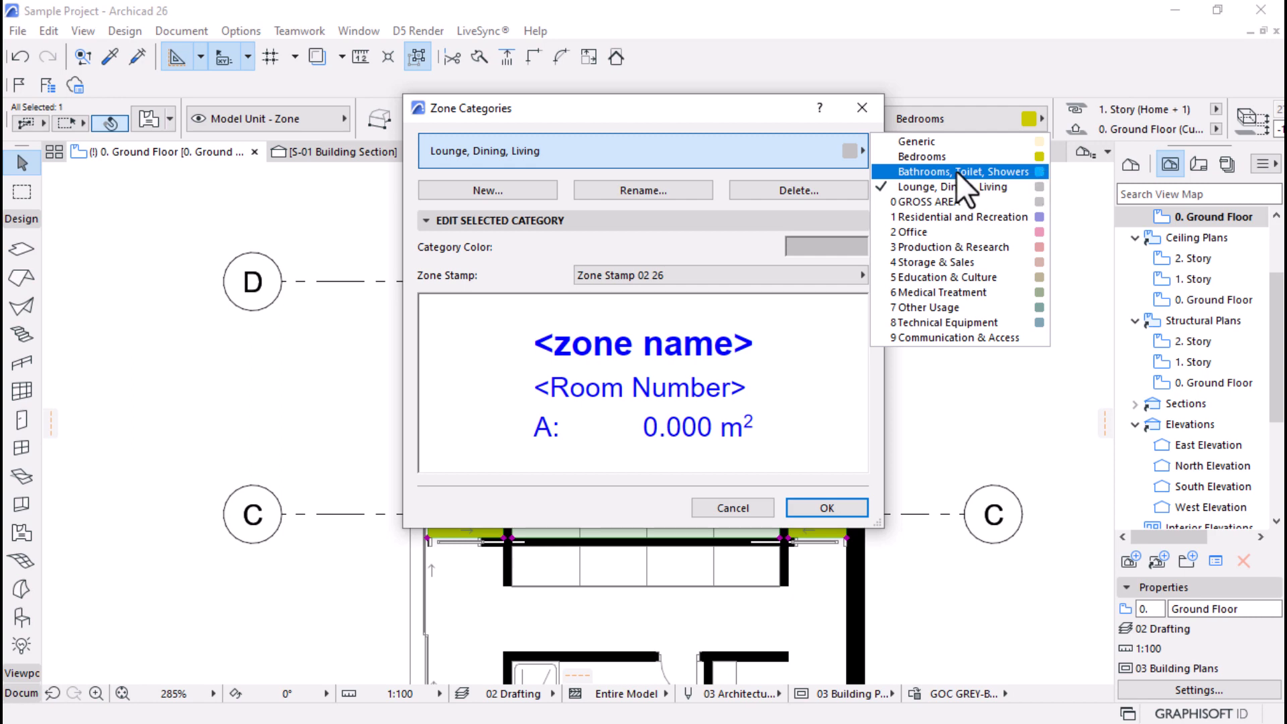
left_click(763, 249)
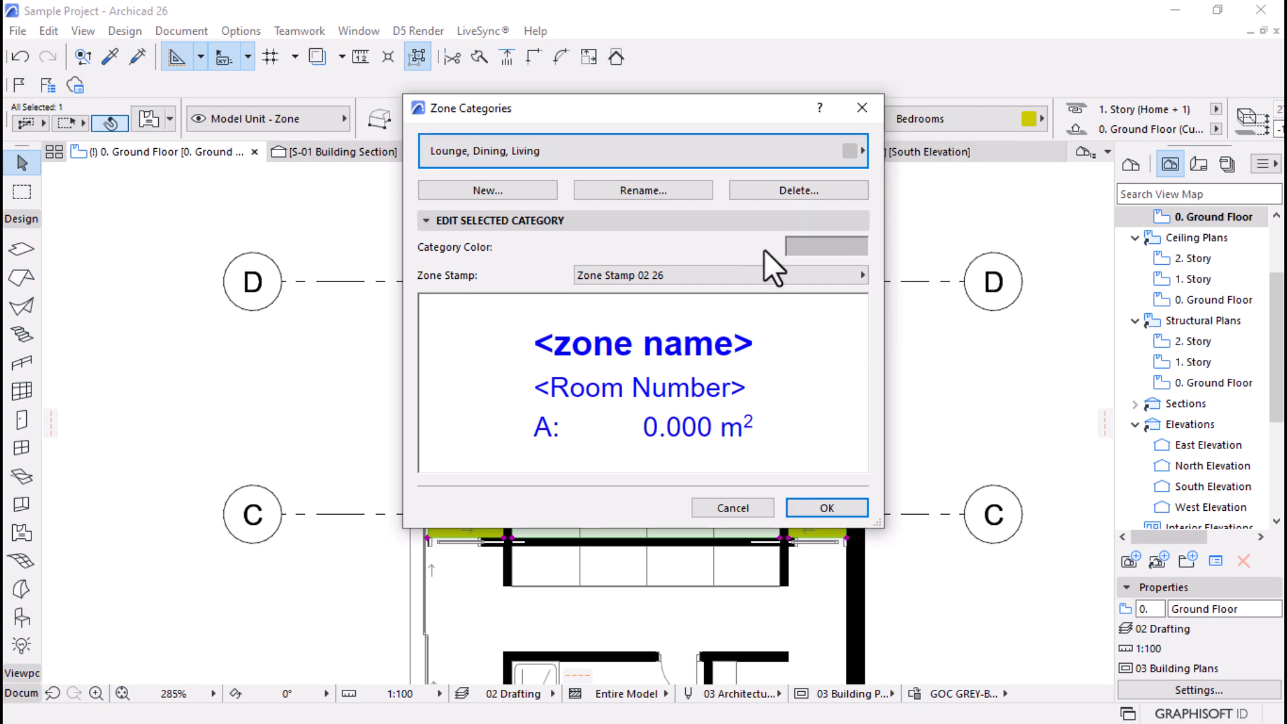
left_click(834, 248)
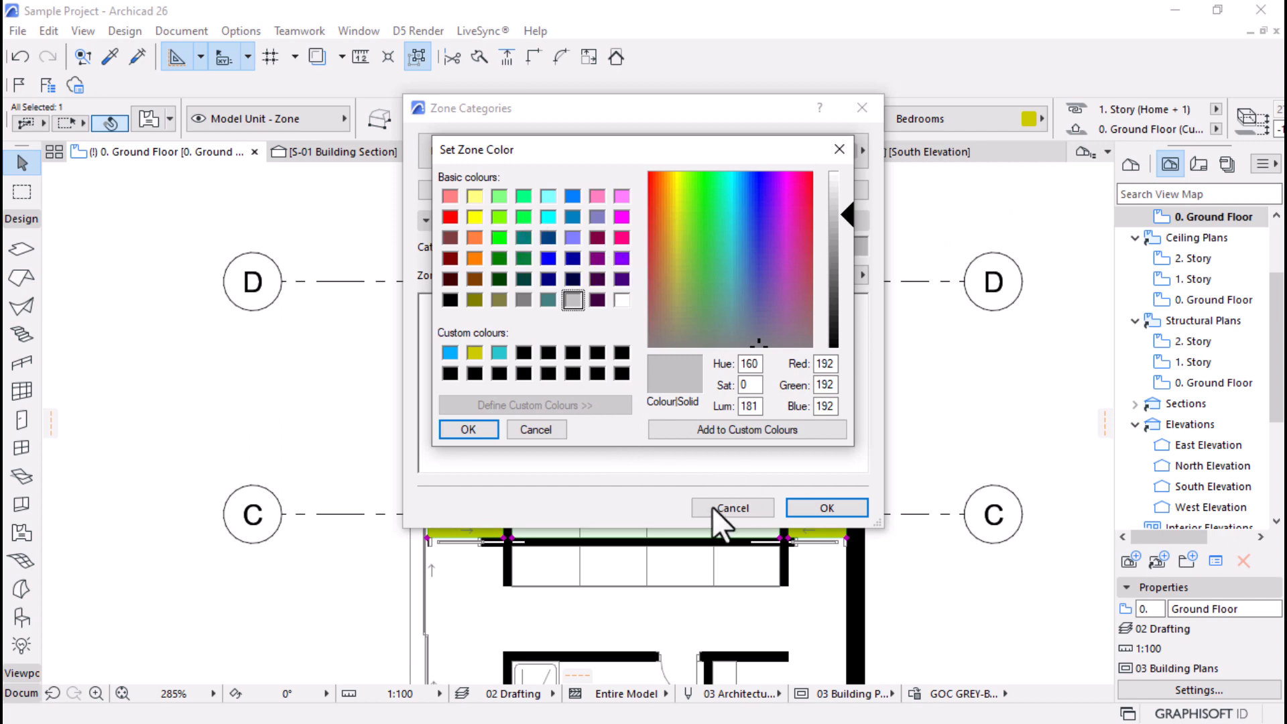
left_click(545, 435)
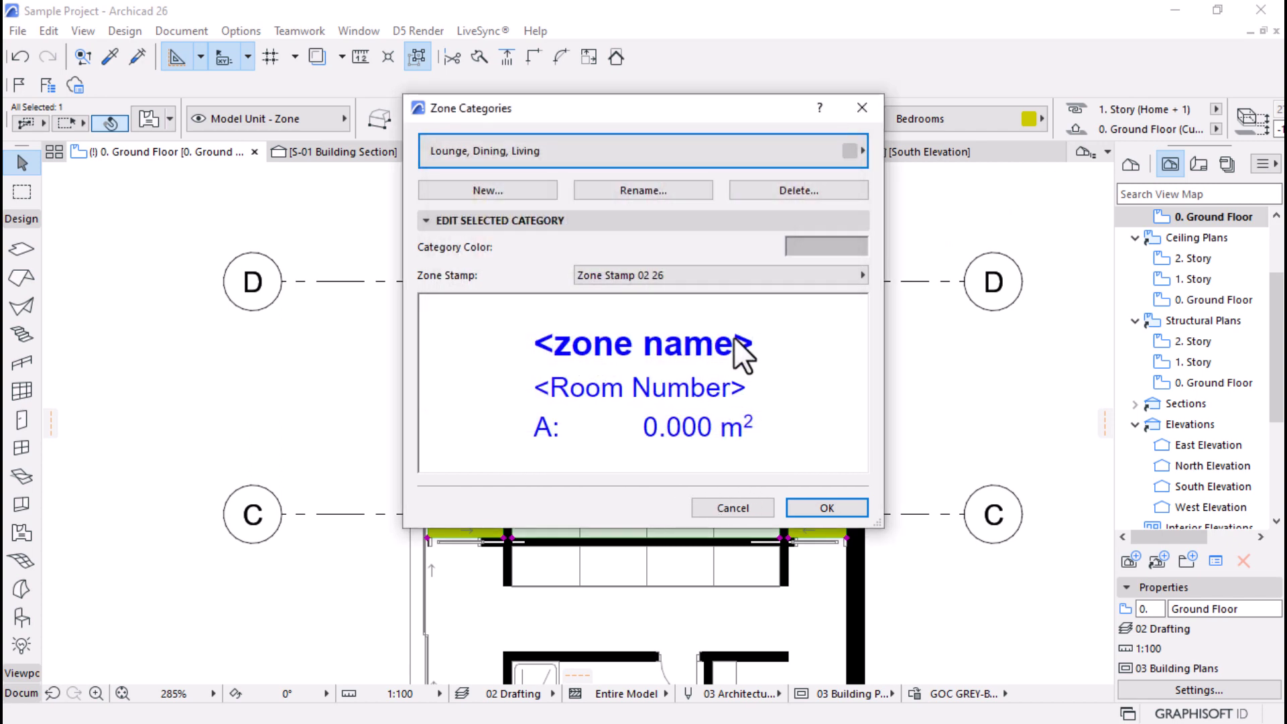
Step: View the settings of the Bathrooms, Toilet, Showers category and of the Bedrooms category
left_click(817, 147)
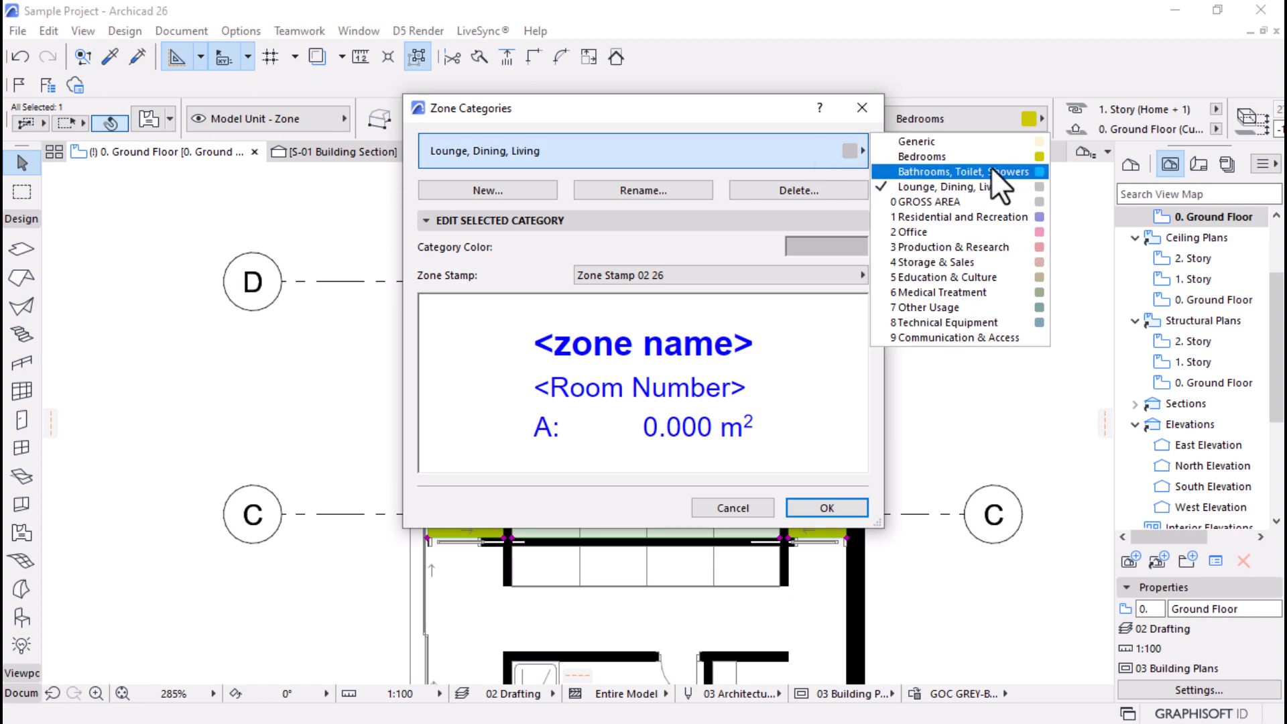
left_click(990, 167)
left_click(799, 145)
left_click(912, 154)
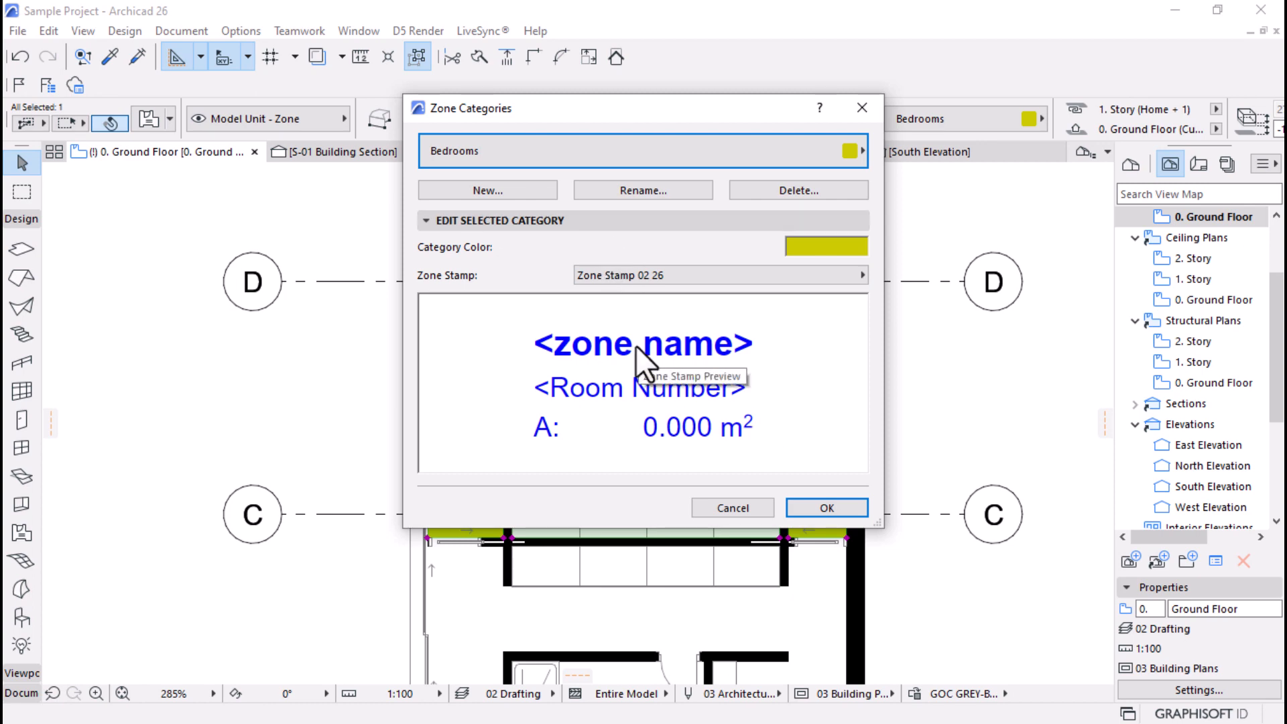
Step: Try creating a new zone category from Bedrooms with the code ss, cancel it and close the Zone Categories settings
left_click(495, 195)
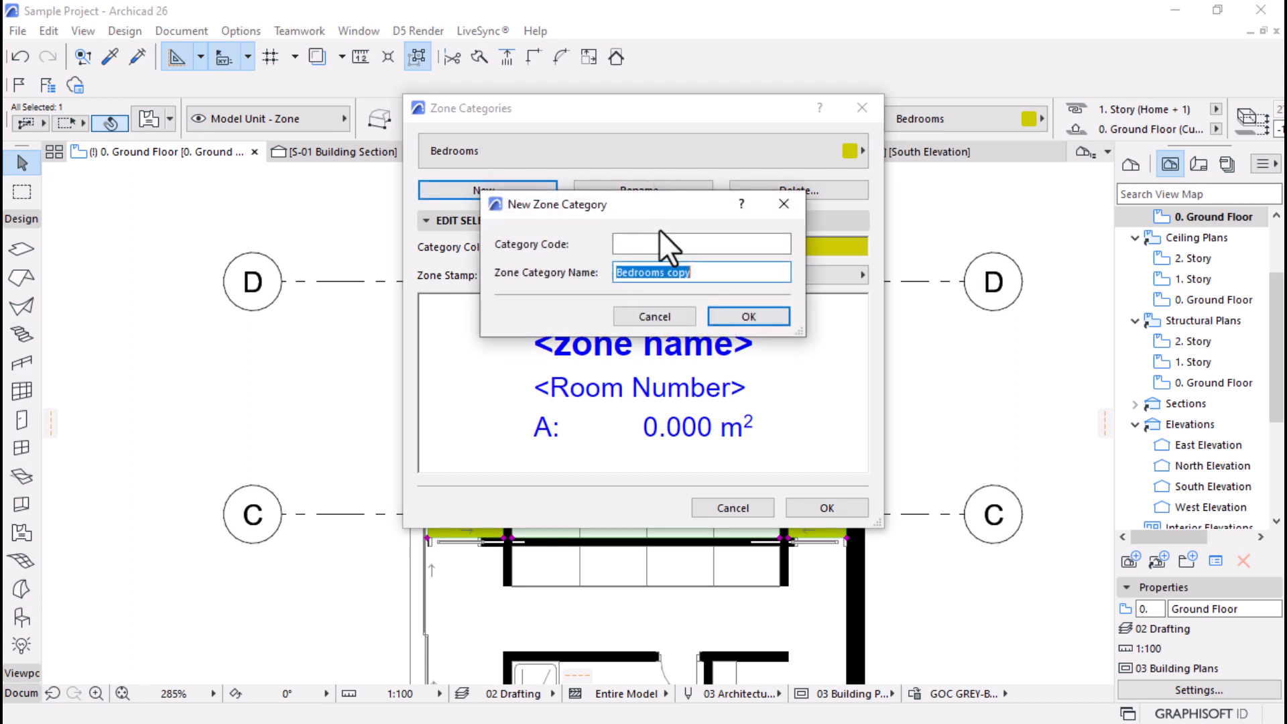
left_click(661, 243)
type("ss")
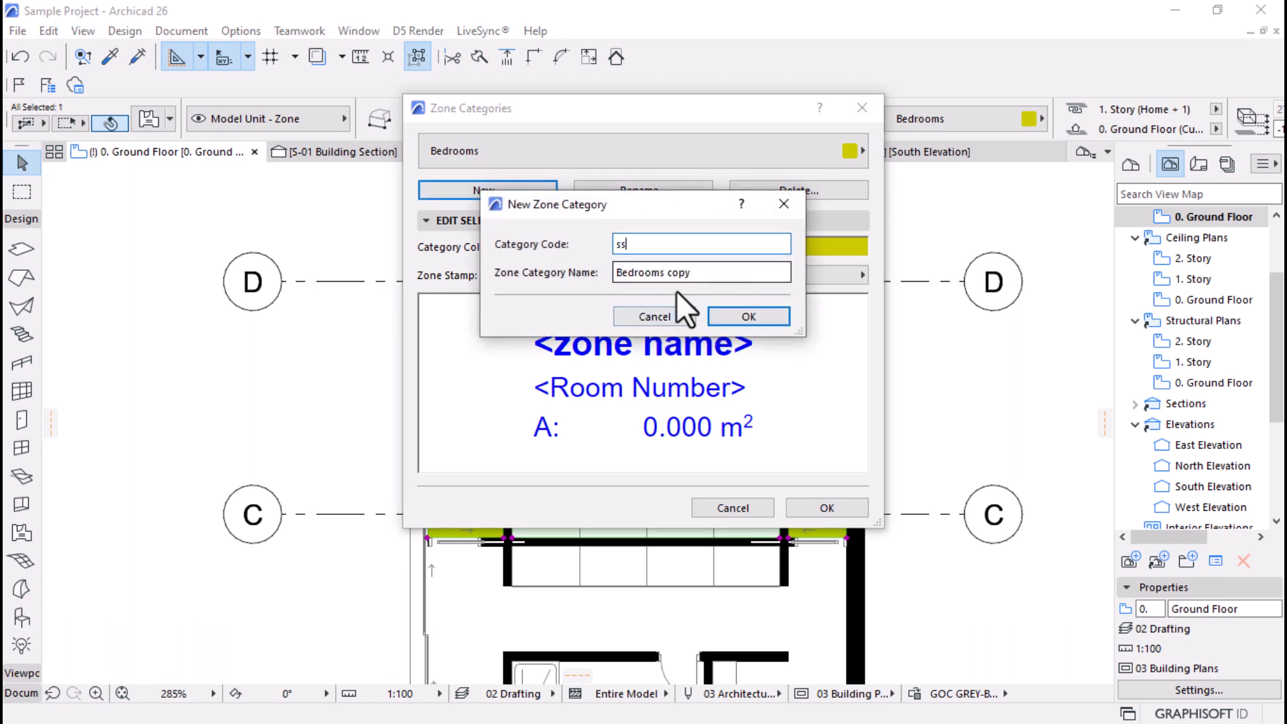
left_click(653, 316)
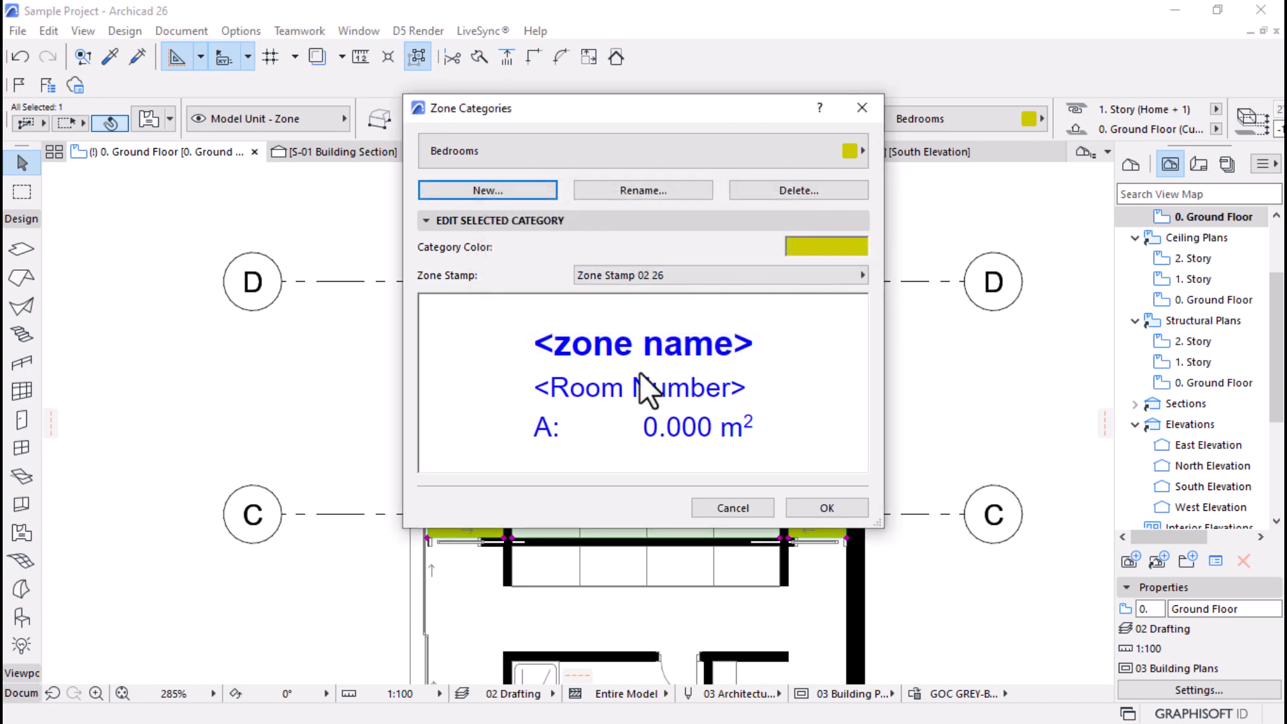
left_click(825, 508)
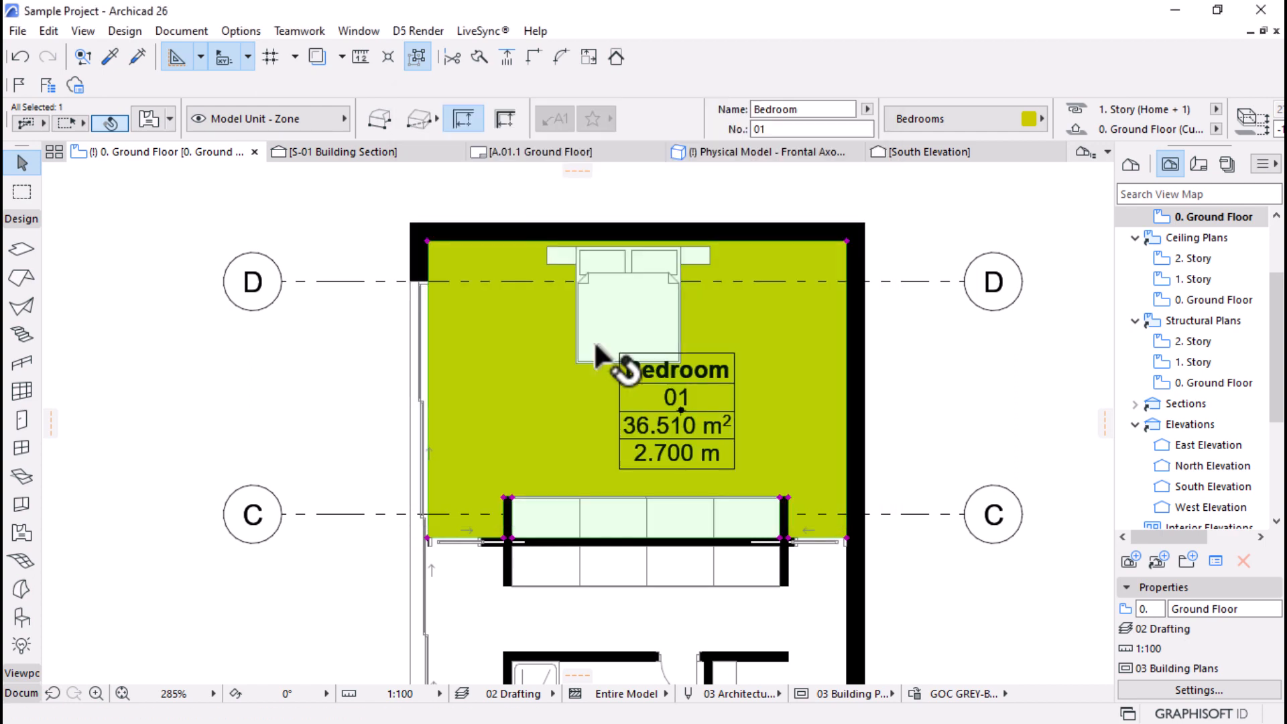
Step: Draw a rectangular Lounge, Dining, Living zone, about 7200 by 3225, over the wardrobe passage and bathroom area below the bedroom, and place its label
scroll(593, 281, "down", 4)
scroll(554, 279, "up", 3)
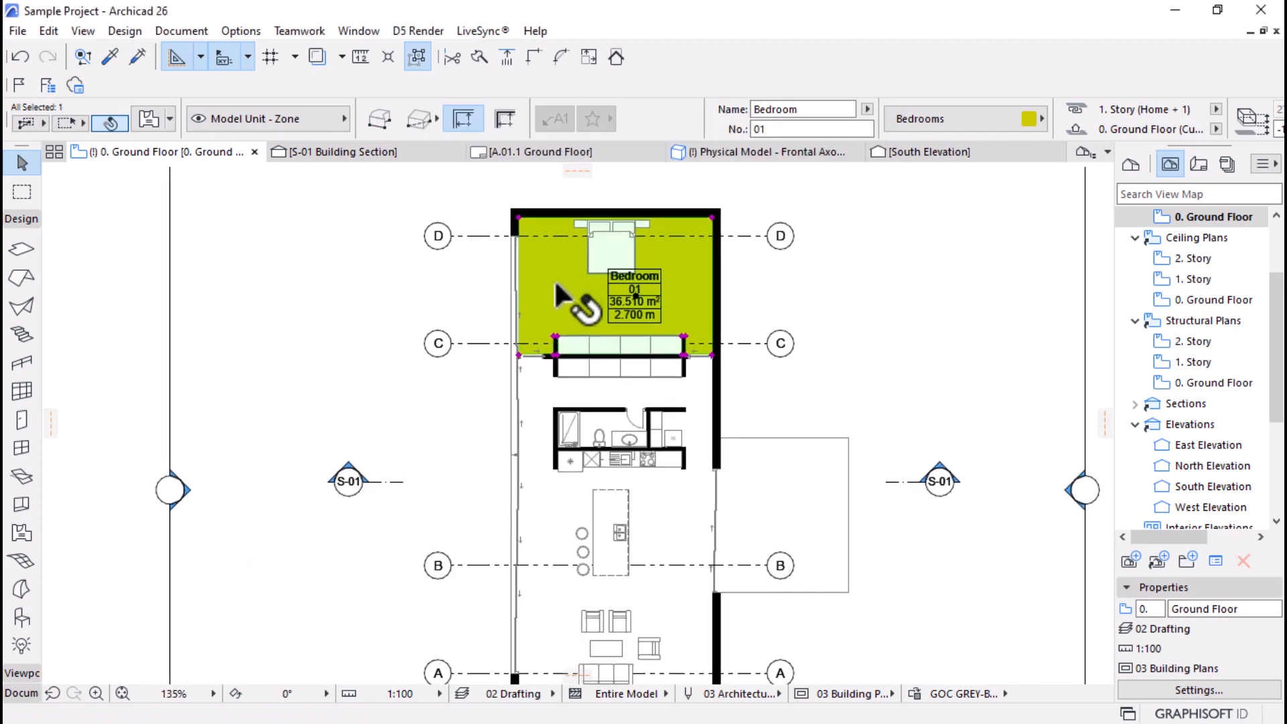
scroll(615, 224, "down", 4)
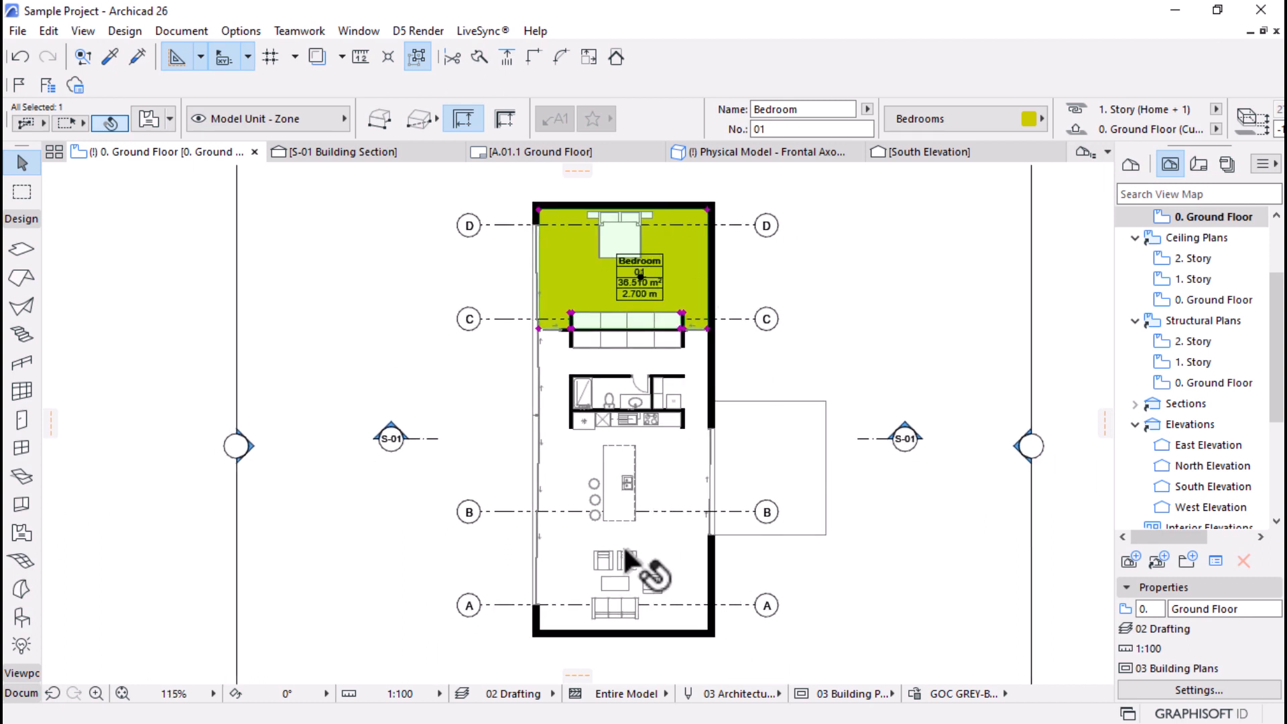
scroll(612, 299, "up", 3)
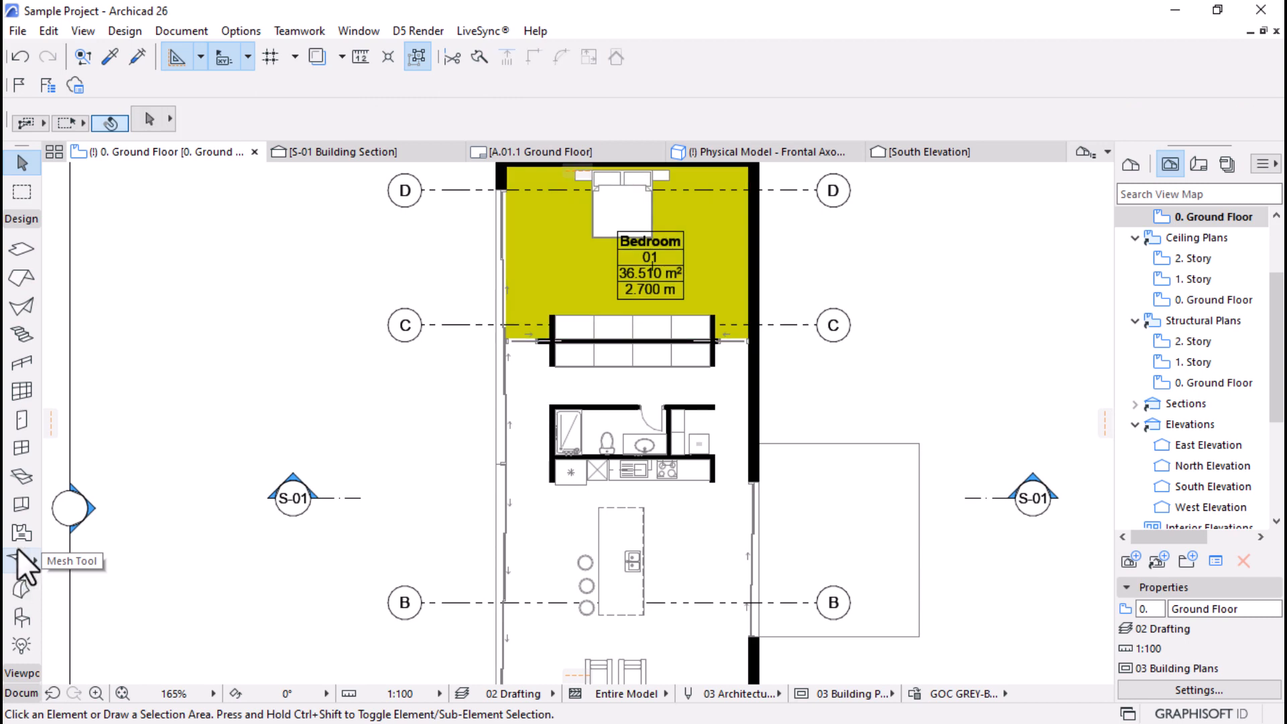
left_click(22, 532)
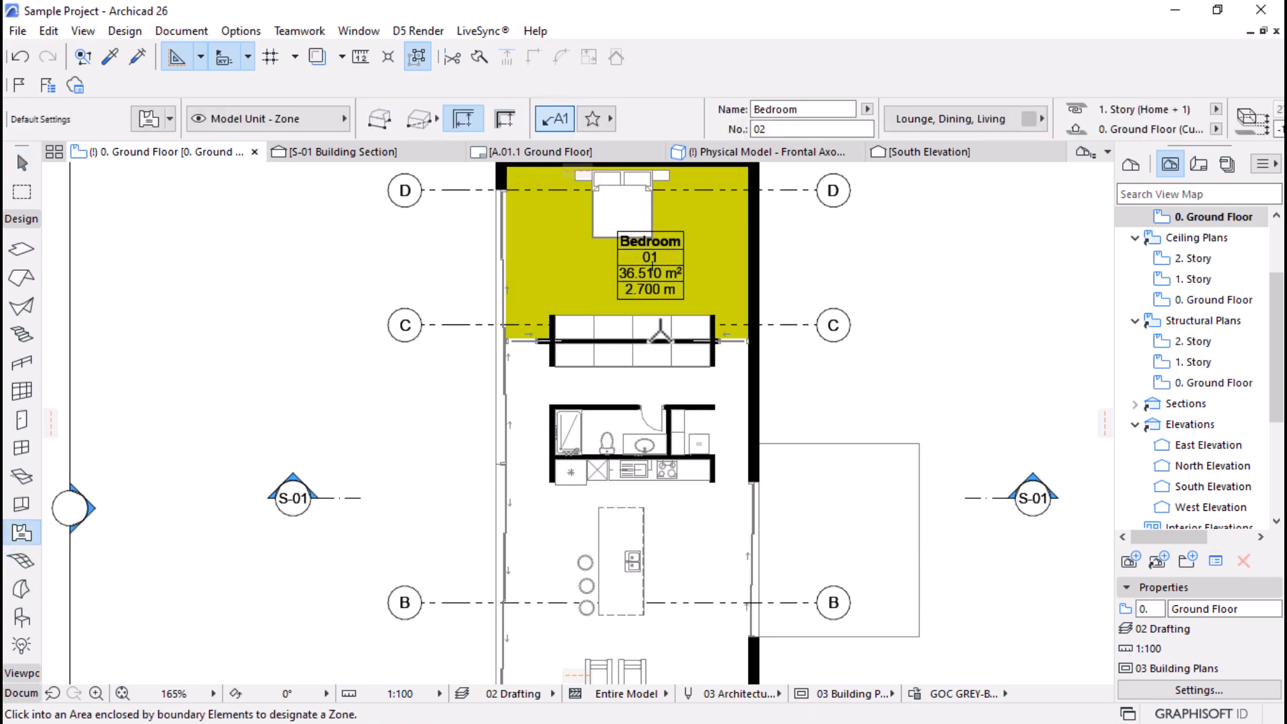
scroll(660, 332, "down", 1)
scroll(654, 429, "up", 2)
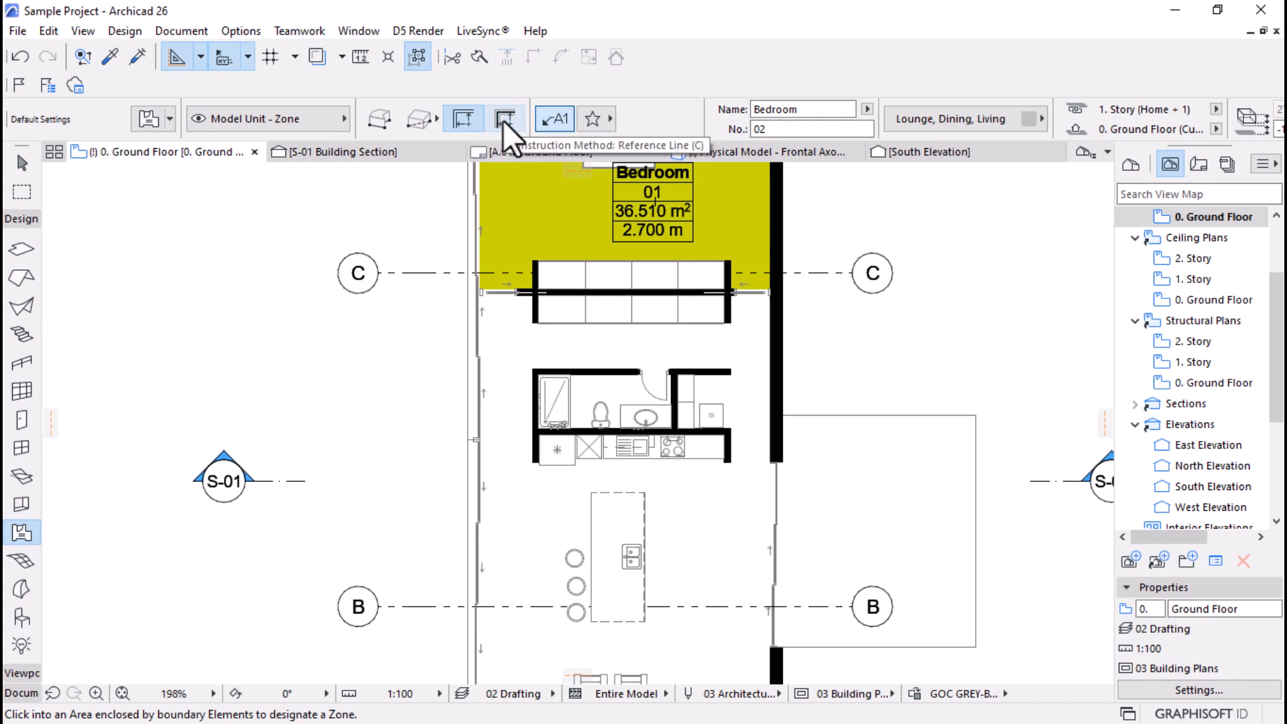
left_click(420, 122)
scroll(788, 289, "up", 4)
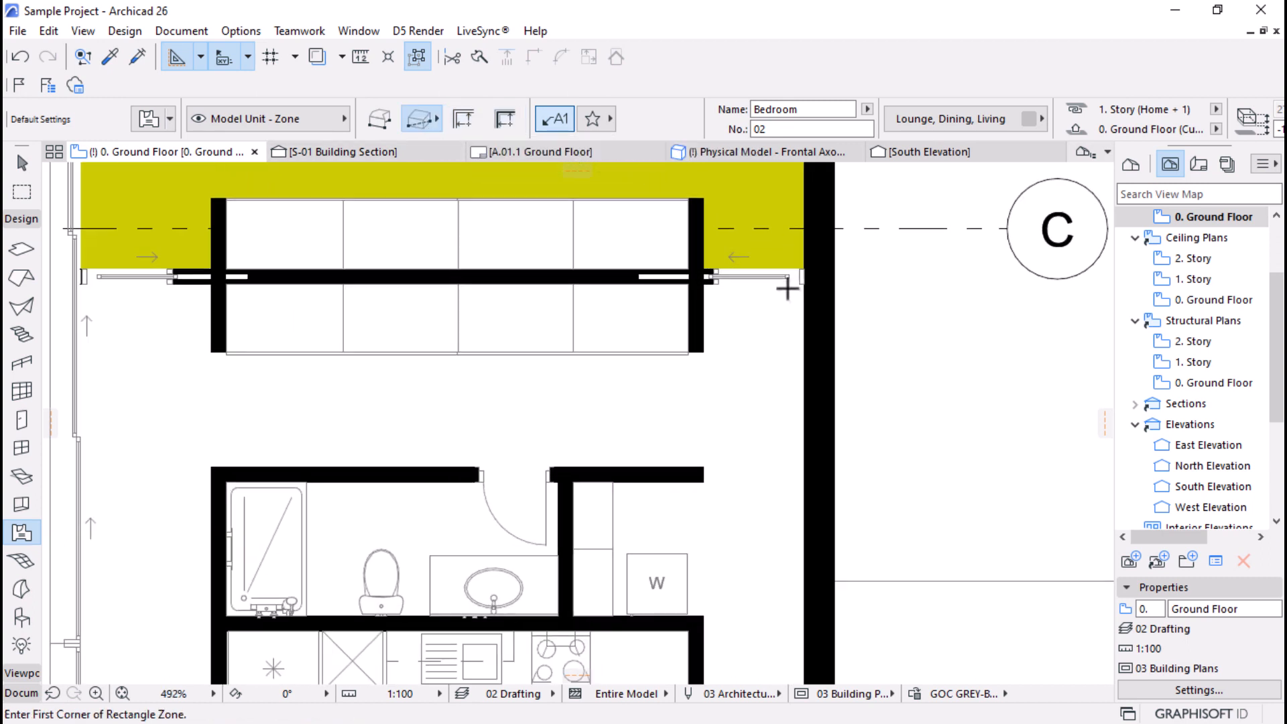
left_click(804, 275)
scroll(831, 215, "down", 4)
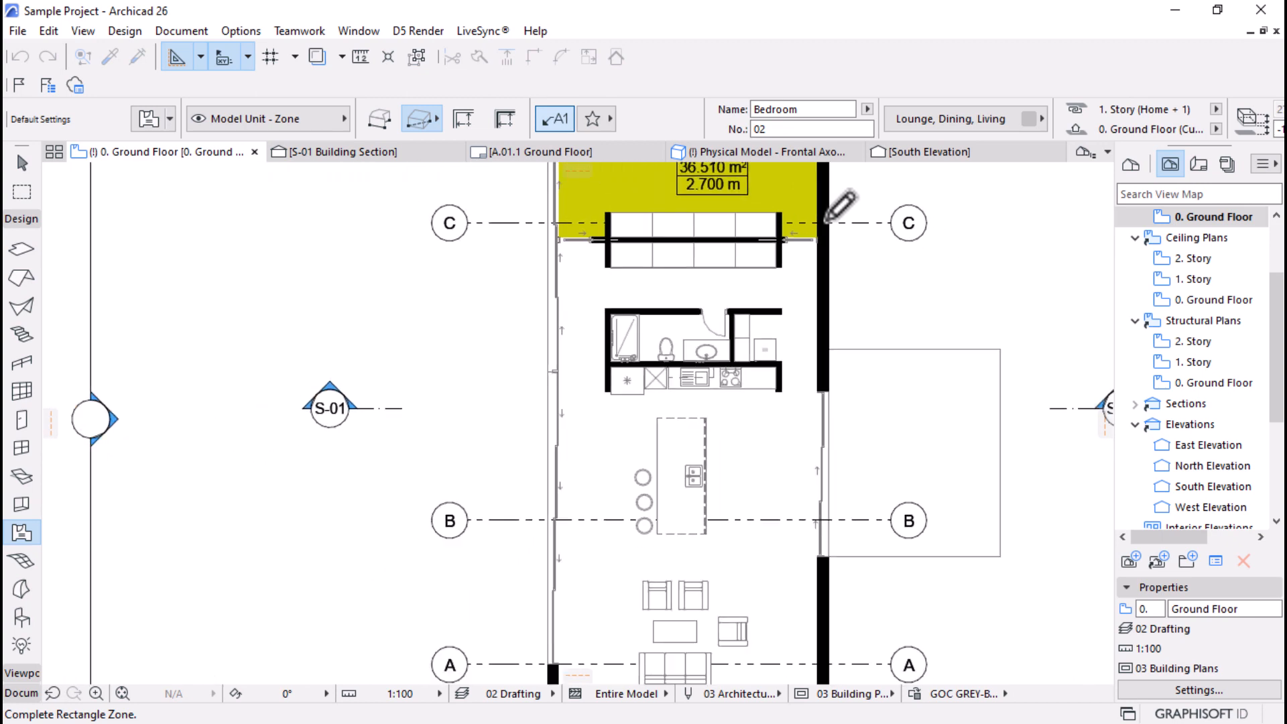
scroll(821, 222, "down", 1)
scroll(726, 286, "up", 2)
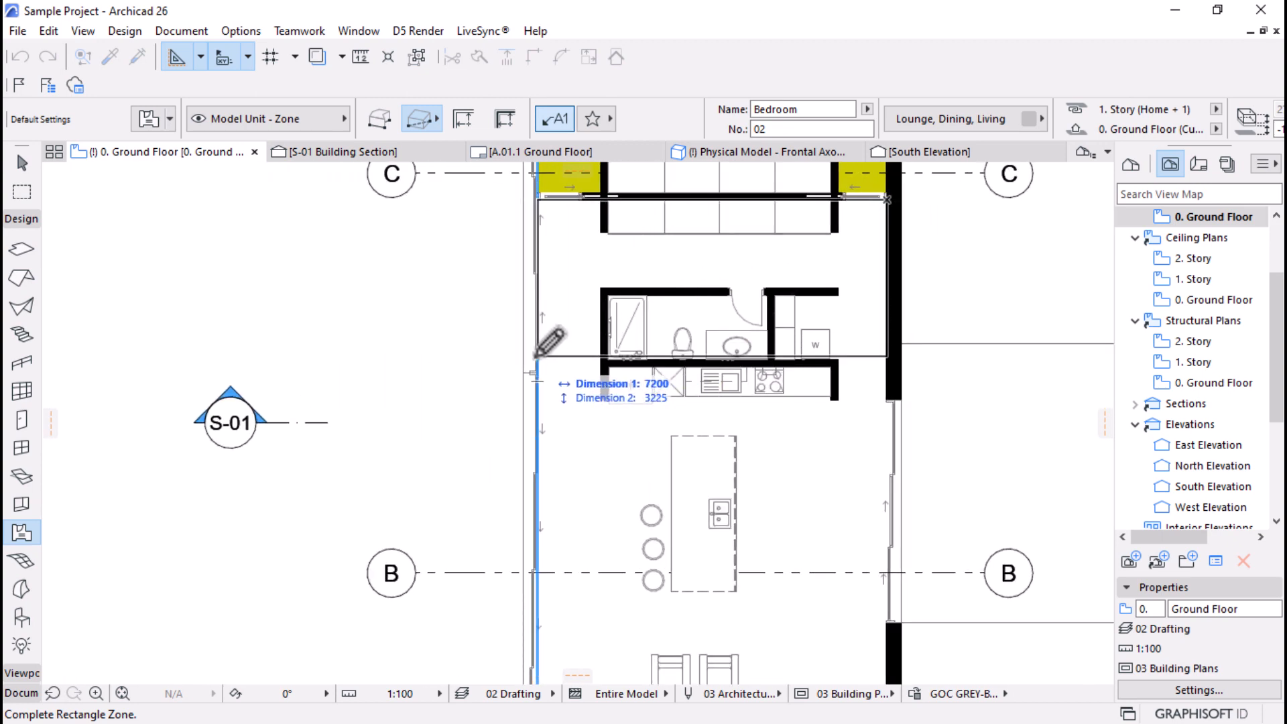
left_click(537, 356)
left_click(746, 275)
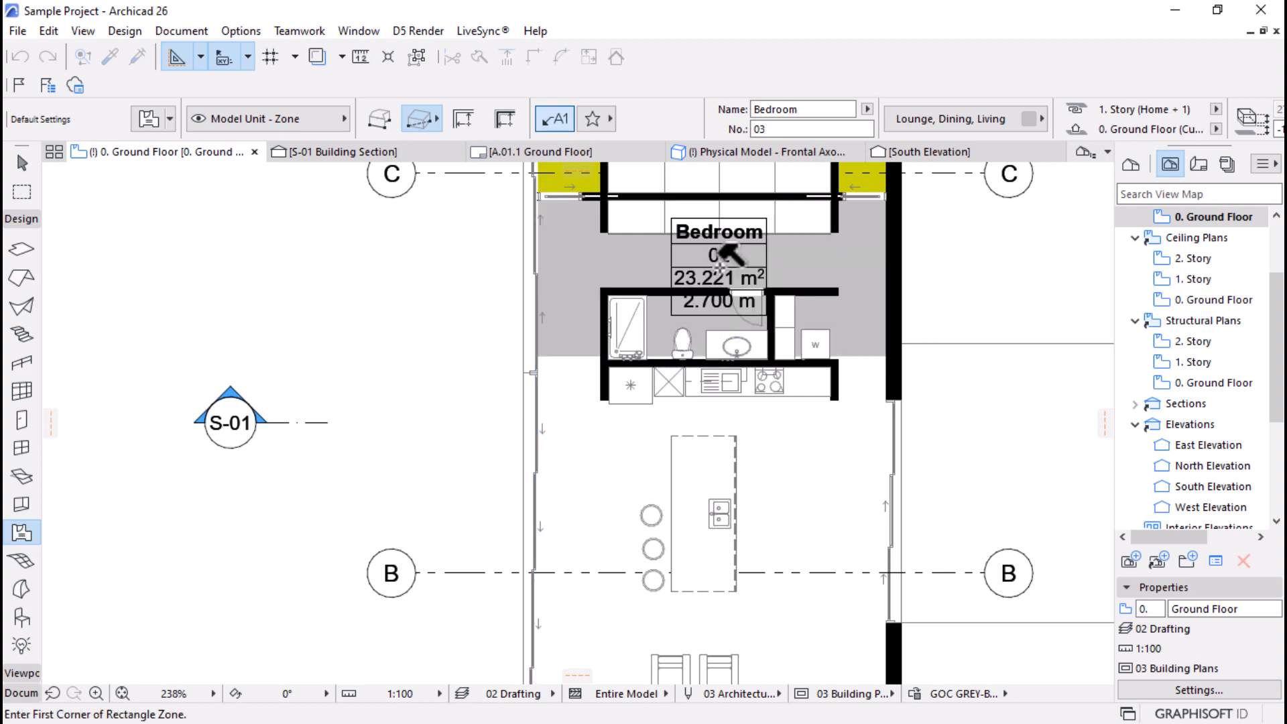
Step: Select the new zone and offset its lower edge down to the bathroom side of the wall above the kitchen counter
scroll(771, 334, "up", 3)
left_click(24, 163)
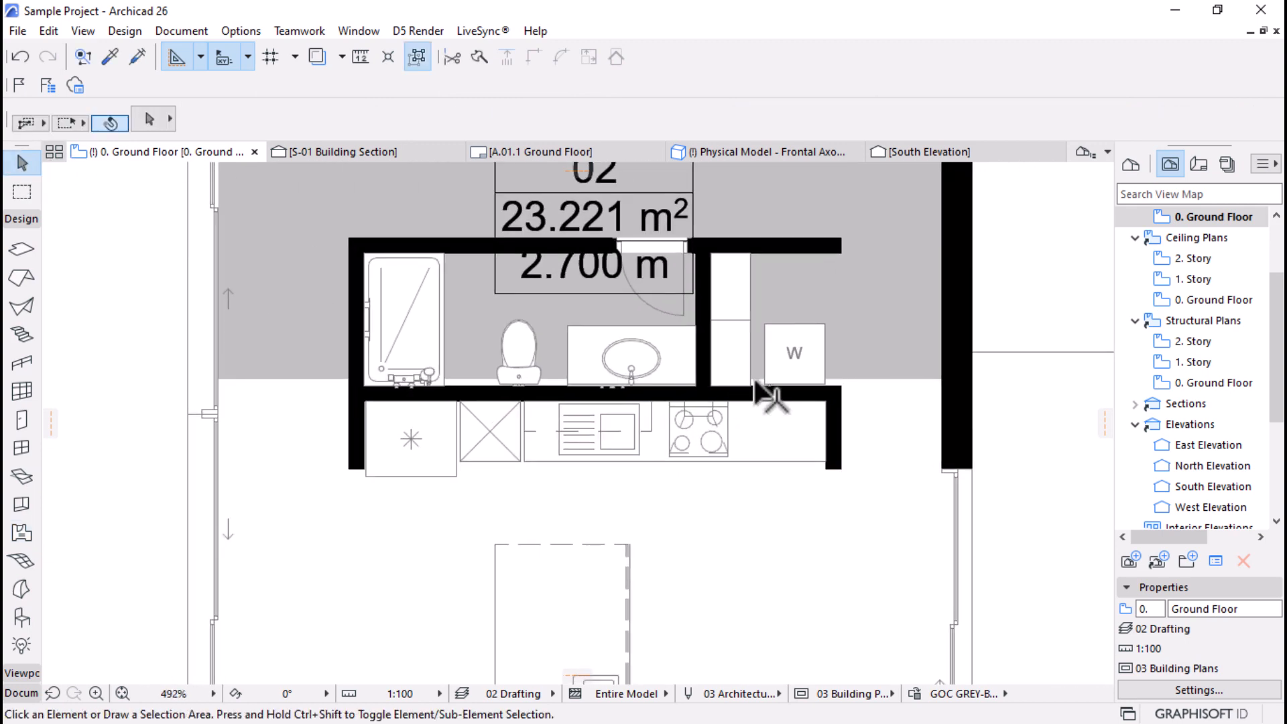
left_click(863, 380)
scroll(863, 380, "up", 5)
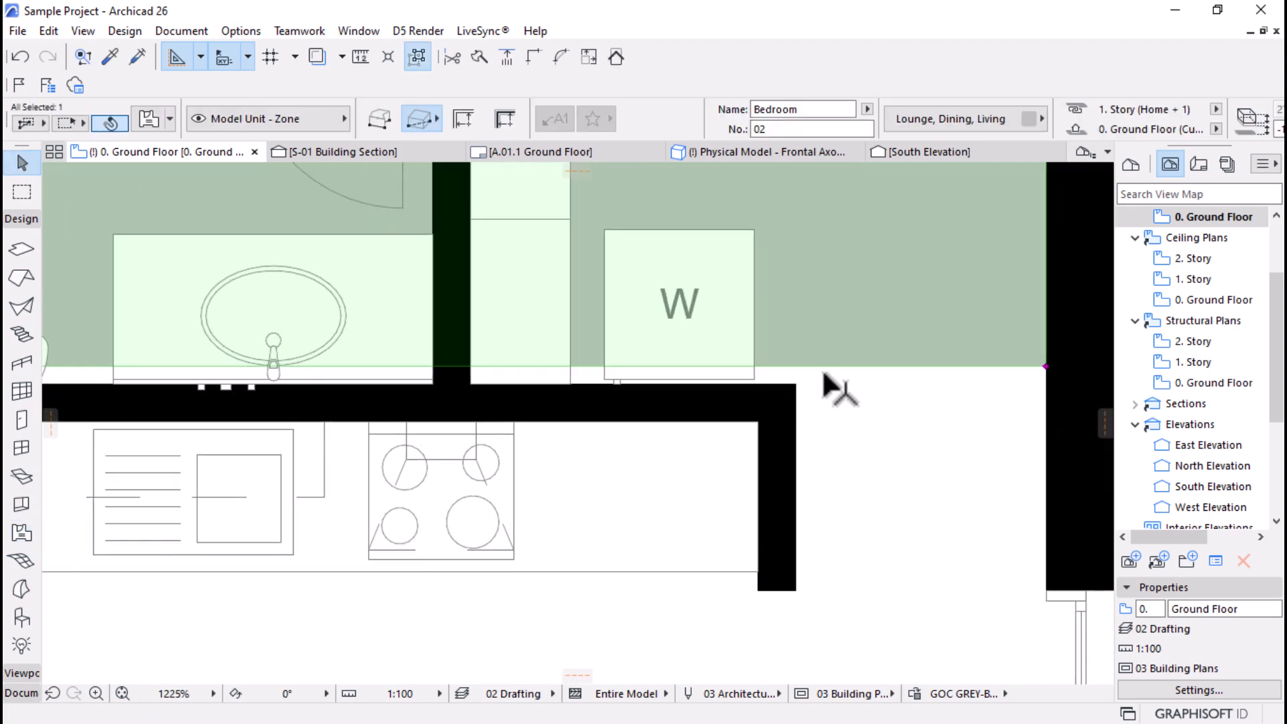
left_click(822, 367)
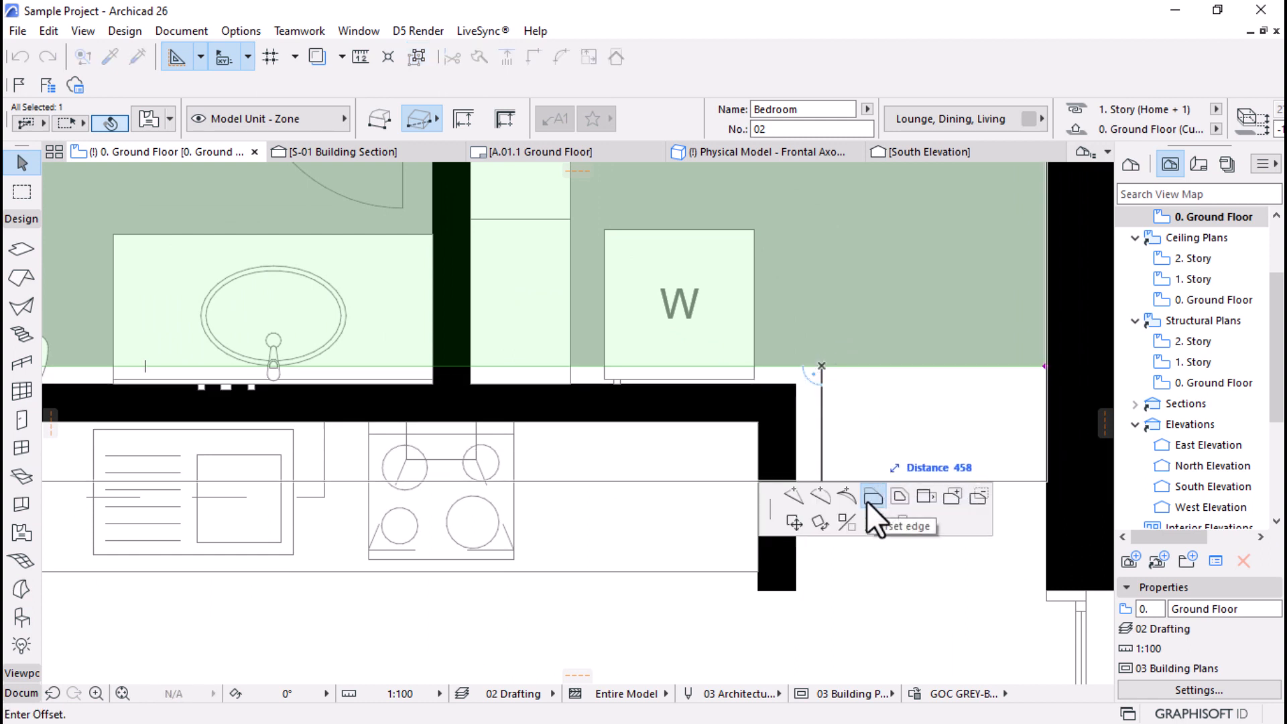
left_click(796, 387)
scroll(771, 496, "down", 5)
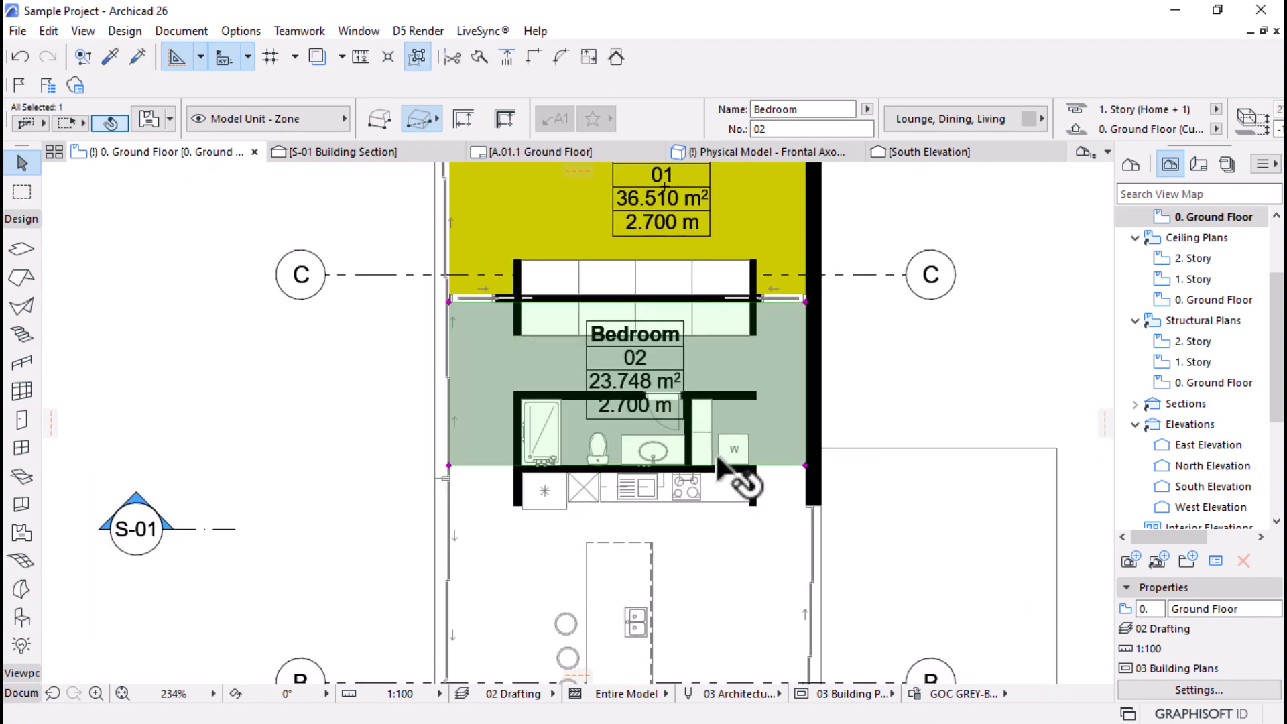
Step: Change the selected zone's category to Bathrooms, Toilet, Showers and deselect it
scroll(721, 463, "down", 1)
left_click(1027, 118)
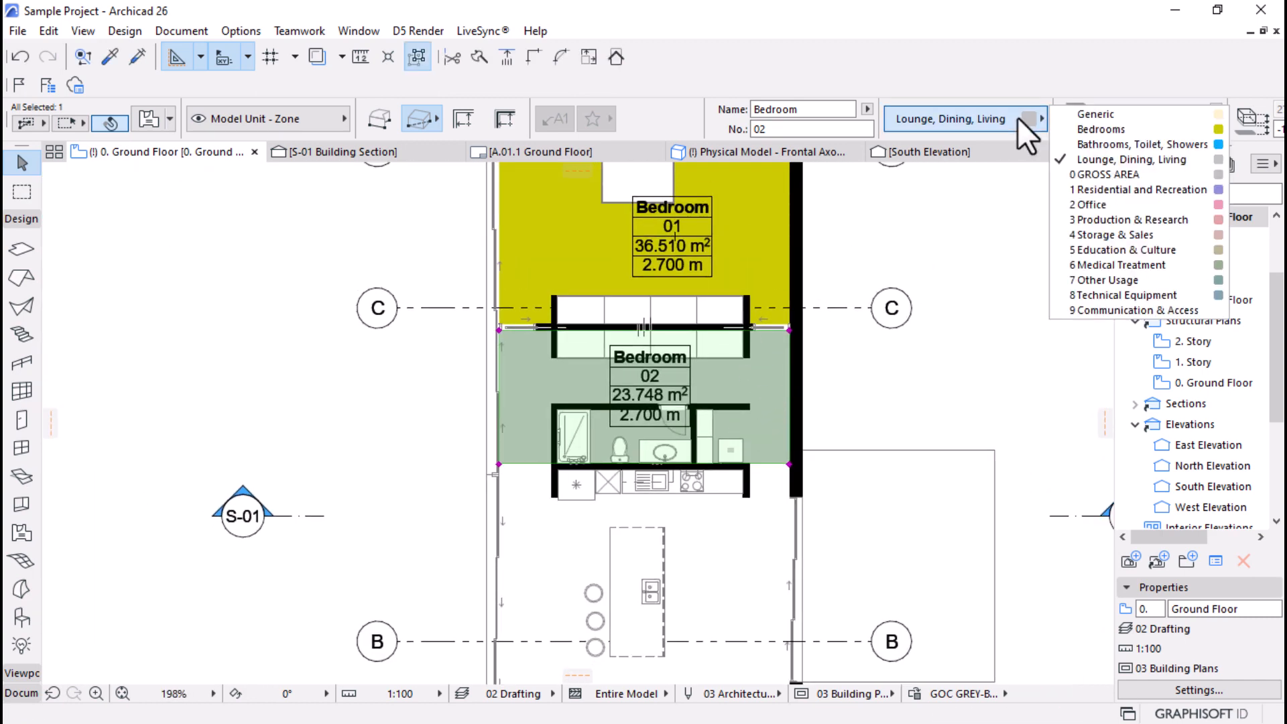
left_click(1107, 145)
scroll(673, 280, "down", 1)
scroll(672, 278, "down", 2)
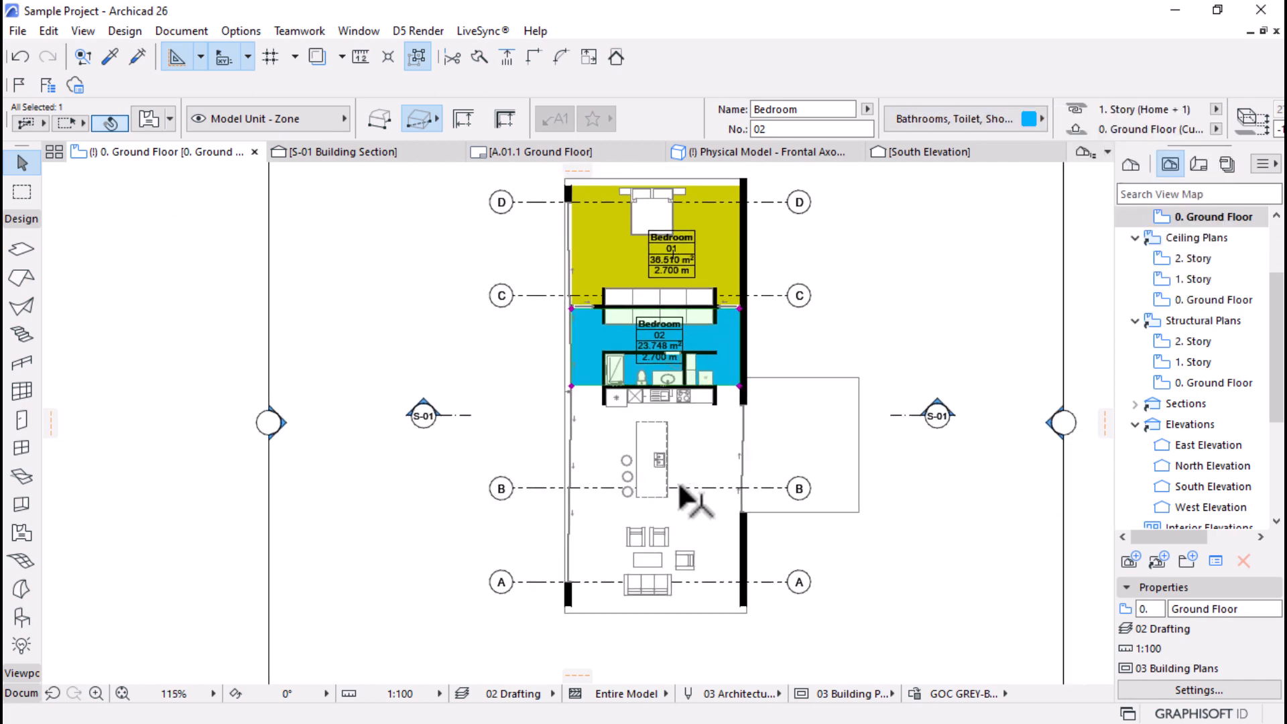
scroll(678, 483, "up", 1)
scroll(661, 624, "up", 2)
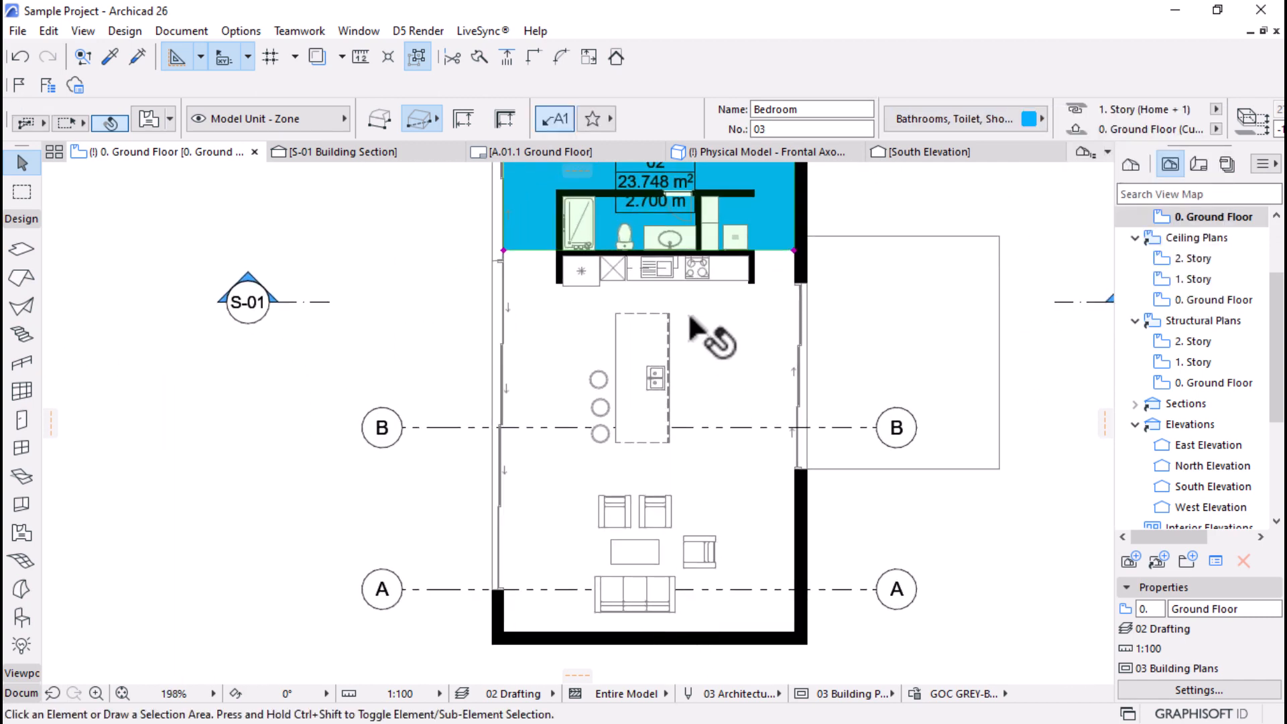
key("Escape")
Step: Draw a rectangular Lounge, Dining, Living zone of about 40 m² from the bathroom zone down past the kitchen island, with its label beside the island
key("w")
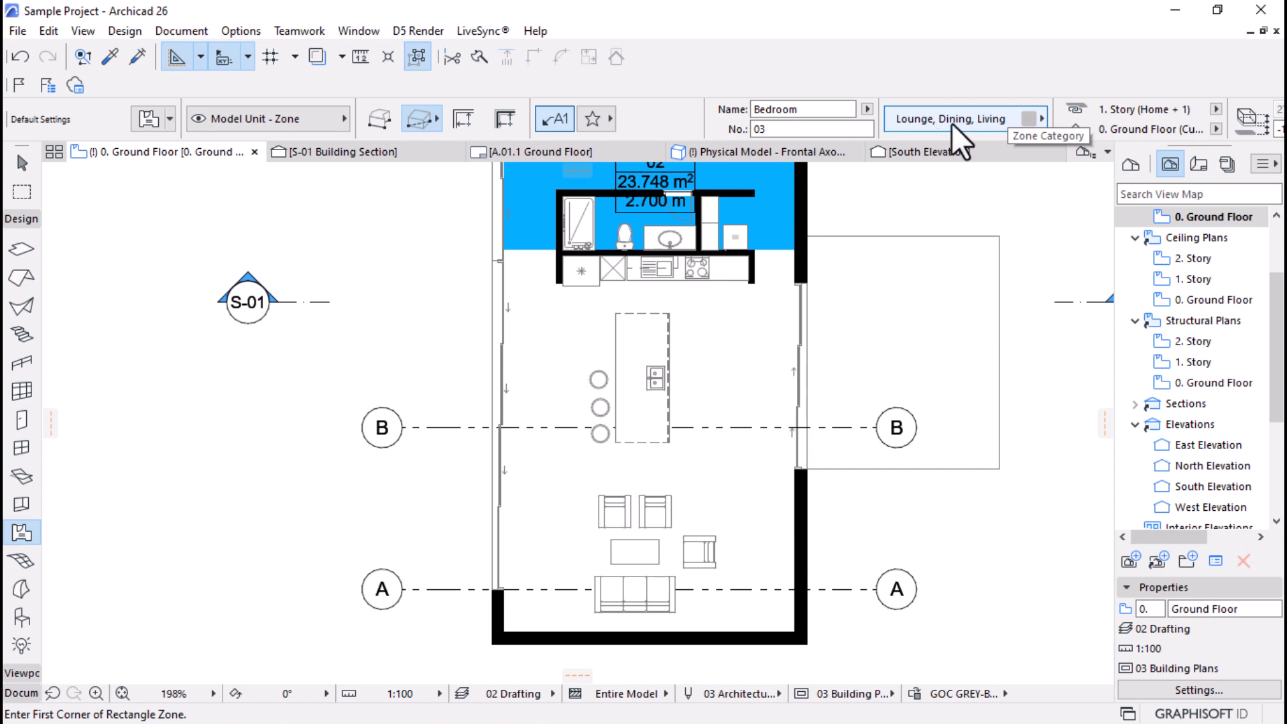
scroll(753, 289, "up", 4)
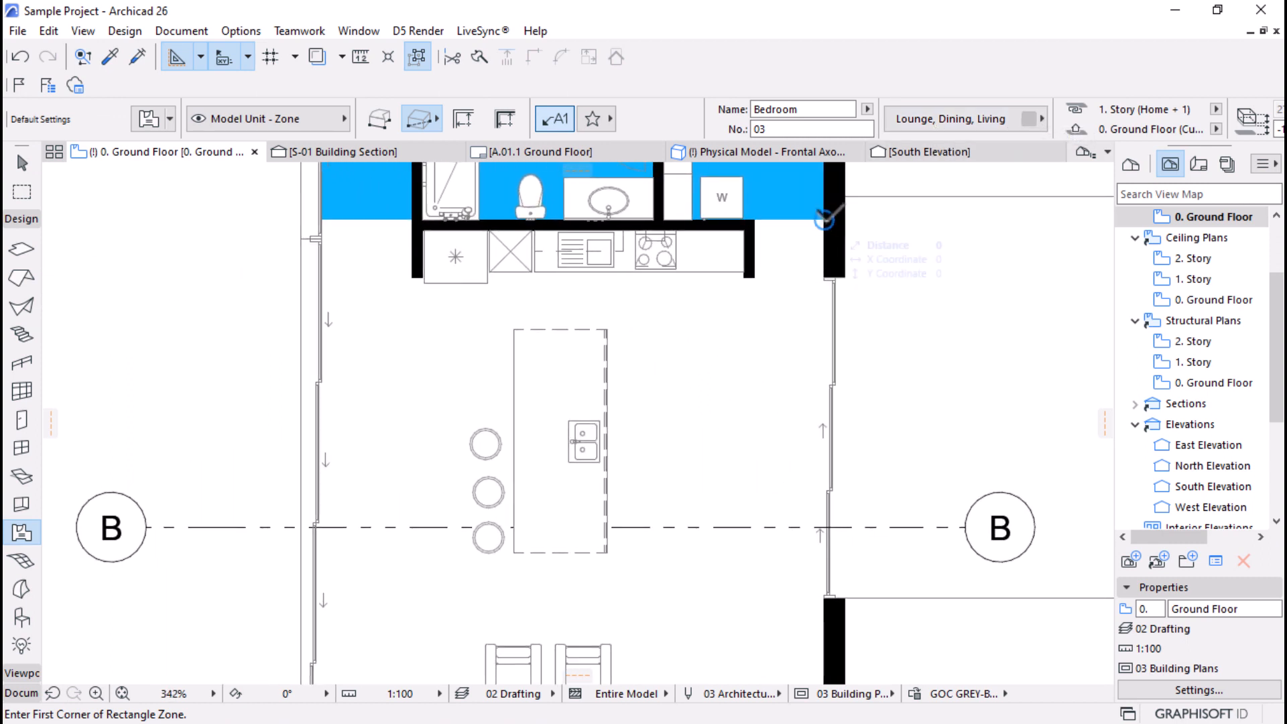
left_click(825, 219)
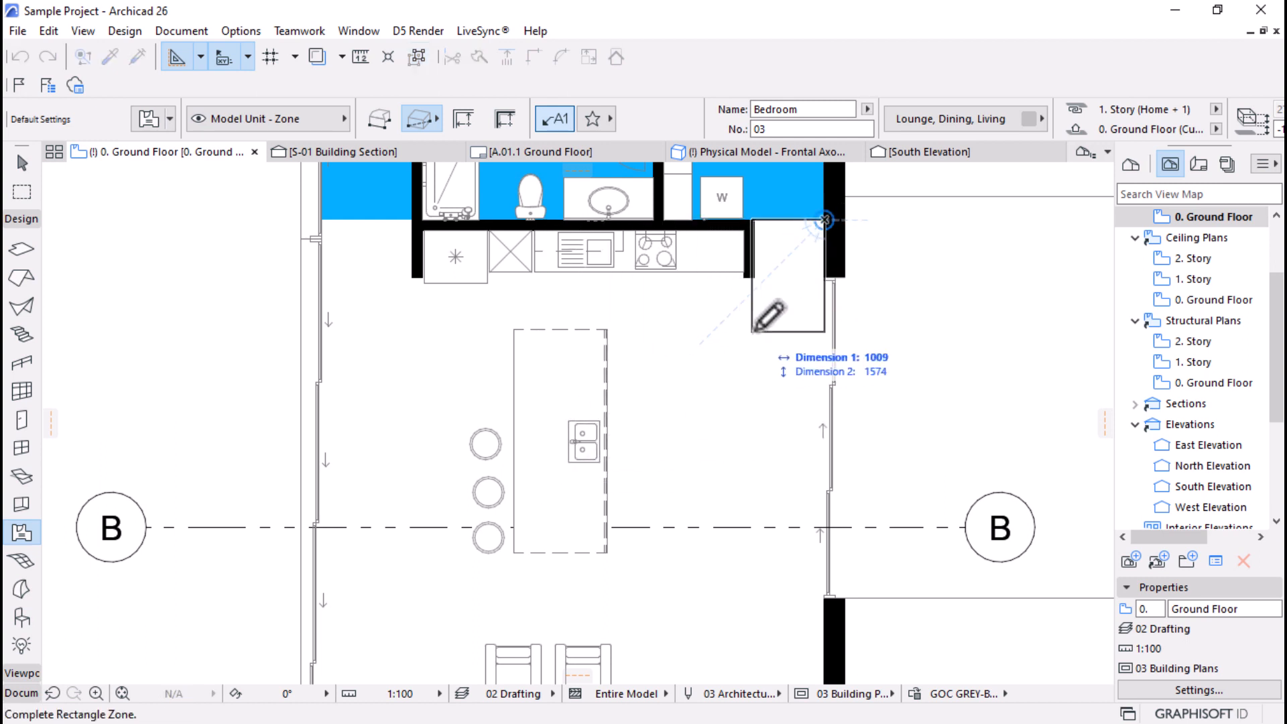
scroll(758, 322, "down", 3)
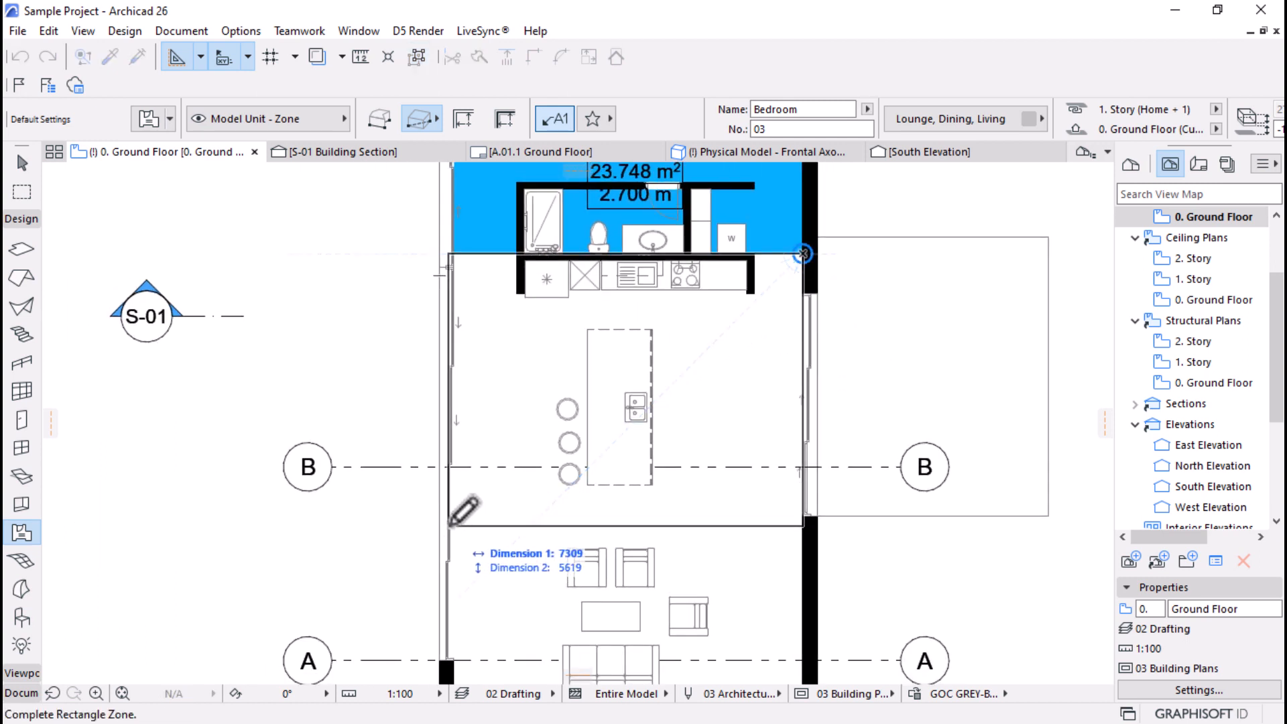
left_click(453, 522)
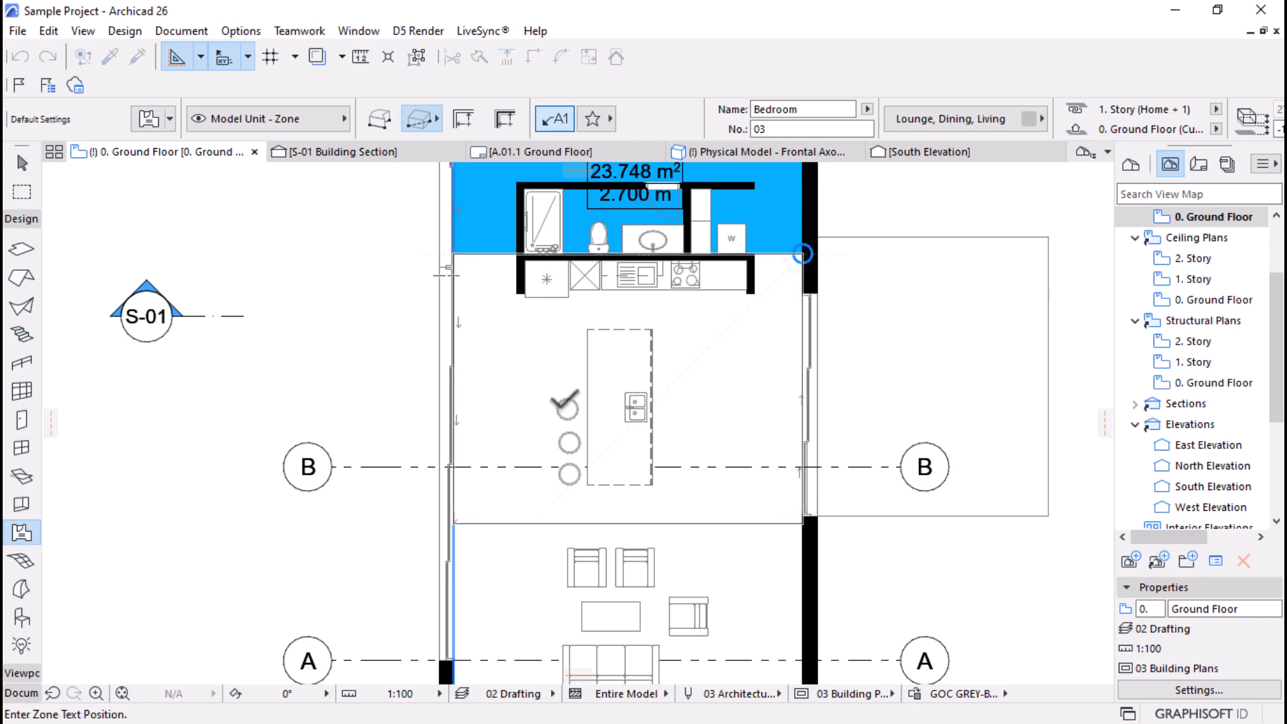
left_click(728, 382)
Step: Draw a rectangular Lounge, Dining, Living zone of about 29 m² over the seating area down to the end wall and place its label
scroll(727, 382, "down", 5)
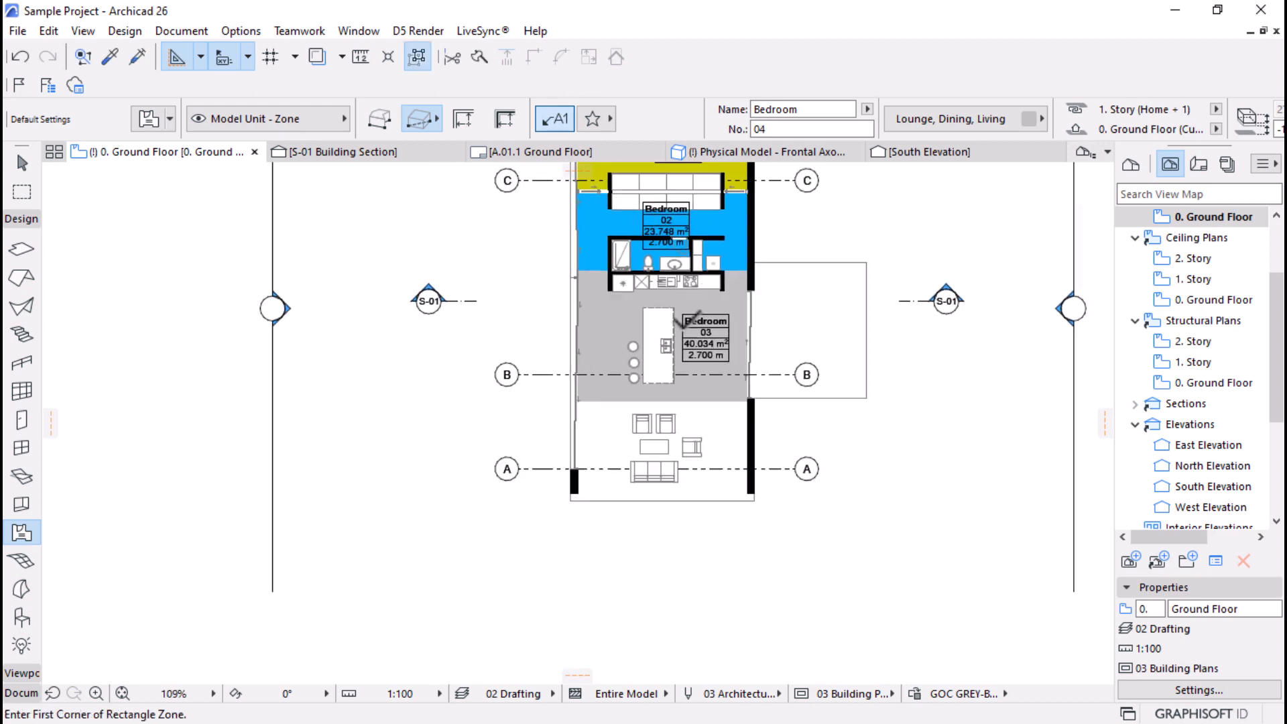
scroll(727, 382, "up", 5)
left_click(769, 264)
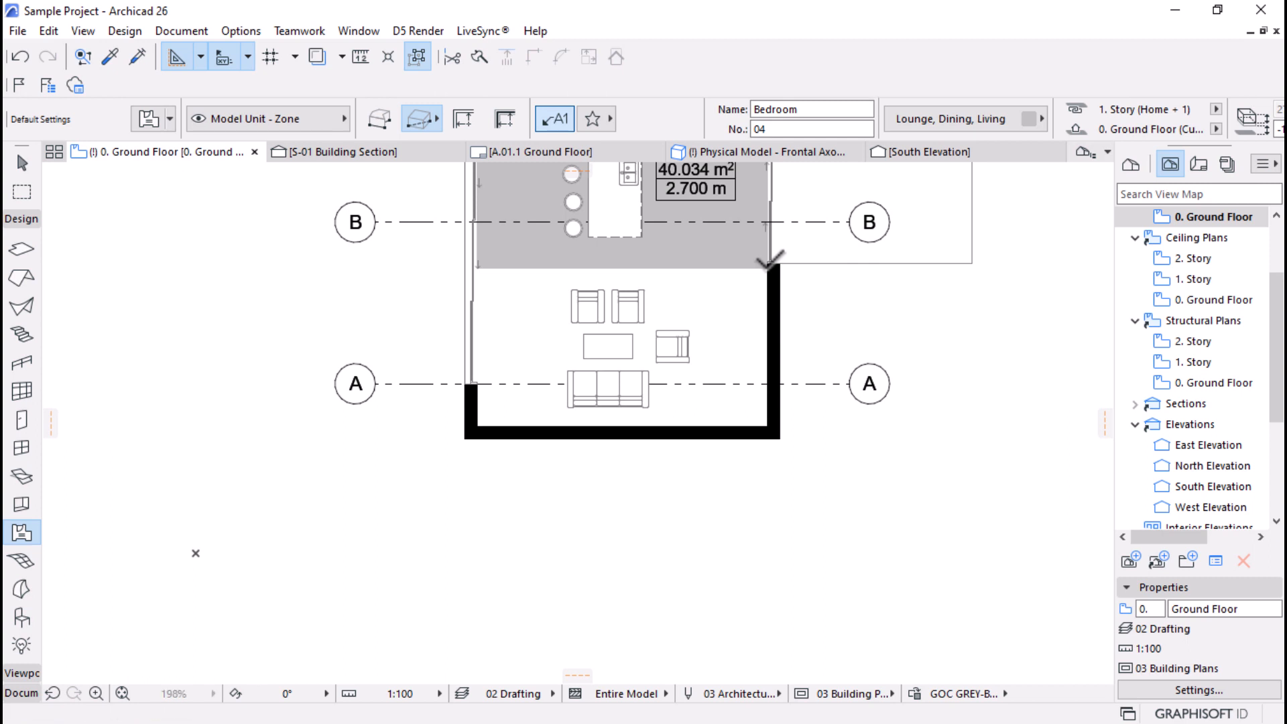
left_click(478, 427)
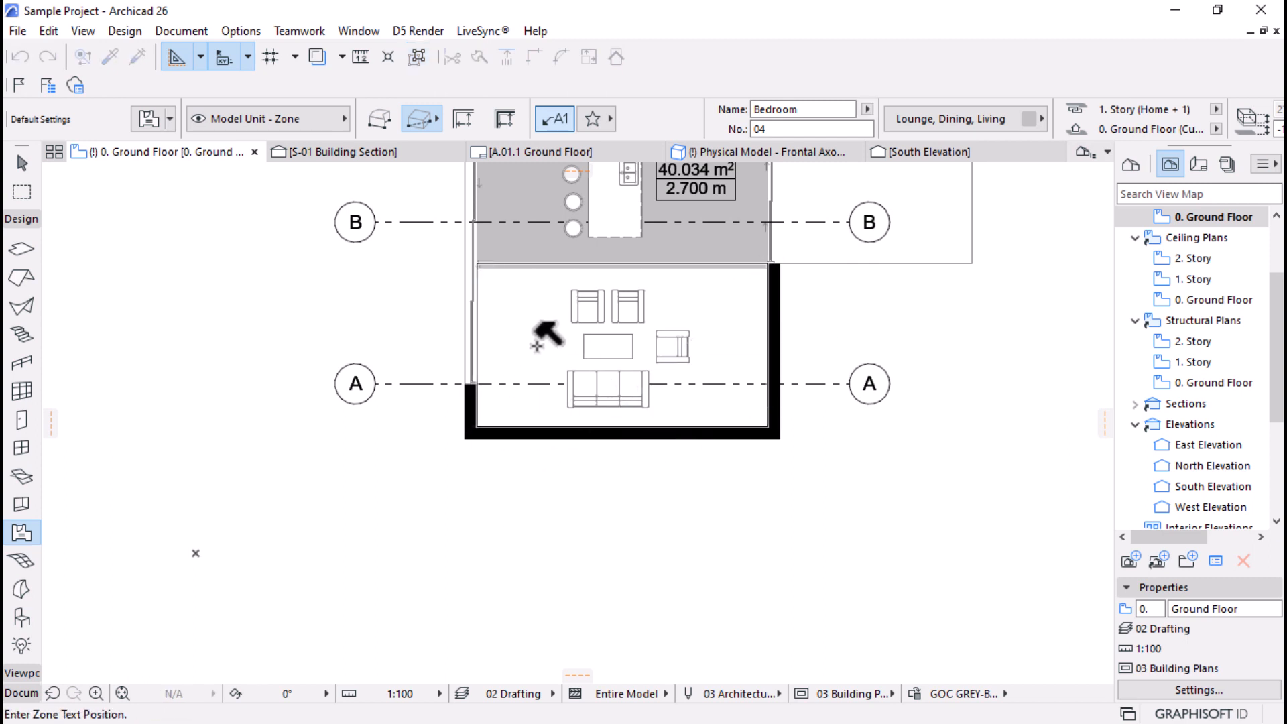
left_click(529, 328)
scroll(536, 332, "down", 5)
scroll(572, 299, "up", 3)
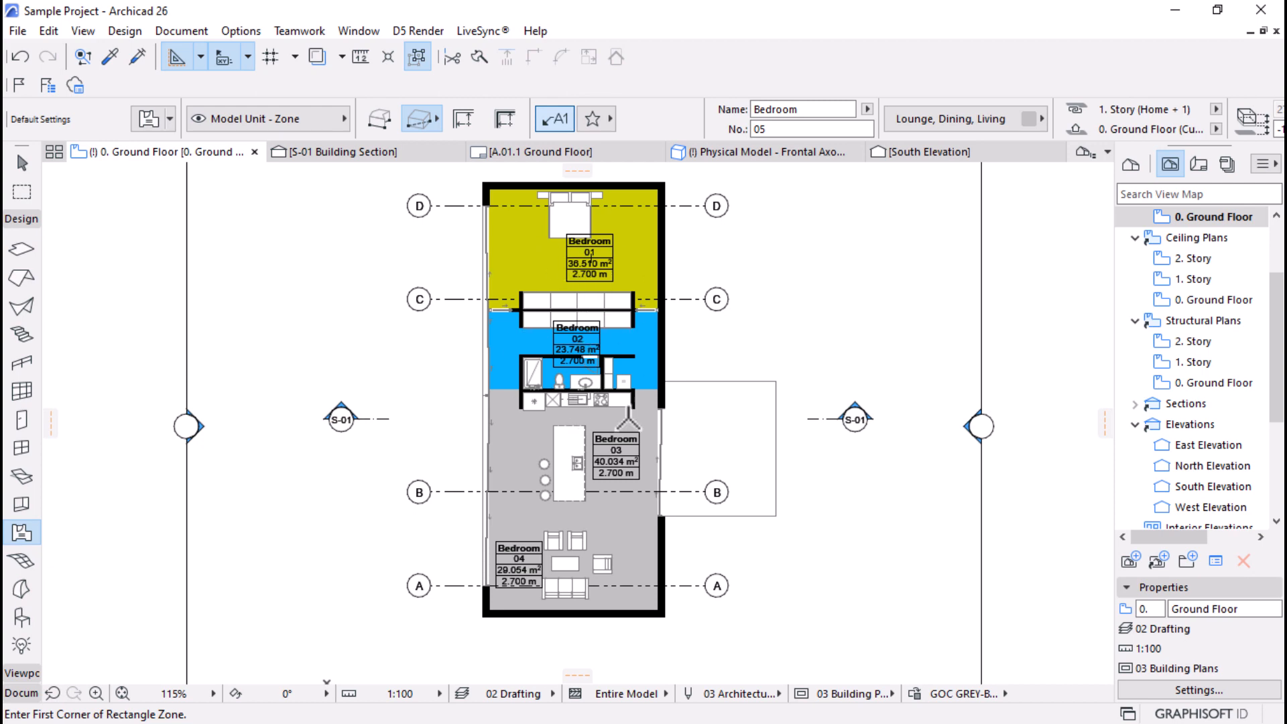
scroll(603, 259, "up", 2)
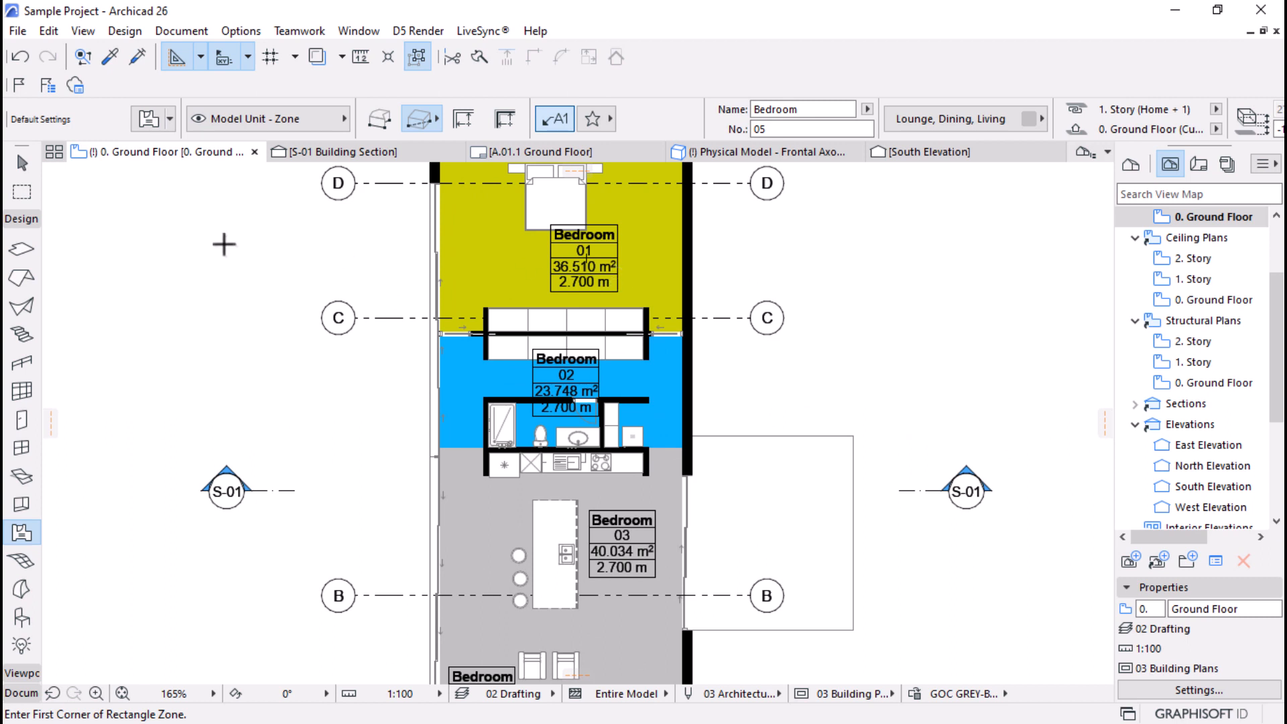
Step: Select all zone labels on the plan, using the bedroom's label as the pattern, and open their selection settings
left_click(19, 166)
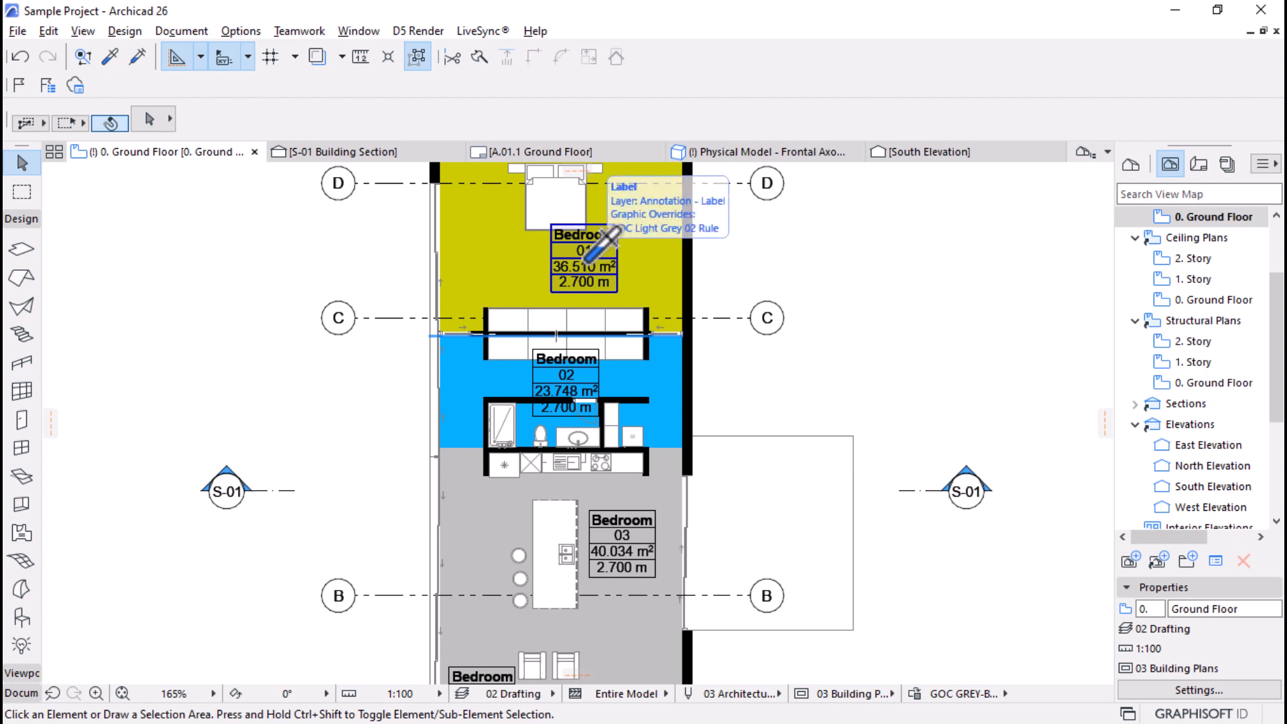
left_click(585, 258, "alt")
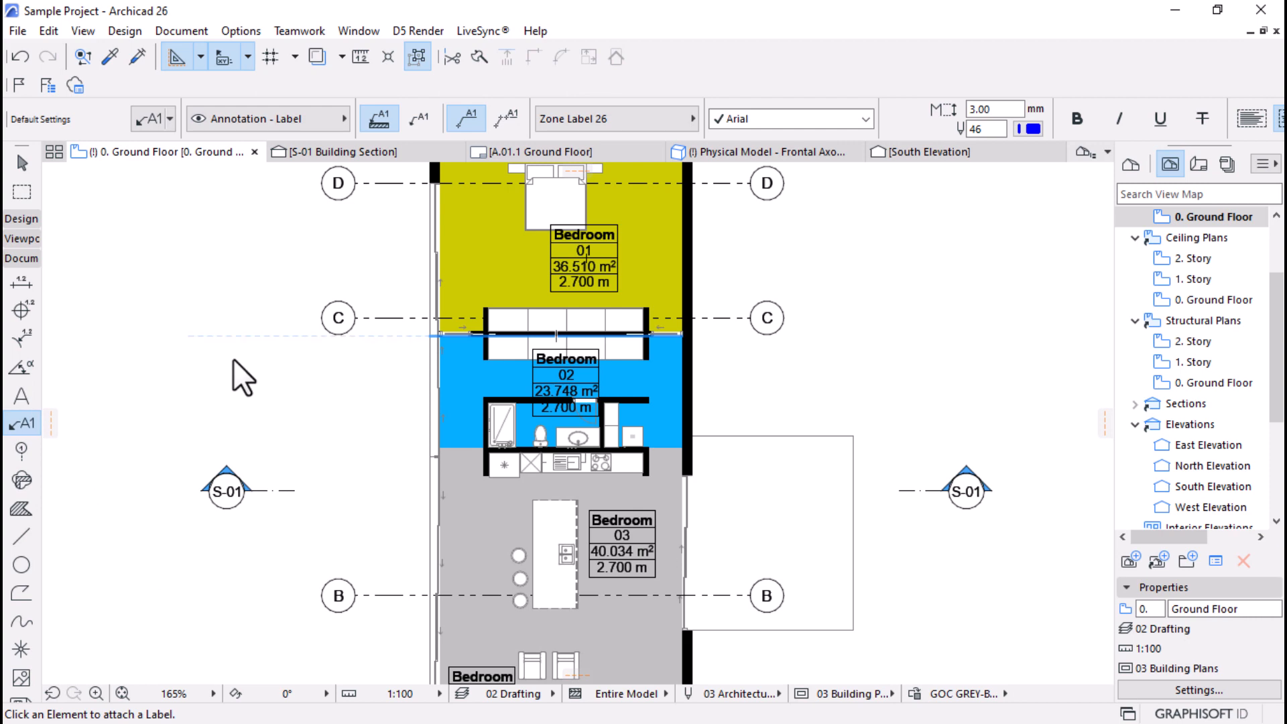
key("ctrl+a")
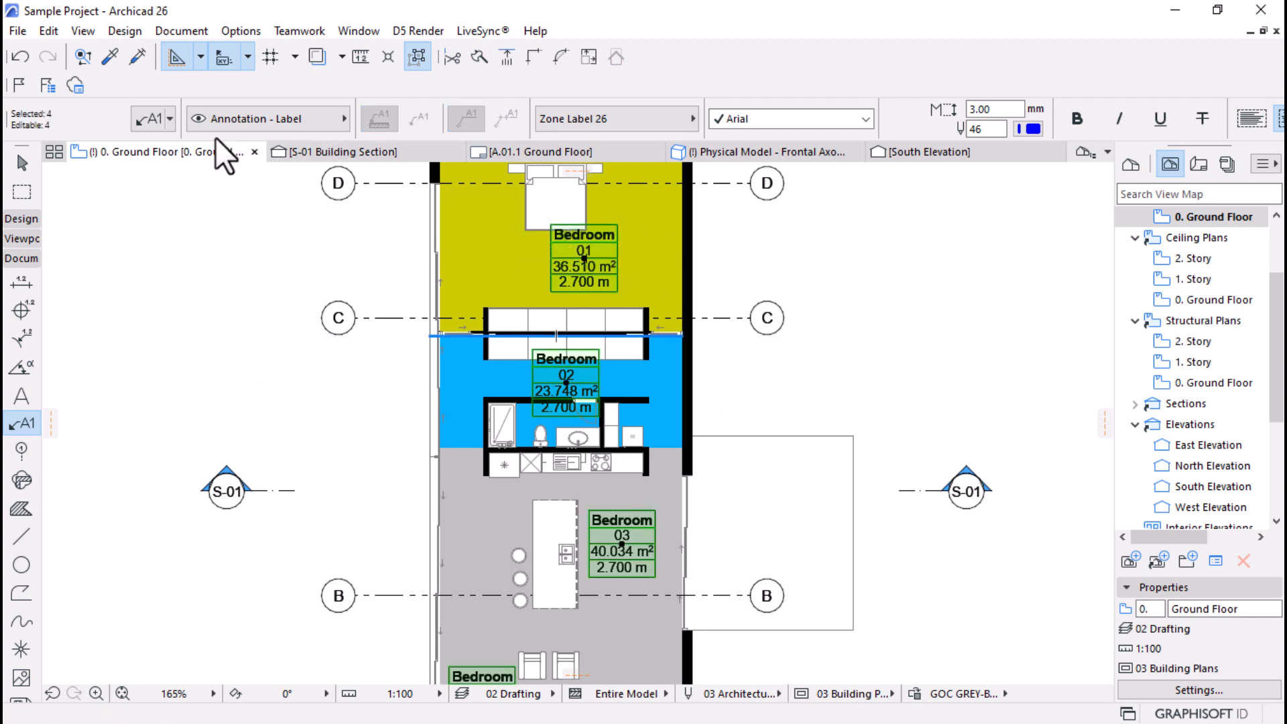
key("ctrl+t")
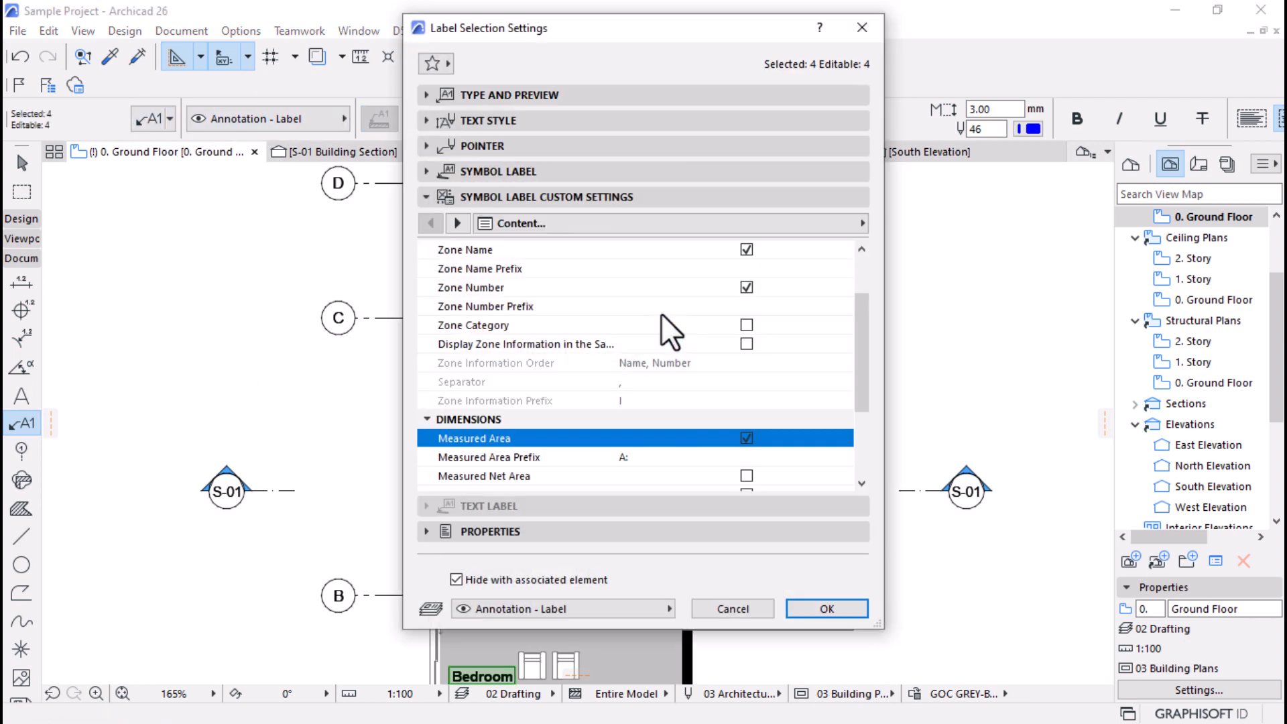
Step: Examine the label types and preview, and the information and dimension content options for the selected zone labels
left_click(436, 101)
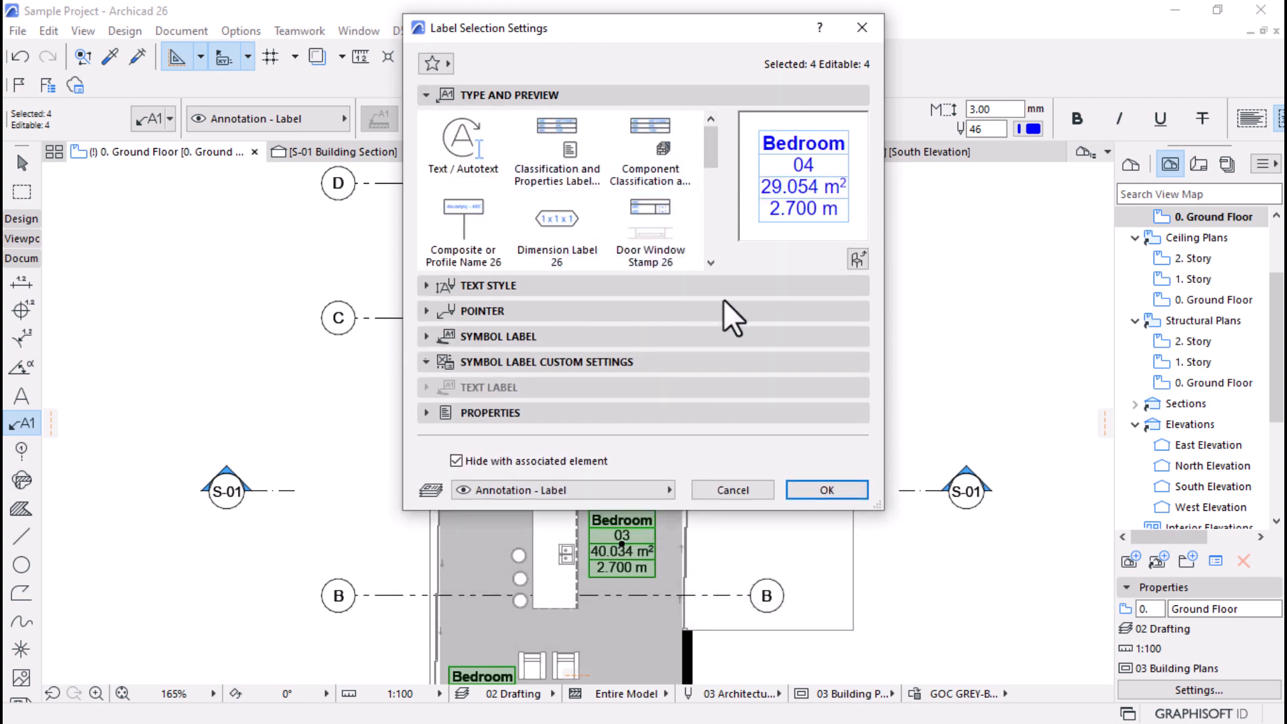
left_click_drag(688, 515, 688, 621)
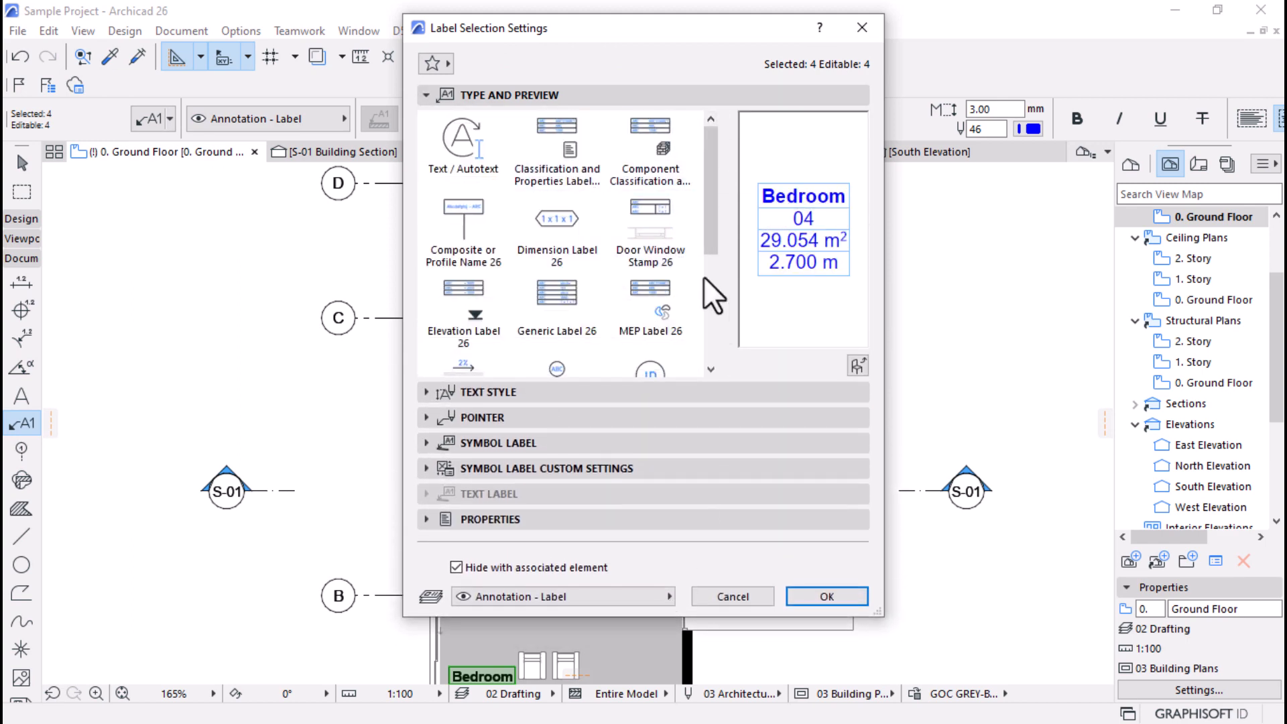
left_click_drag(706, 155, 710, 284)
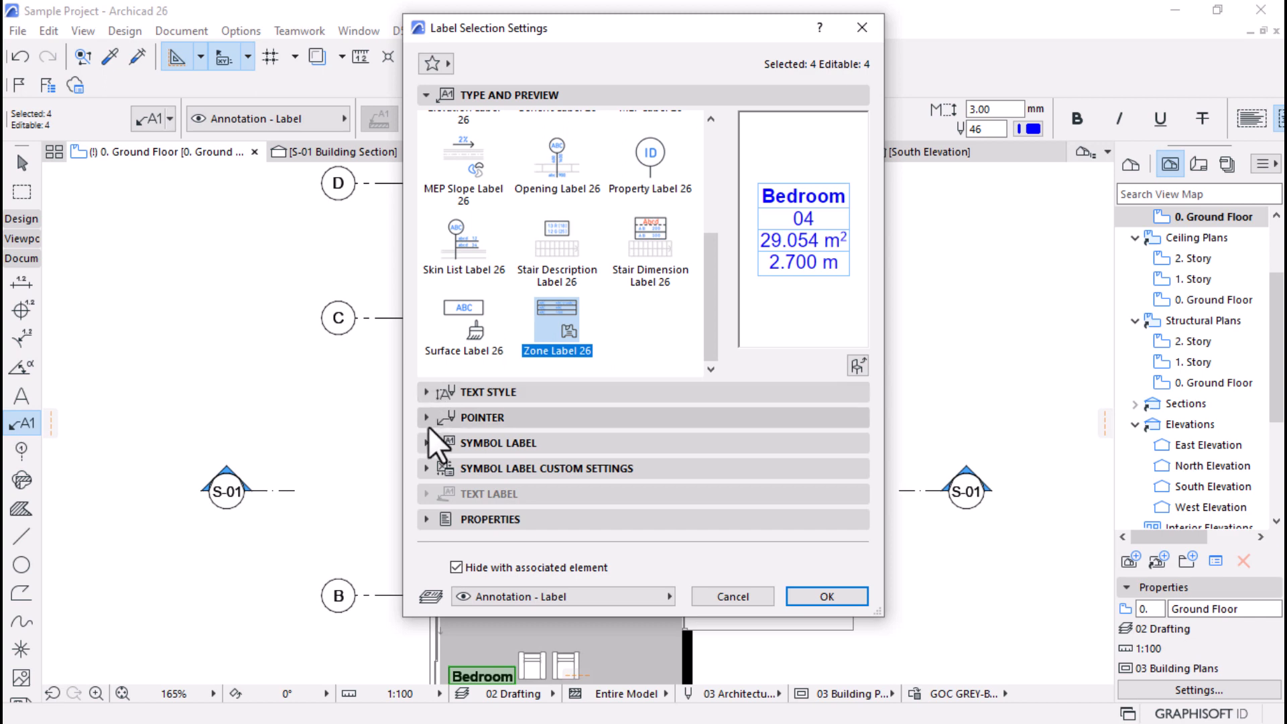
left_click(425, 467)
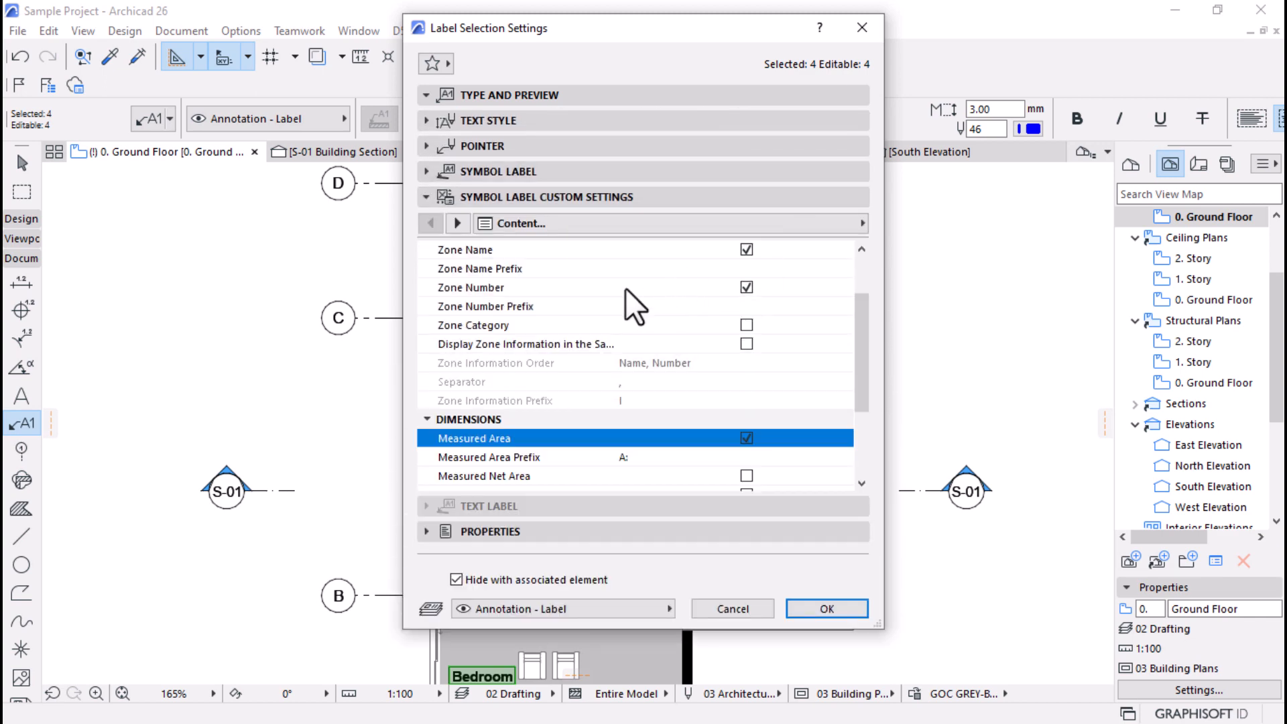
scroll(853, 315, "up", 3)
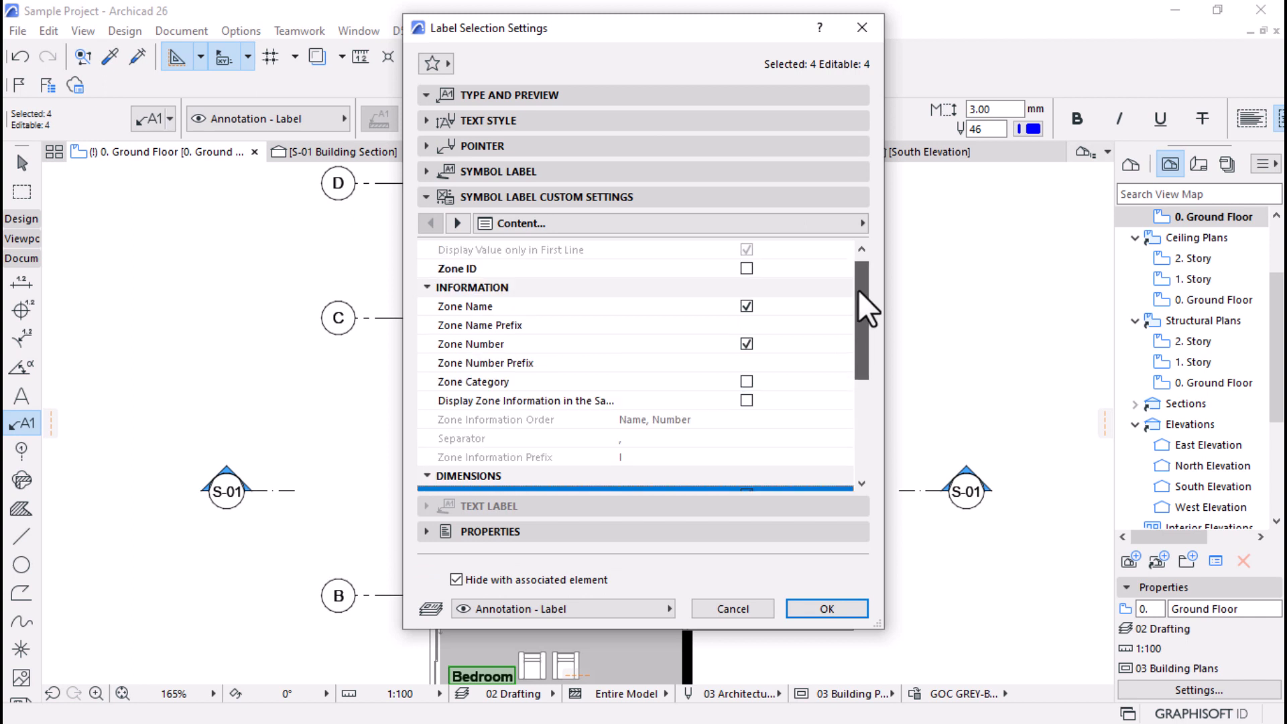
left_click(851, 222)
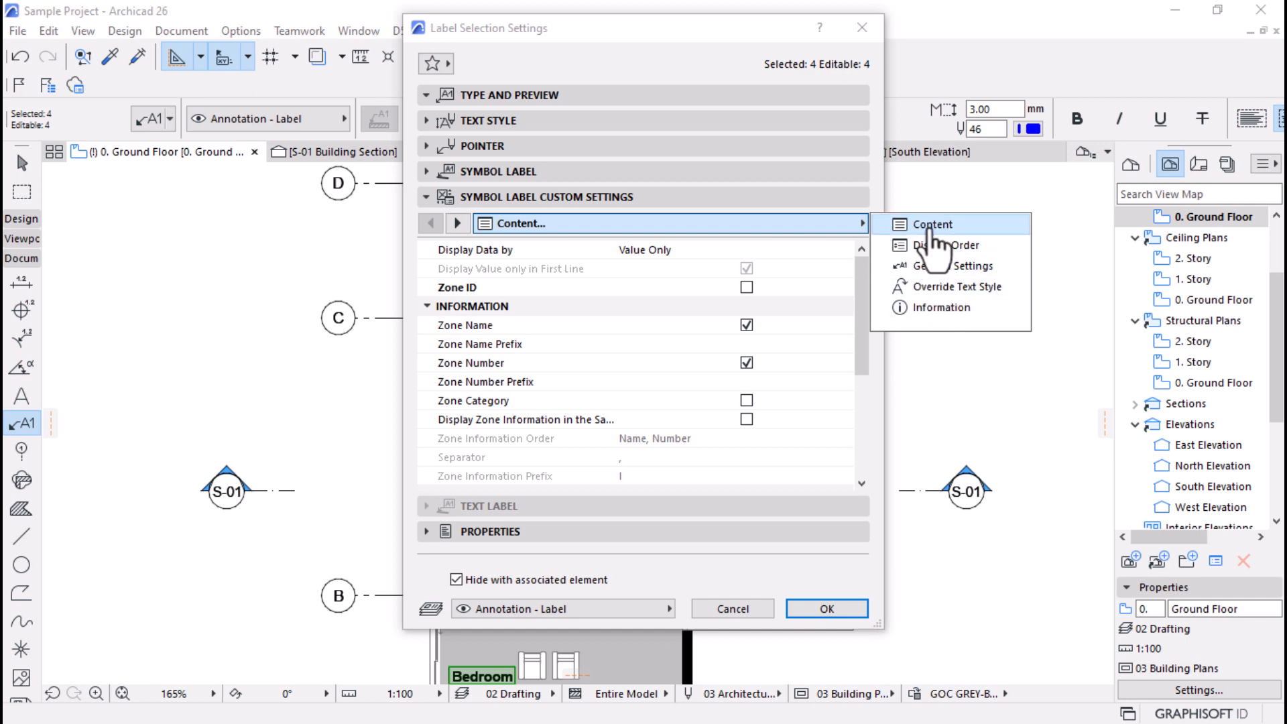
left_click(814, 345)
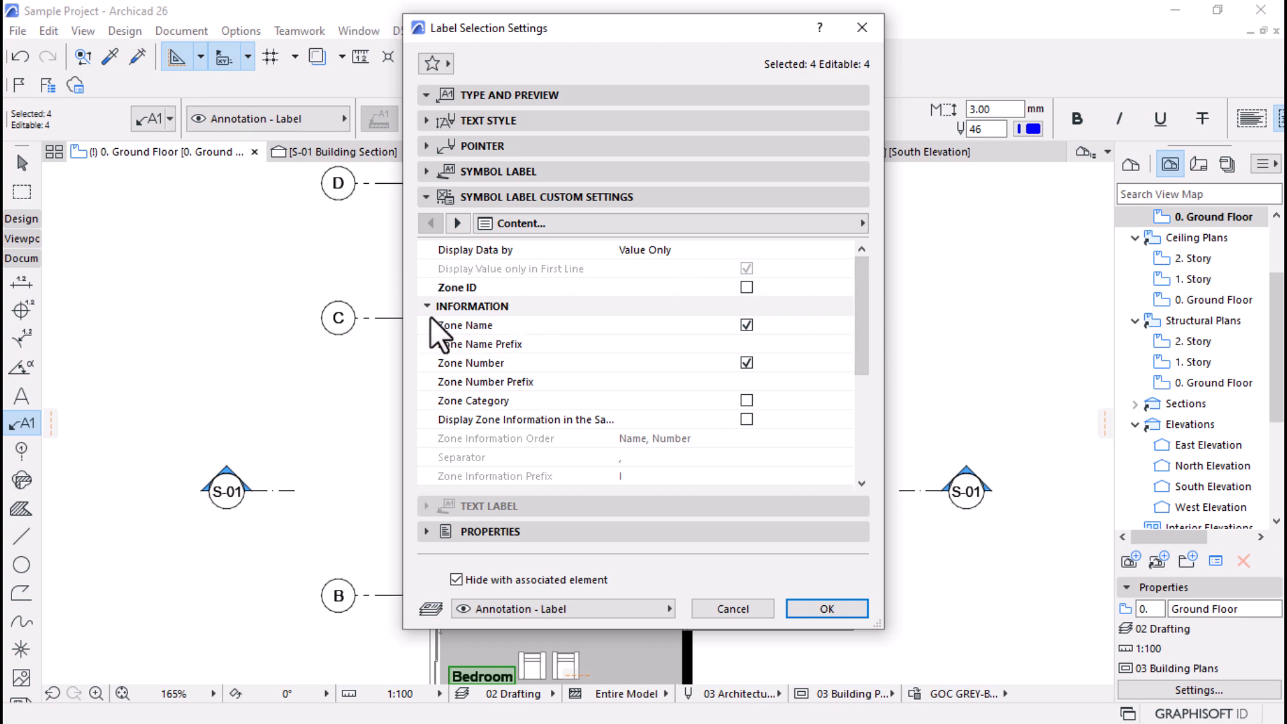
scroll(429, 316, "down", 1)
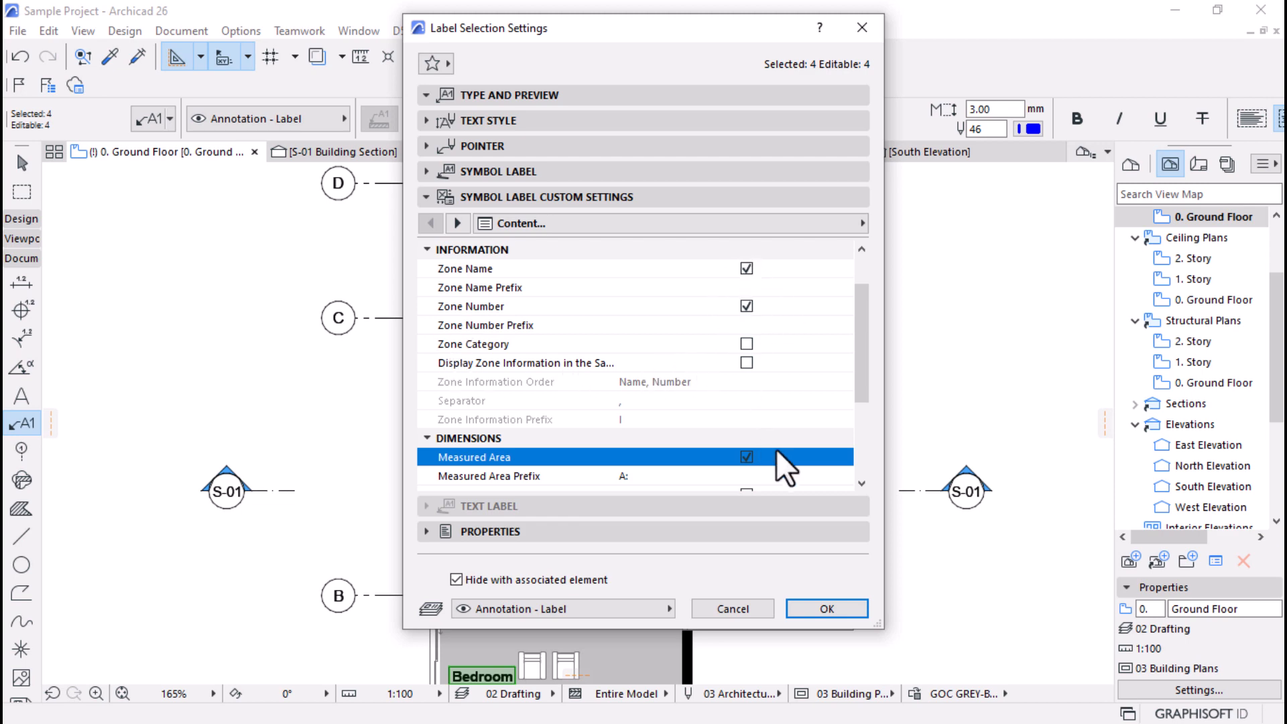
scroll(653, 359, "down", 3)
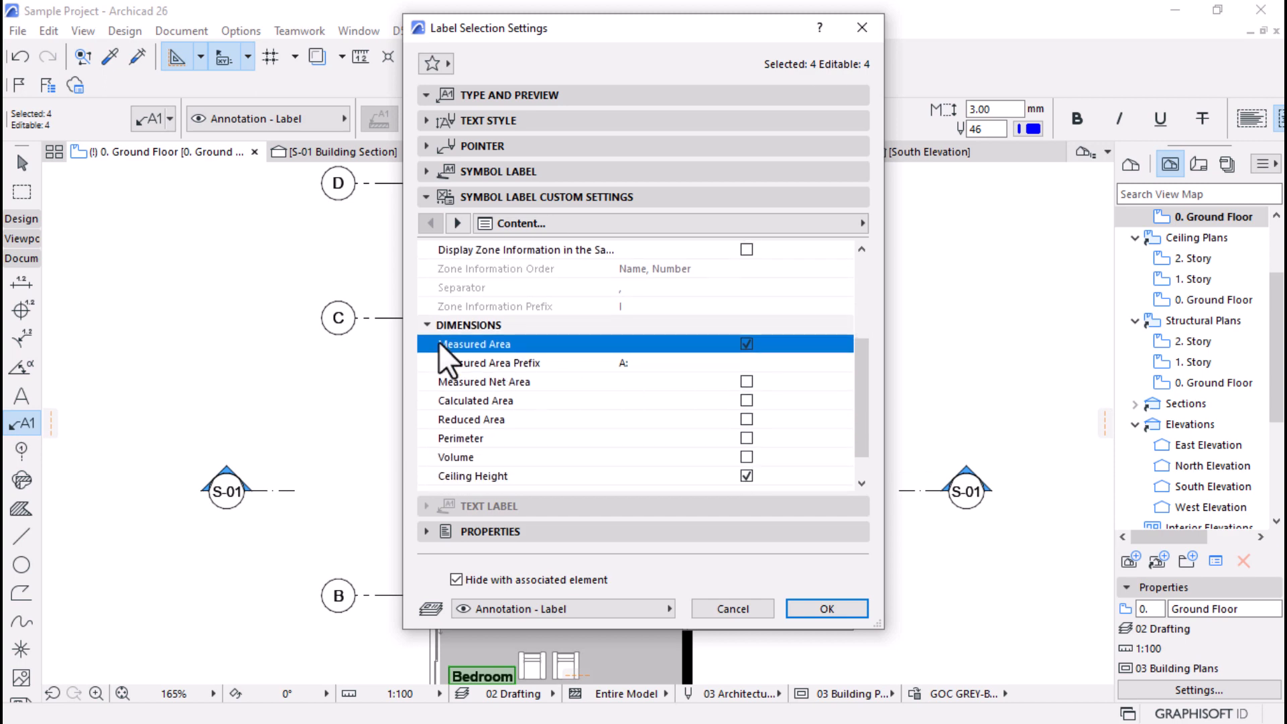
scroll(440, 327, "down", 2)
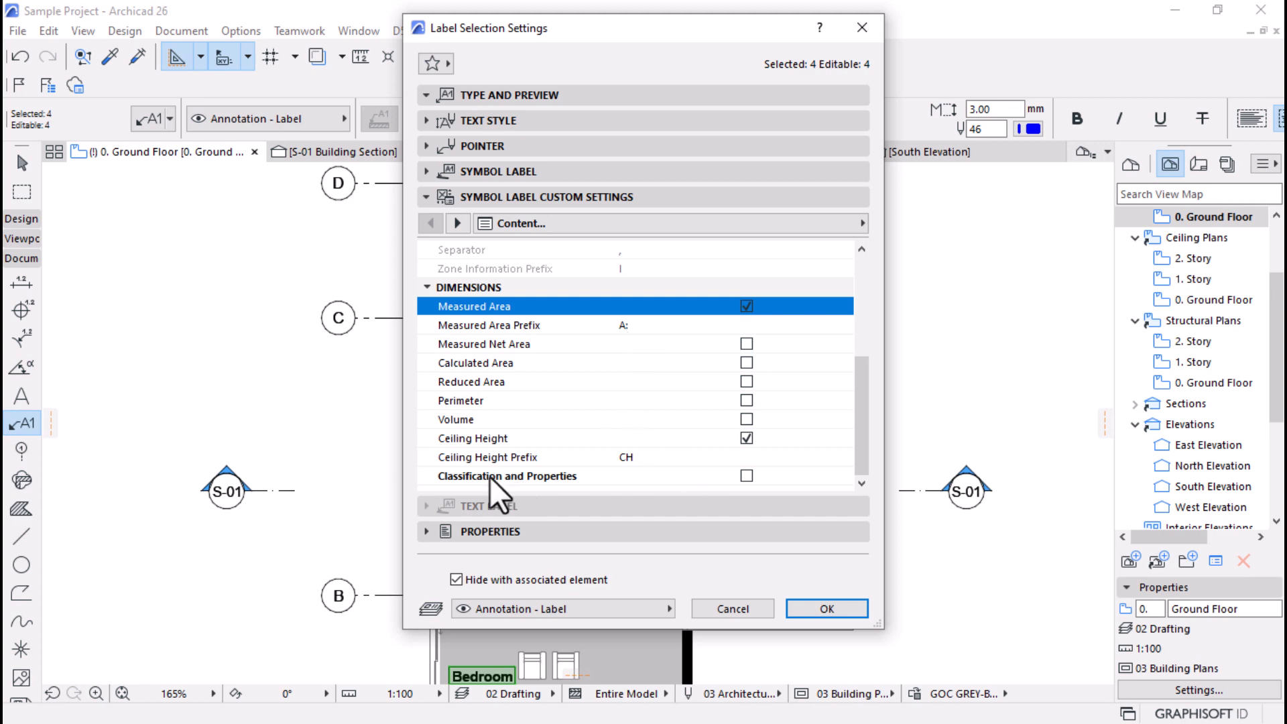
Step: Turn on Classification and Properties in the content of the selected zone labels and compare with the labels on the plan
left_click(744, 476)
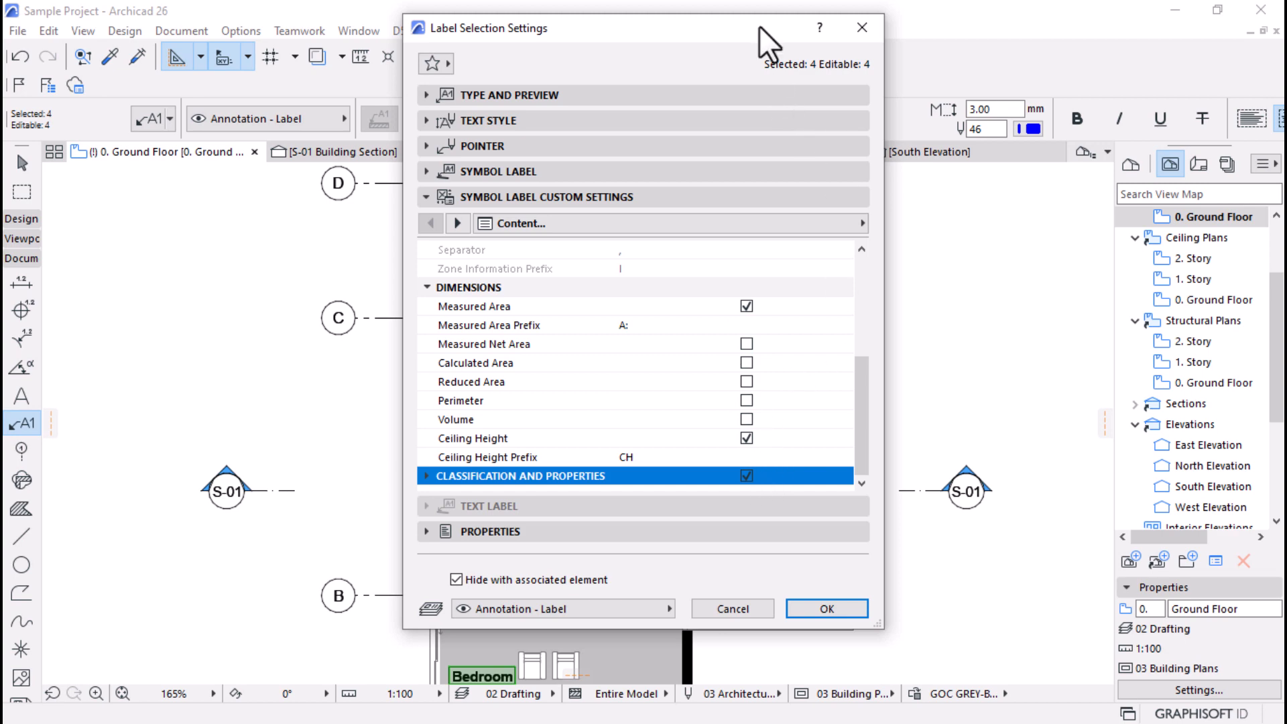
left_click_drag(759, 26, 373, 47)
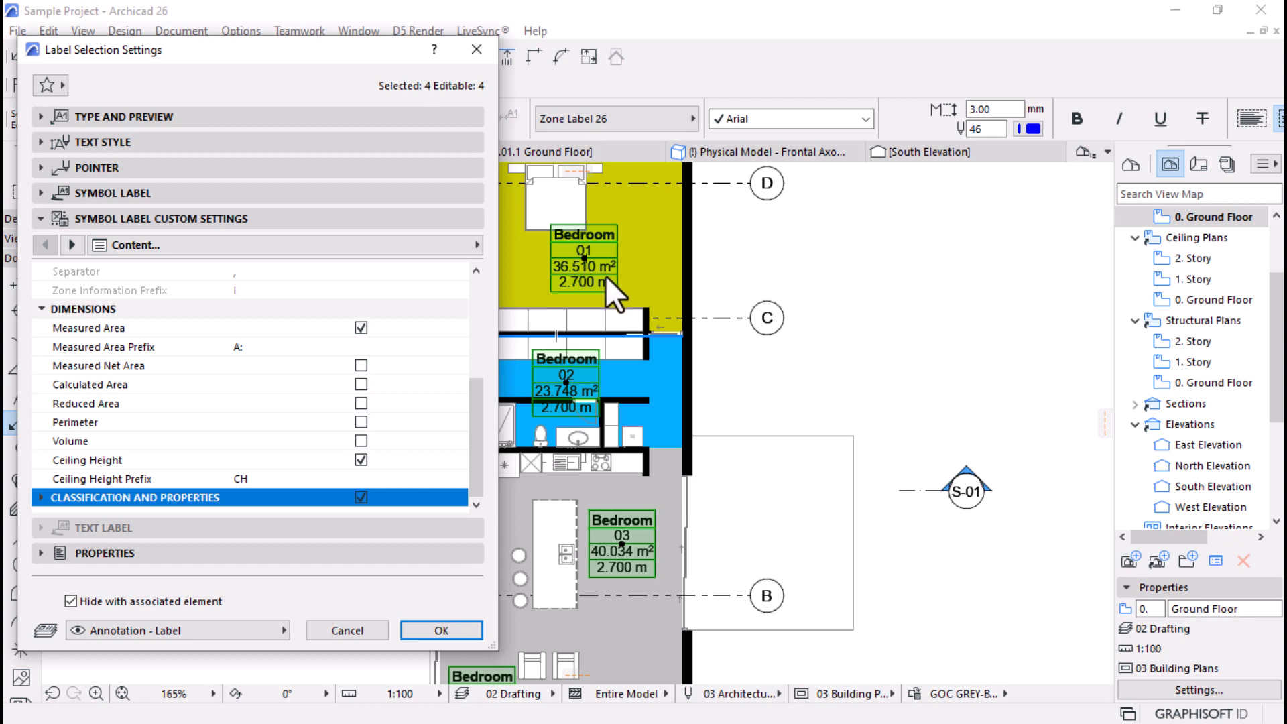
left_click_drag(332, 57, 849, 29)
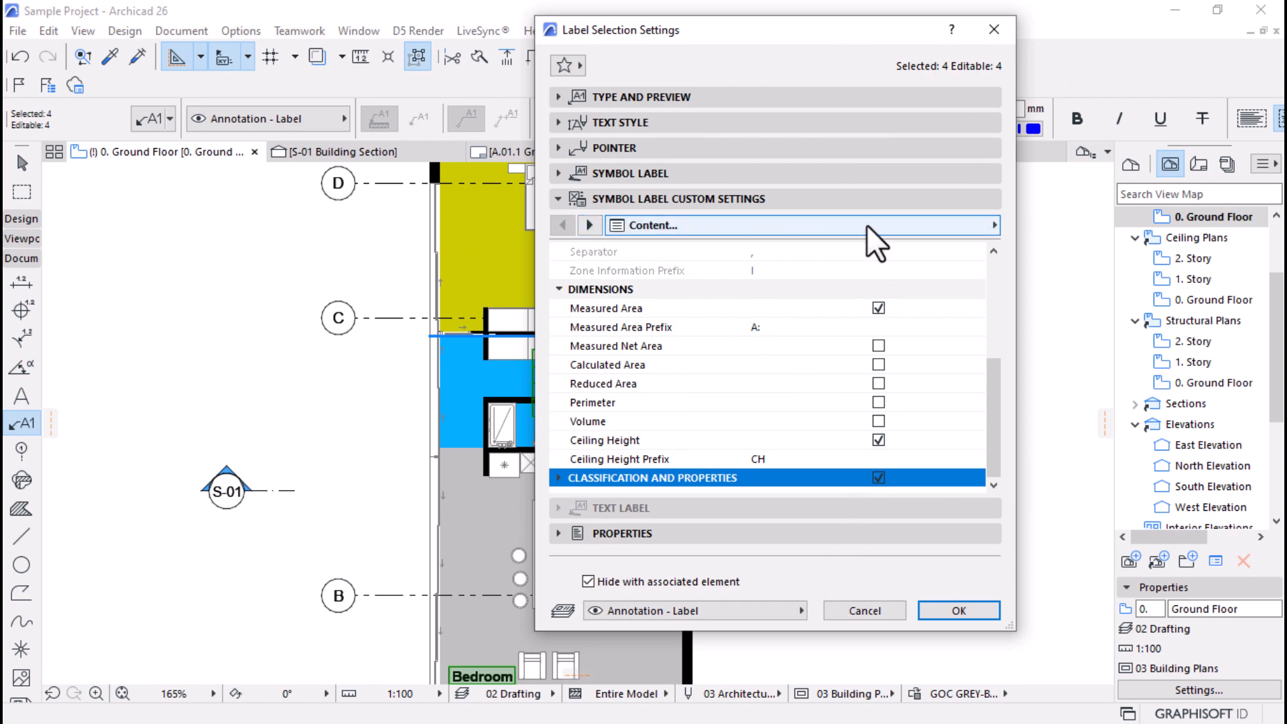
Step: Move Zone Number above Zone Name in the display order of the selected zone labels and apply the settings
left_click(906, 228)
left_click(1074, 248)
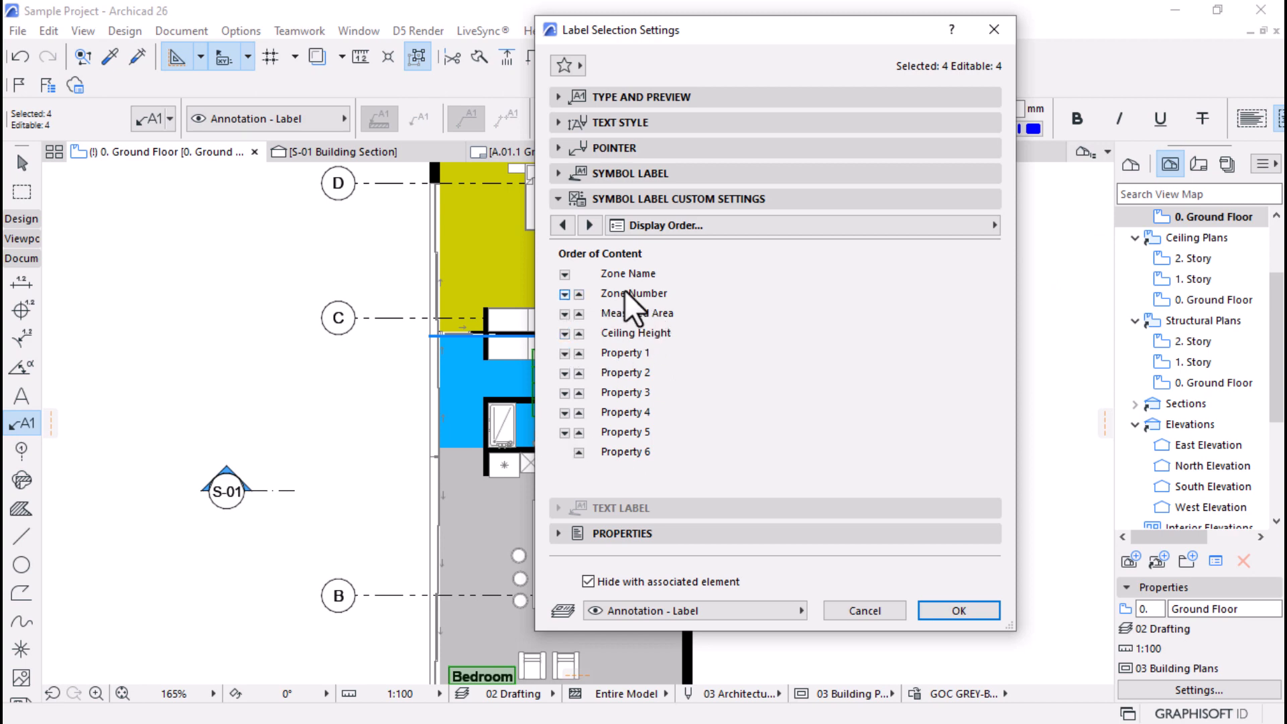
left_click_drag(746, 39, 839, 42)
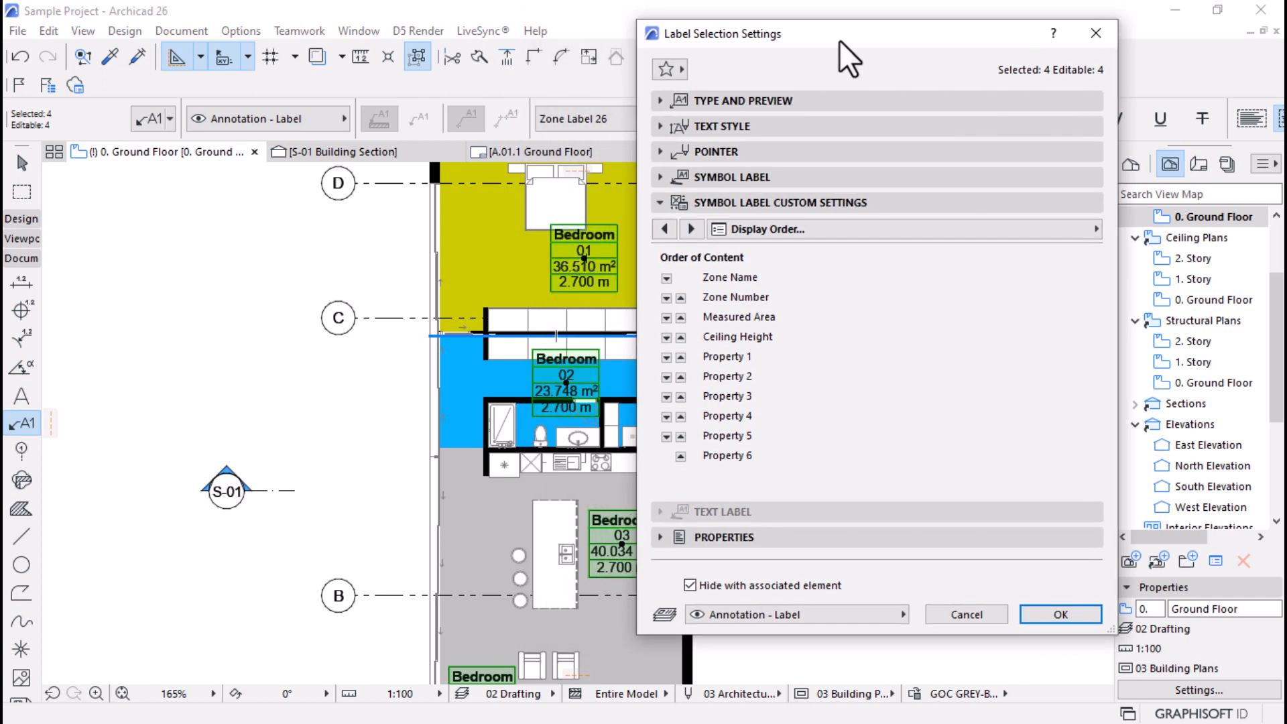
left_click(679, 298)
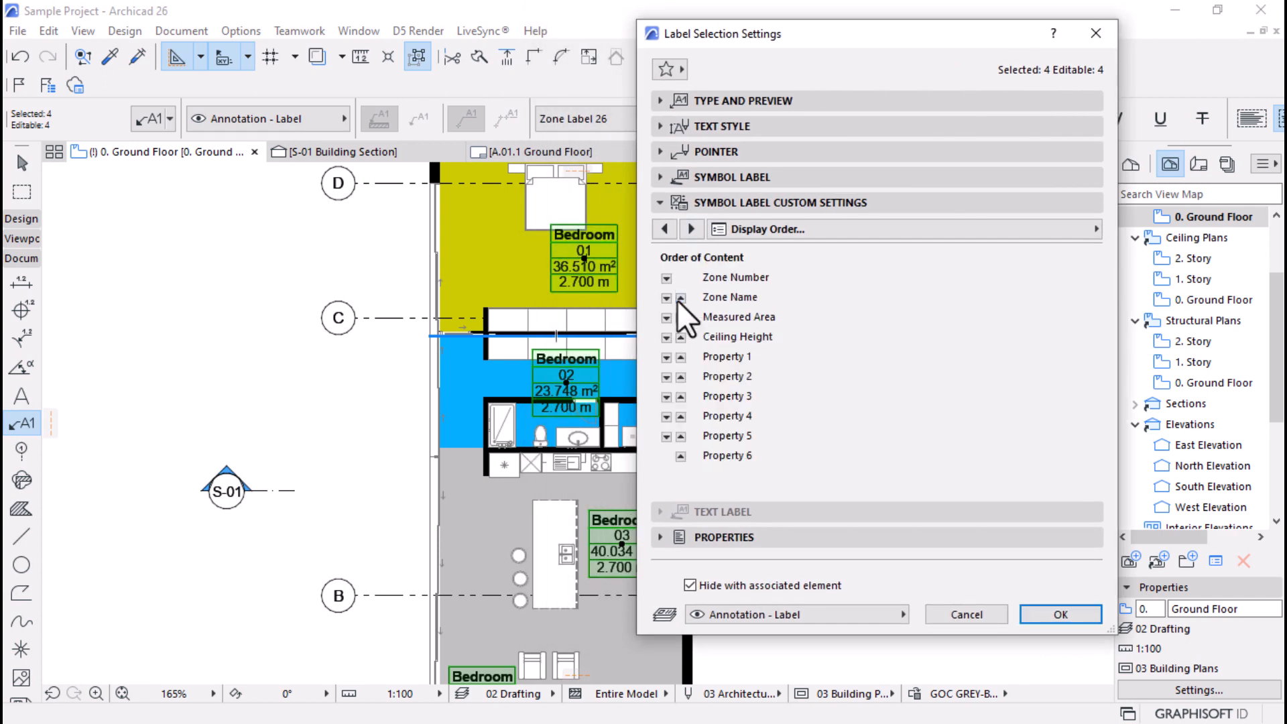
left_click(1061, 615)
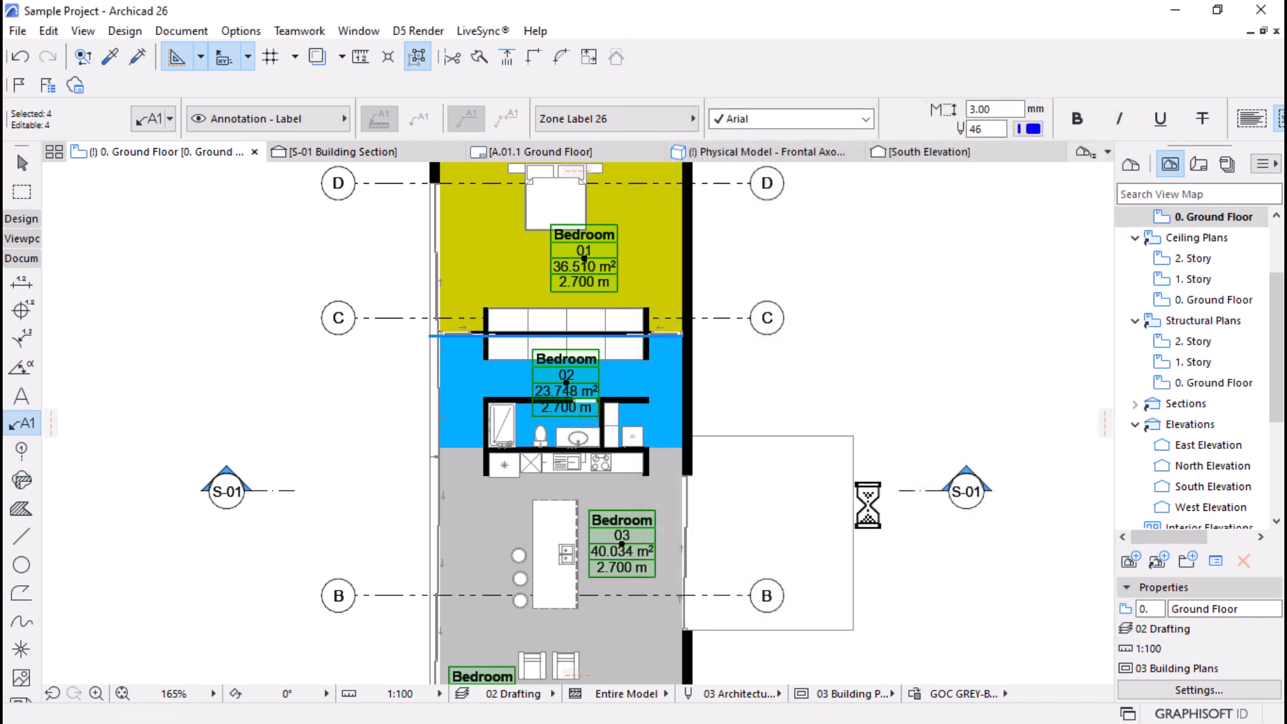
Step: Turn off Classification and Properties in the content of the selected zone labels and apply the settings
scroll(635, 544, "up", 2)
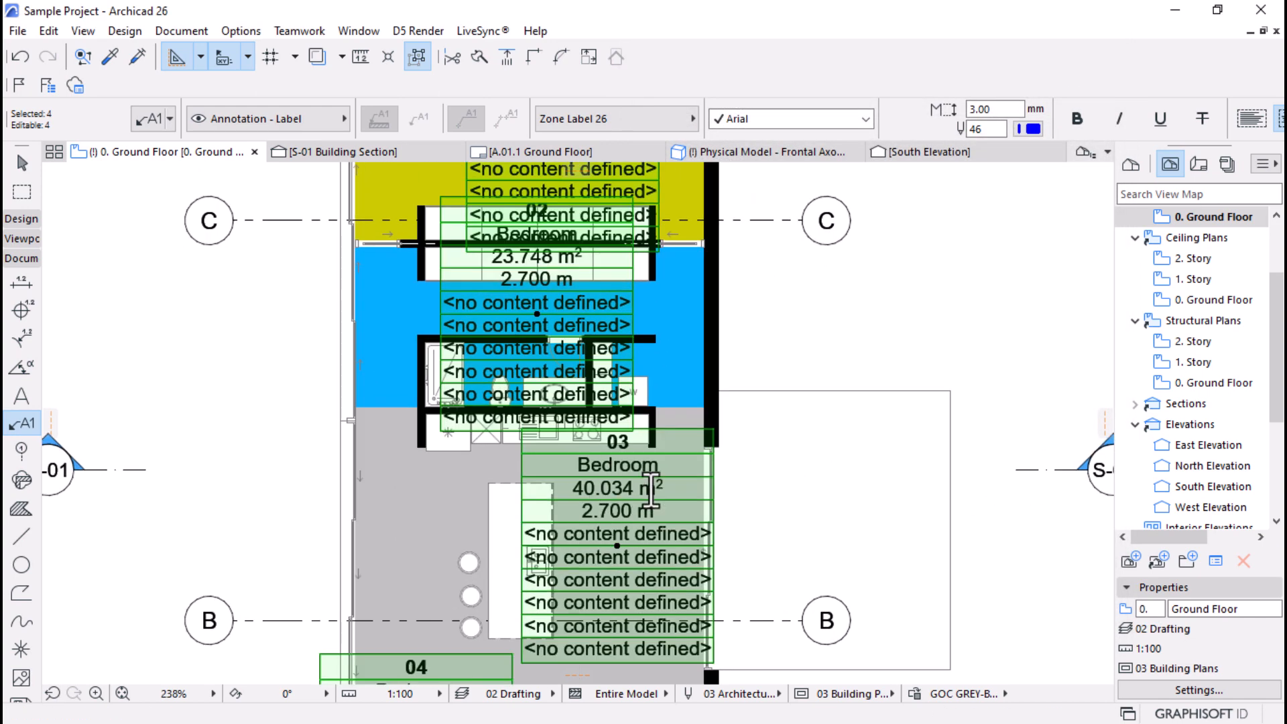
scroll(637, 618, "up", 2)
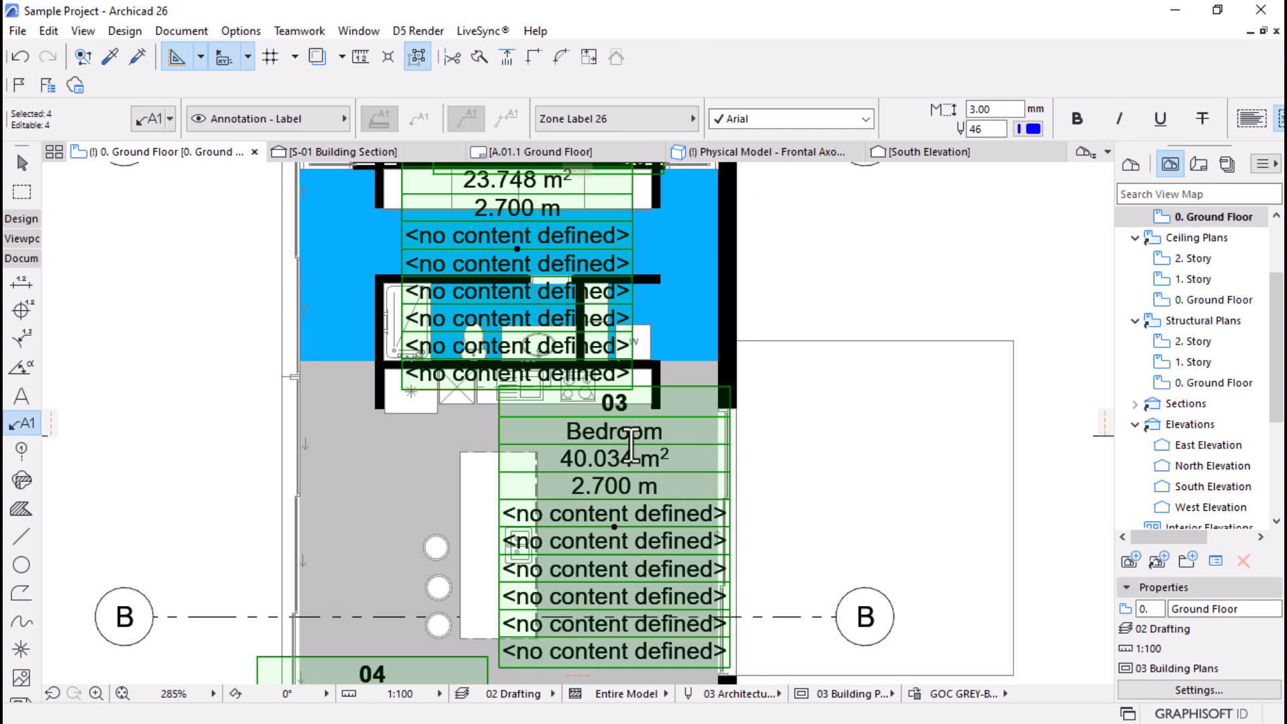
left_click(138, 120)
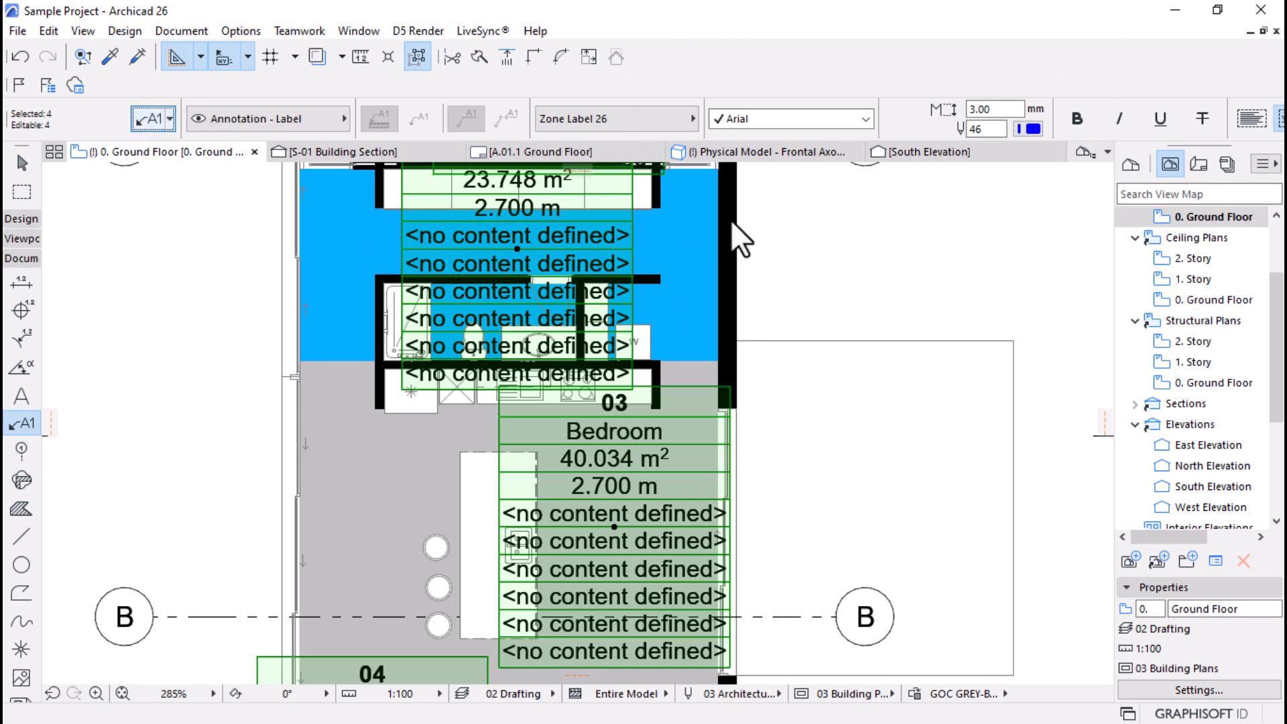
key("ctrl+t")
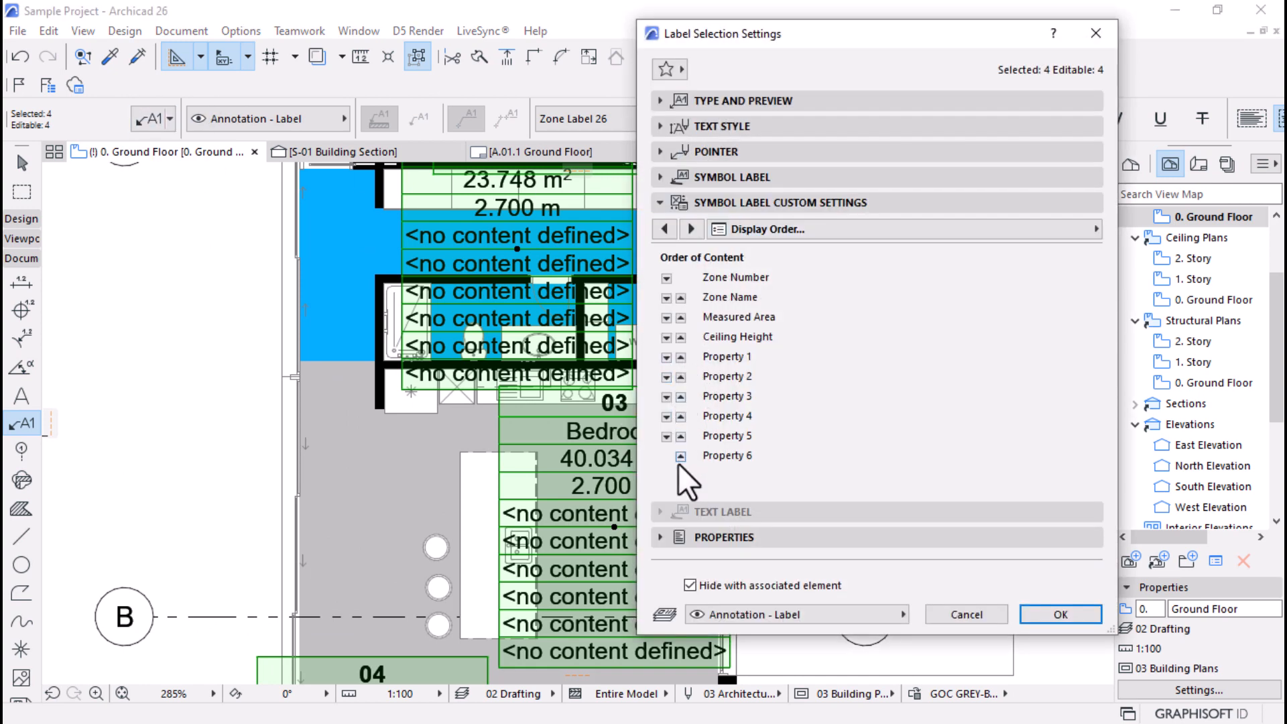
left_click(665, 229)
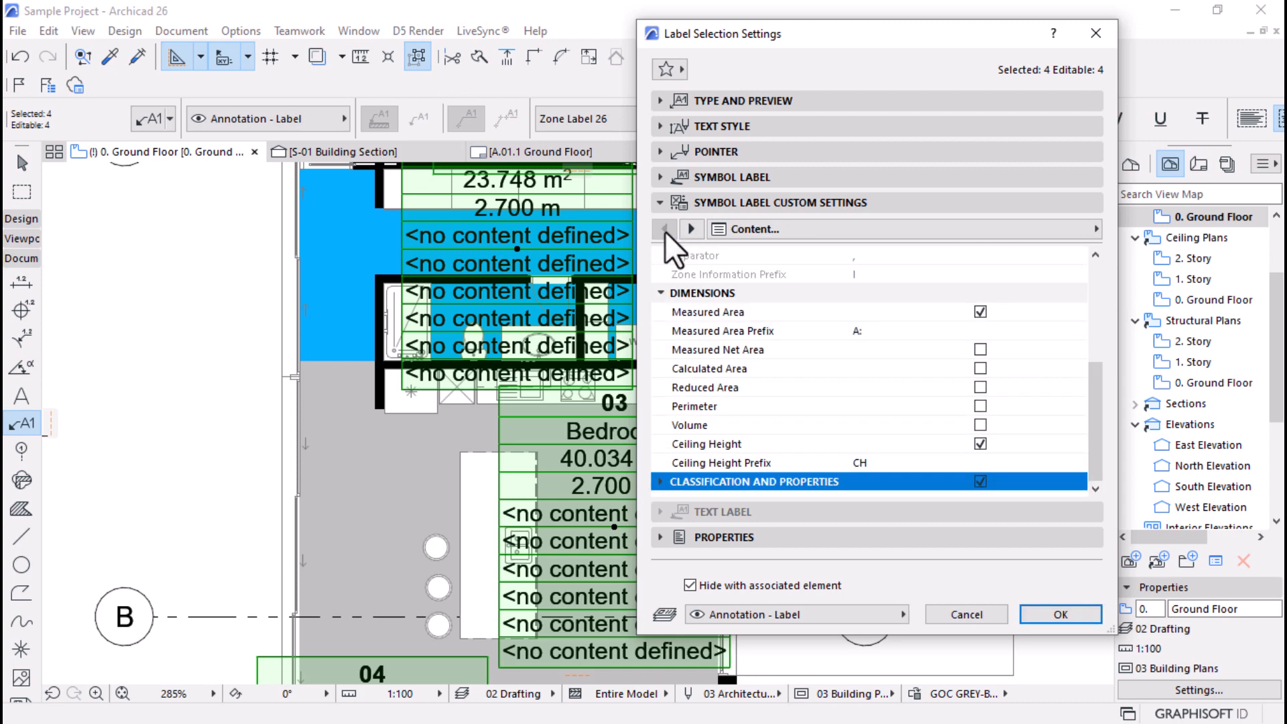
left_click(979, 477)
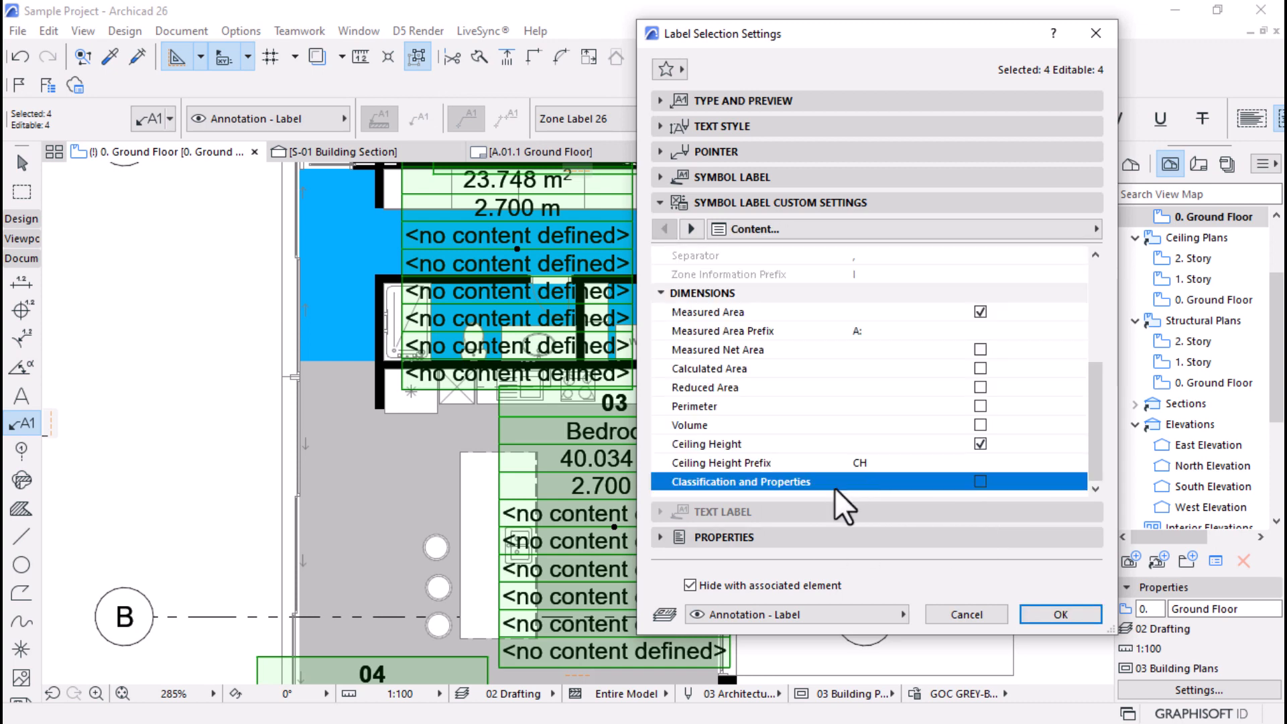
left_click(1059, 614)
Step: Set the frame style of the selected zone labels to Style 1 in their general custom settings
scroll(660, 461, "down", 1)
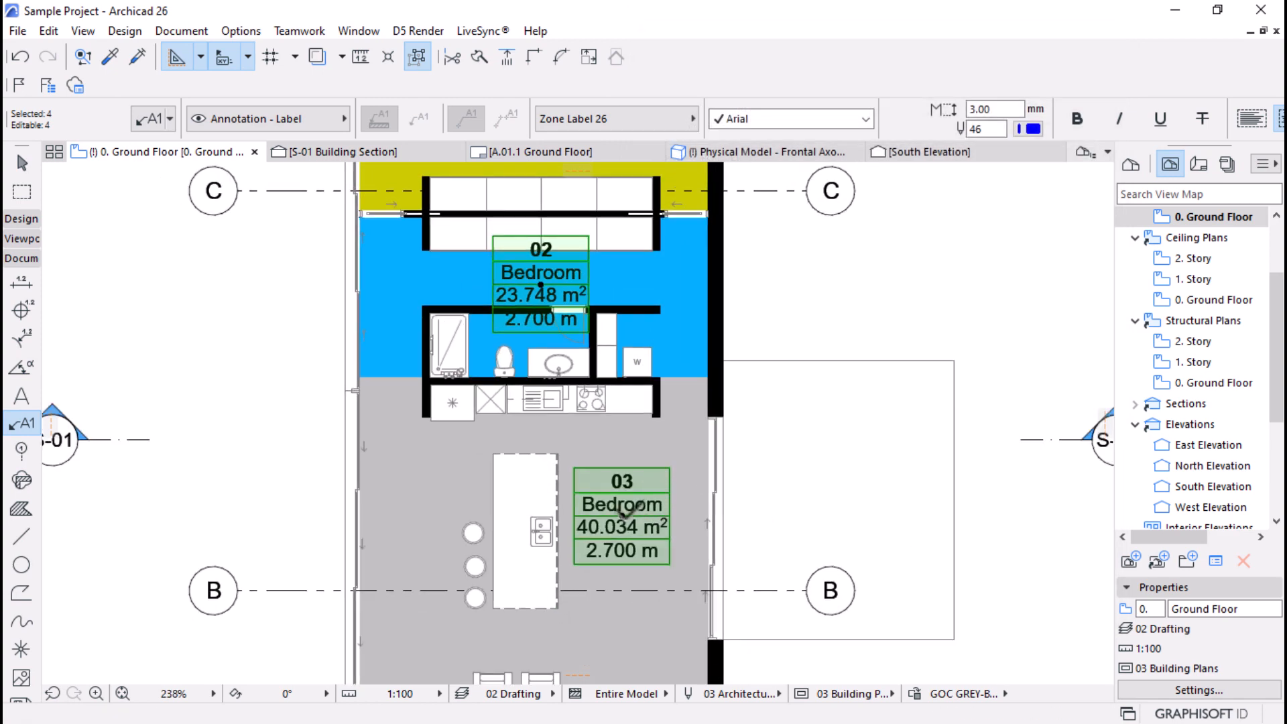
scroll(623, 521, "up", 2)
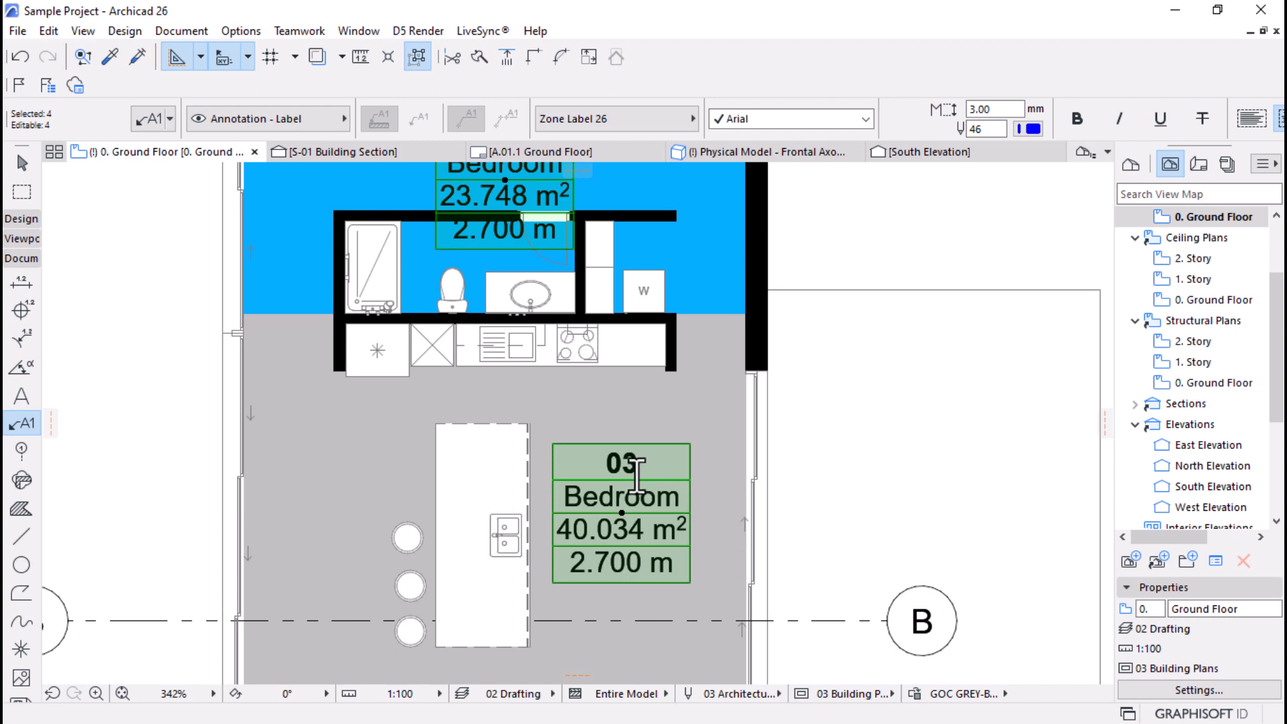
scroll(636, 477, "down", 4)
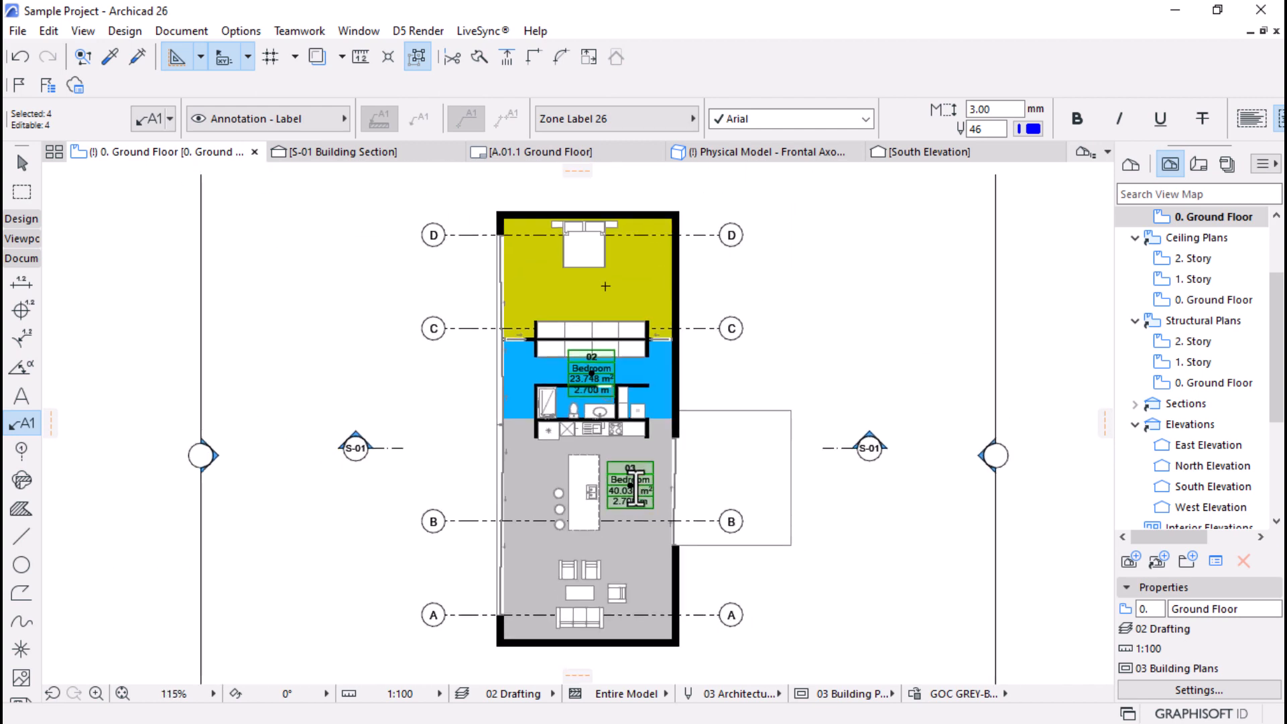
left_click(150, 118)
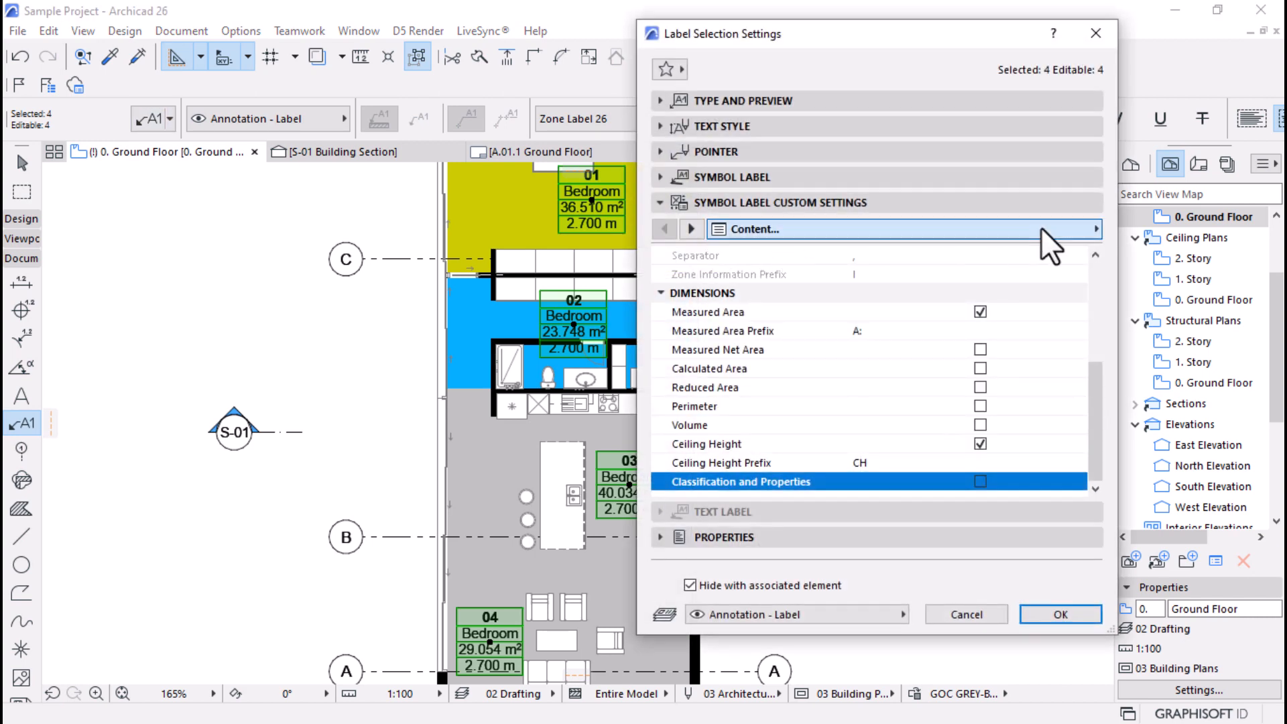
left_click(1043, 228)
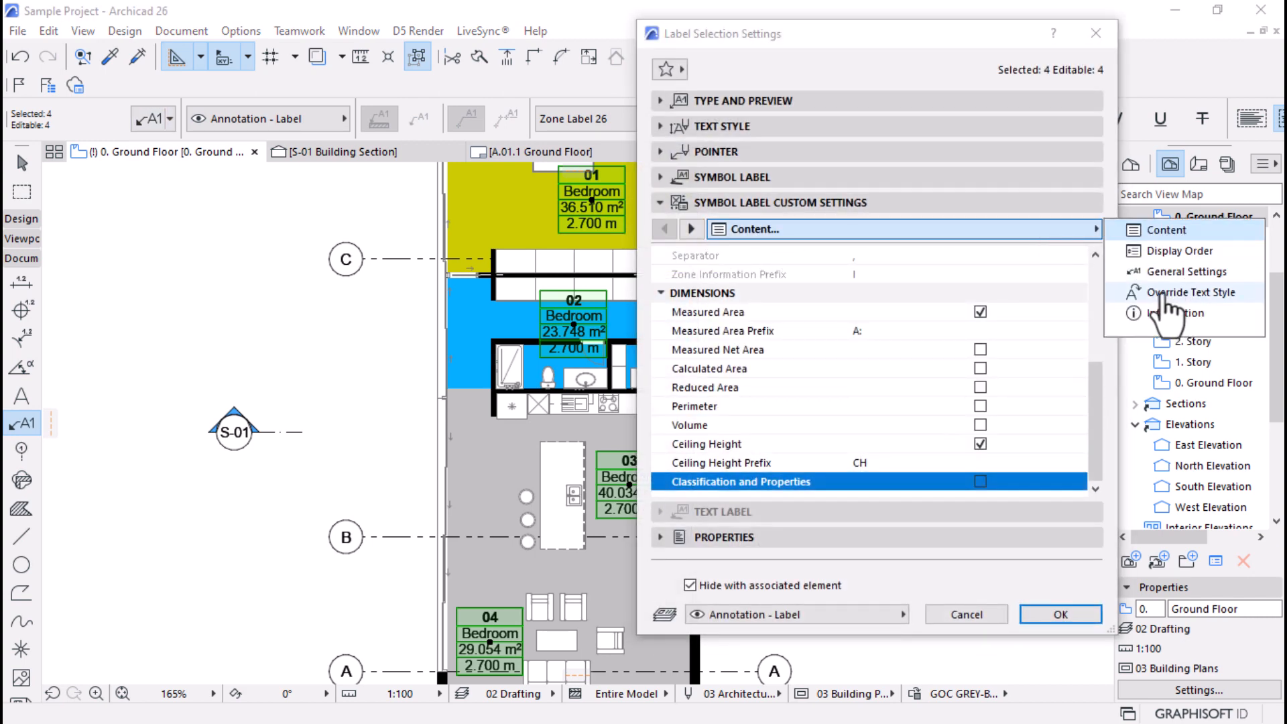
left_click(1165, 295)
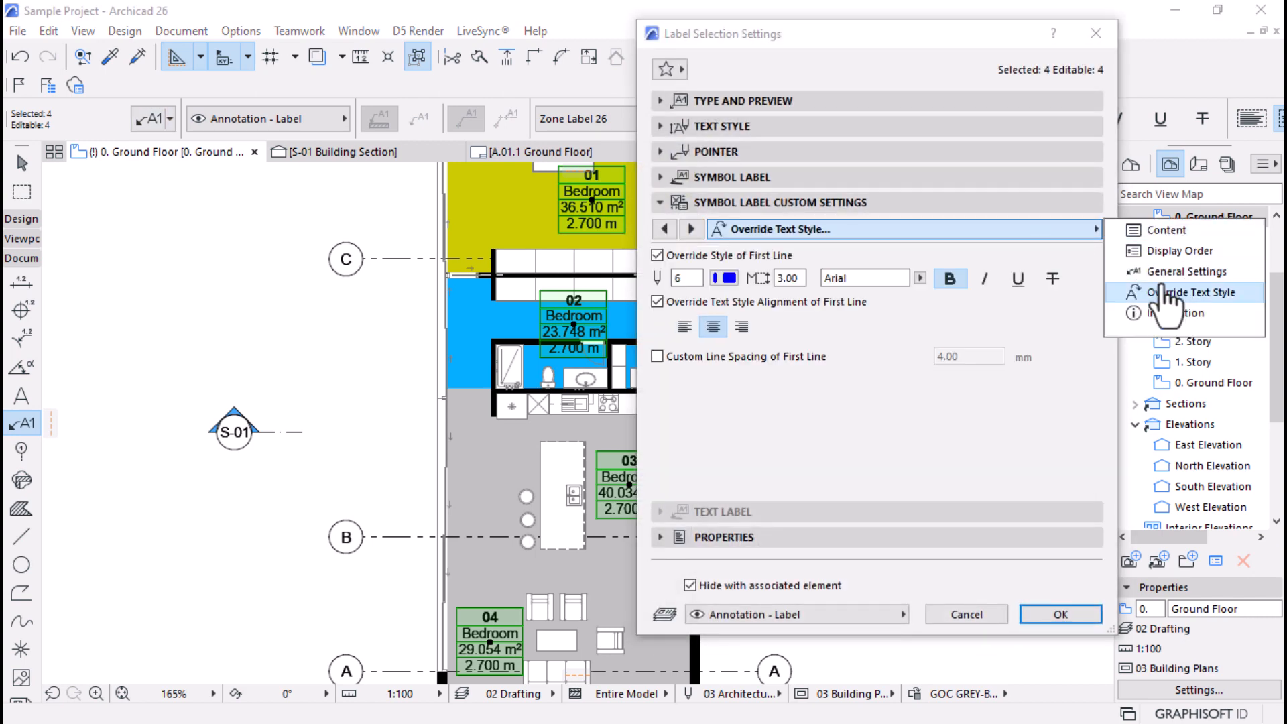
left_click(1168, 272)
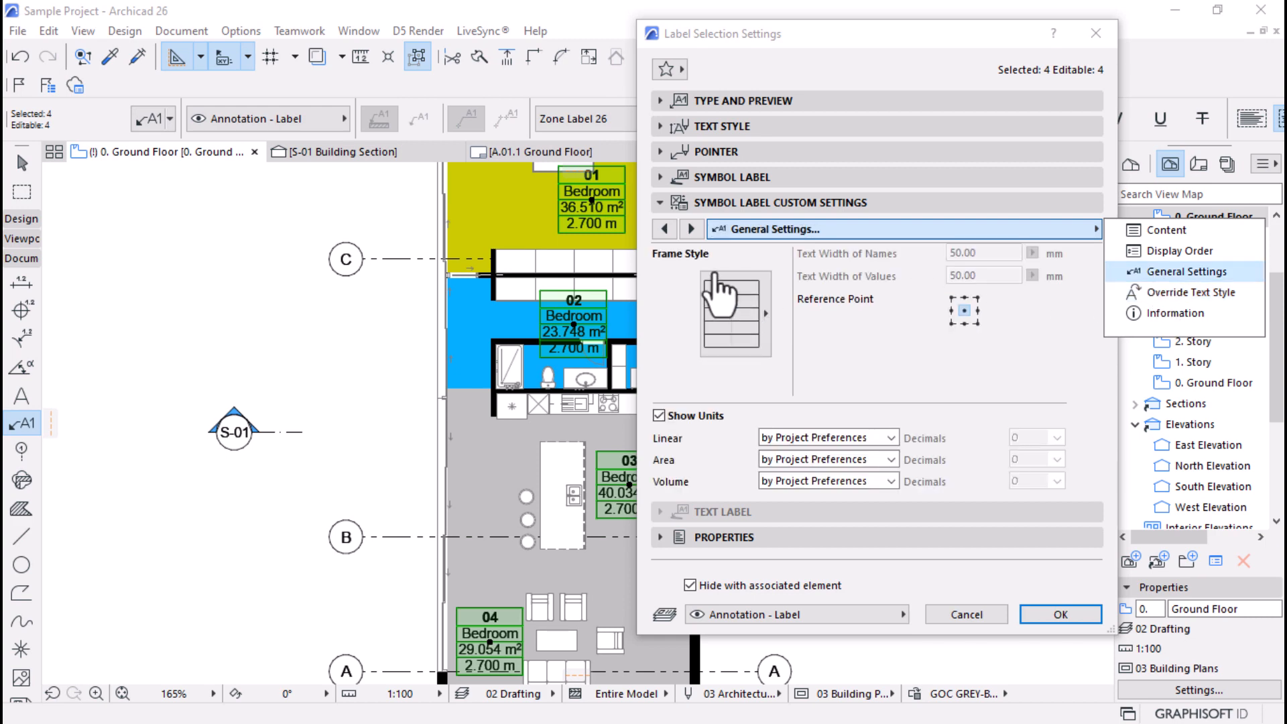
left_click(735, 303)
left_click(741, 322)
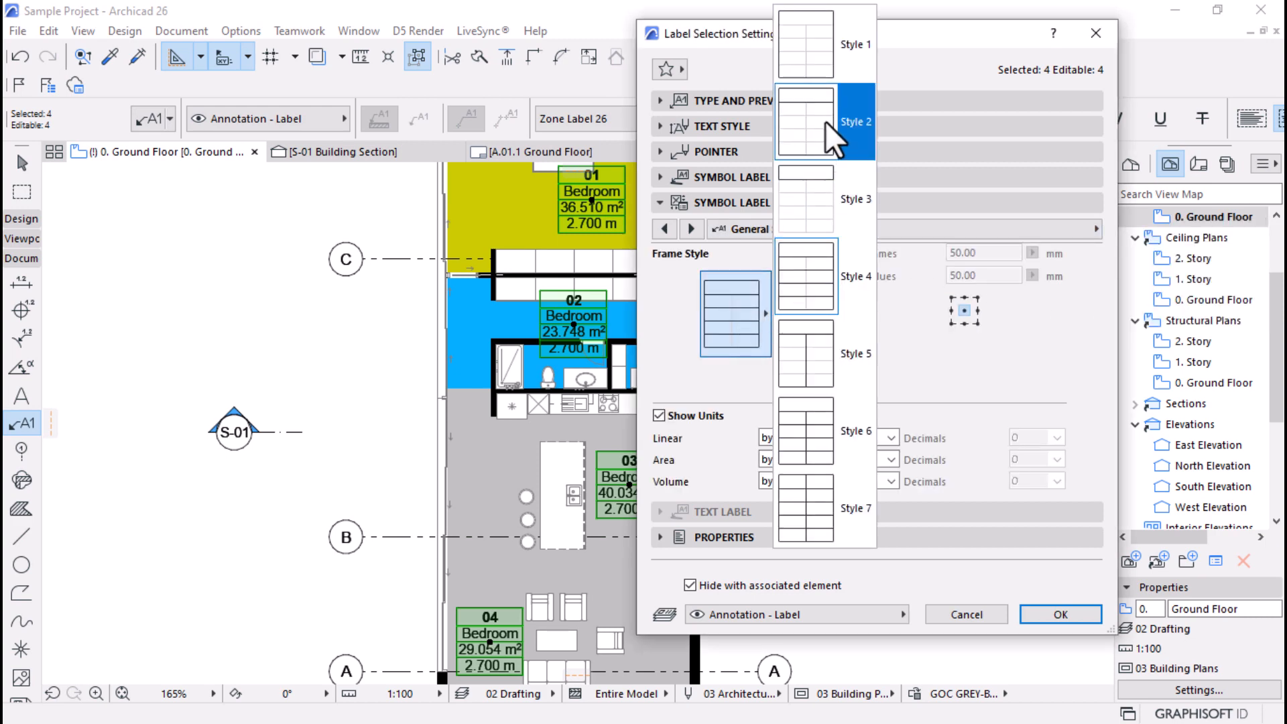
left_click(856, 51)
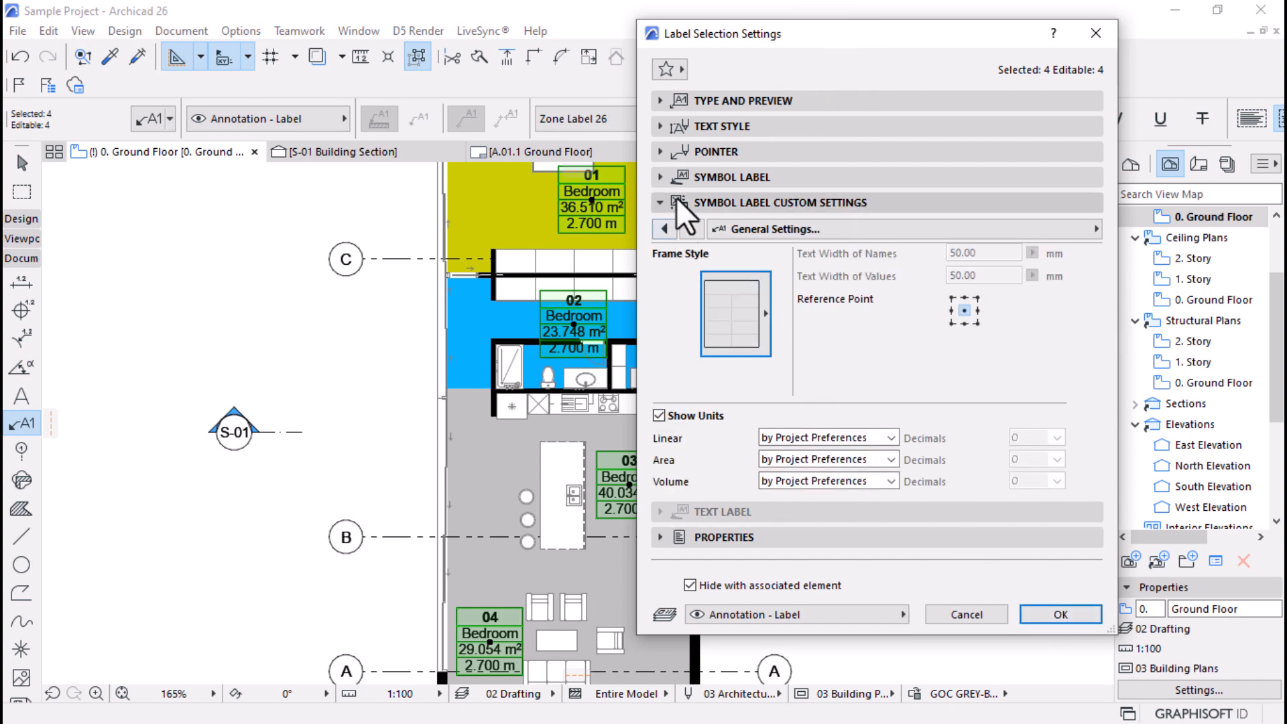
Step: Check the text style options of the selected zone labels, including the frame, and apply the label settings
left_click(662, 127)
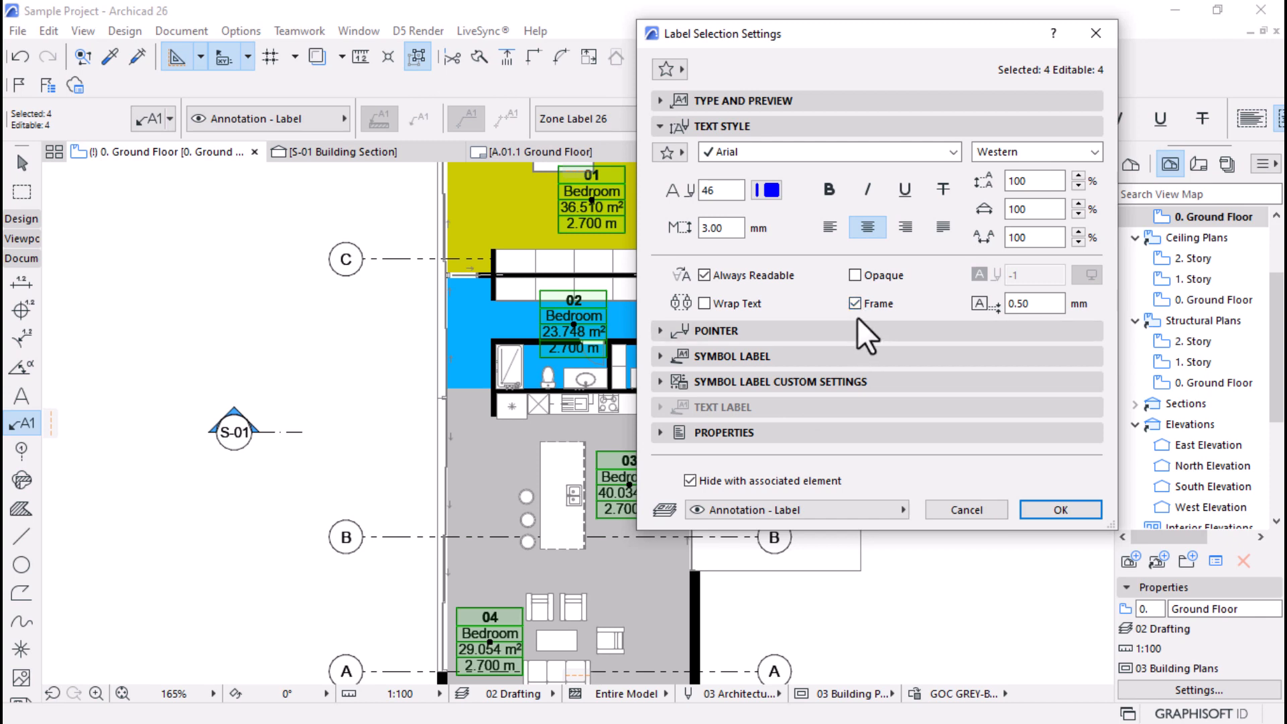
left_click(1046, 510)
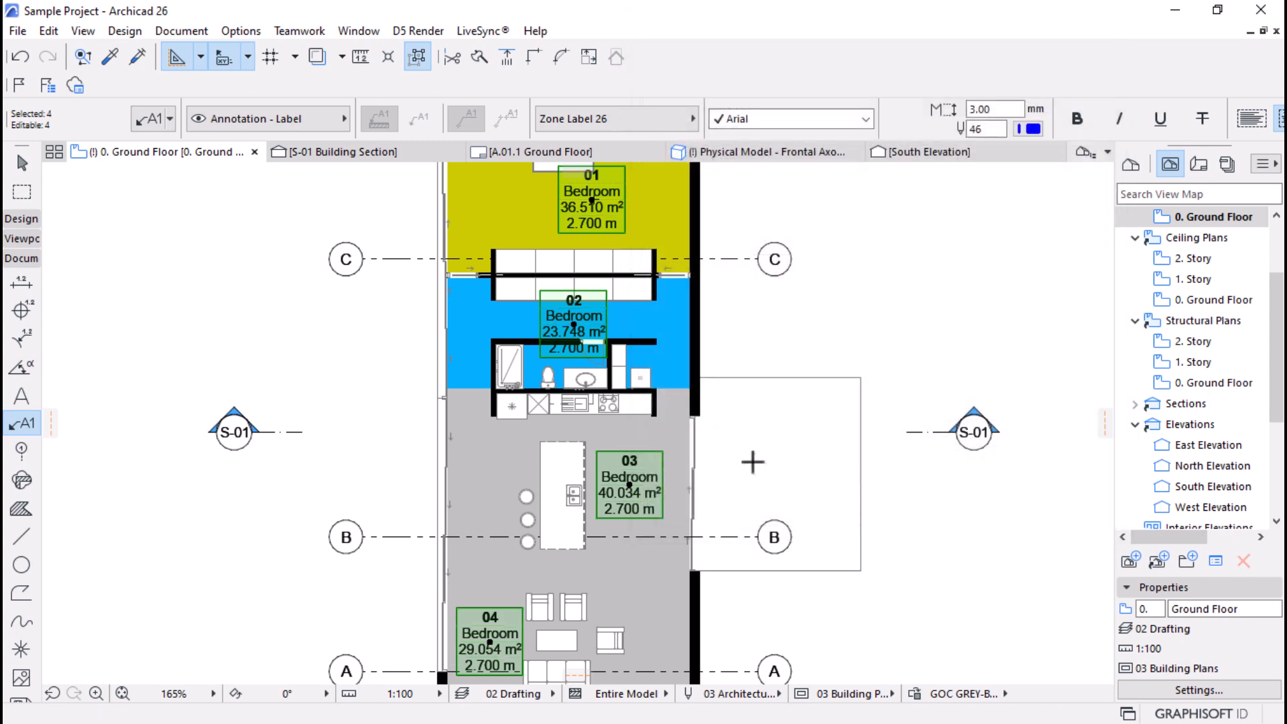
scroll(635, 315, "down", 3)
scroll(612, 248, "up", 2)
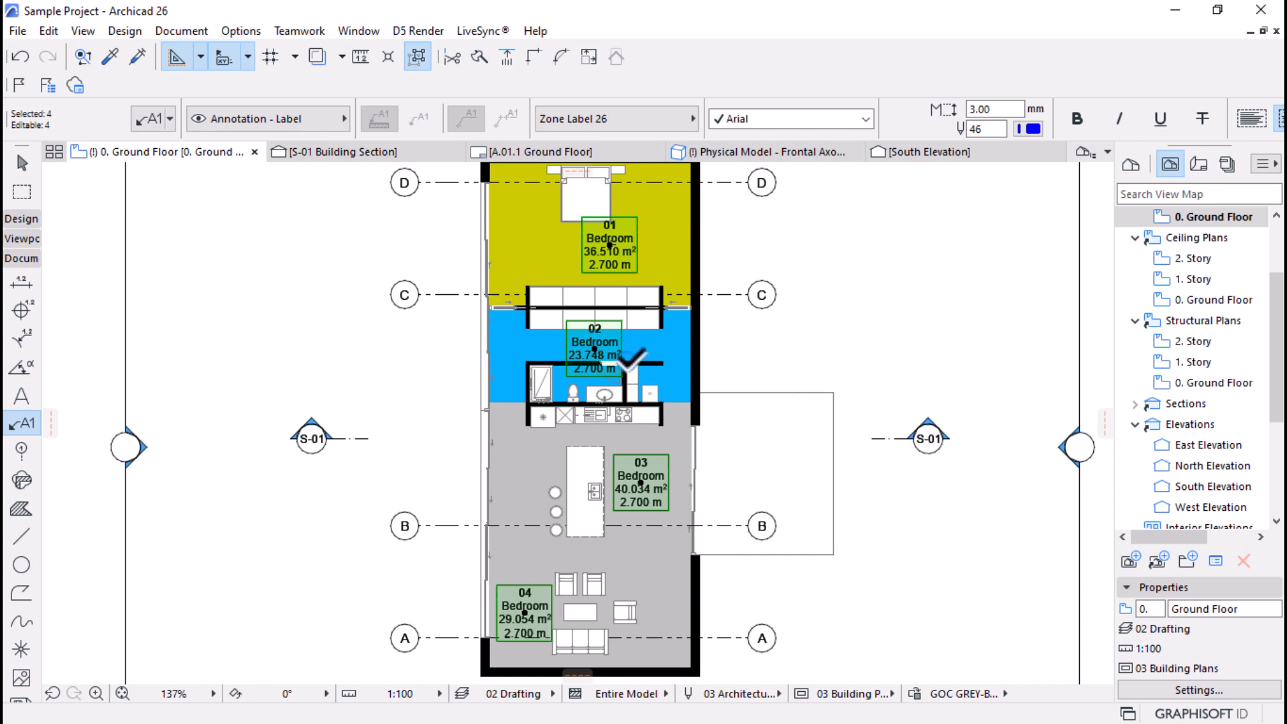
Step: Review the Content options of the selected zone labels, from dimensions to zone information, and leave the label settings without applying changes
left_click(630, 362)
scroll(633, 442, "up", 1)
scroll(633, 442, "down", 2)
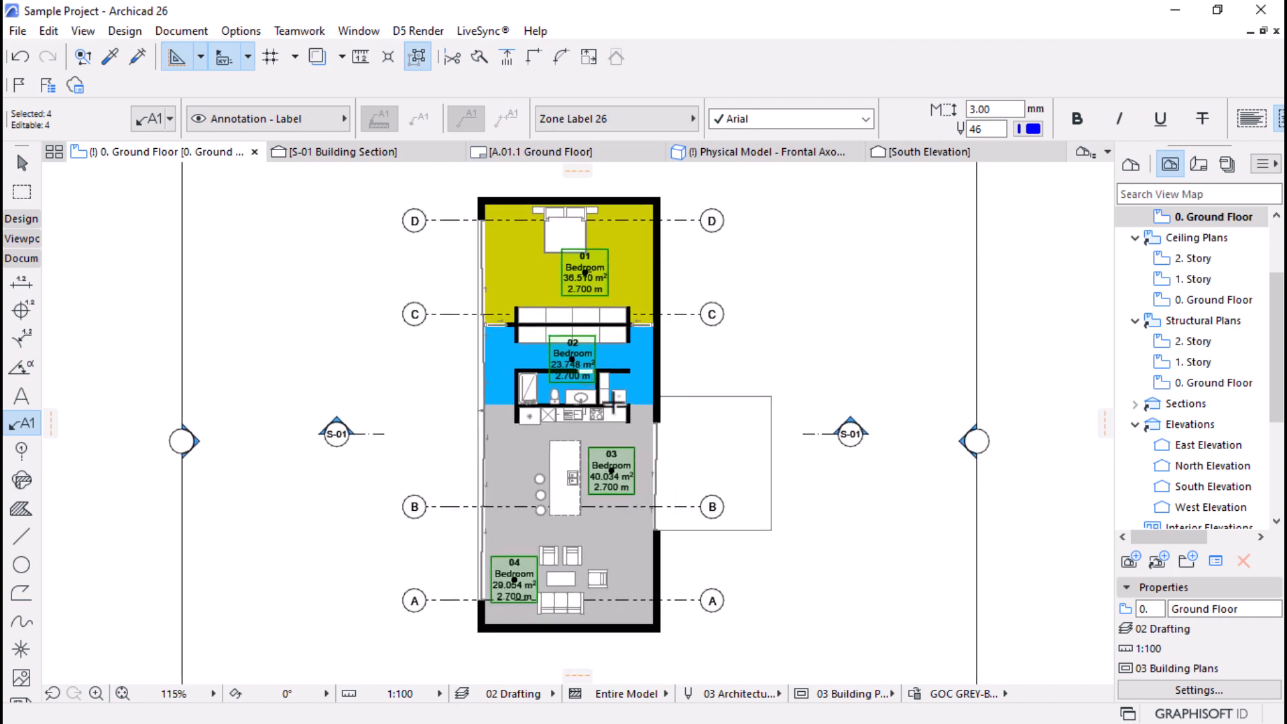
scroll(640, 492, "up", 4)
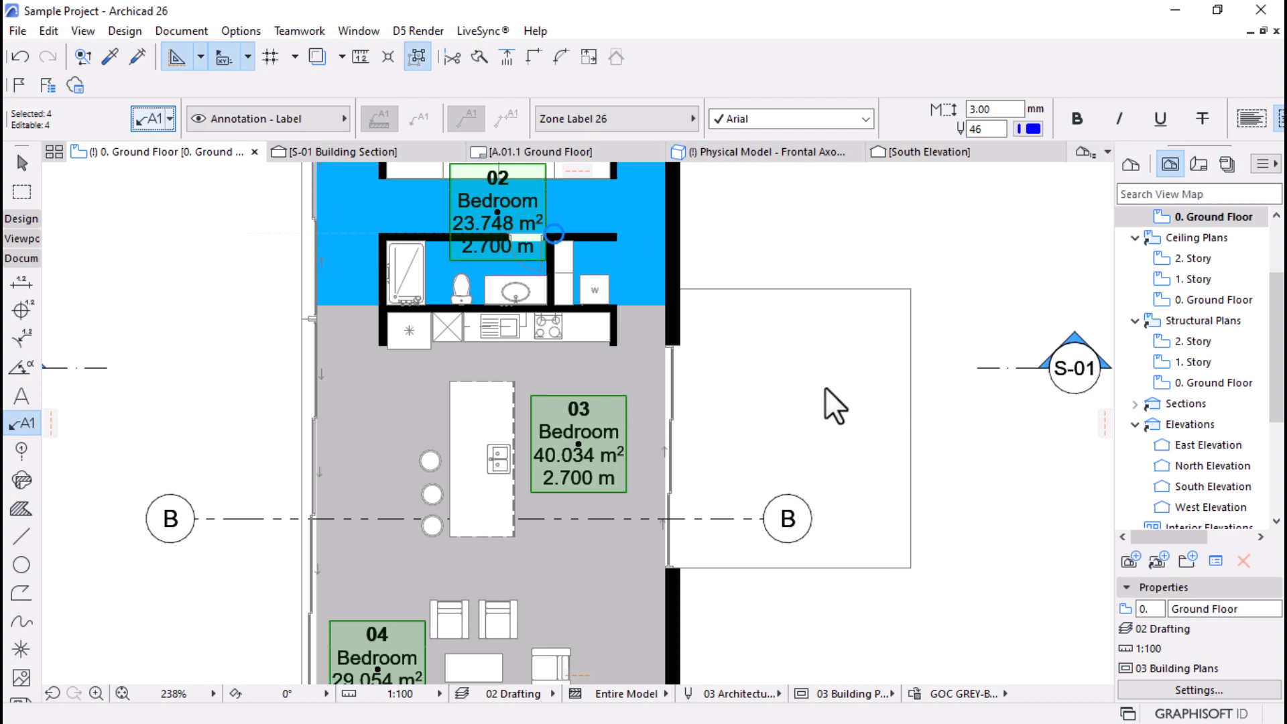
key("ctrl+t")
left_click(661, 382)
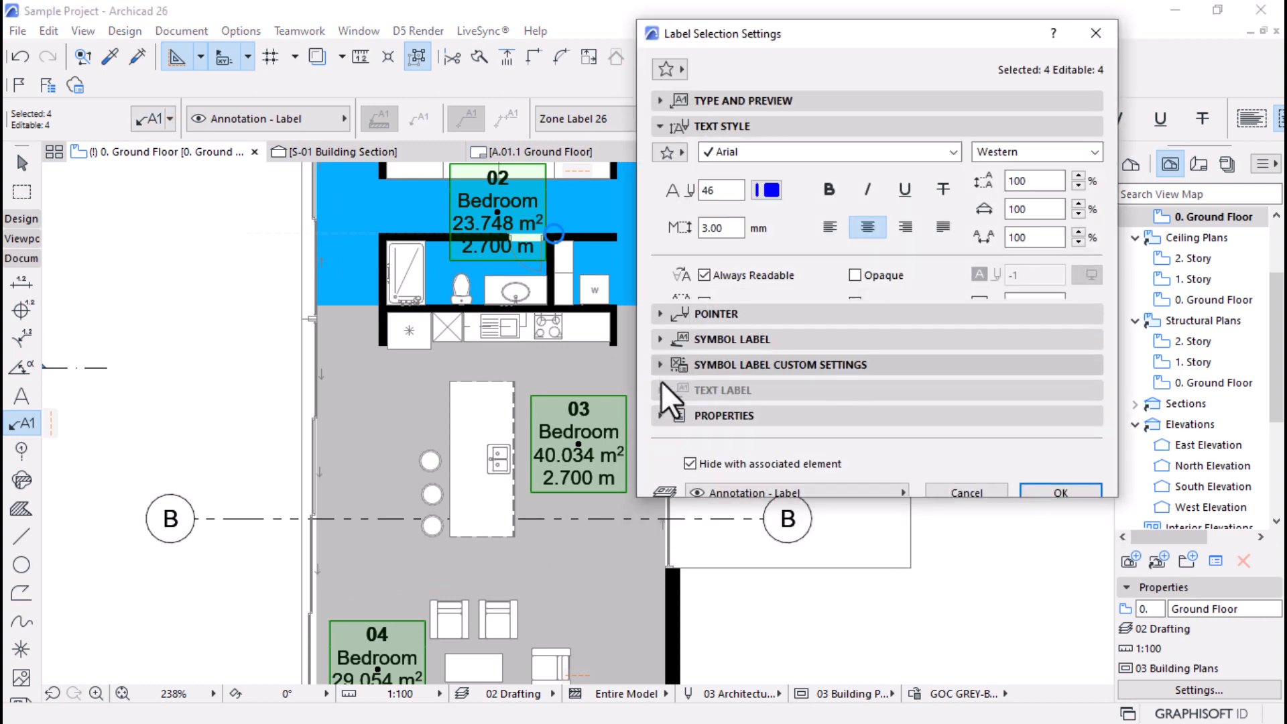
left_click(1071, 229)
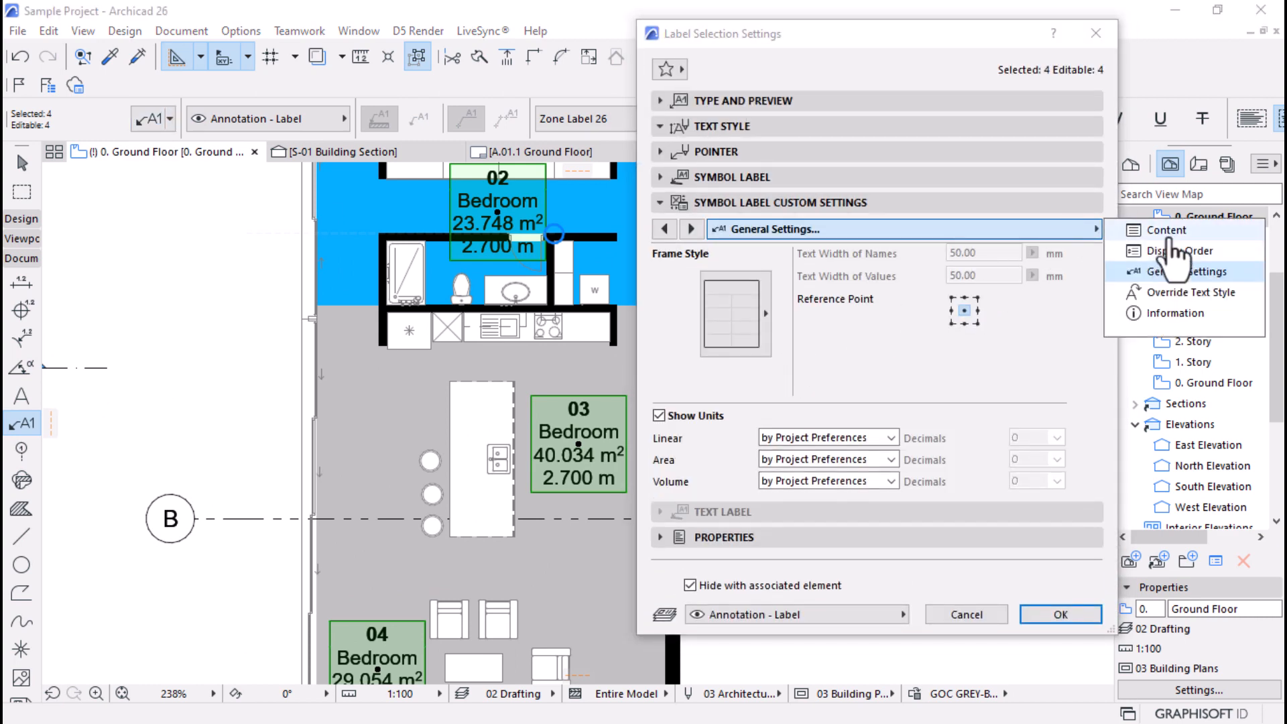
left_click(1166, 230)
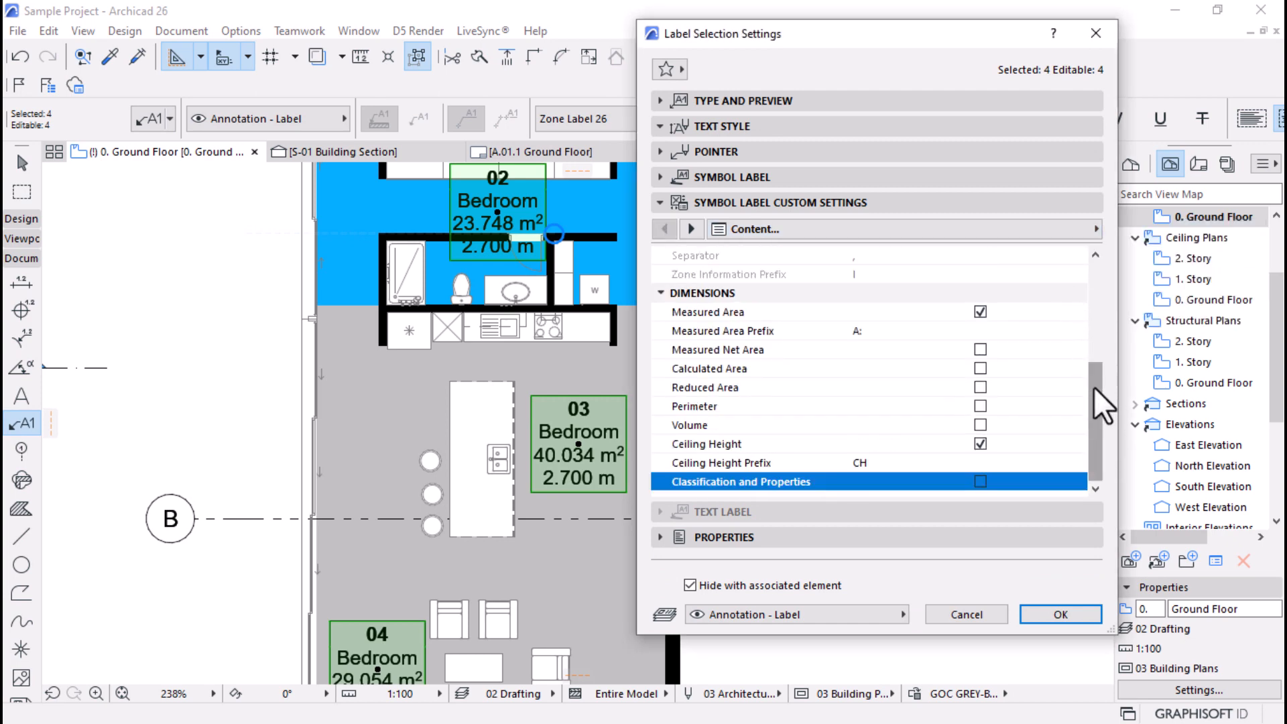
left_click_drag(1094, 388, 1083, 275)
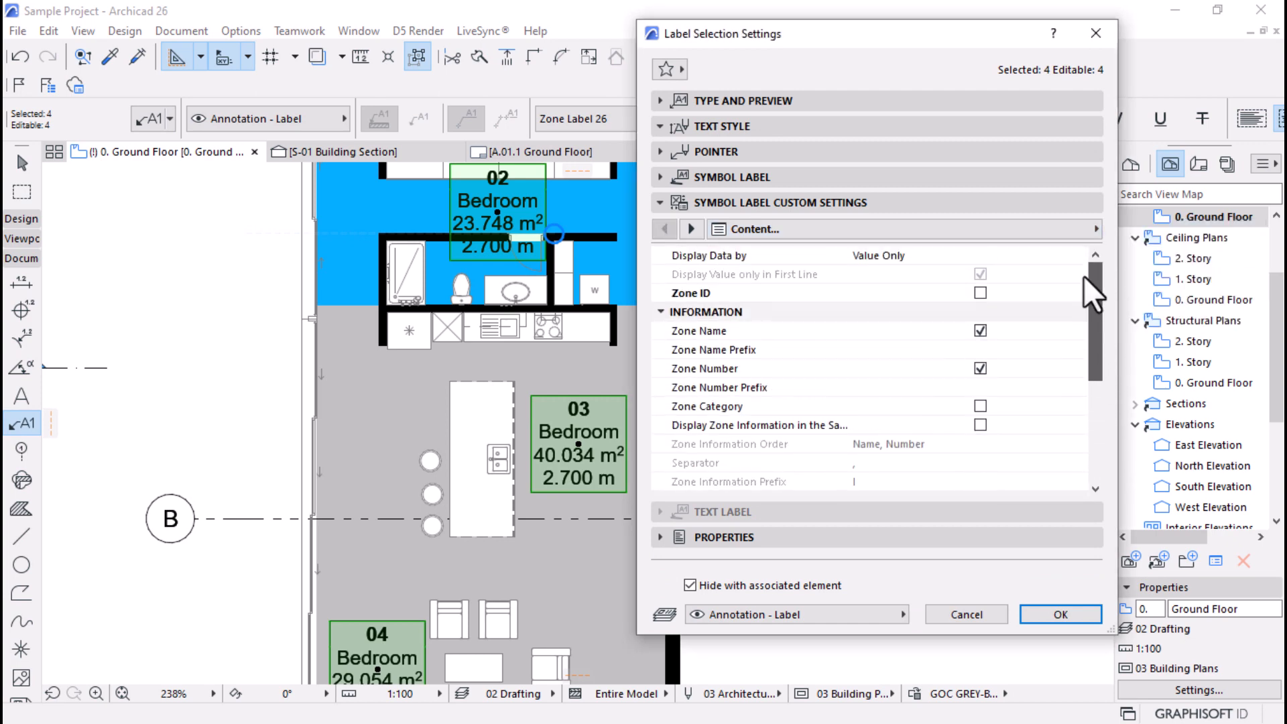
left_click(1083, 275)
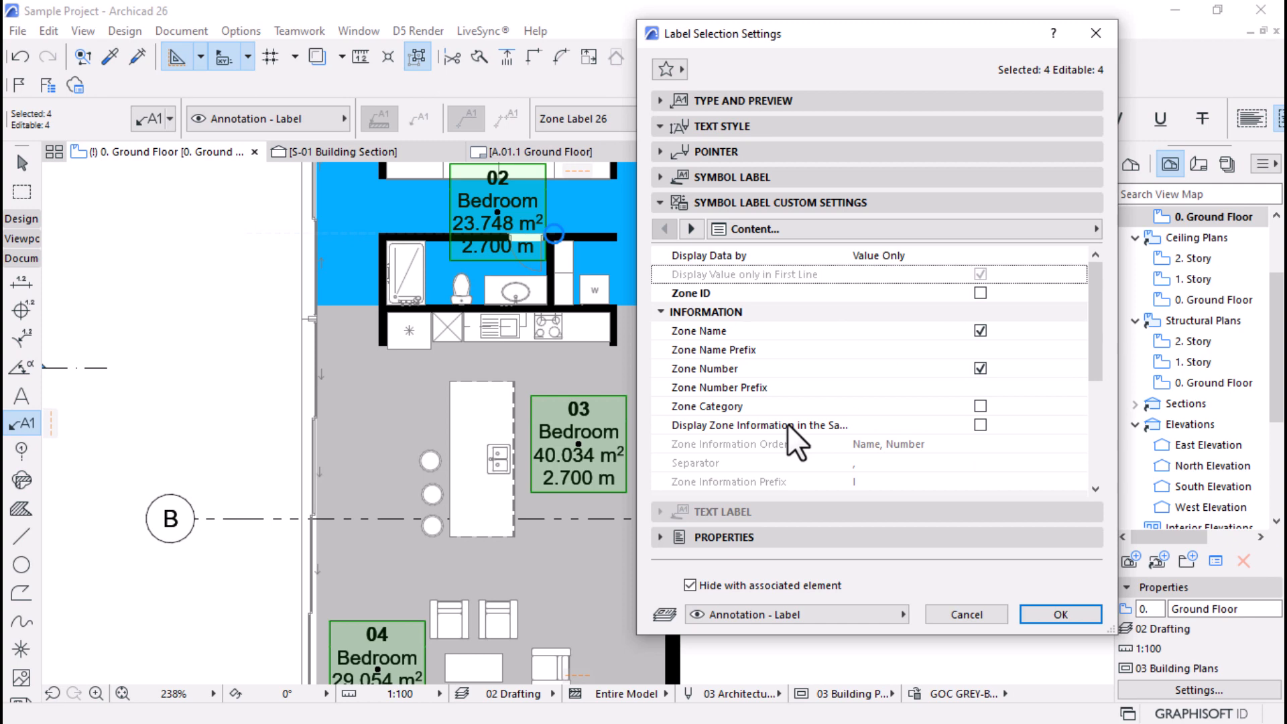
left_click(965, 615)
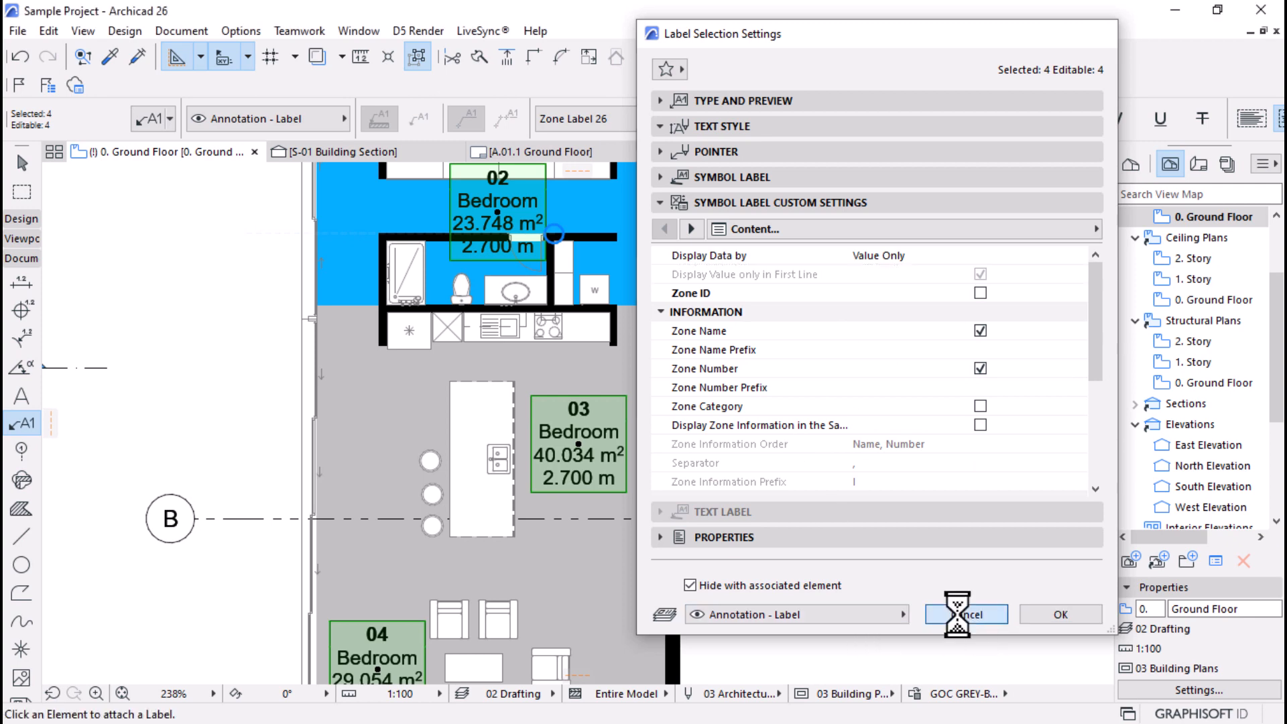
Step: Hide the layer of the selected zone labels on the ground floor plan
scroll(567, 381, "down", 3)
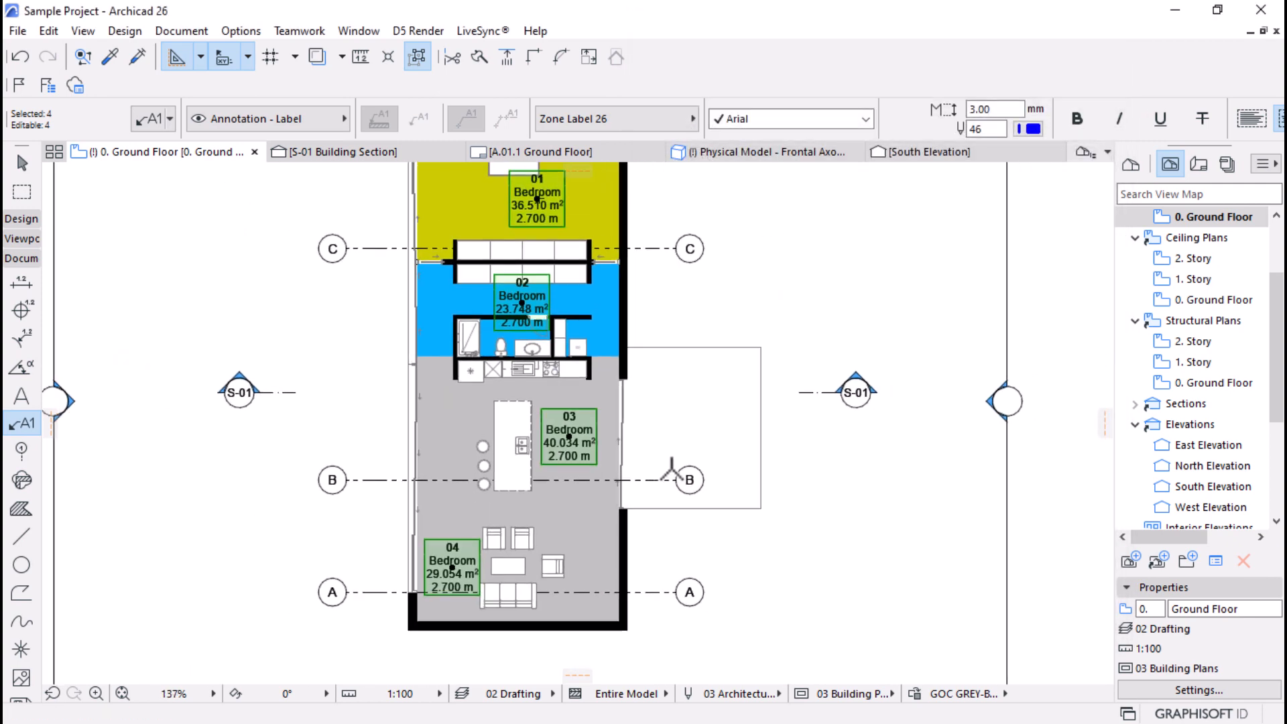
right_click(244, 261)
mouse_move(336, 473)
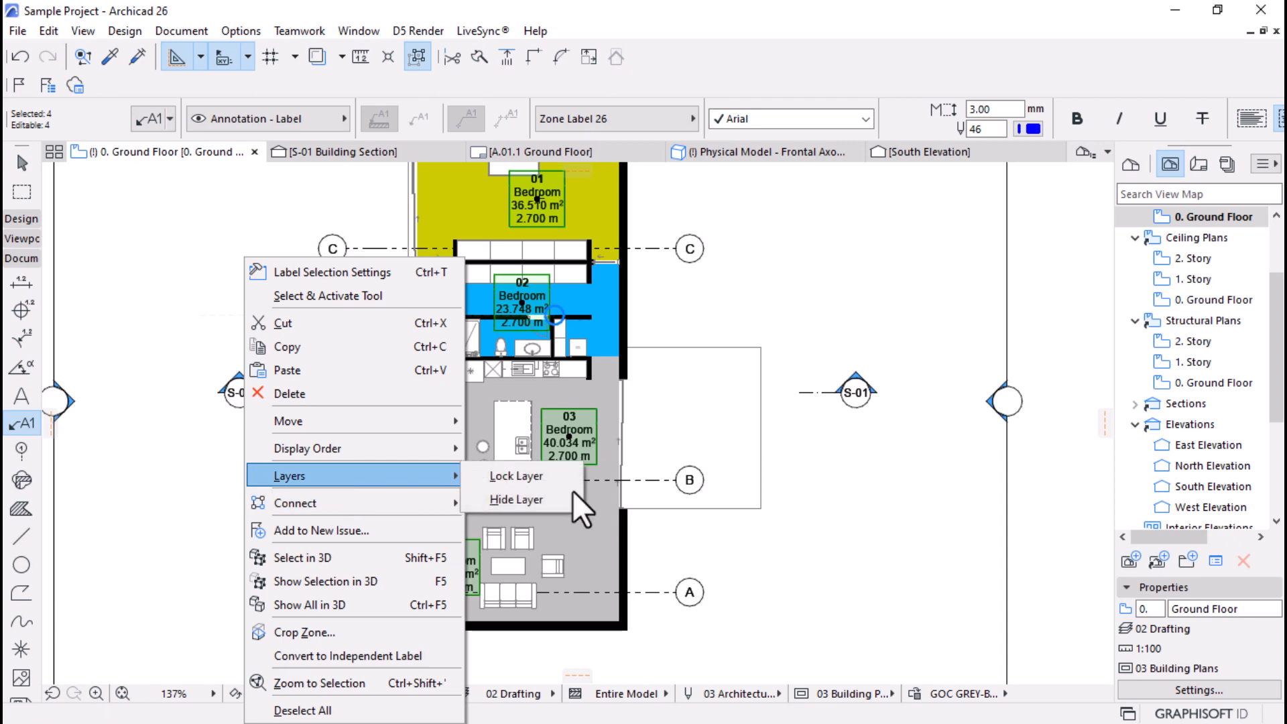
left_click(515, 498)
scroll(597, 413, "down", 3)
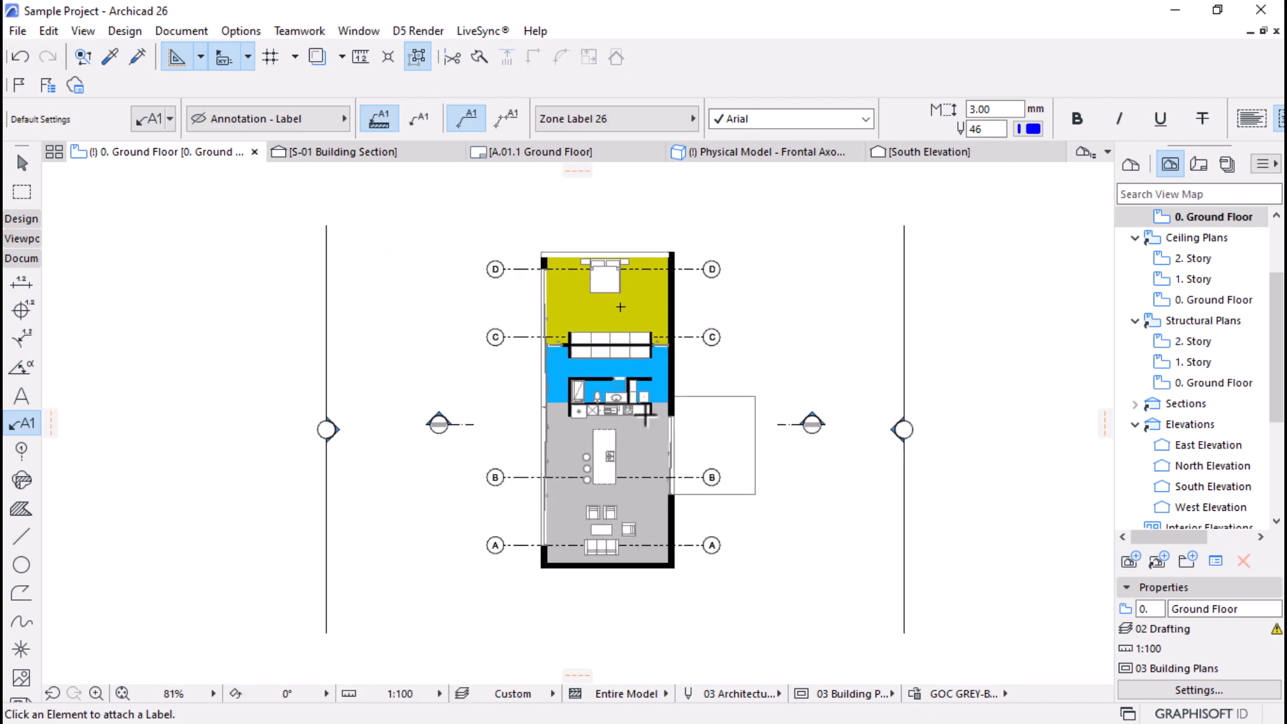
scroll(565, 338, "up", 1)
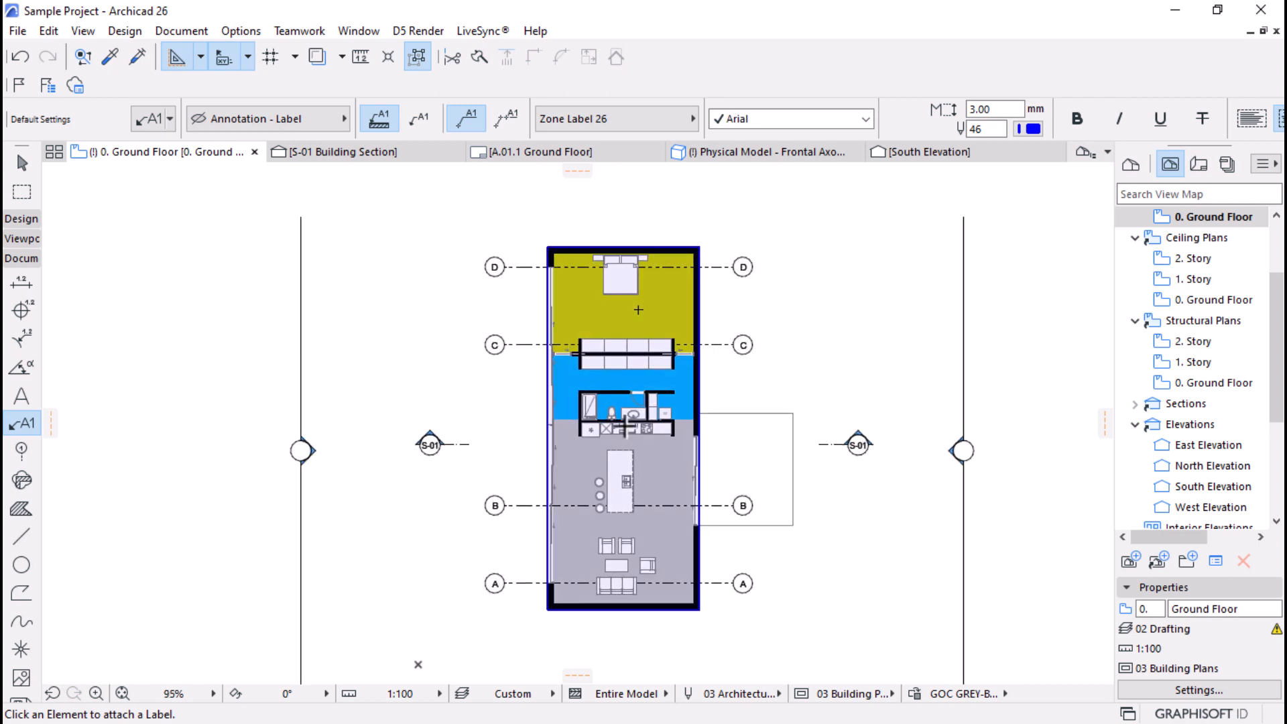
scroll(625, 488, "up", 2)
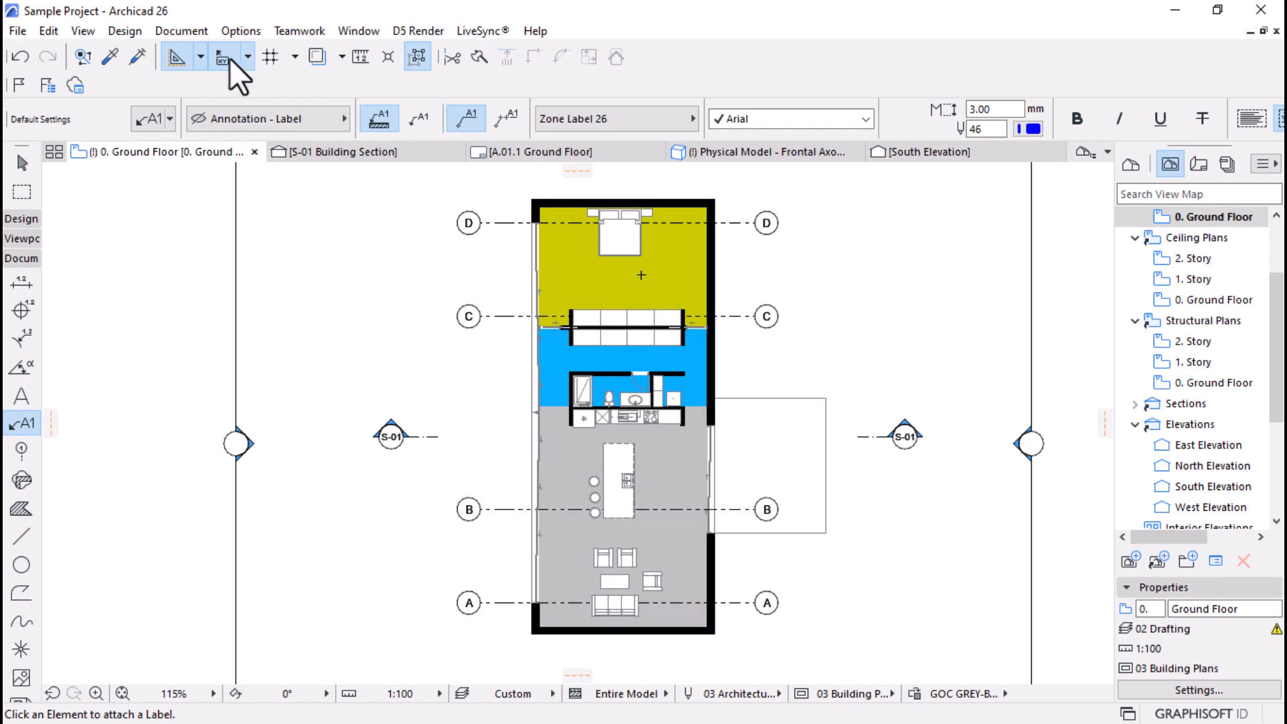
Step: Turn on Show Zone Stamps for the 02 Drafting model view option and apply that option to the floor plan
left_click(187, 35)
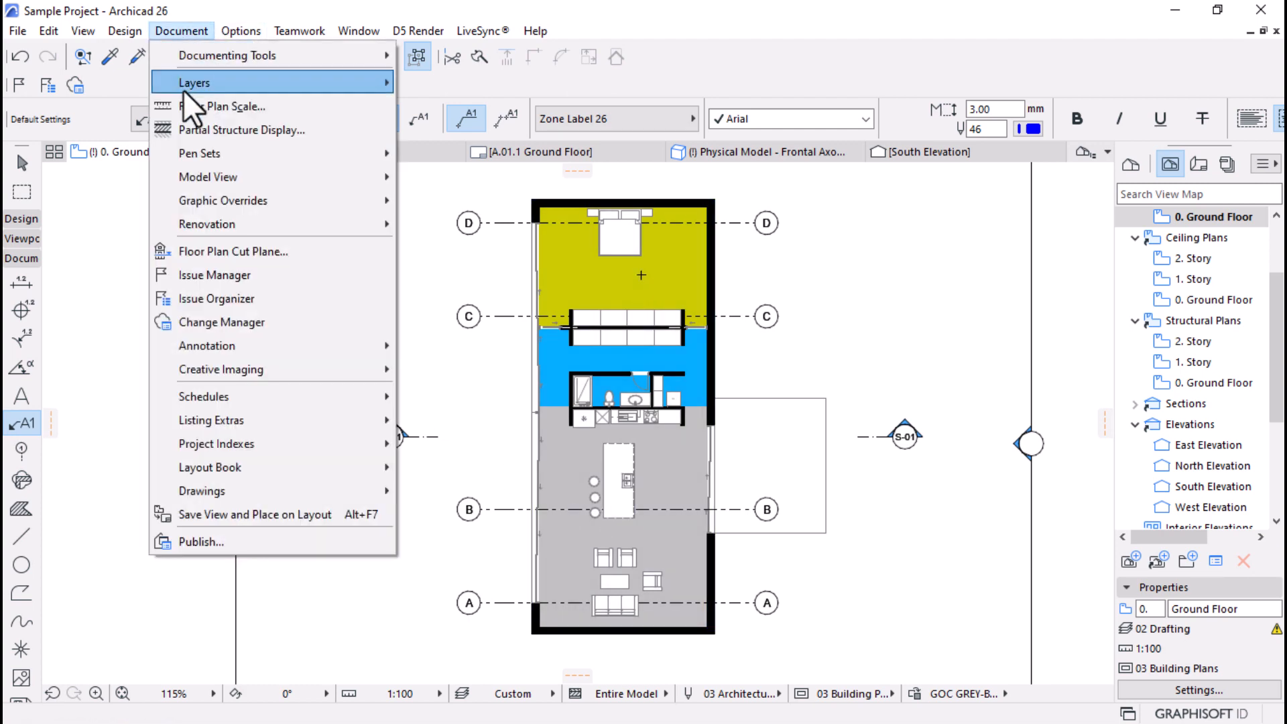
mouse_move(205, 178)
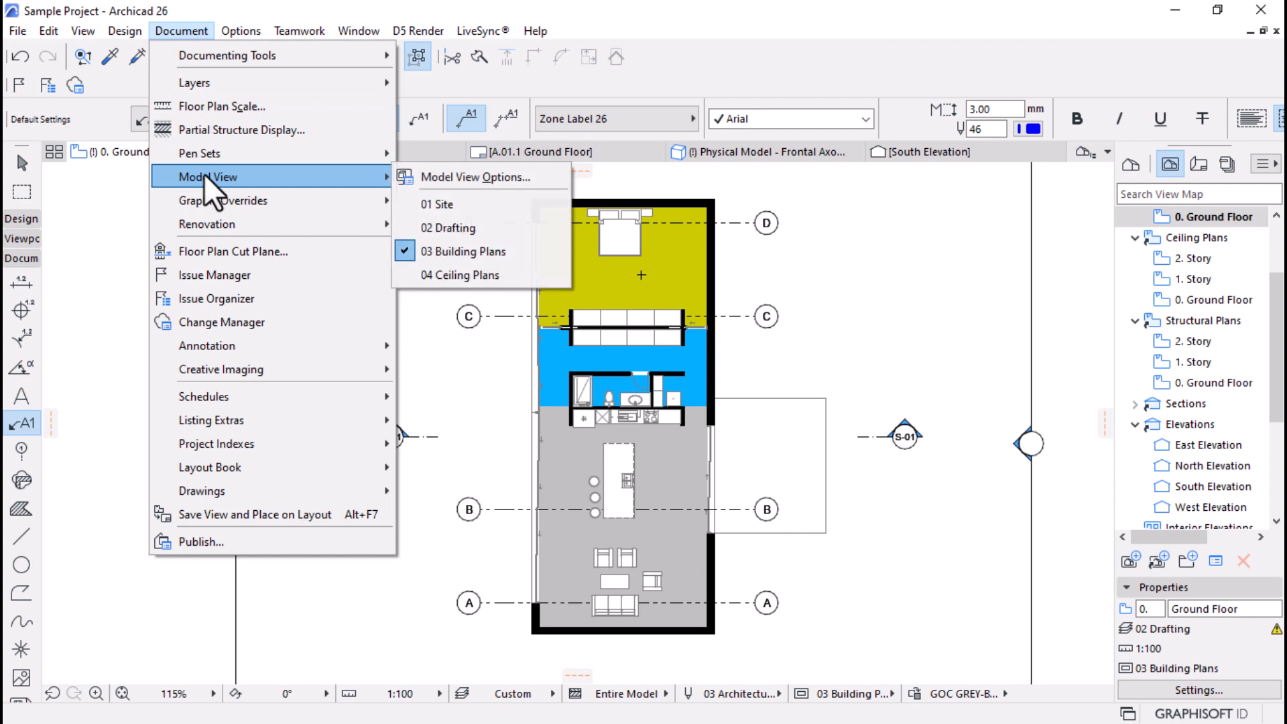
left_click(512, 177)
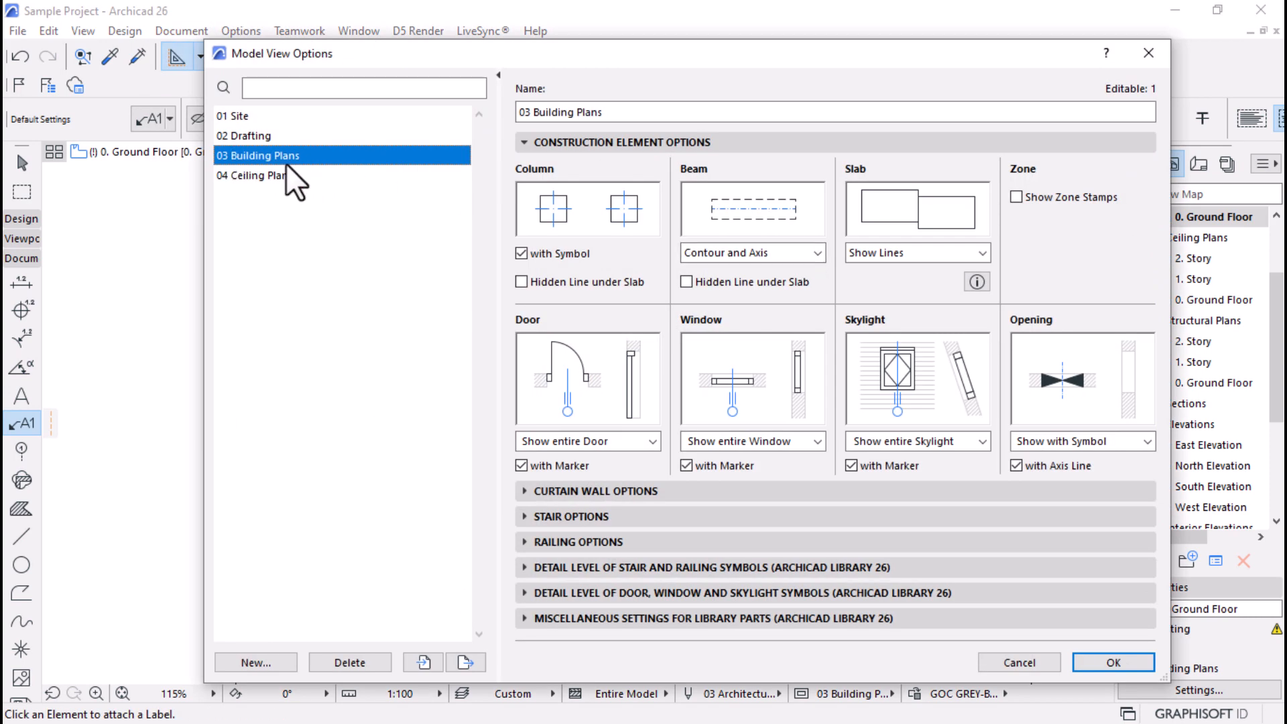
left_click(252, 139)
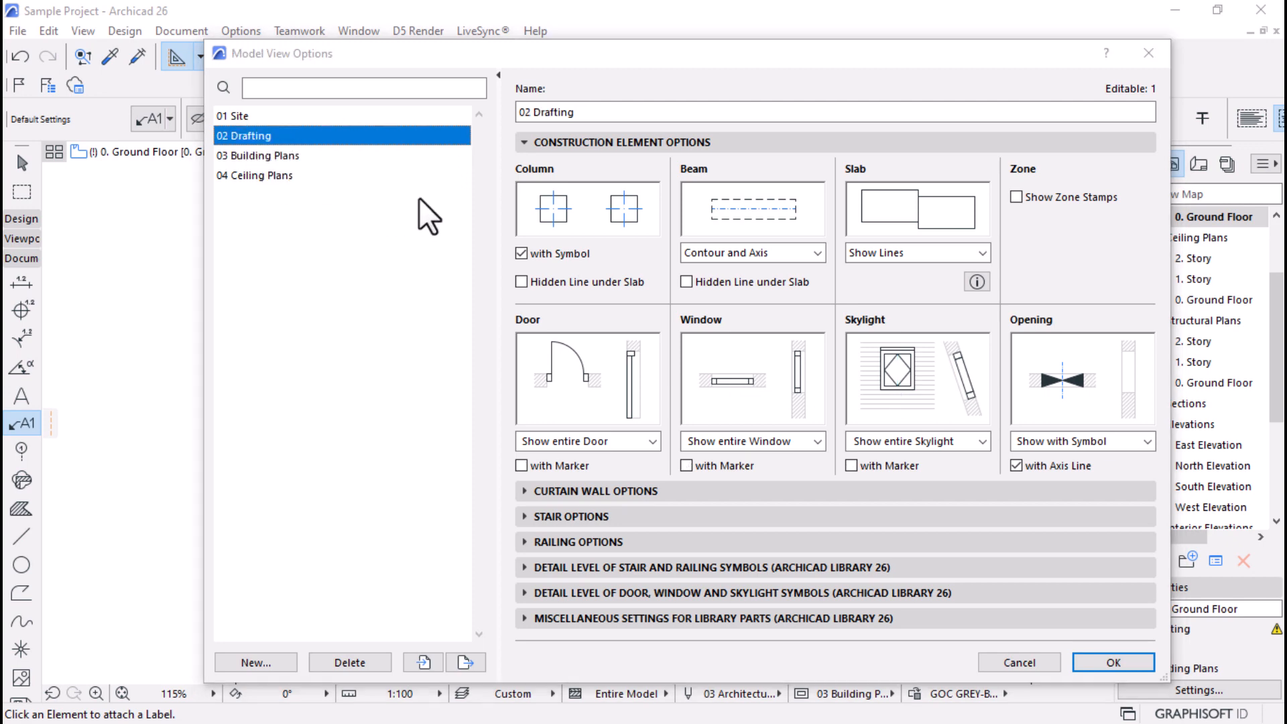
left_click(1017, 196)
left_click(1095, 664)
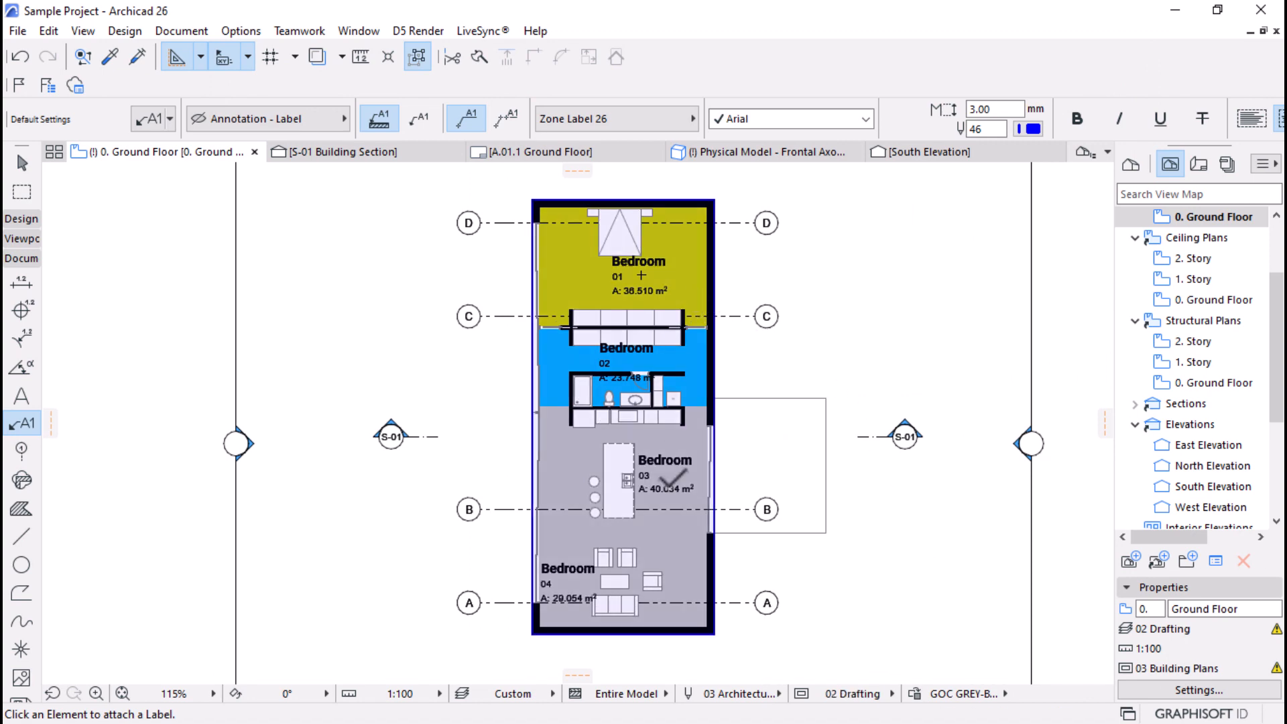
scroll(665, 521, "up", 2)
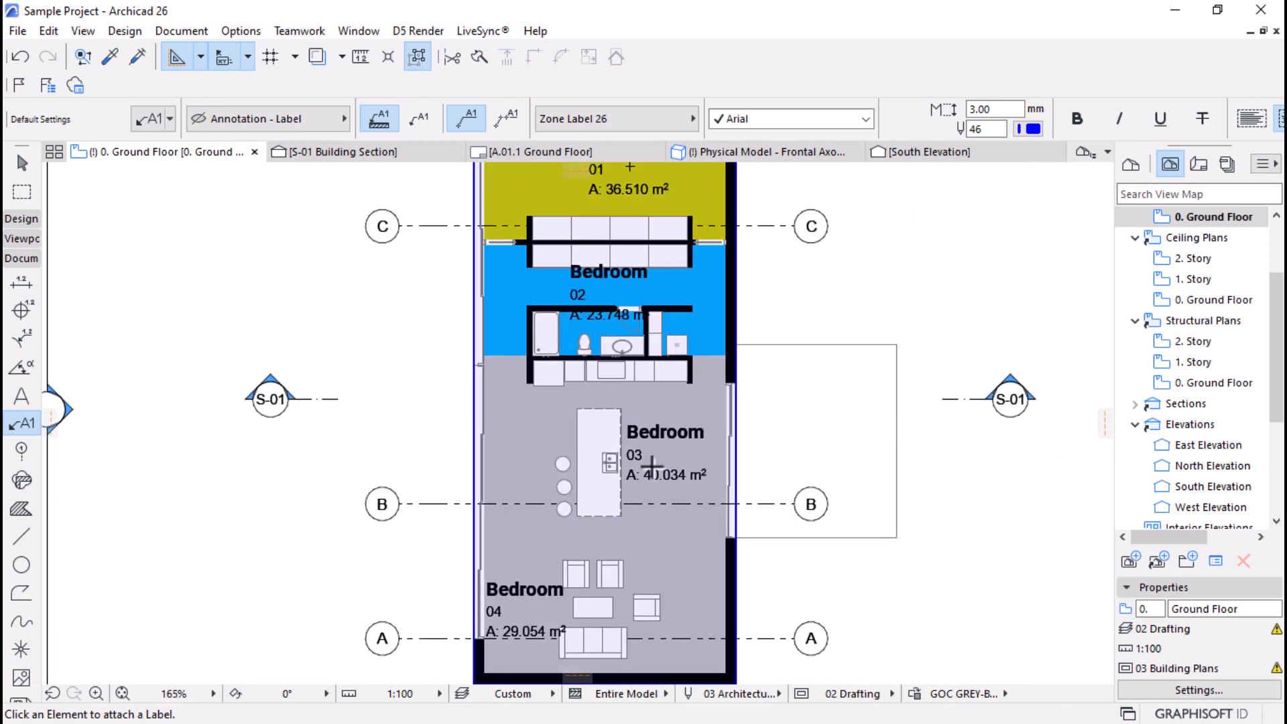
scroll(650, 464, "up", 1)
scroll(626, 399, "down", 2)
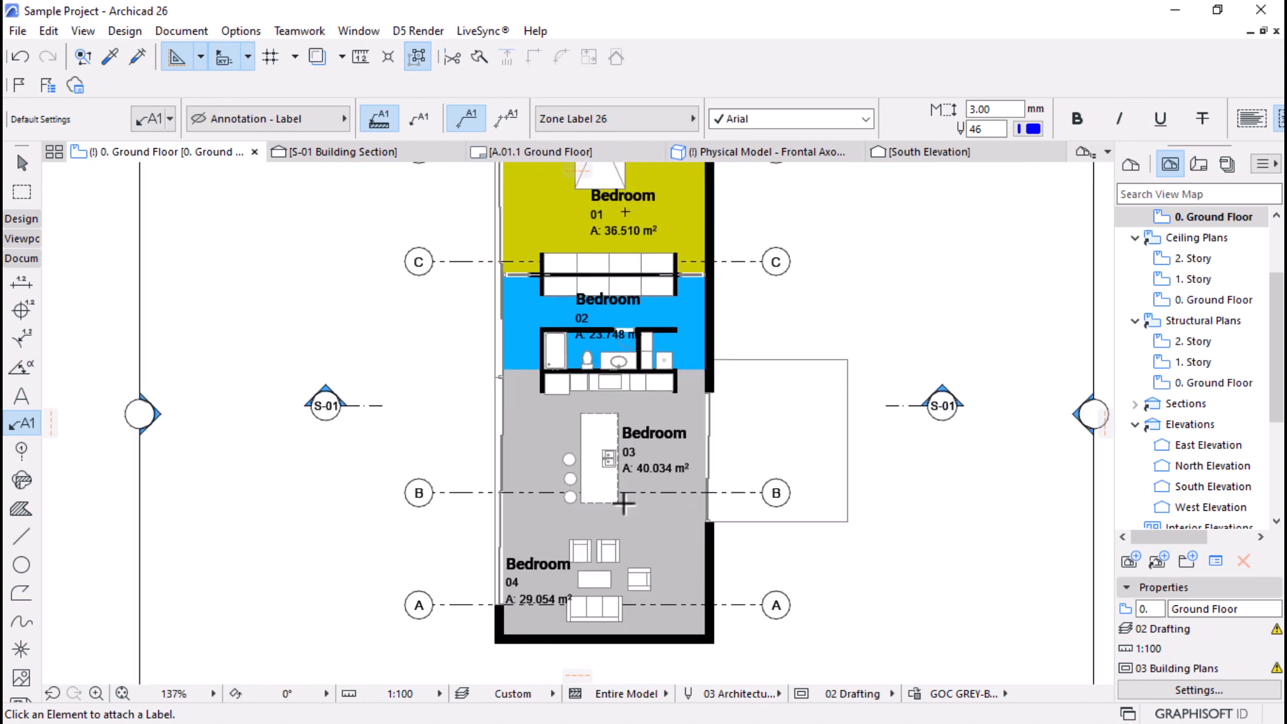
Step: Select all zones on the ground floor with the Zone tool and open their selection settings
left_click(21, 163)
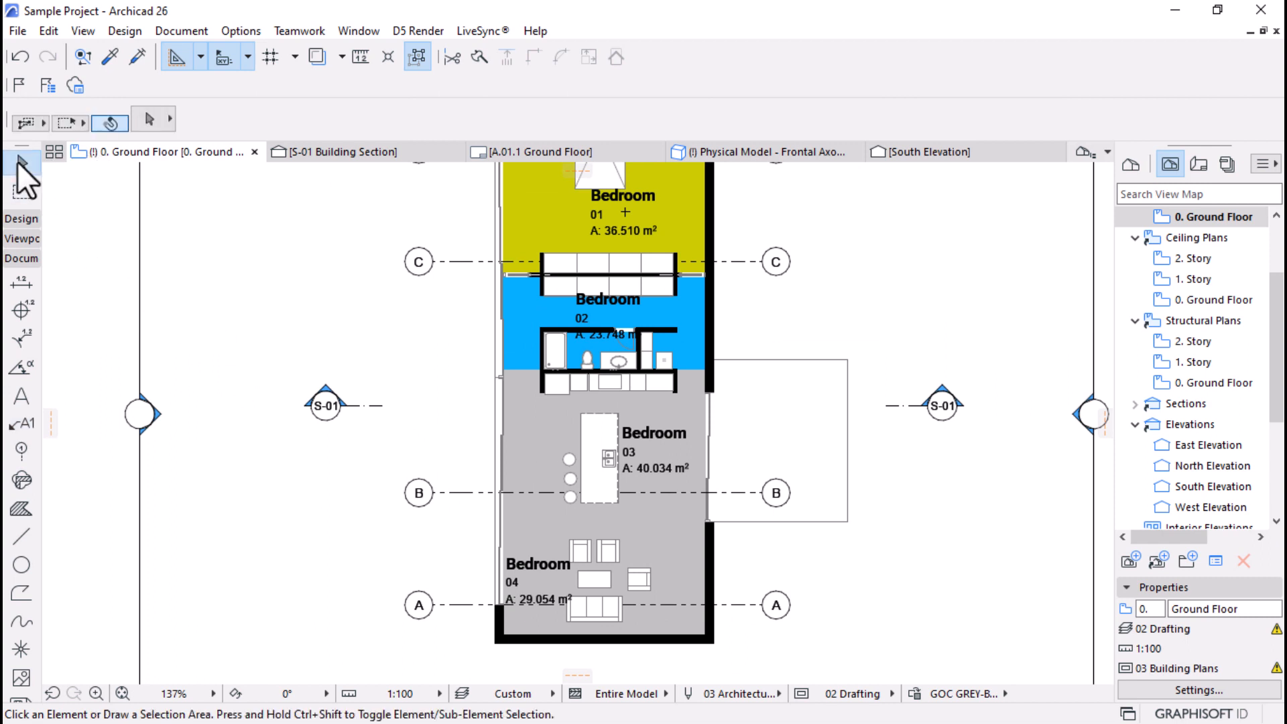
left_click(22, 218)
left_click(20, 533)
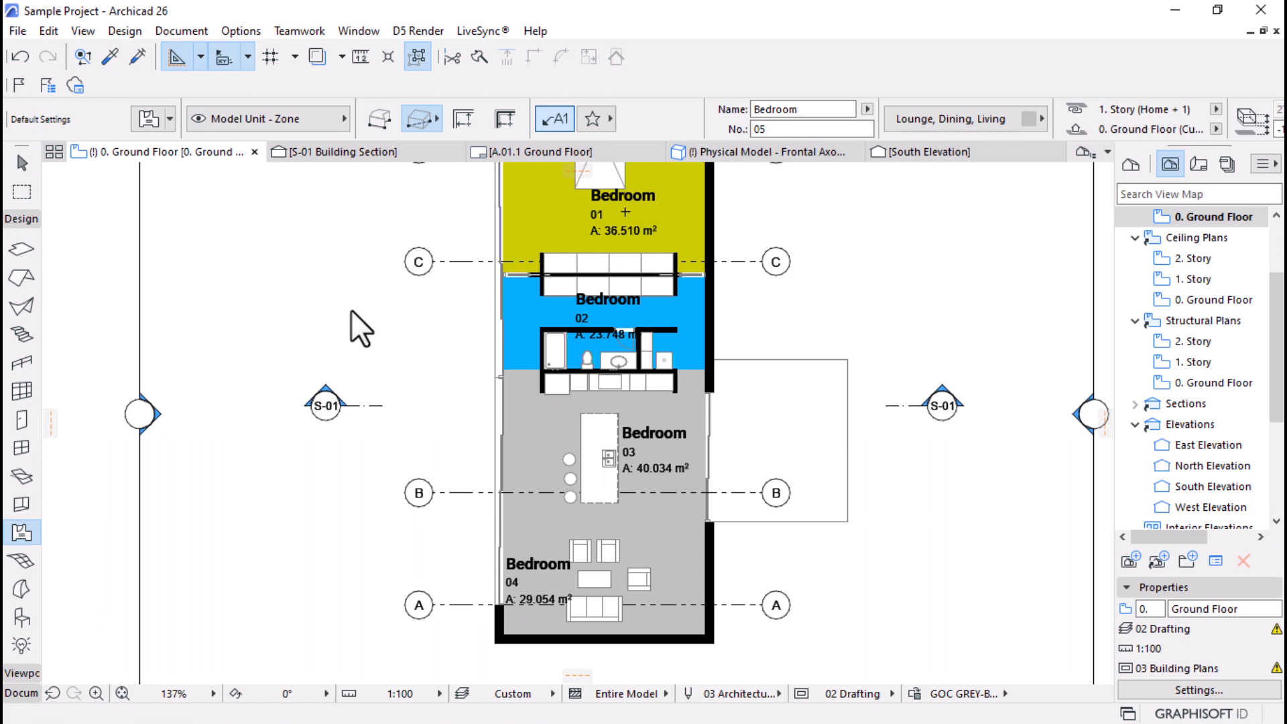
key("ctrl+a")
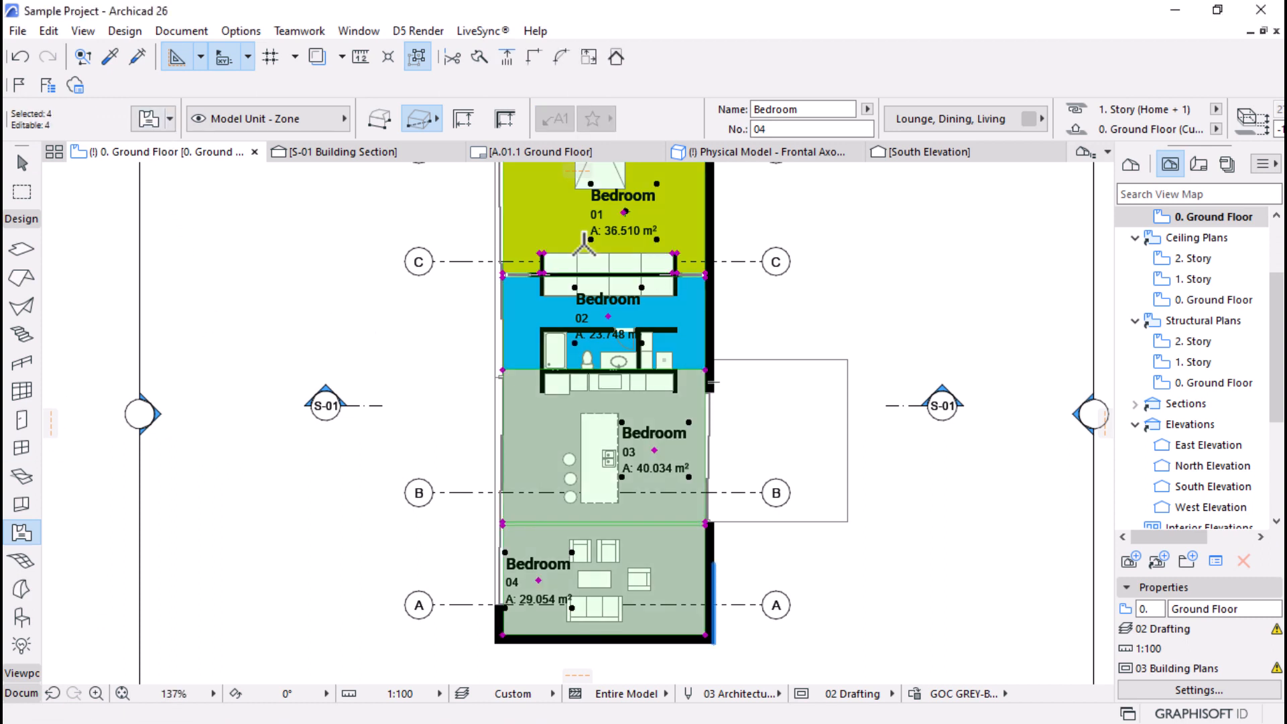
key("ctrl+t")
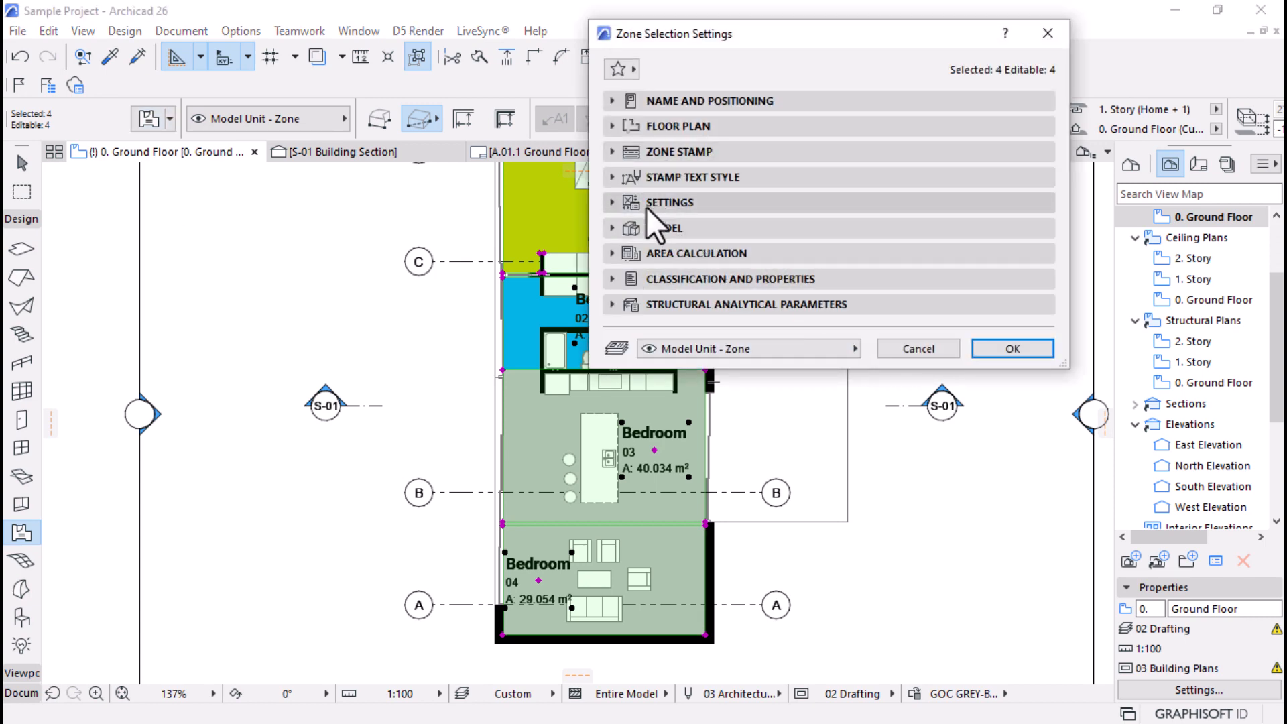
Step: Examine the zone stamp's content and appearance setting pages for the 1:50, 1:100 and 1:200 scales
left_click(612, 204)
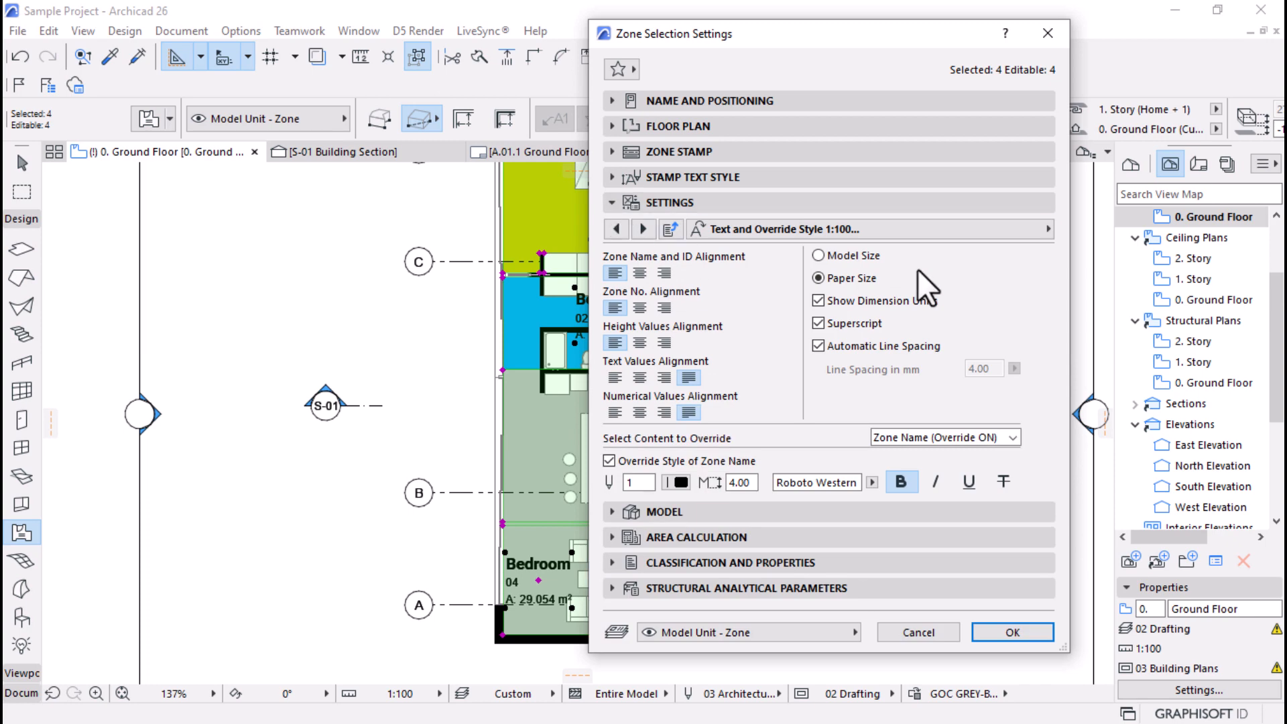
left_click(1030, 231)
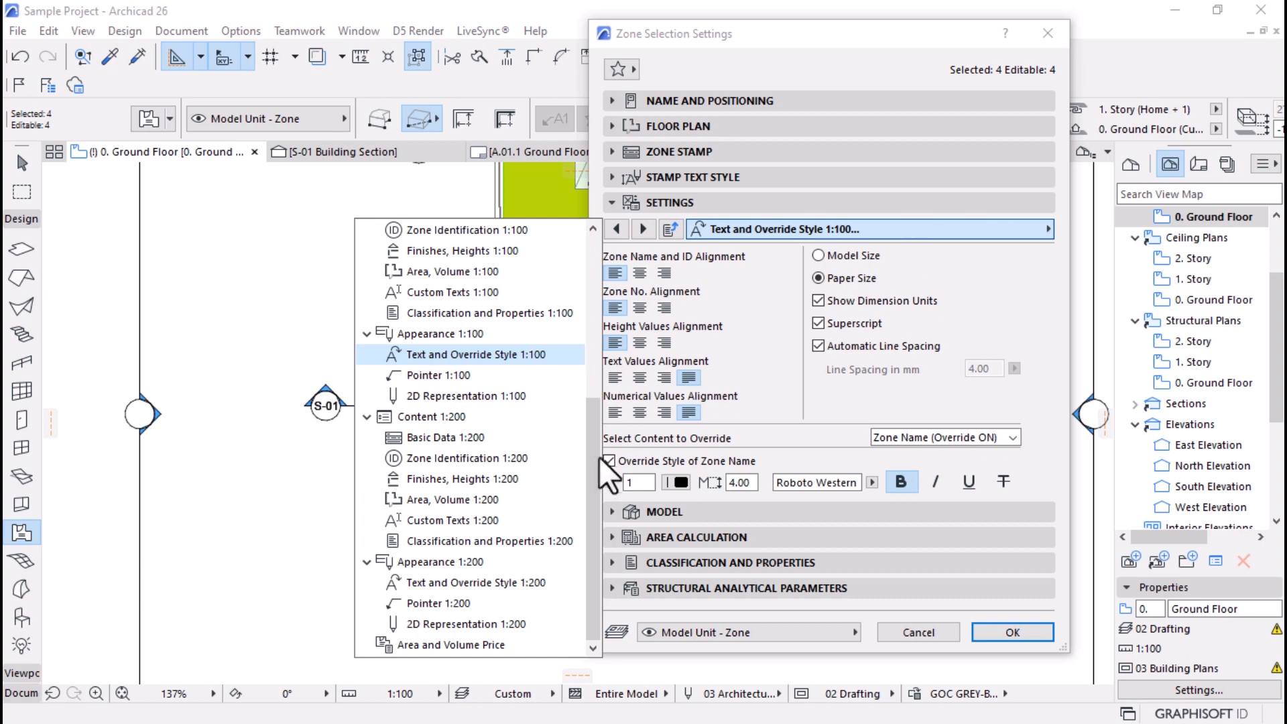
left_click_drag(591, 472, 594, 300)
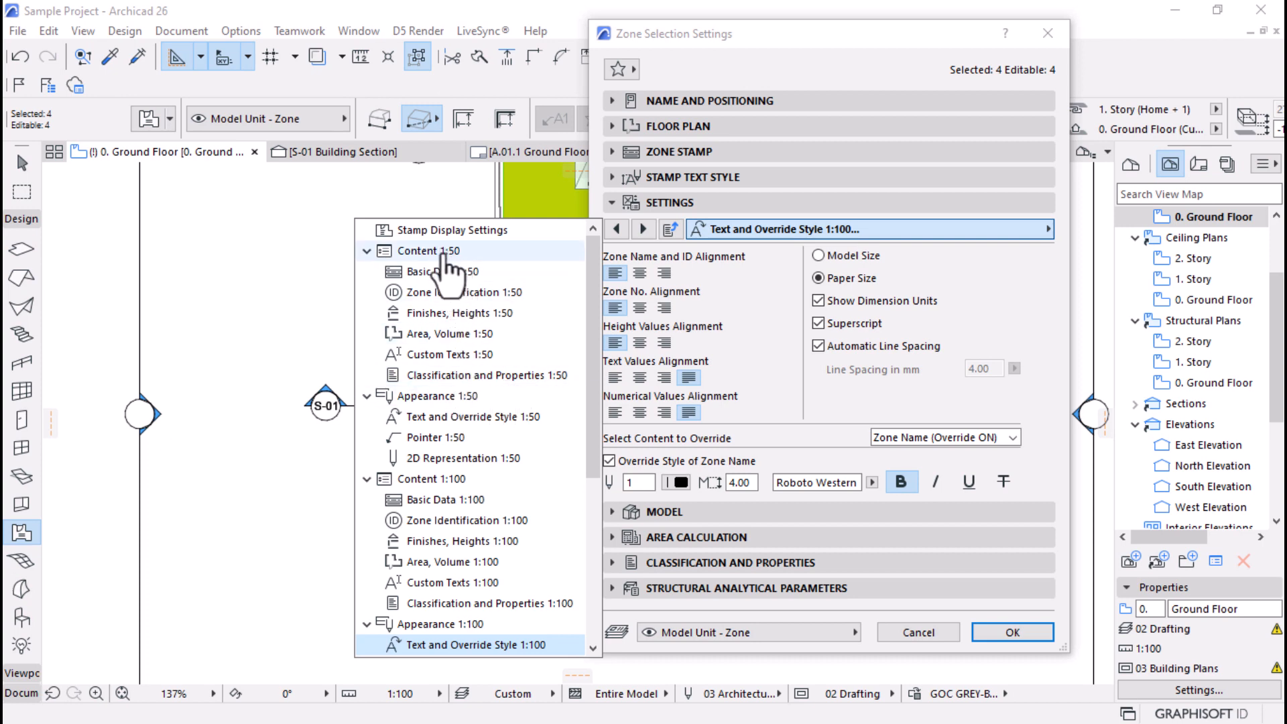
scroll(480, 315, "down", 3)
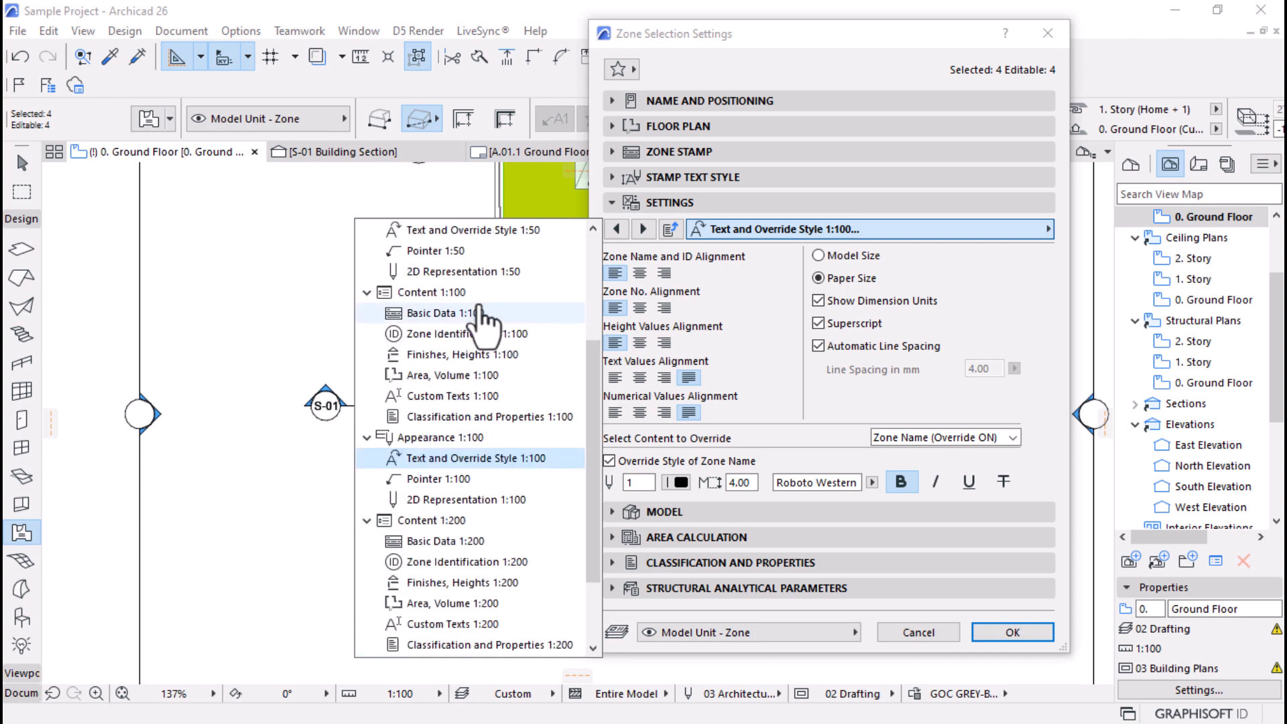
scroll(548, 503, "down", 2)
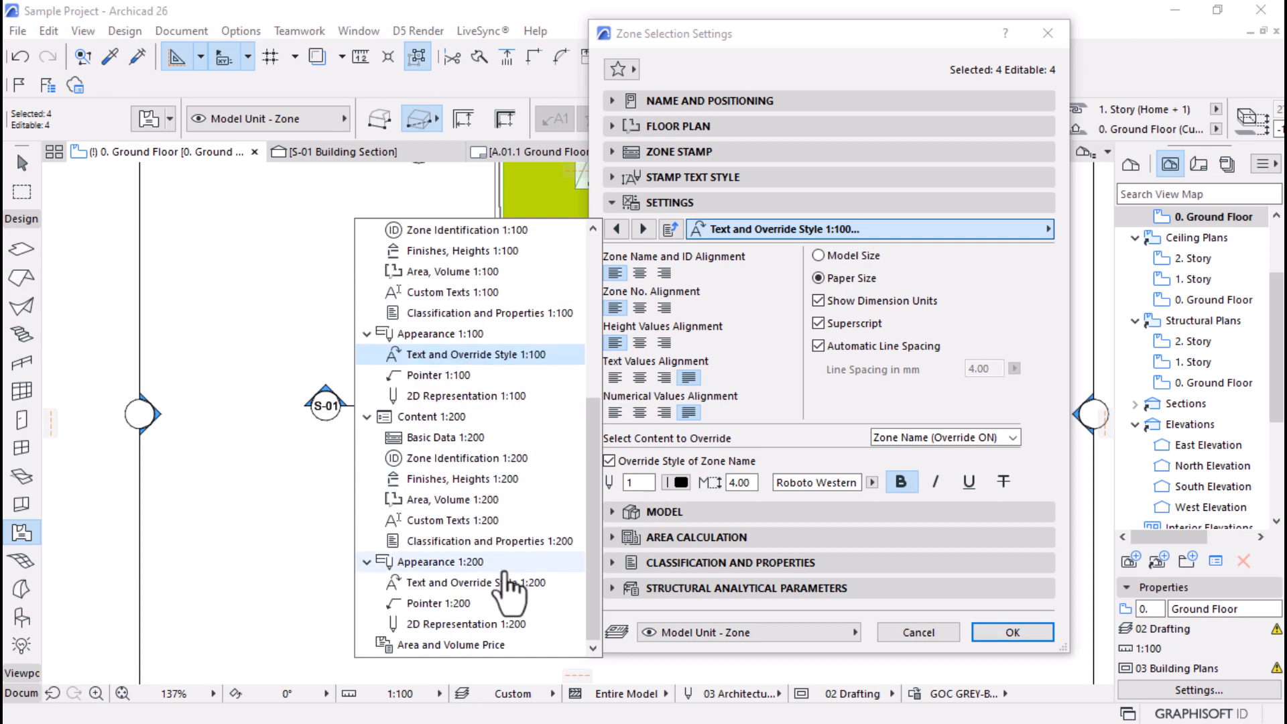
scroll(507, 496, "up", 3)
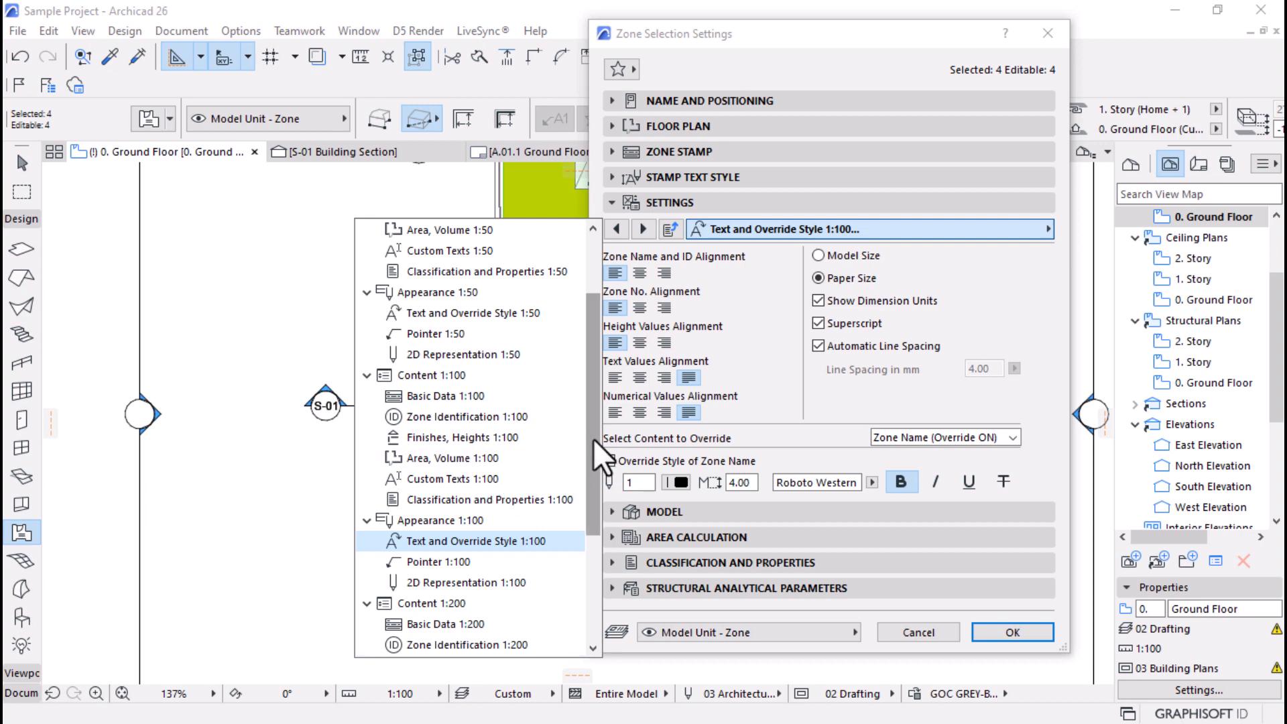
mouse_move(593, 437)
left_mouse_down()
mouse_move(596, 388)
mouse_move(584, 445)
left_mouse_up()
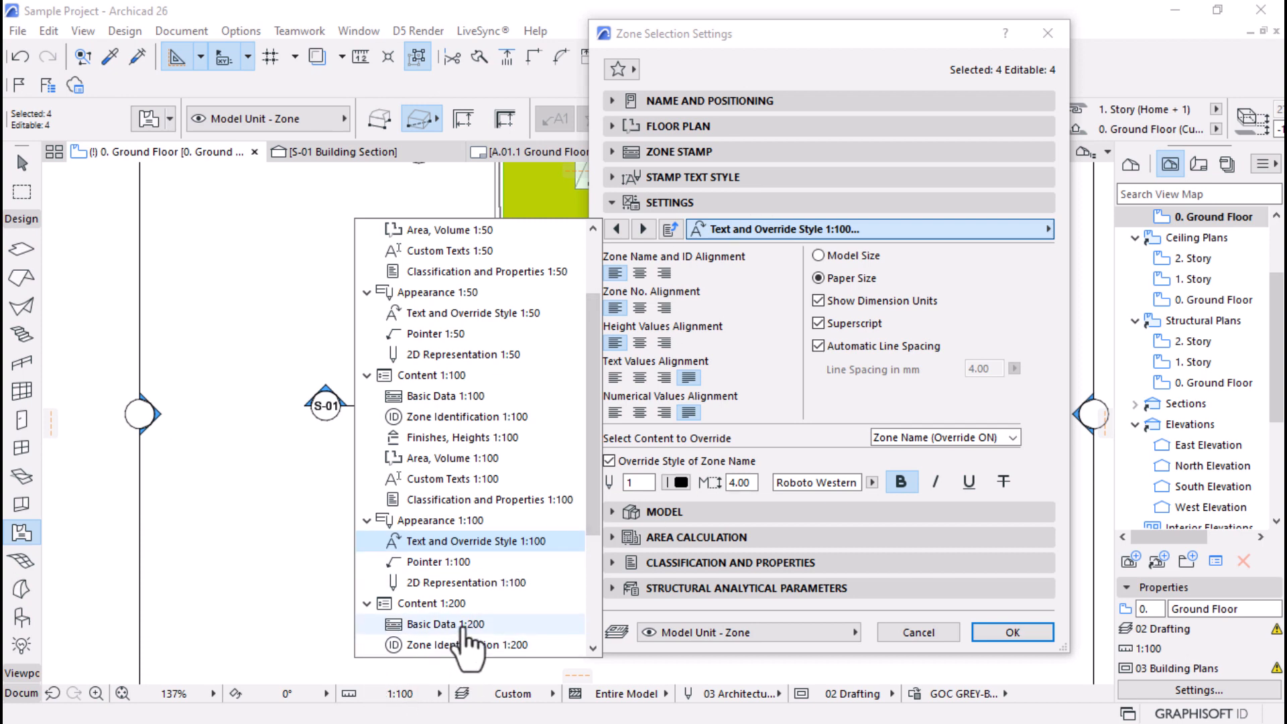
scroll(429, 469, "down", 1)
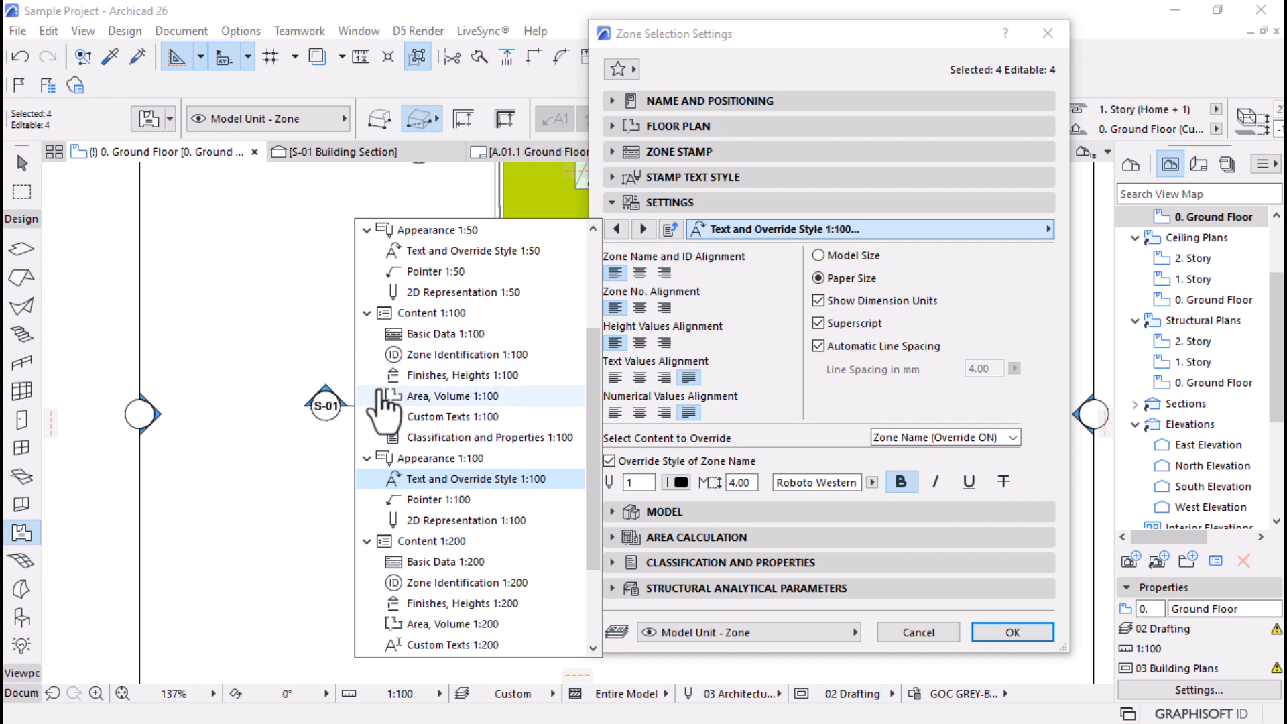
Step: Enable Floor Finish, Ceiling Finish and Finished Floor Level in the zone stamps' Finishes, Heights content for the 1:200 scale
left_click(423, 335)
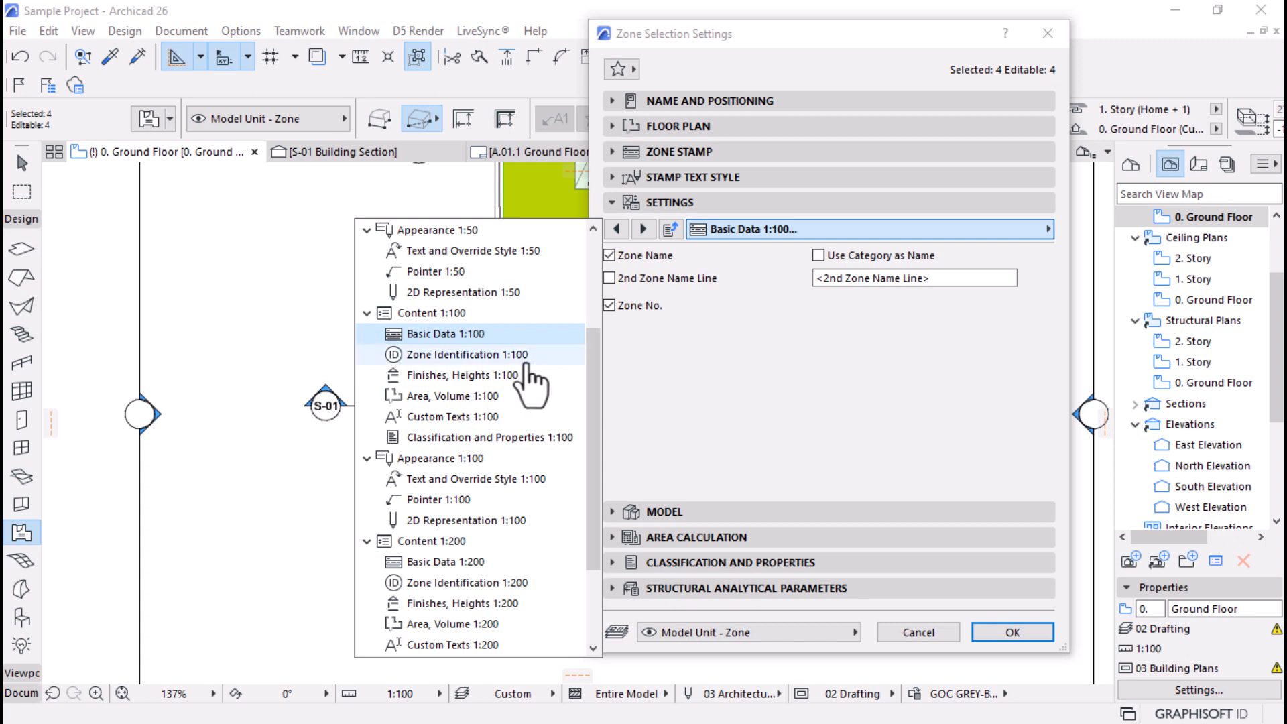
left_click(677, 308)
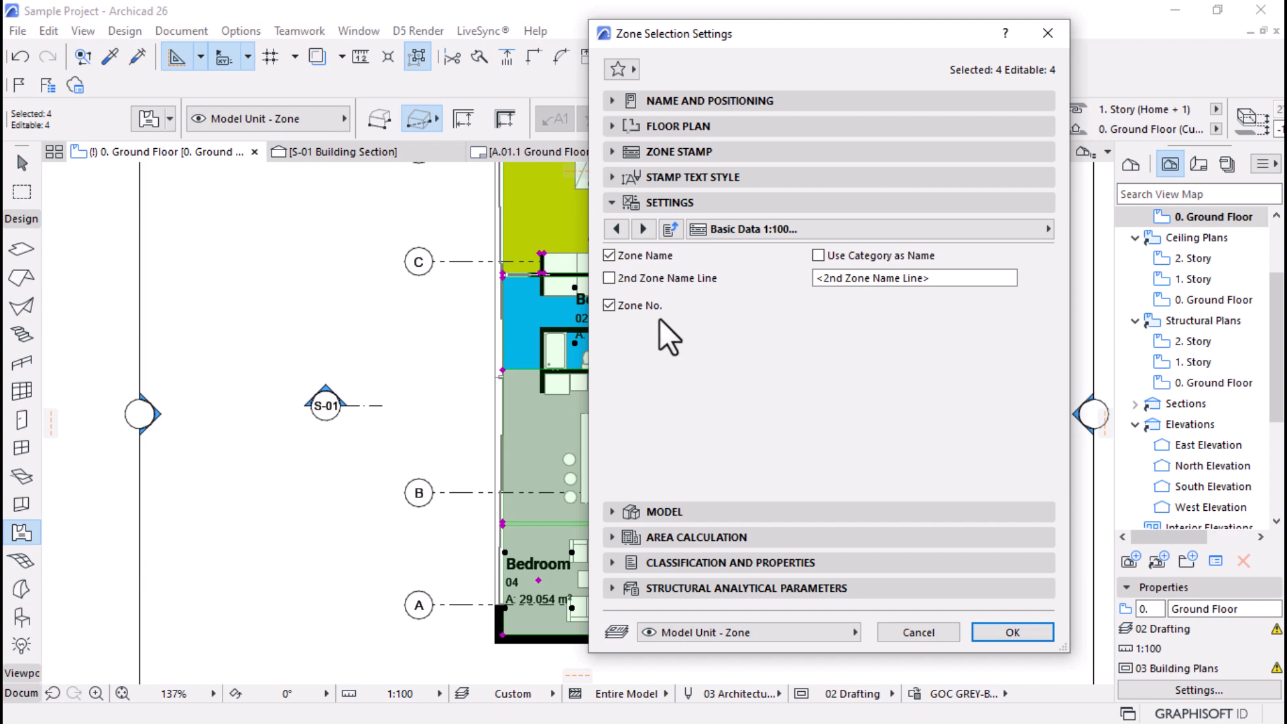
left_click(997, 228)
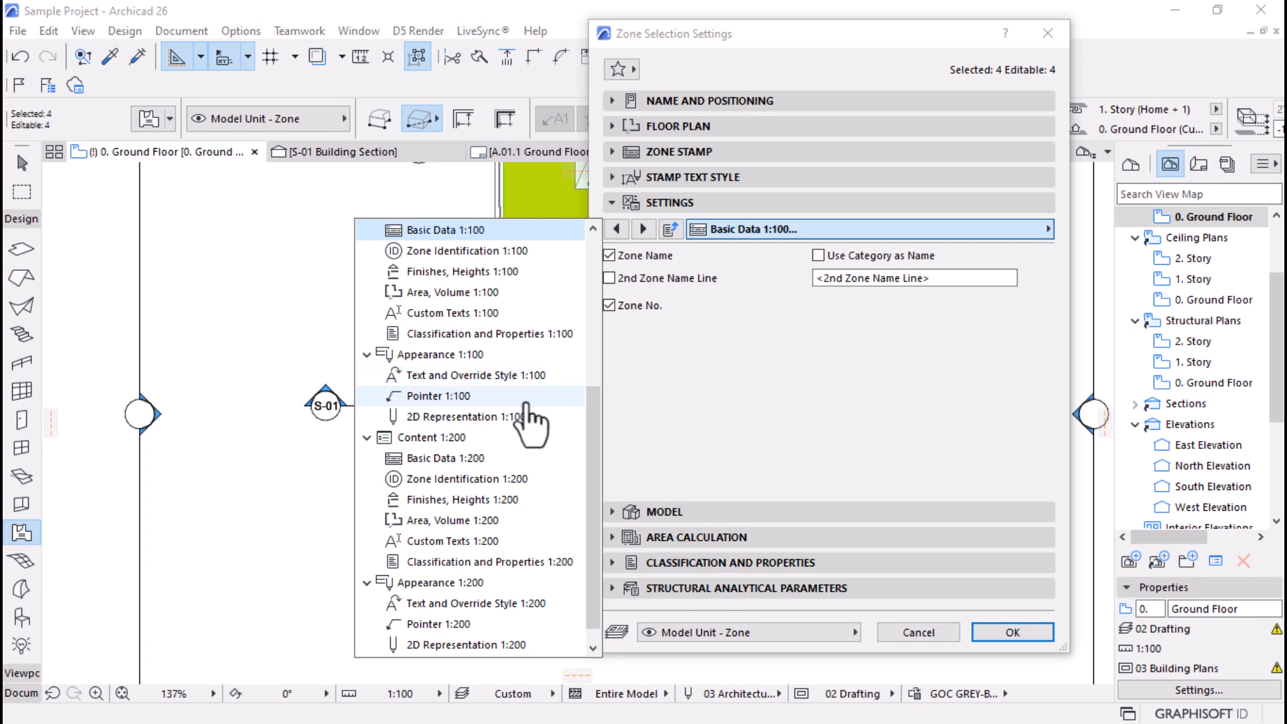
scroll(527, 416, "down", 1)
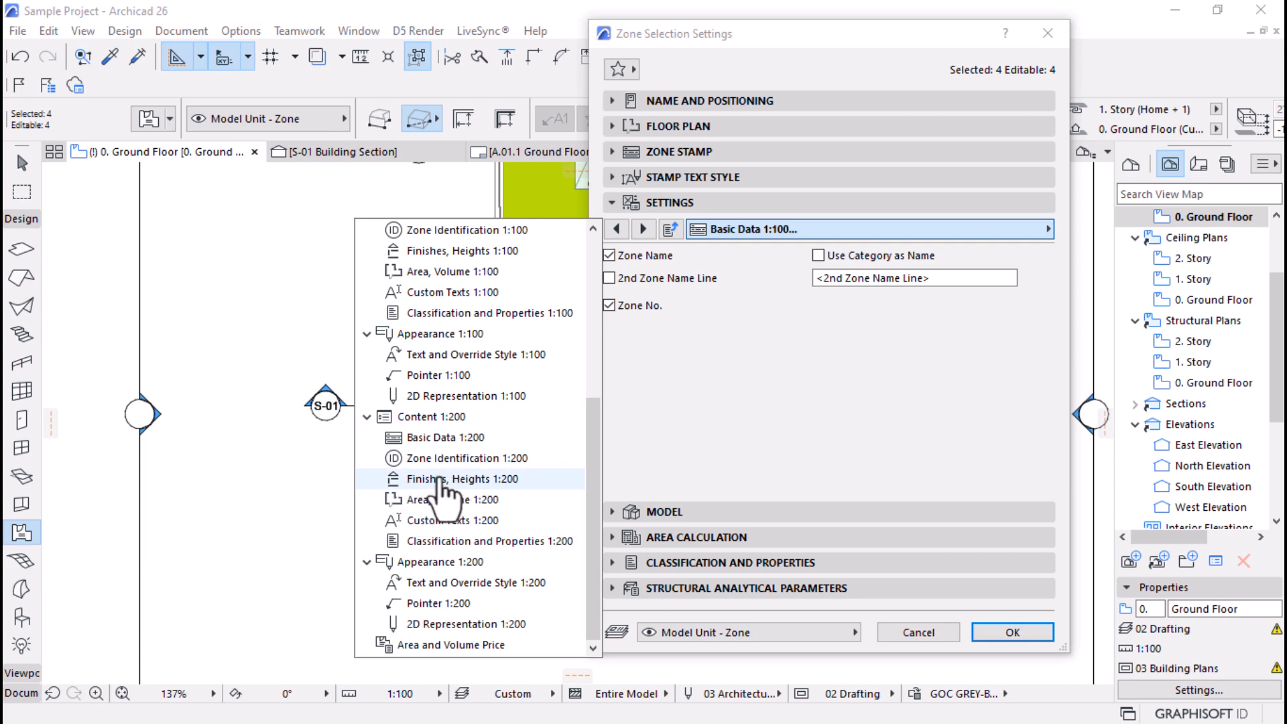
left_click(469, 478)
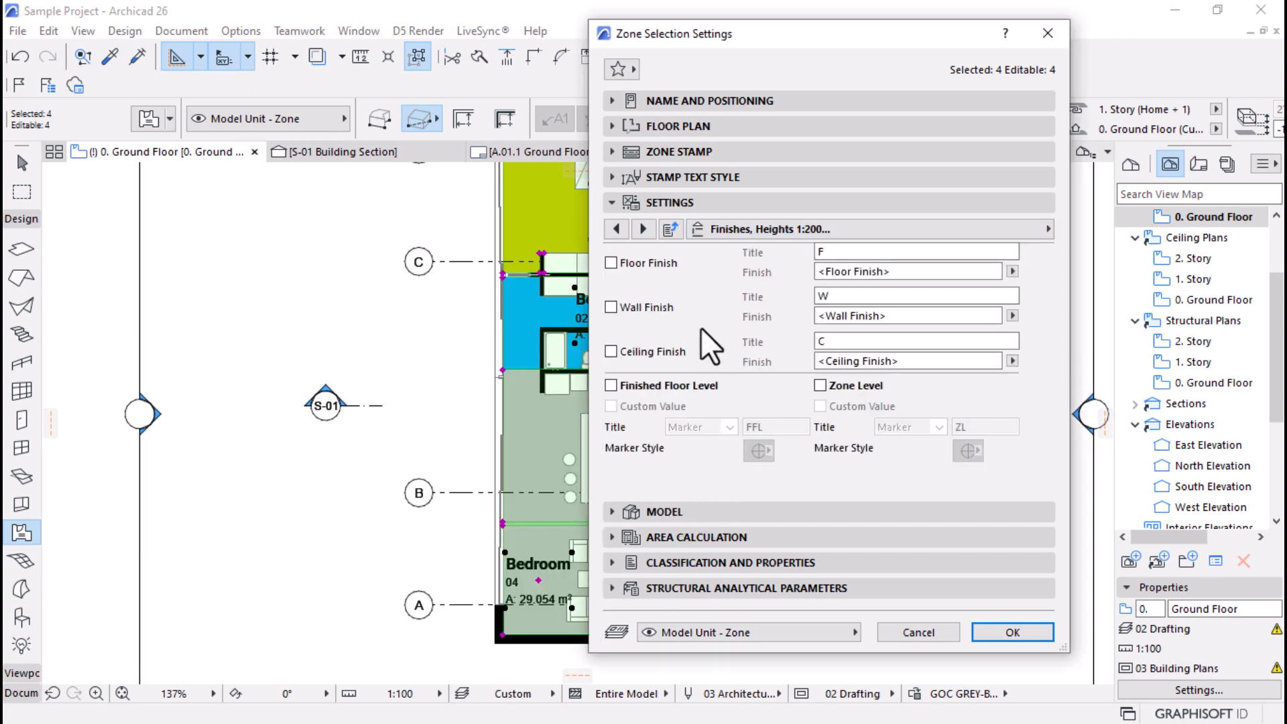
left_click(611, 264)
left_click(611, 351)
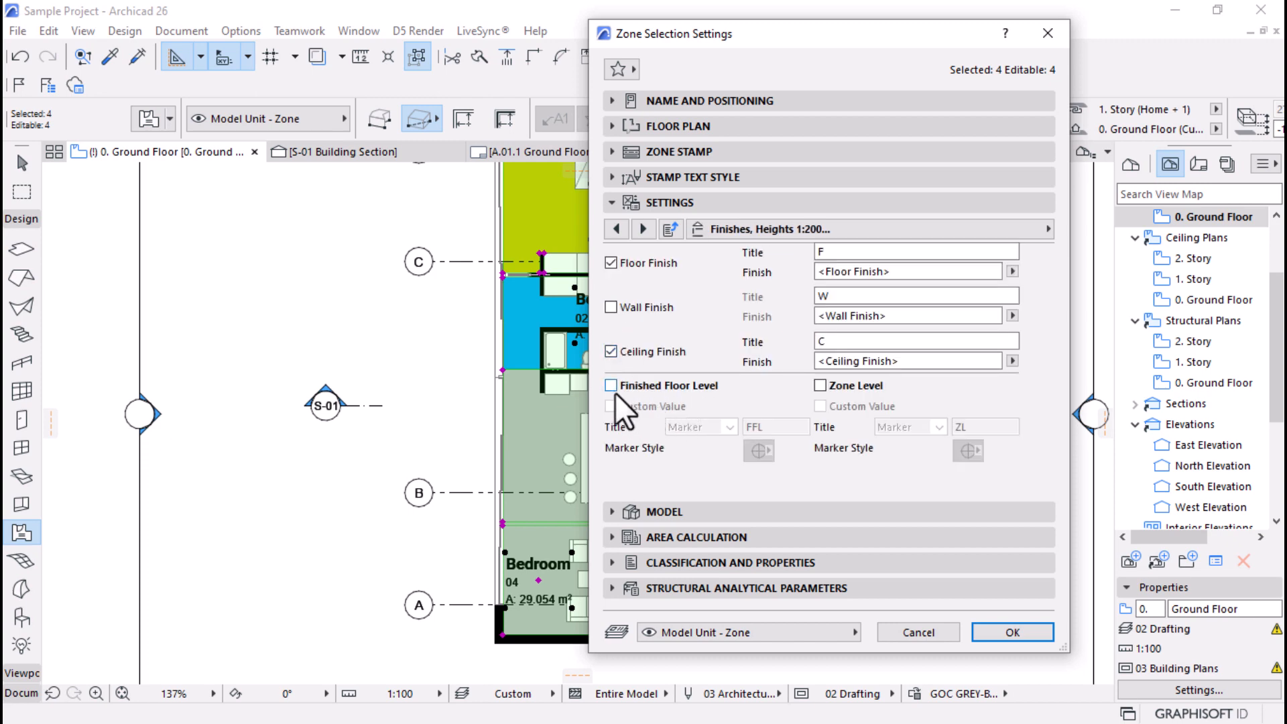
left_click(607, 386)
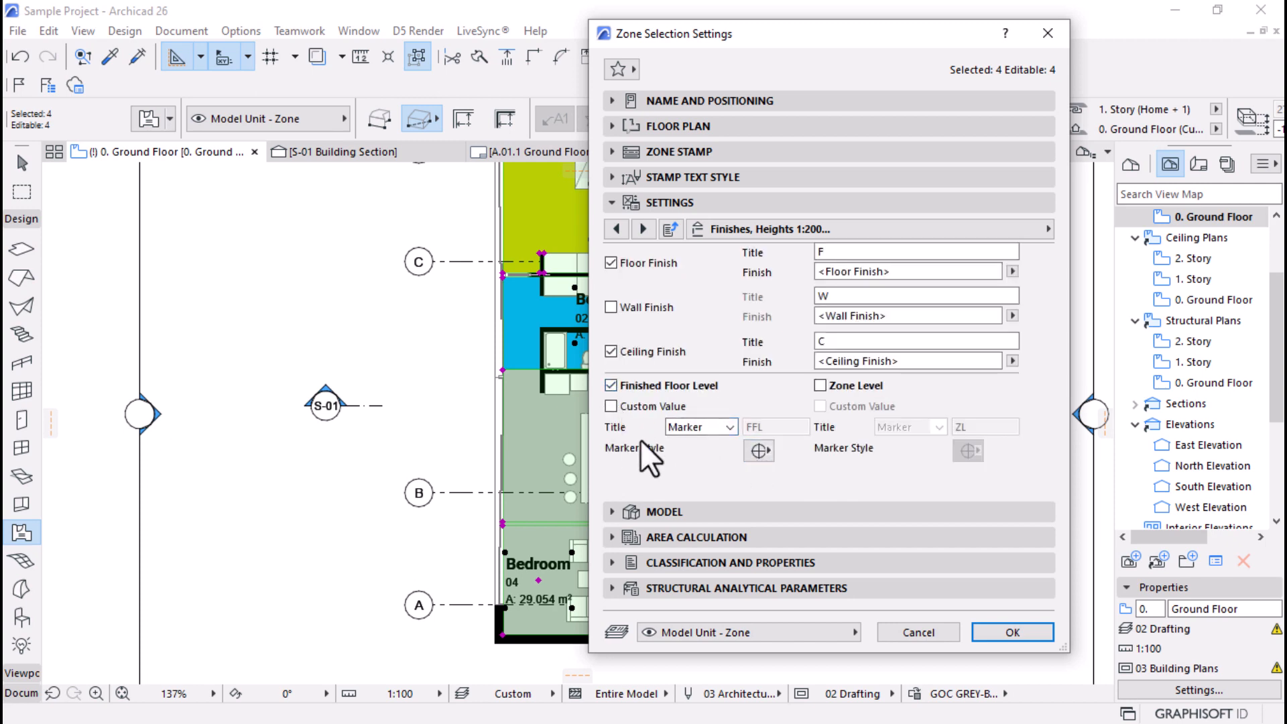
Step: Give the 1:200 finished floor level a circular marker with filled quadrants and a custom value of ±0.00, and apply the settings
left_click(728, 425)
left_click(793, 488)
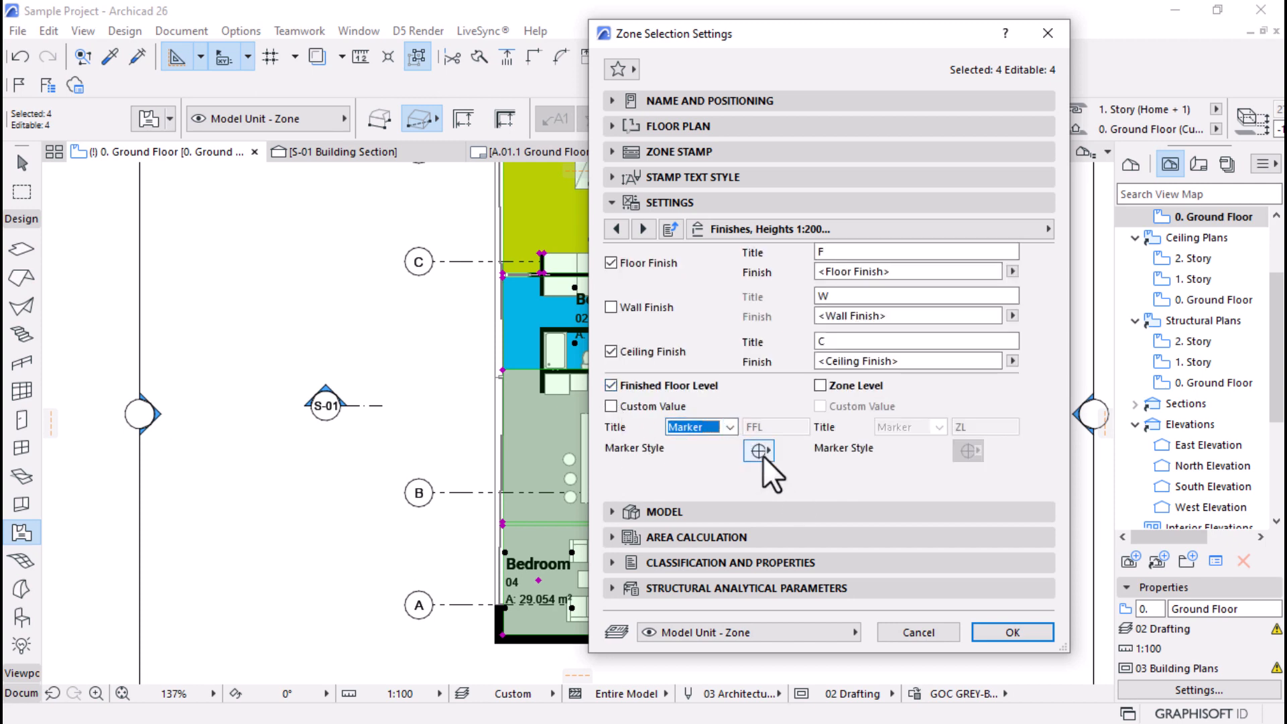
left_click(763, 456)
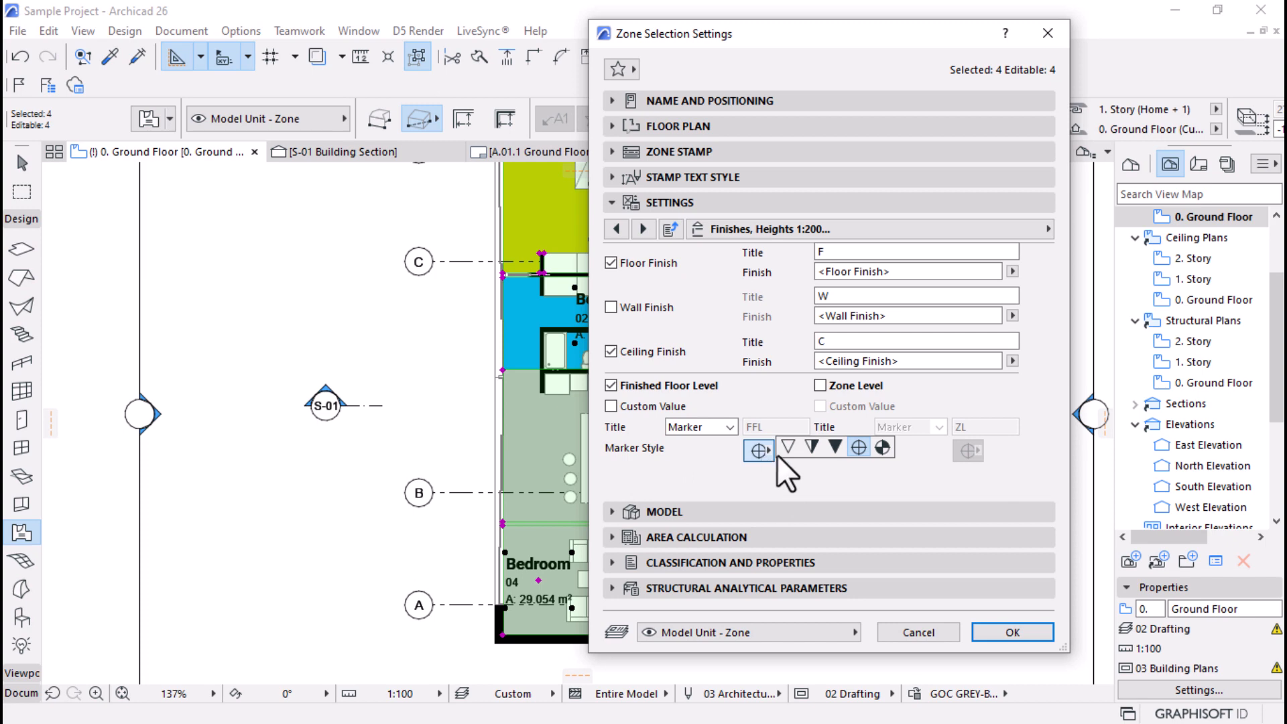
left_click(881, 447)
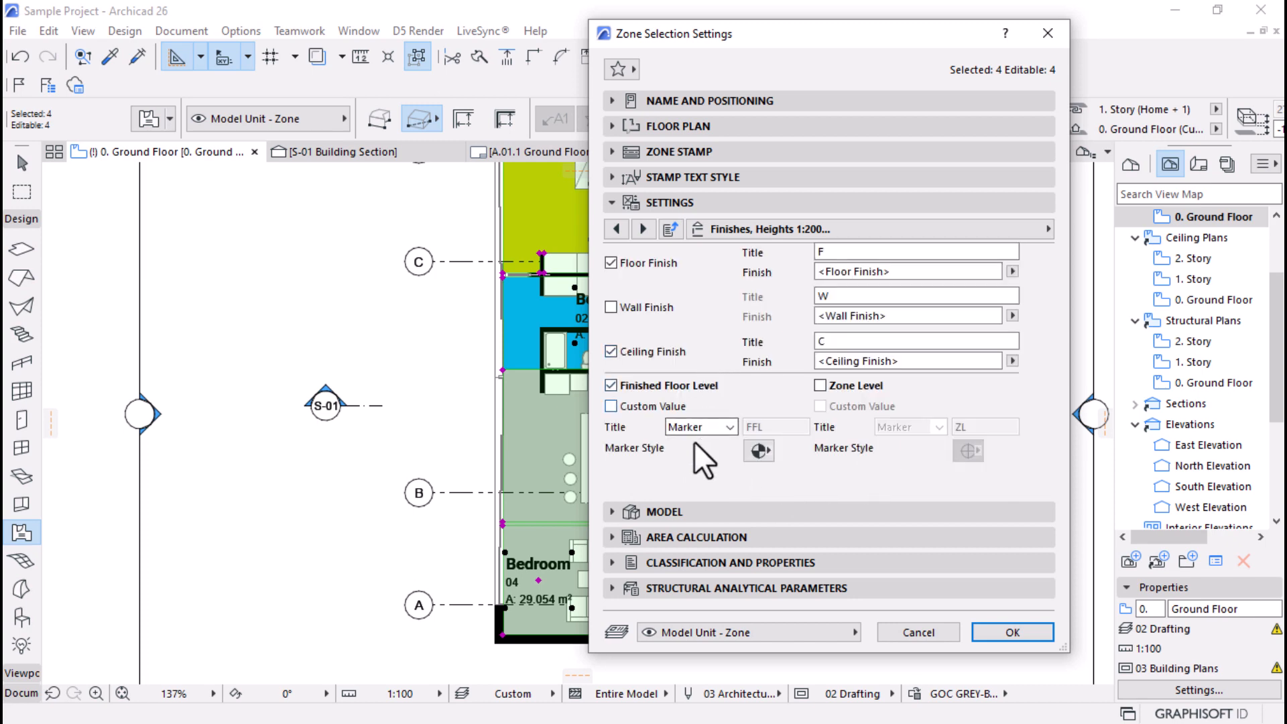
left_click(625, 412)
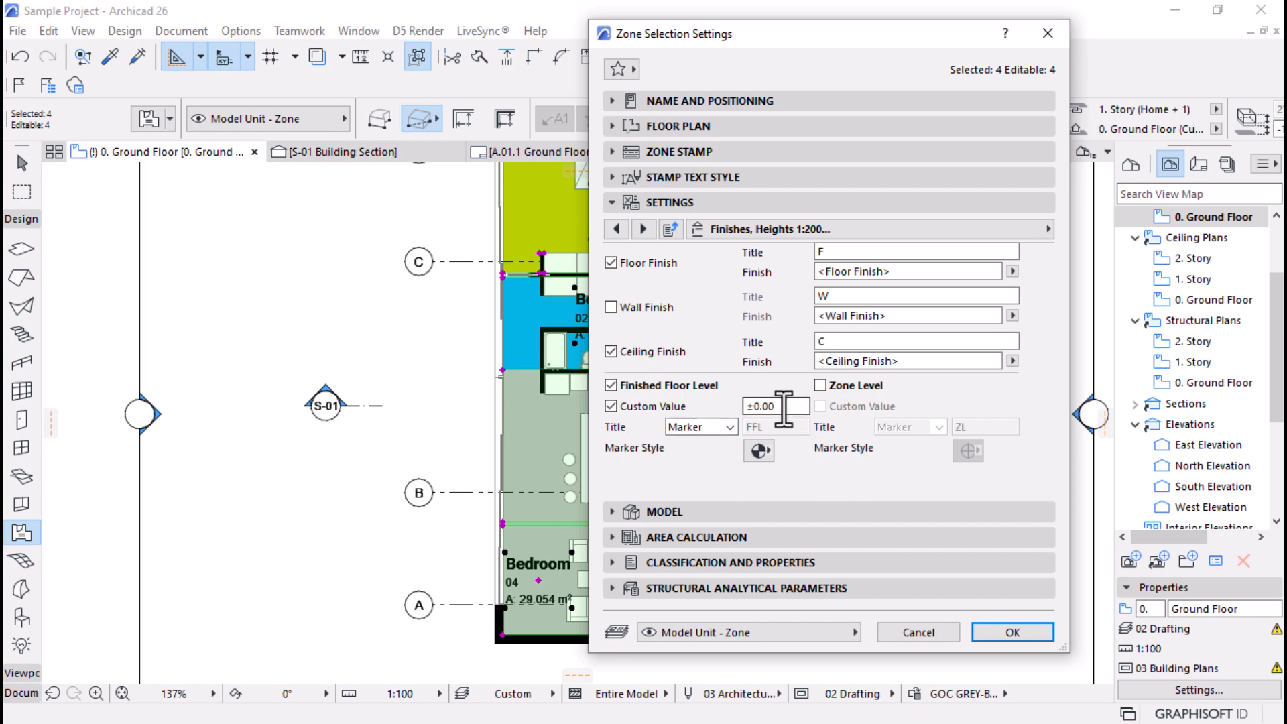
left_click_drag(782, 408, 752, 410)
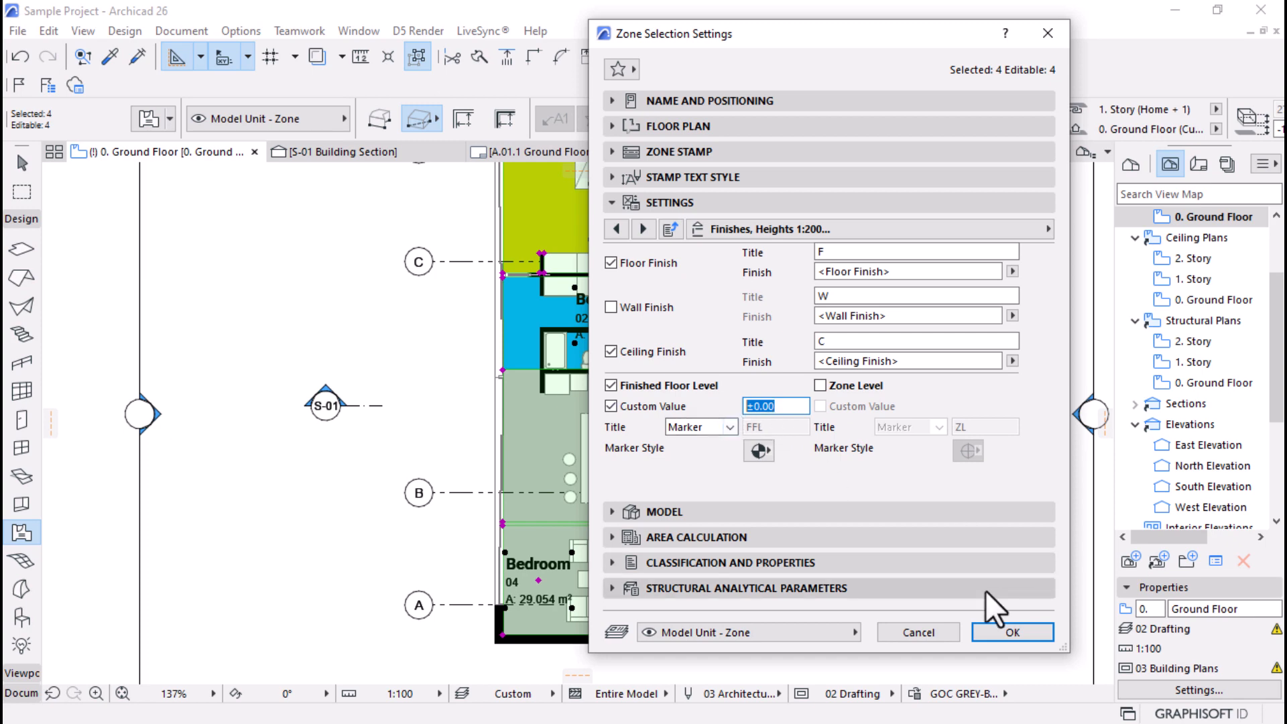
left_click(1003, 637)
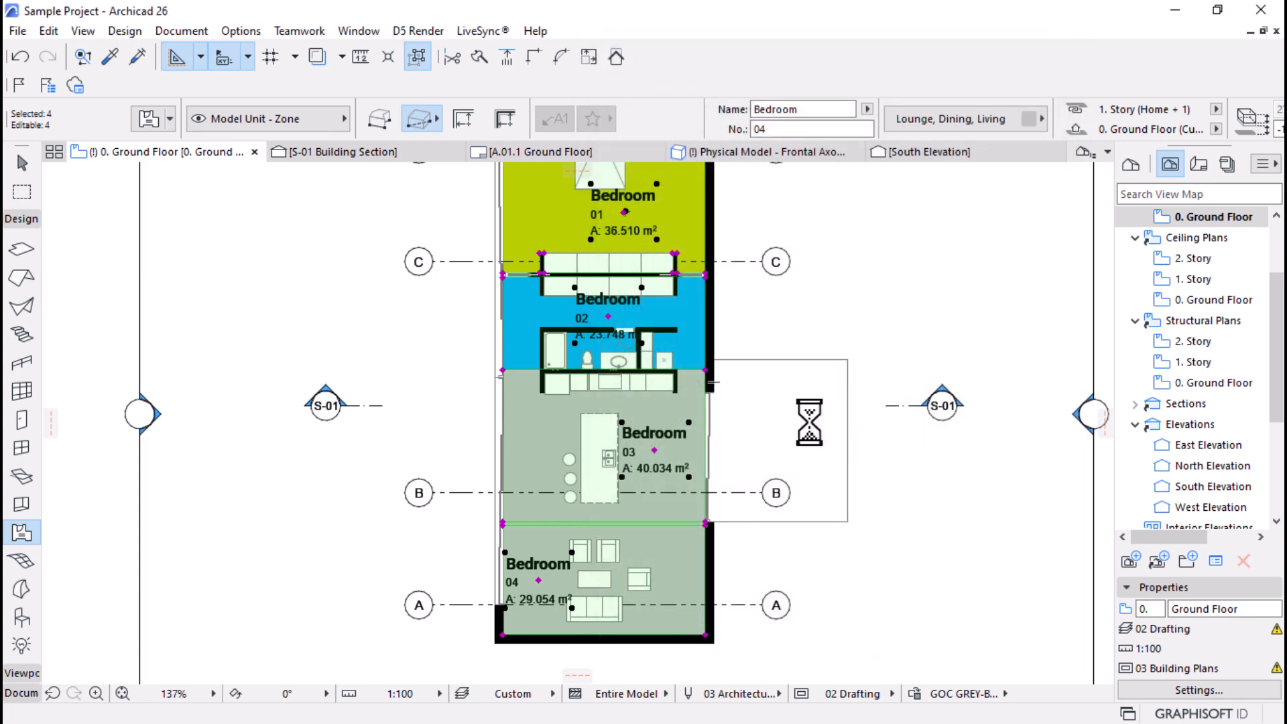
Step: Enable Finished Floor Level in the selected zone stamps' Finishes, Heights content for the 1:100 scale and apply it
scroll(666, 449, "up", 5)
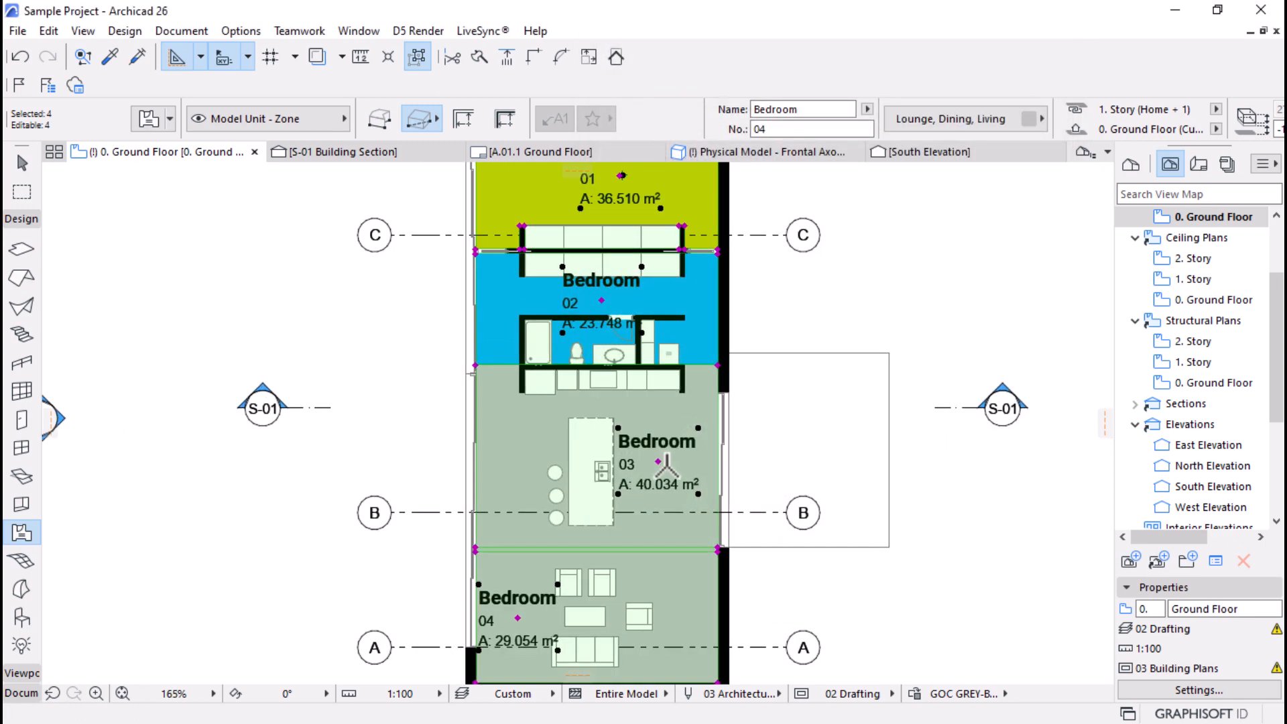
left_click(150, 120)
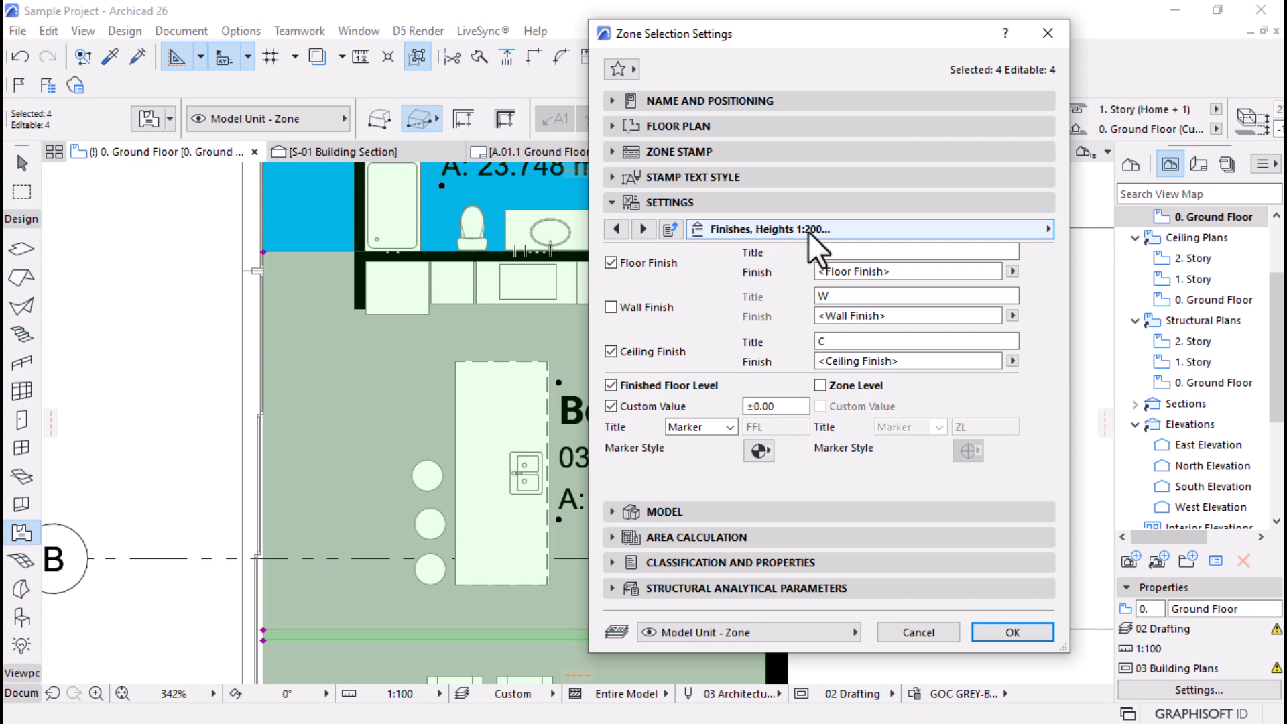
left_click(987, 232)
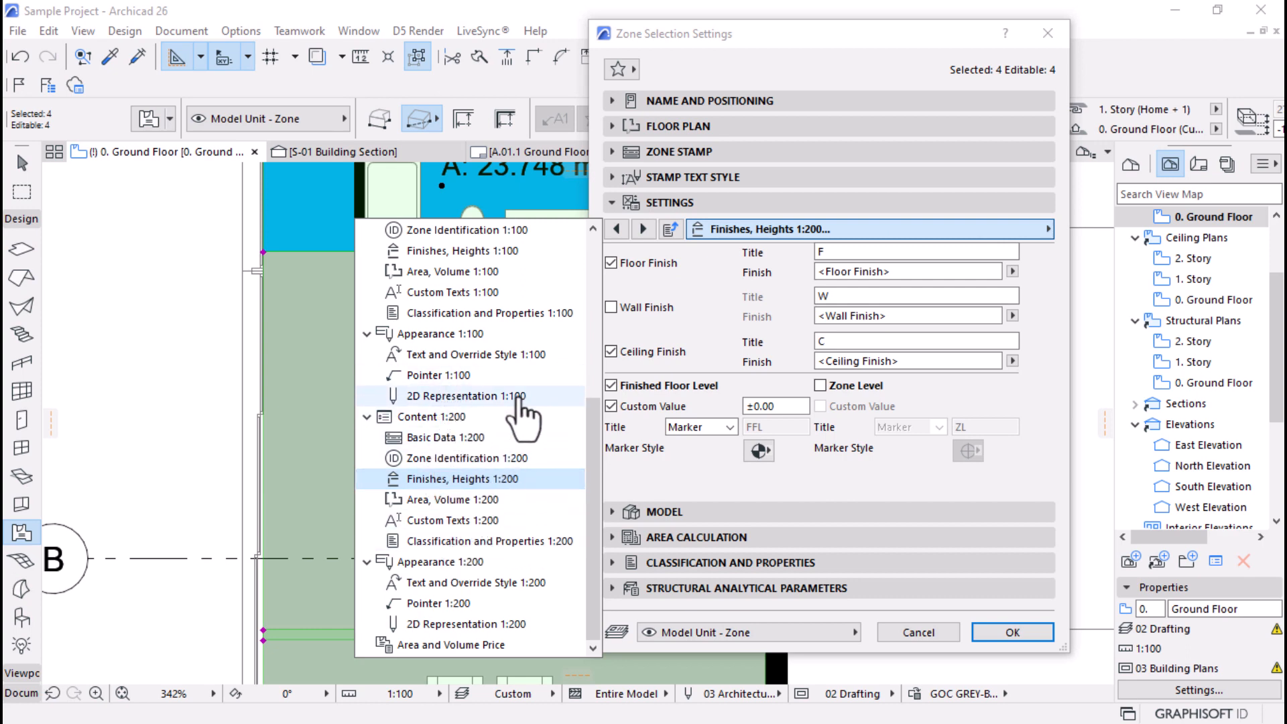
scroll(516, 419, "up", 1)
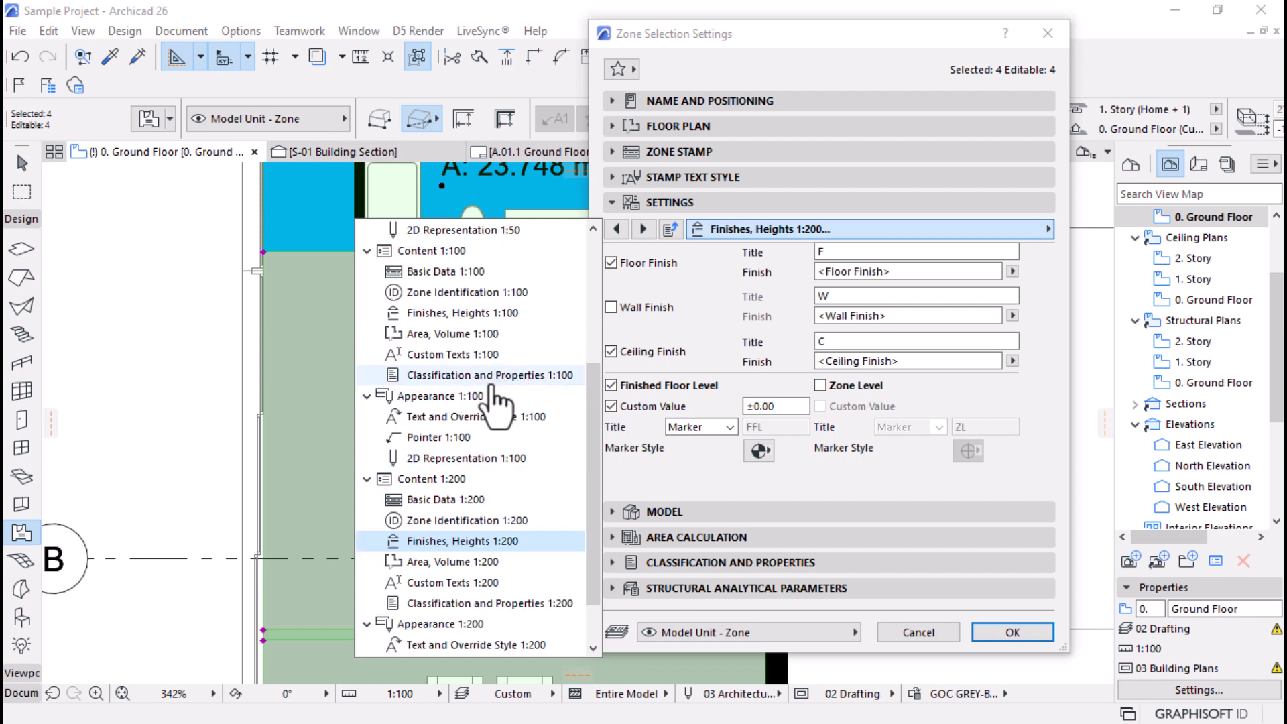
left_click(455, 313)
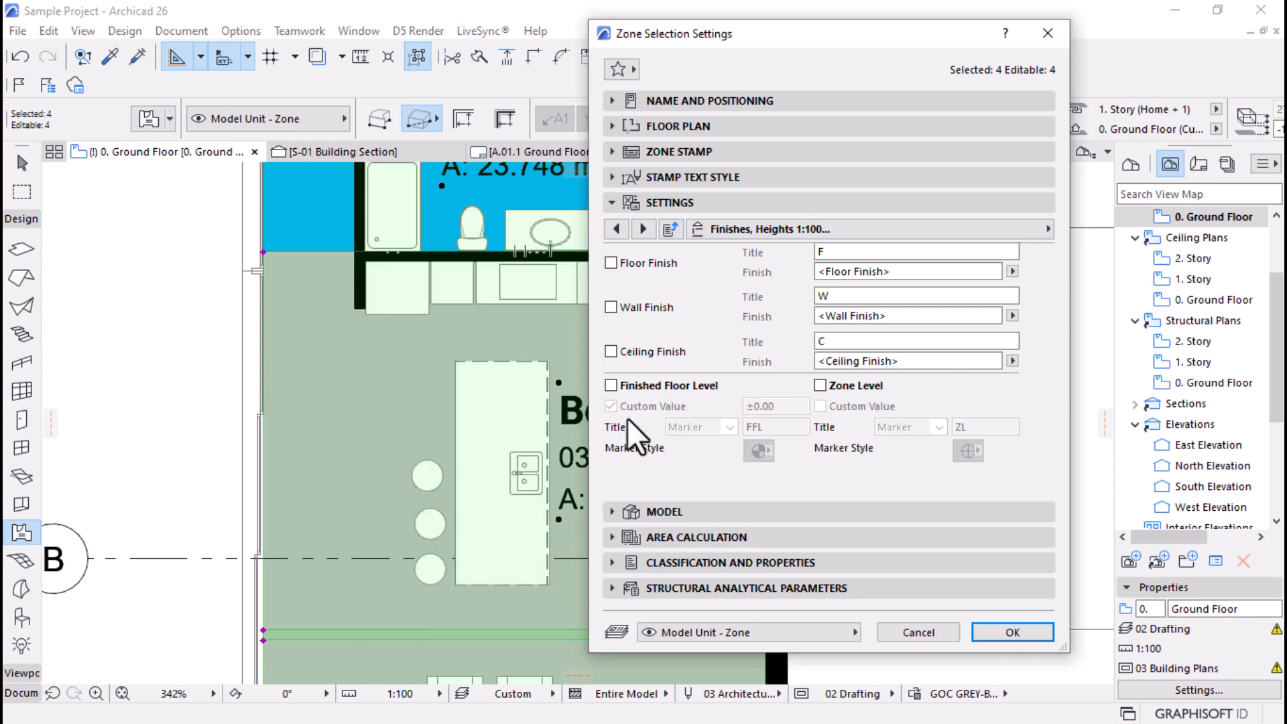
left_click(610, 385)
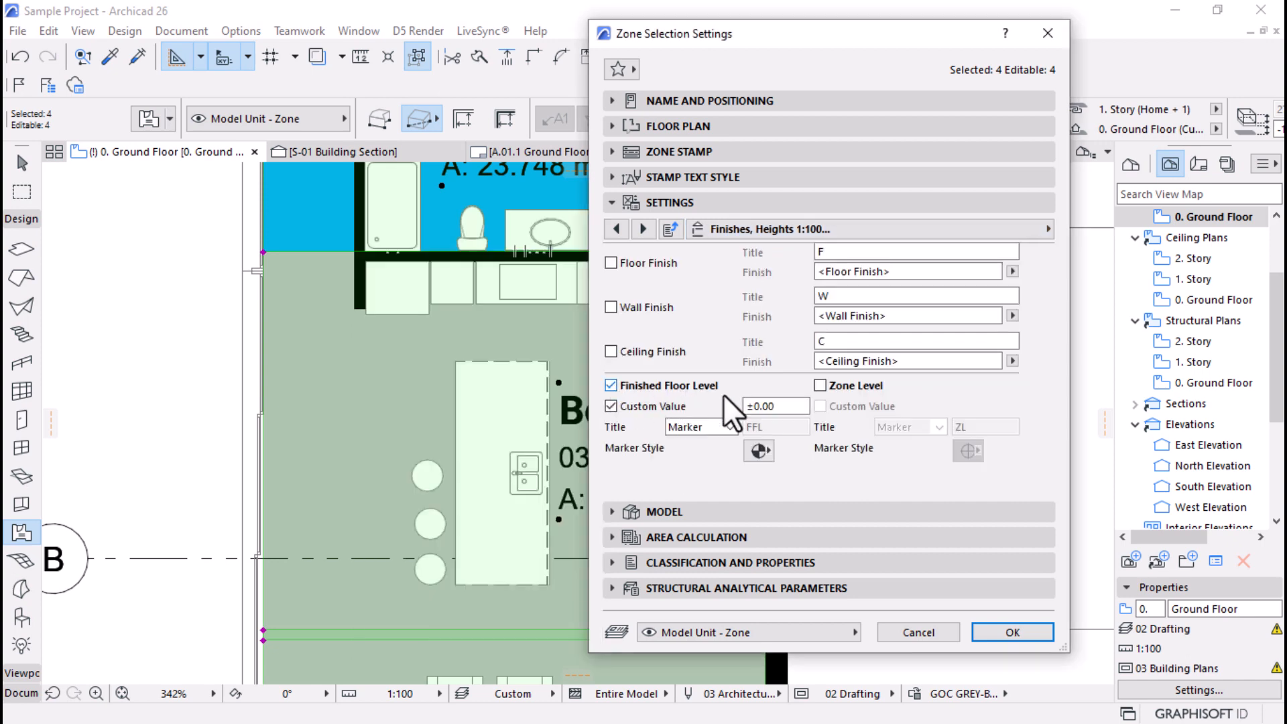
left_click(1012, 631)
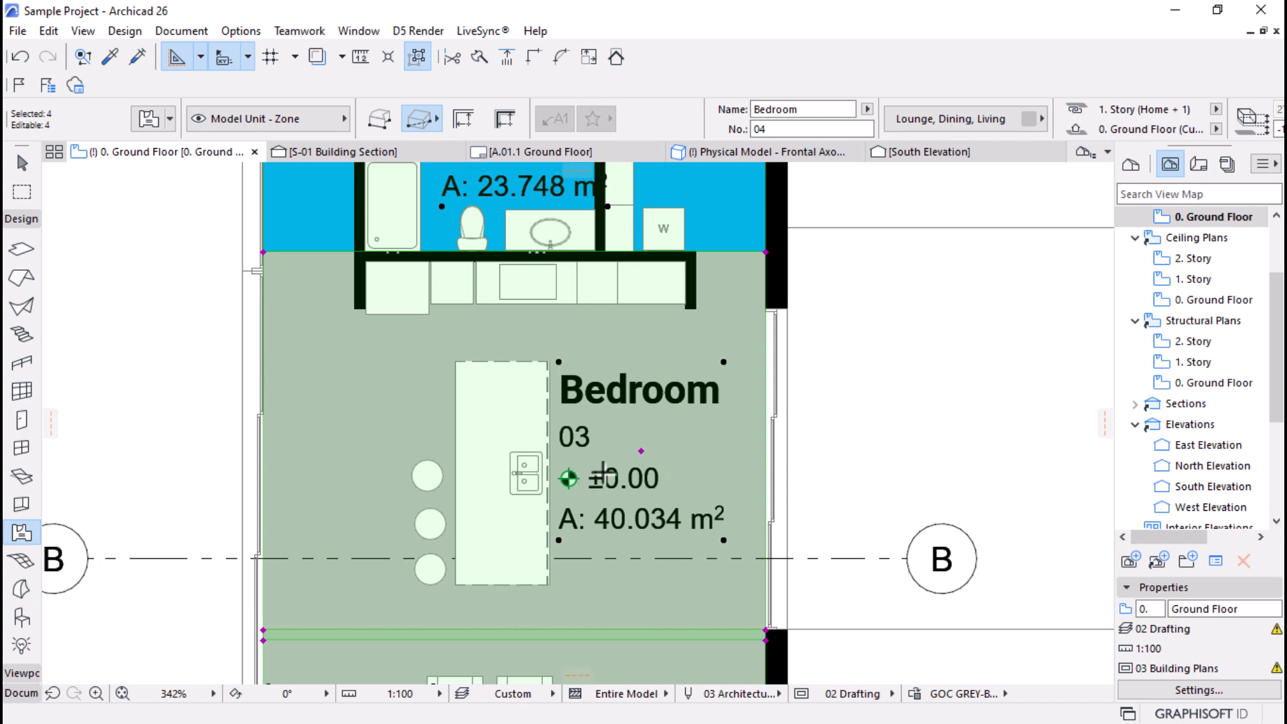
Step: Review the updated stamps on the floor plan, activate the Arrow tool and show the zones in the 3D view
scroll(656, 499, "up", 2)
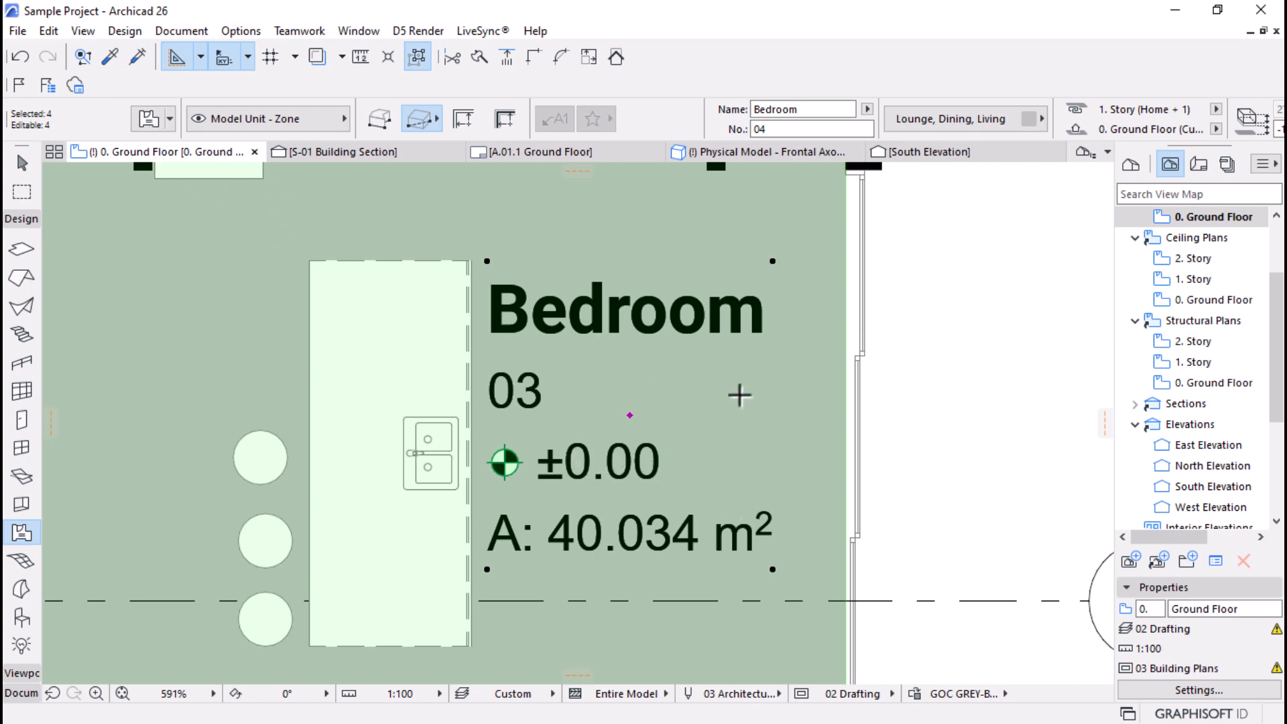
scroll(739, 395, "down", 10)
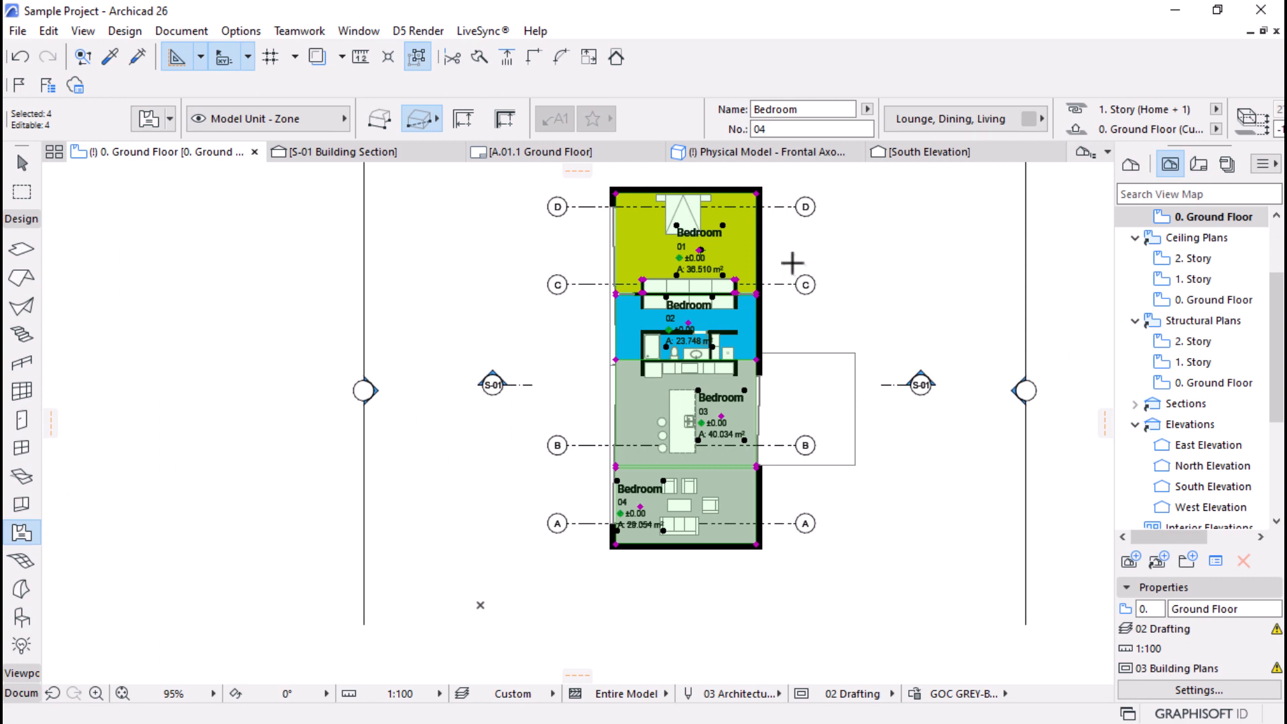
scroll(792, 263, "up", 2)
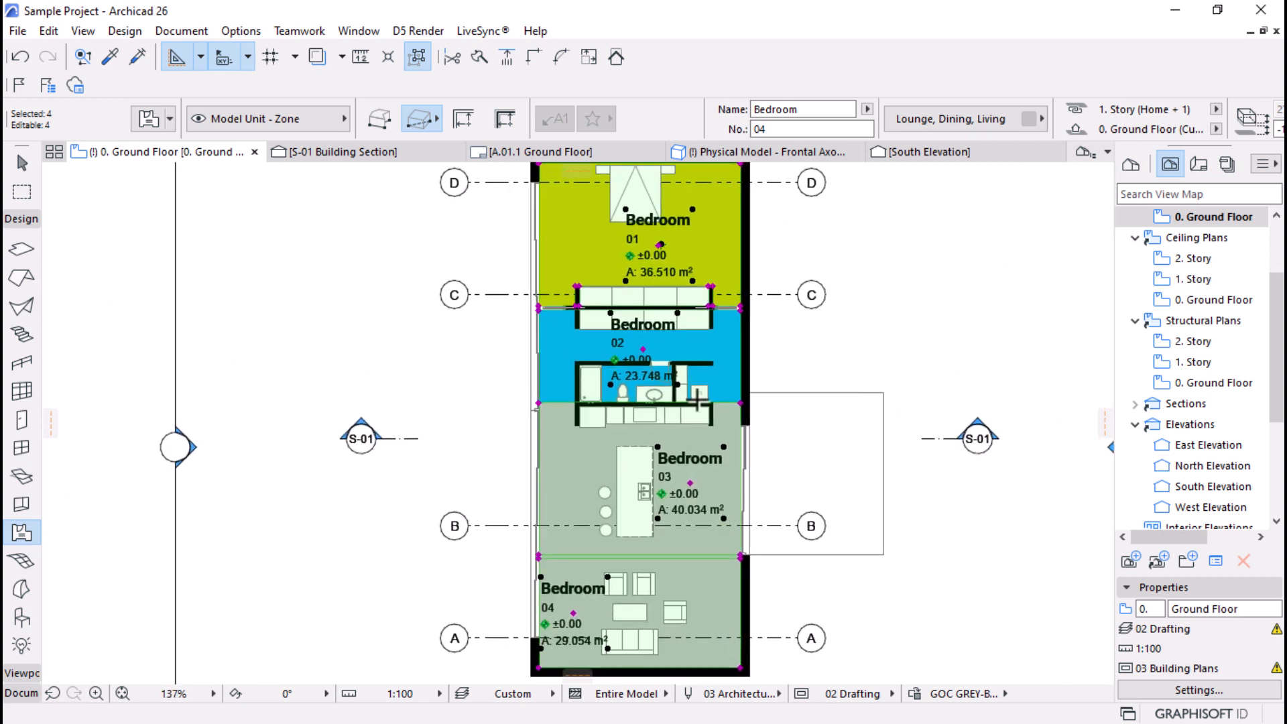
left_click(22, 163)
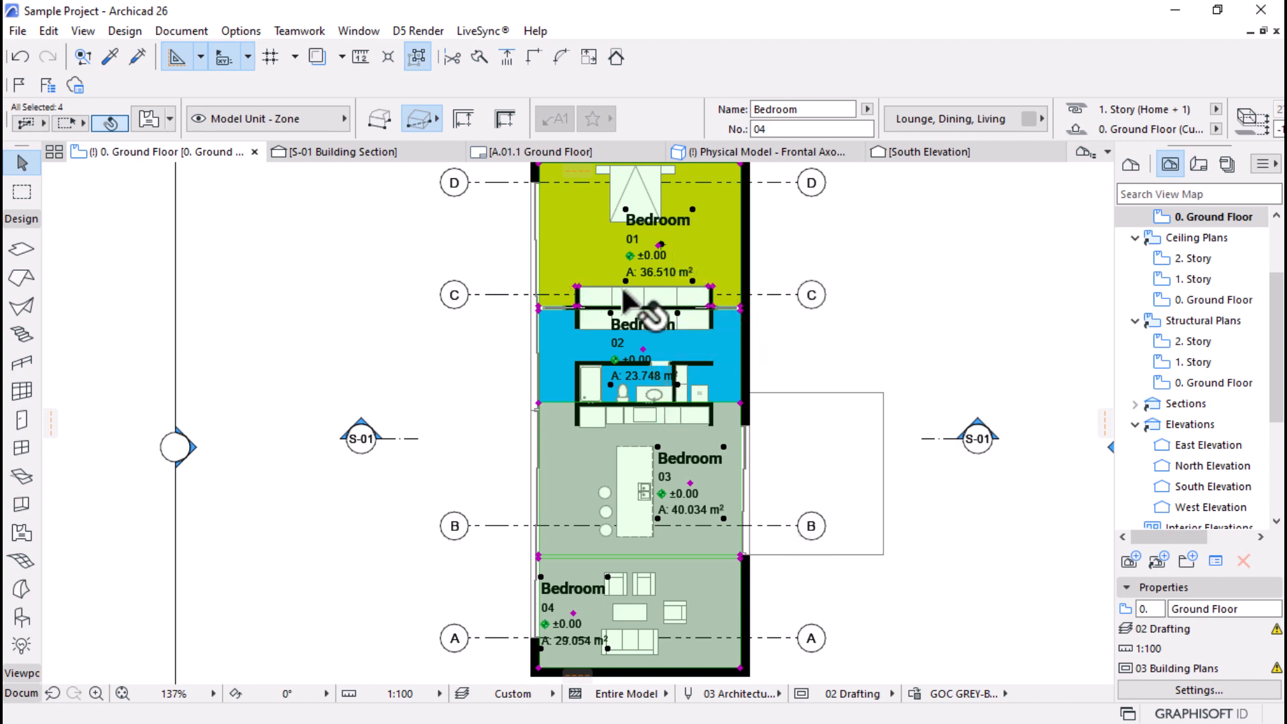
key("F3")
scroll(795, 287, "down", 5)
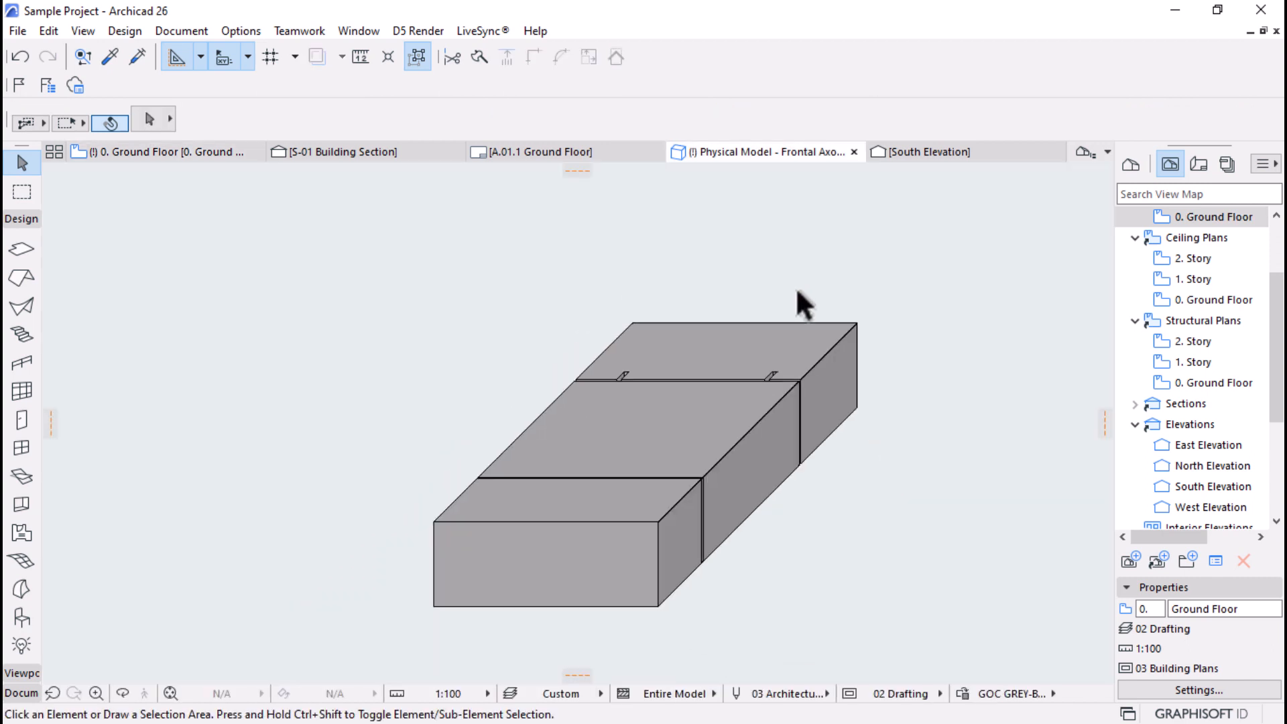
scroll(800, 304, "up", 3)
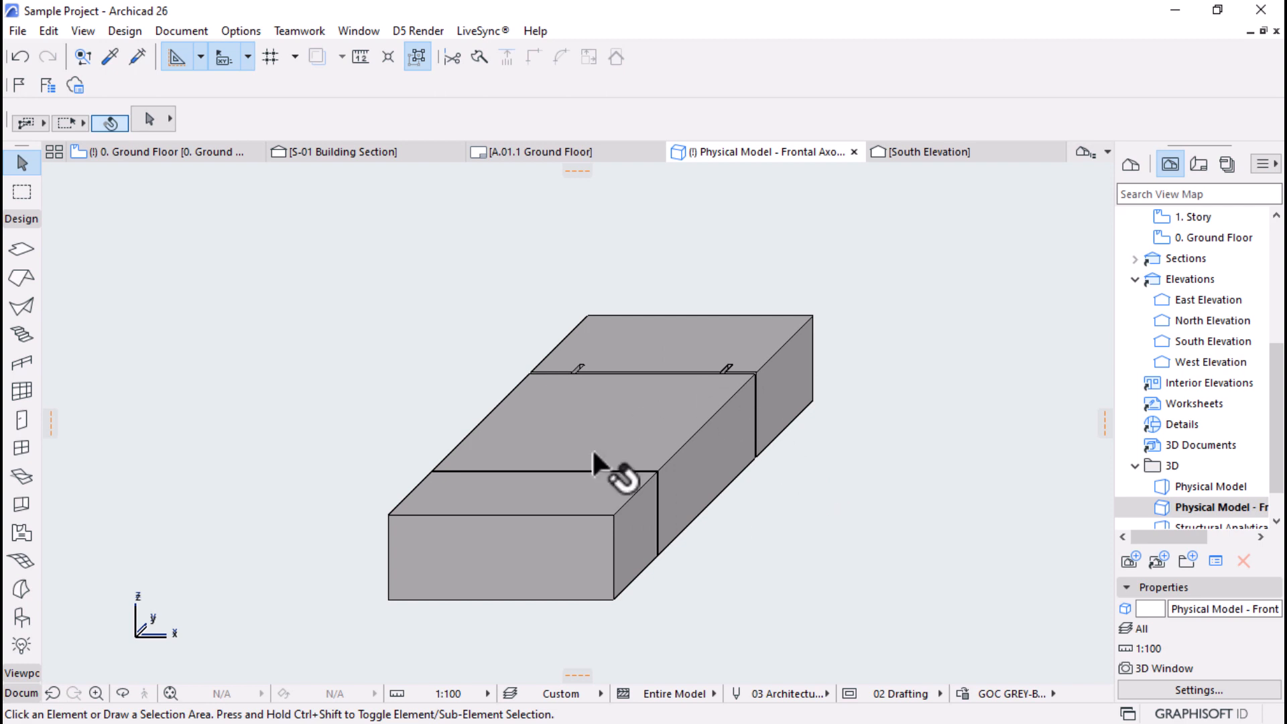
Step: Set the model surface of the rear zone, Bedroom 01, to Paint - Lead Oxide Yellow in its selection settings
mouse_move(712, 352)
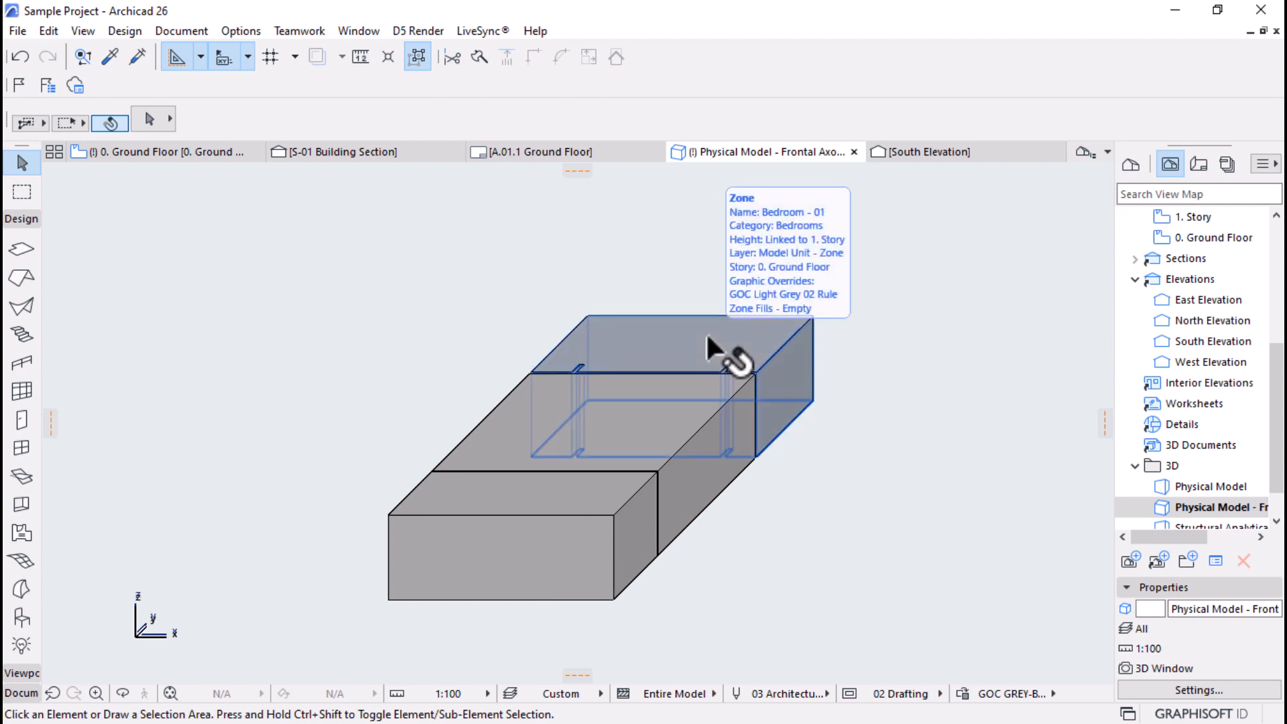
left_click(709, 337)
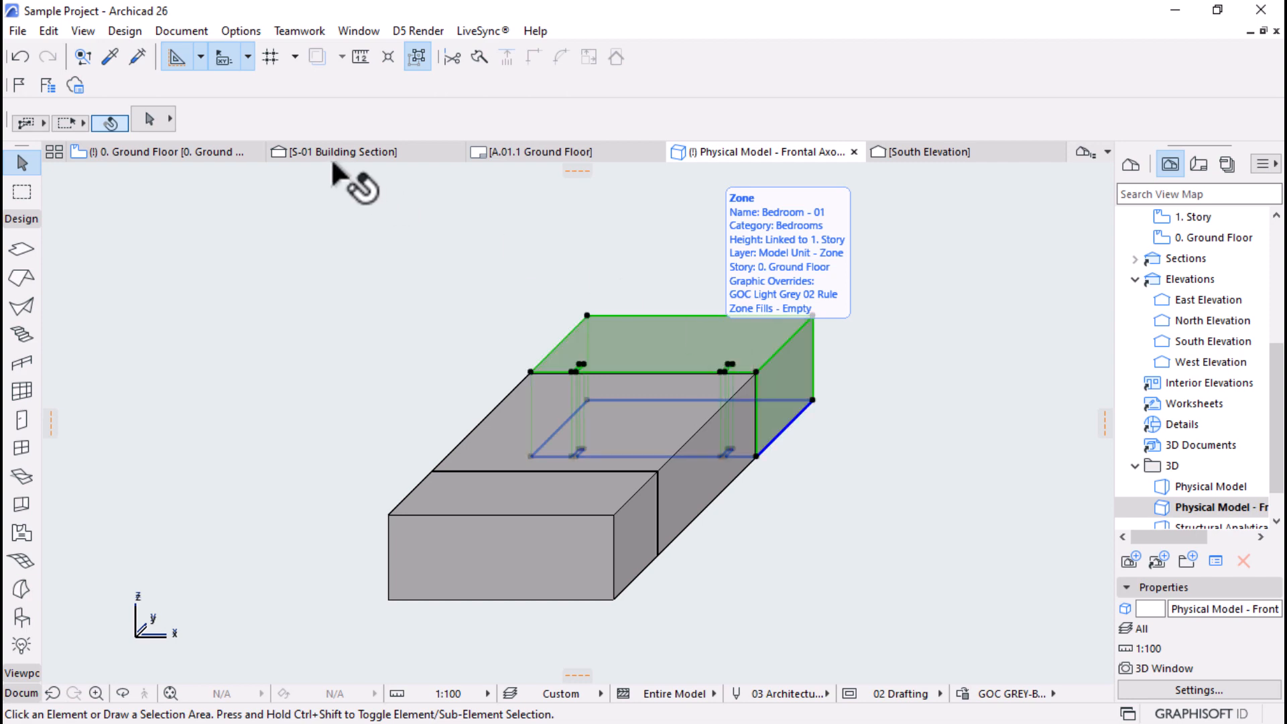
left_click(148, 119)
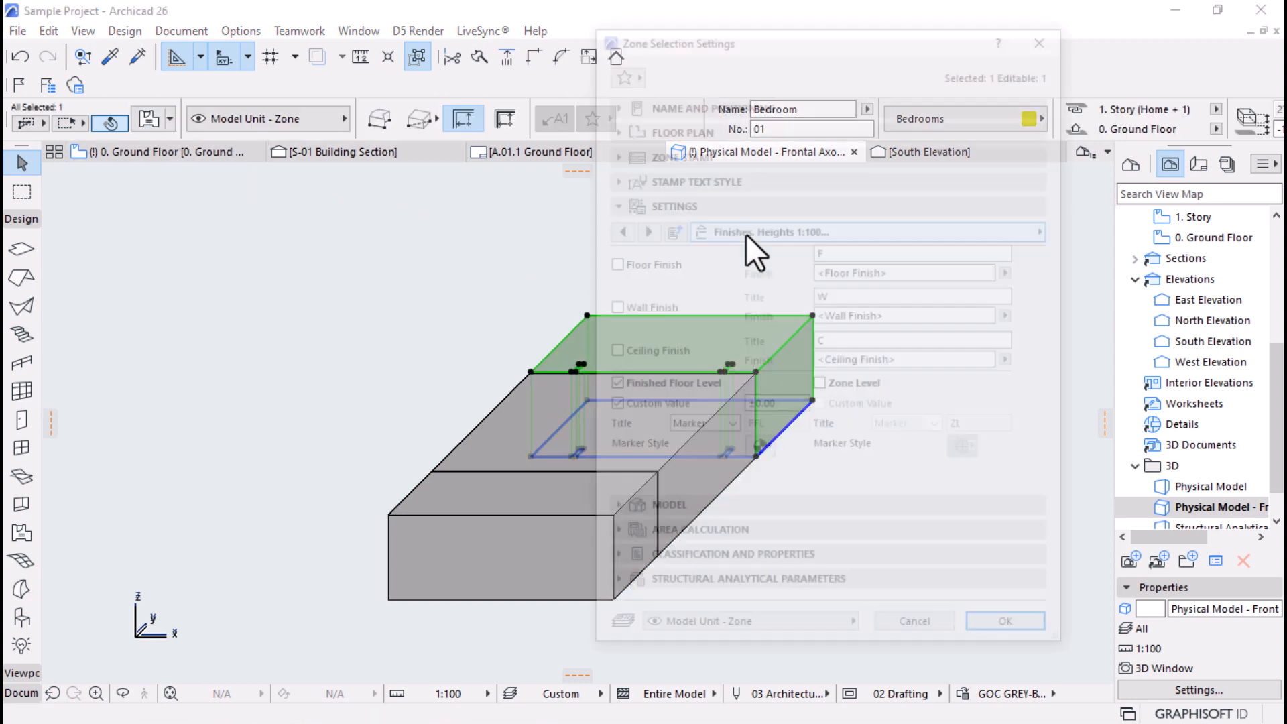
left_click(610, 513)
left_click(769, 524)
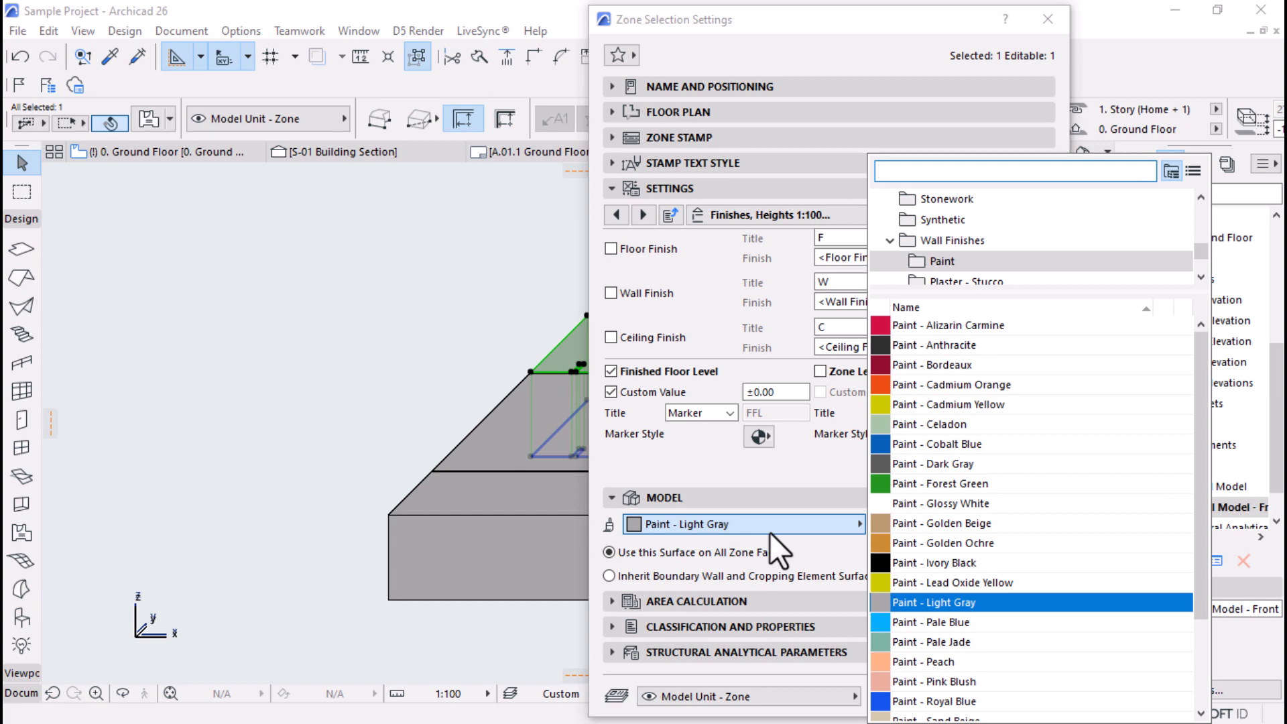
left_click(946, 584)
left_click(1006, 695)
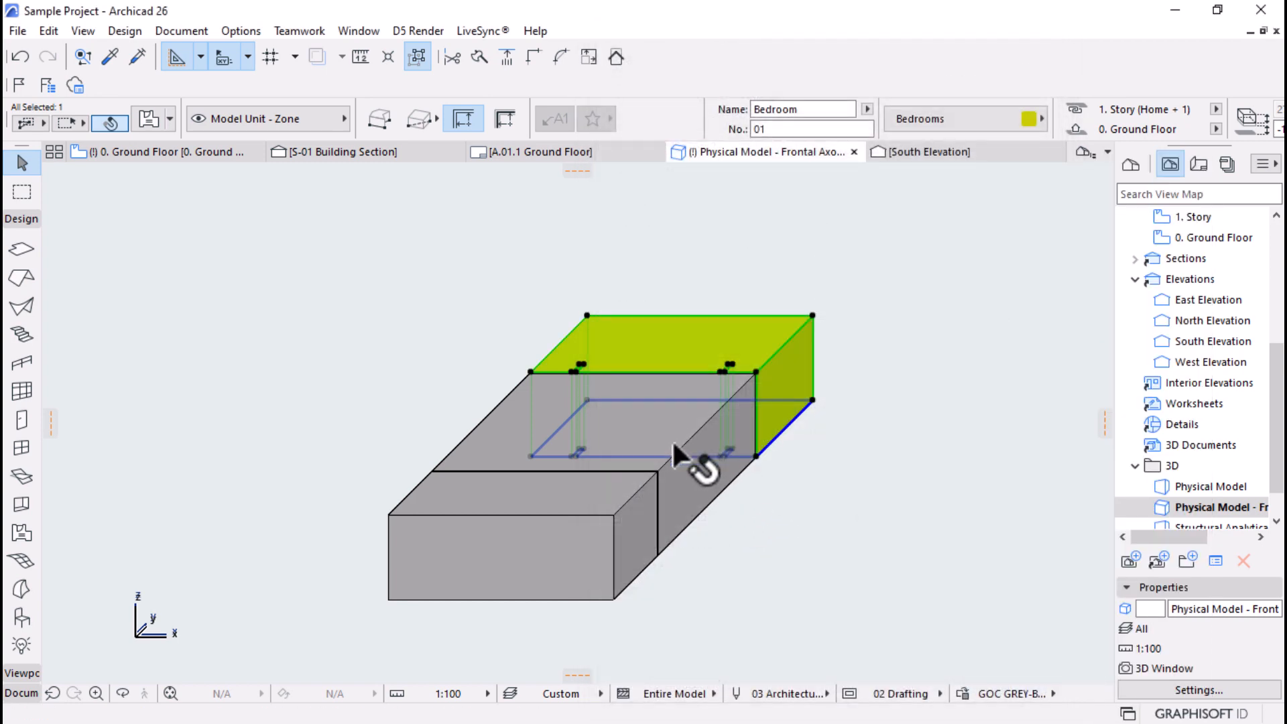
Step: Set the model surface of zone 02, next to the yellow zone, to Paint - Pale Blue and deselect it
left_click(655, 482)
left_click(733, 420)
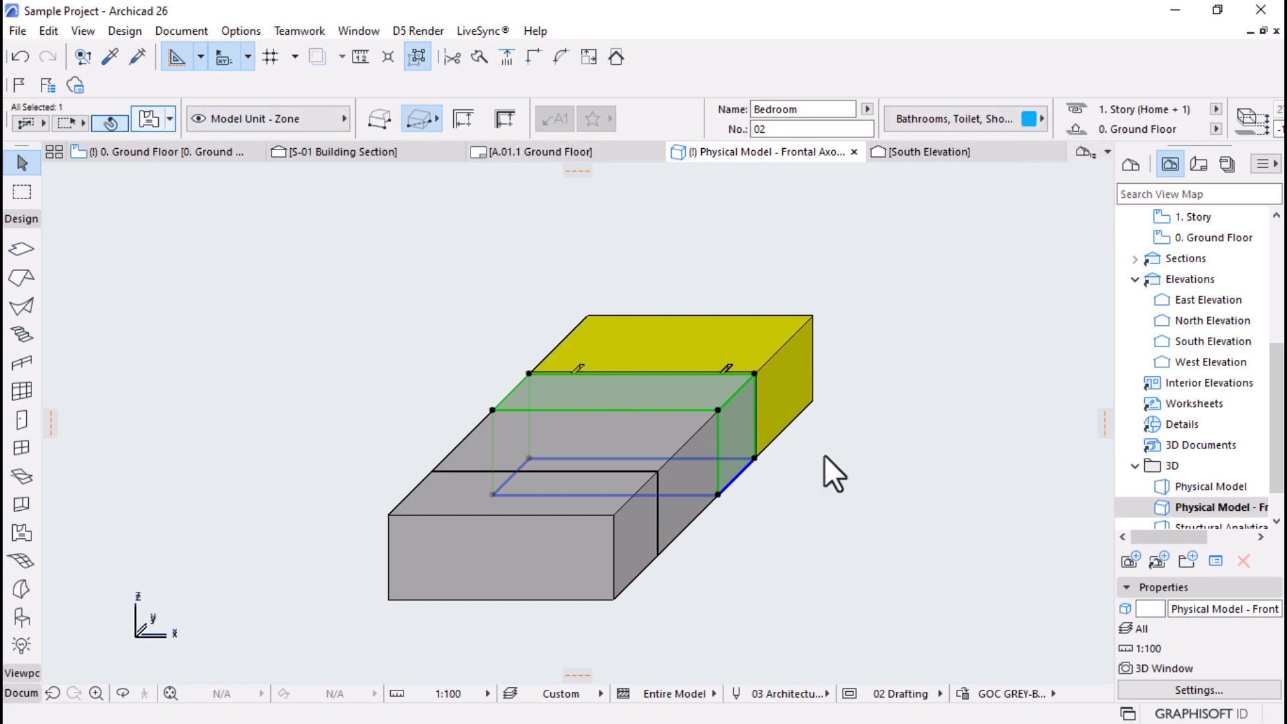
key("ctrl+t")
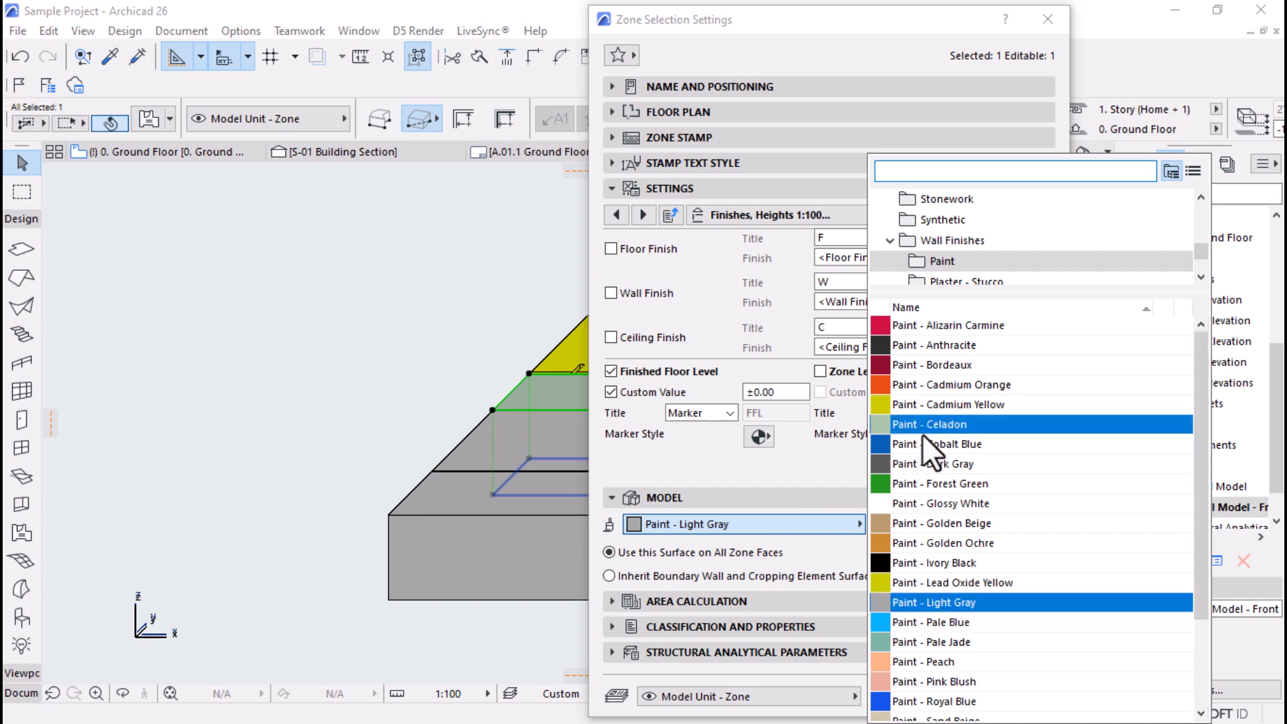
left_click(931, 627)
left_click(1005, 696)
left_click(870, 571)
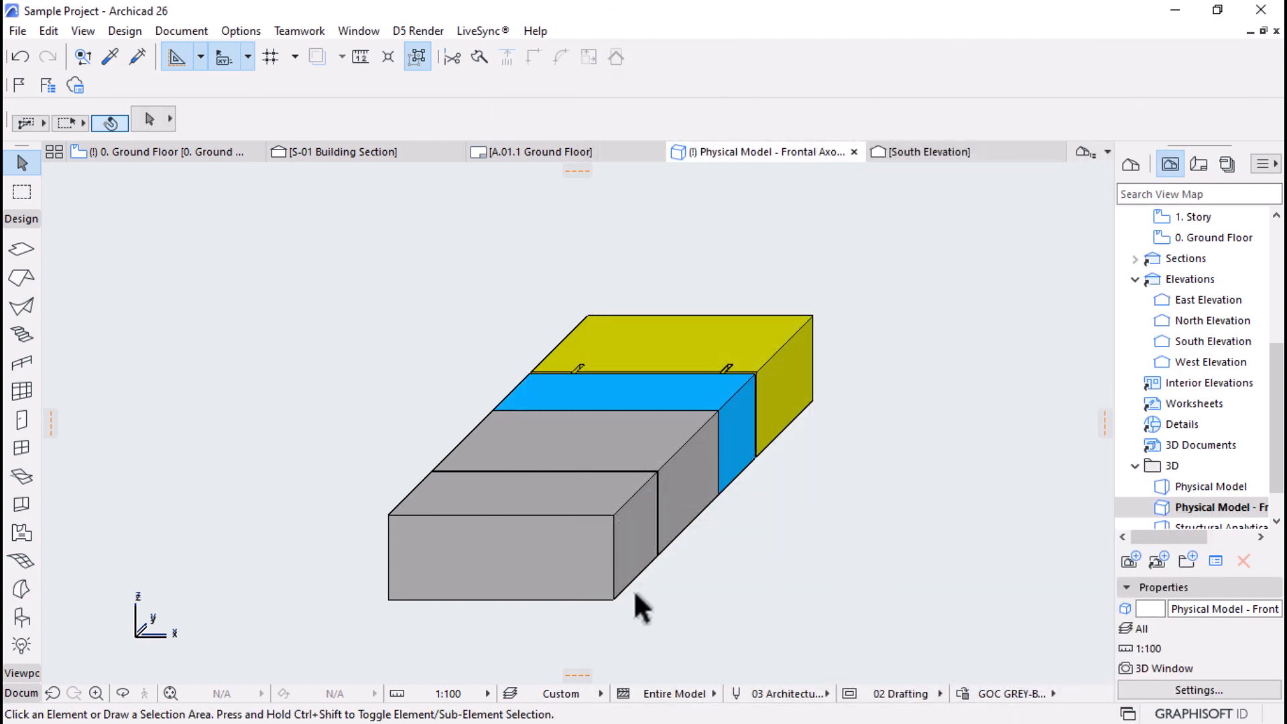
left_click(533, 537)
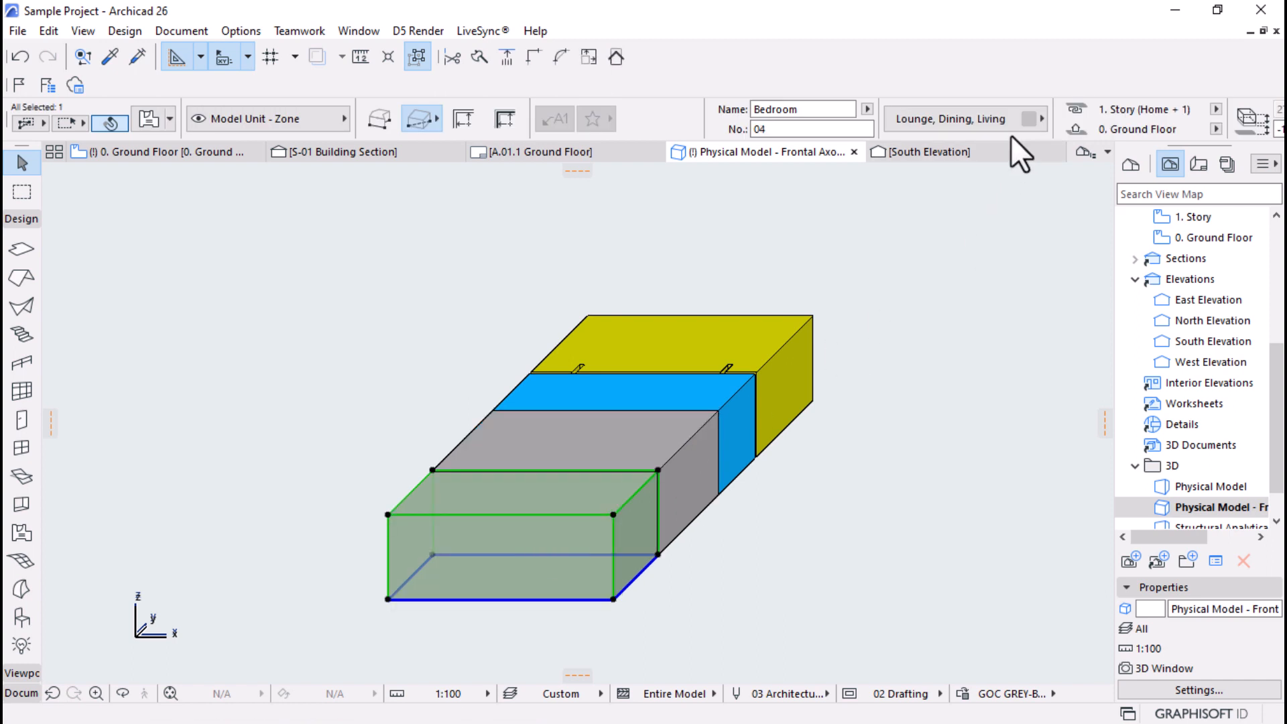
left_click(914, 428)
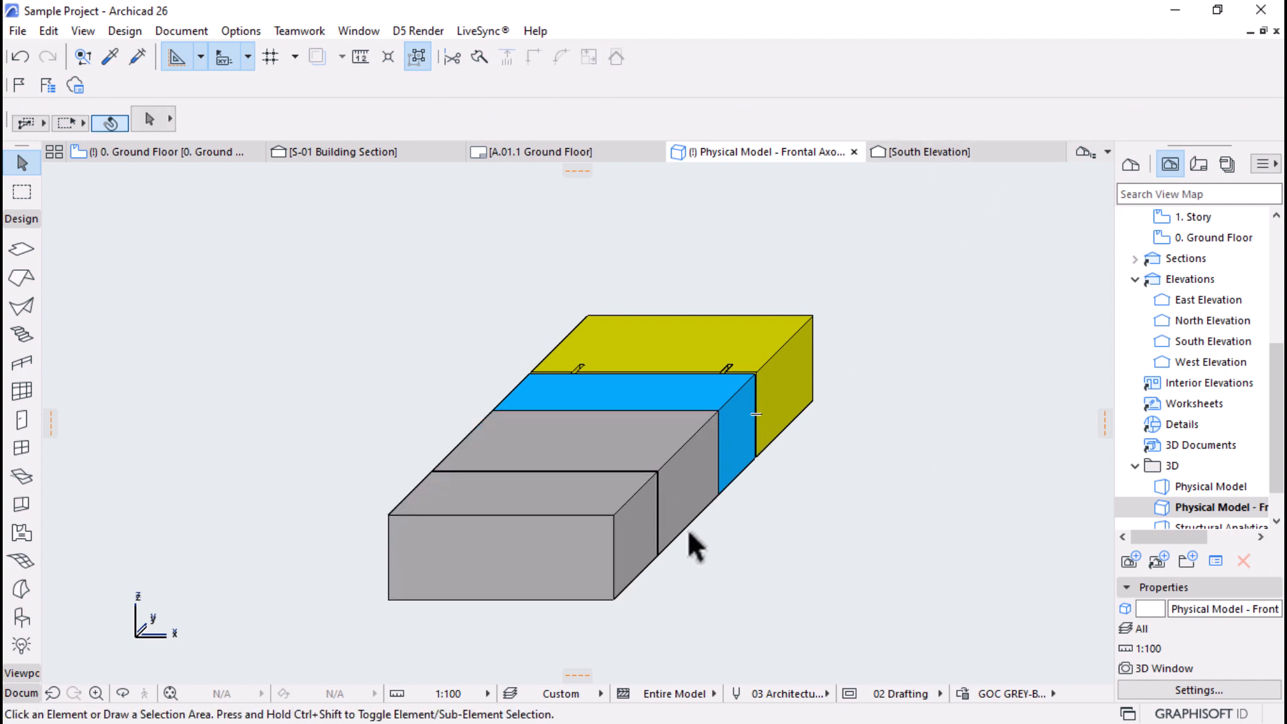
mouse_move(750, 394)
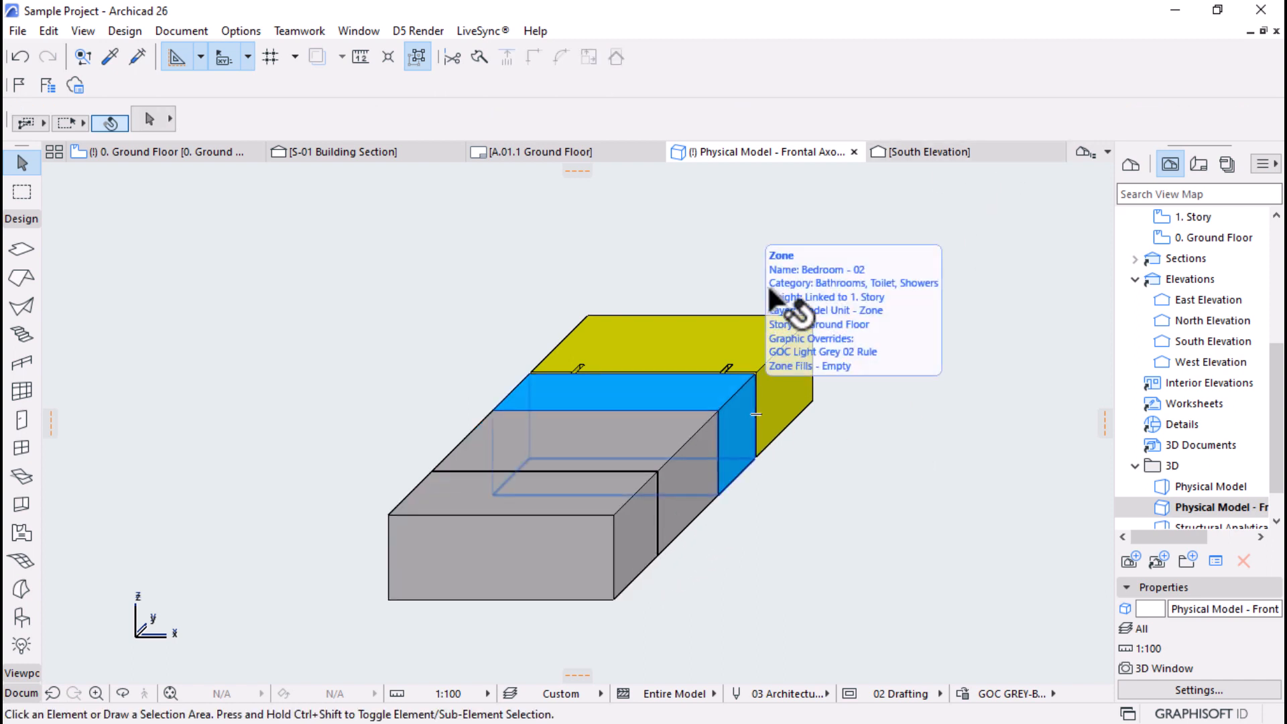
Step: Select all four zones in the 3D view, set their bottom offset to 0 and deselect them
left_click(593, 549)
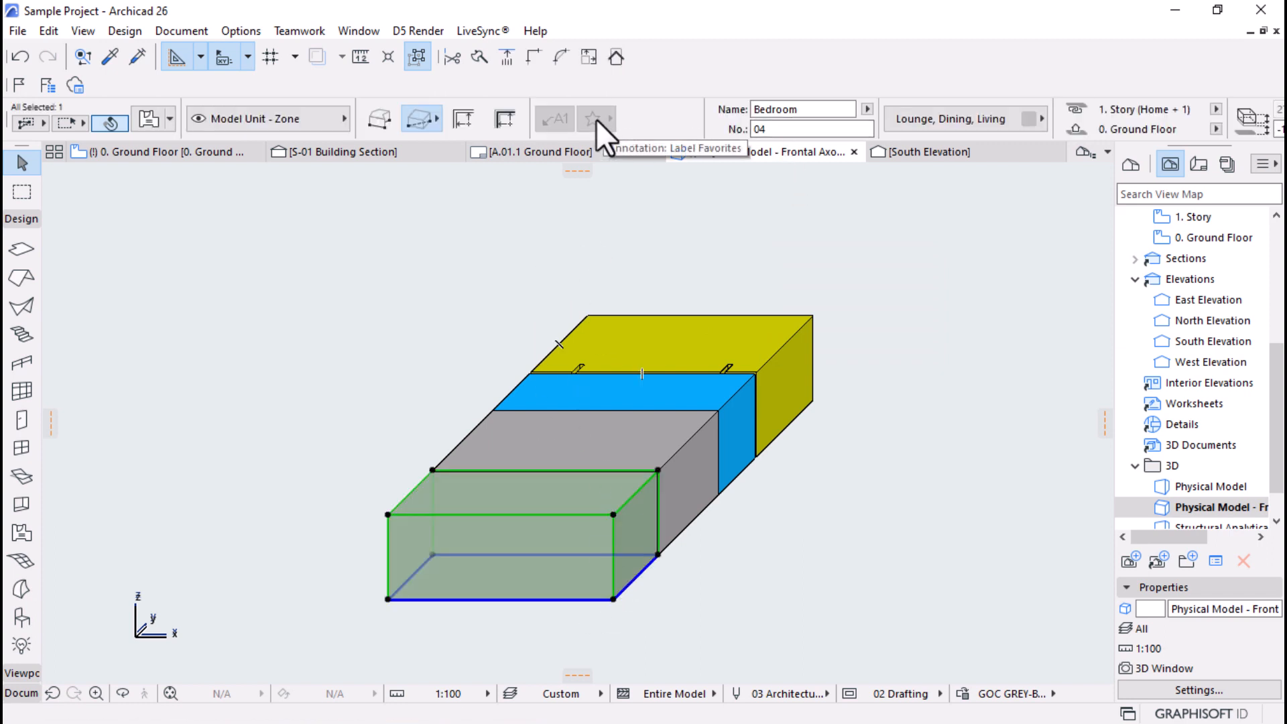
scroll(638, 111, "down", 3)
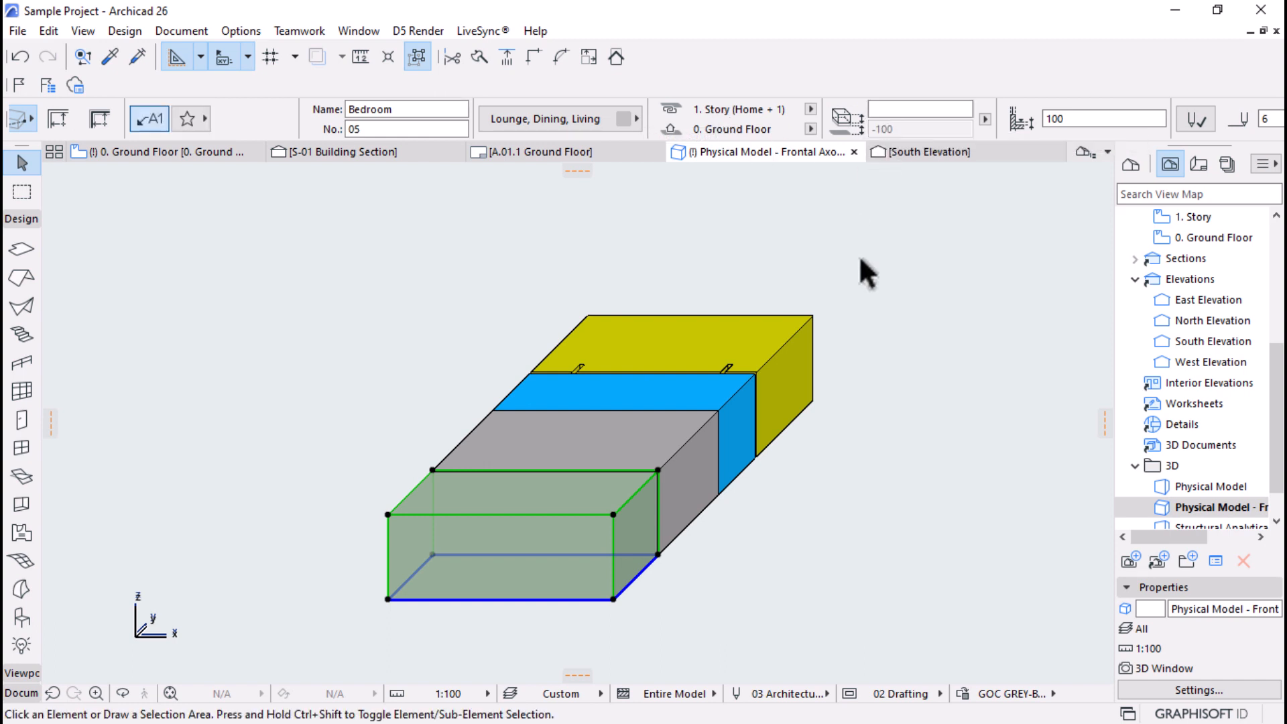
left_click_drag(917, 205, 282, 600)
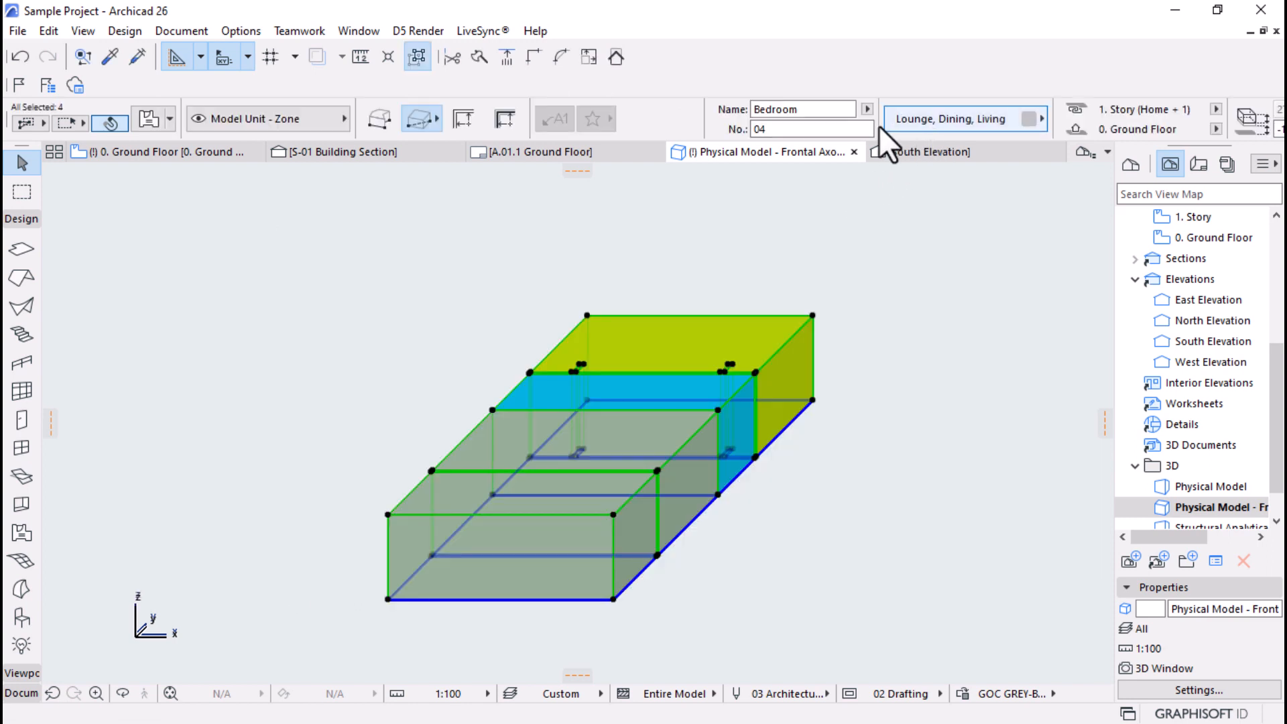
scroll(816, 130, "down", 7)
left_click_drag(901, 132, 723, 132)
type("0")
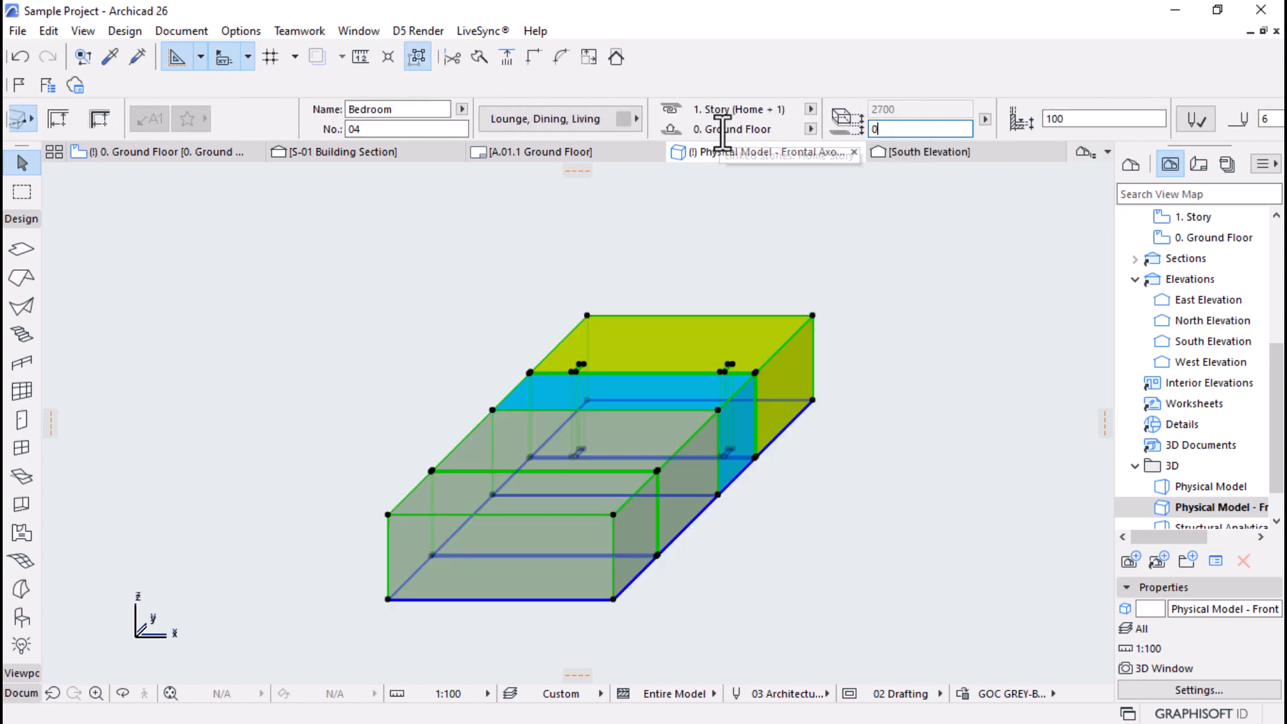
key("Return")
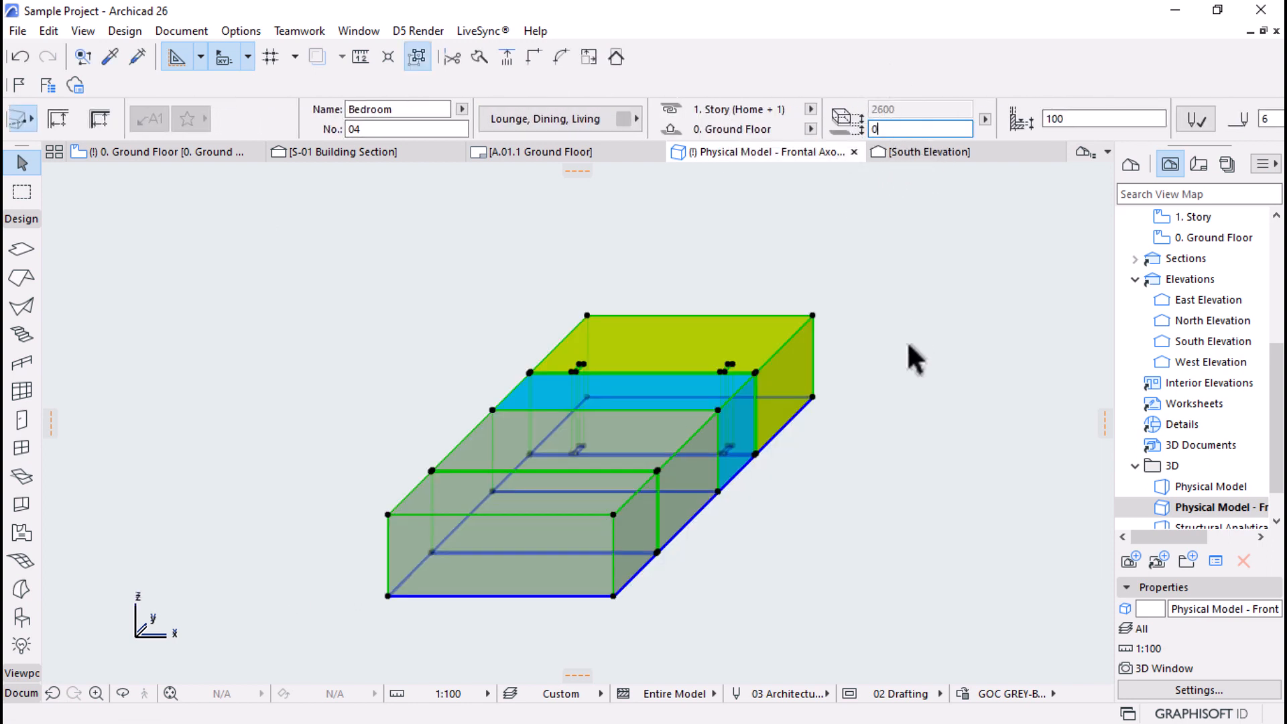
left_click(908, 344)
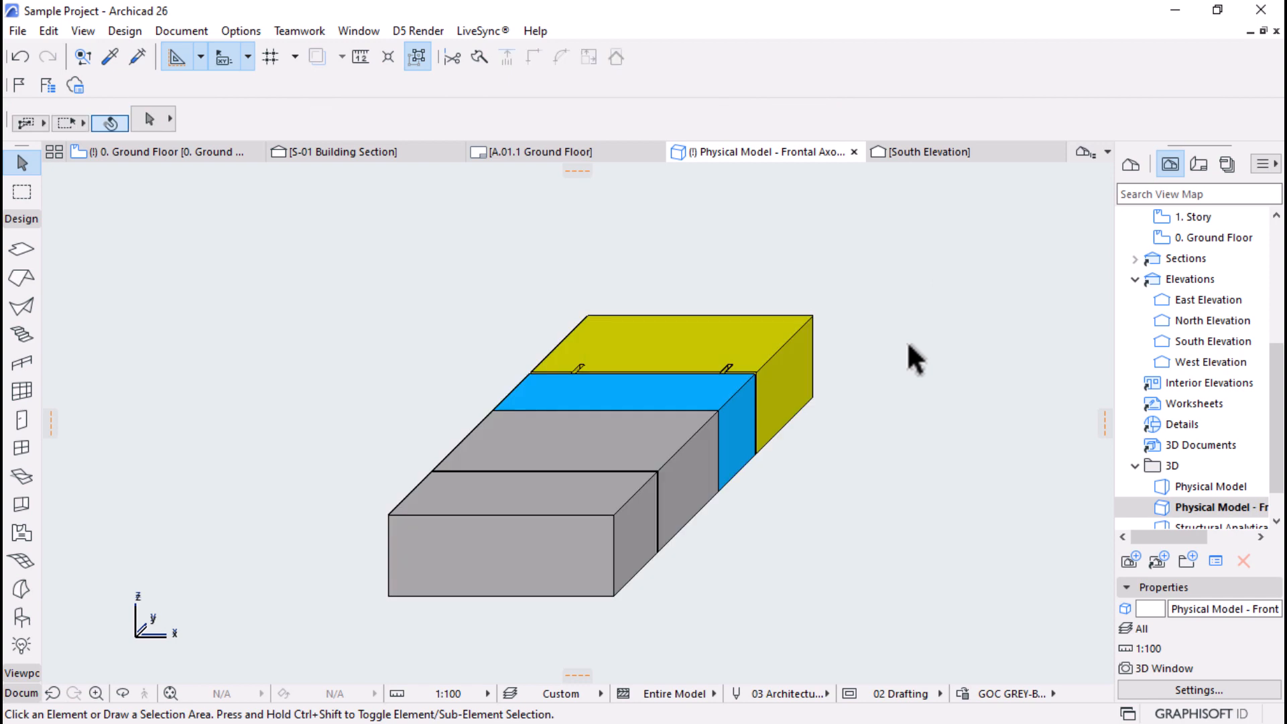
Step: On the ground floor plan, replace Finished Floor Level with Zone Level in all four zone stamps, using the quartered circle marker style
left_click(185, 155)
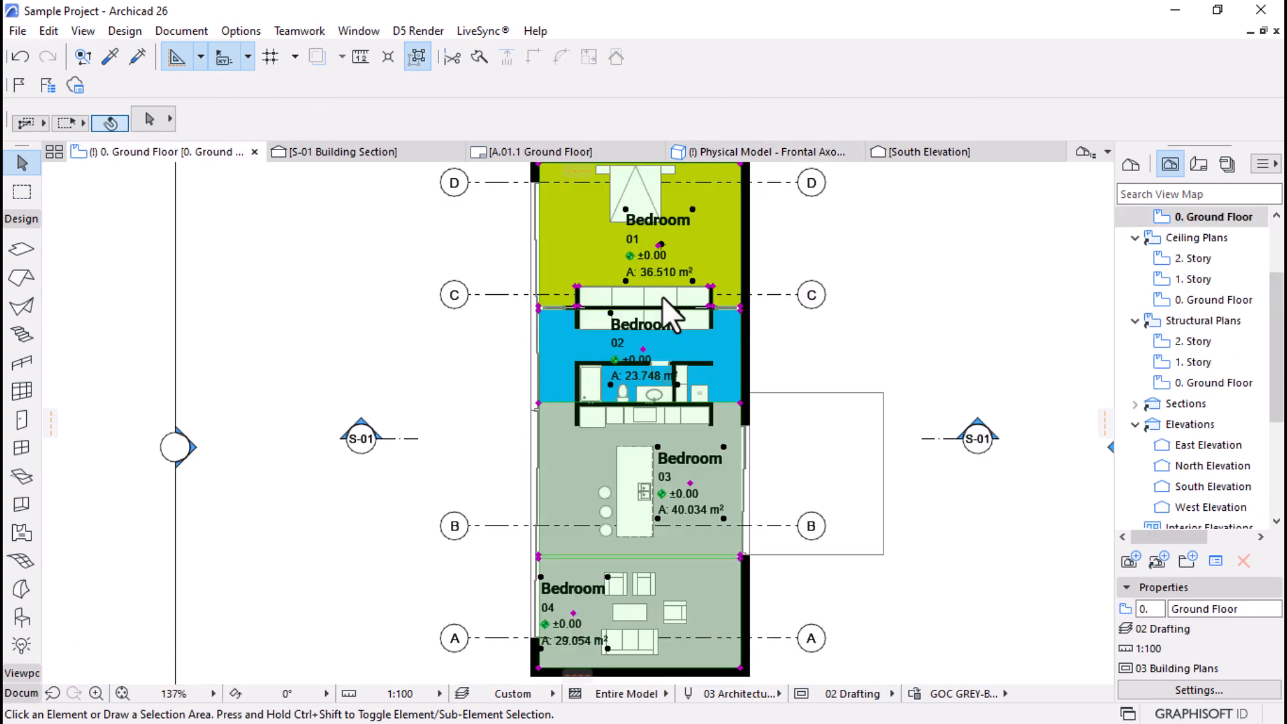
key("ctrl+a")
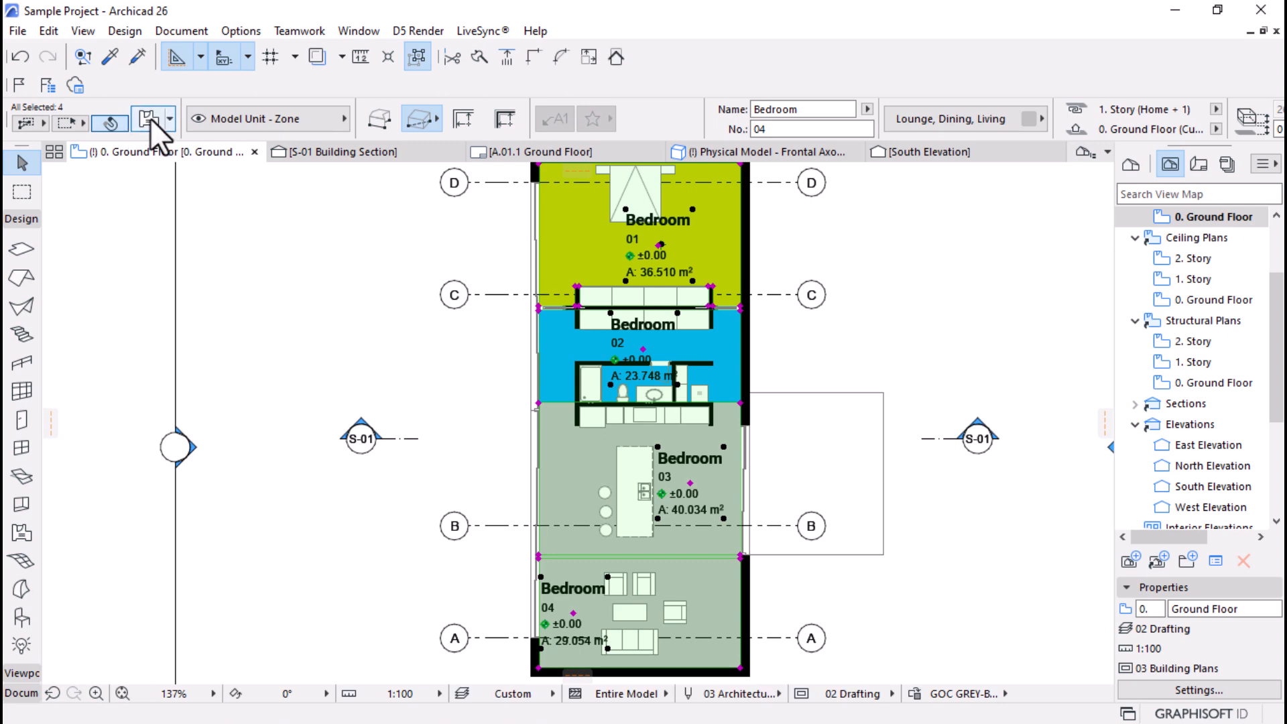
key("ctrl+t")
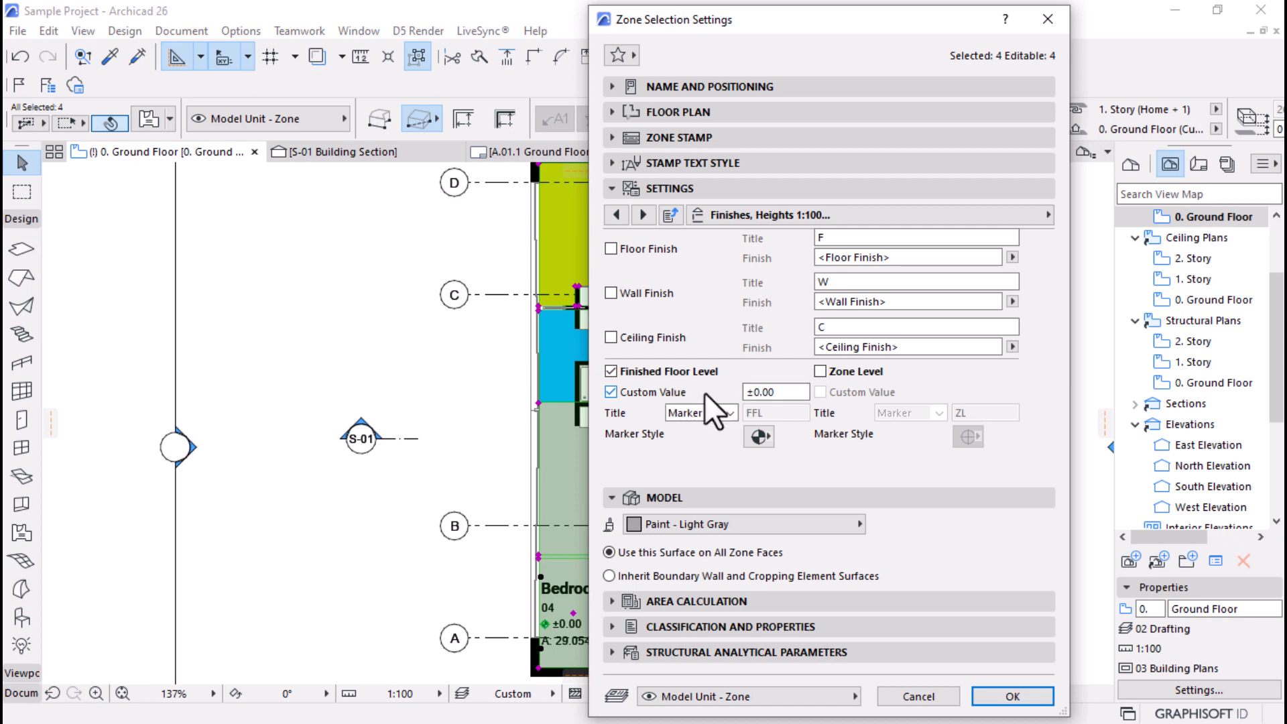
left_click(610, 372)
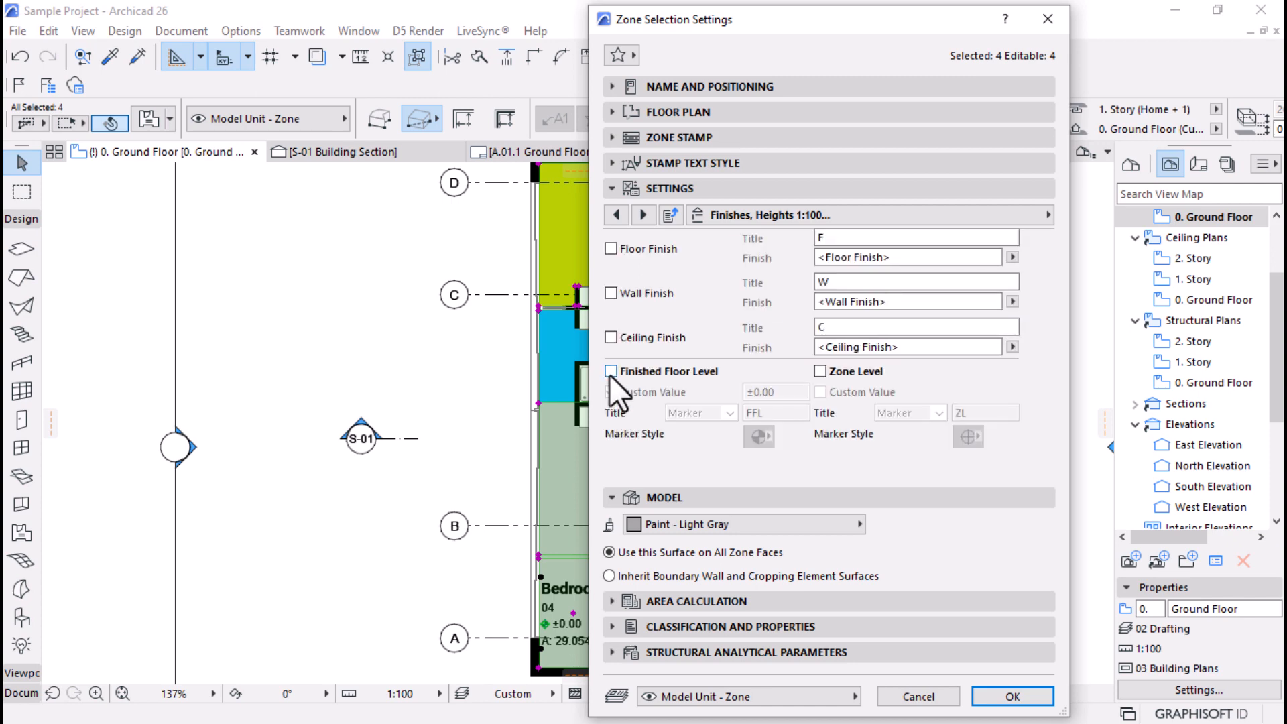
left_click(818, 374)
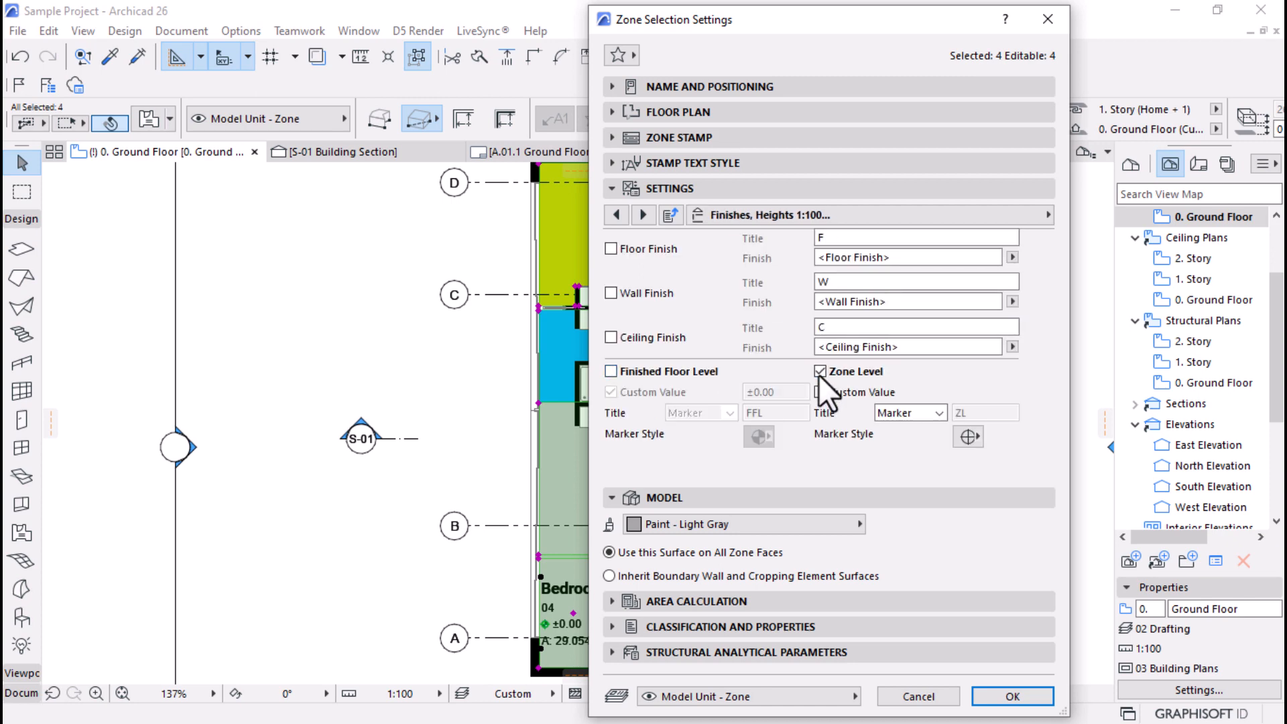
left_click(966, 437)
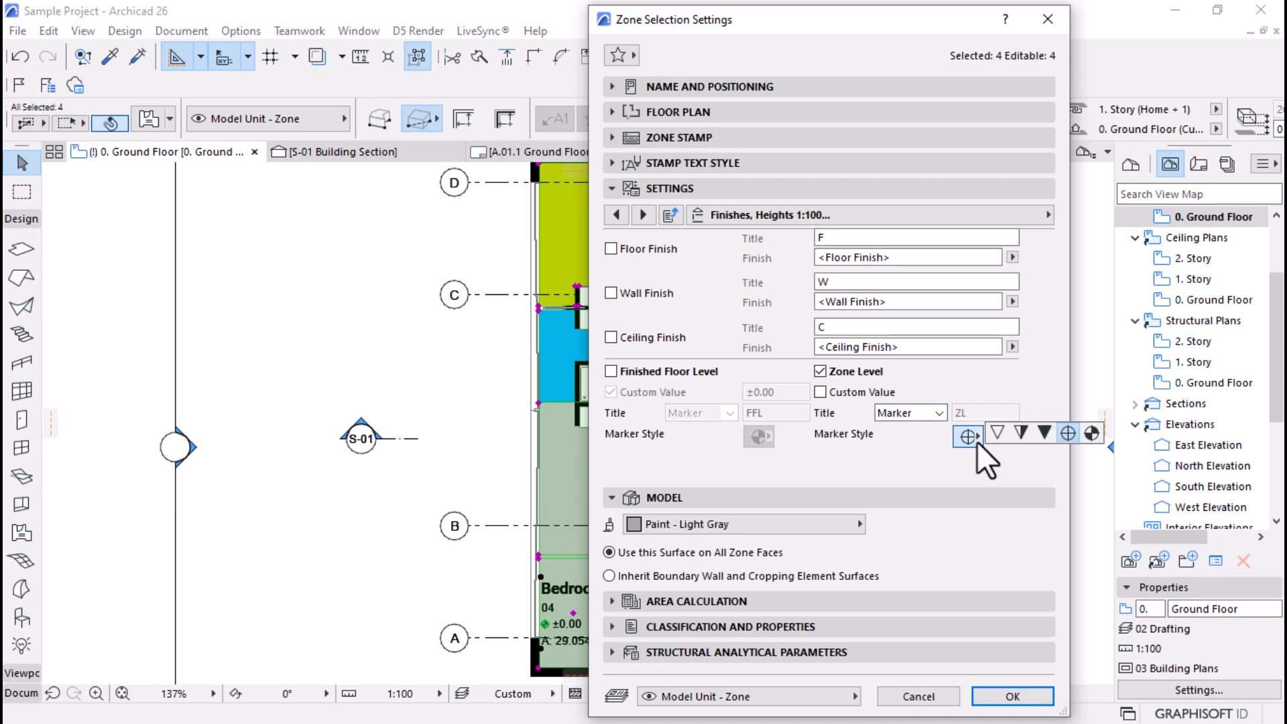
left_click(1098, 433)
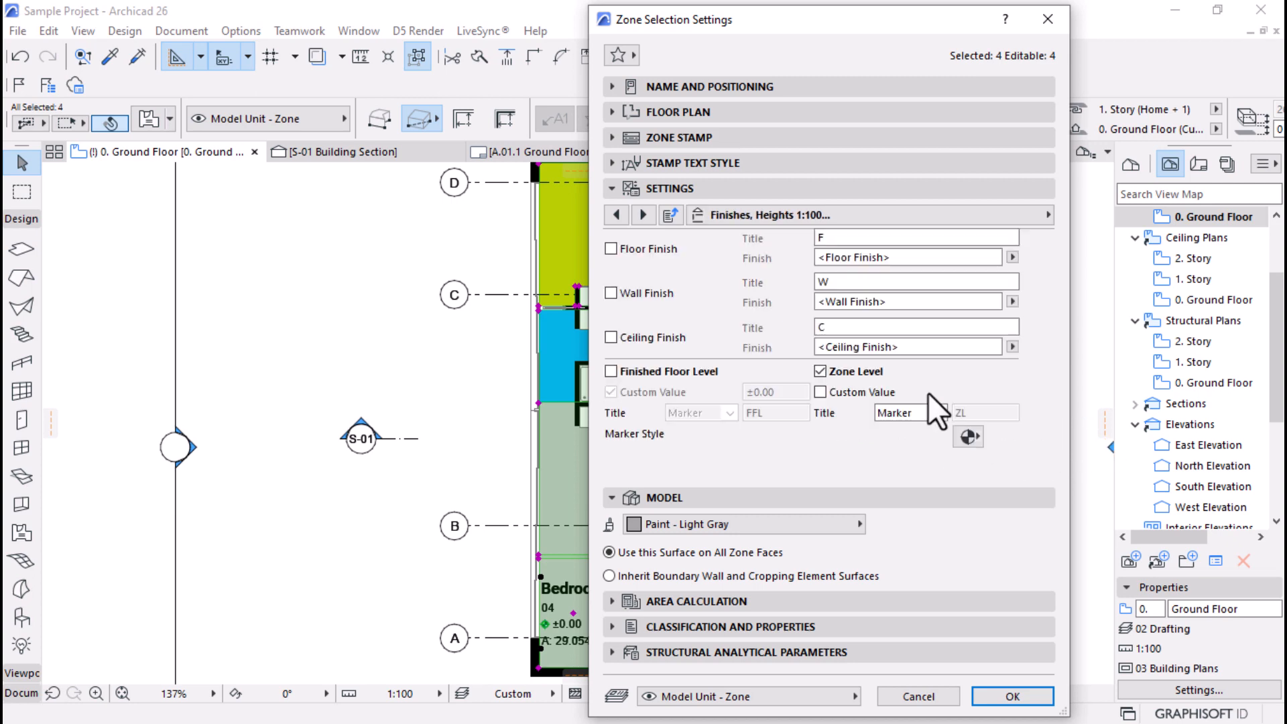
left_click(1012, 696)
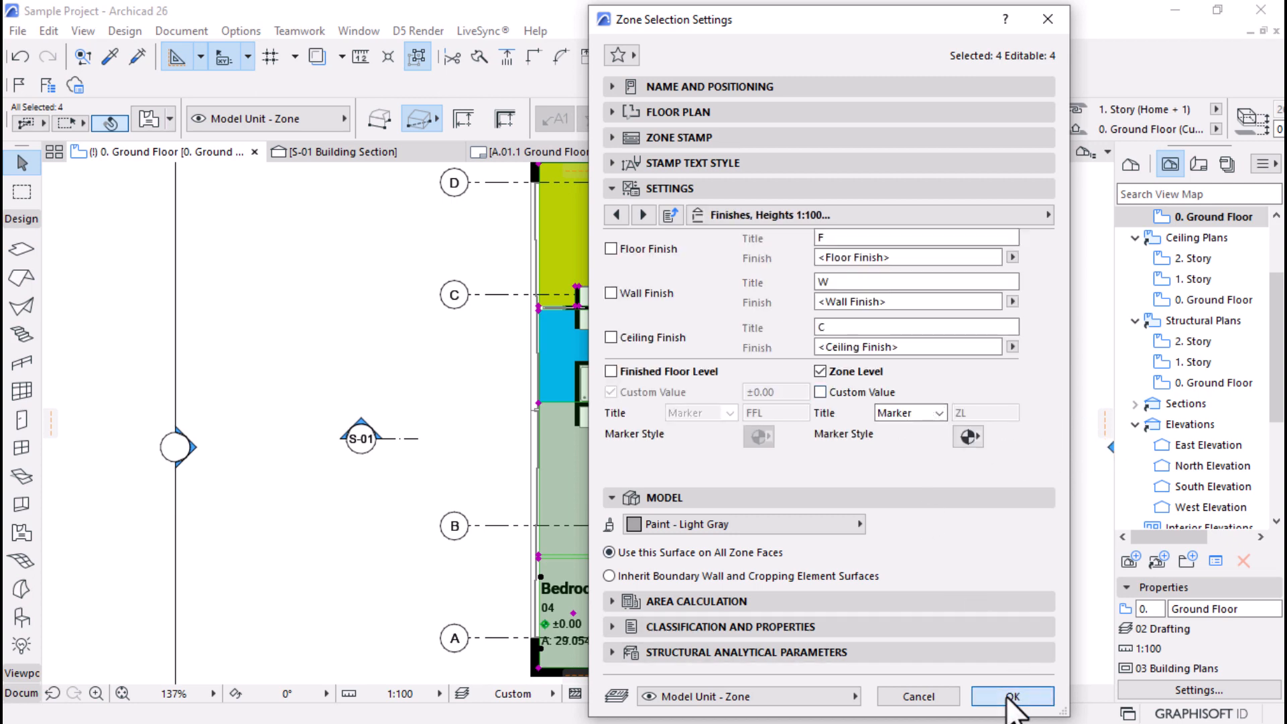
Step: Check the Zone Level in the stamps and set the bottom offset of the four selected zones to 100
scroll(684, 507, "up", 5)
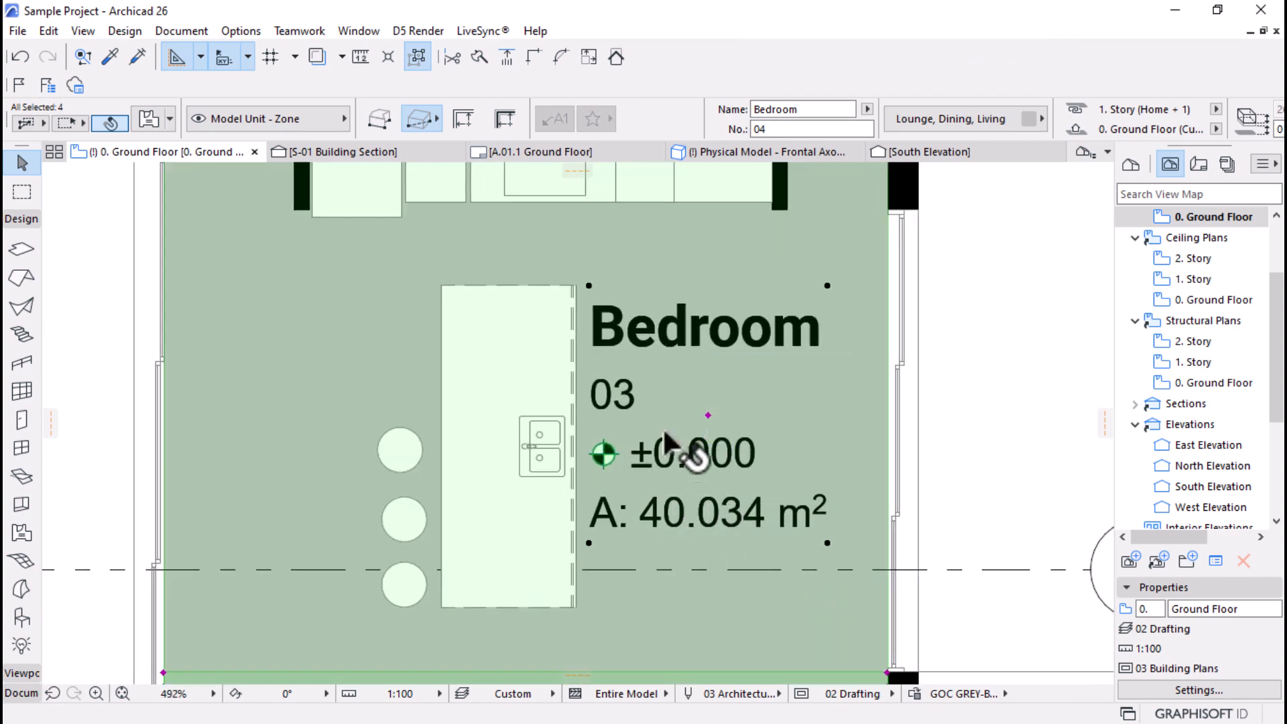
scroll(664, 426, "down", 3)
scroll(678, 454, "down", 1)
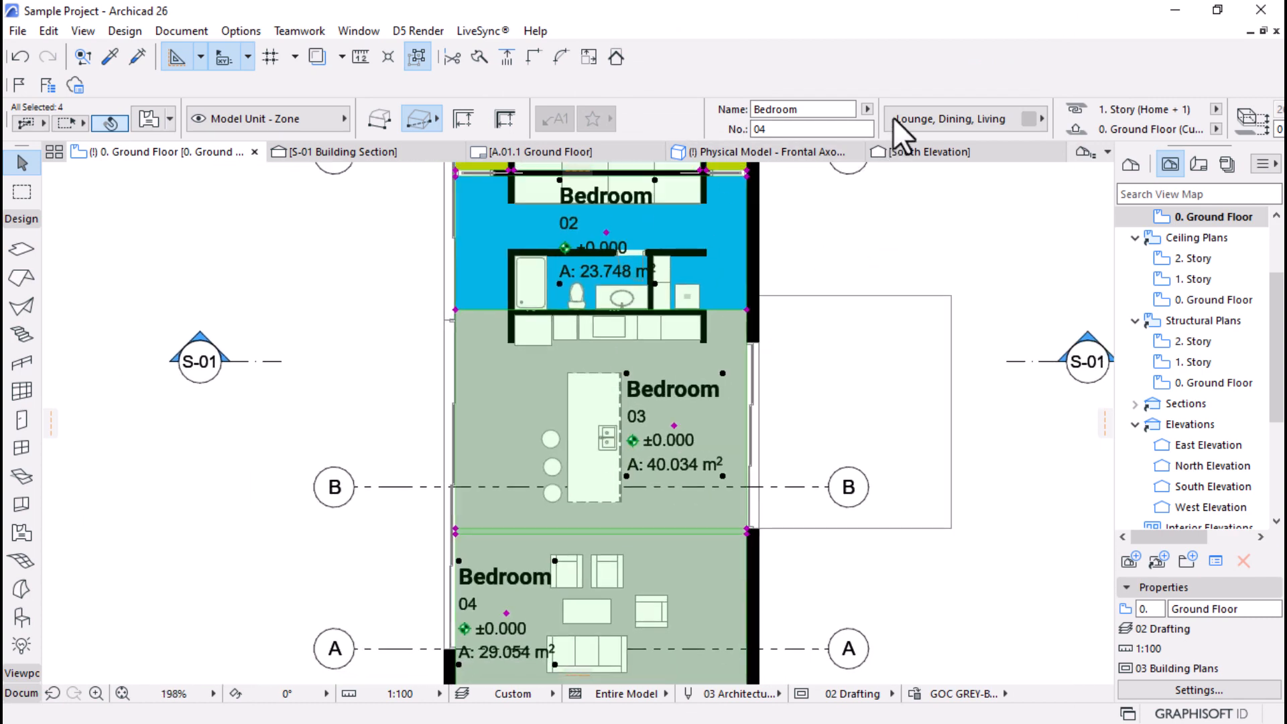
scroll(899, 127, "down", 3)
left_click(916, 129)
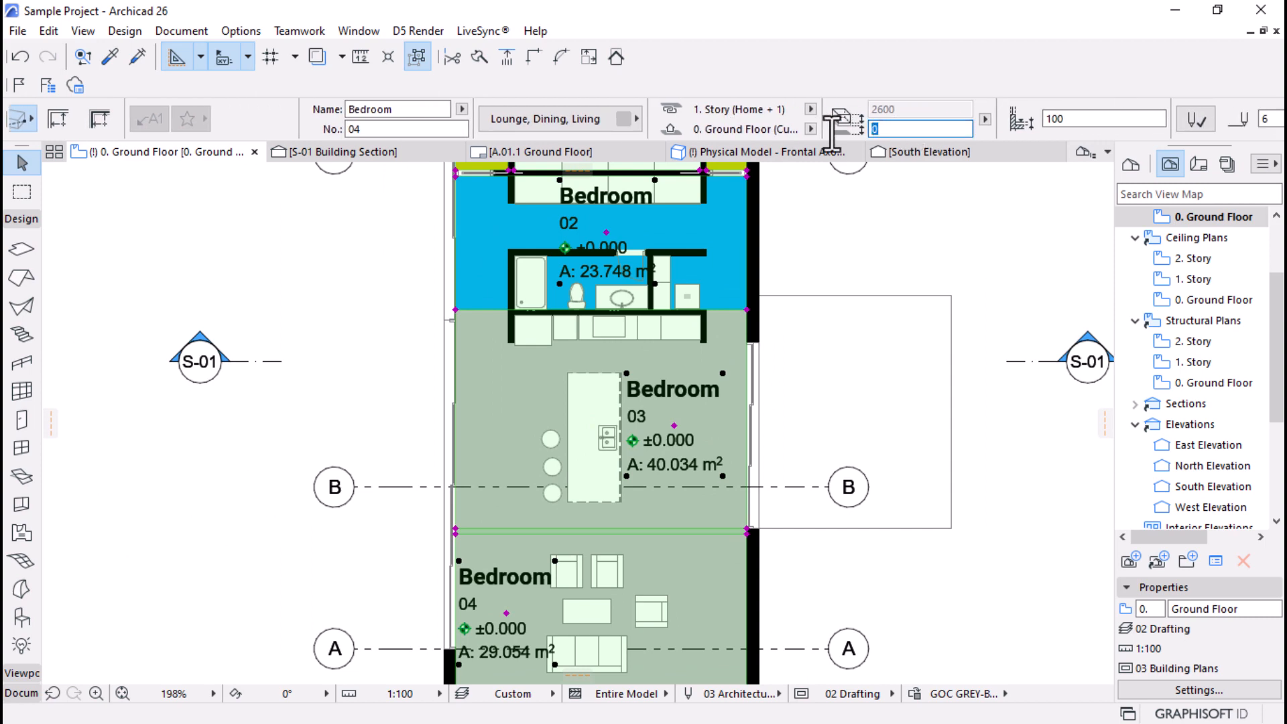
type("100")
key("Return")
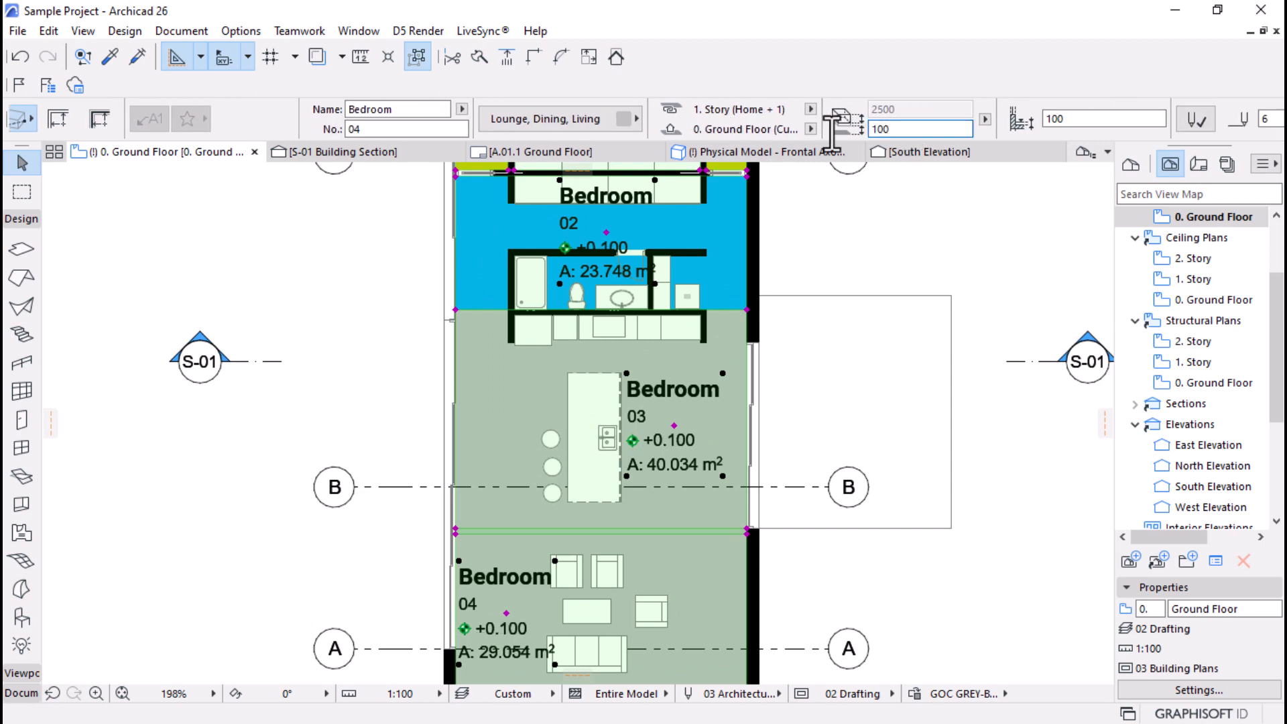
Step: Check the levels in the Bedroom 03 and 01 stamps and set the four zones' bottom offset to 15
scroll(737, 429, "up", 3)
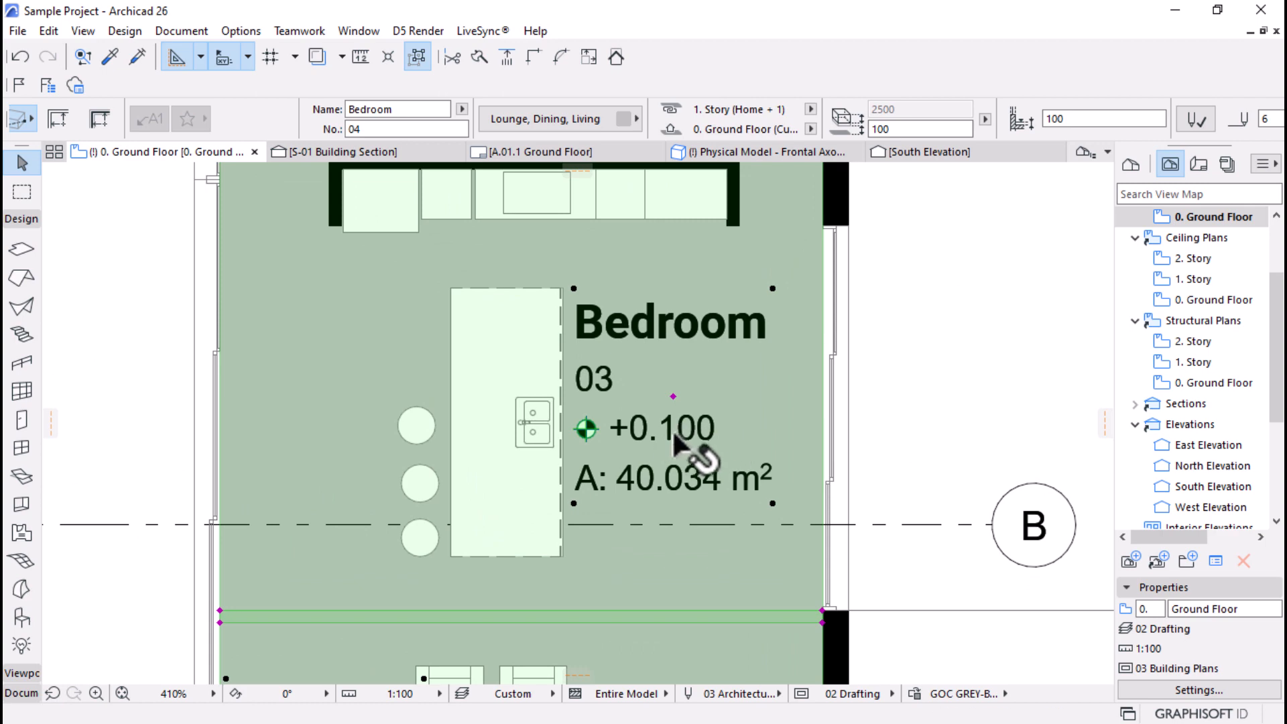
scroll(705, 452, "down", 5)
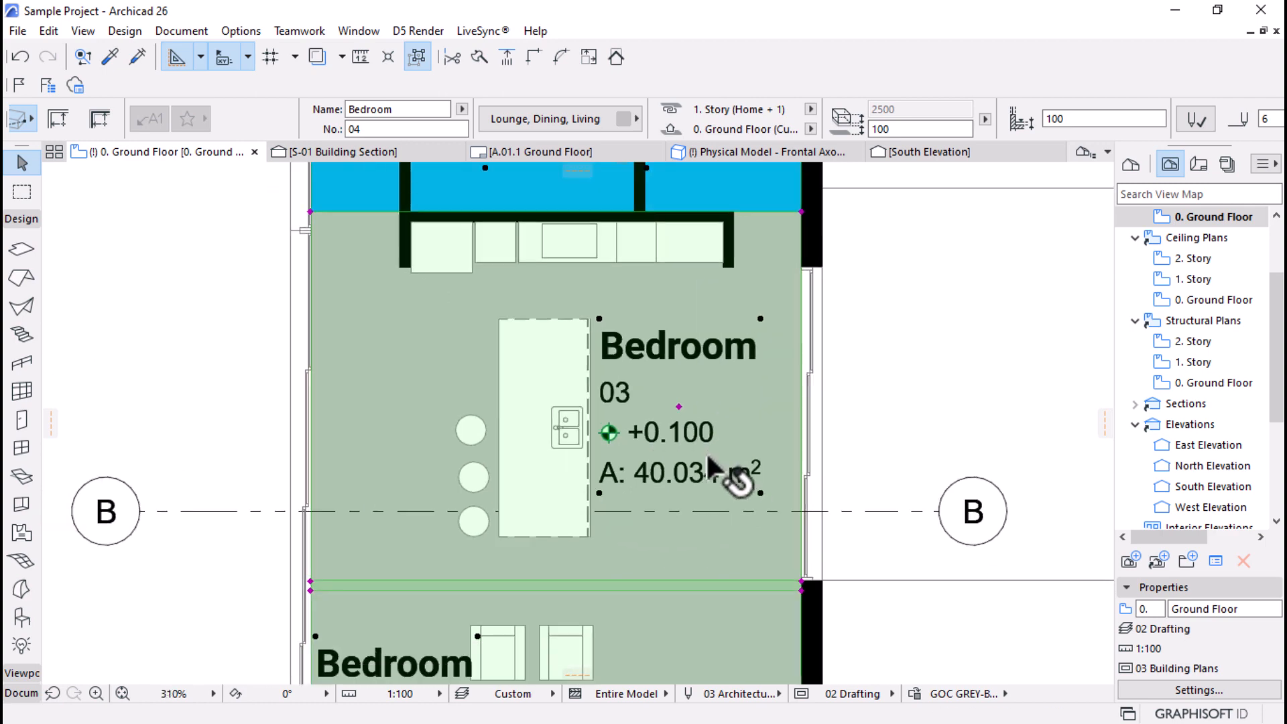
scroll(681, 275, "up", 3)
scroll(681, 276, "up", 3)
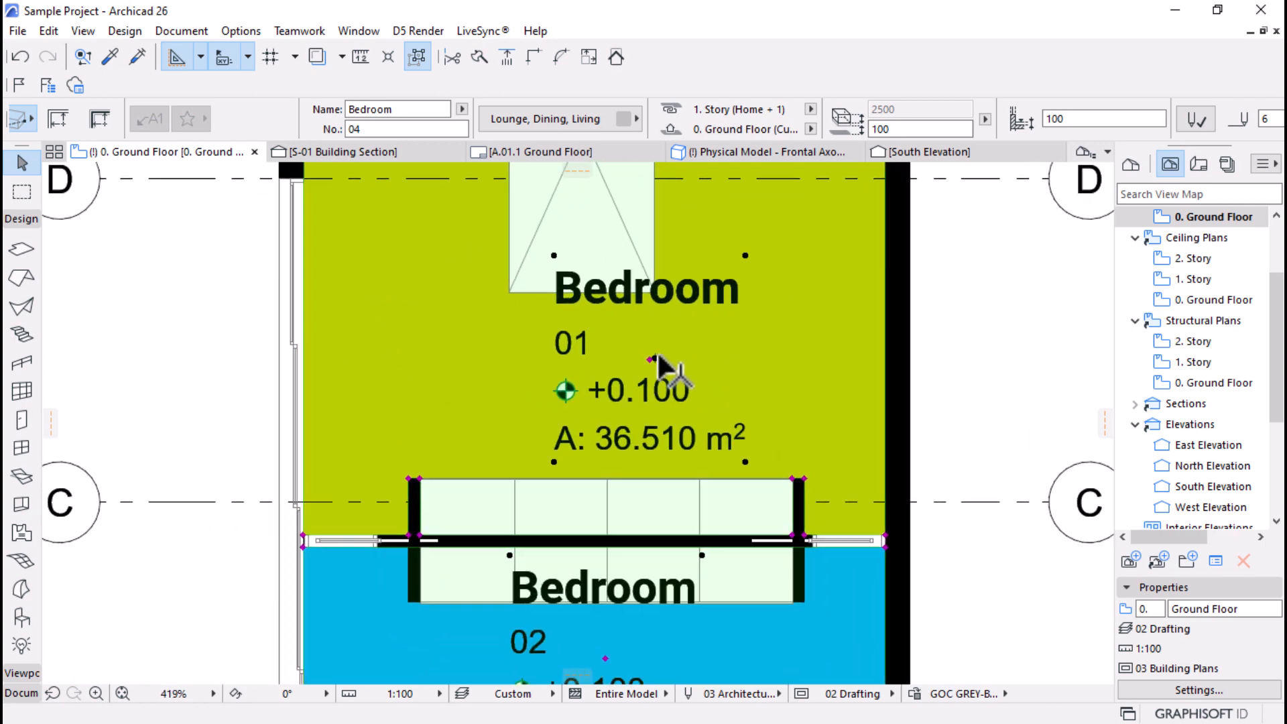
left_click(915, 128)
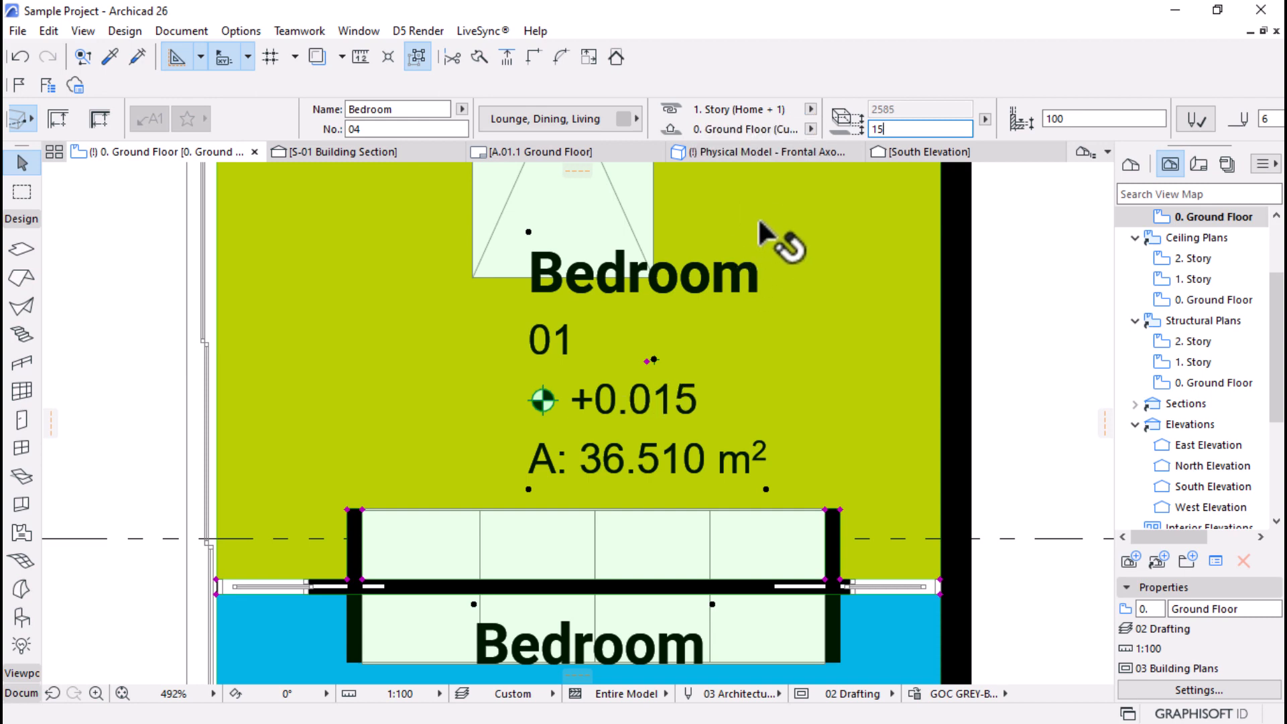
Step: Review the level and area entries in all four zone stamps across the ground floor plan
scroll(626, 328, "down", 4)
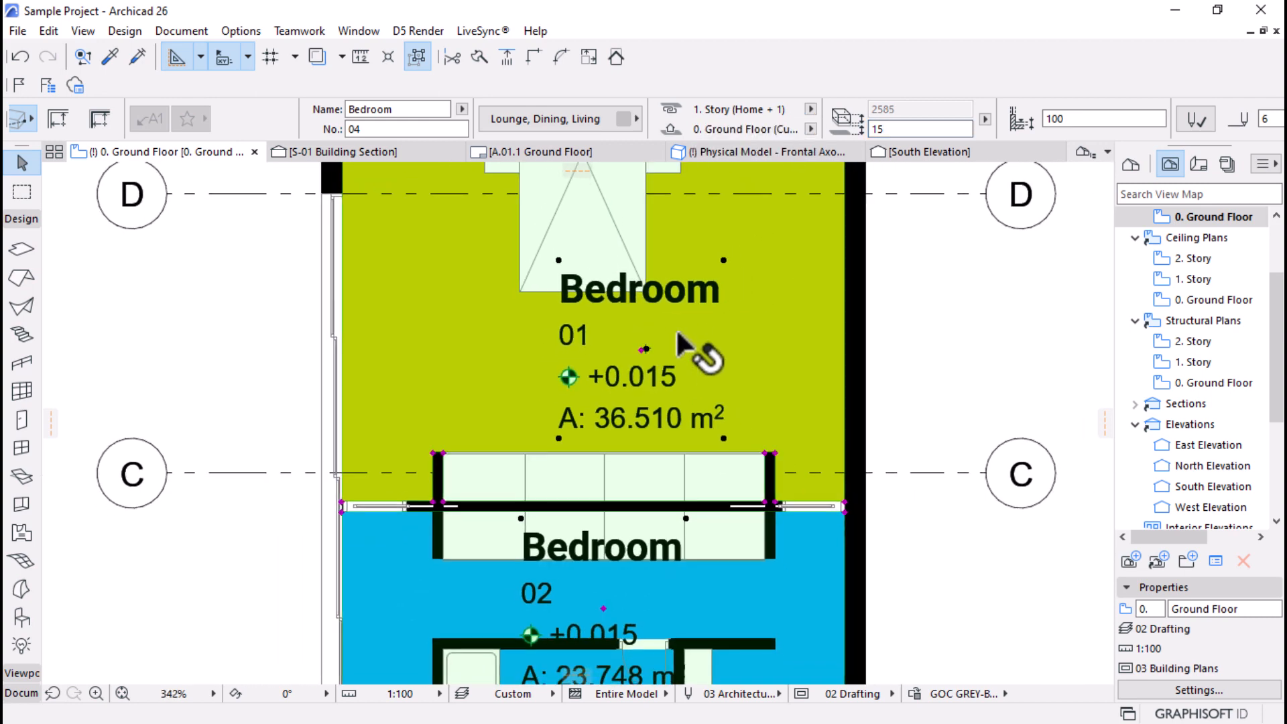
scroll(636, 332, "down", 1)
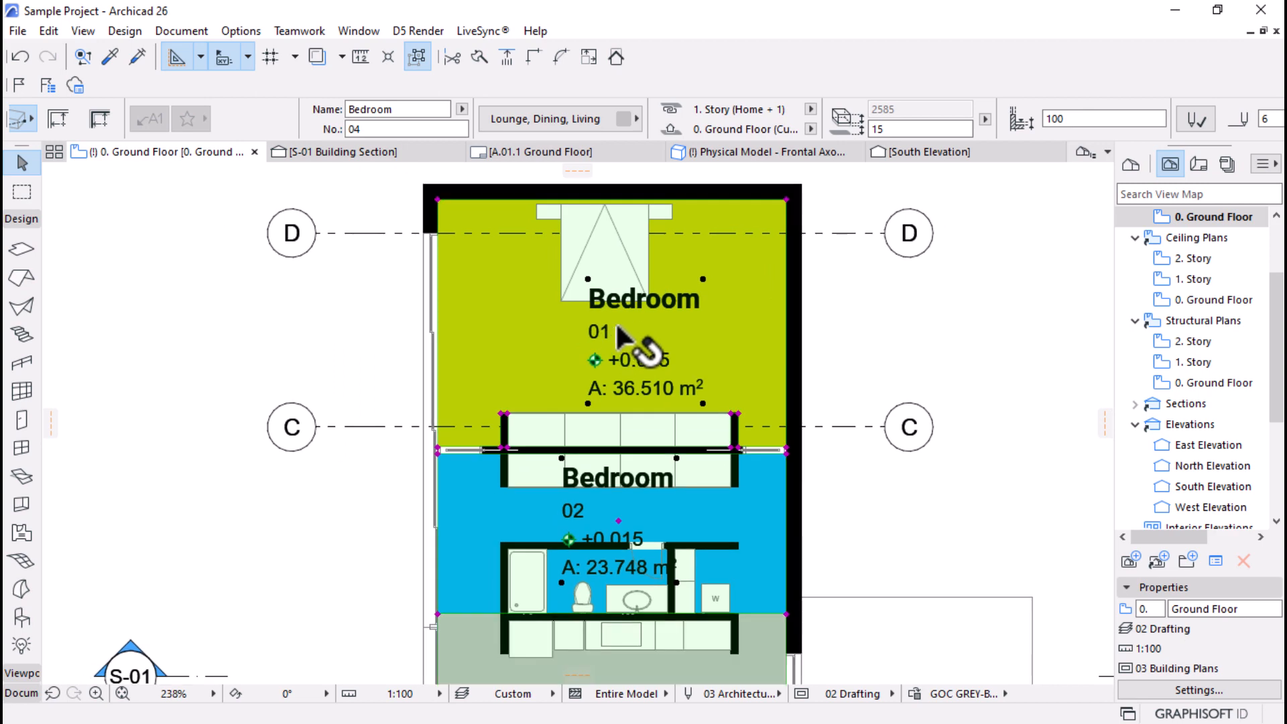
scroll(652, 356, "down", 4)
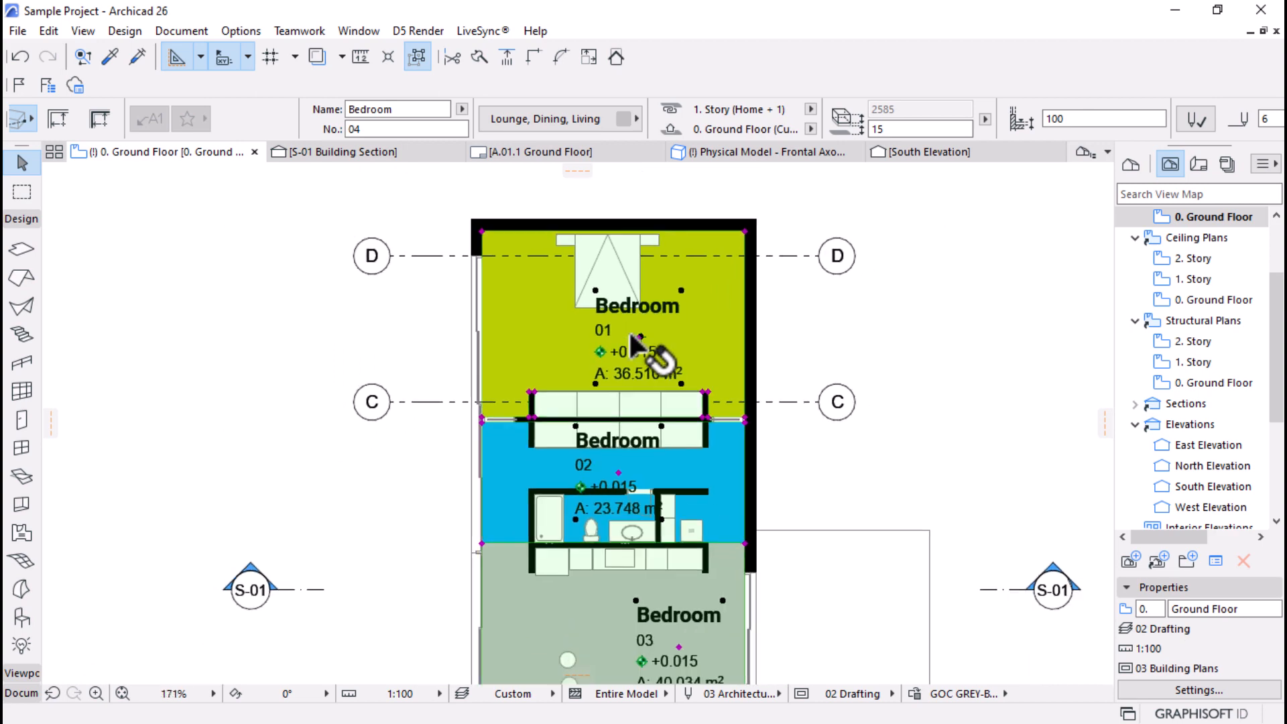
scroll(680, 543, "up", 2)
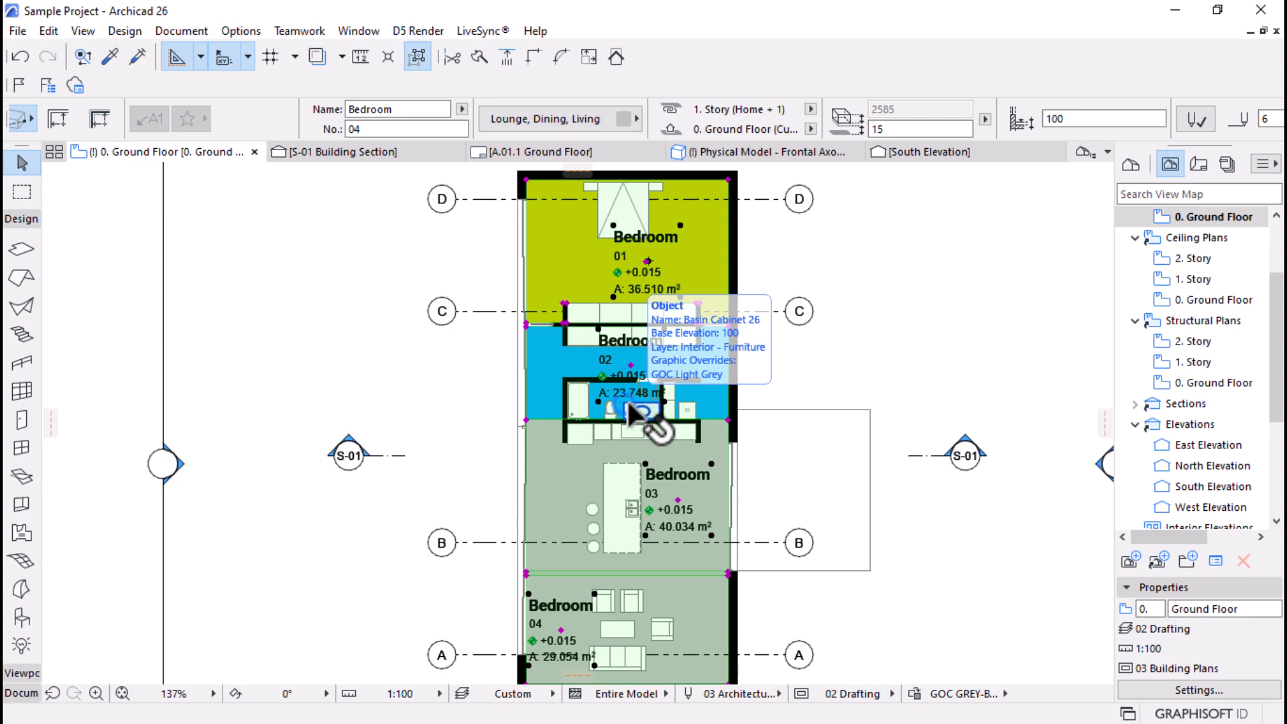
scroll(727, 304, "up", 1)
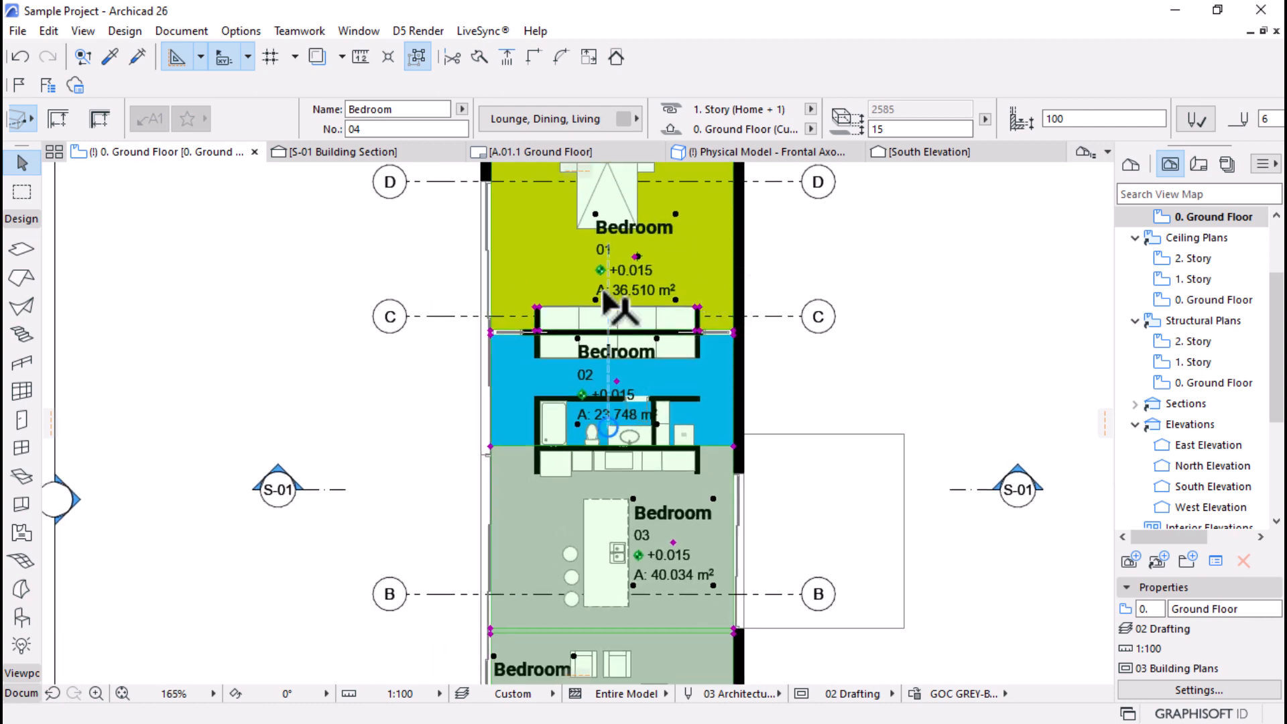
scroll(712, 486, "down", 4)
scroll(724, 445, "up", 3)
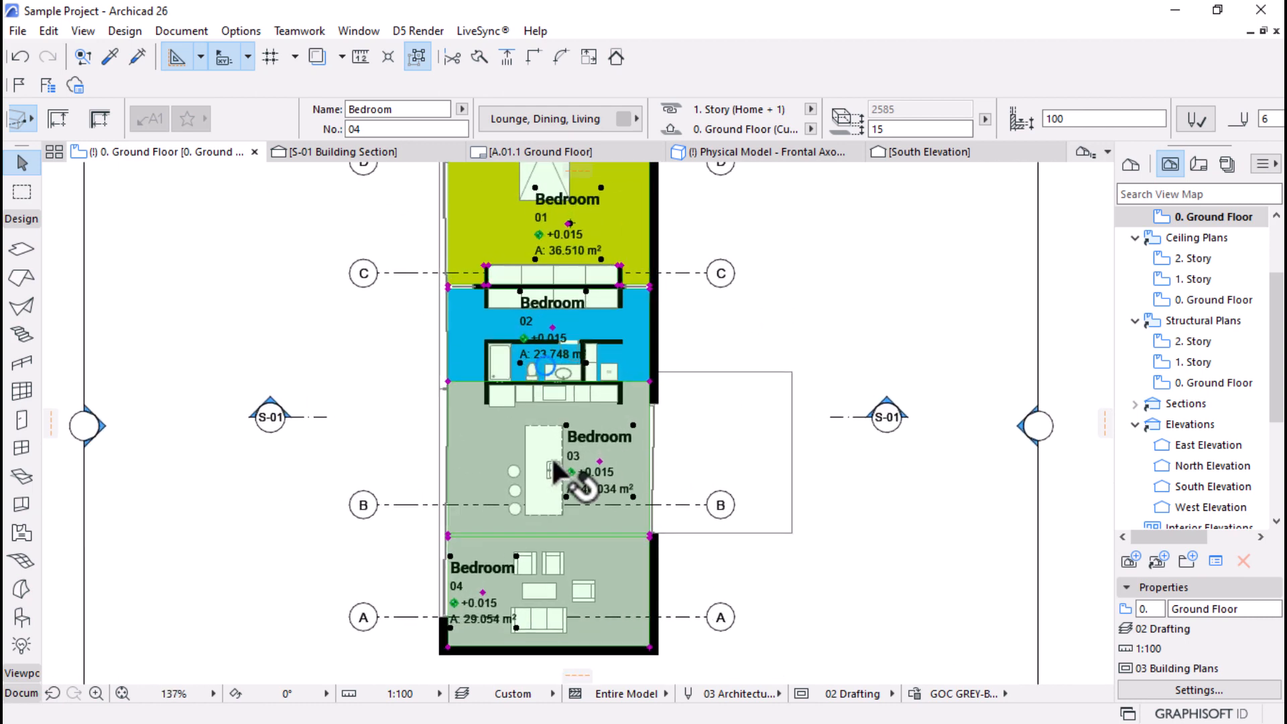
scroll(506, 473, "down", 2)
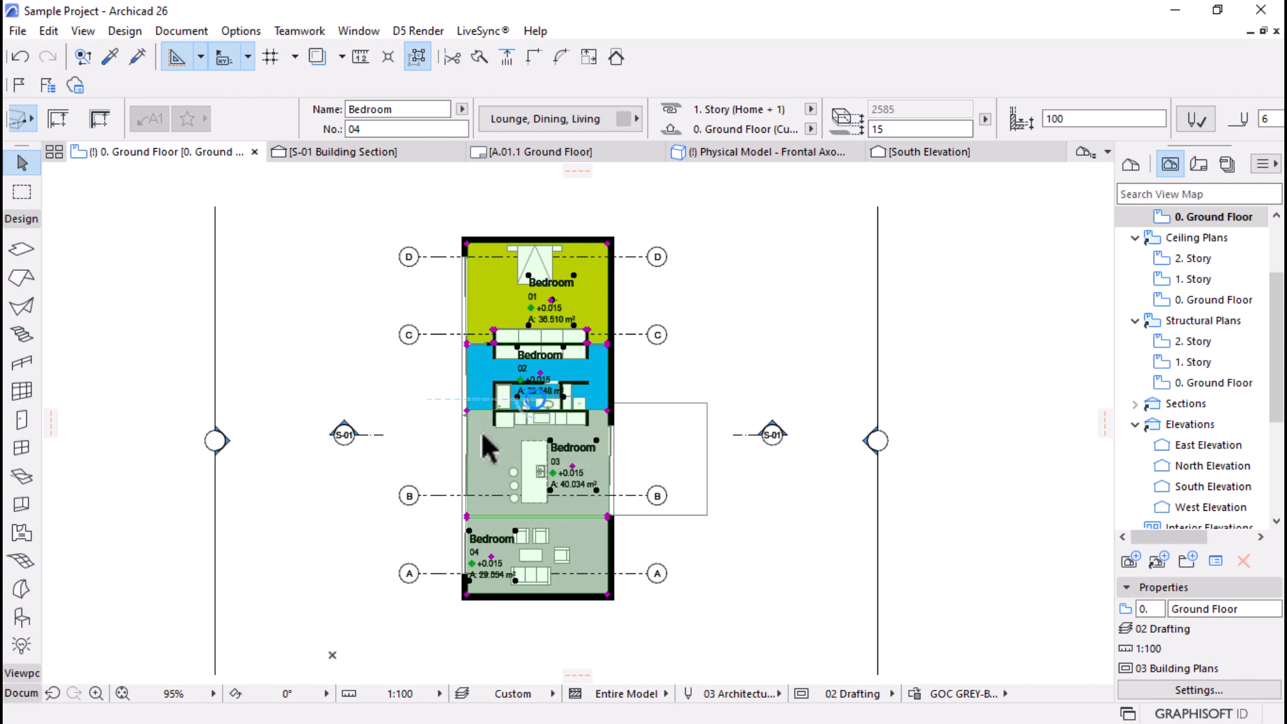
scroll(483, 490, "up", 2)
scroll(483, 490, "up", 1)
scroll(759, 422, "down", 1)
scroll(530, 661, "up", 3)
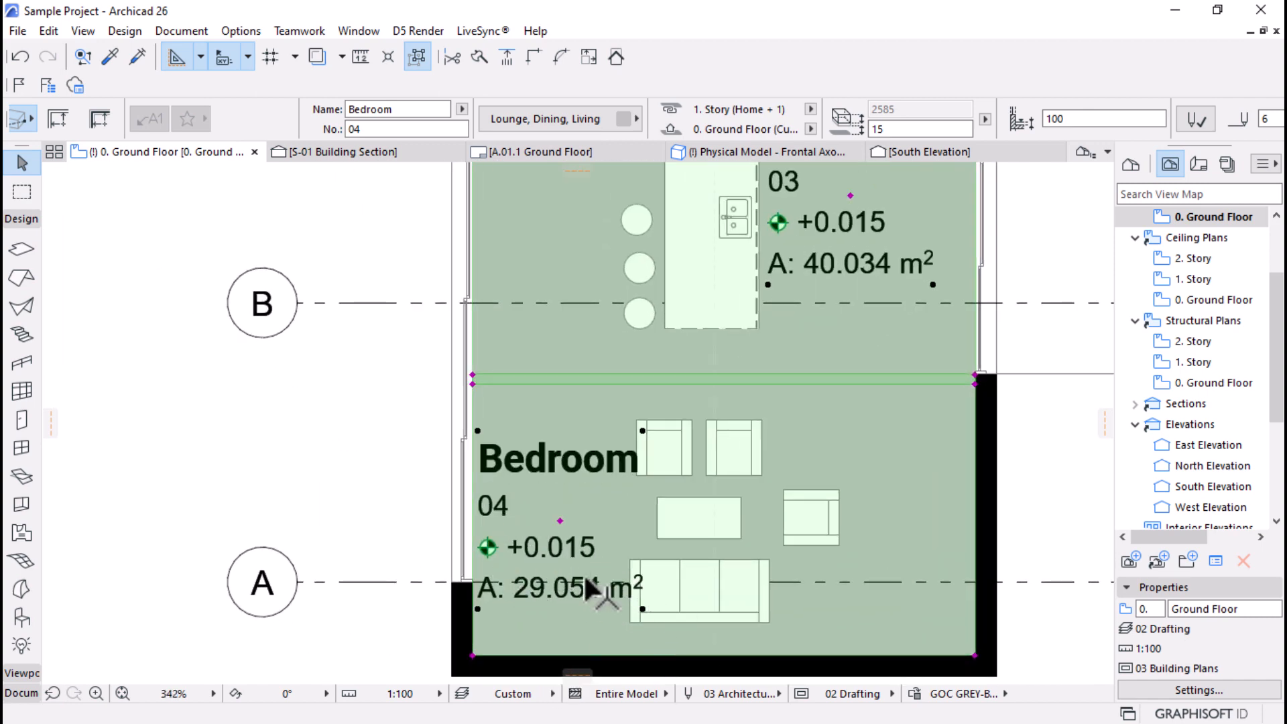
scroll(509, 616, "down", 4)
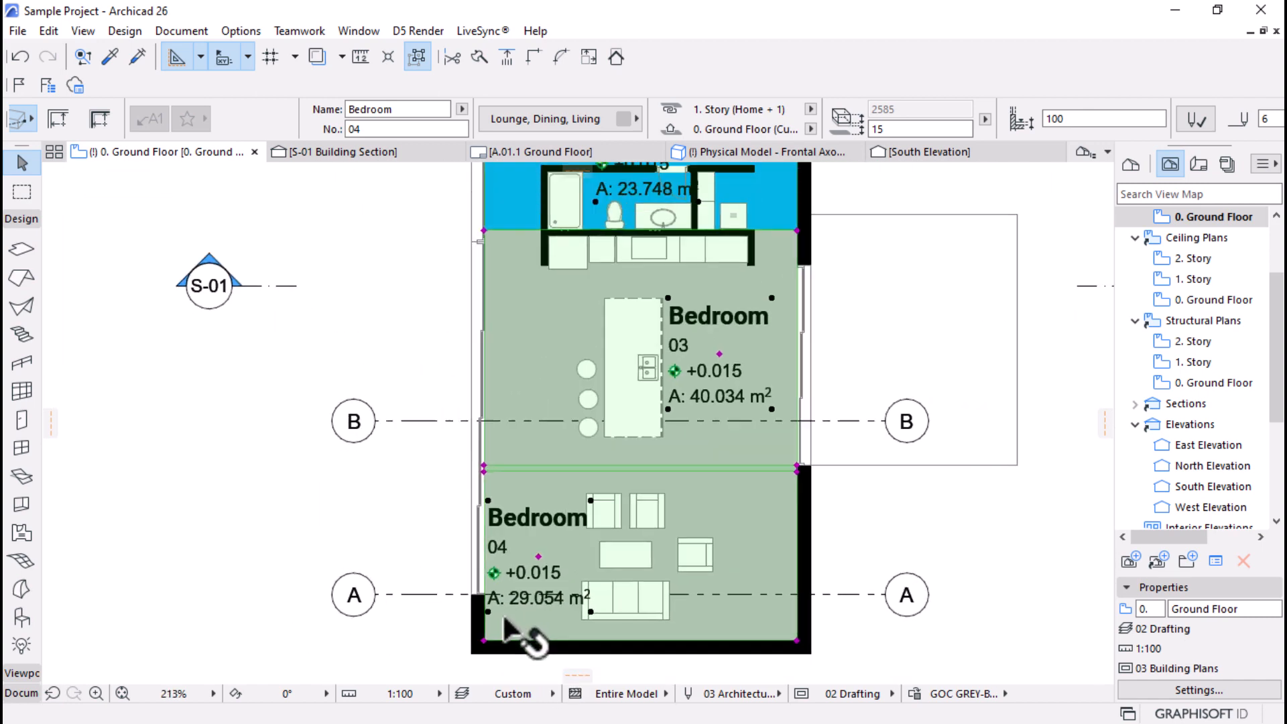
scroll(531, 630, "down", 2)
scroll(581, 416, "up", 7)
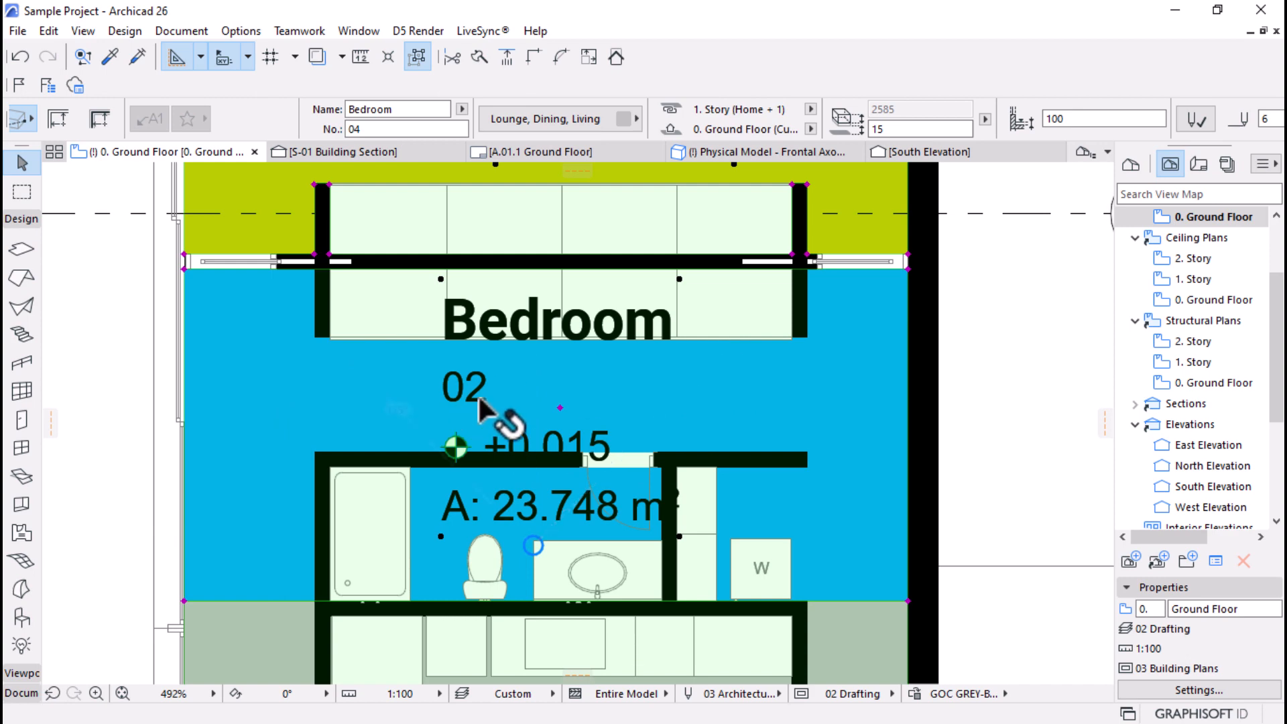
Step: Turn off Show Zone Stamps in the 02 Drafting model view options for the ground floor plan
scroll(583, 496, "down", 4)
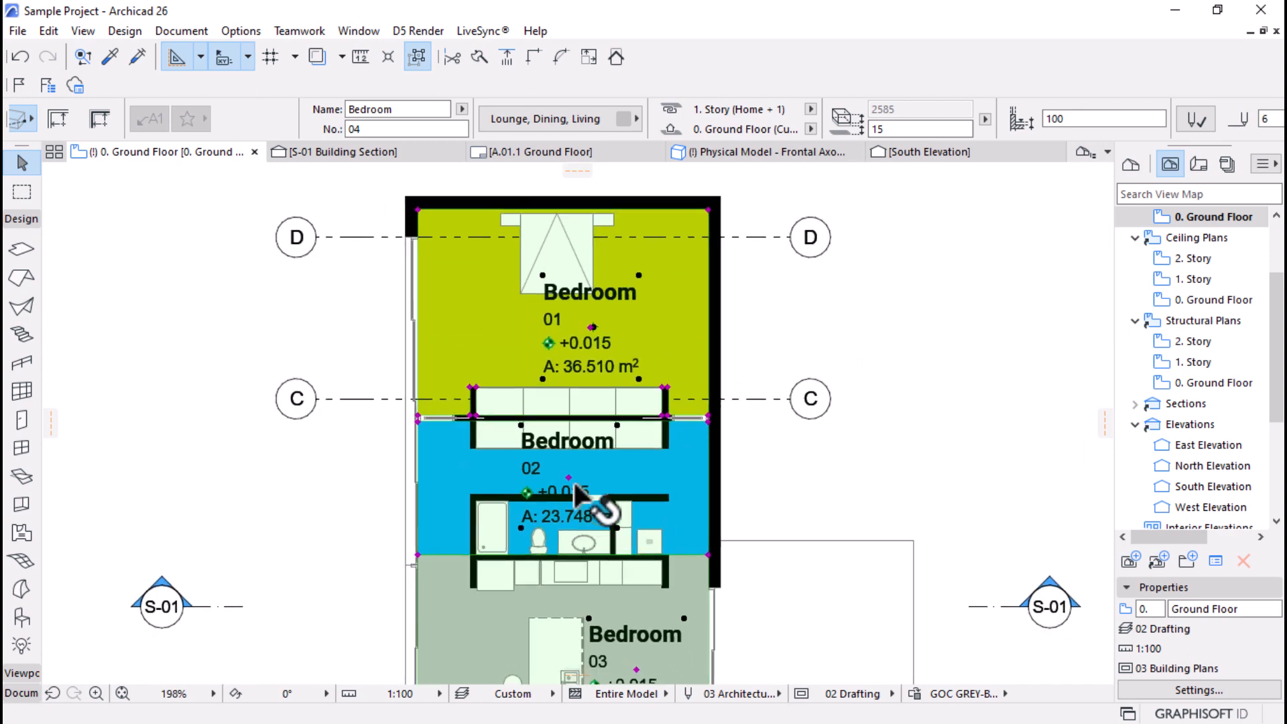
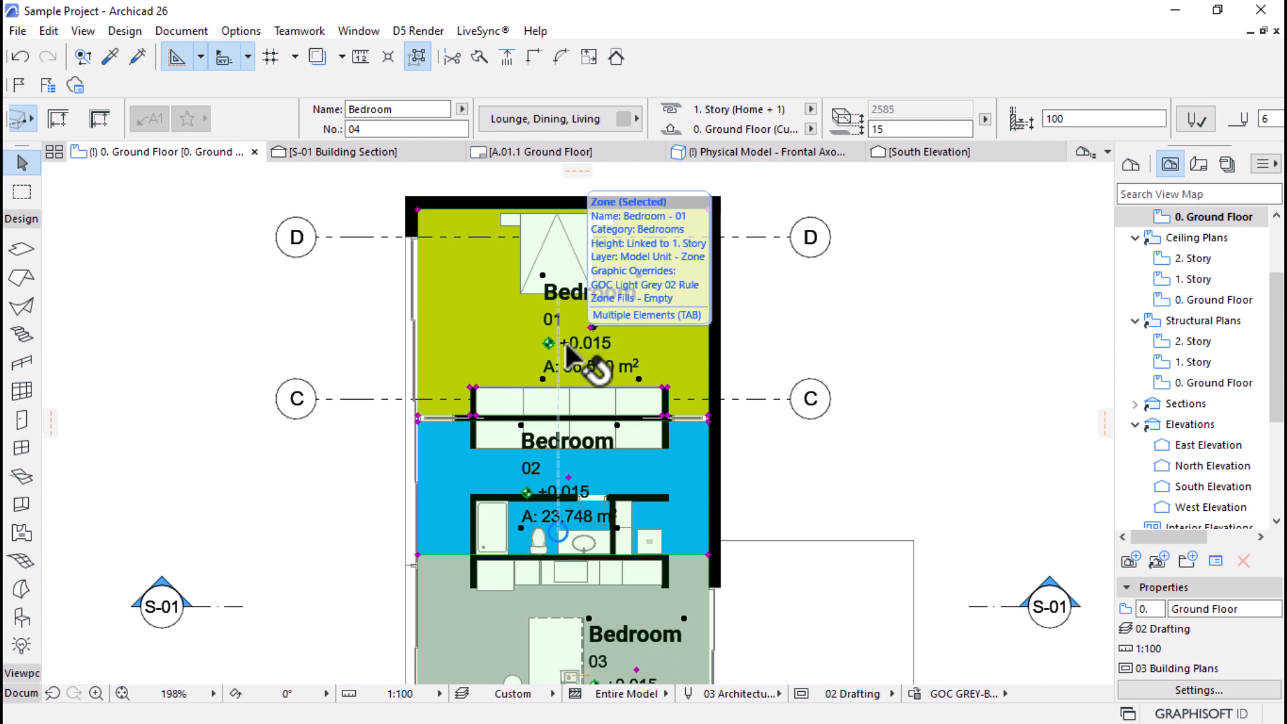
scroll(608, 321, "down", 3)
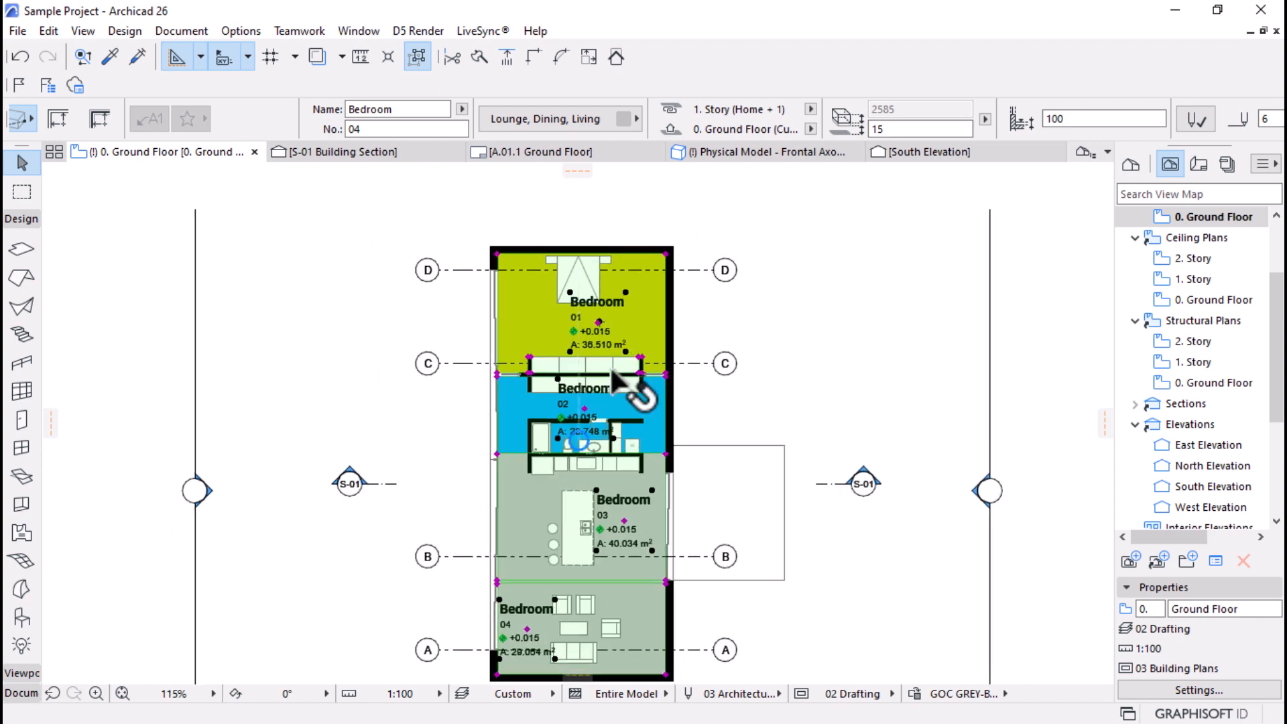
scroll(535, 563, "up", 1)
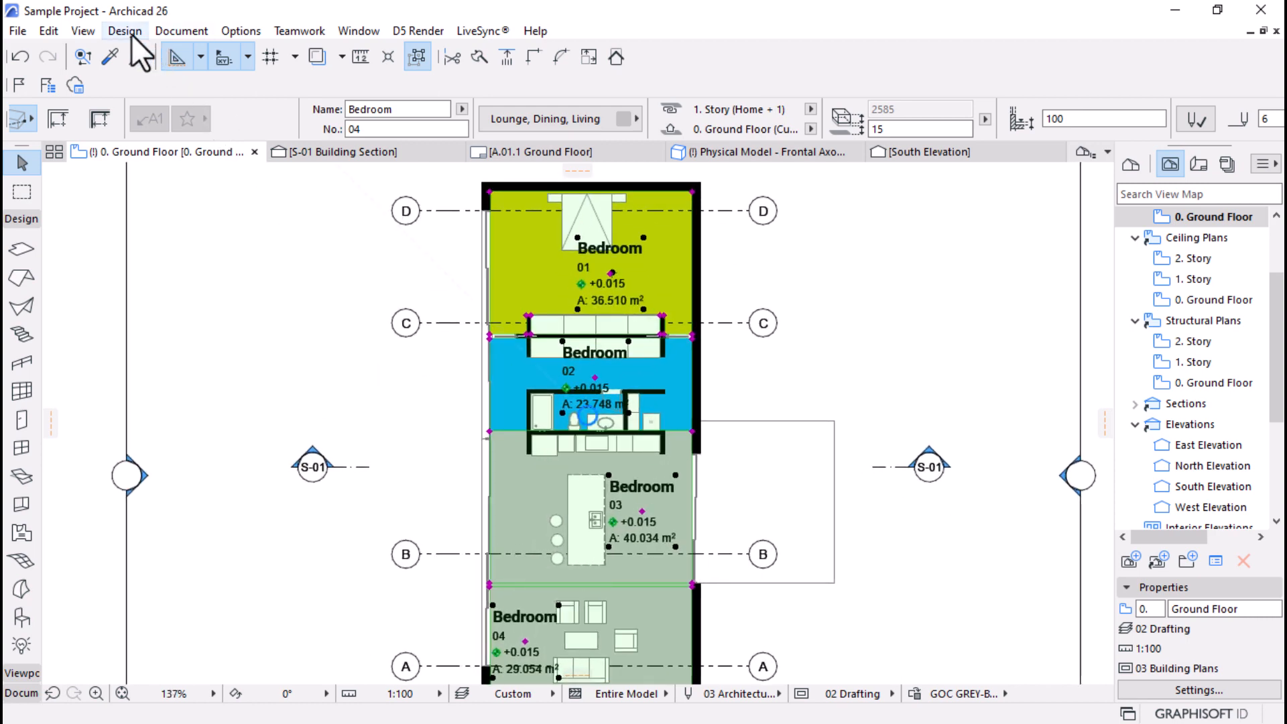
left_click(239, 31)
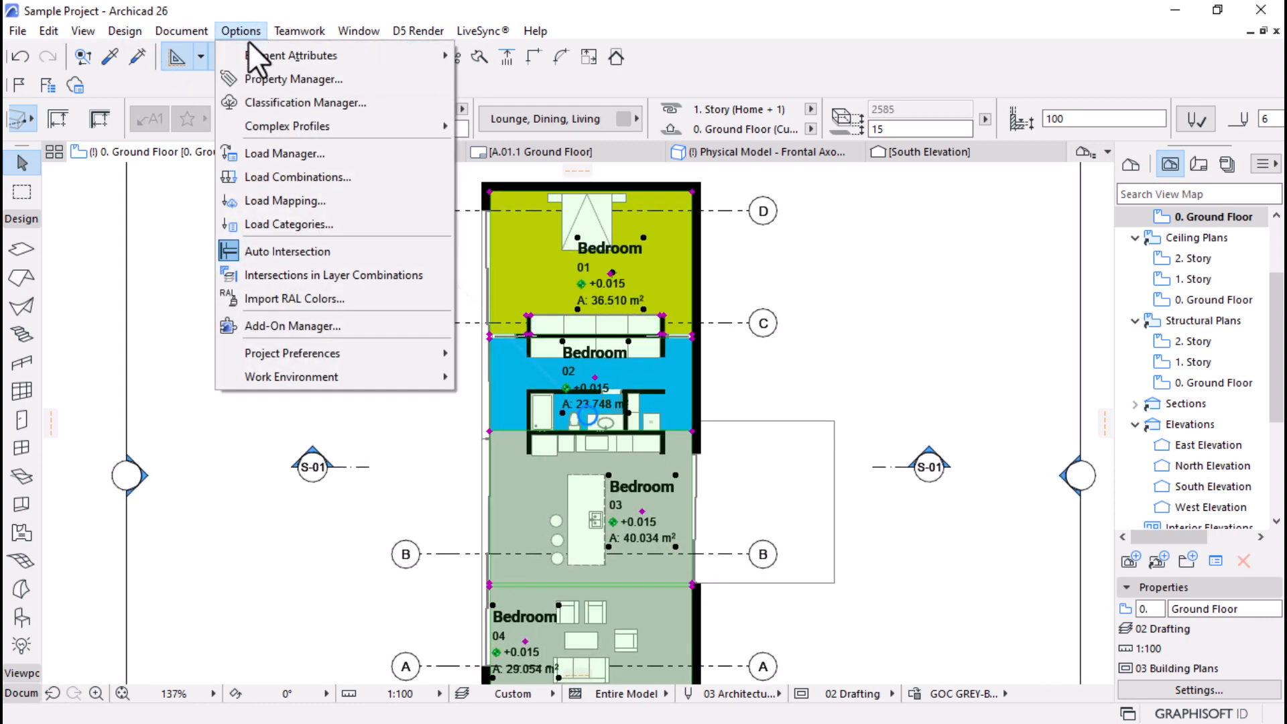
left_click(181, 31)
mouse_move(224, 184)
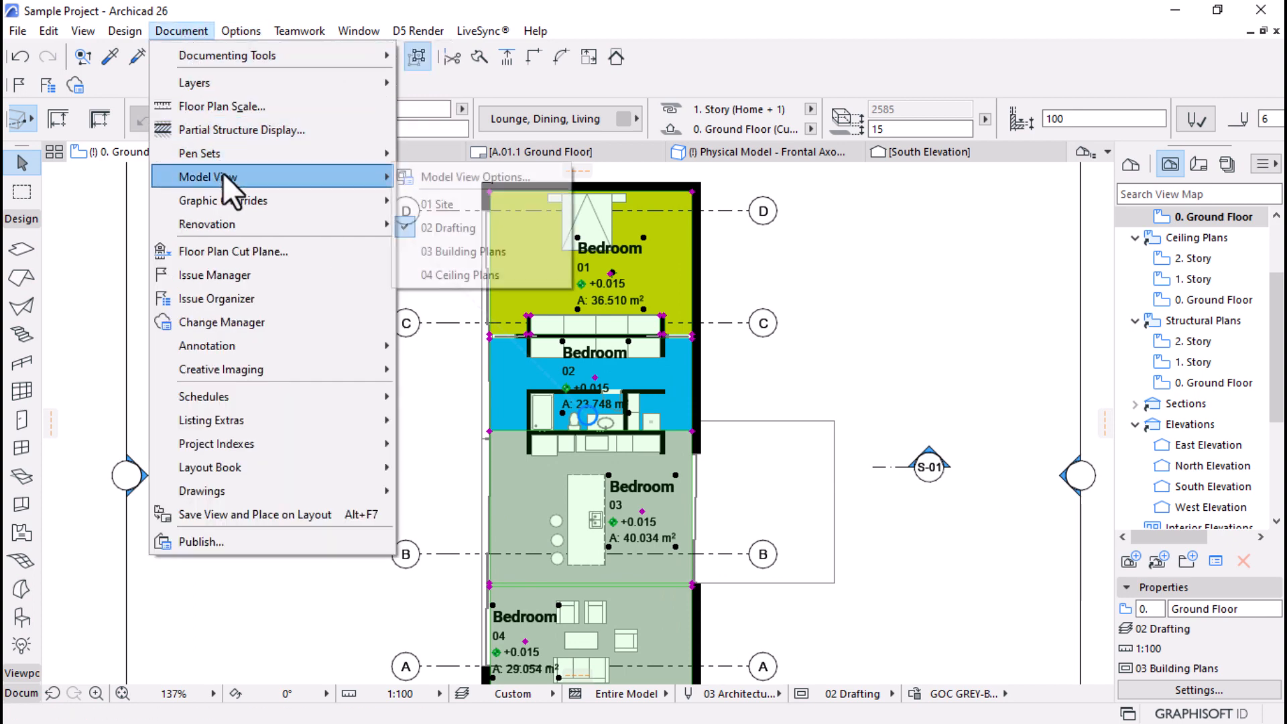
left_click(456, 177)
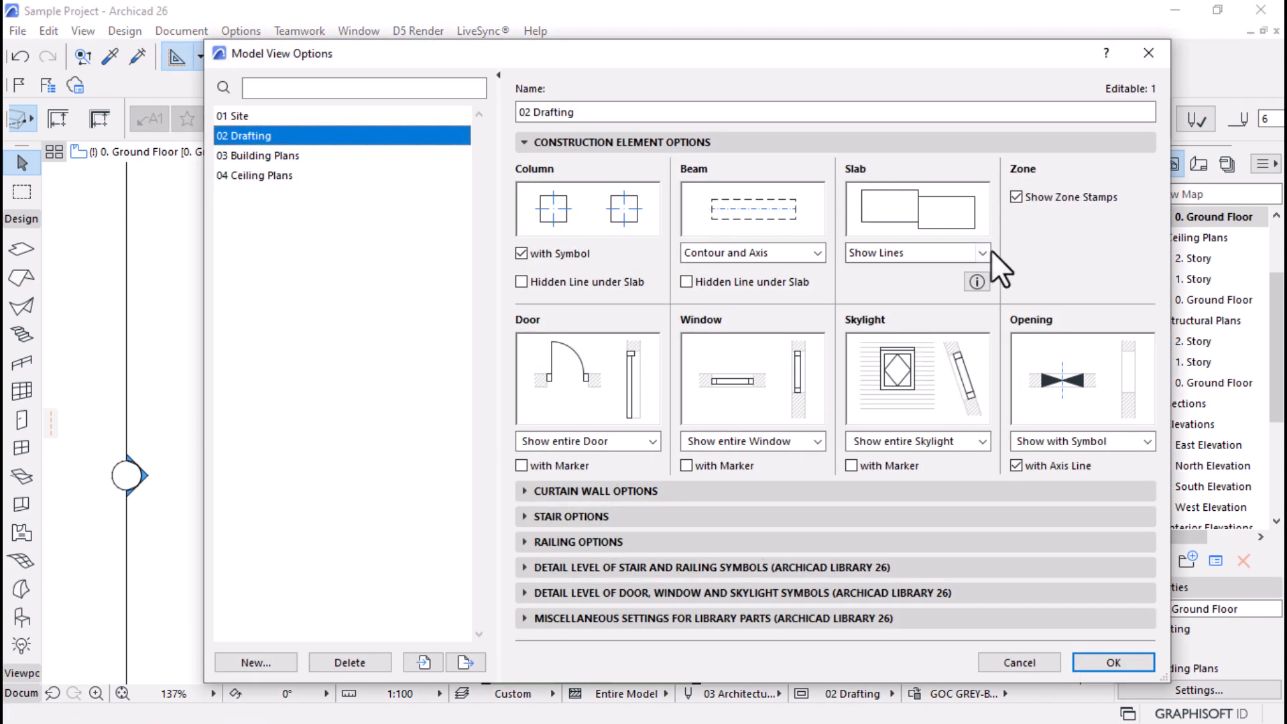
left_click(1016, 197)
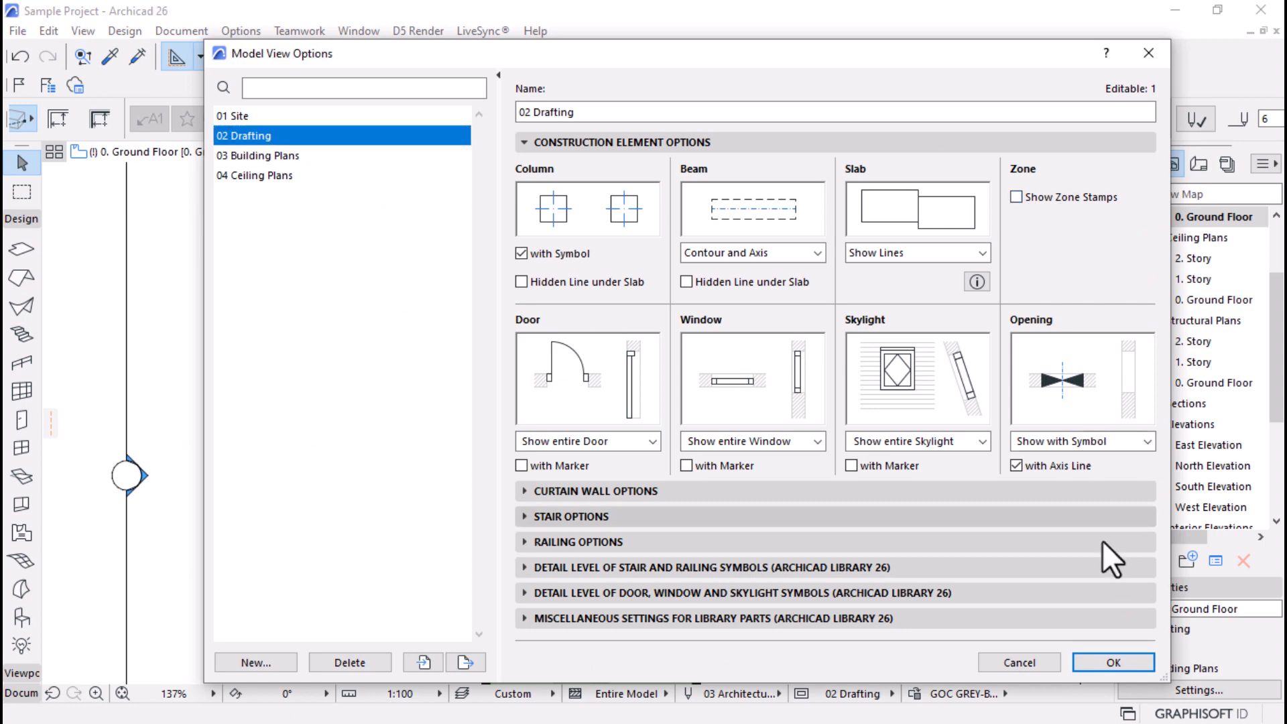
left_click(1108, 660)
Step: Check the coloured zones on the ground floor plan without their stamps and clear the zone selection
scroll(663, 280, "down", 2)
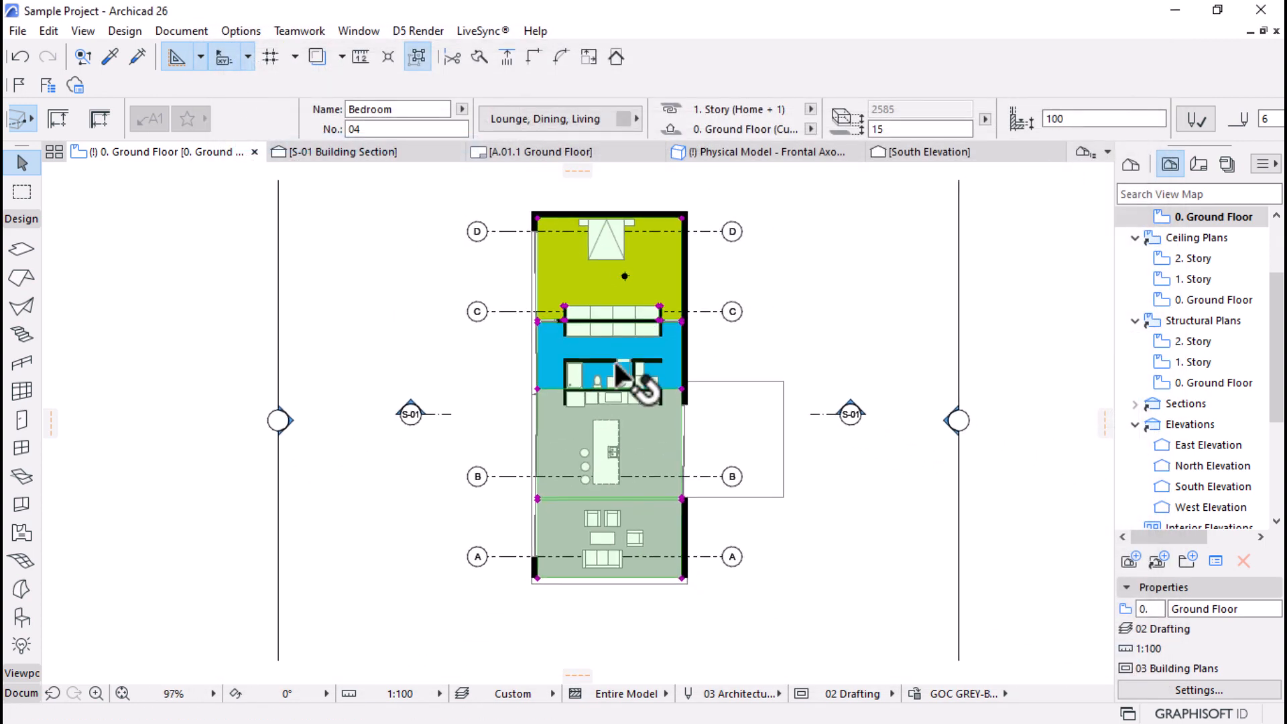
scroll(609, 567, "up", 2)
scroll(609, 546, "up", 4)
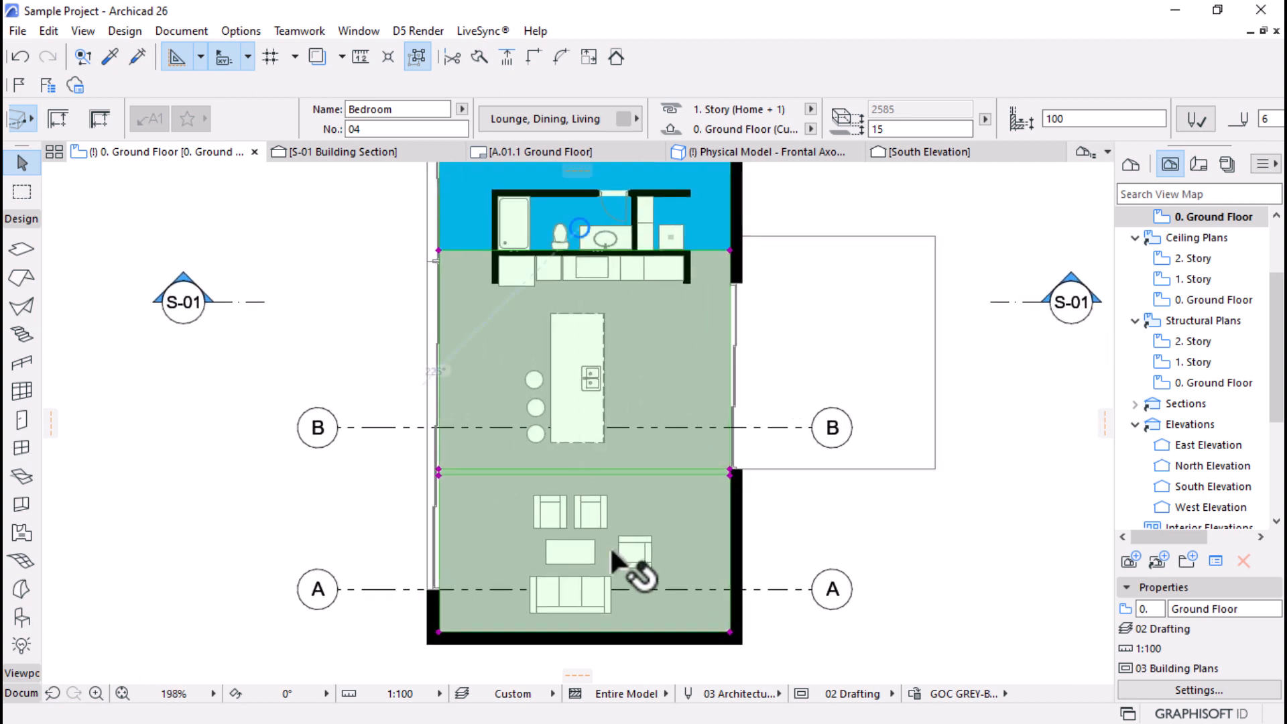
left_click(686, 443)
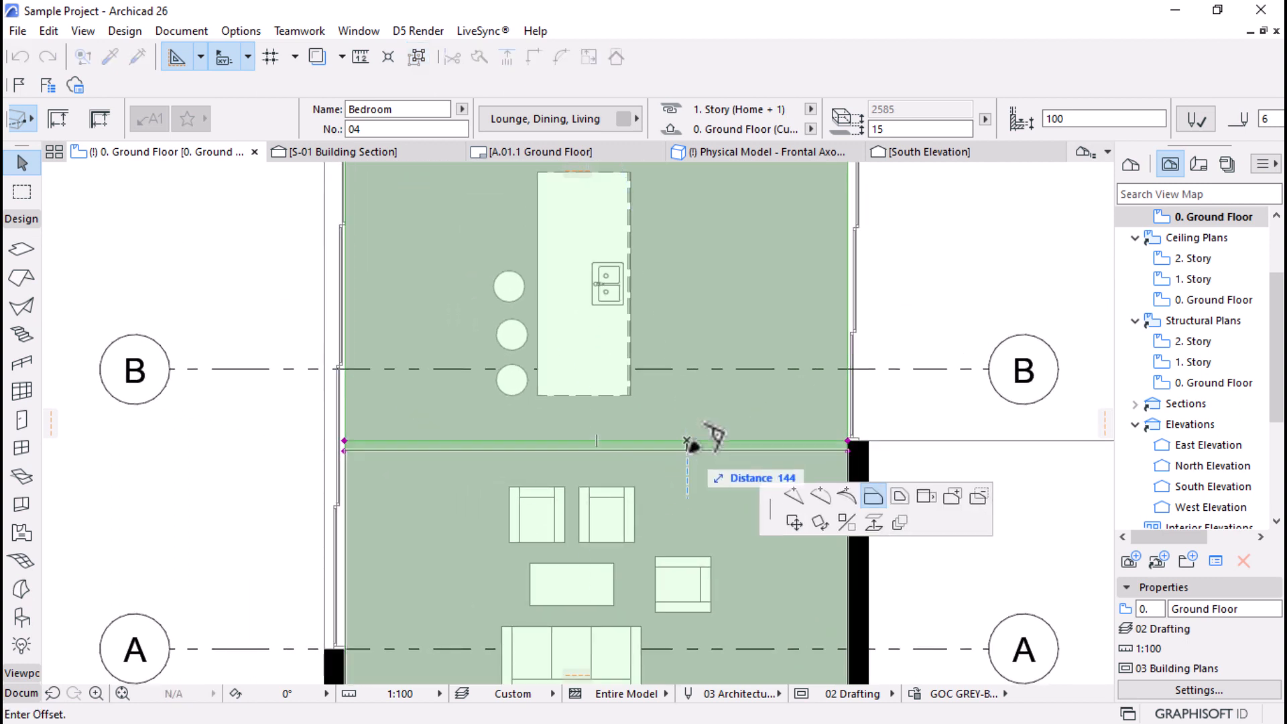
key("Escape")
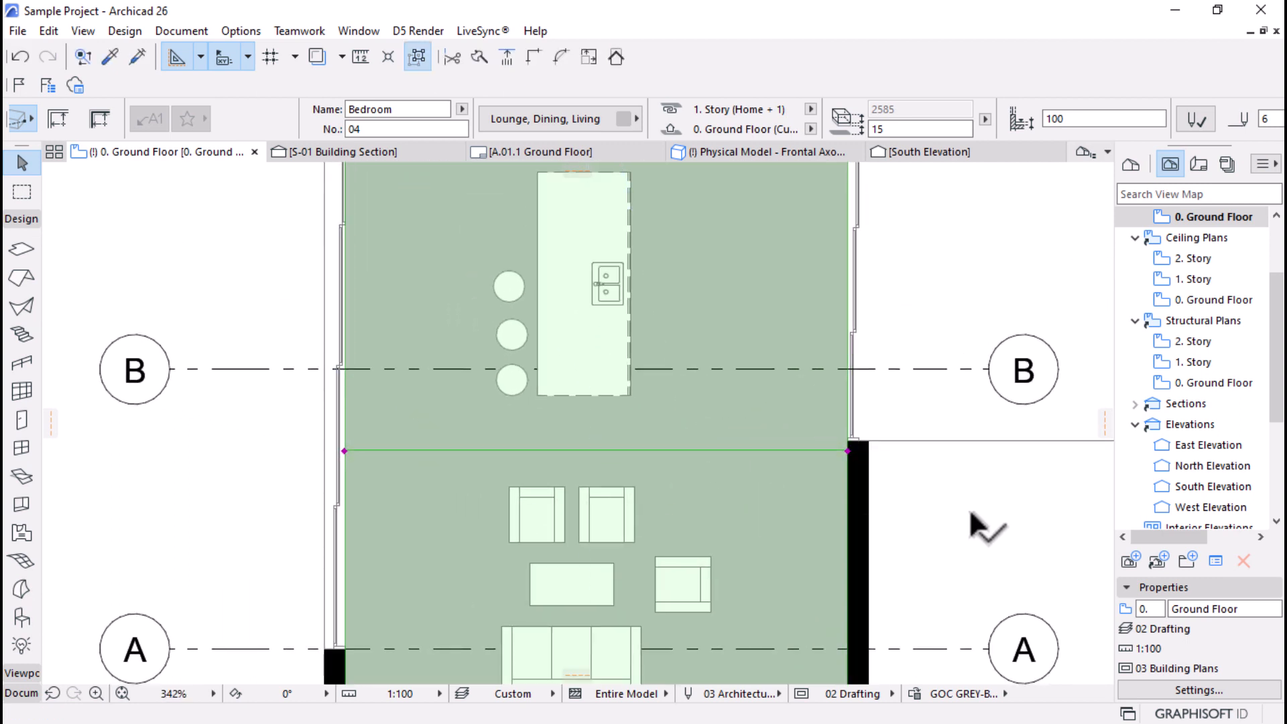
left_click(972, 512)
scroll(513, 491, "down", 3)
scroll(514, 491, "down", 2)
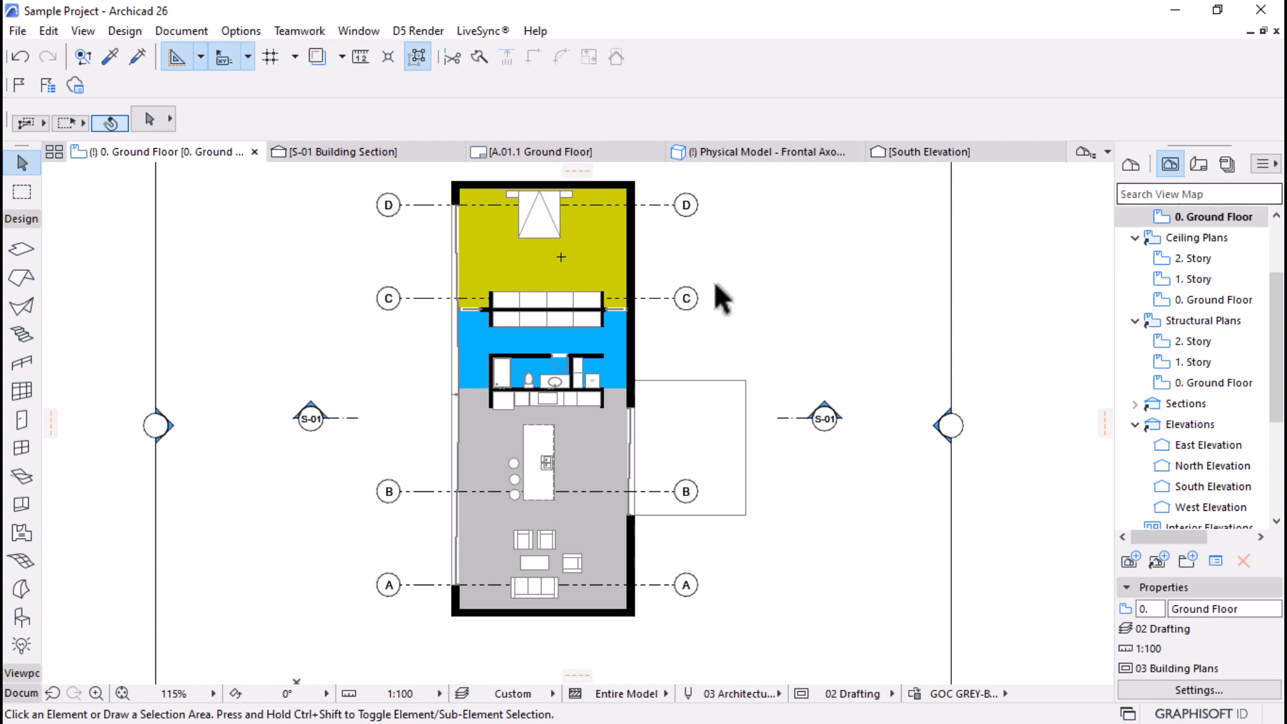
Step: Look through the layout book and examine the sheet and title block of the A1 Landscape master layout
left_click(1200, 164)
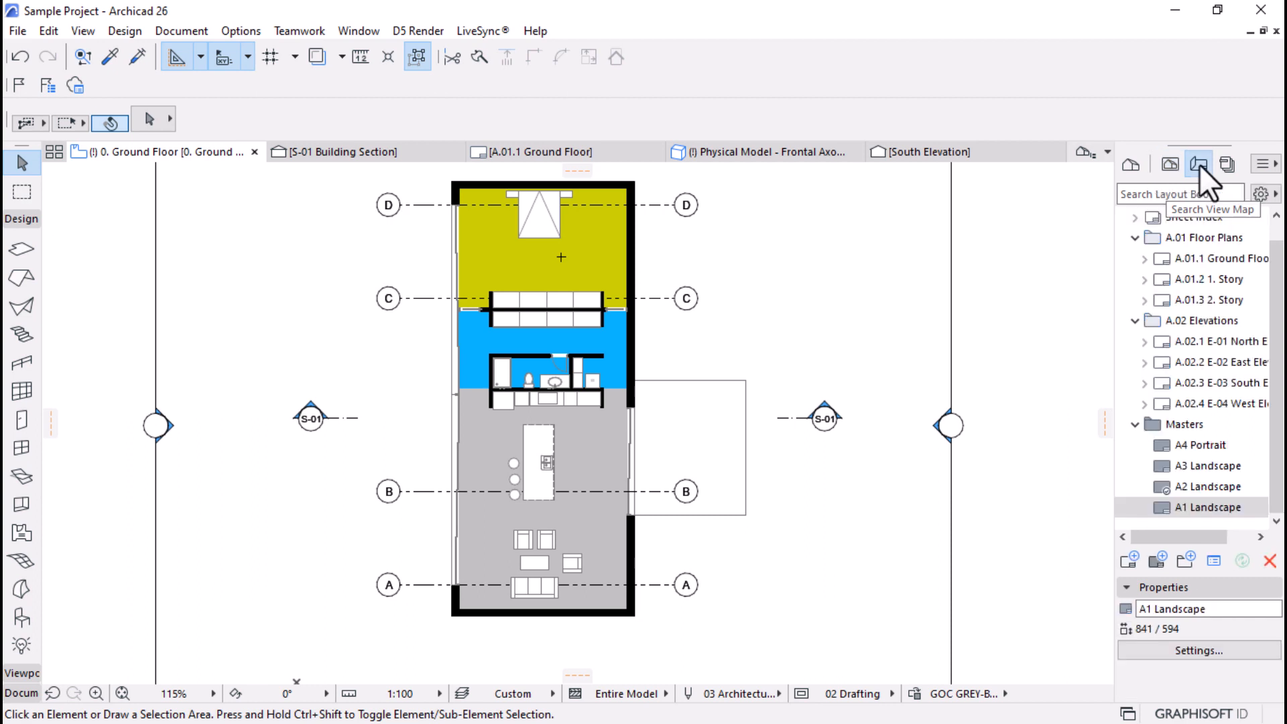
left_click(1135, 238)
left_click(1135, 279)
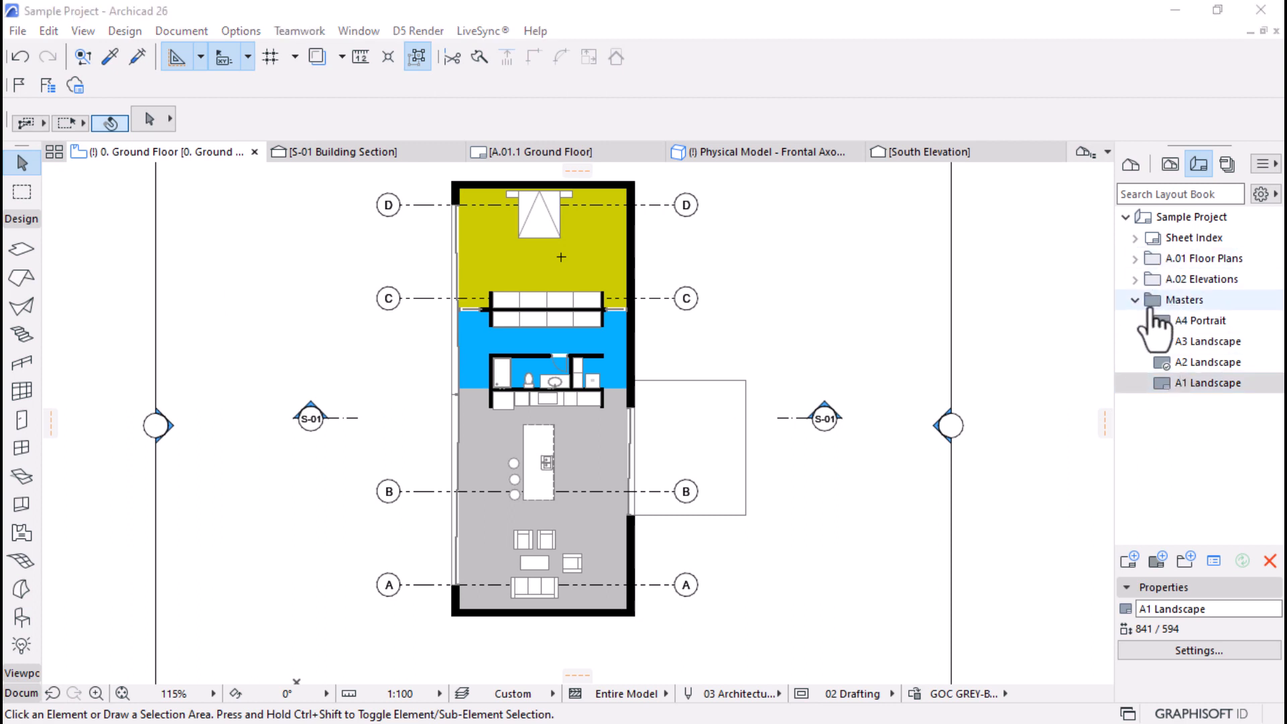
left_click(1134, 259)
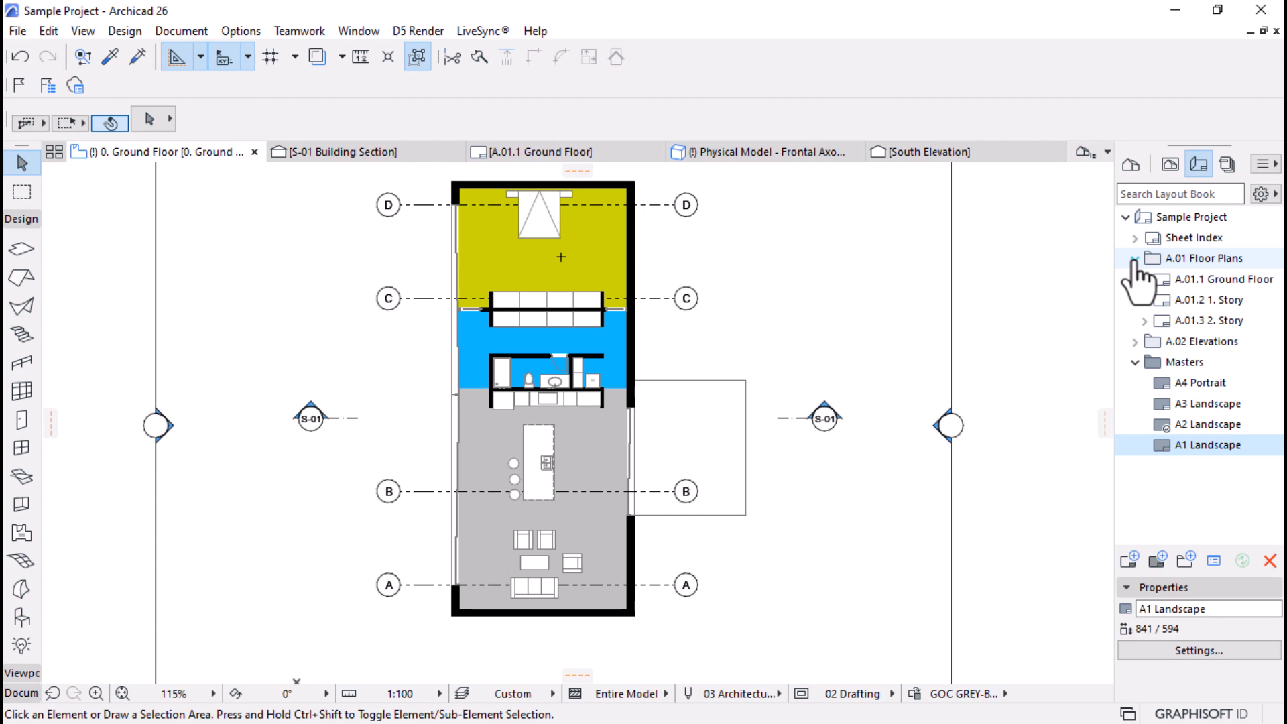
left_click(1134, 259)
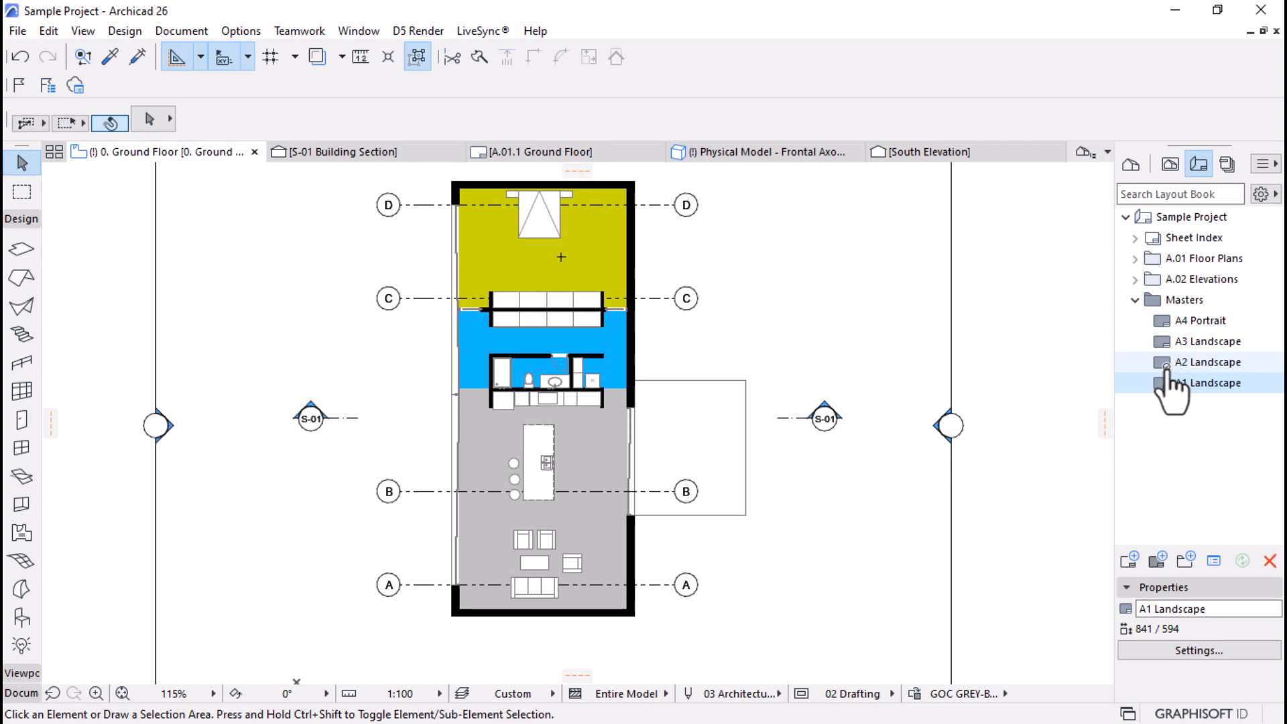
double_click(1187, 383)
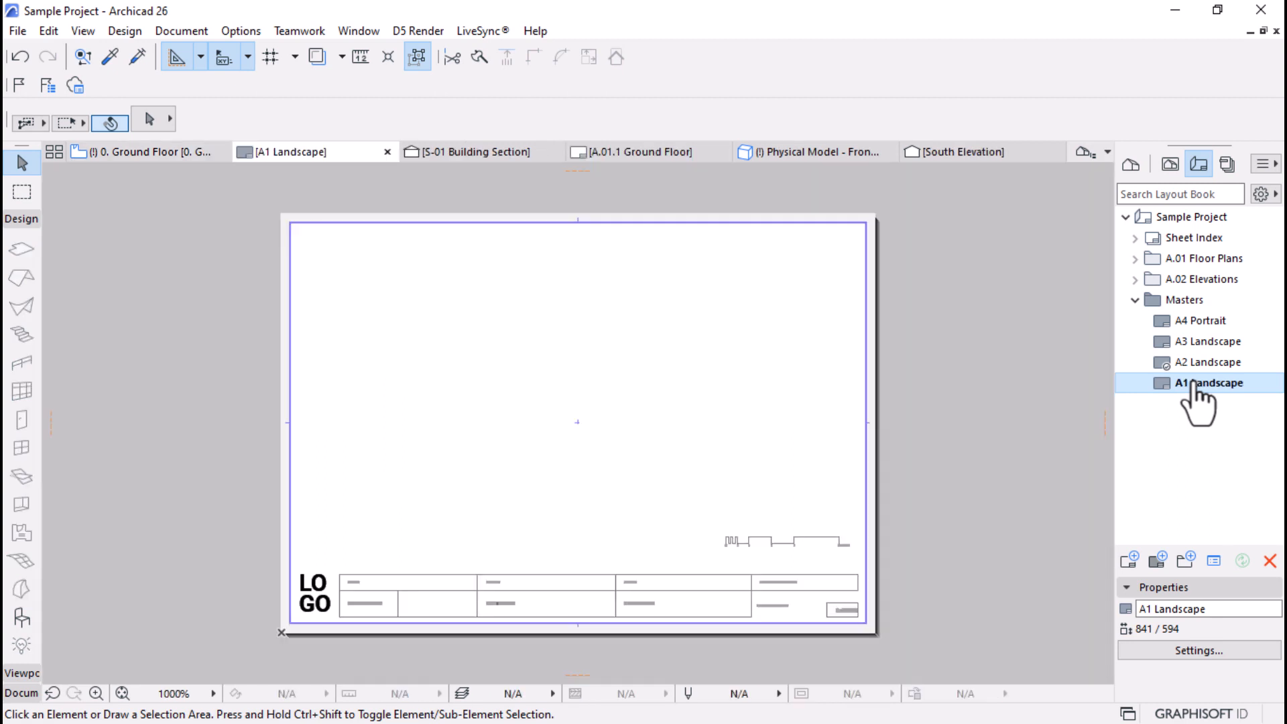
scroll(468, 623, "up", 2)
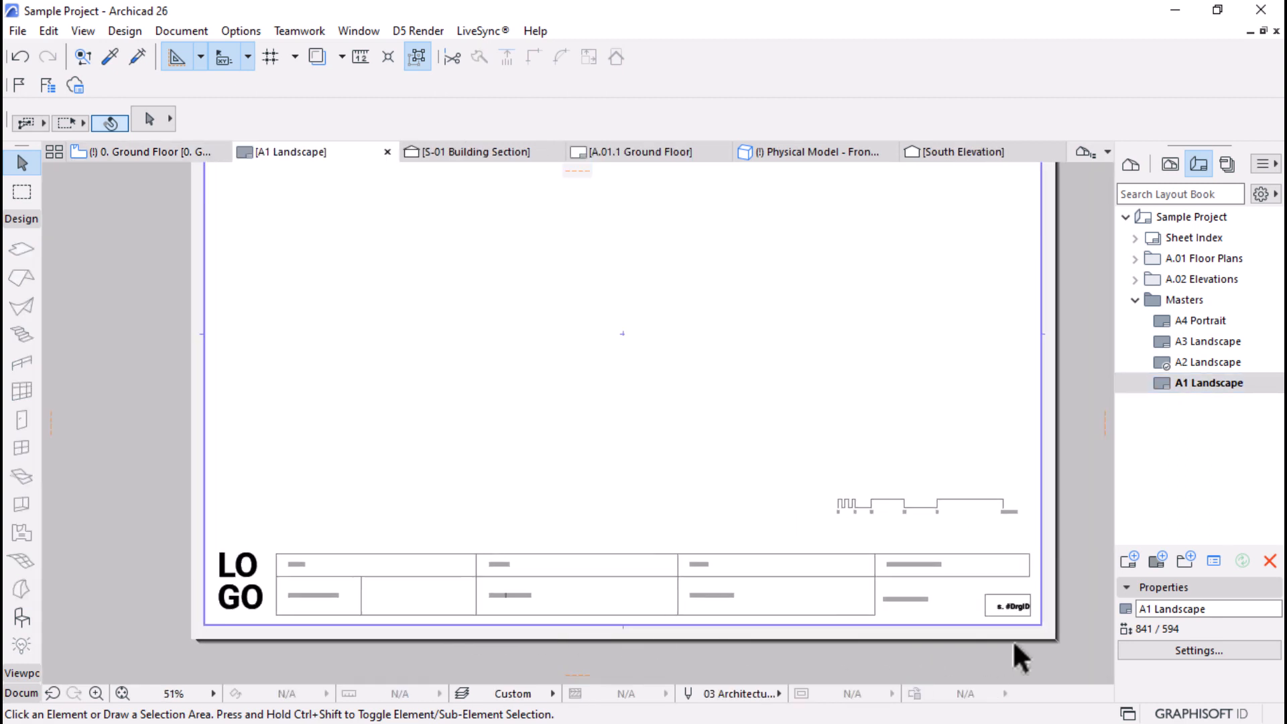
scroll(1012, 638, "up", 3)
scroll(932, 595, "down", 5)
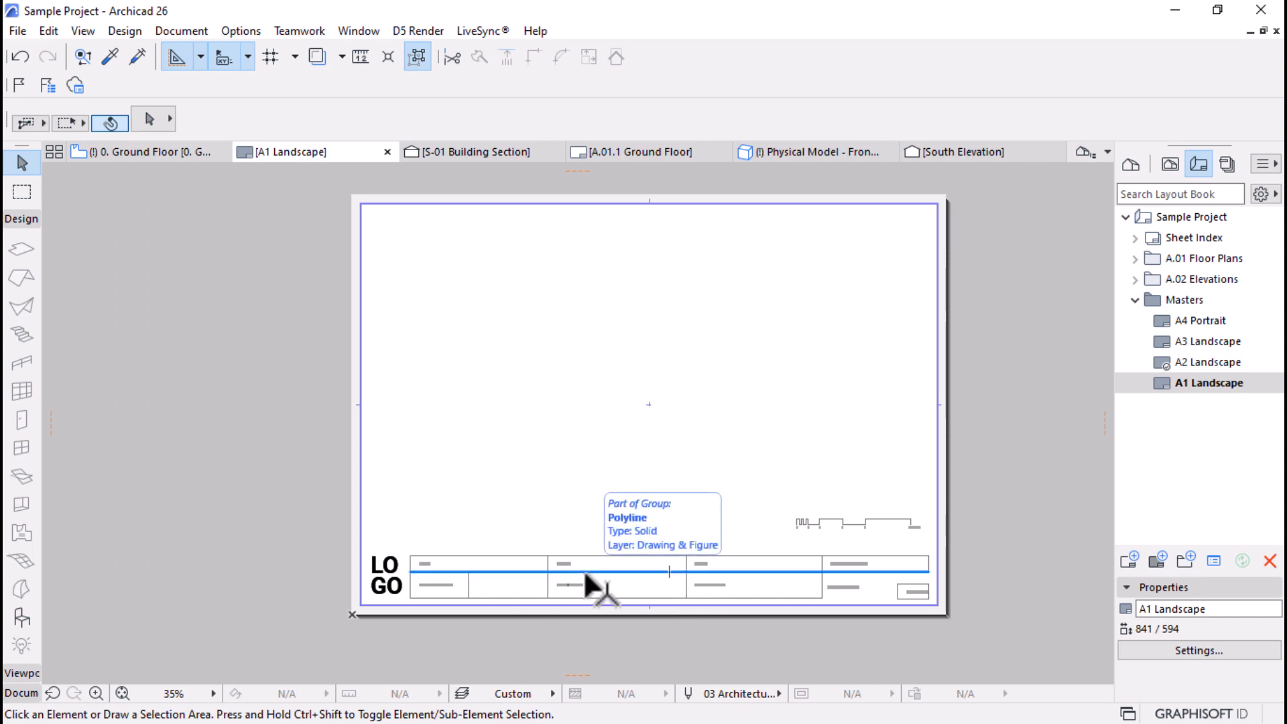
Step: Create a new layout named Layout based on the A1 Landscape master
left_click(1128, 560)
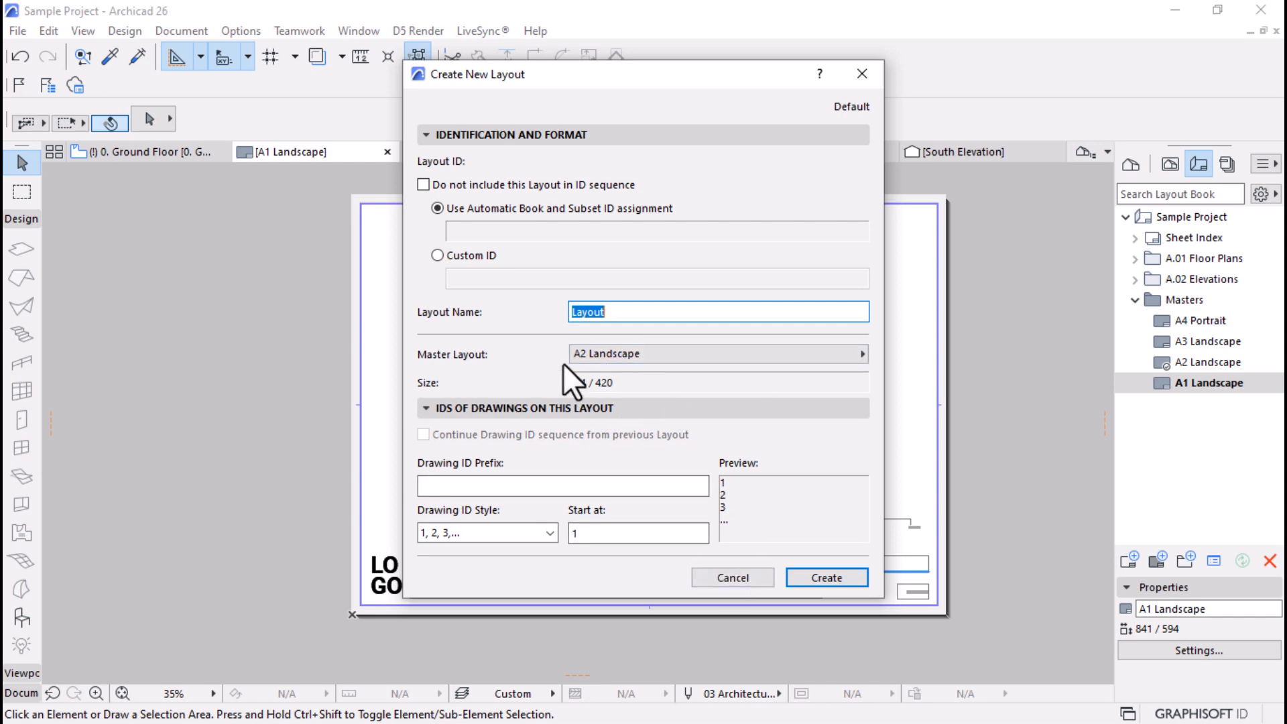
left_click(849, 349)
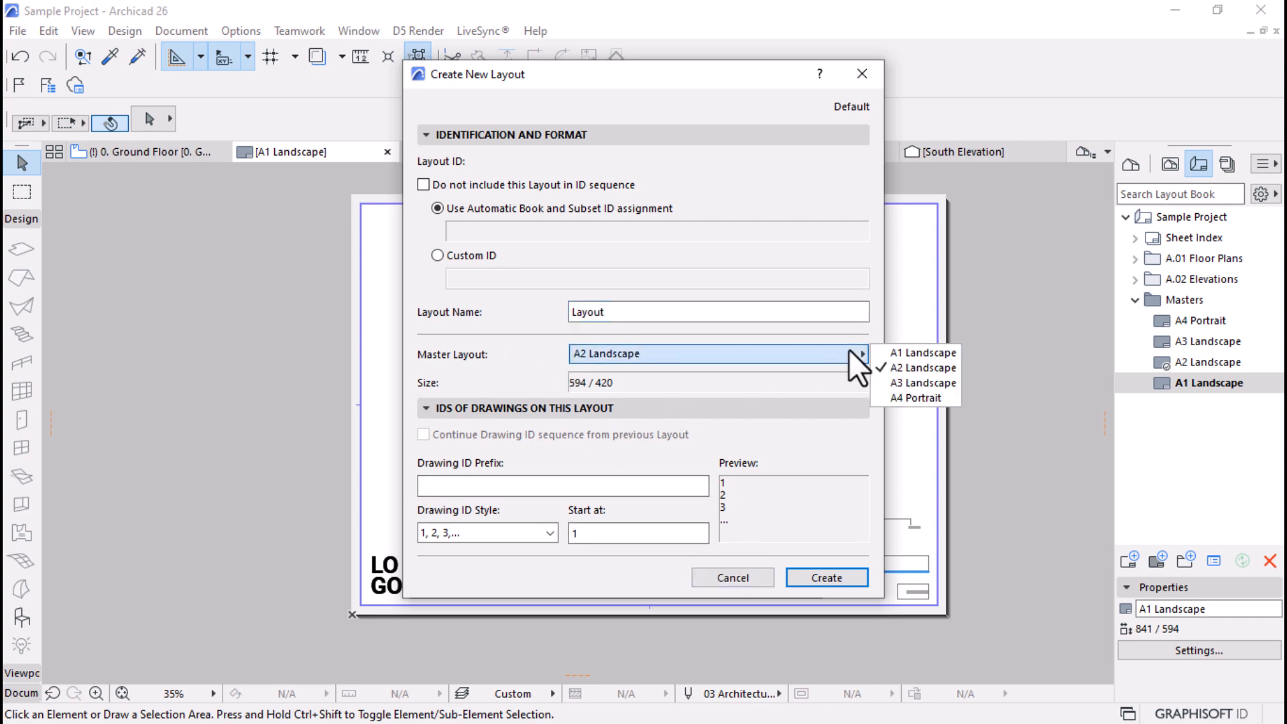
left_click(917, 355)
left_click(845, 576)
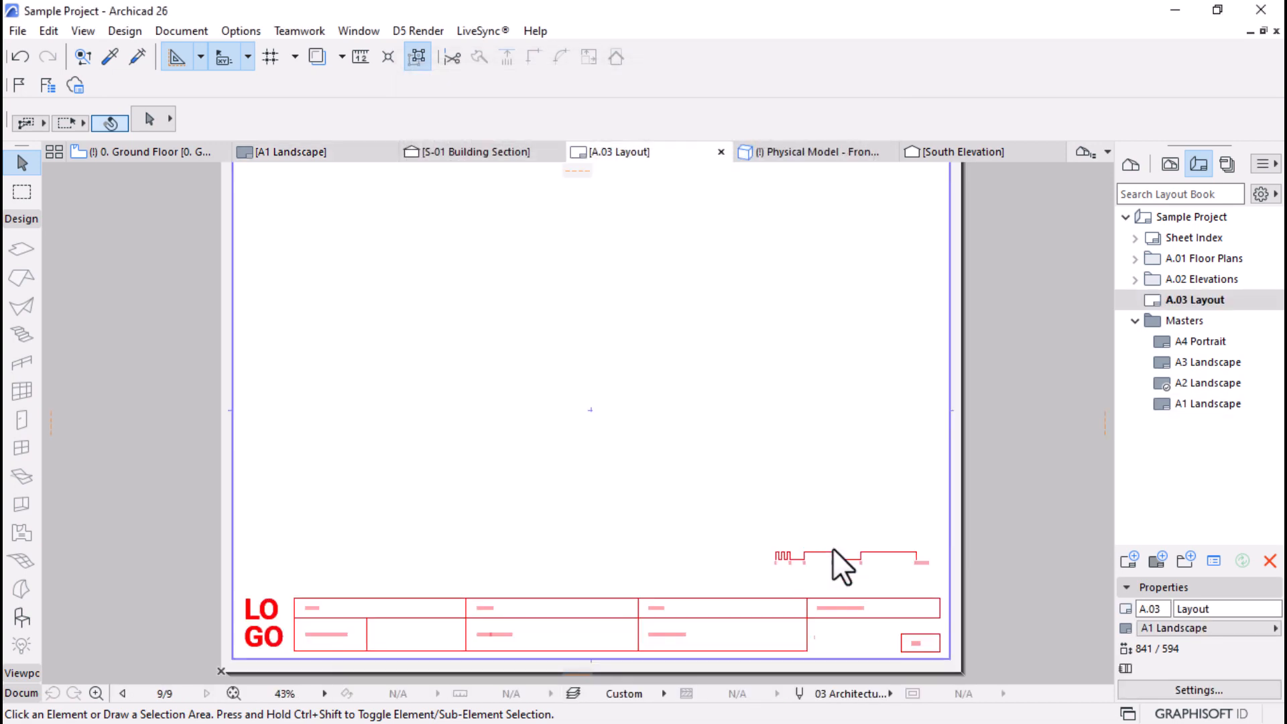
scroll(621, 501, "down", 1)
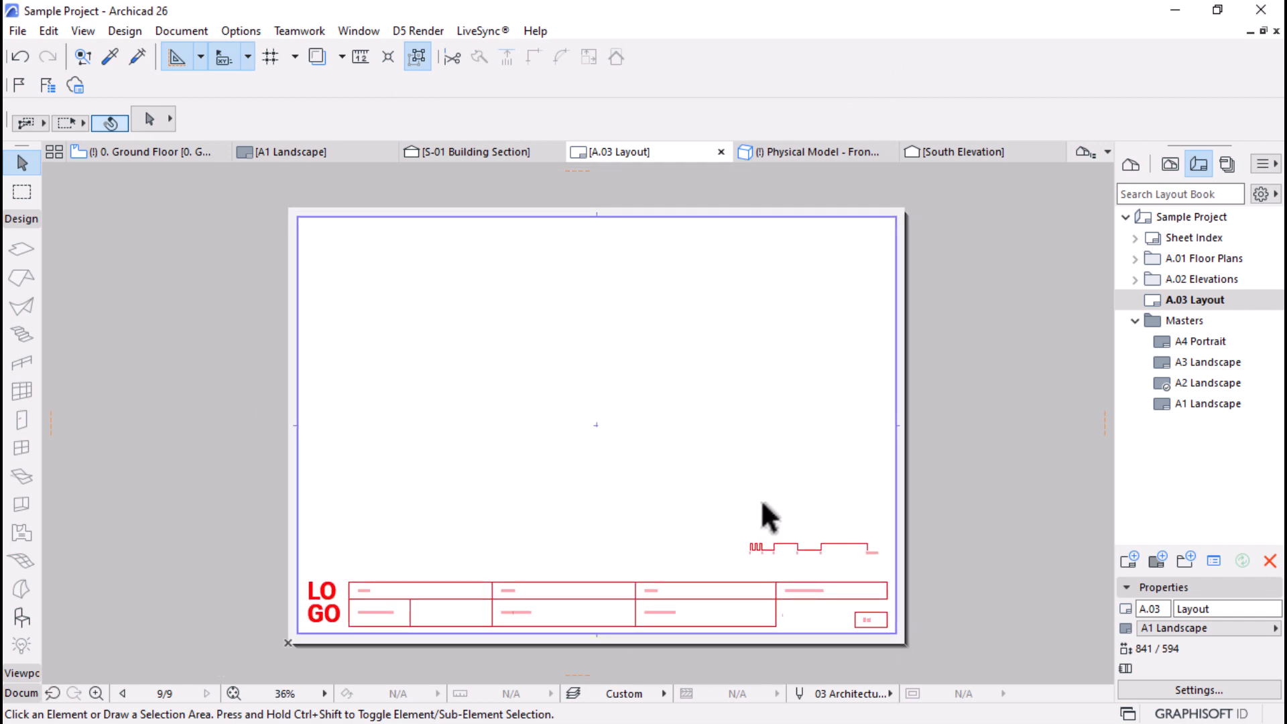
Step: Place the 0. Ground Floor plan from the project map as a drawing on the A.03 layout
left_click(1133, 165)
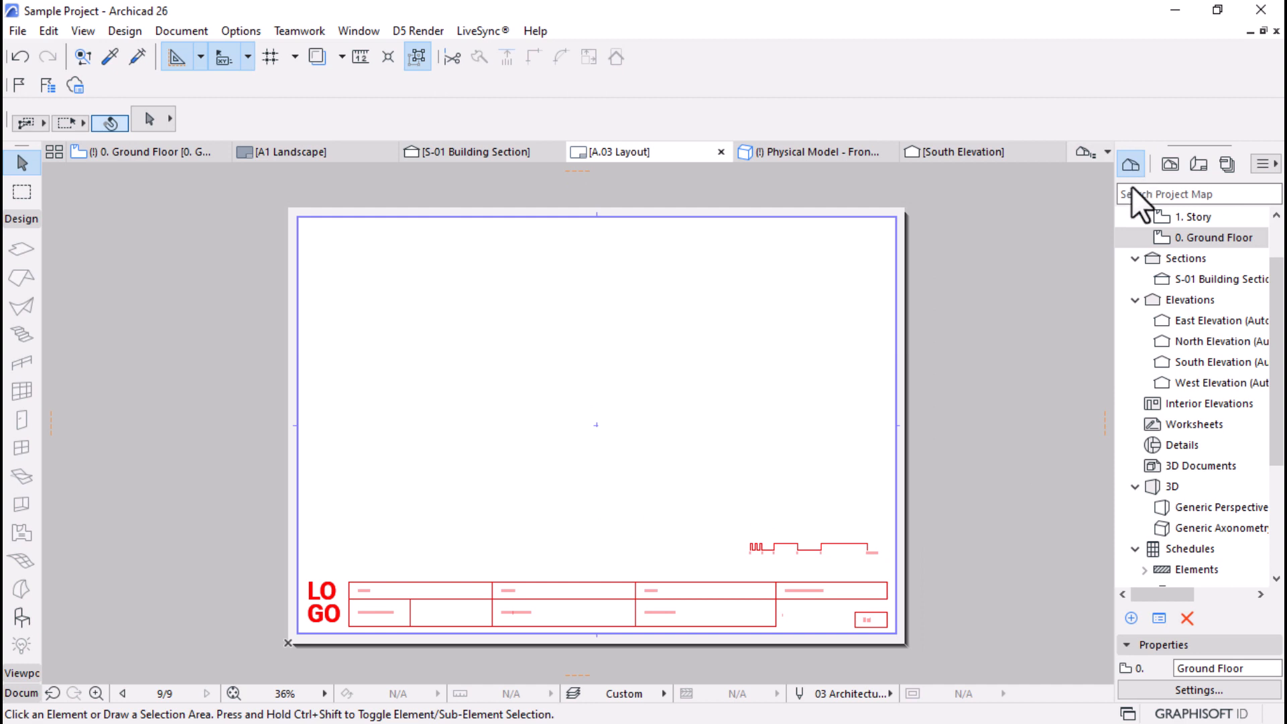
mouse_move(1203, 242)
left_mouse_down()
mouse_move(799, 323)
mouse_move(553, 400)
left_mouse_up()
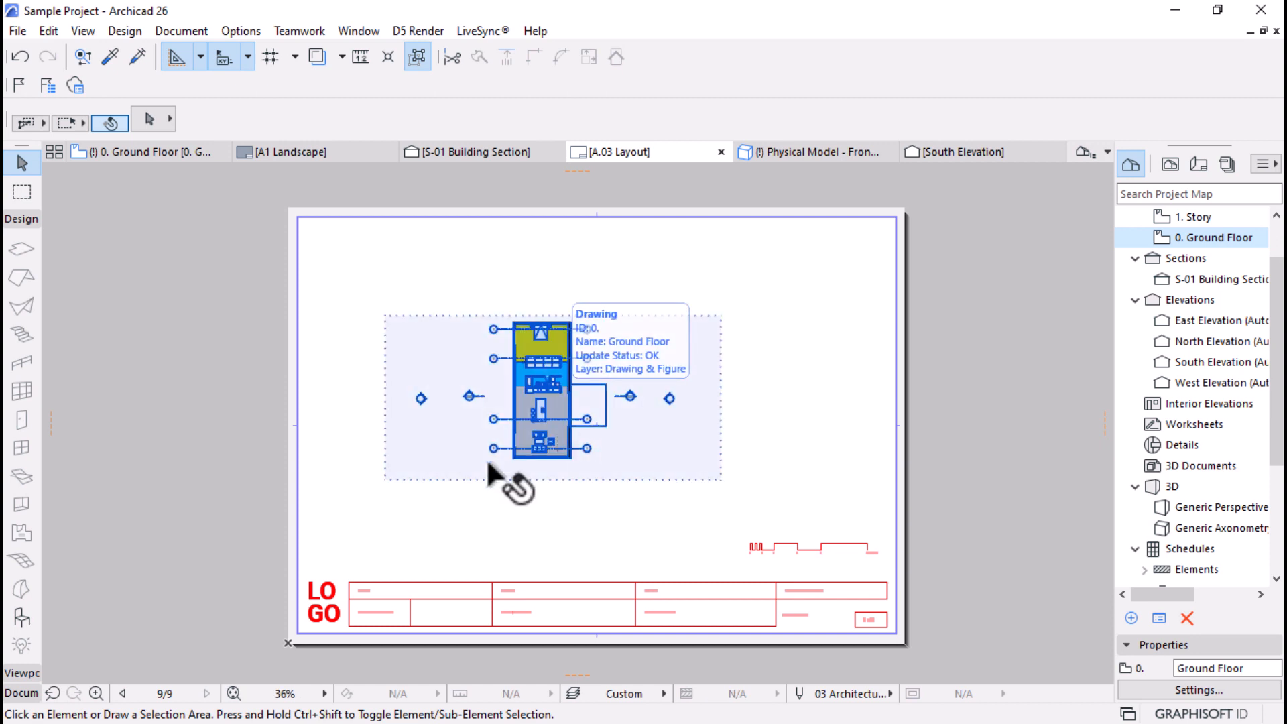
scroll(499, 477, "up", 3)
Step: Crop the ground floor drawing's frame on its left and right sides to exclude the outer elevation markers
left_click(550, 435)
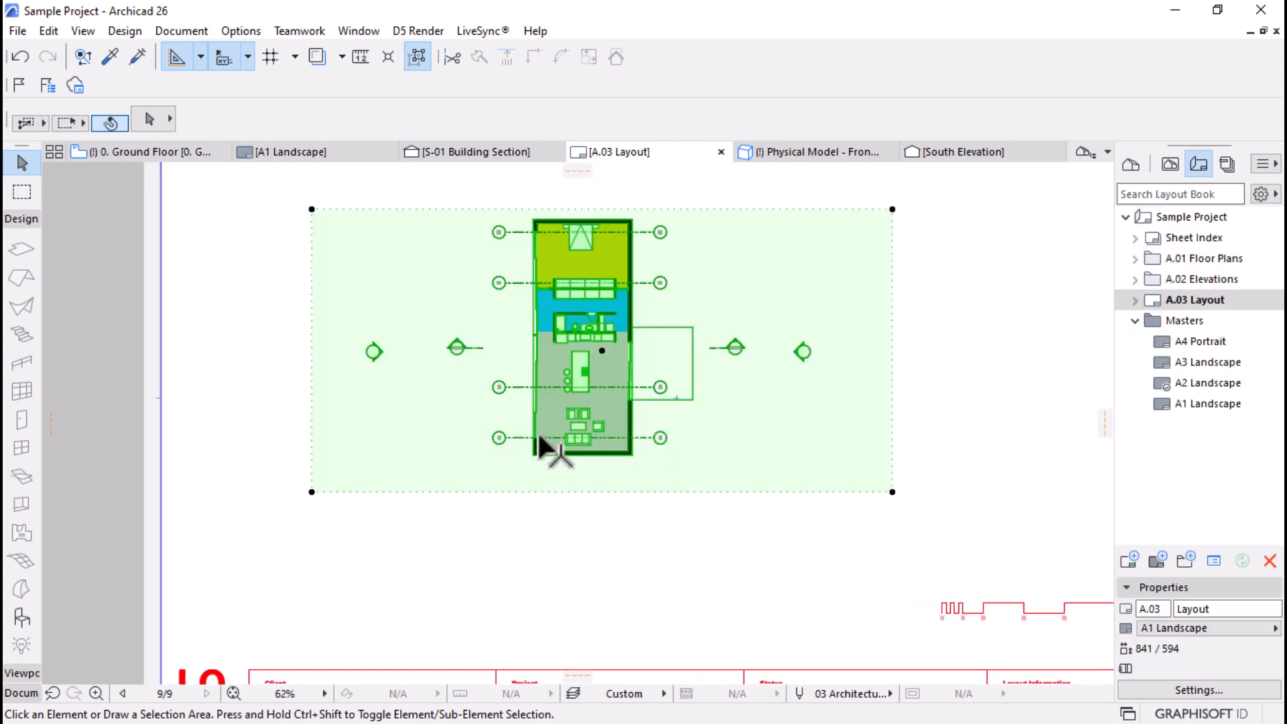
left_click(311, 284)
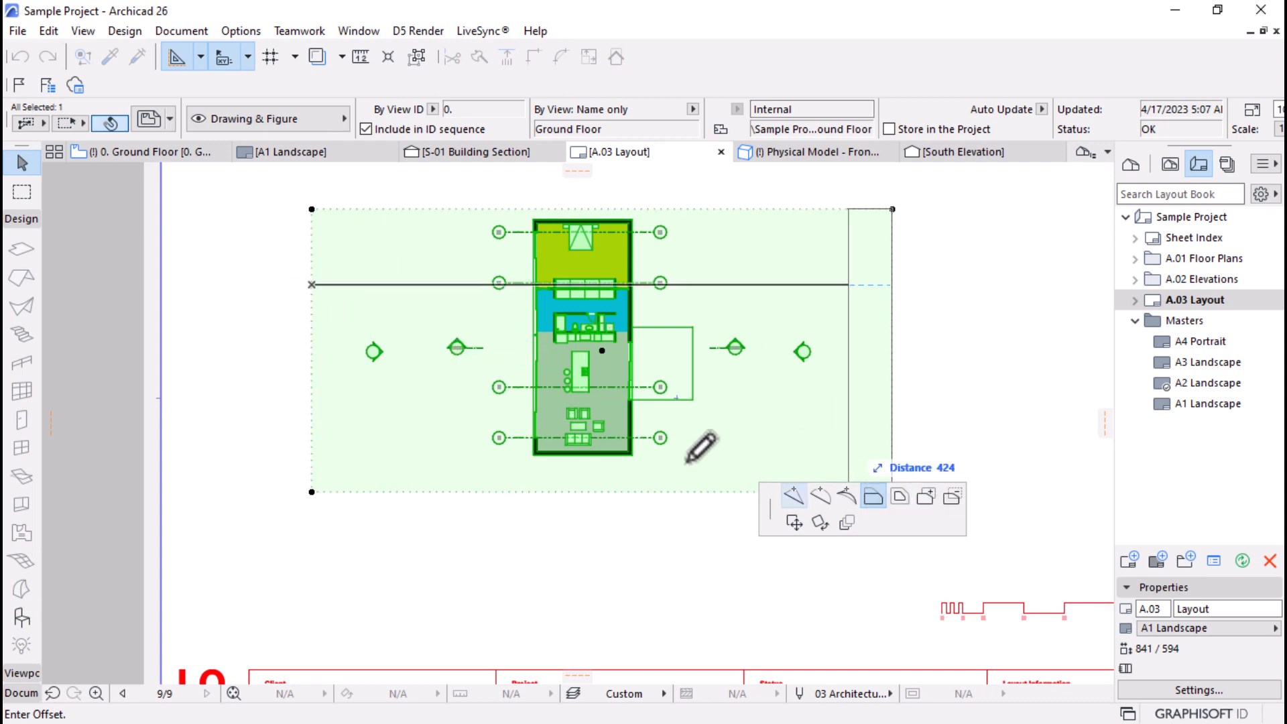
left_click(427, 280)
left_click(892, 261)
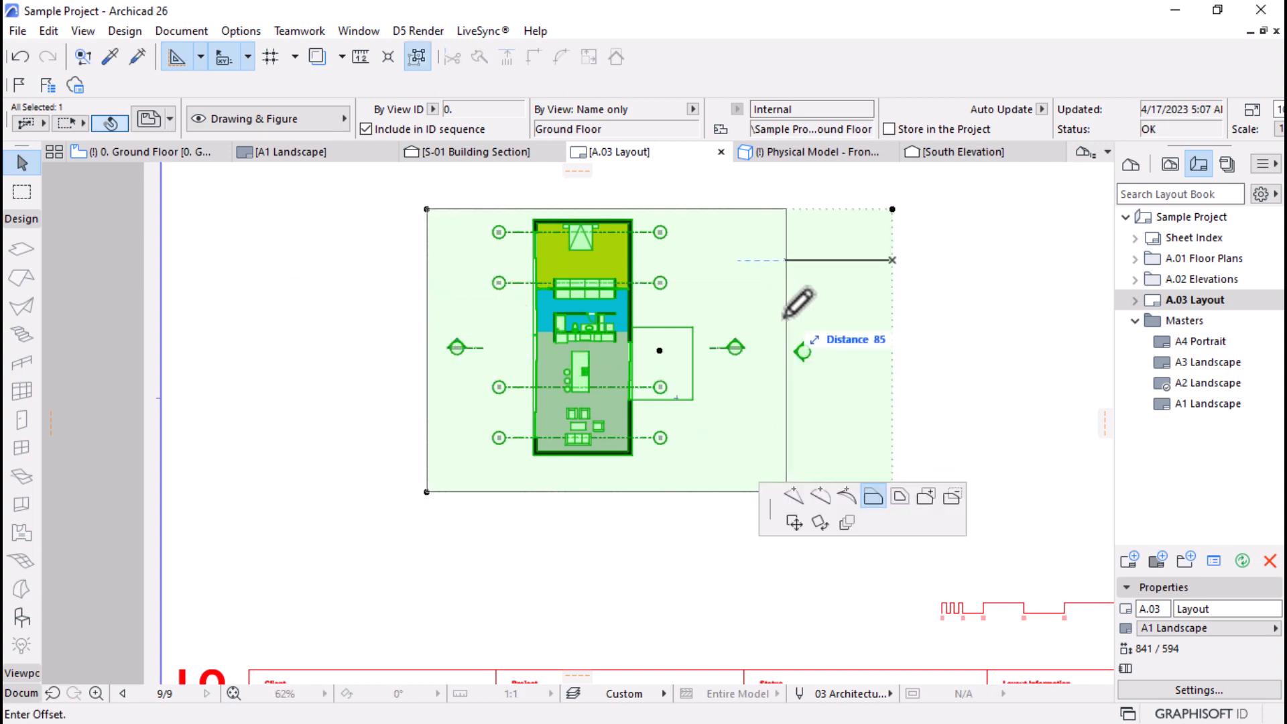
left_click(753, 345)
Step: Set the scale of the placed ground floor drawing to 1:50
scroll(609, 432, "down", 4)
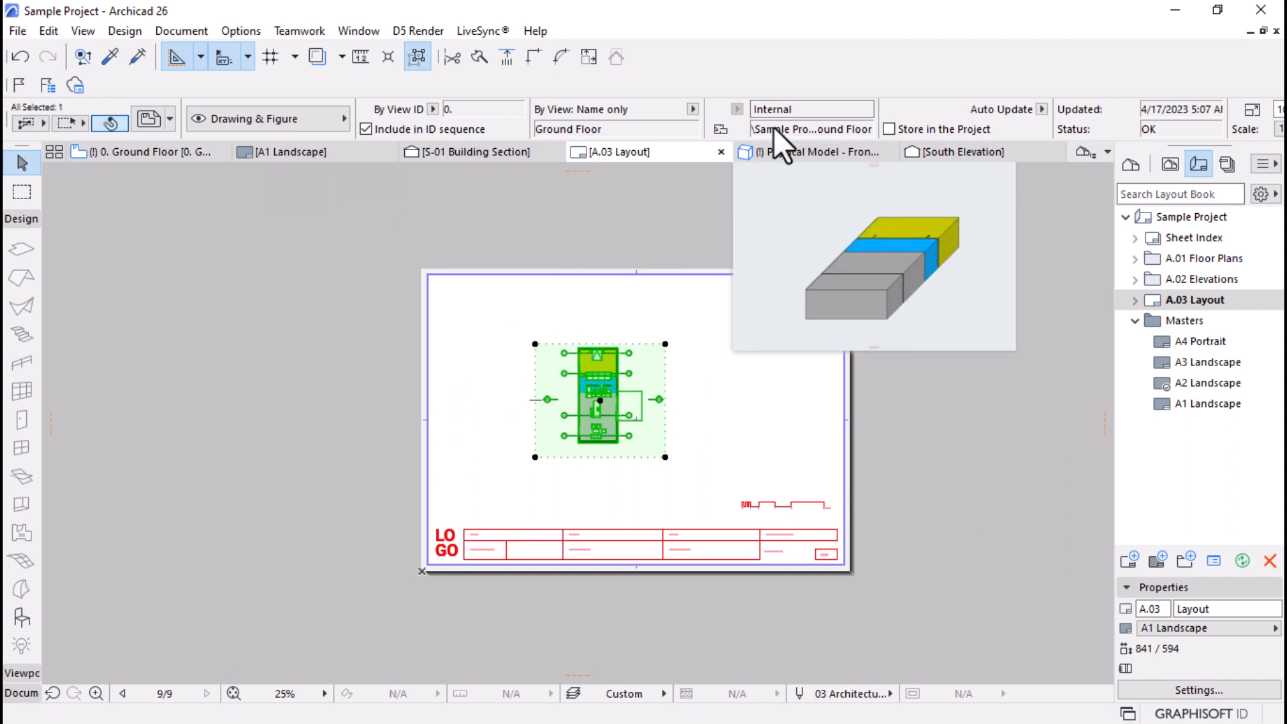
scroll(791, 108, "right", 5)
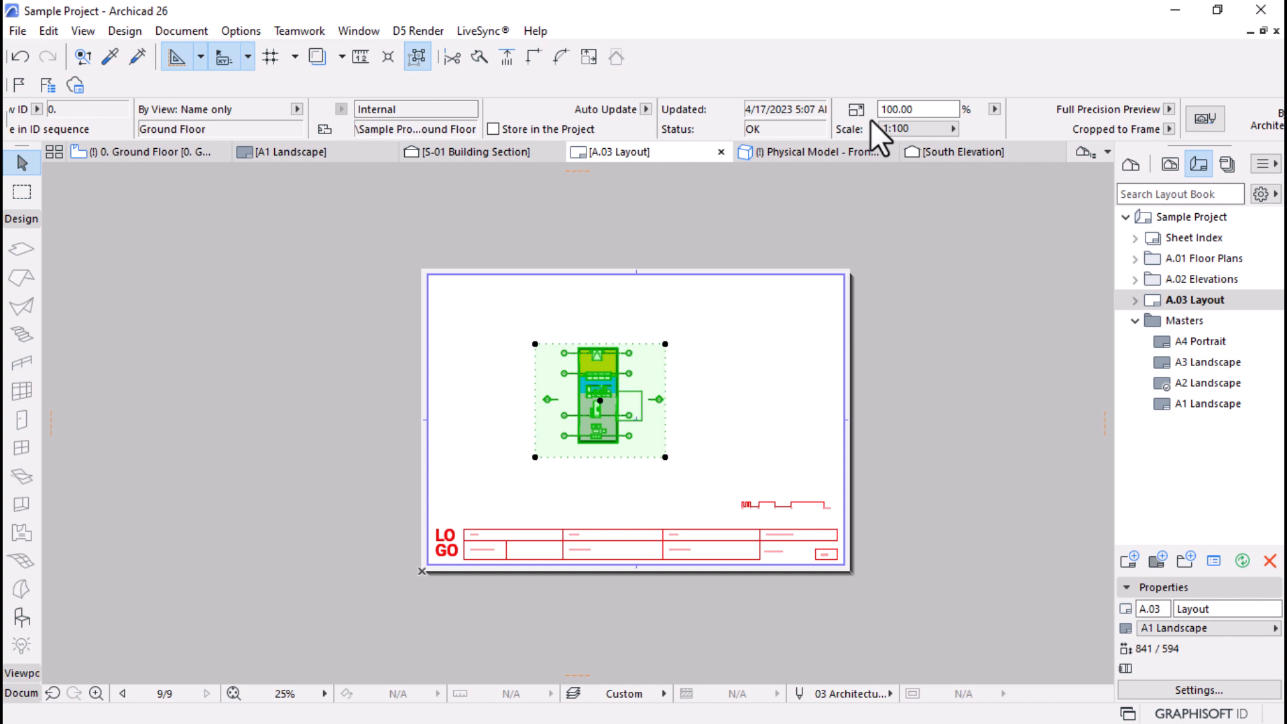
left_click(908, 128)
left_click(992, 280)
scroll(546, 472, "up", 2)
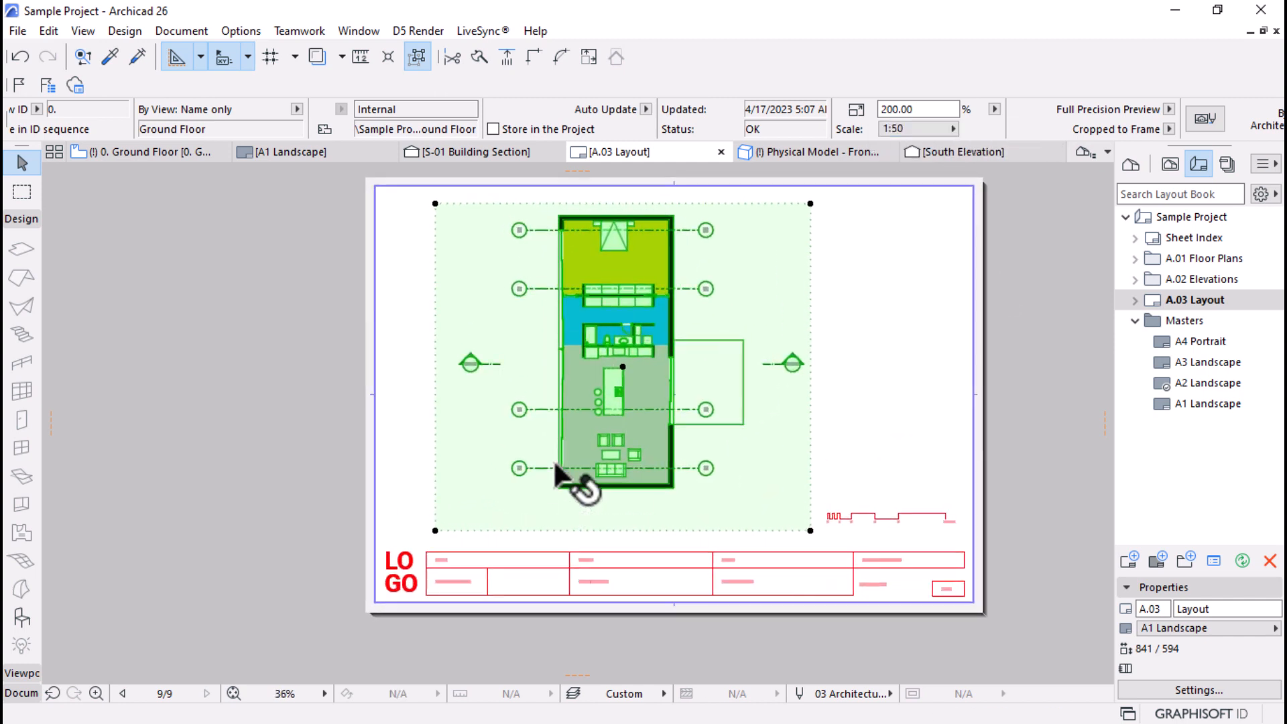
Step: Trim the left edge of the ground floor drawing's frame slightly, and move the drawing close to the left margin of the A.03 sheet
left_click(436, 315)
left_click(454, 322)
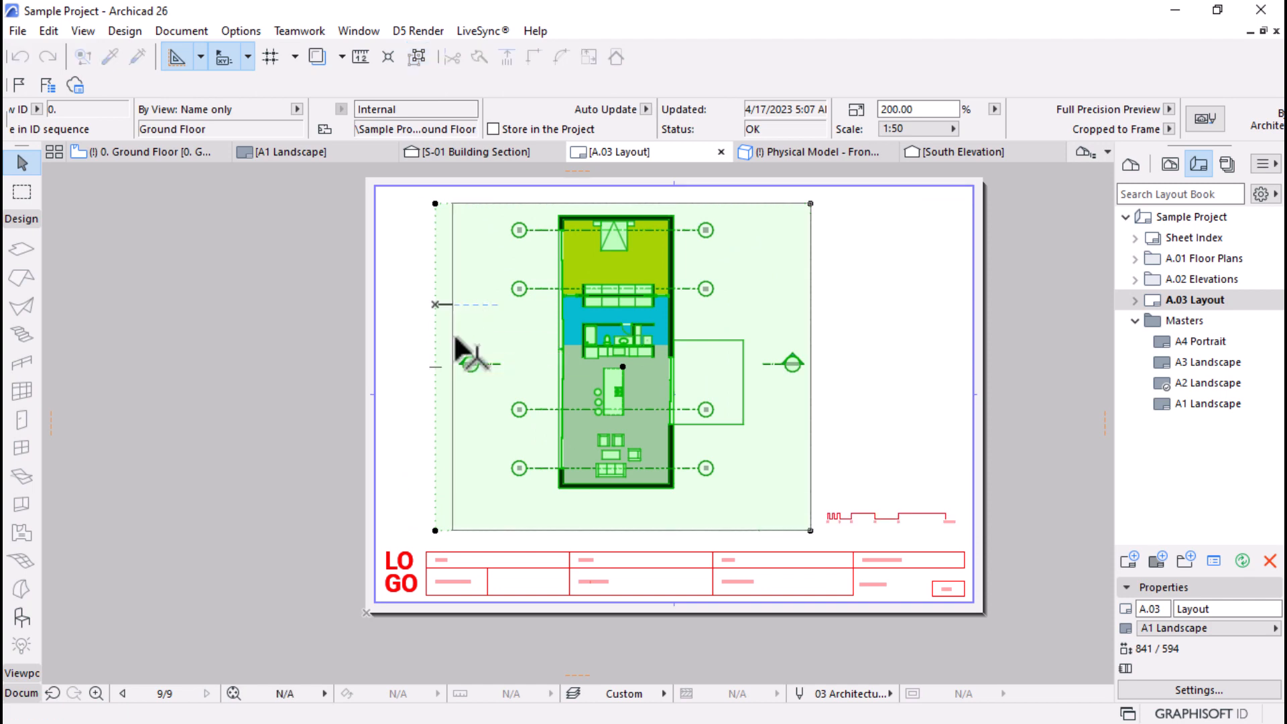
left_click(452, 203)
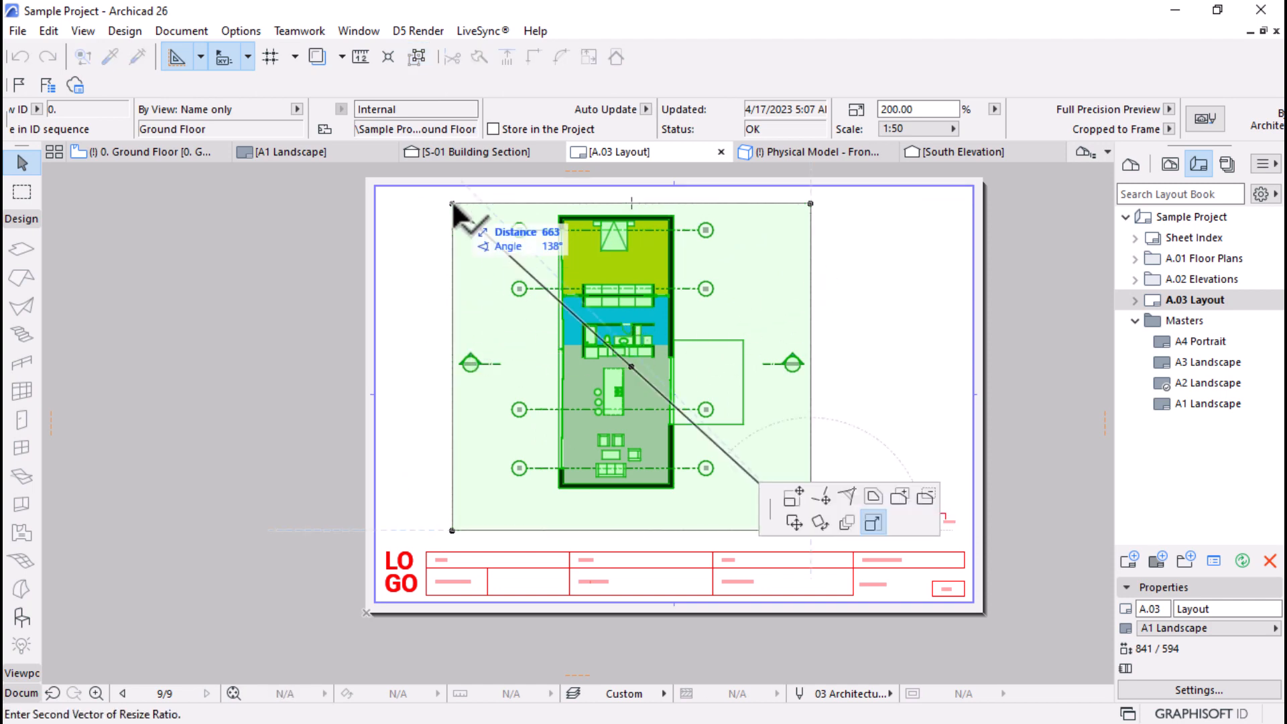
left_click(792, 522)
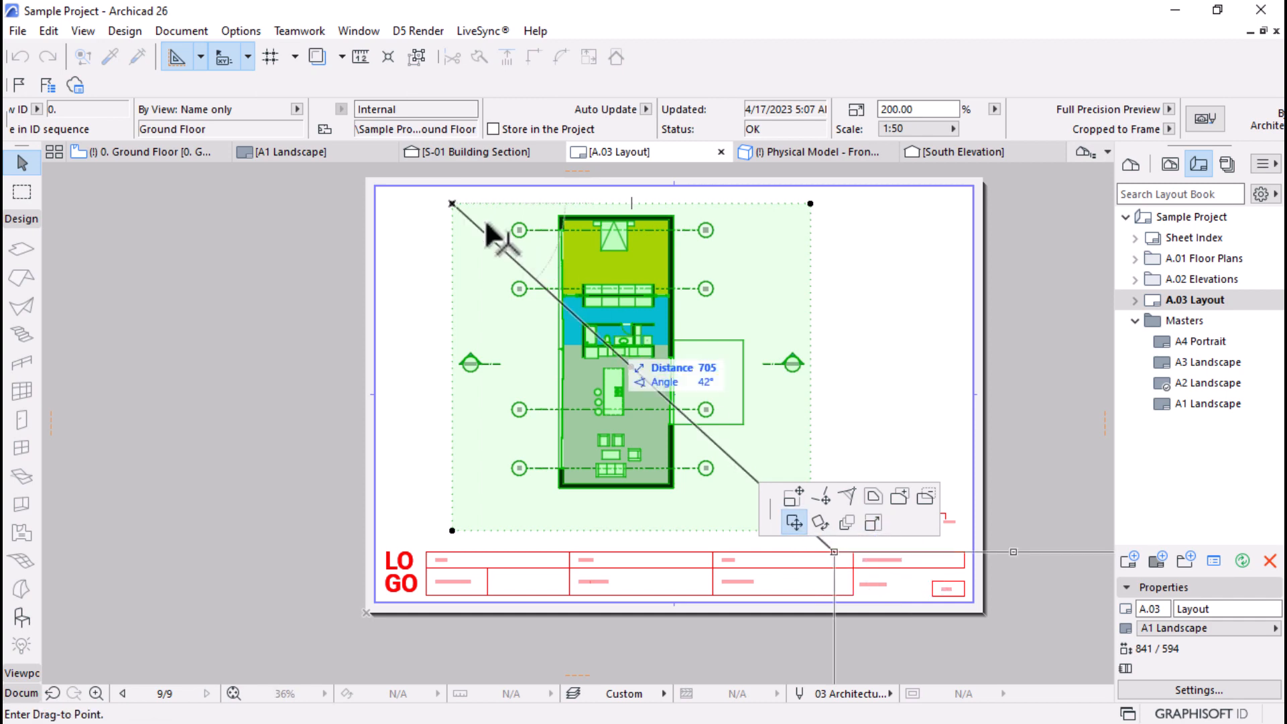
left_click(386, 195)
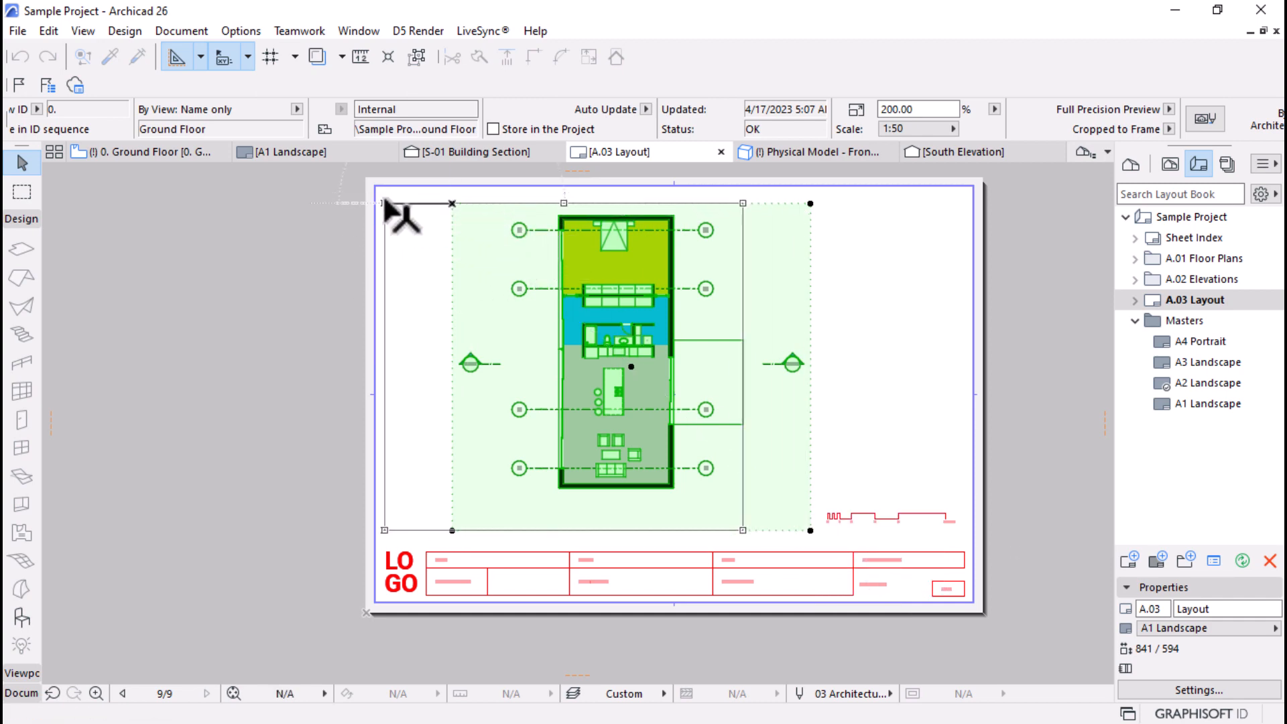
left_click(1061, 527)
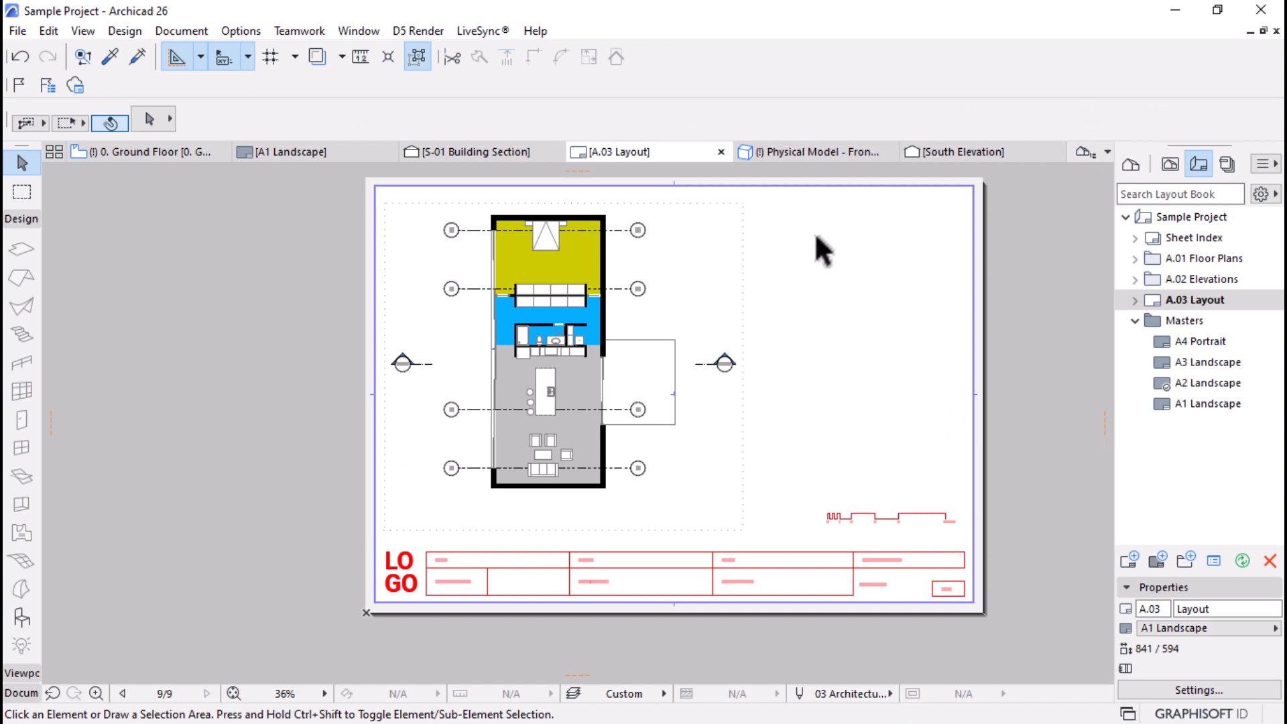
Step: On the 0. Ground Floor plan, show the Annotation - Label layer and draw a rectangular zone of about 27.4 m² over the outdoor slab, with its stamp inside
scroll(950, 288, "up", 1)
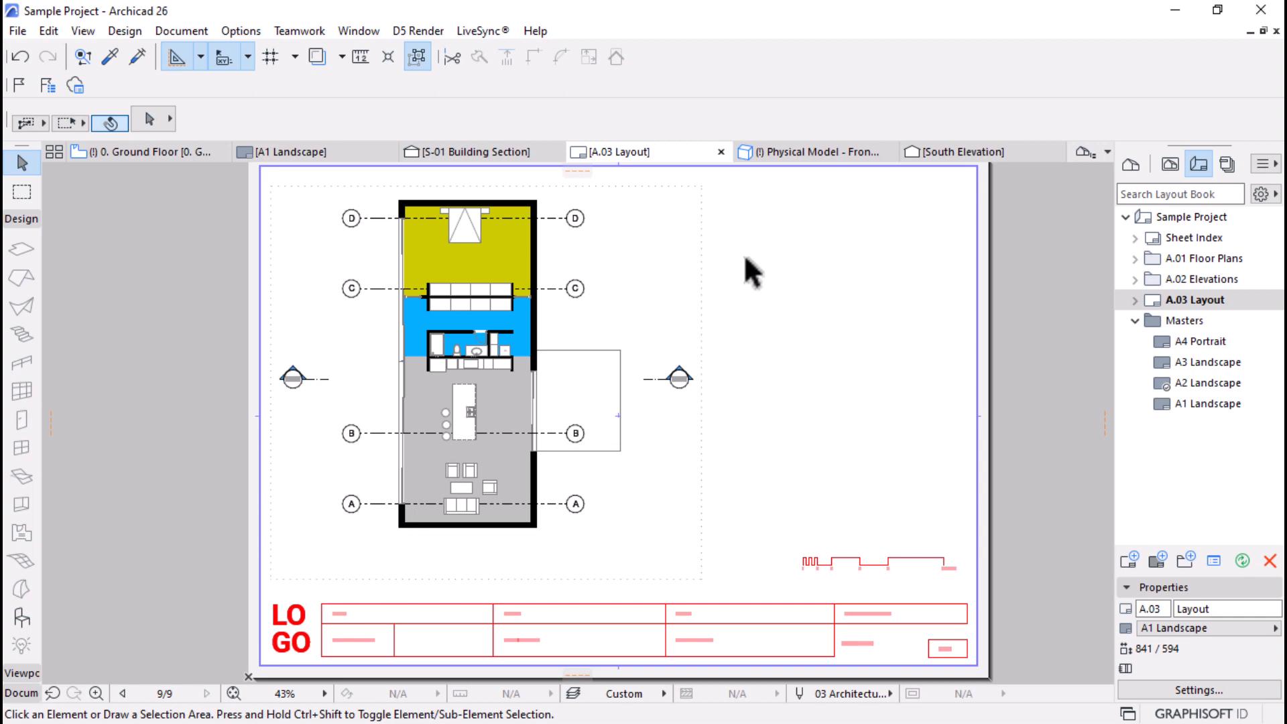
scroll(412, 415, "up", 3)
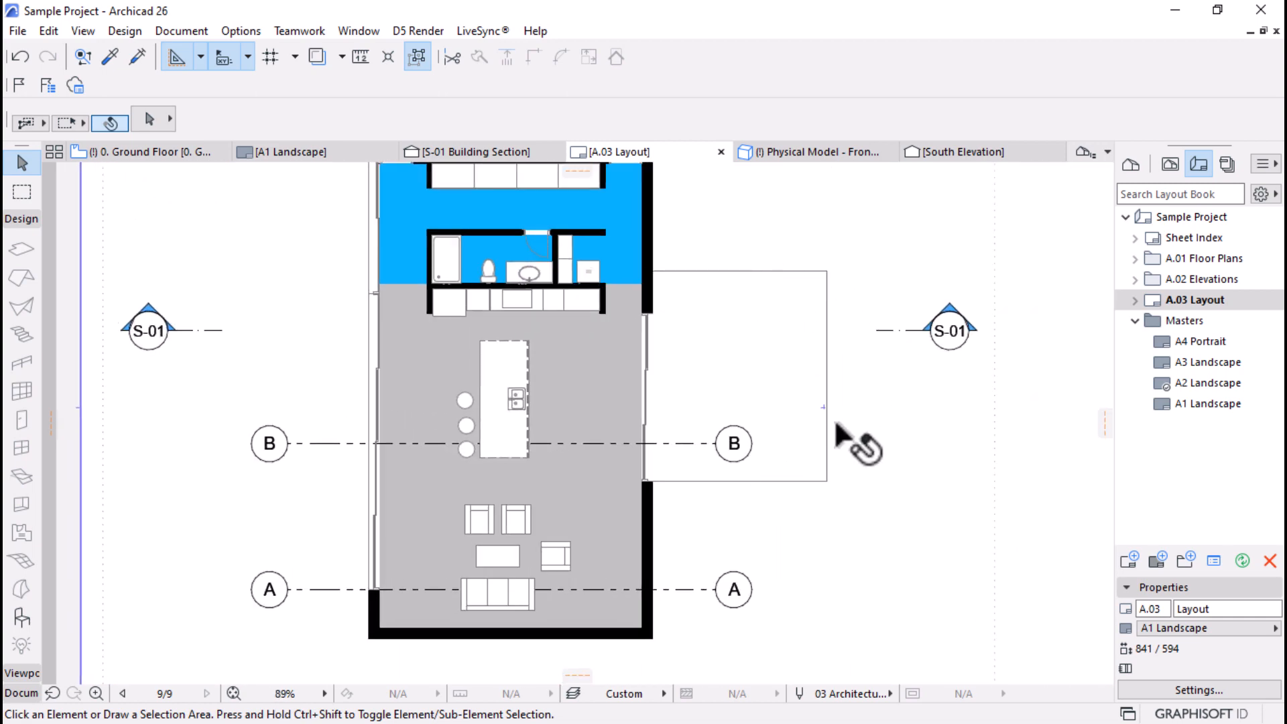
mouse_move(265, 143)
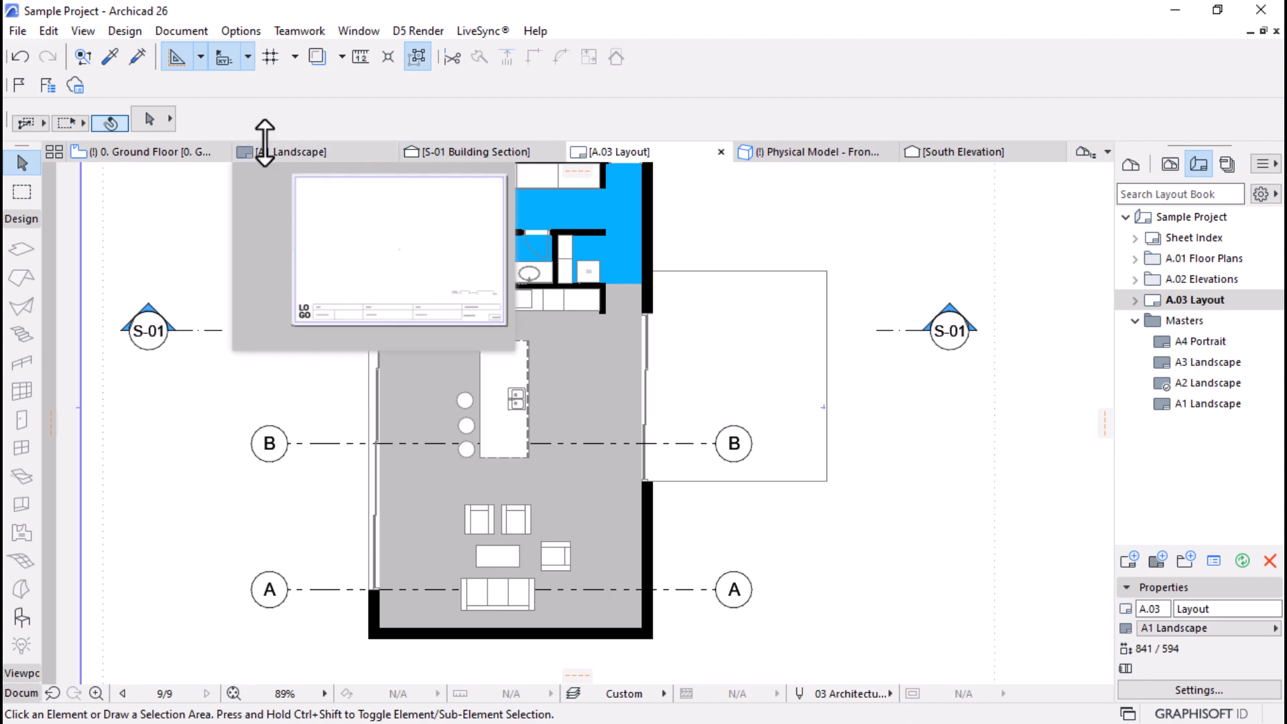
left_click(157, 153)
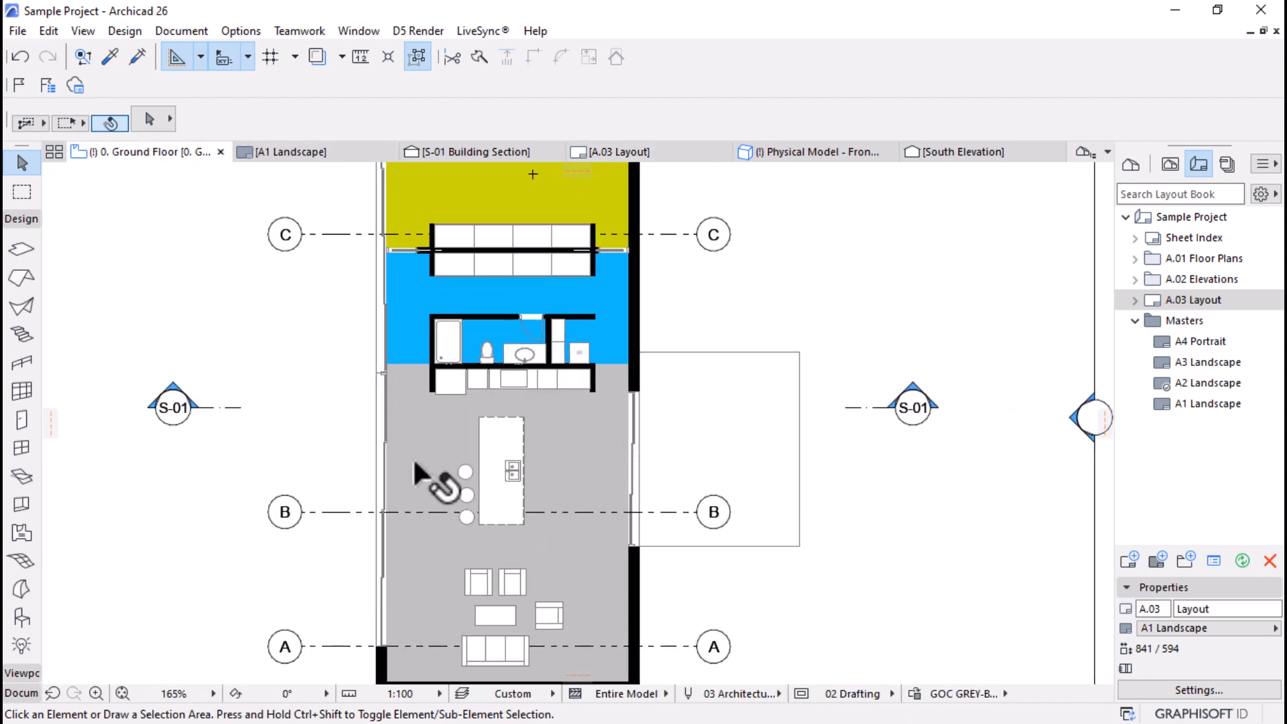
left_click(22, 533)
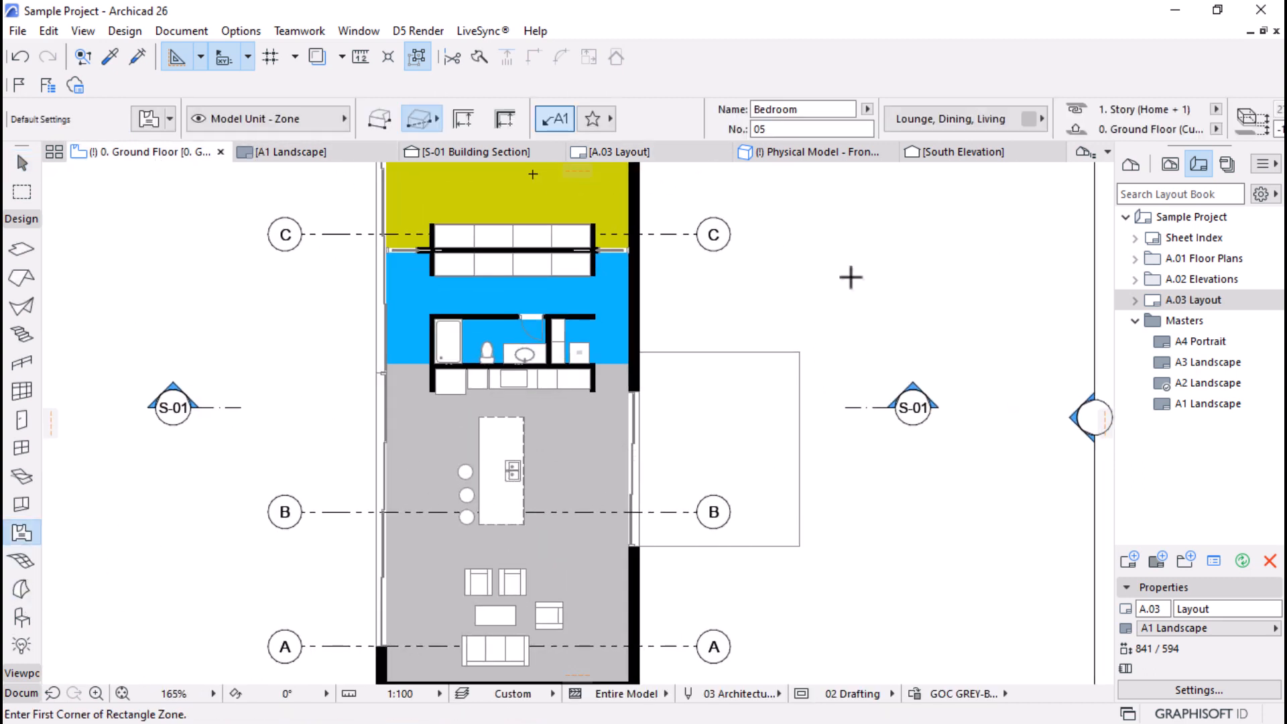
scroll(738, 496, "up", 2)
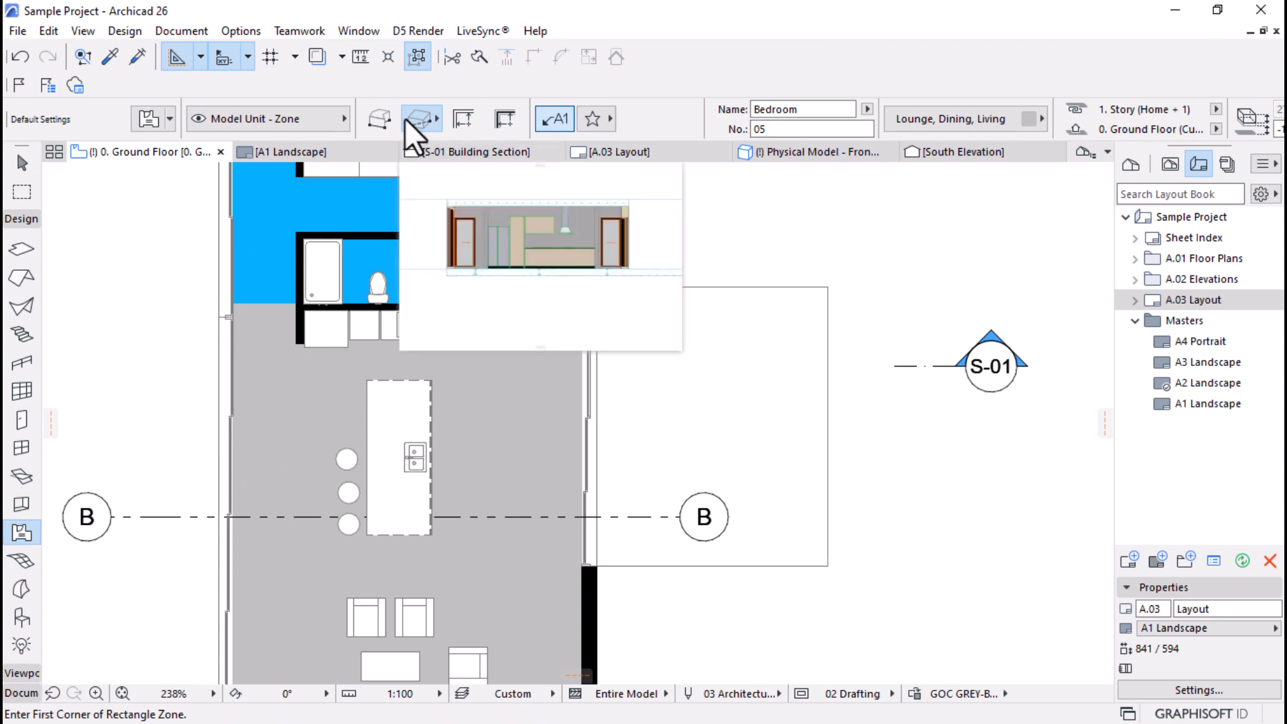
left_click(827, 287)
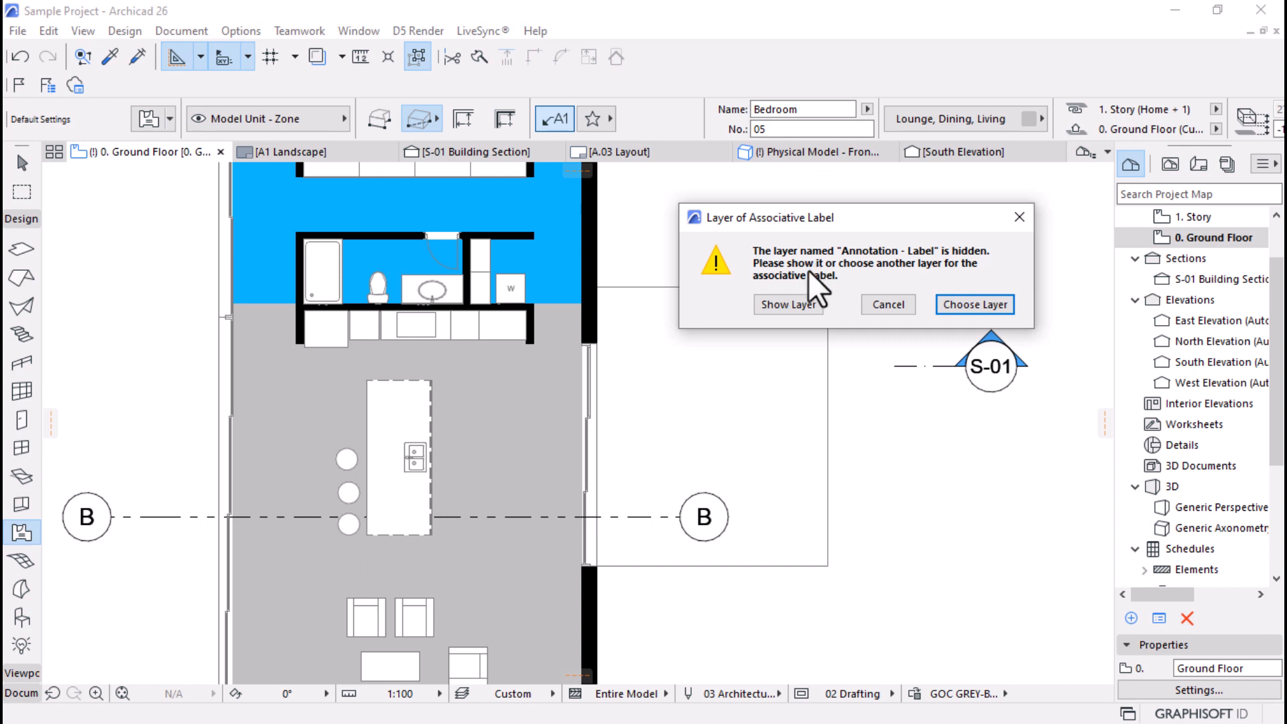
left_click(798, 307)
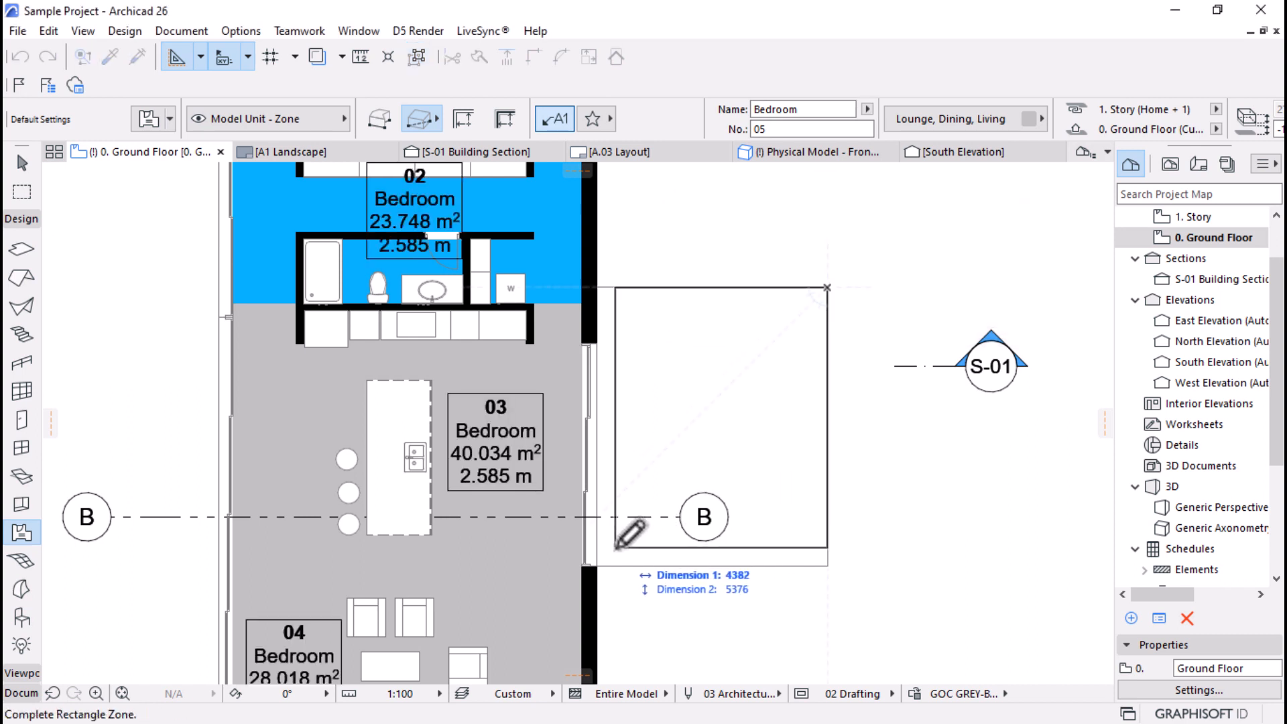
left_click(596, 565)
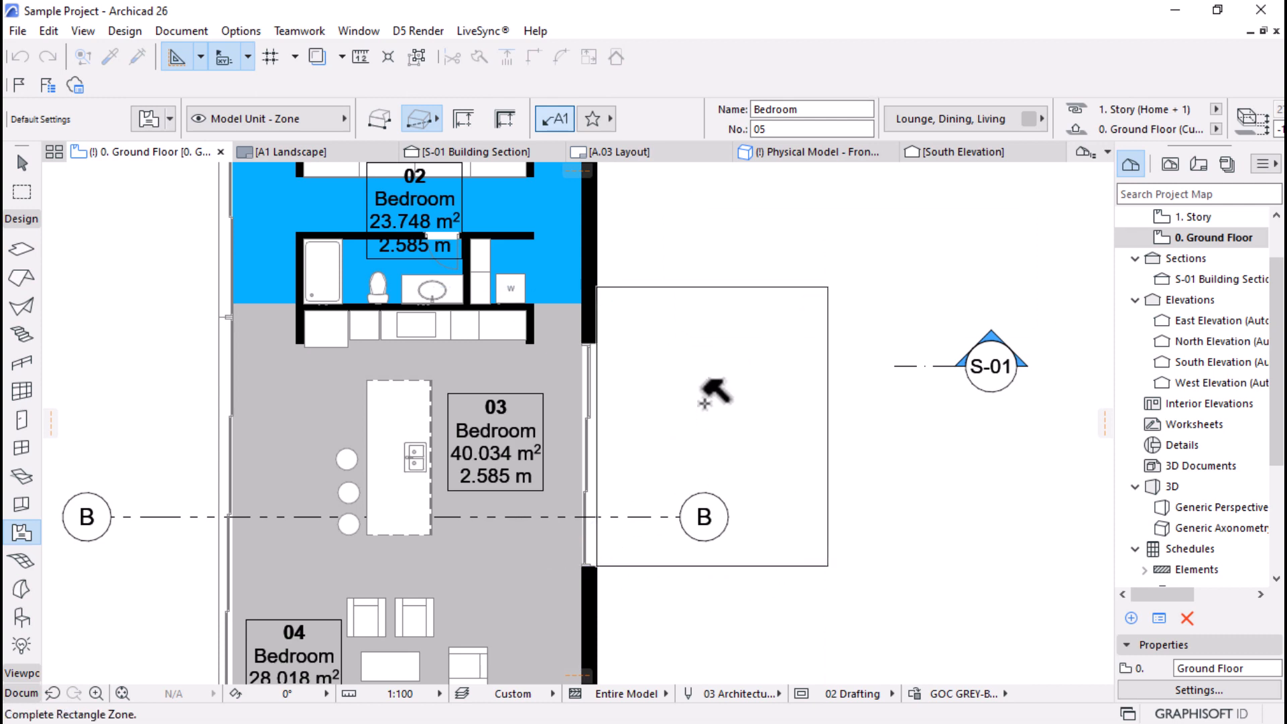
left_click(704, 403)
scroll(704, 339, "down", 2)
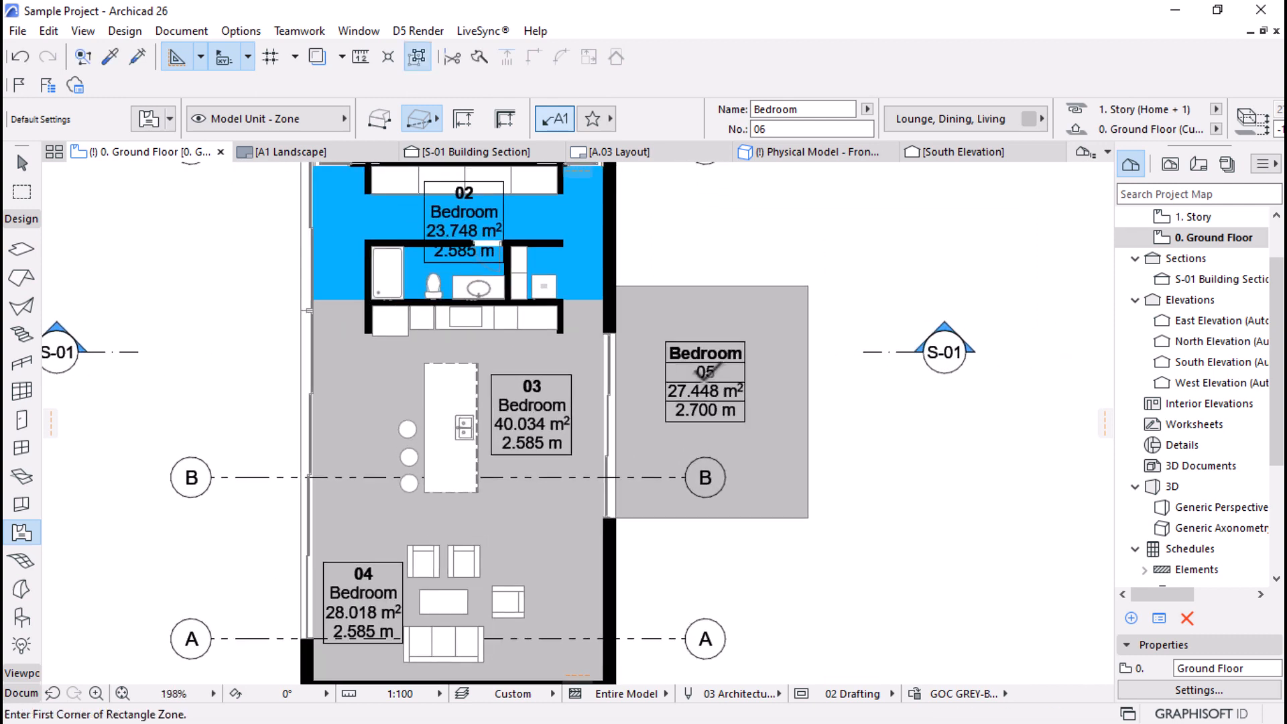
scroll(705, 368, "down", 4)
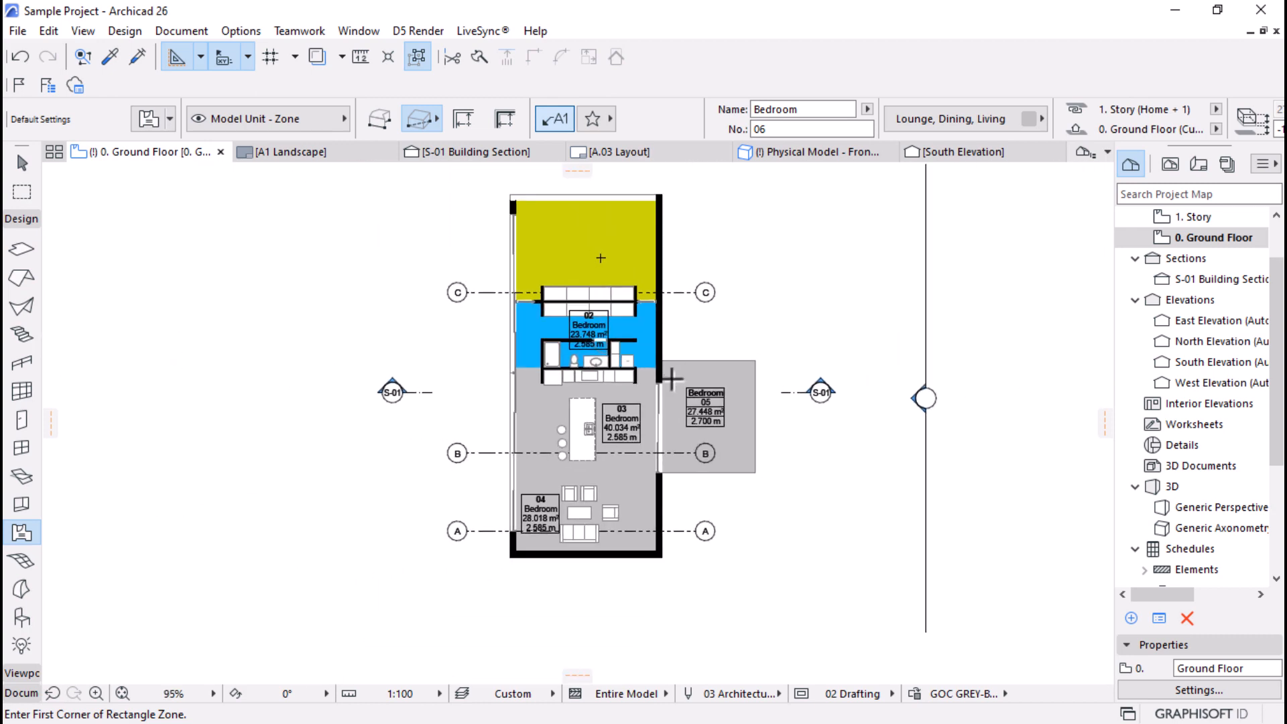
scroll(652, 328, "up", 1)
scroll(654, 329, "up", 1)
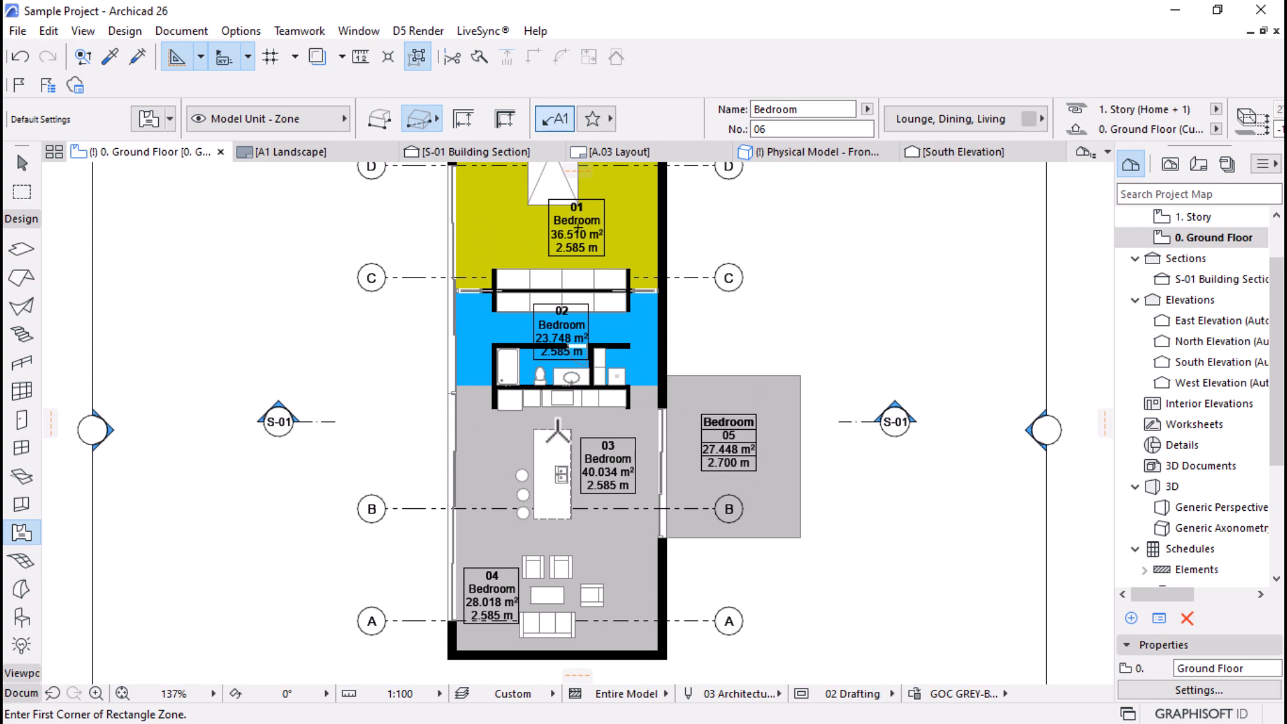
scroll(671, 477, "up", 1)
scroll(670, 478, "down", 1)
scroll(670, 477, "down", 1)
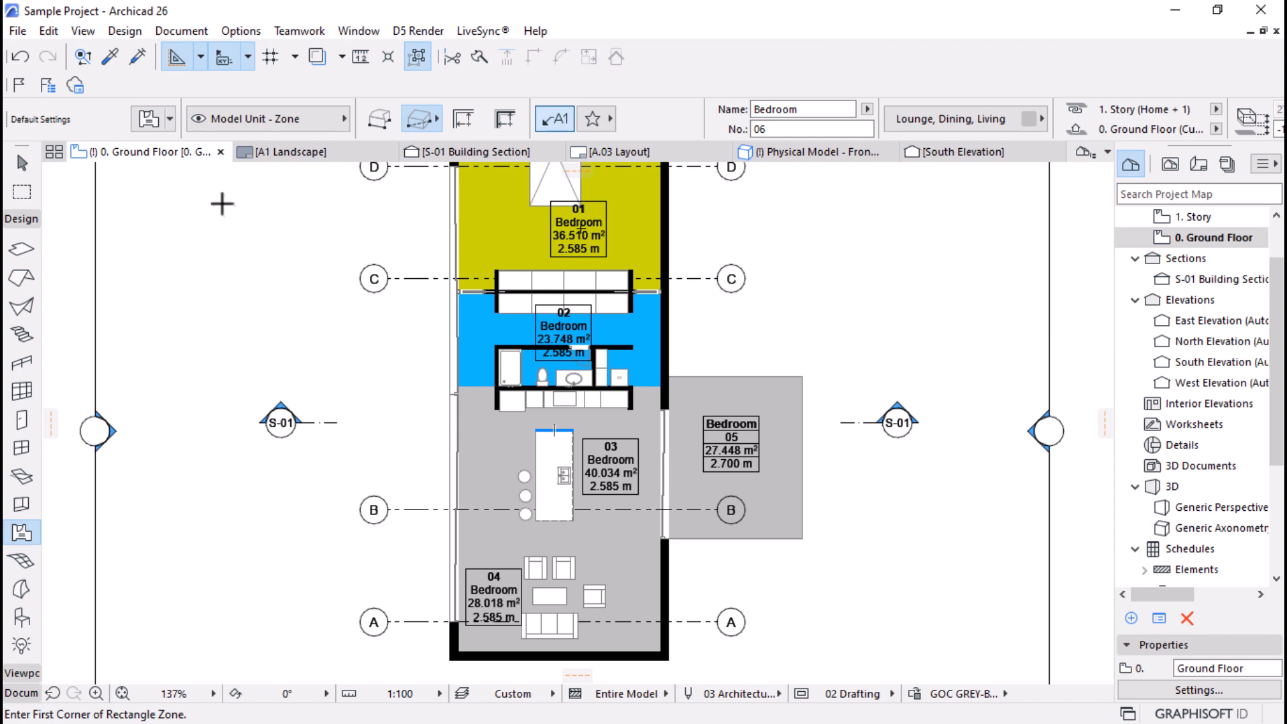
Step: Select zone 05 rather than the slab overlapping it and rename the zone Outdoor
left_click(22, 163)
left_click(735, 485)
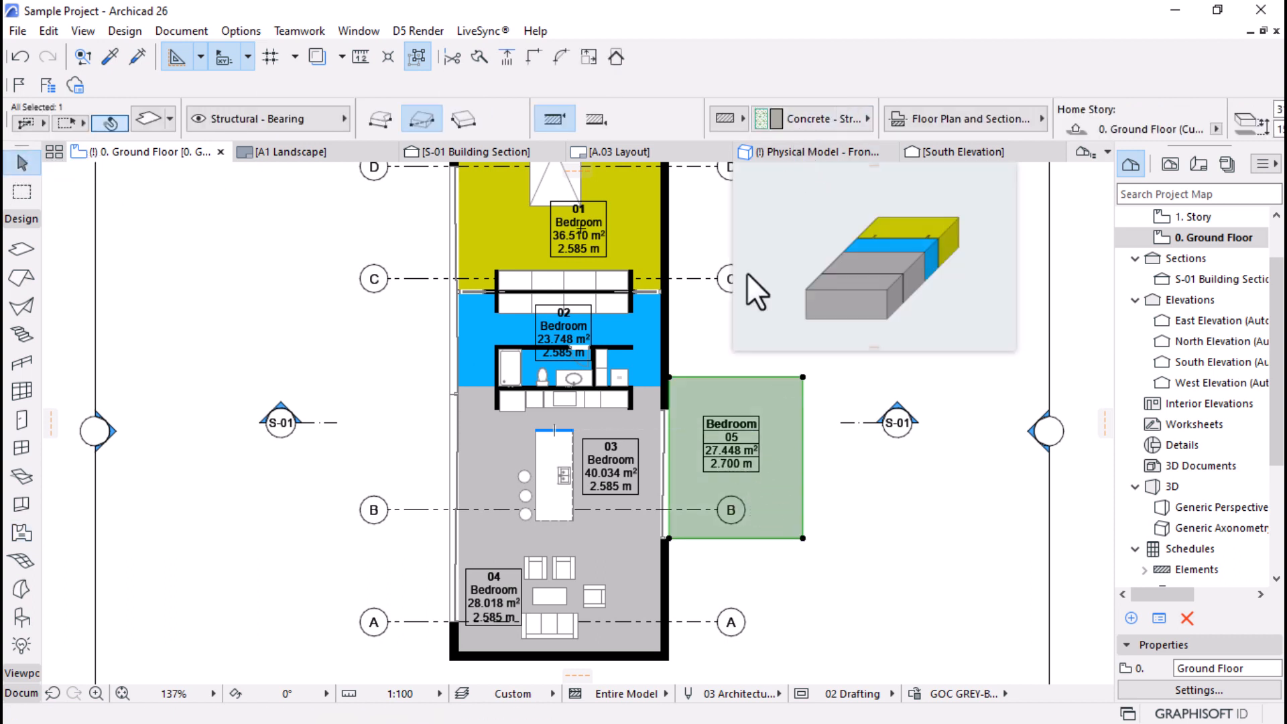
key("Escape")
mouse_move(754, 405)
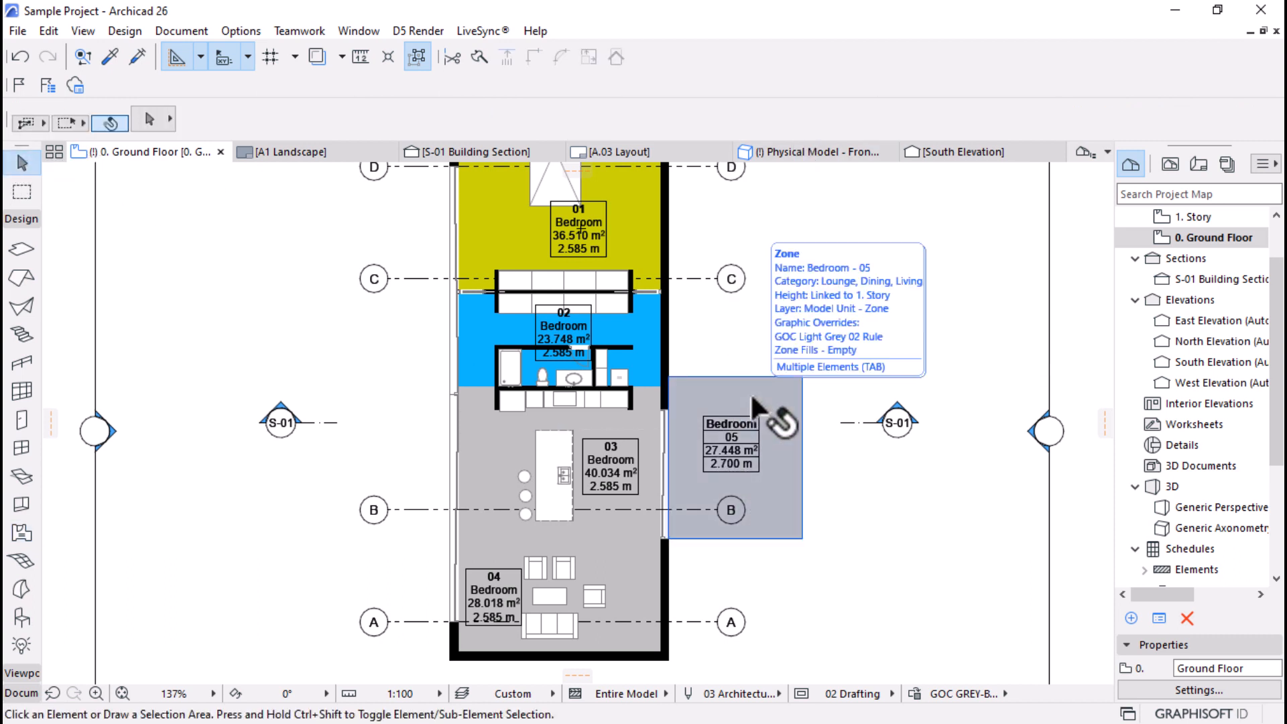
scroll(624, 502, "up", 2)
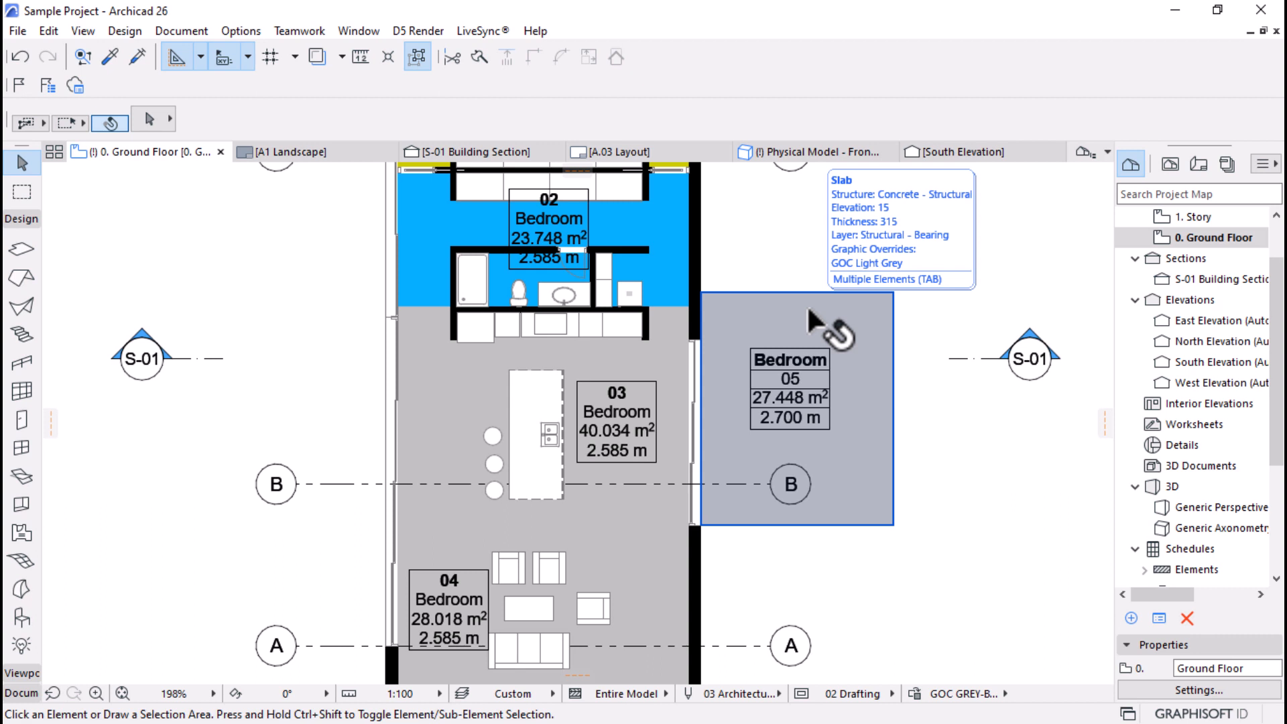
key("Tab")
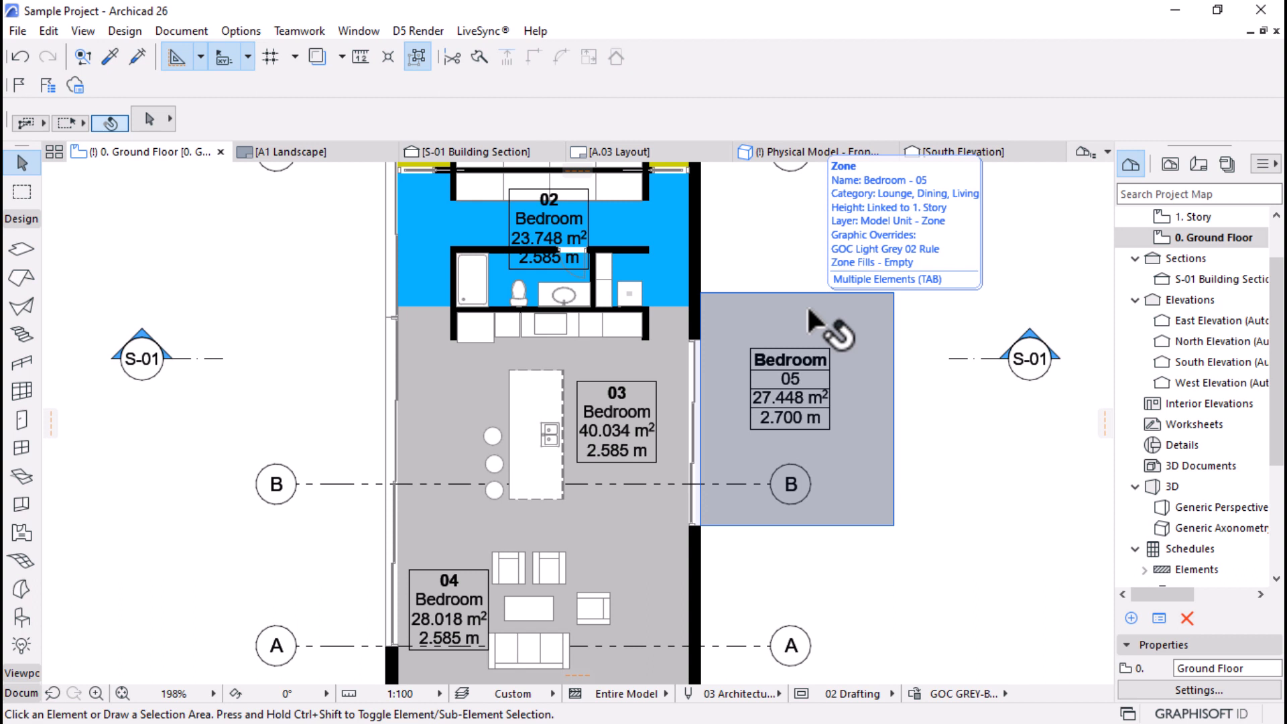
key("Tab")
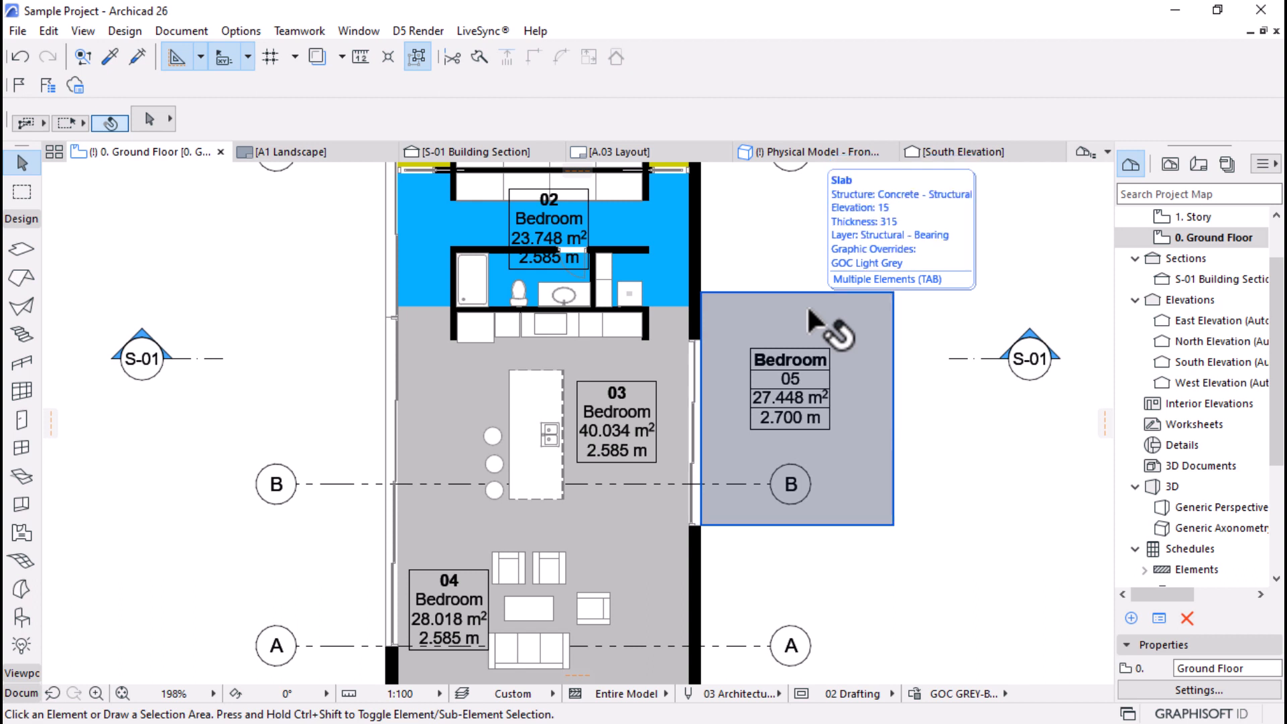
key("Tab")
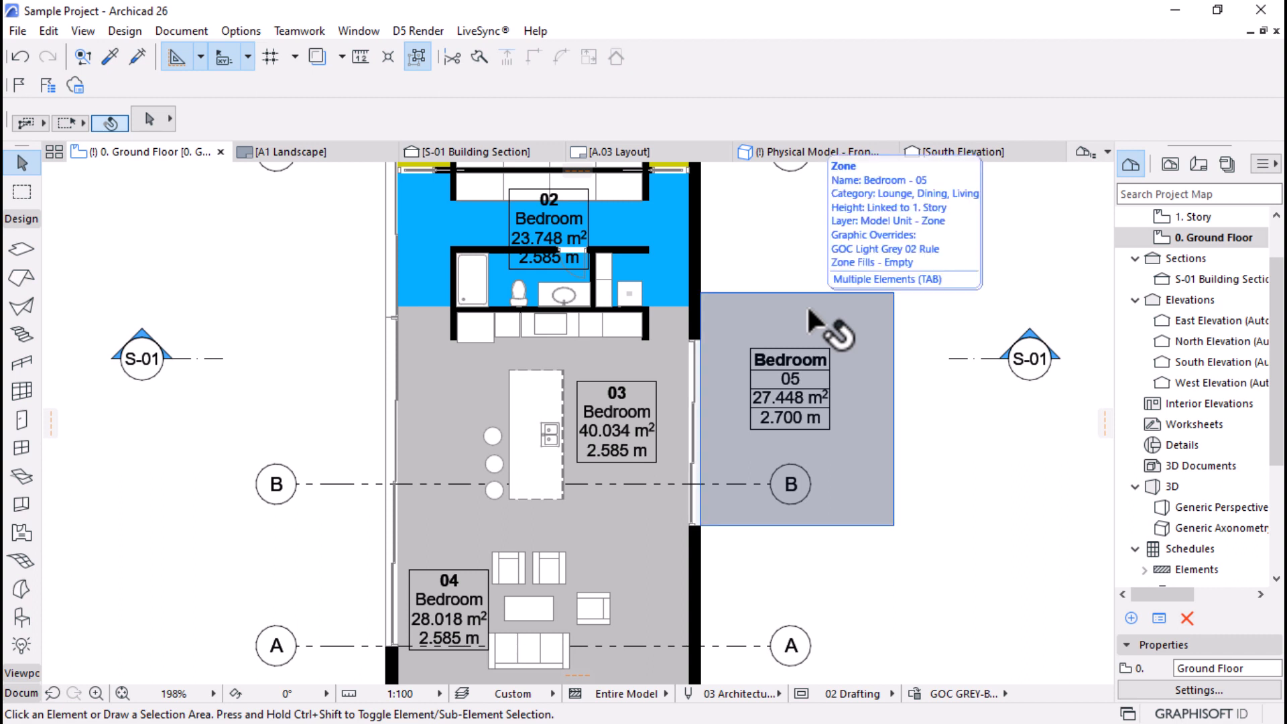
left_click(809, 309)
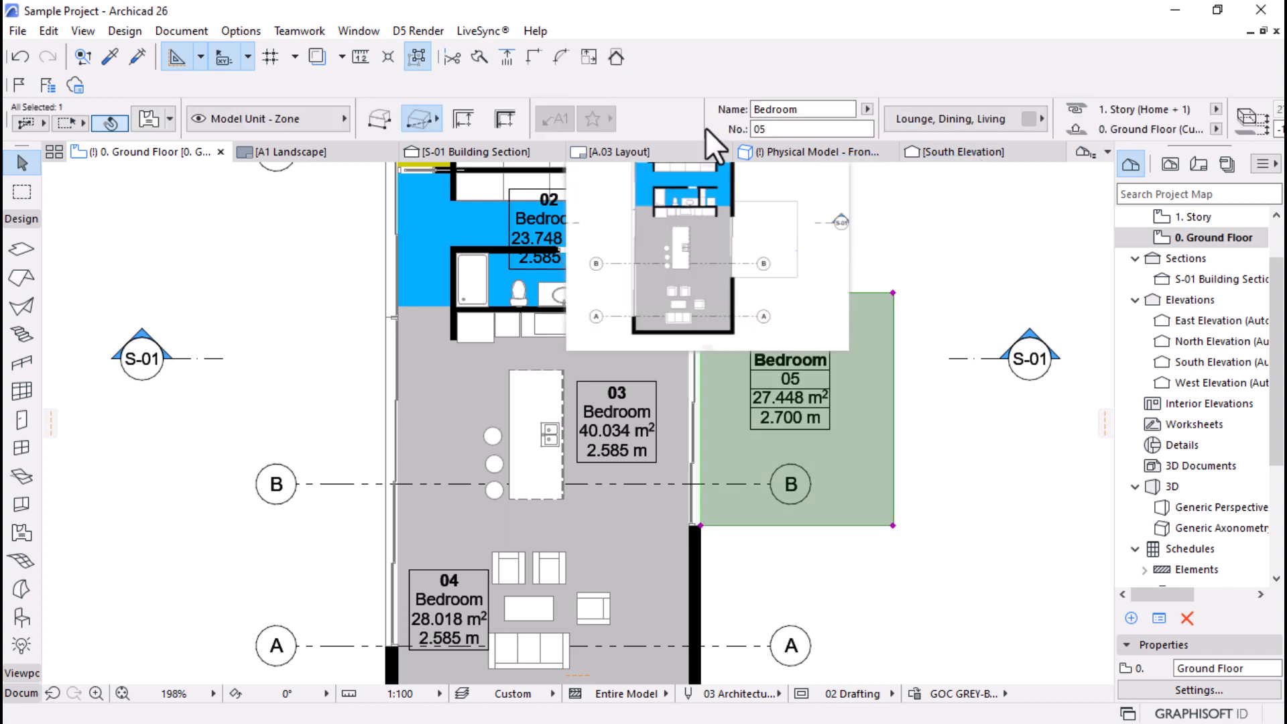
left_click(798, 109)
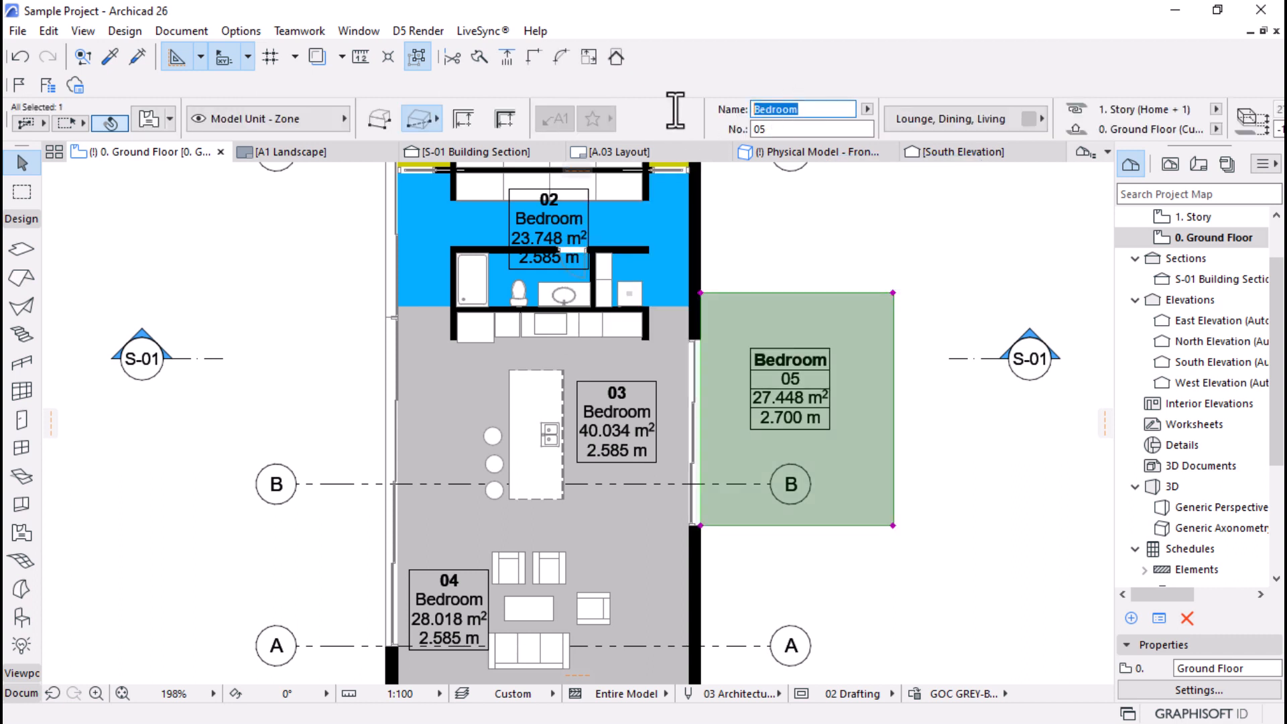
type("oUTO")
key("BackSpace")
key("BackSpace")
type("Ou")
key("Return")
Step: Rename zone 04, which covers the sofa and armchair area, as Living
scroll(620, 594, "down", 2)
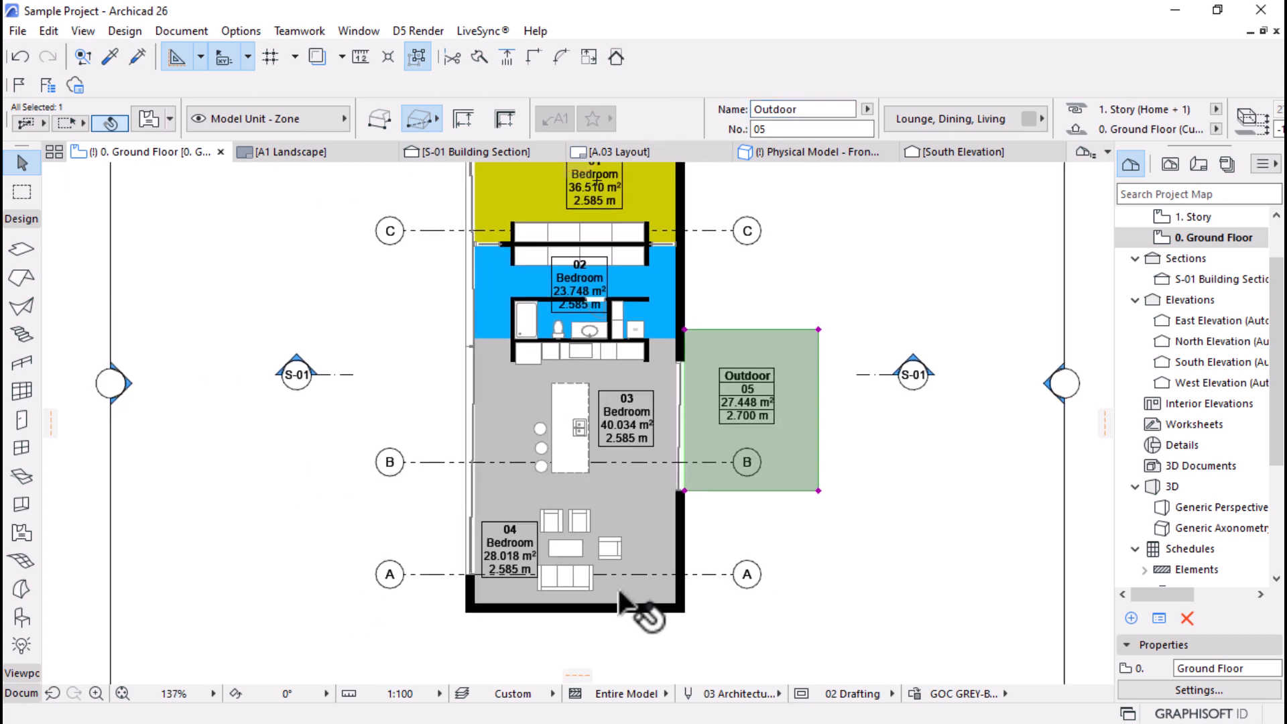
scroll(618, 592, "up", 2)
left_click(657, 472)
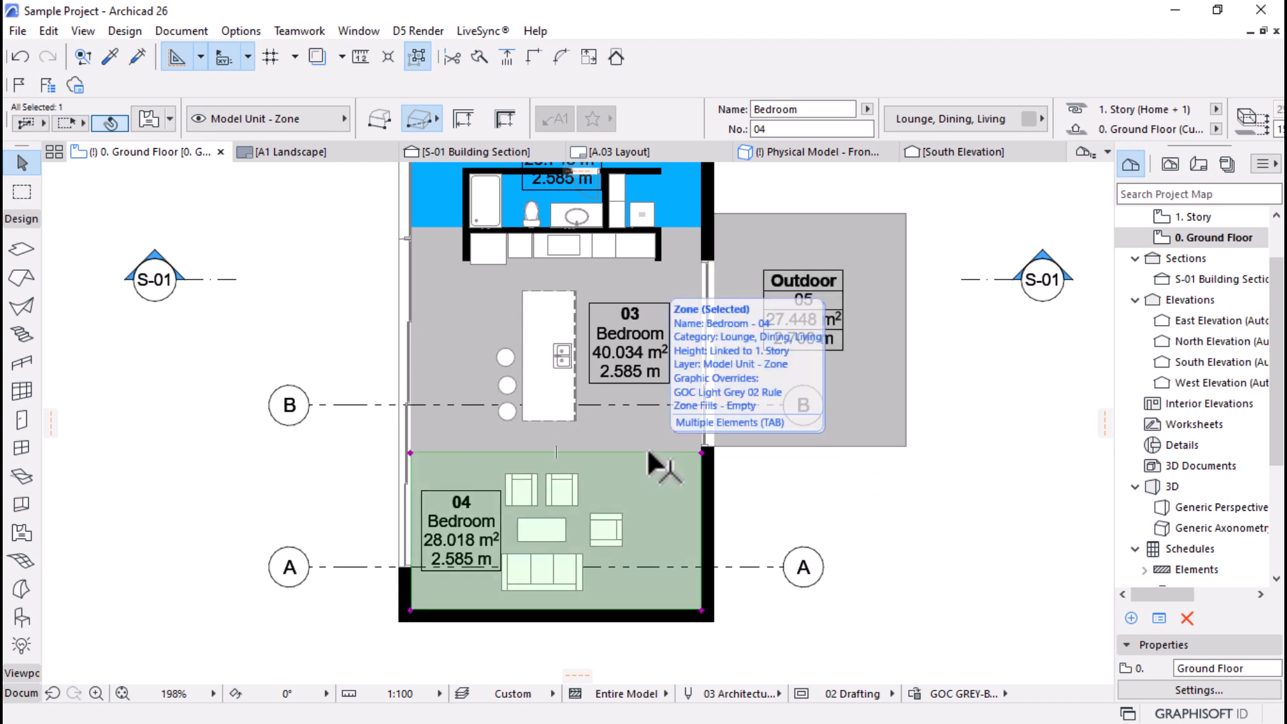
double_click(804, 110)
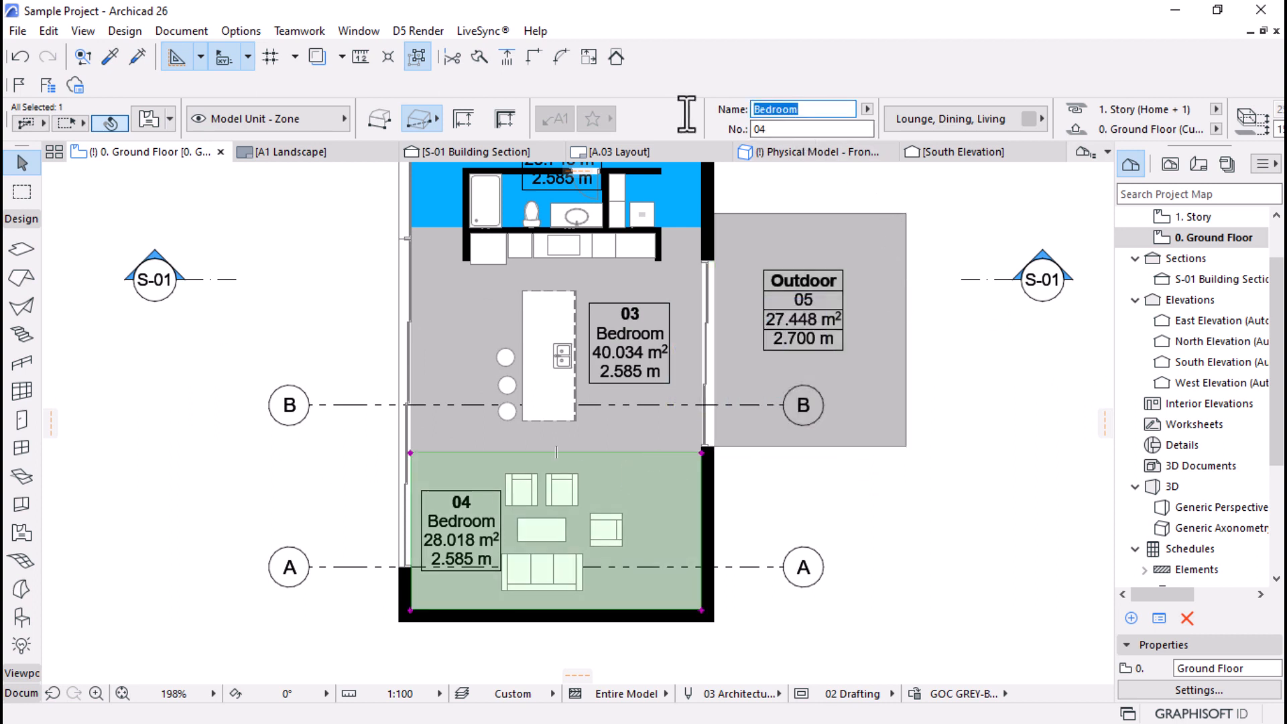
type("Living")
key("Return")
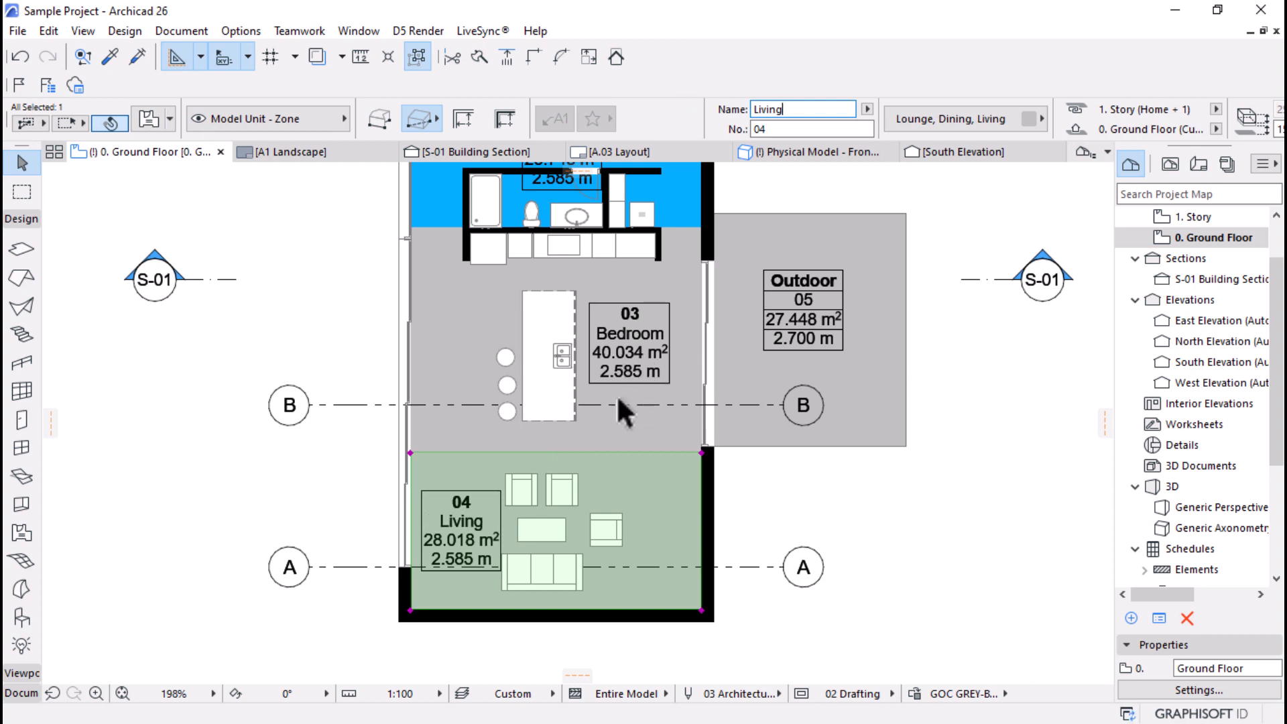
Step: Rename the kitchen zone numbered 03 as Kitchen/Dining
key("Escape")
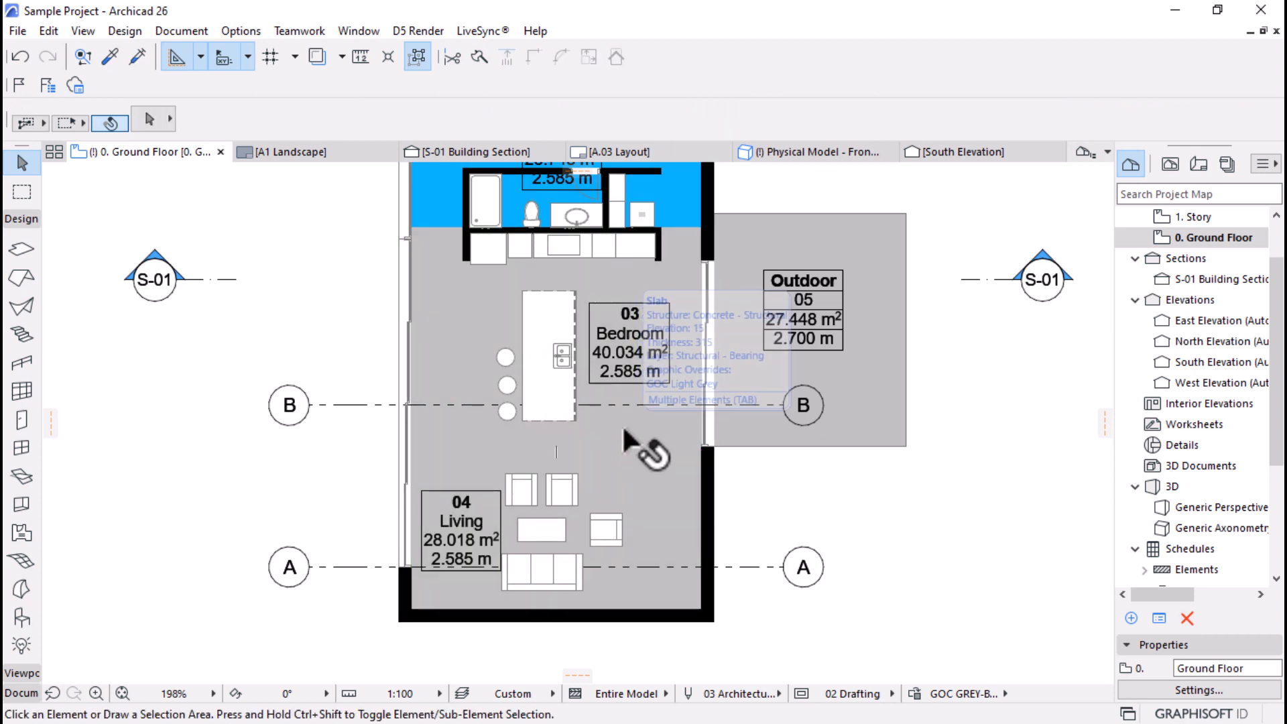
left_click(630, 435)
double_click(827, 109)
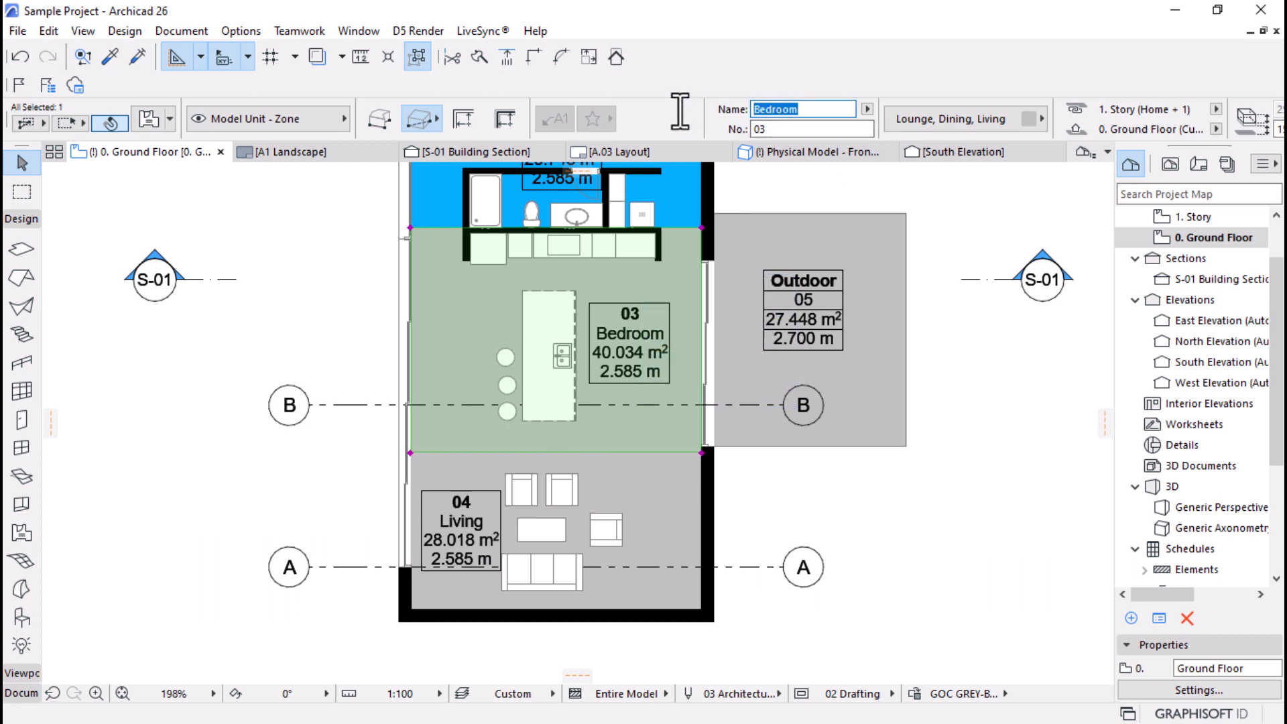
type("Kitchen/Dining")
key("Return")
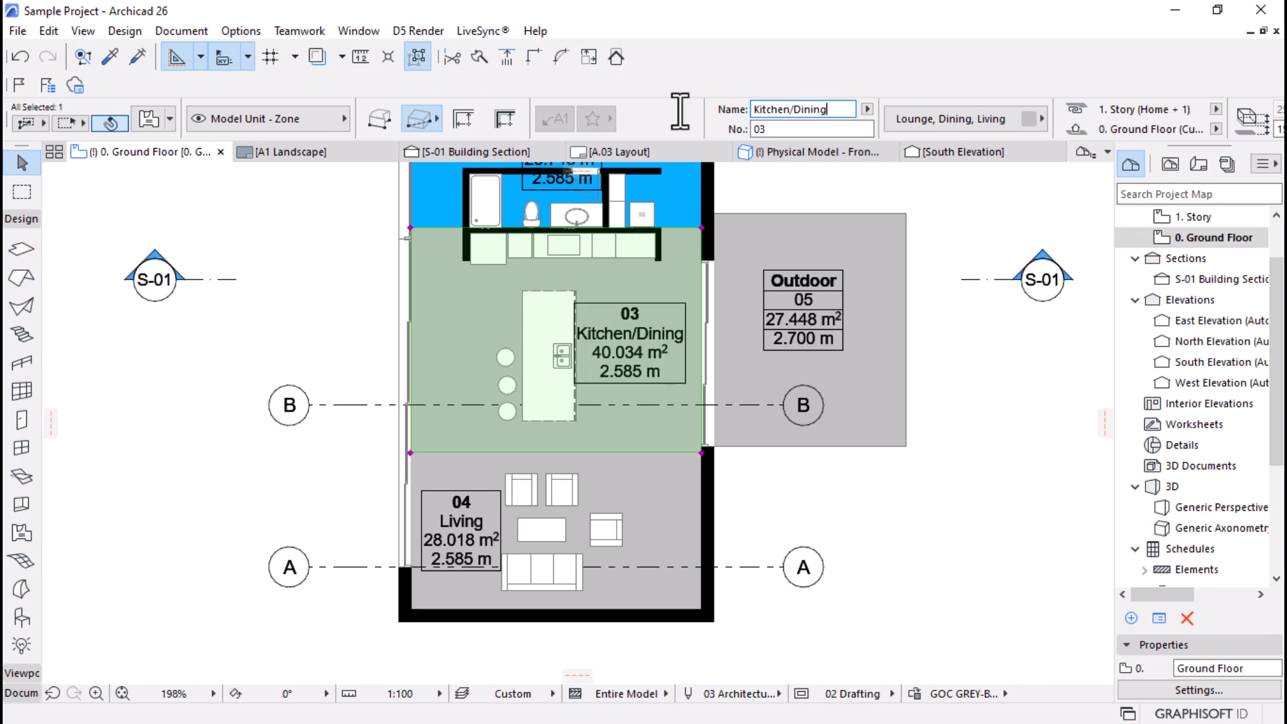
Step: Select the blue zone numbered 02 above the kitchen
scroll(724, 589, "down", 3)
scroll(634, 179, "up", 4)
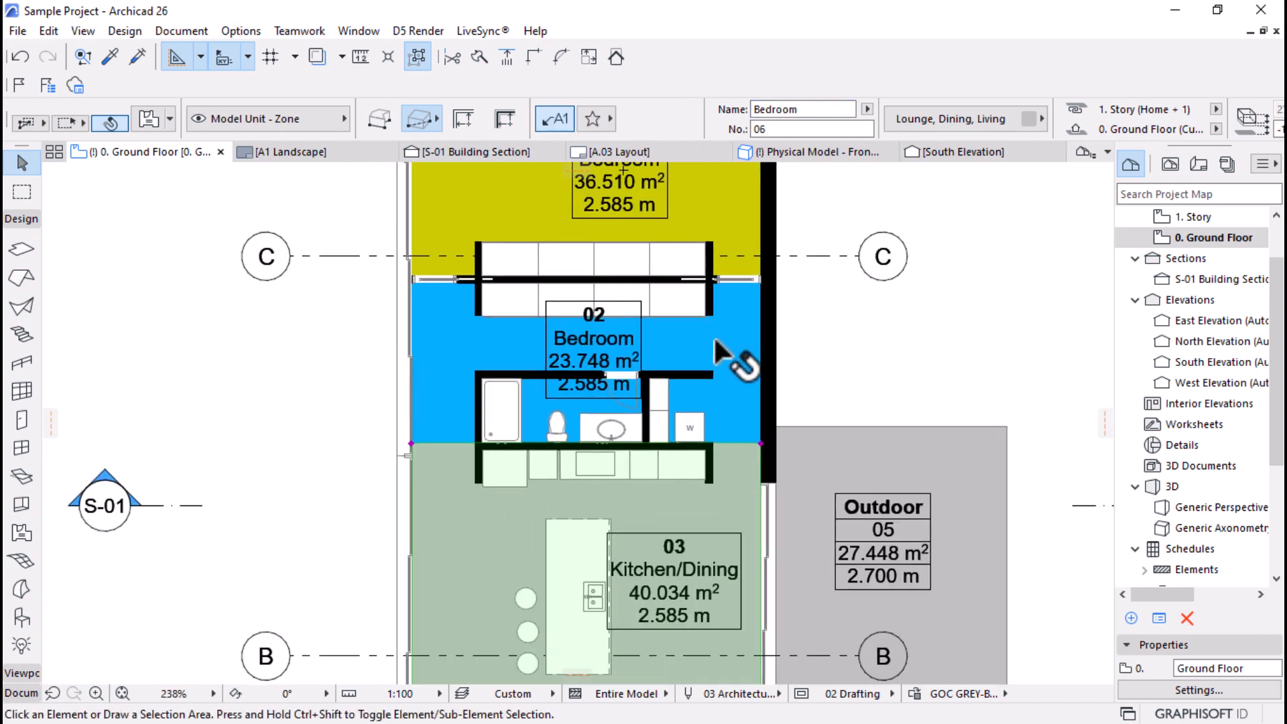
key("Escape")
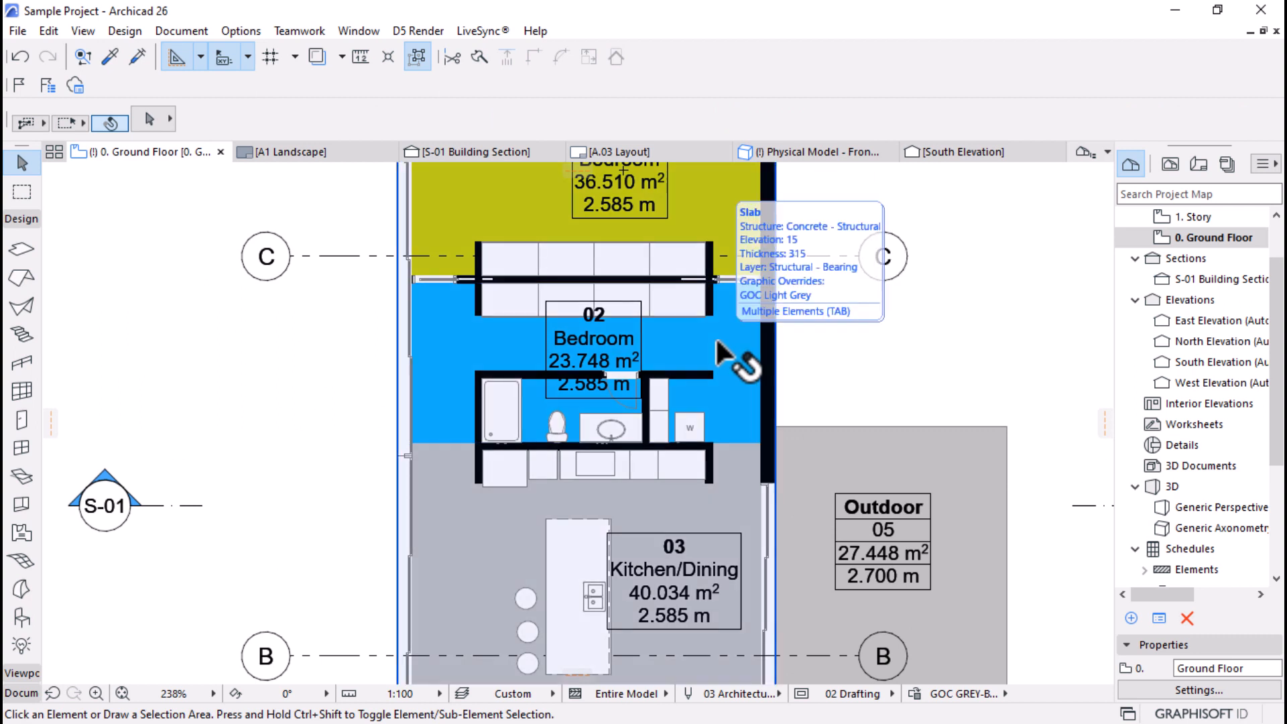
left_click(718, 345)
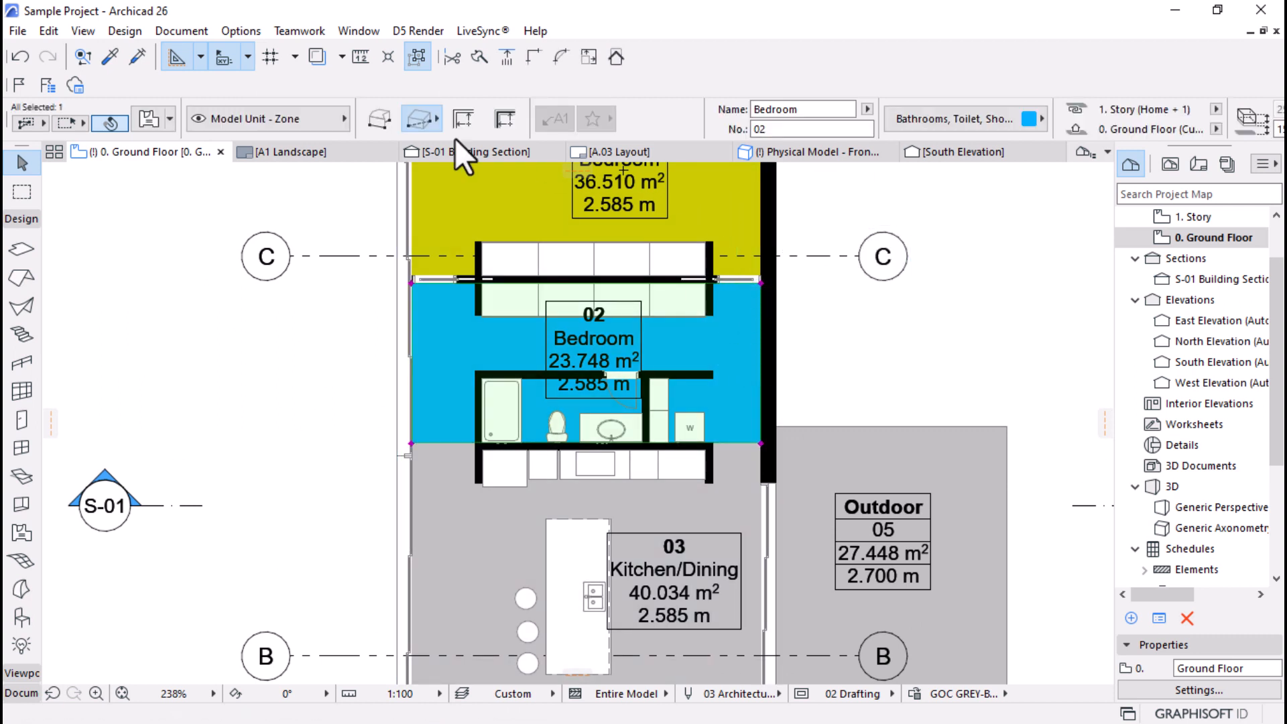
left_click(149, 118)
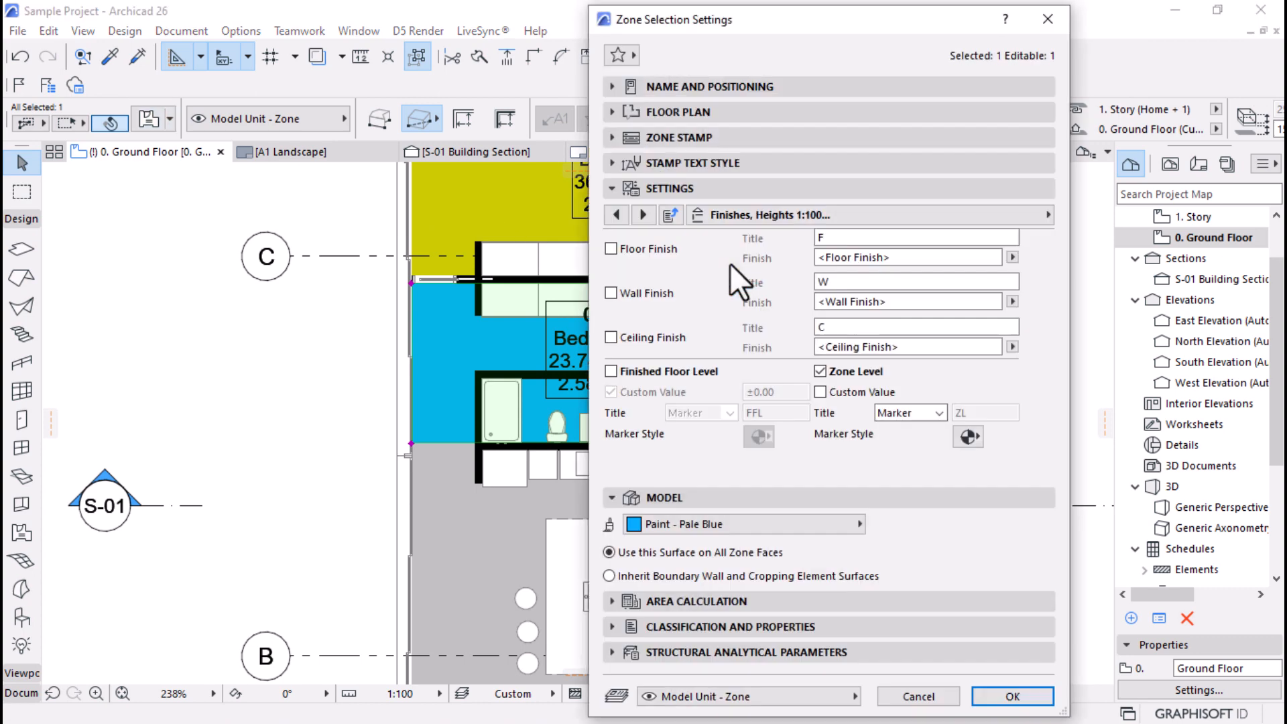
left_click(617, 187)
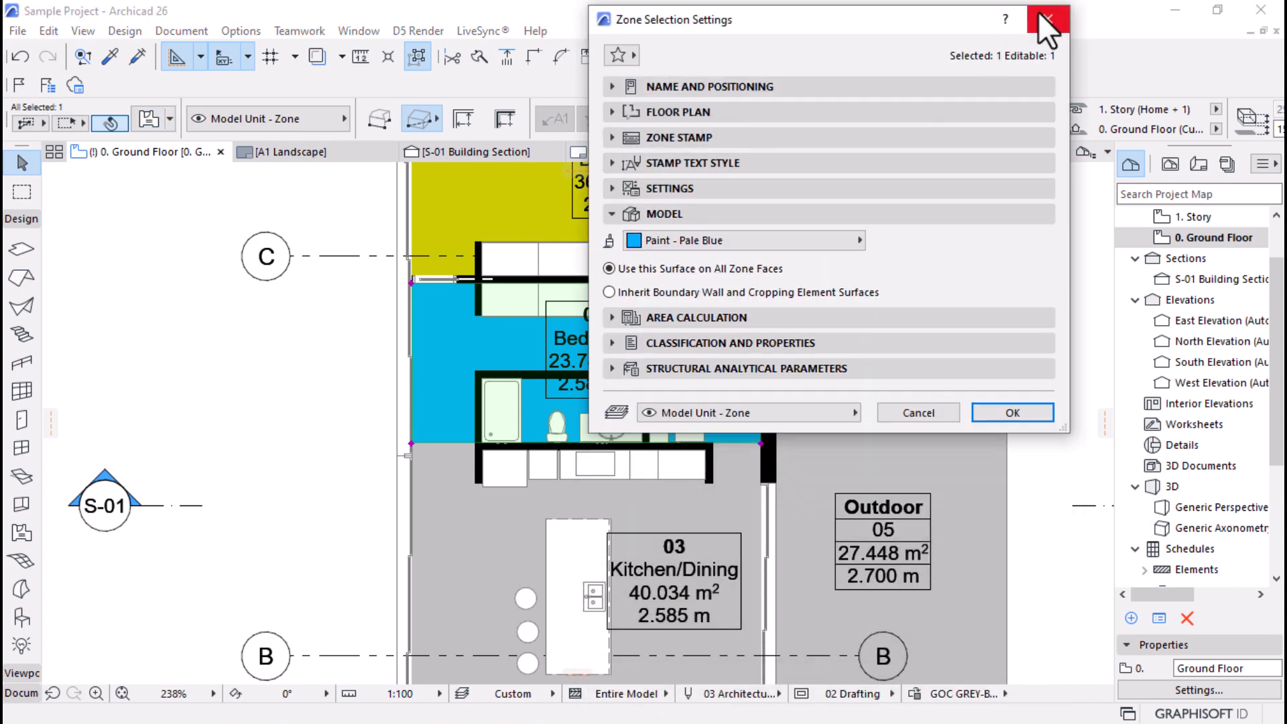
left_click(939, 250)
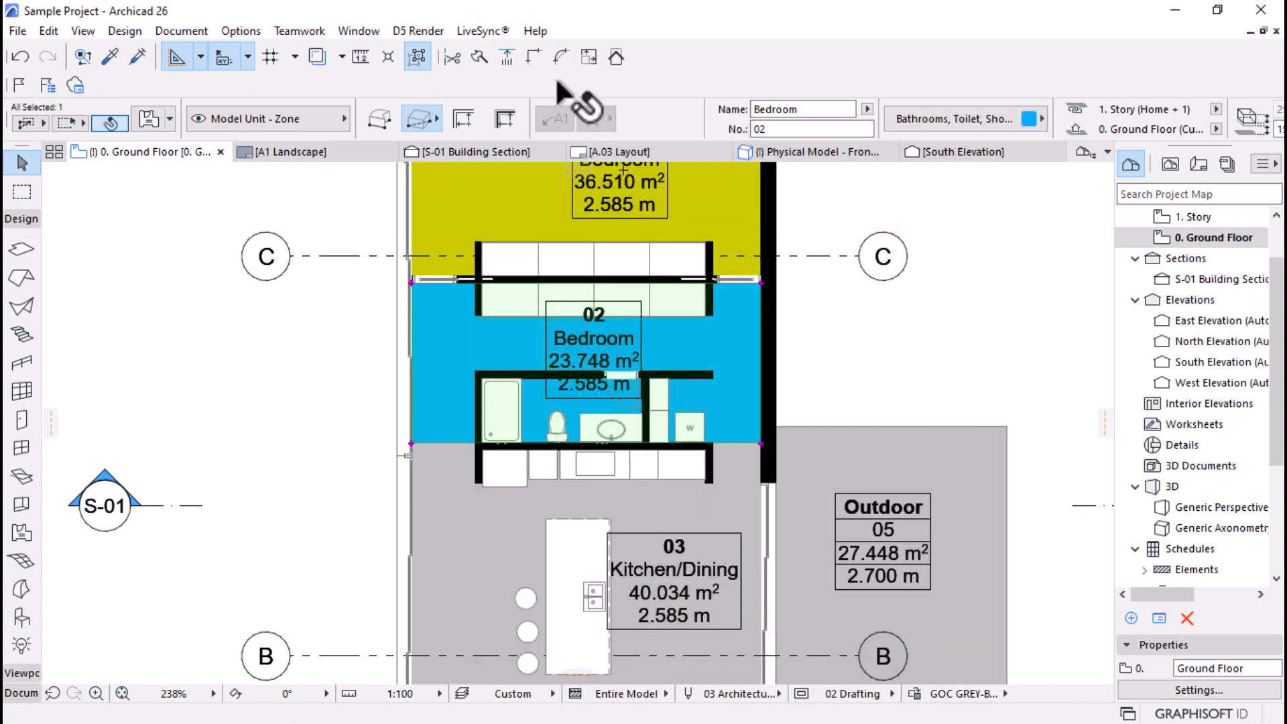
scroll(653, 118, "down", 5)
scroll(653, 118, "down", 10)
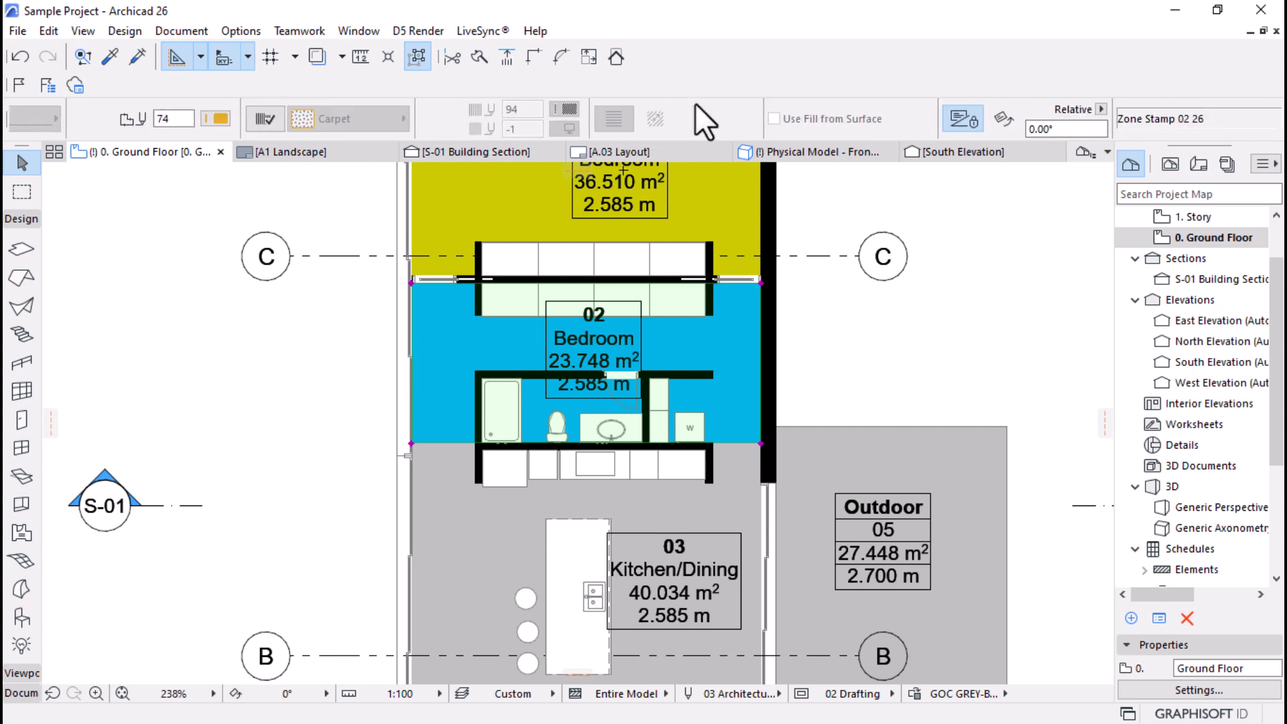
scroll(689, 112, "down", 10)
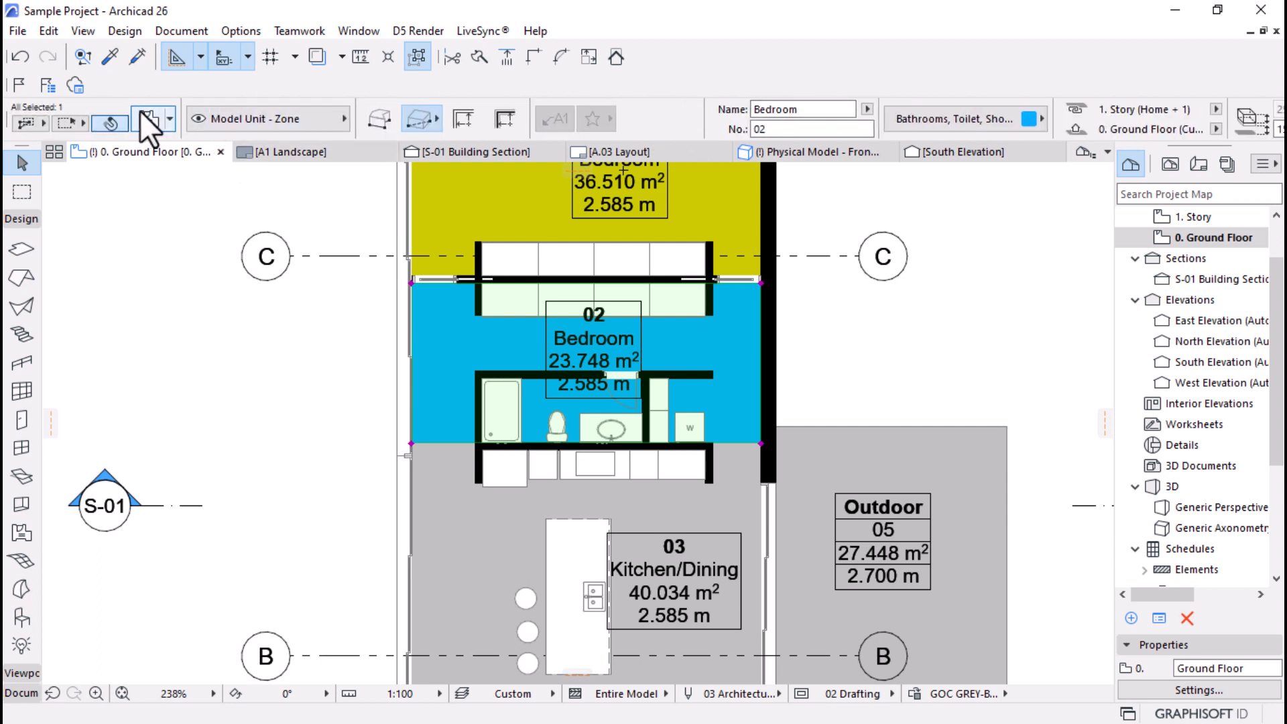
Step: Rename the selected zone 02 as Bathroom in its zone settings
left_click(145, 119)
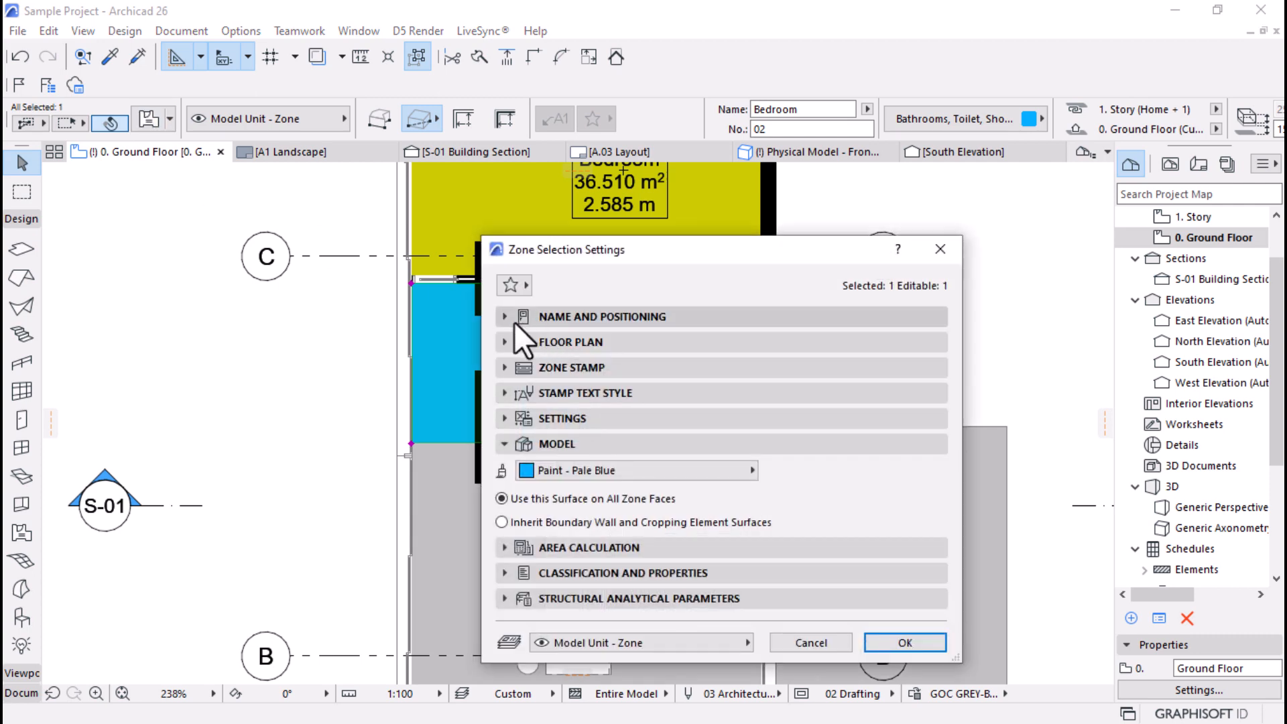
left_click_drag(683, 249, 653, 139)
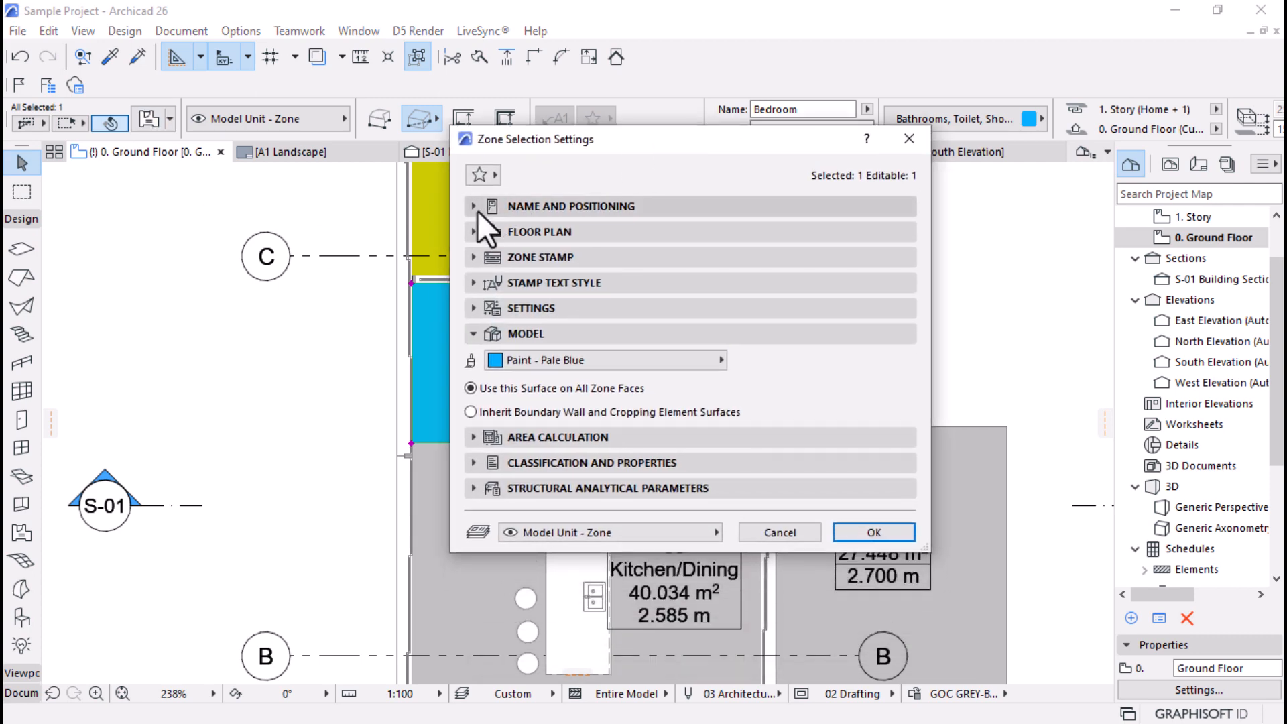
left_click(477, 210)
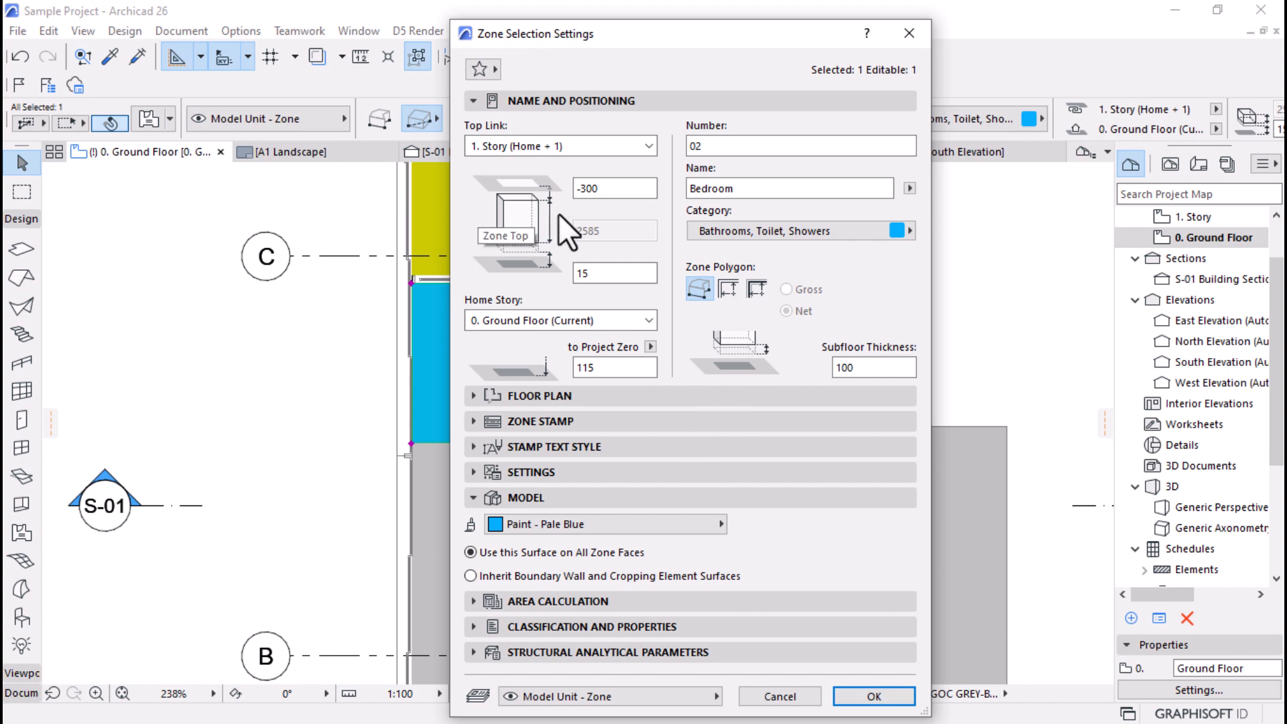
double_click(746, 187)
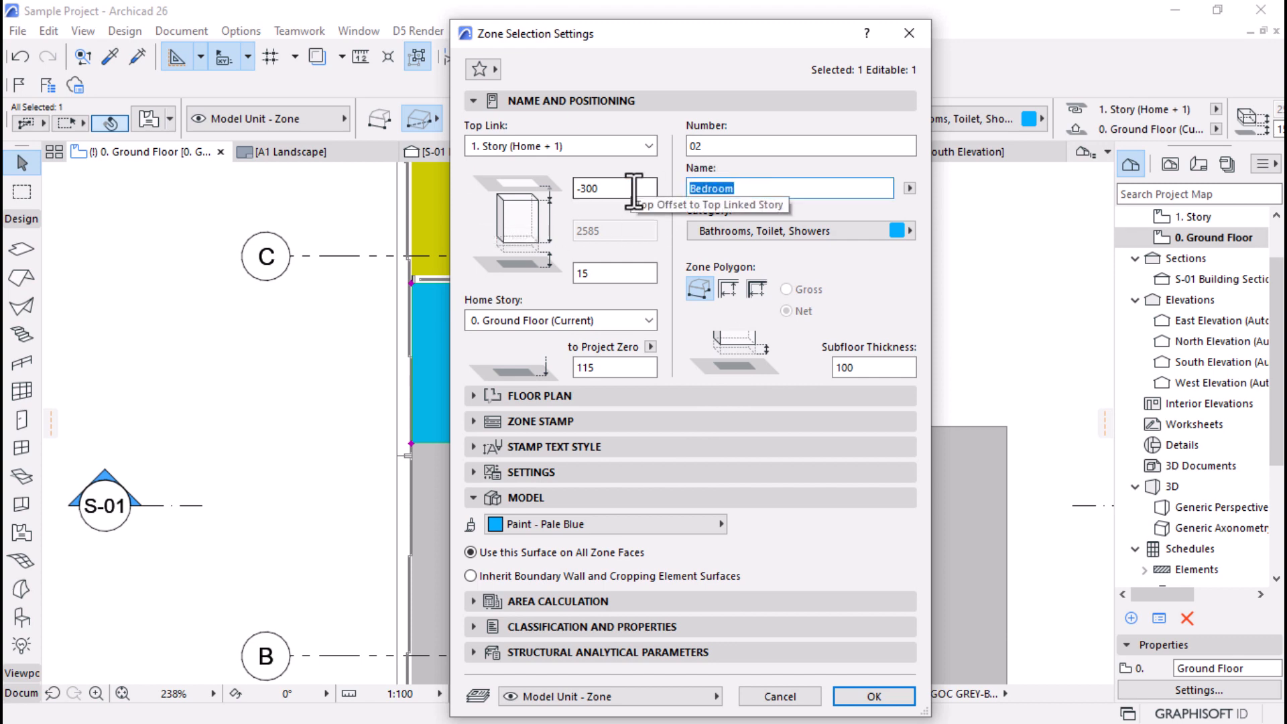
type("Bathroom")
left_click(874, 696)
Step: Hide the Annotation - Label layer by way of the Outdoor zone's label
scroll(630, 479, "down", 3)
scroll(634, 402, "down", 1)
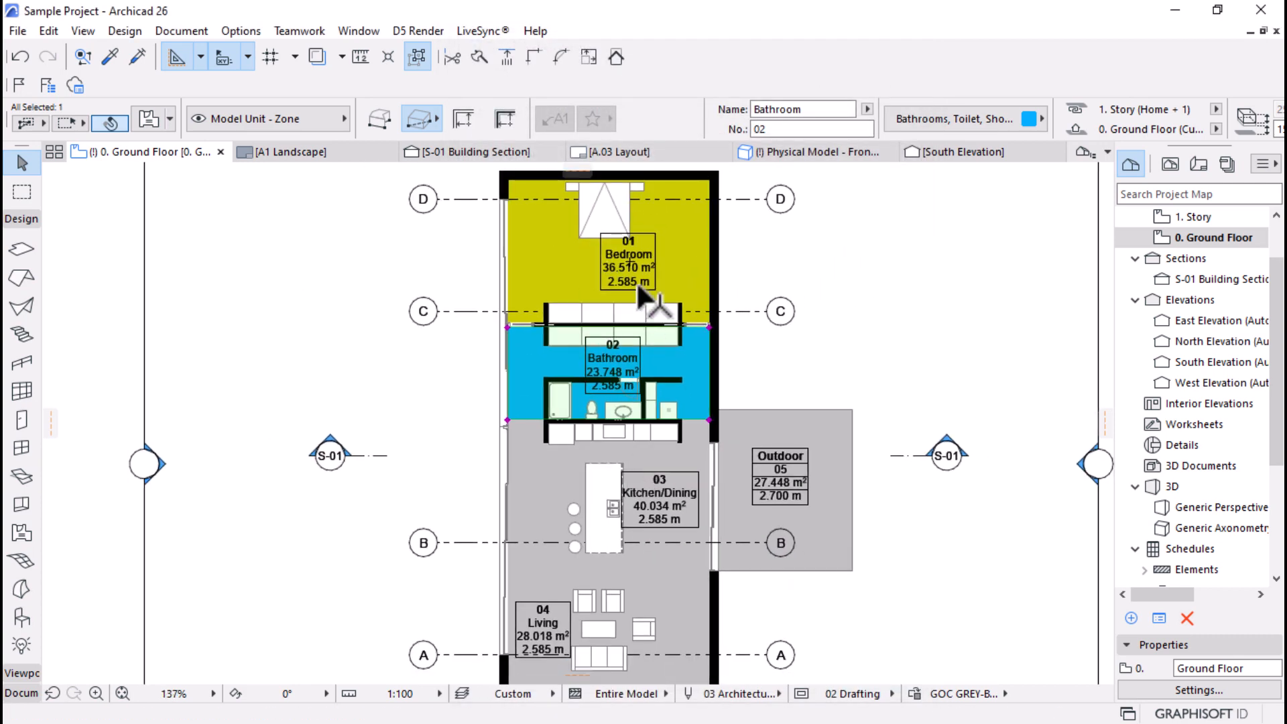
scroll(637, 280, "down", 1)
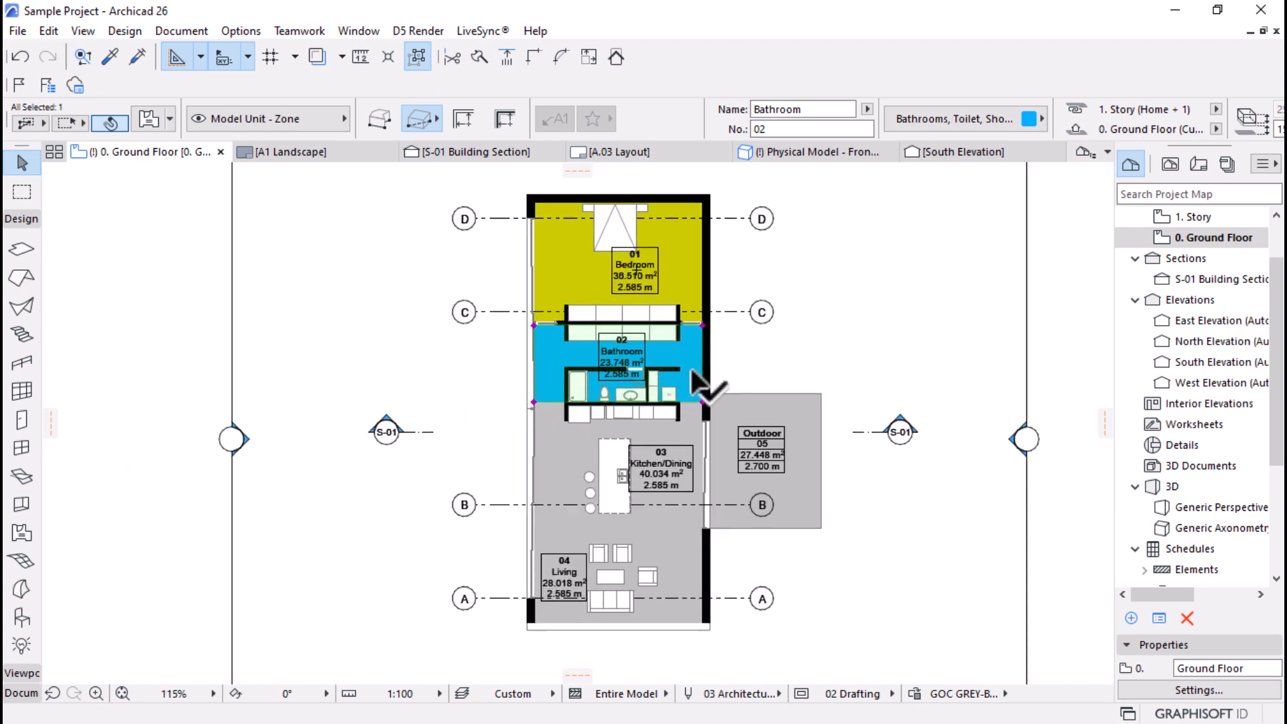
left_click(940, 312)
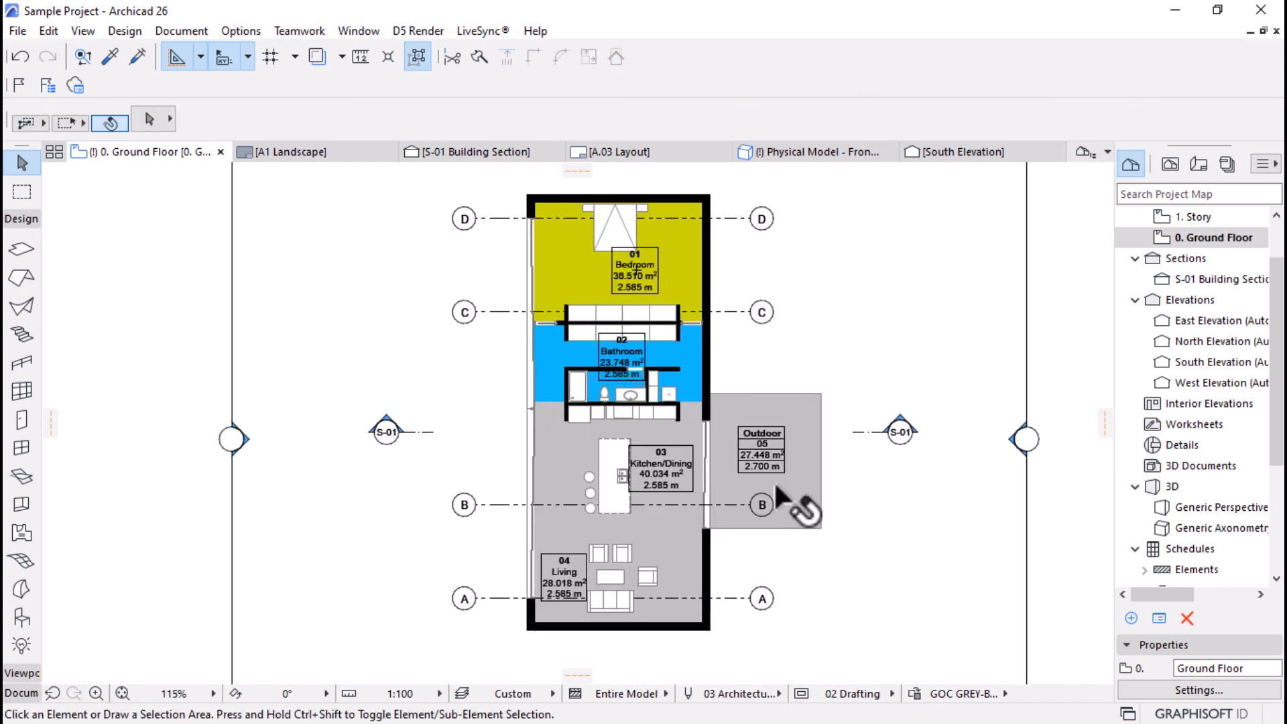
left_click(761, 444)
right_click(762, 443)
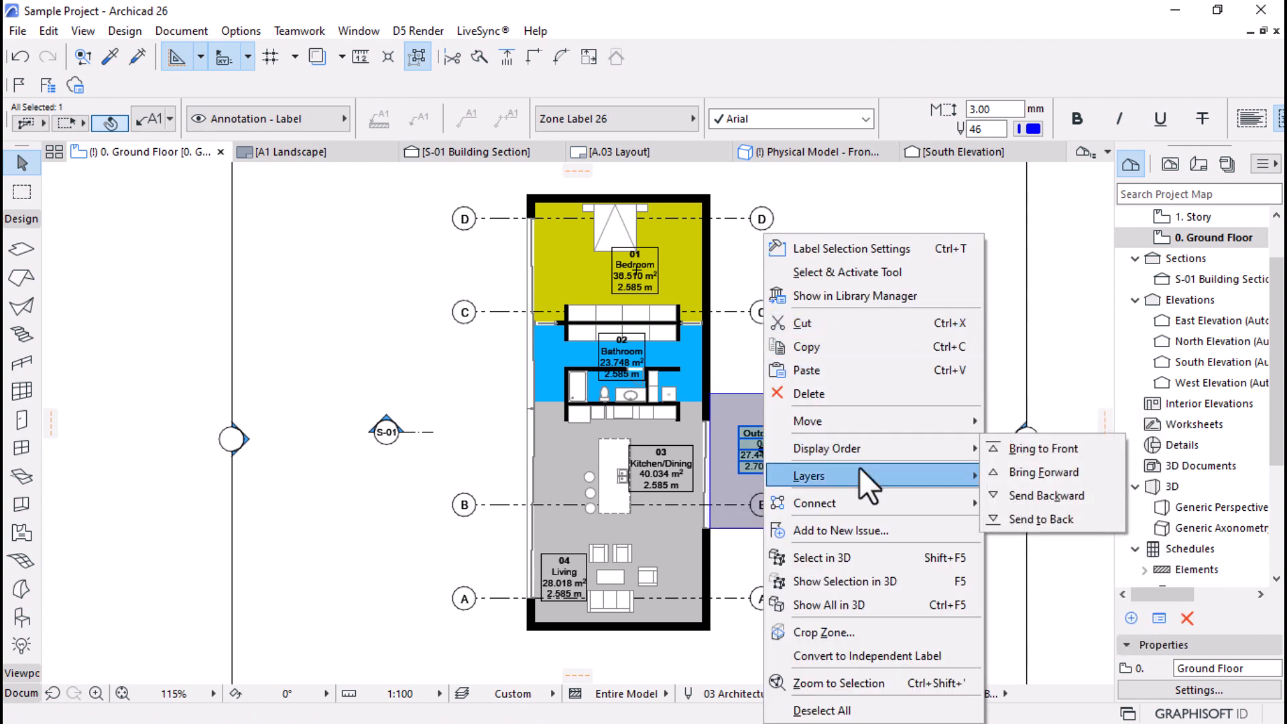
mouse_move(861, 472)
left_click(1039, 497)
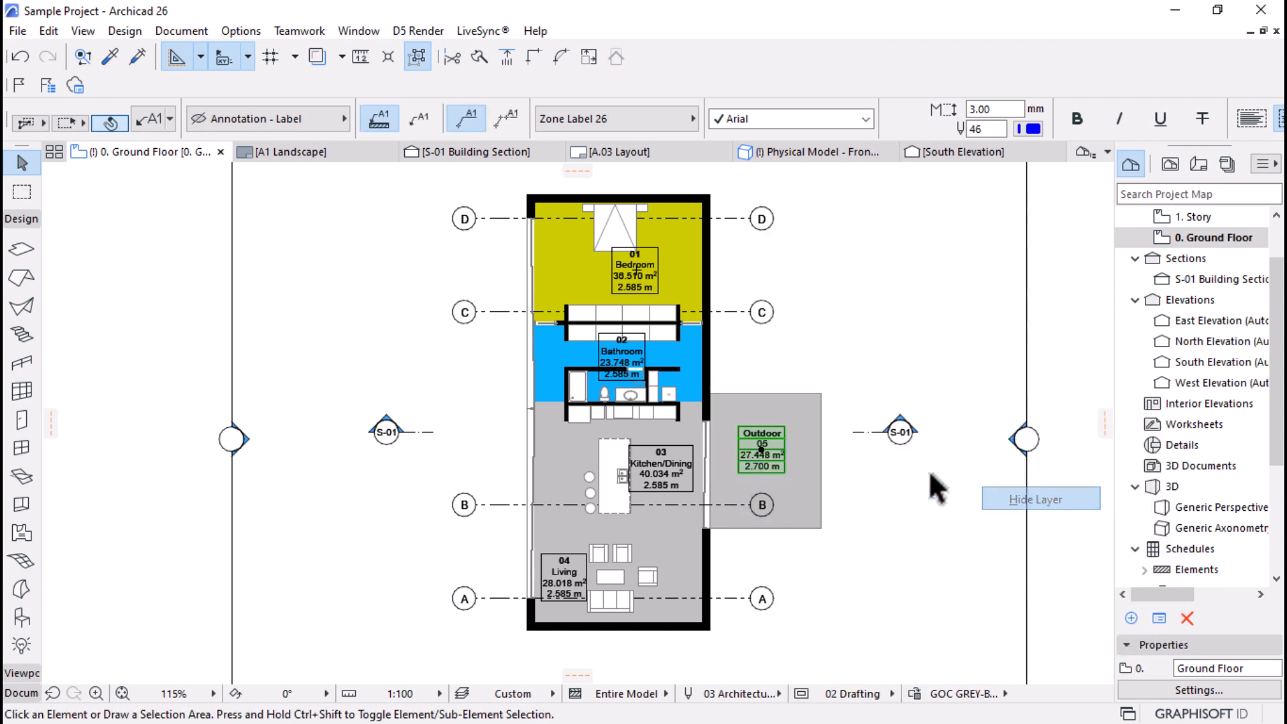
scroll(769, 335, "up", 2)
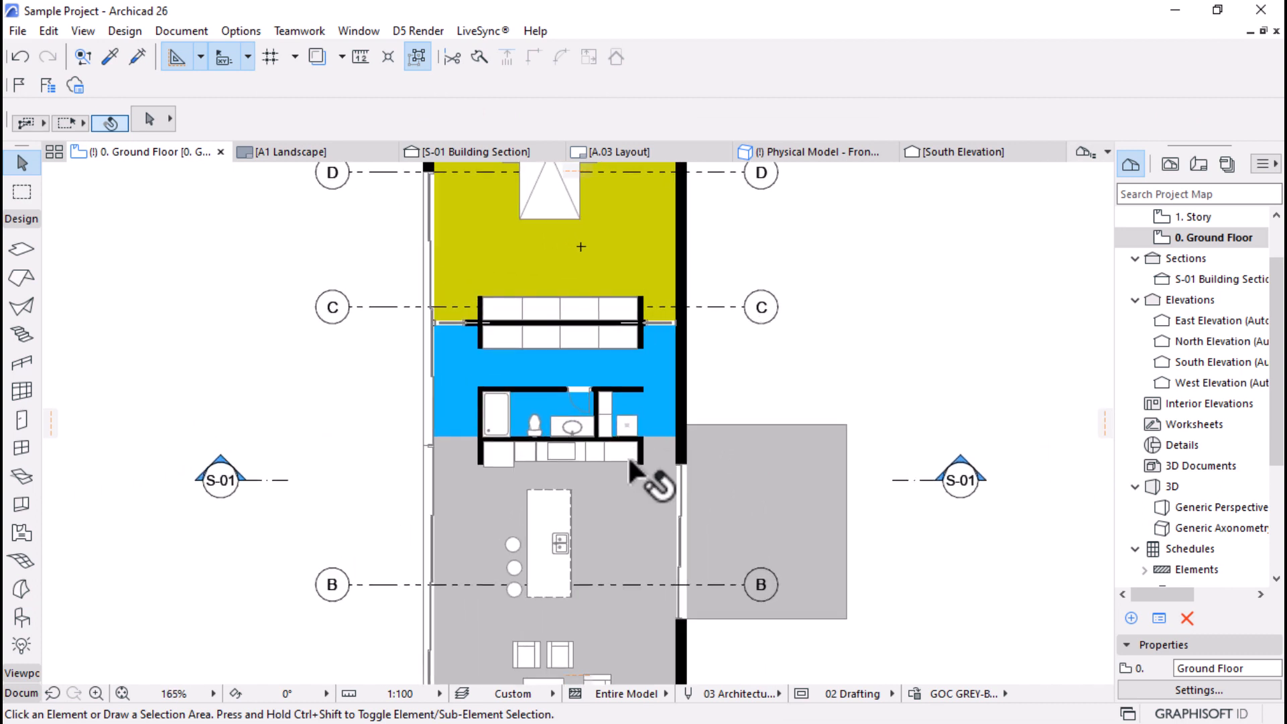
scroll(648, 479, "down", 1)
left_click(631, 476)
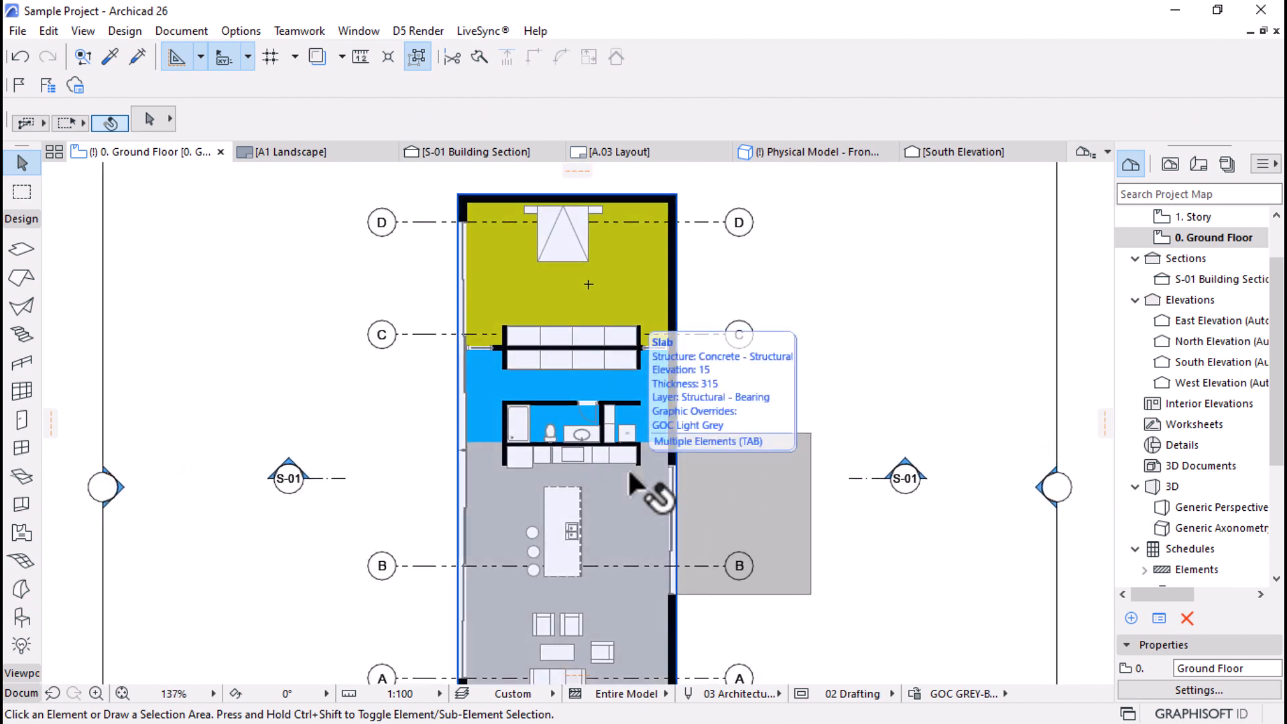
scroll(631, 476, "down", 2)
scroll(653, 569, "up", 3)
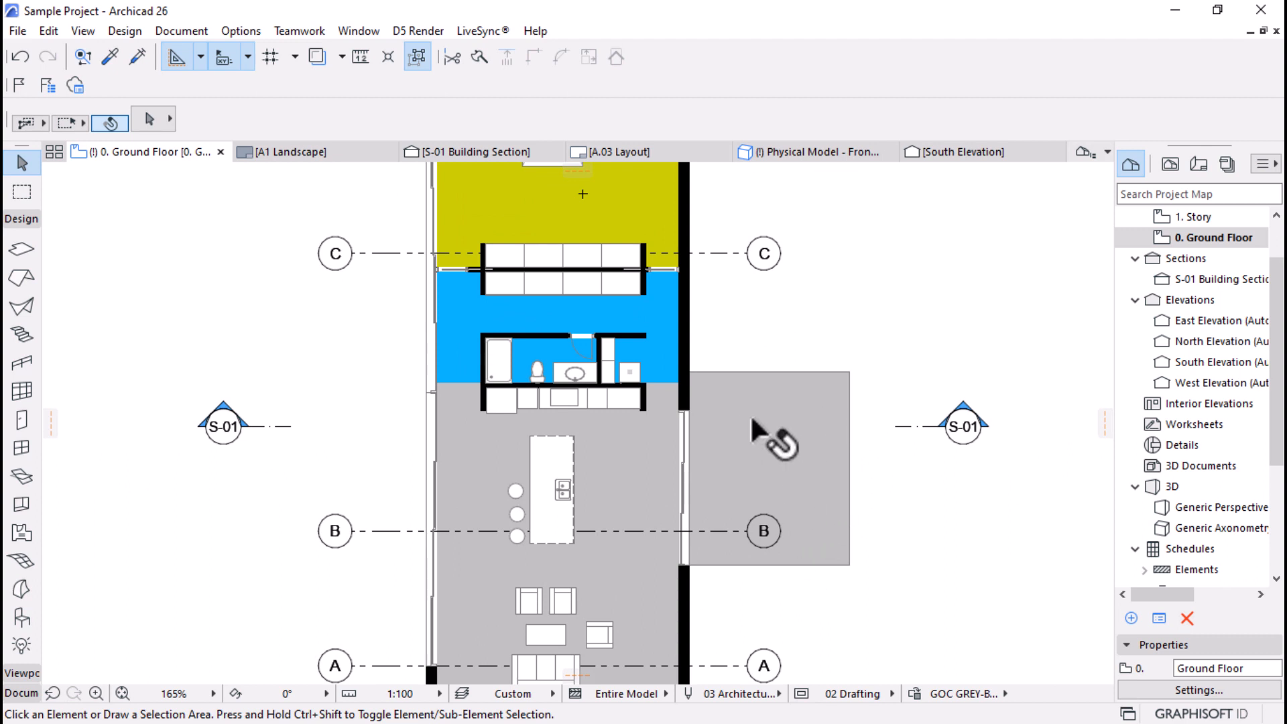
mouse_move(758, 426)
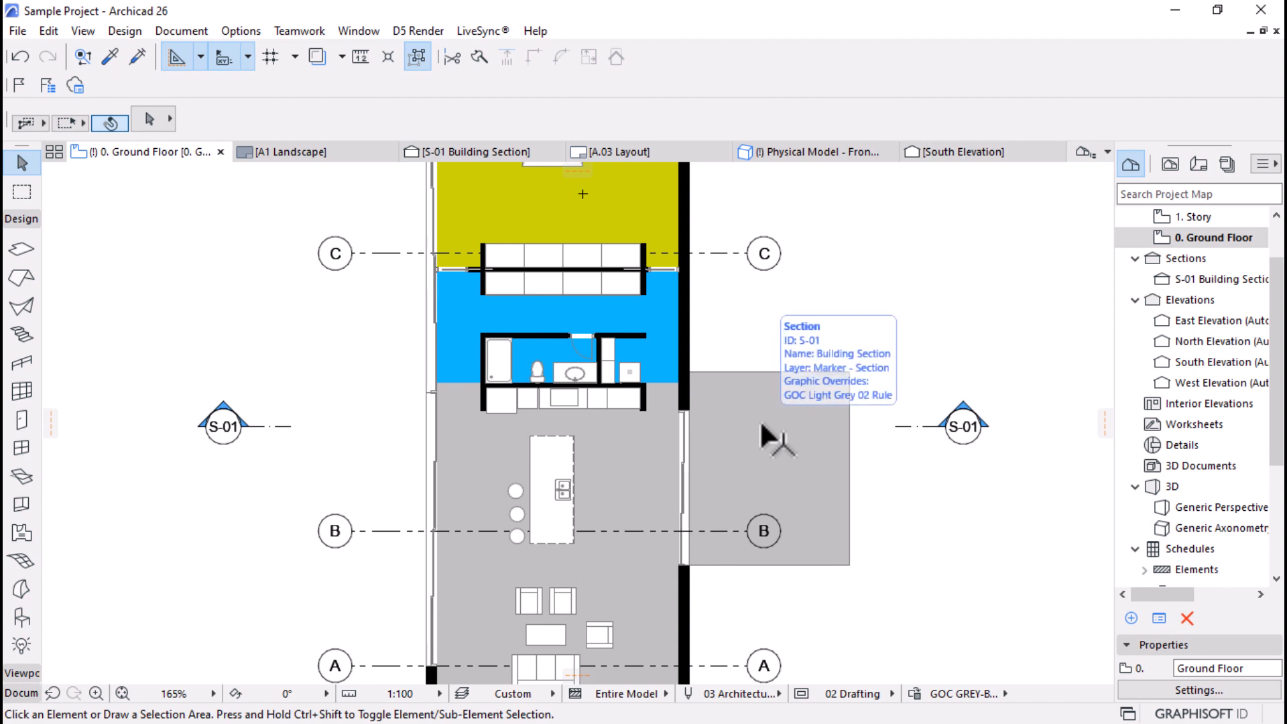
Step: Open the zone categories settings and choose Lounge, Dining, Living as the category to copy
left_click(236, 31)
mouse_move(250, 53)
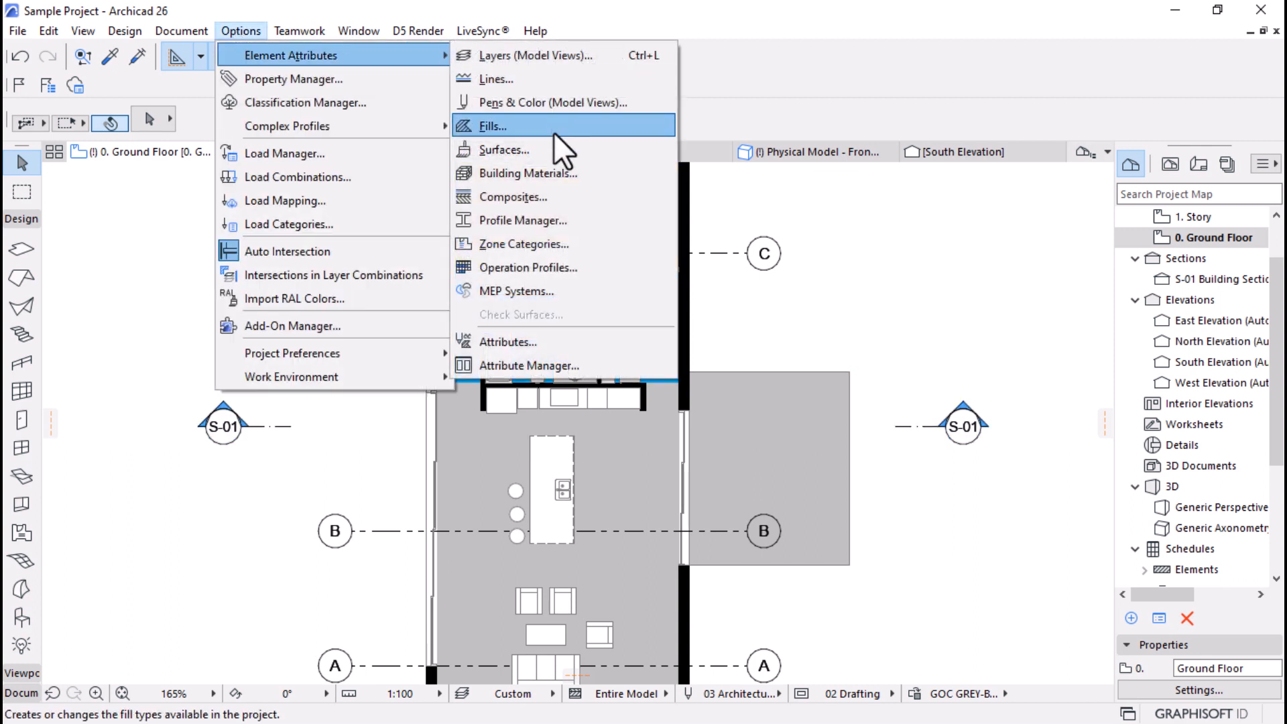
left_click(519, 247)
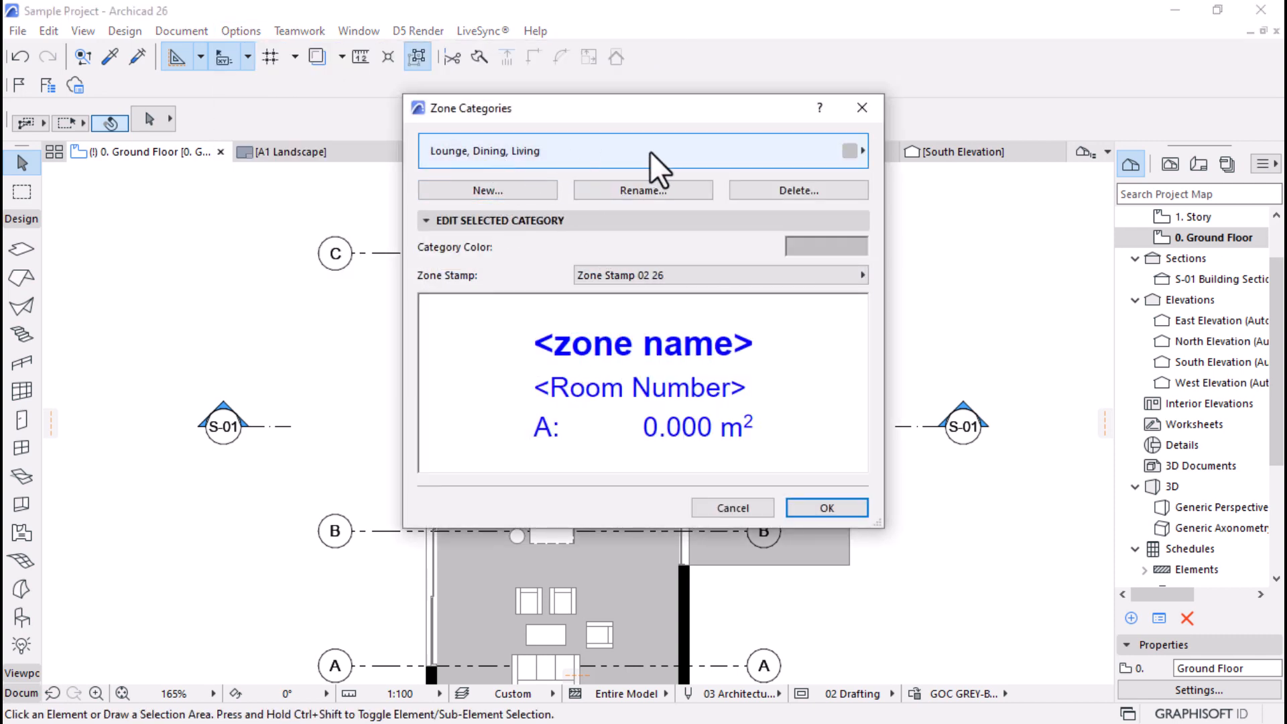
left_click(830, 158)
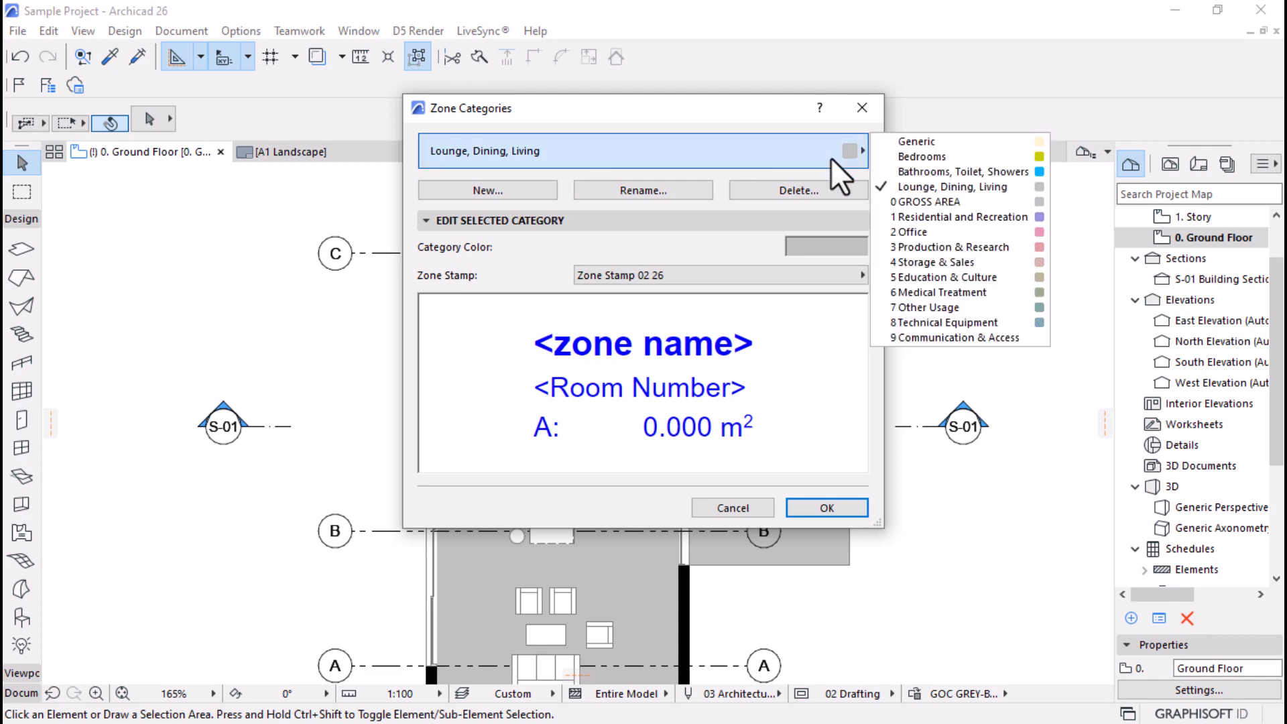
left_click(912, 186)
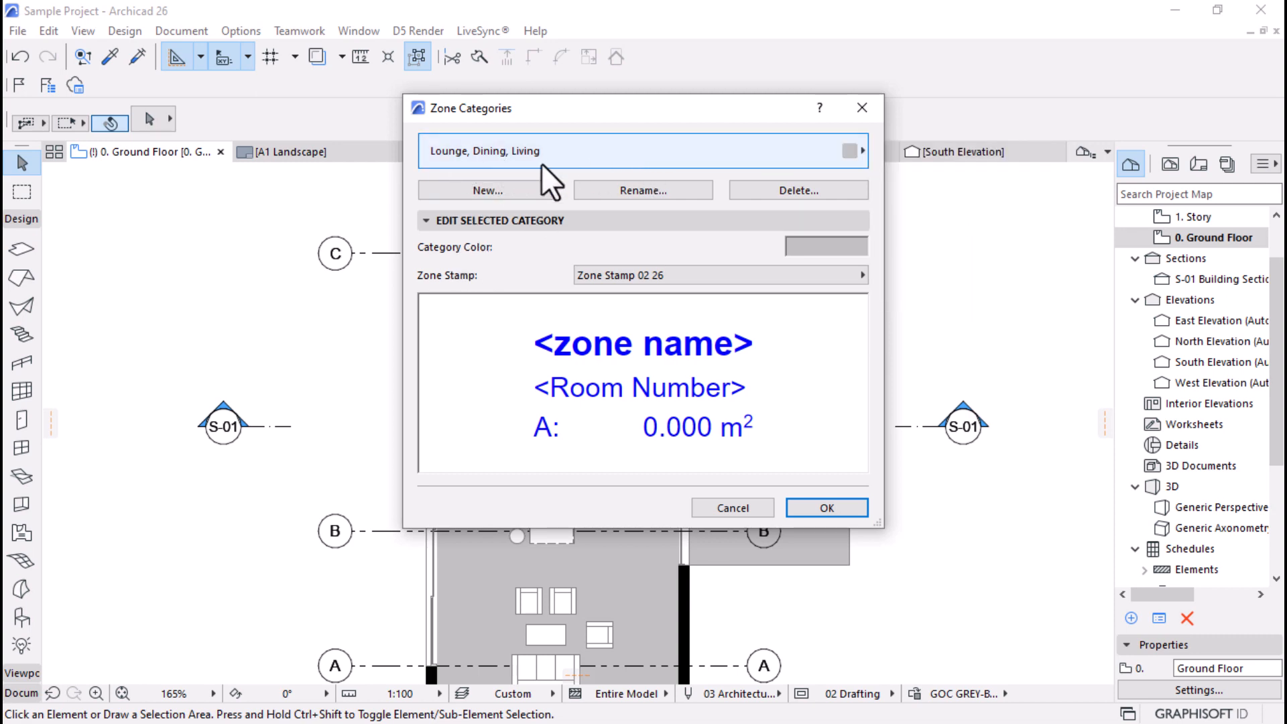
Step: Create a new zone category named Outdoor Spaces from the chosen category, leaving its code empty
left_click(492, 192)
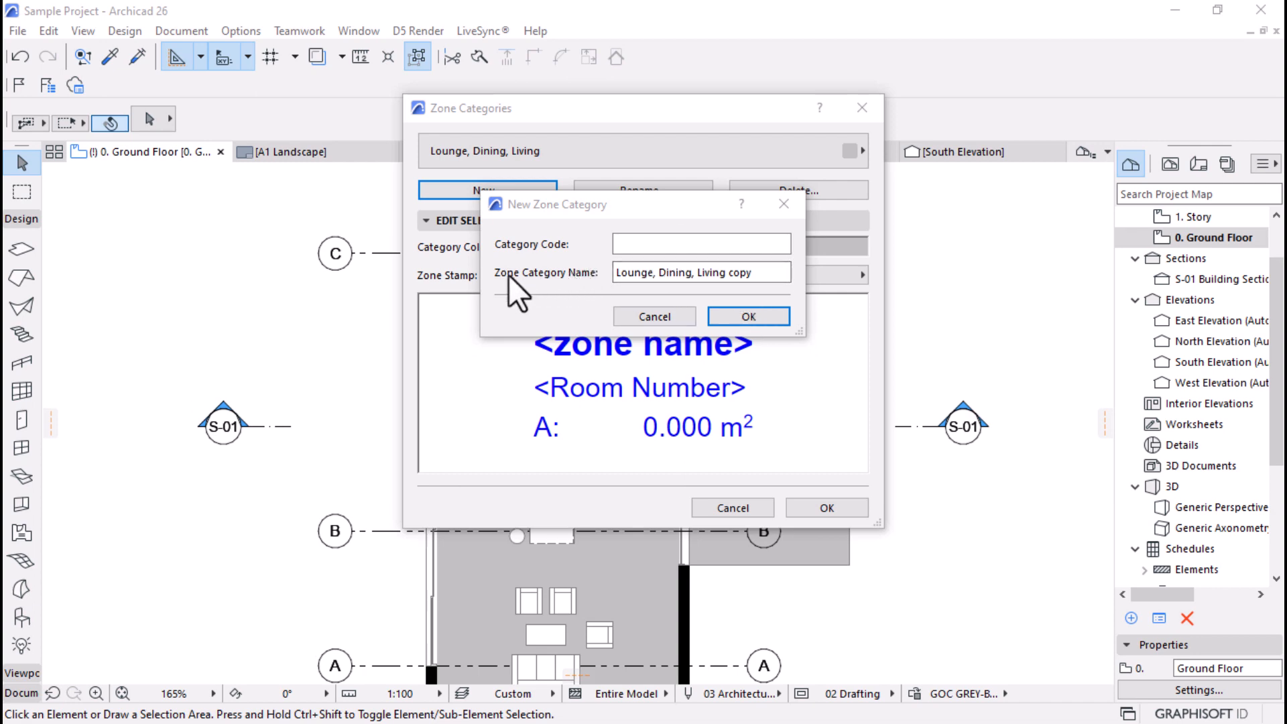
left_click_drag(768, 279, 645, 287)
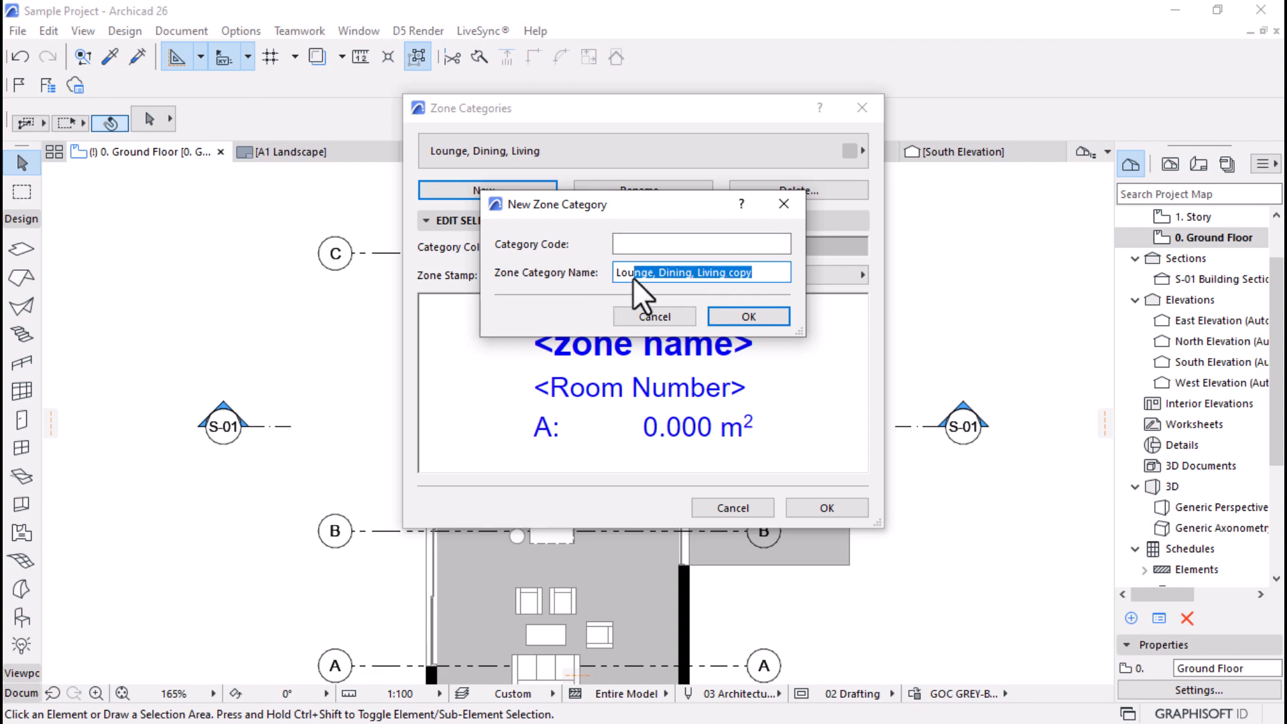
left_click(685, 272)
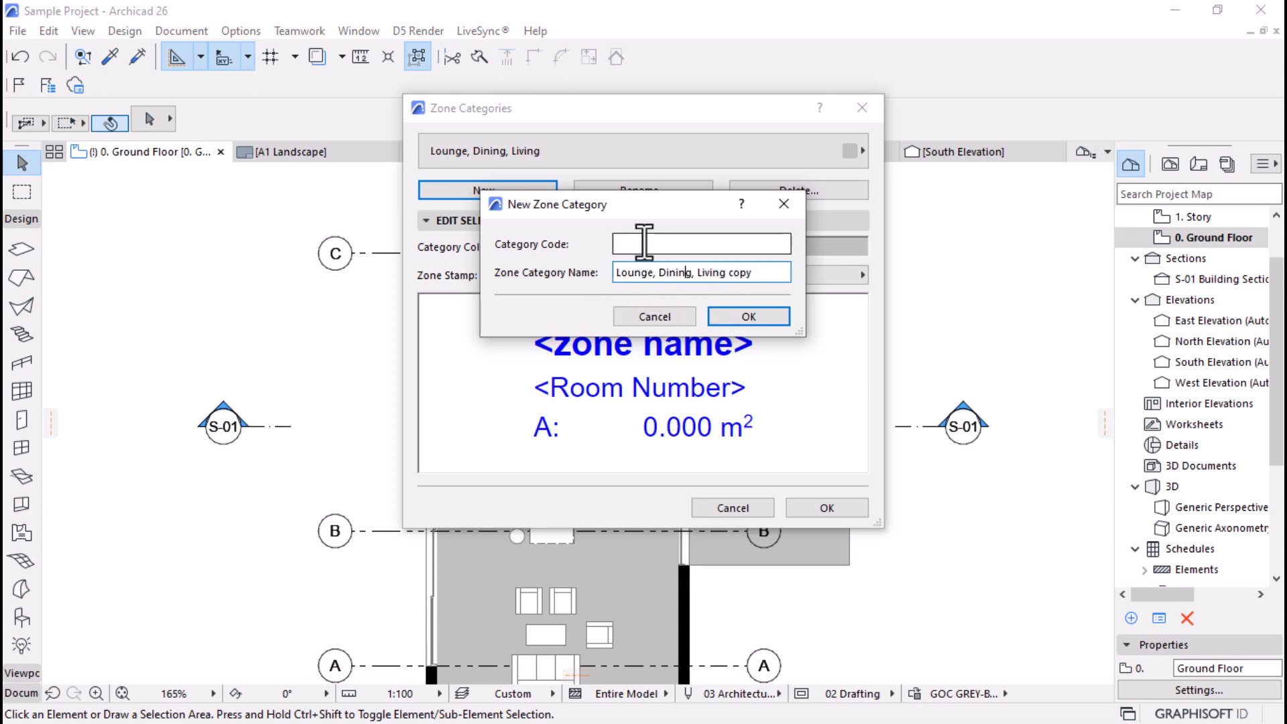
left_click_drag(777, 276, 517, 271)
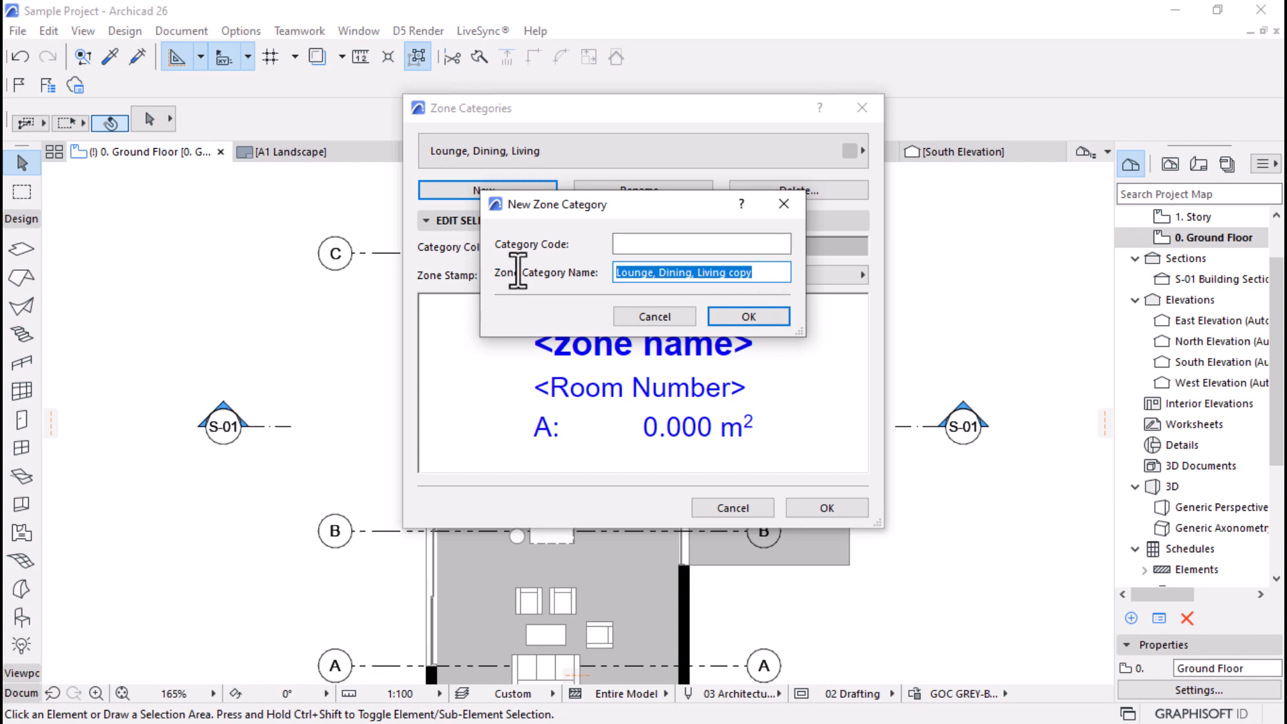
type("Out")
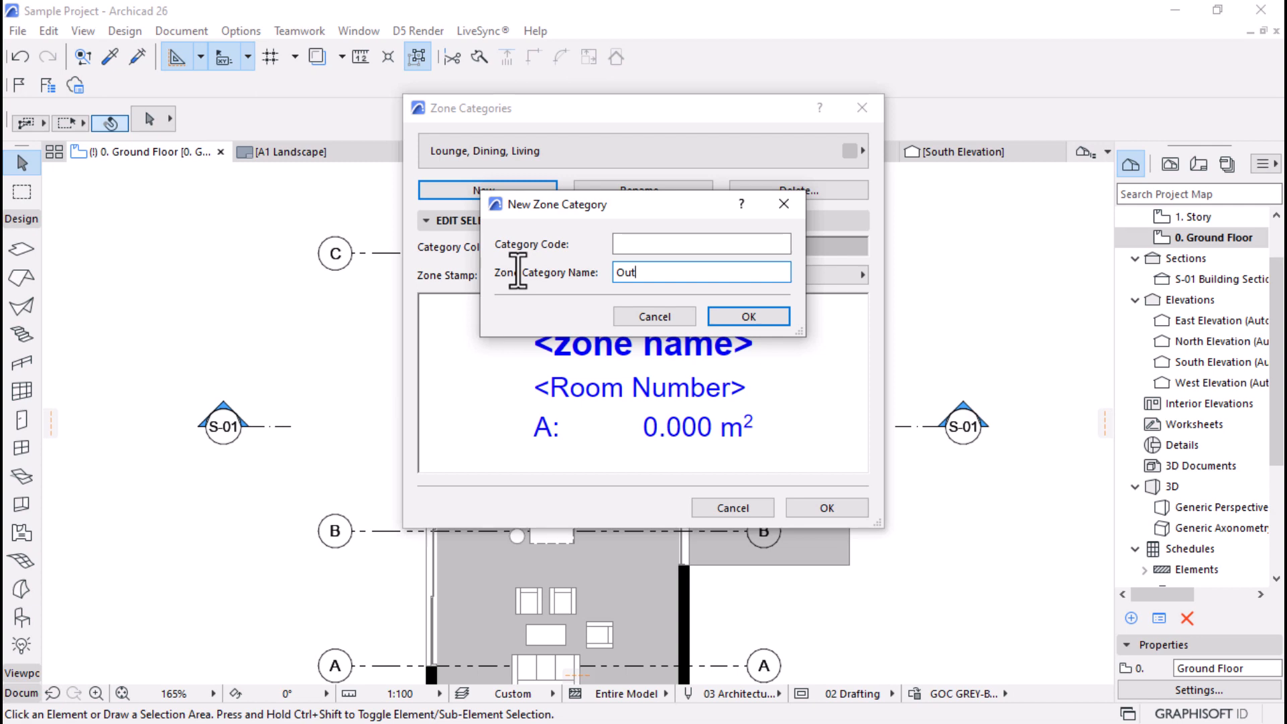
type("door Spaces")
left_click(743, 316)
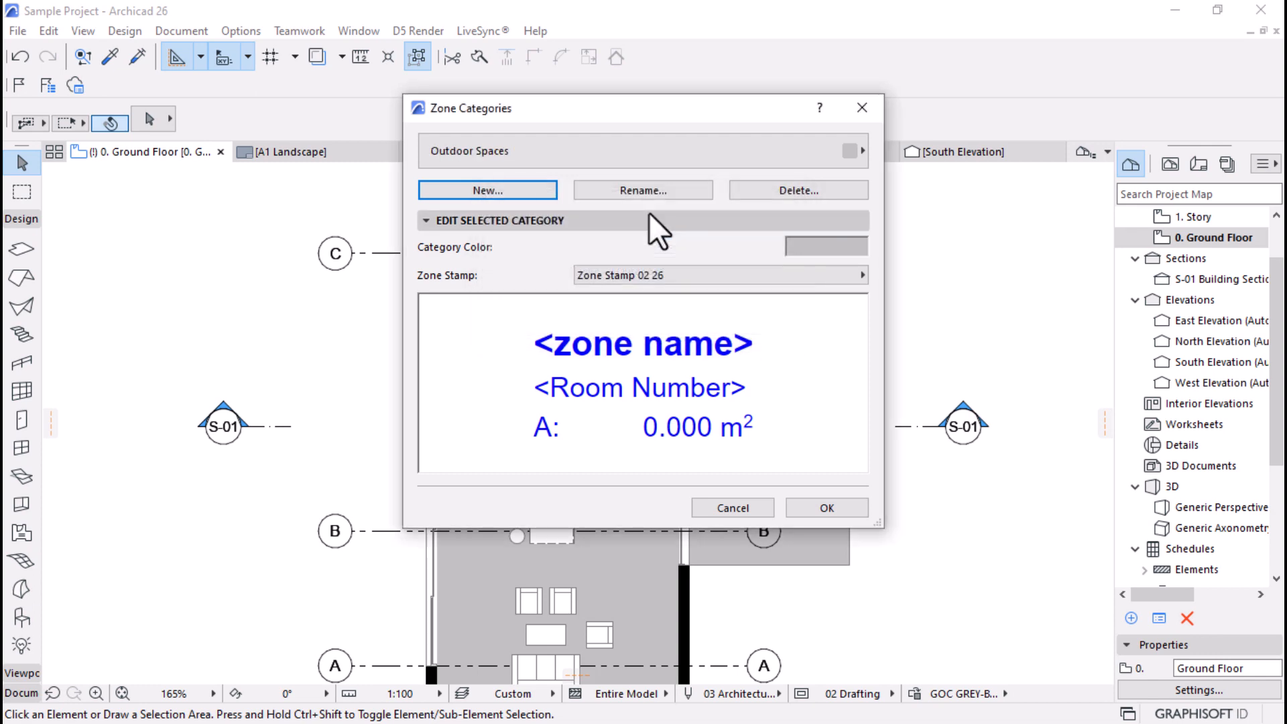
Step: Set the Outdoor Spaces category colour to olive green, RGB 113, 123, 55, and accept the zone category settings
left_click(846, 252)
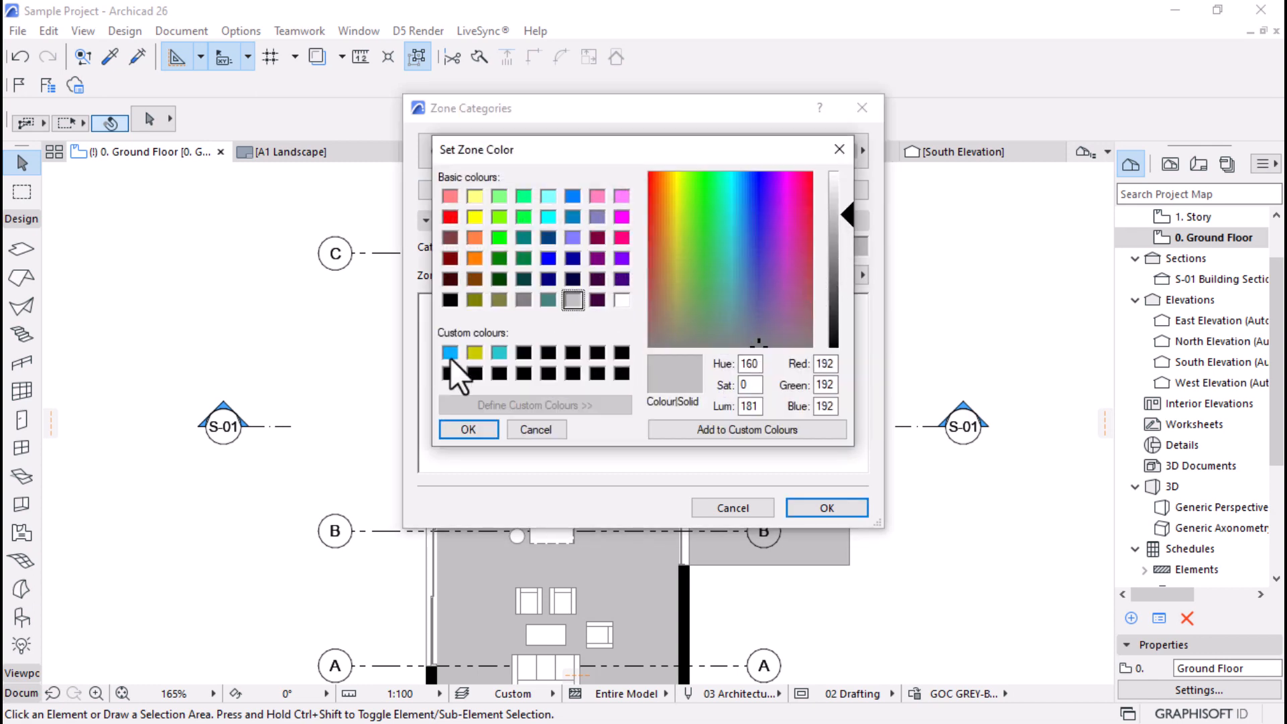
left_click(523, 352)
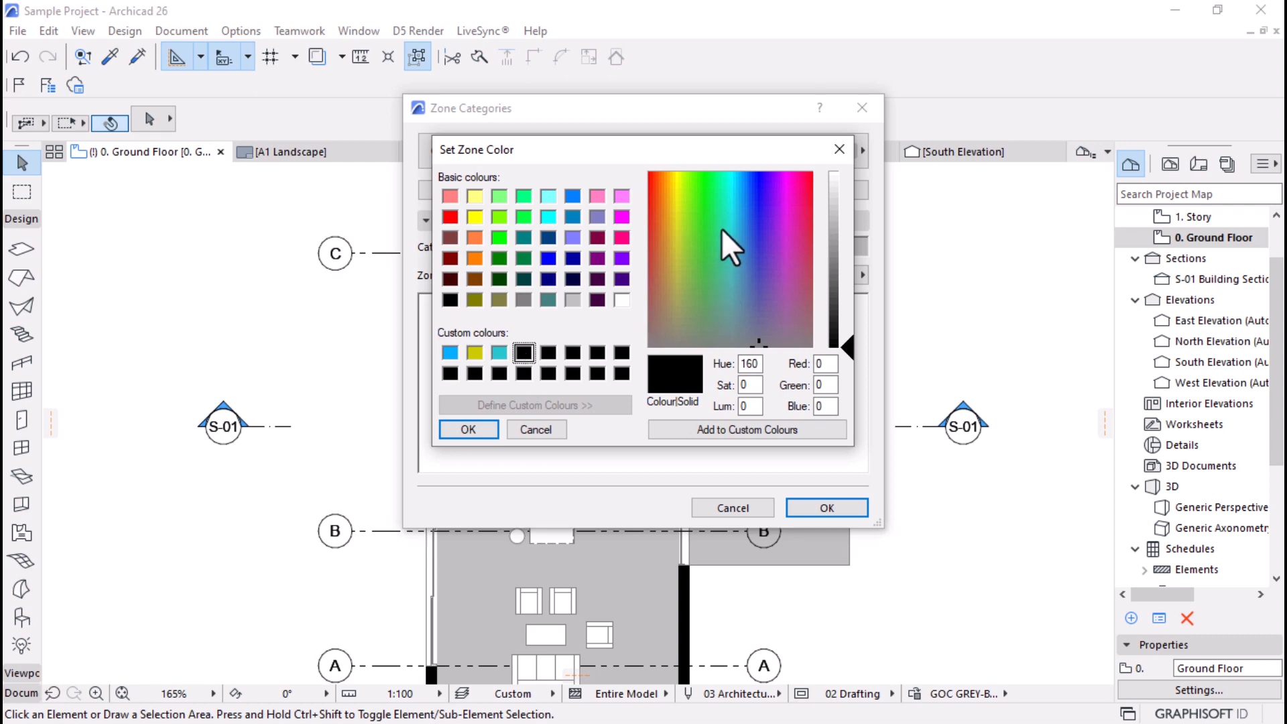
left_click(680, 285)
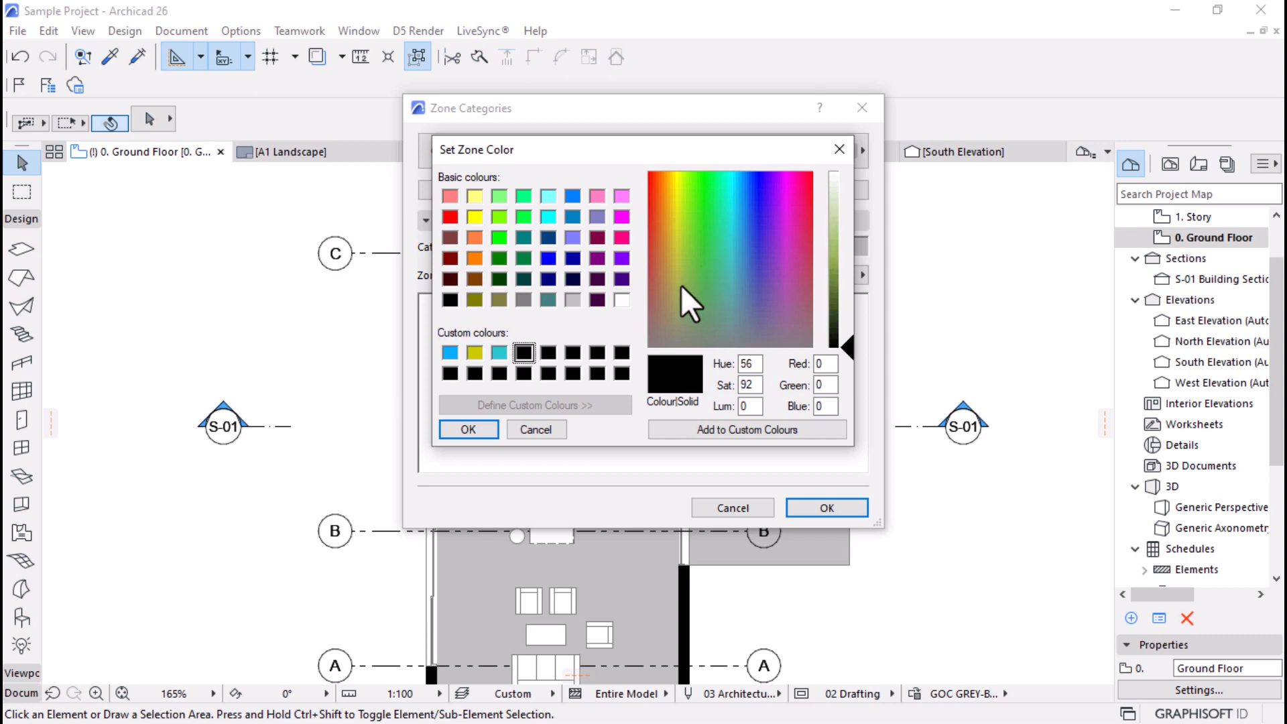
left_click_drag(831, 354, 843, 289)
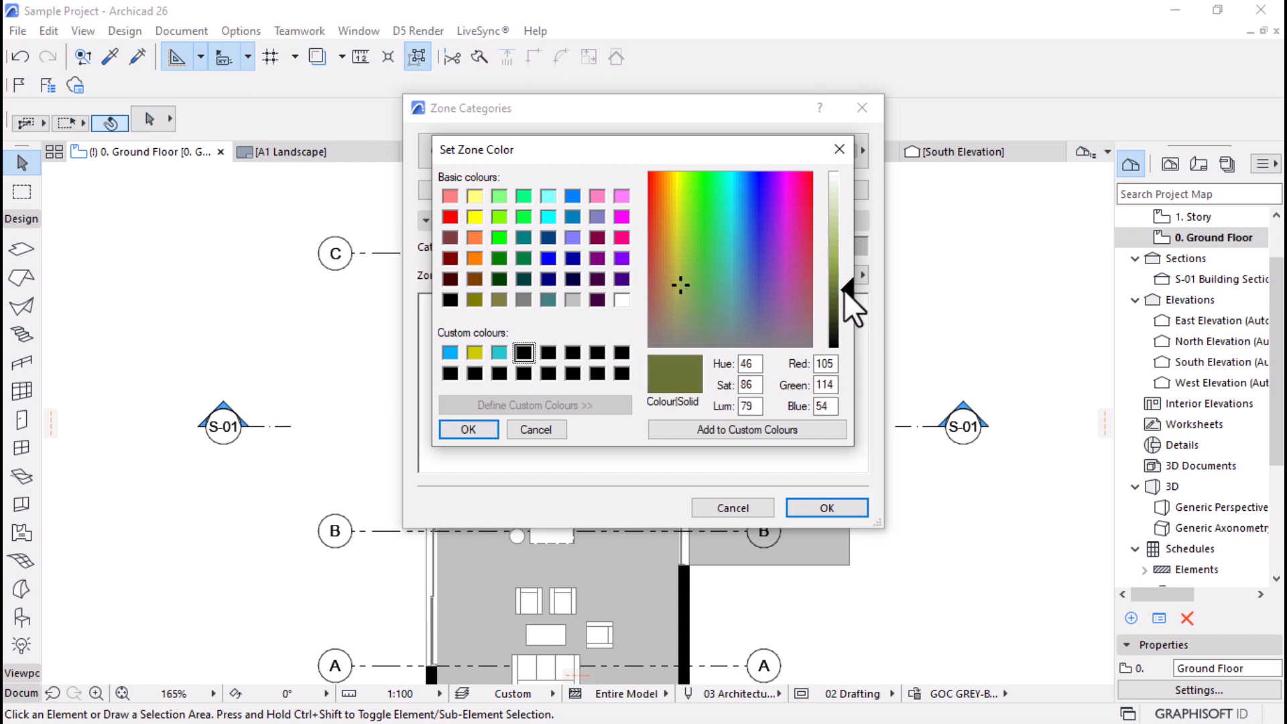
left_click(680, 282)
left_click_drag(842, 292, 848, 286)
left_click(466, 427)
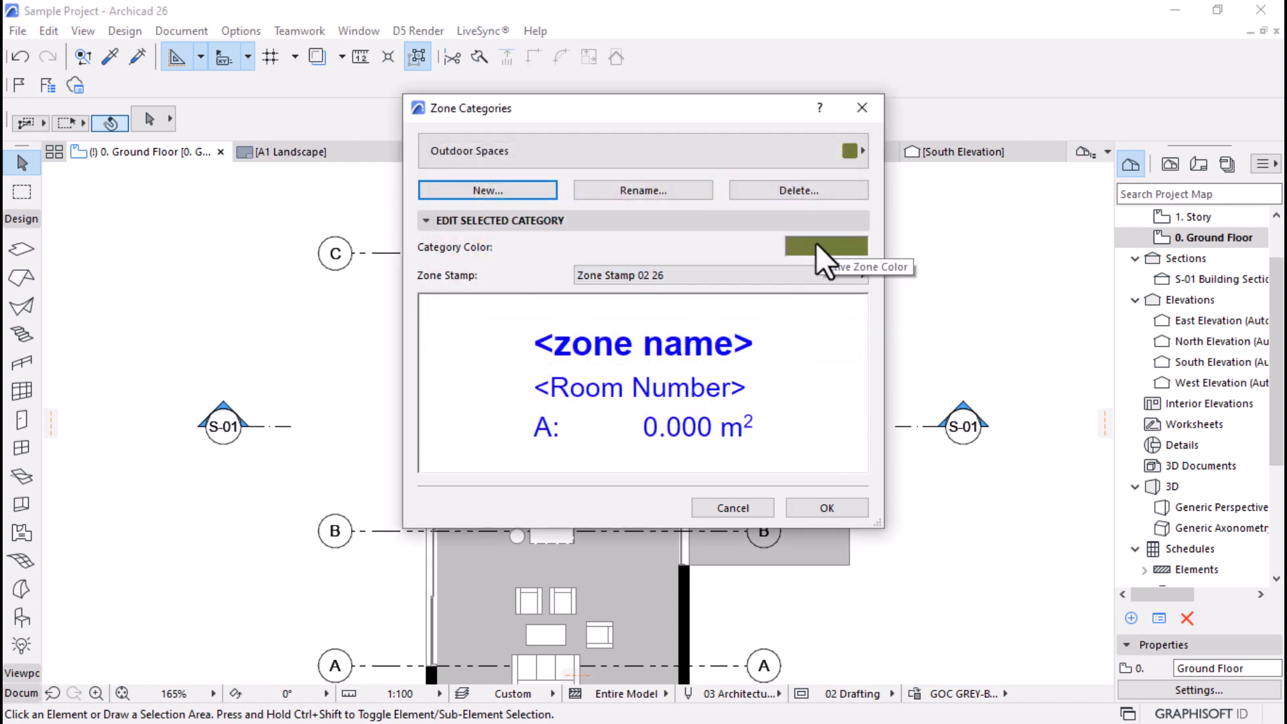
left_click(826, 508)
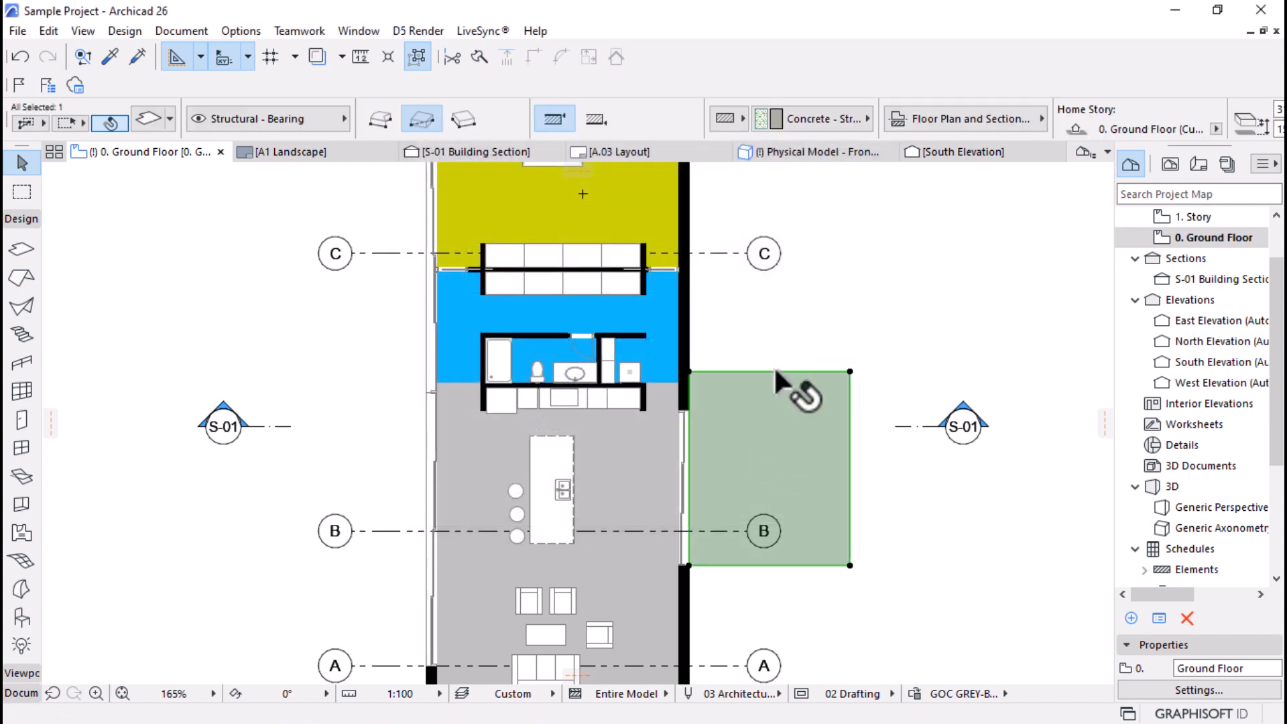
Step: Assign the Outdoor Spaces category to the outdoor zone beside the building on the ground floor plan
left_click(749, 446)
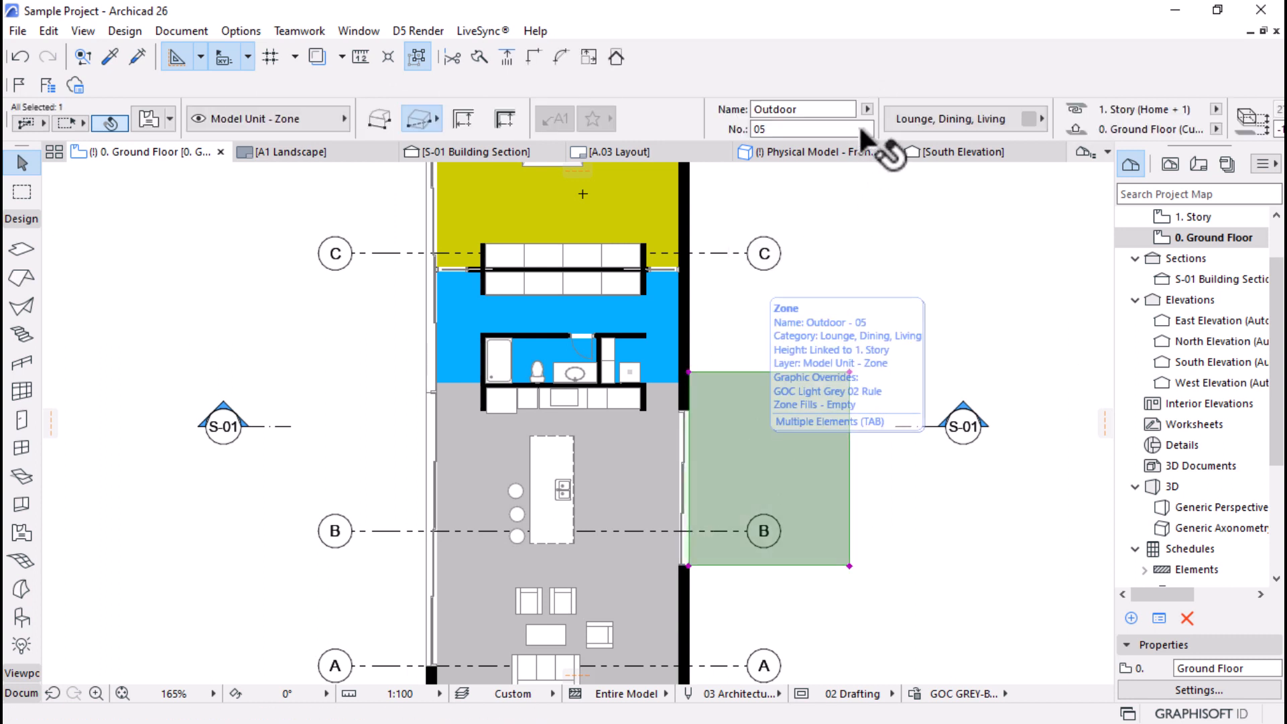
left_click(1015, 119)
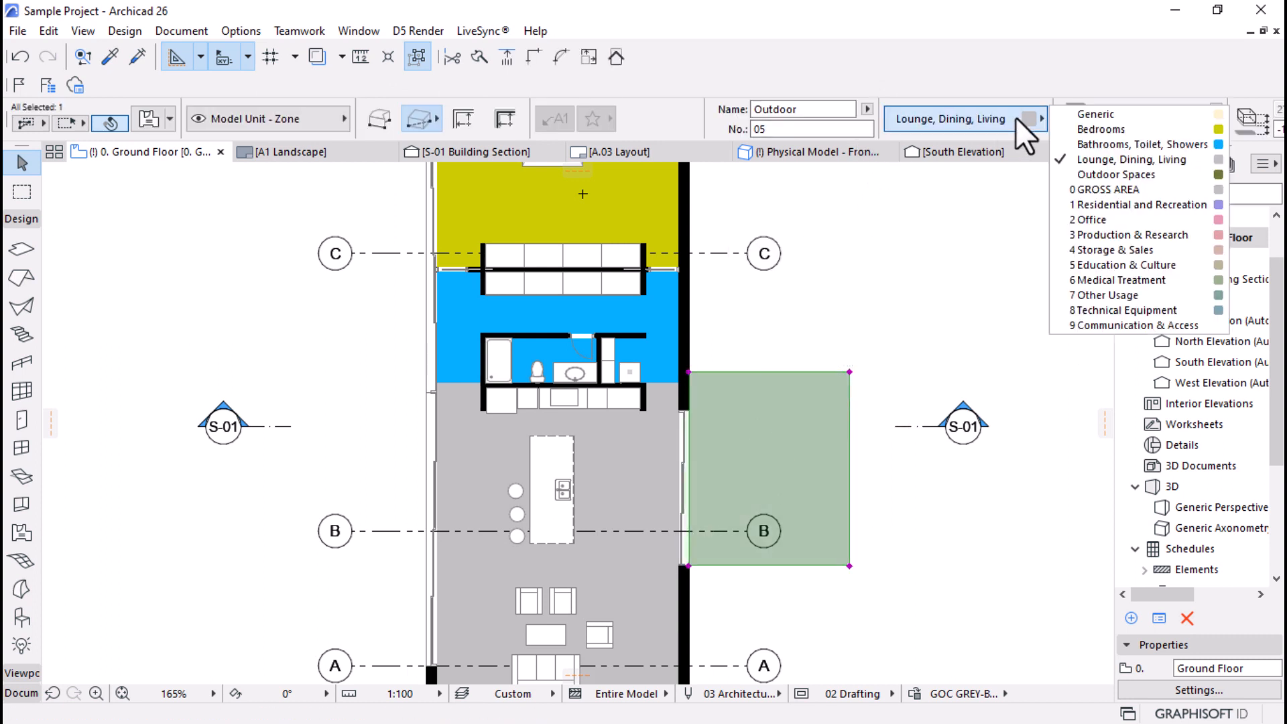
left_click(1105, 177)
left_click(898, 370)
Step: Examine the zone colours across the ground floor plan, including the outdoor zone
scroll(725, 375, "down", 3)
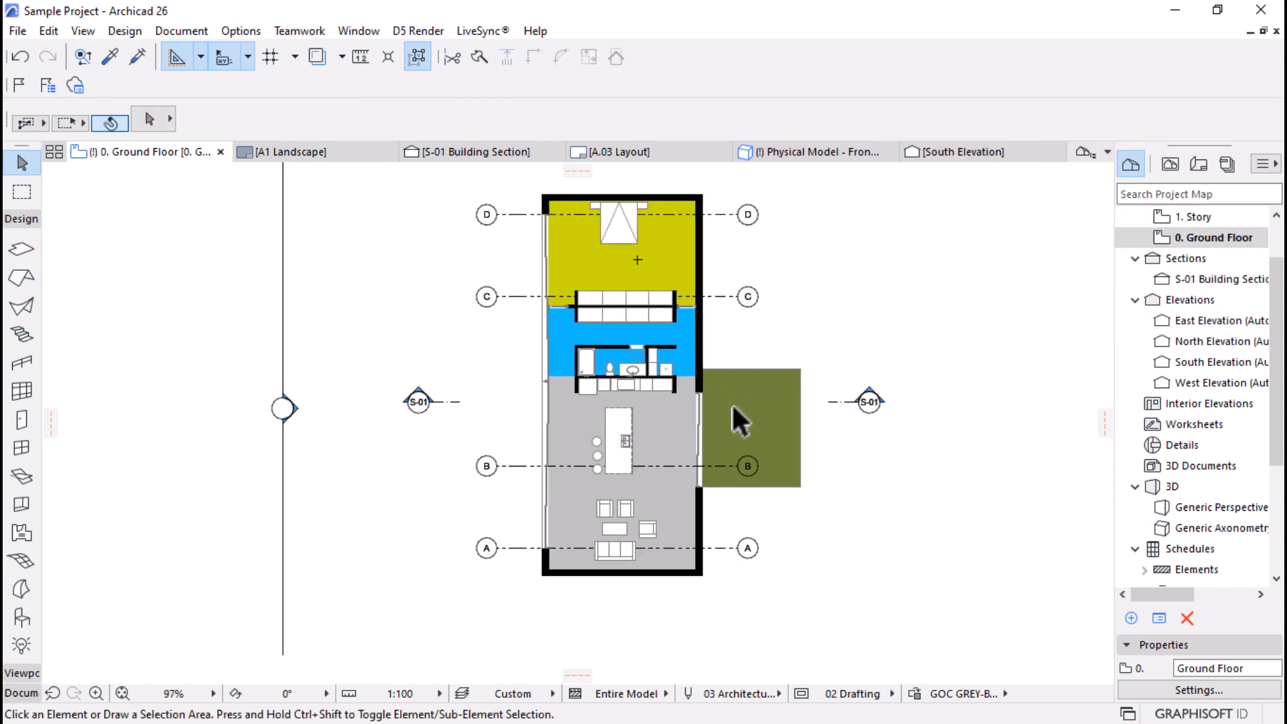
scroll(731, 402, "down", 1)
scroll(754, 304, "up", 3)
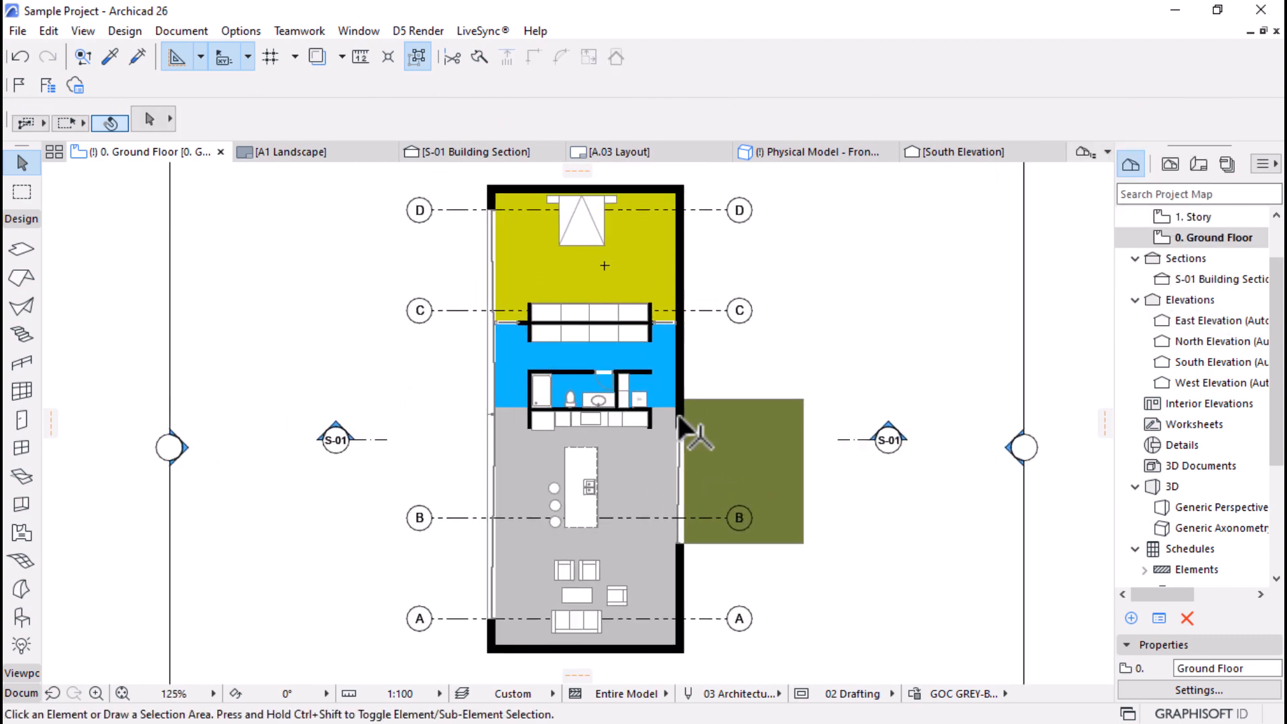
scroll(677, 412, "up", 1)
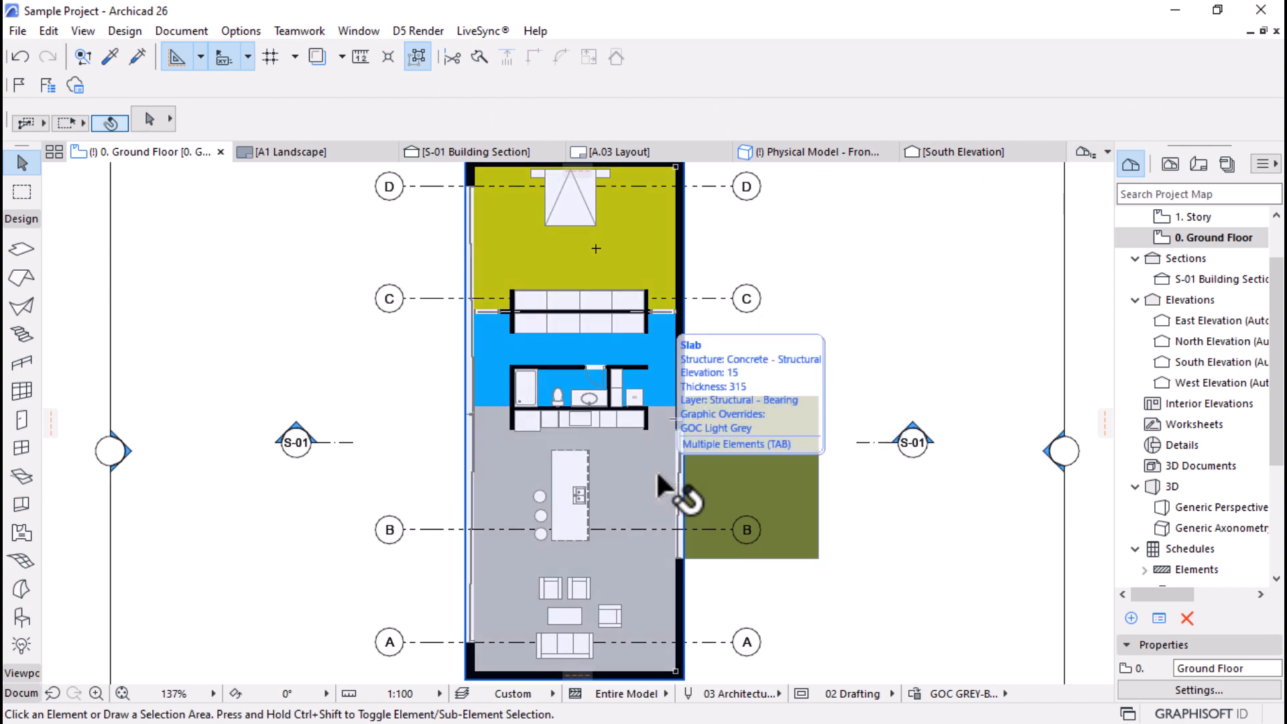
scroll(709, 526, "up", 2)
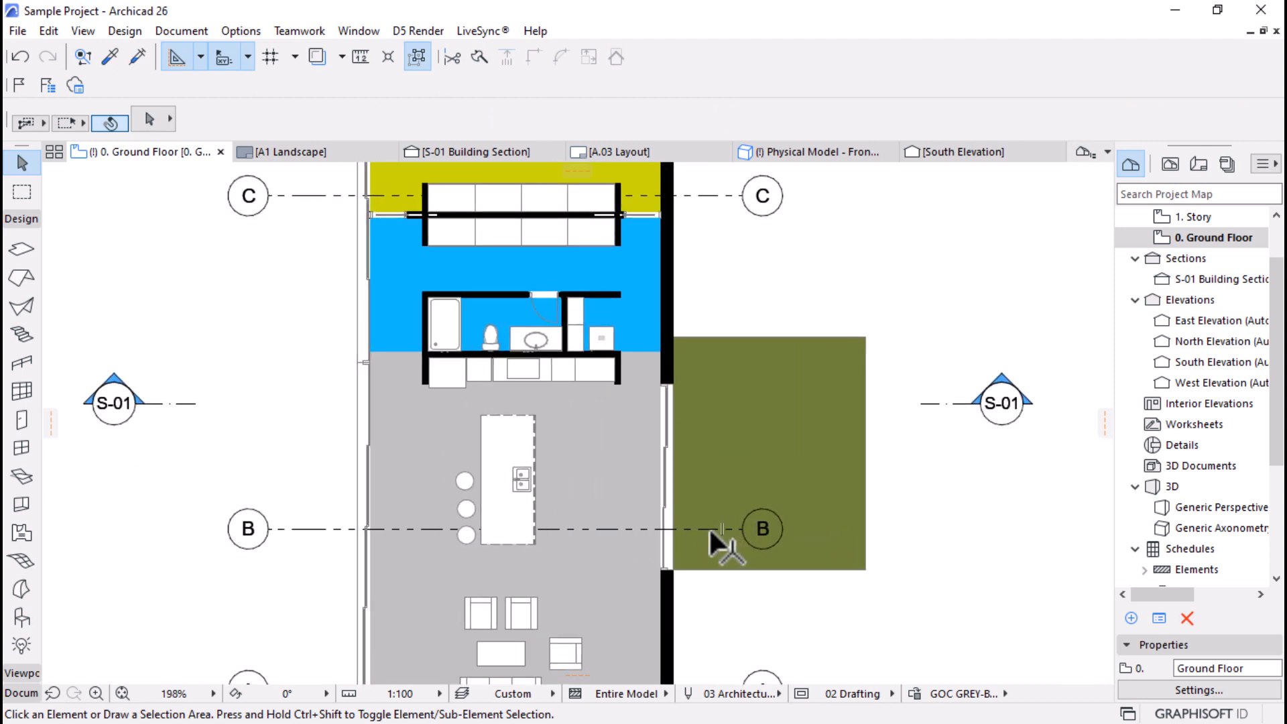
scroll(710, 526, "down", 2)
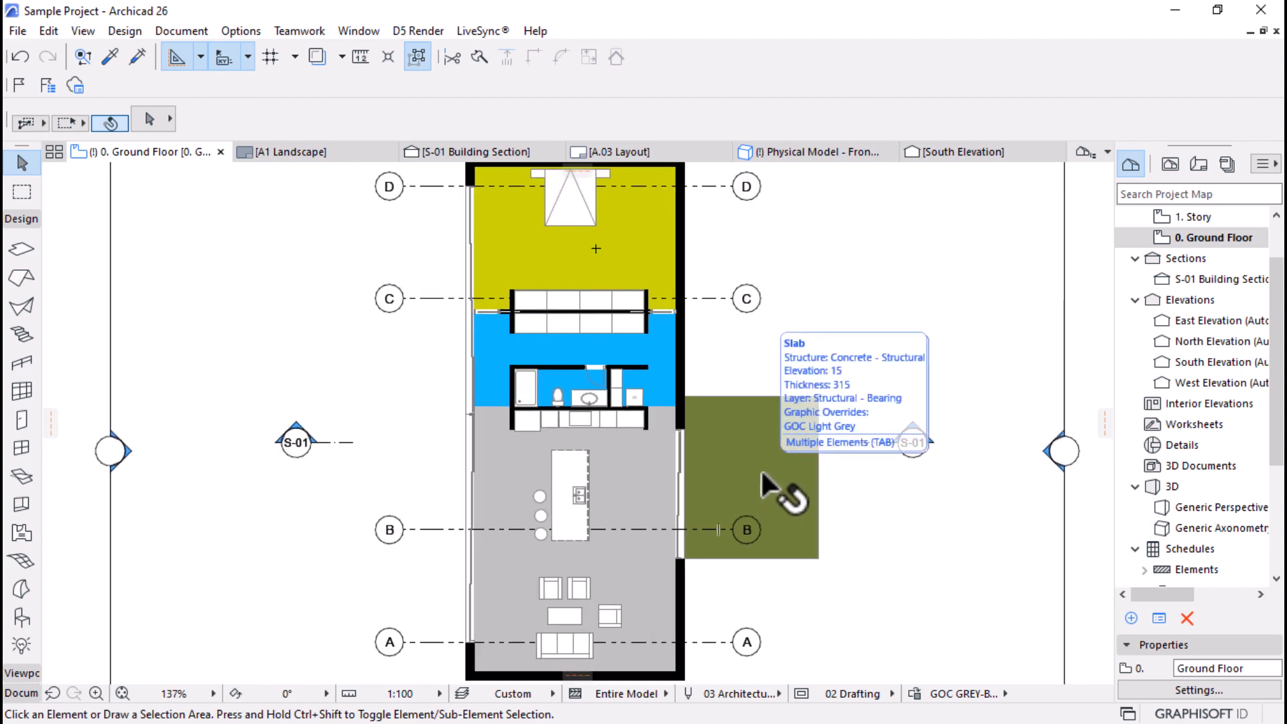
scroll(757, 473, "up", 2)
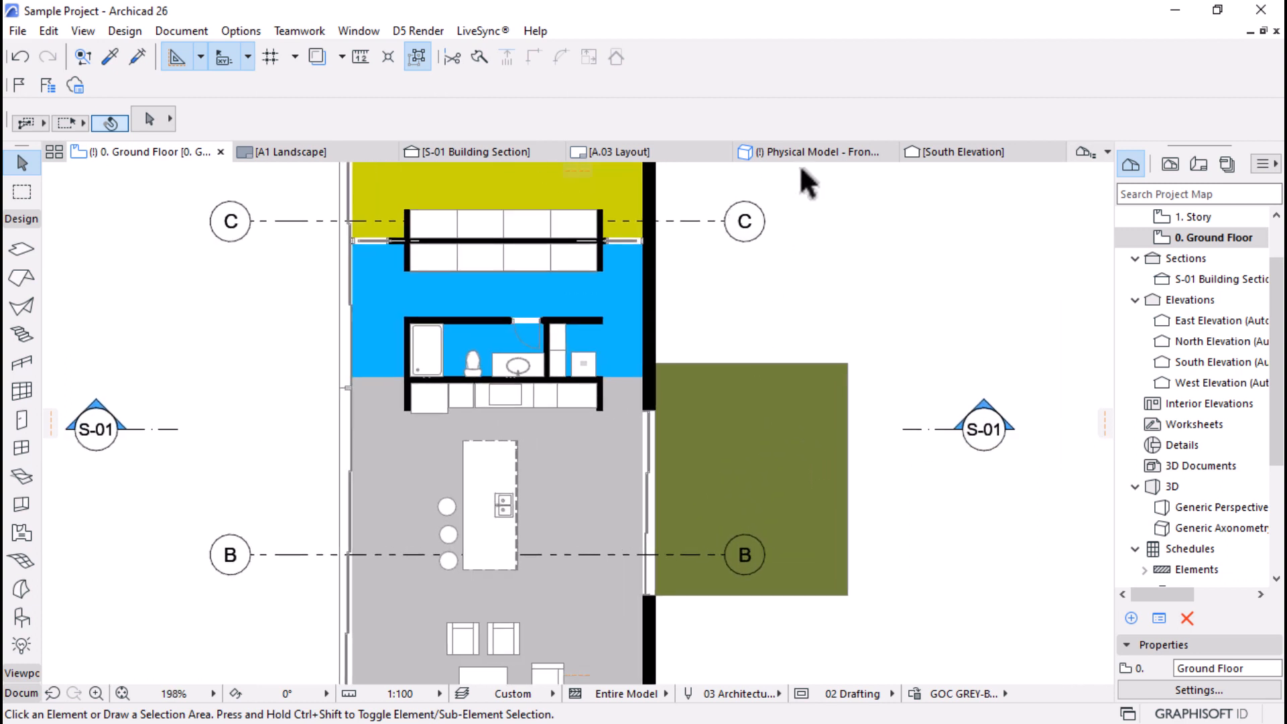
scroll(677, 469, "down", 2)
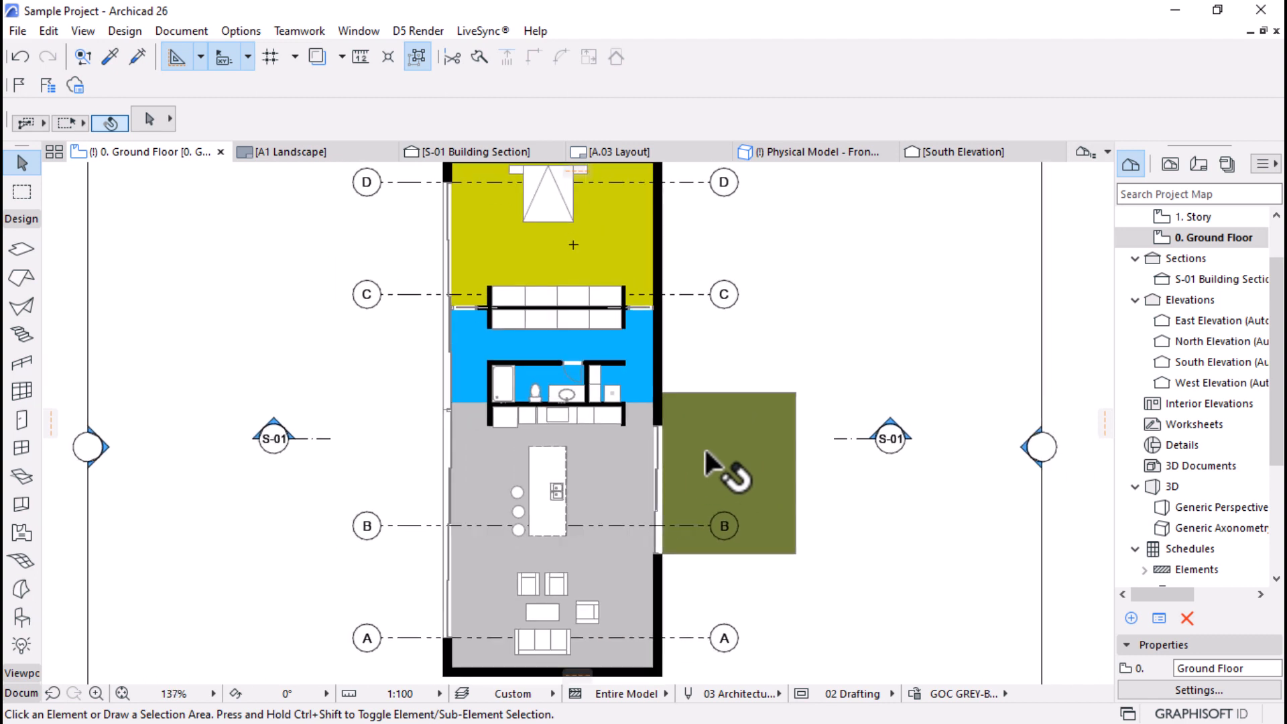
Step: Select all zones on the ground floor and show only them in the 3D view
left_click(22, 532)
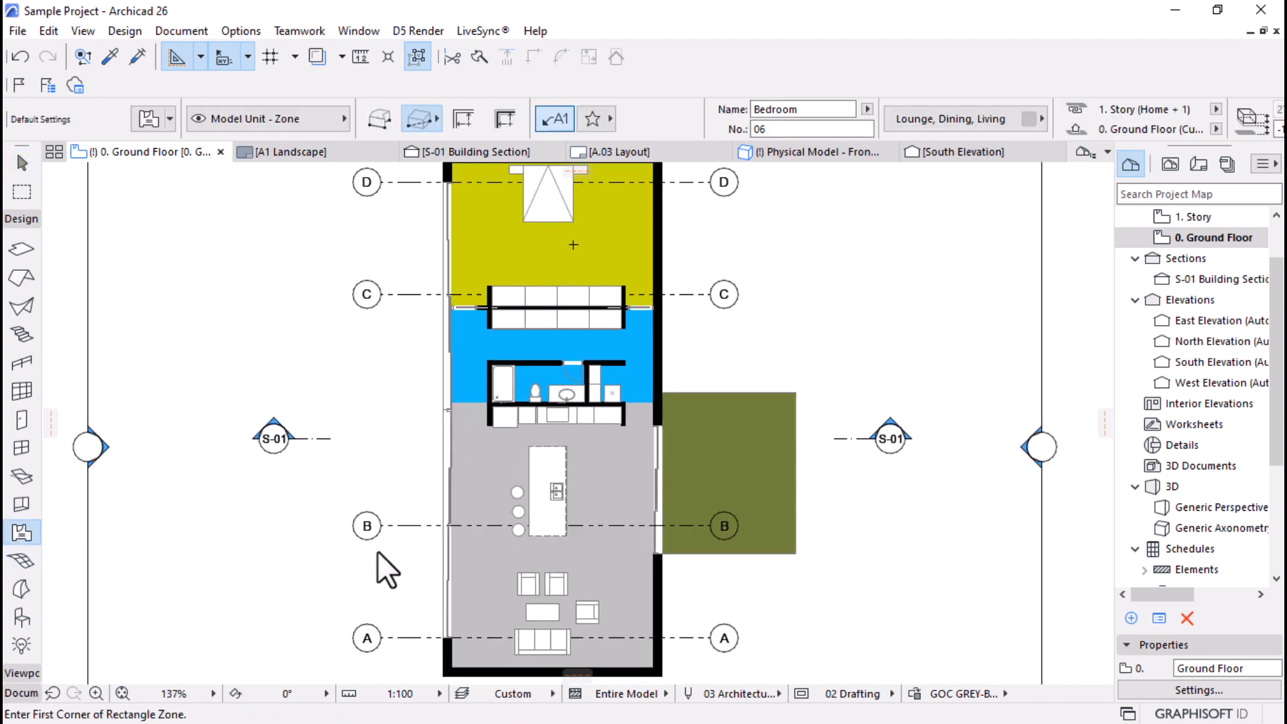
key("ctrl+a")
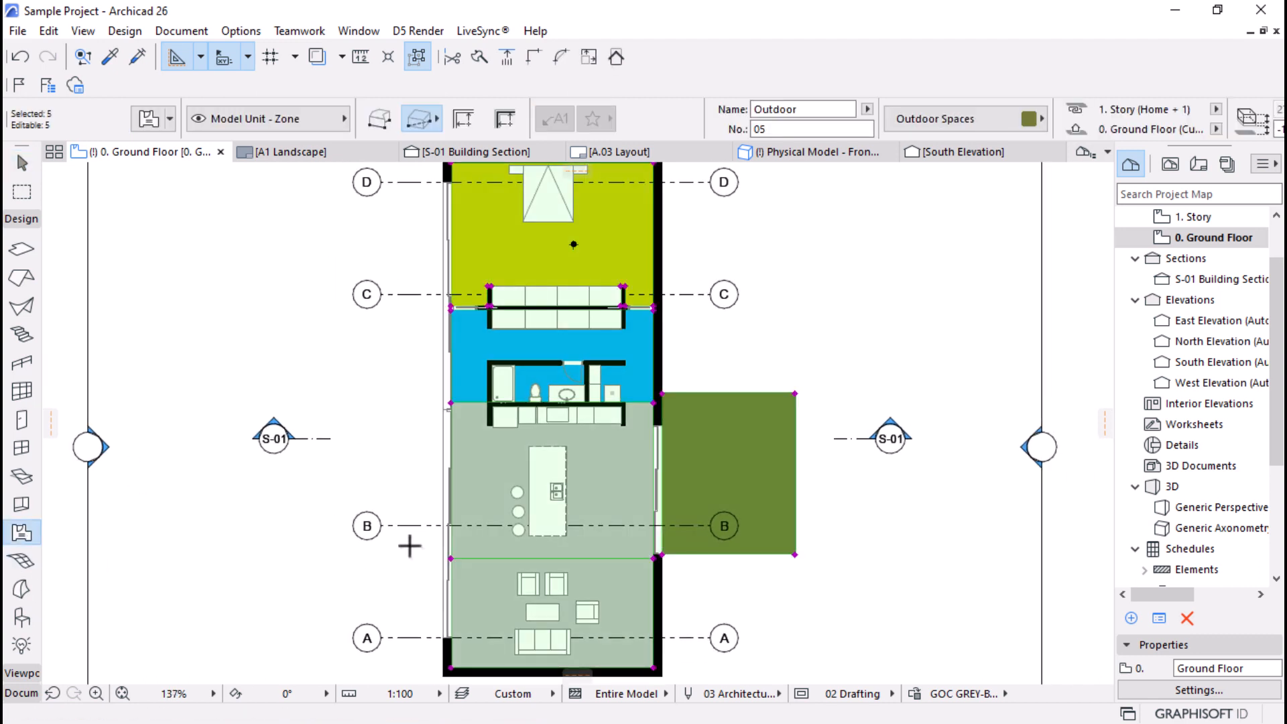
key("F5")
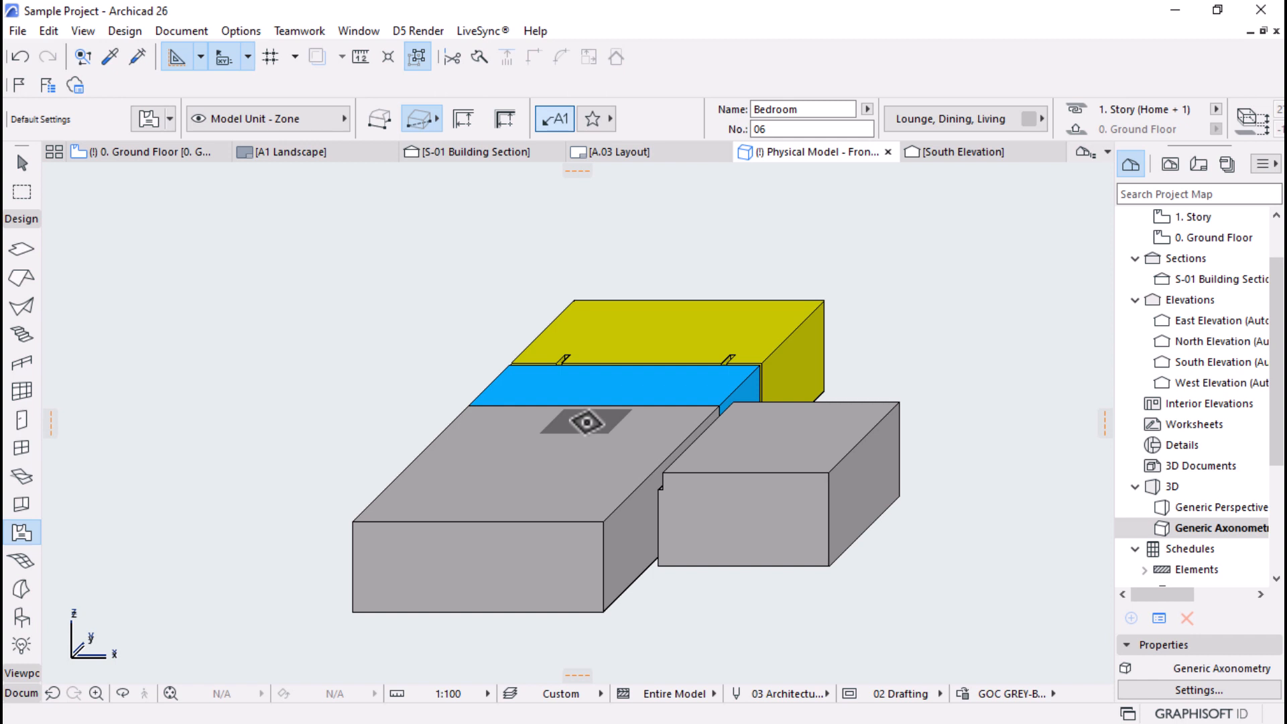
key("Escape")
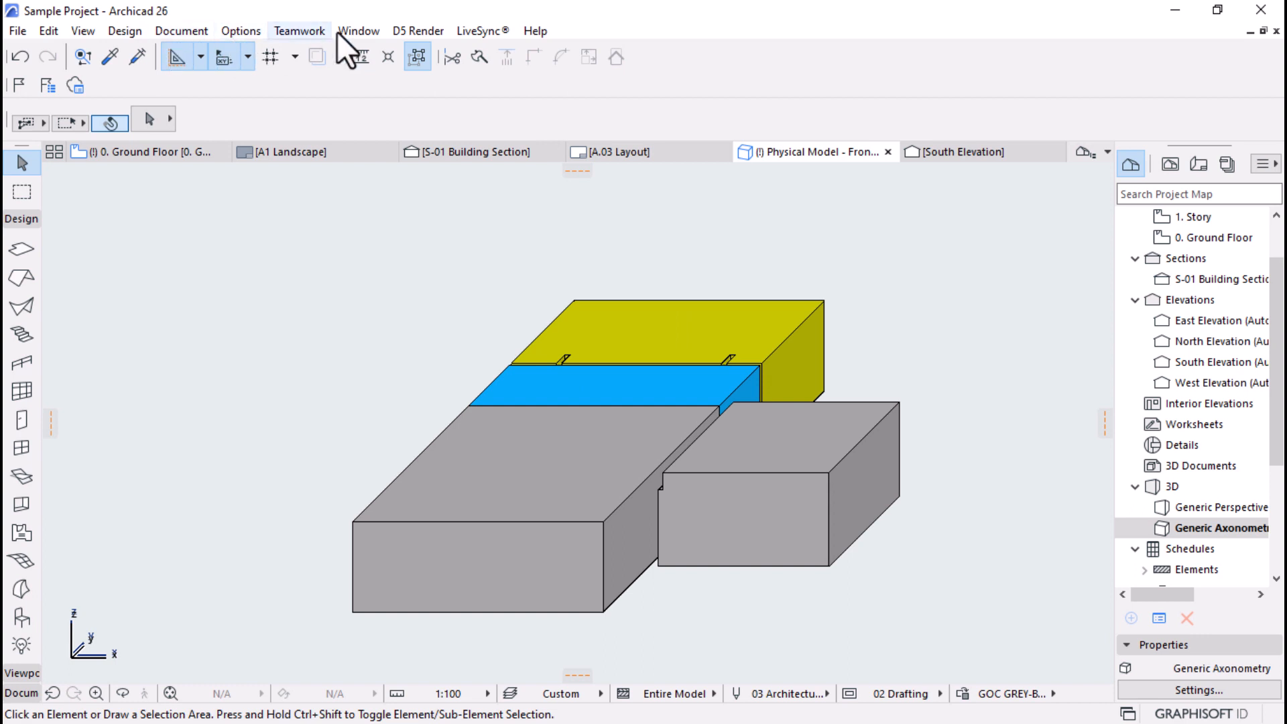
Step: Select the Outdoor zone in 3D and review the list of zone categories and their colours
left_click(749, 458)
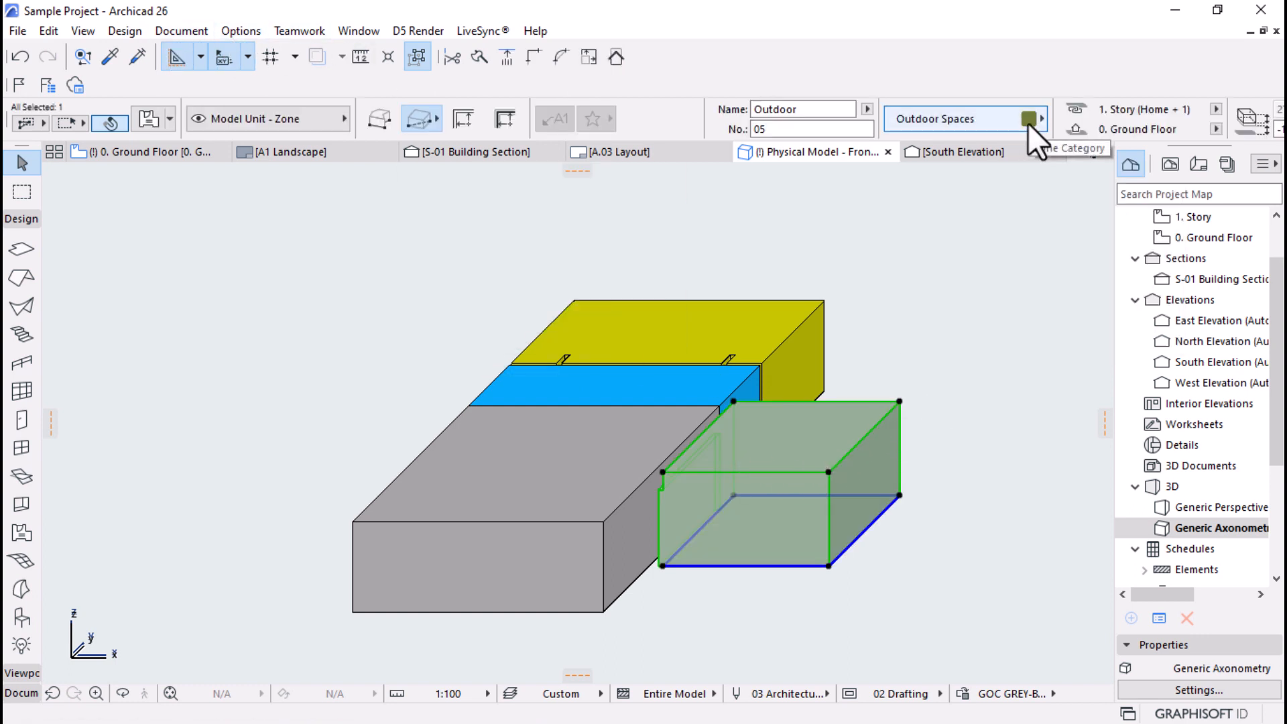
left_click(241, 31)
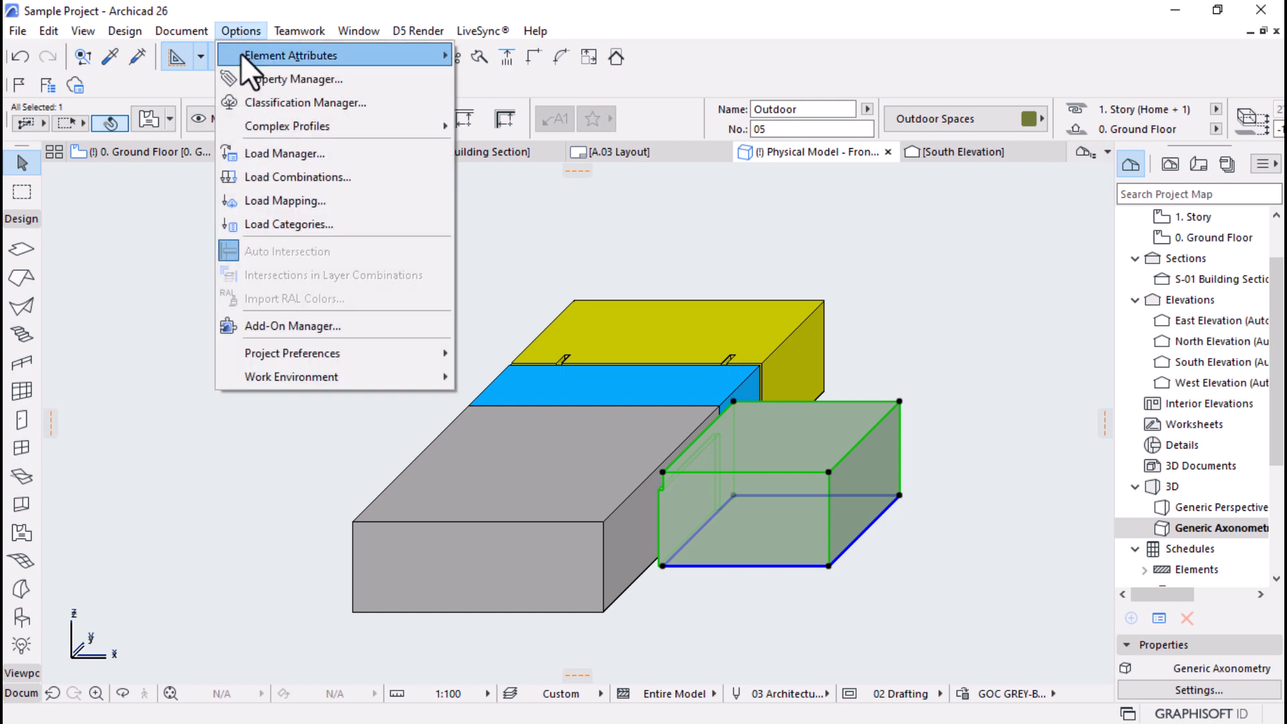
mouse_move(240, 54)
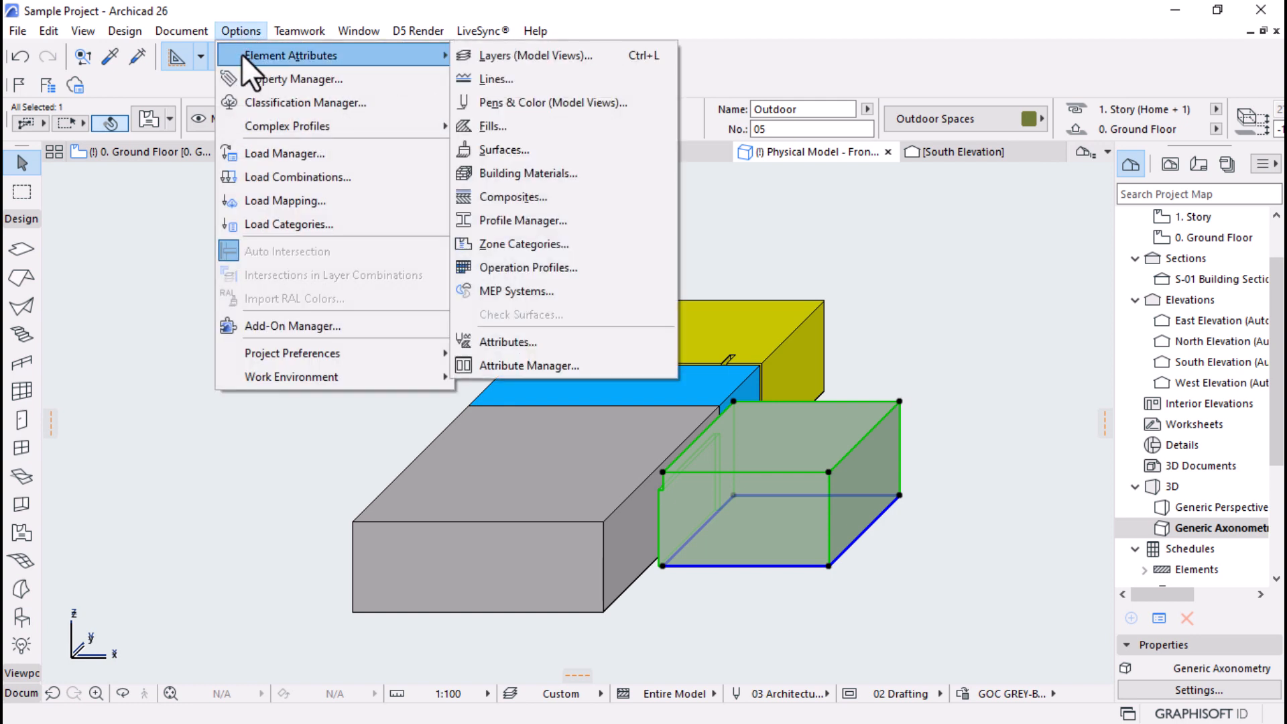
left_click(522, 243)
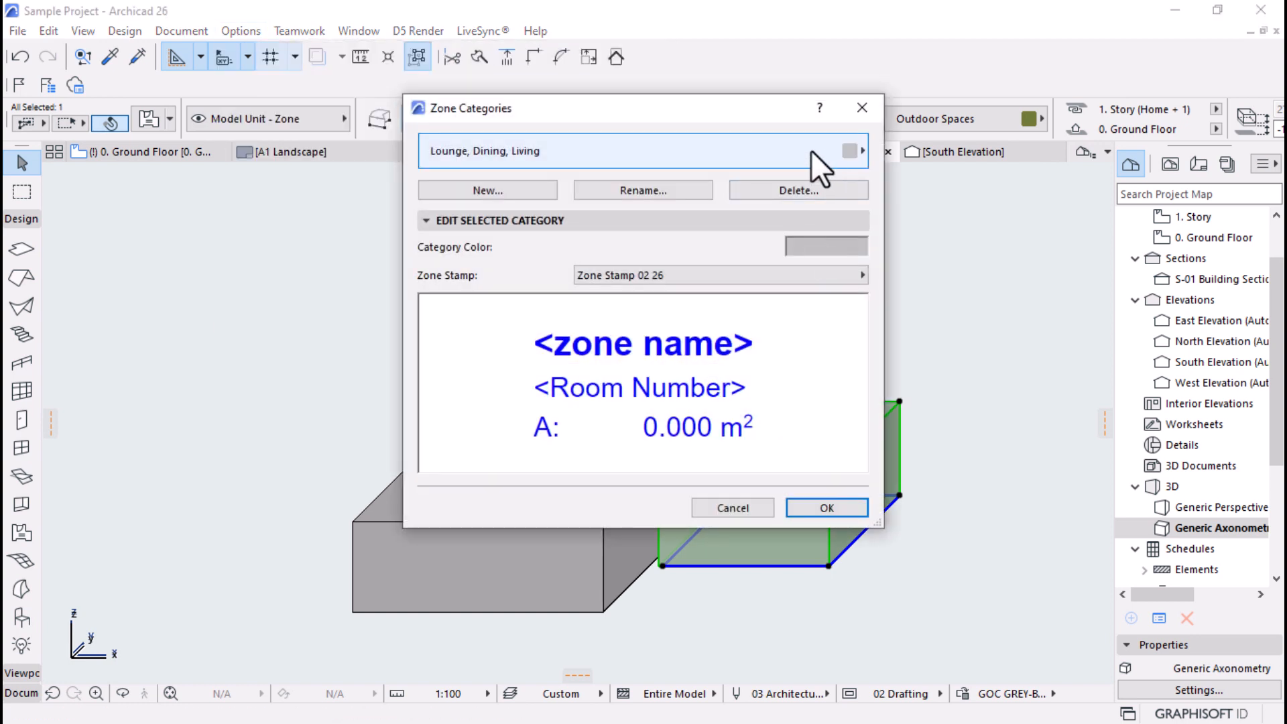
left_click(811, 151)
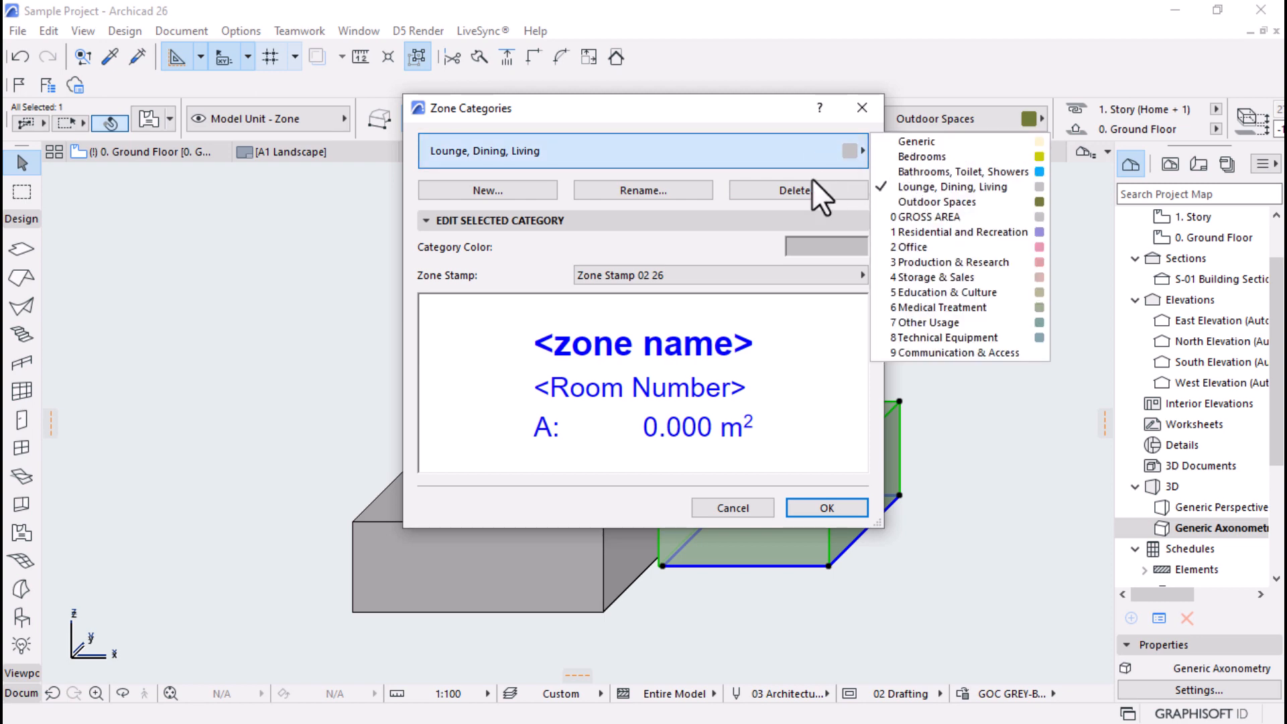
left_click(862, 108)
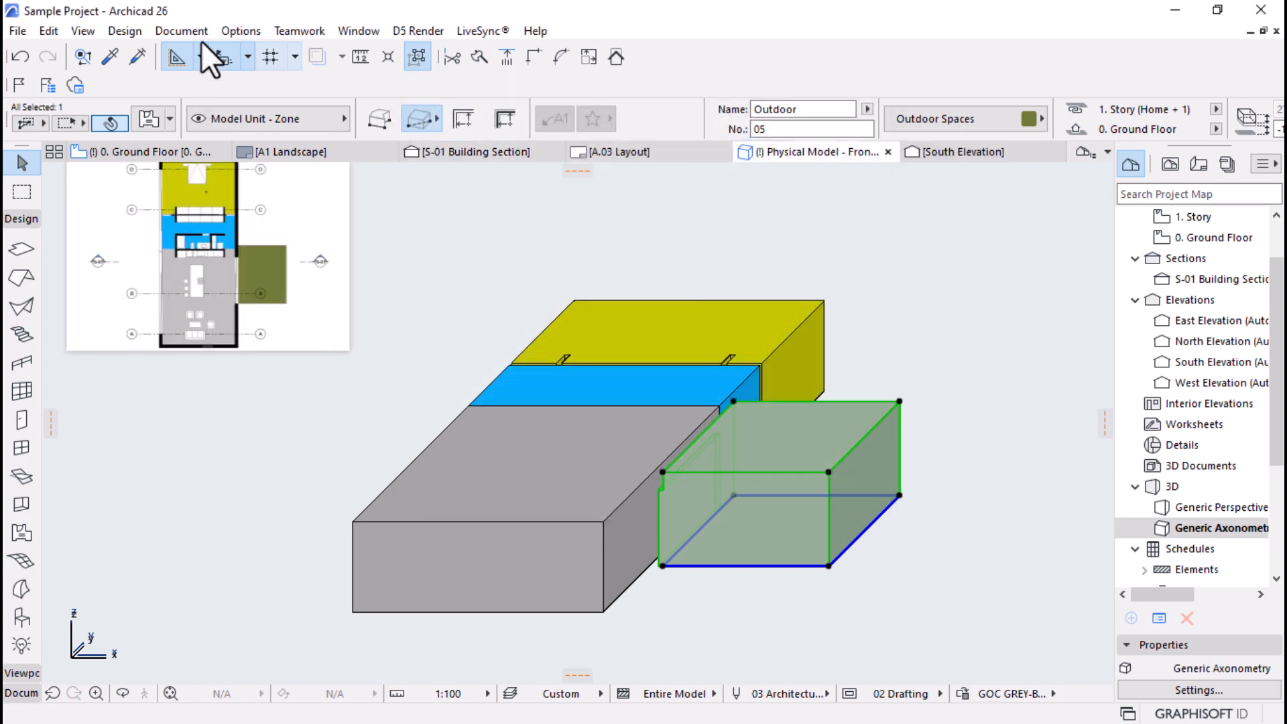
Step: Inspect the surface colour of Paint - Celadon in the surface settings without changing it
left_click(242, 30)
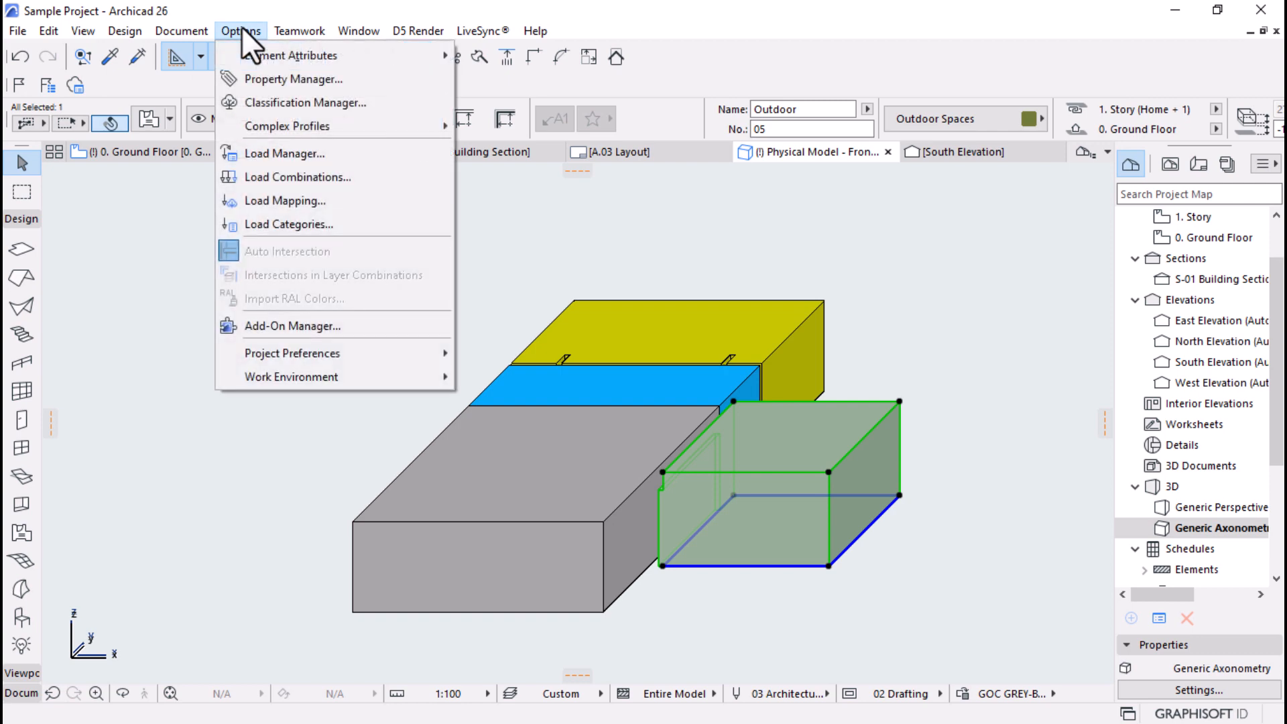
mouse_move(250, 55)
left_click(524, 151)
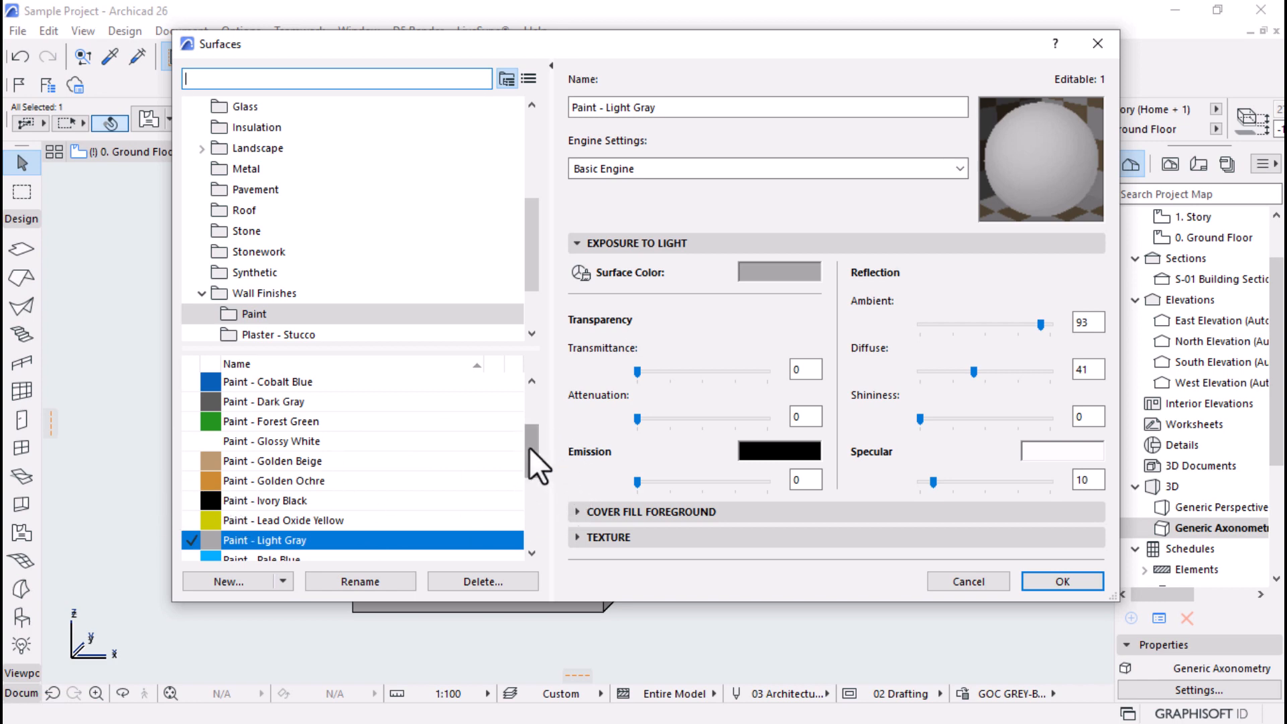
left_click_drag(528, 448, 528, 436)
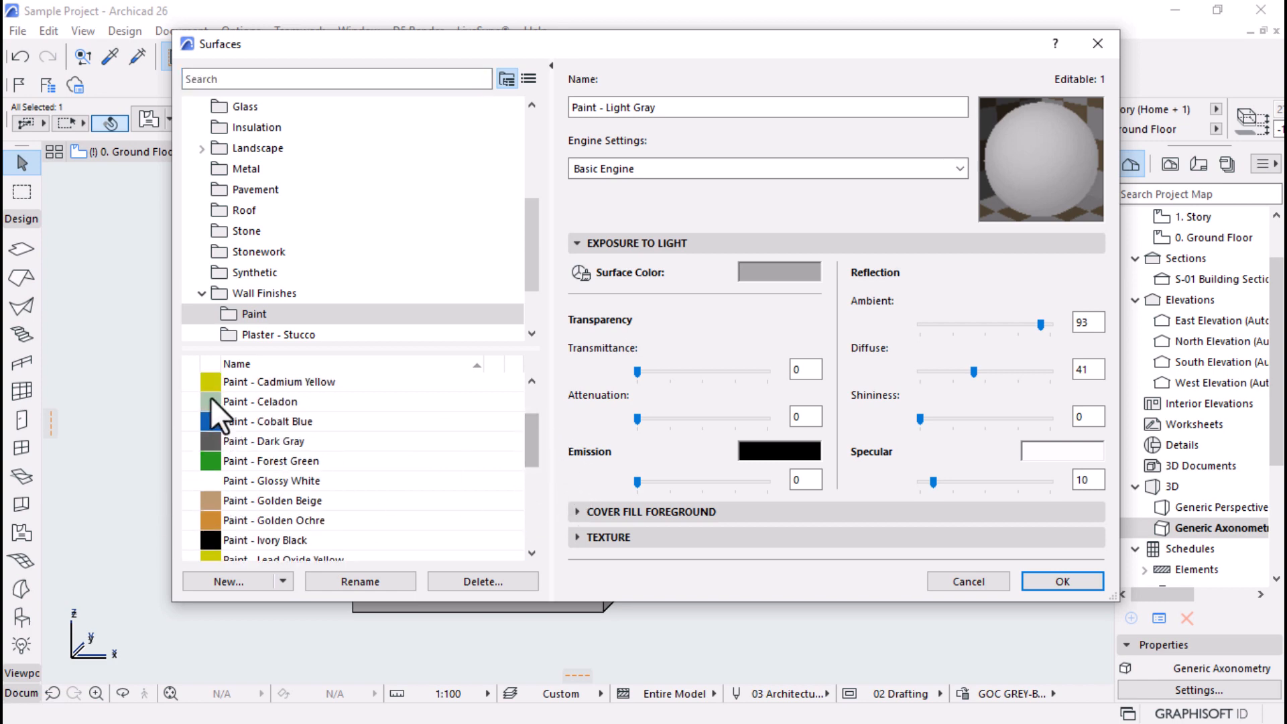
left_click(239, 401)
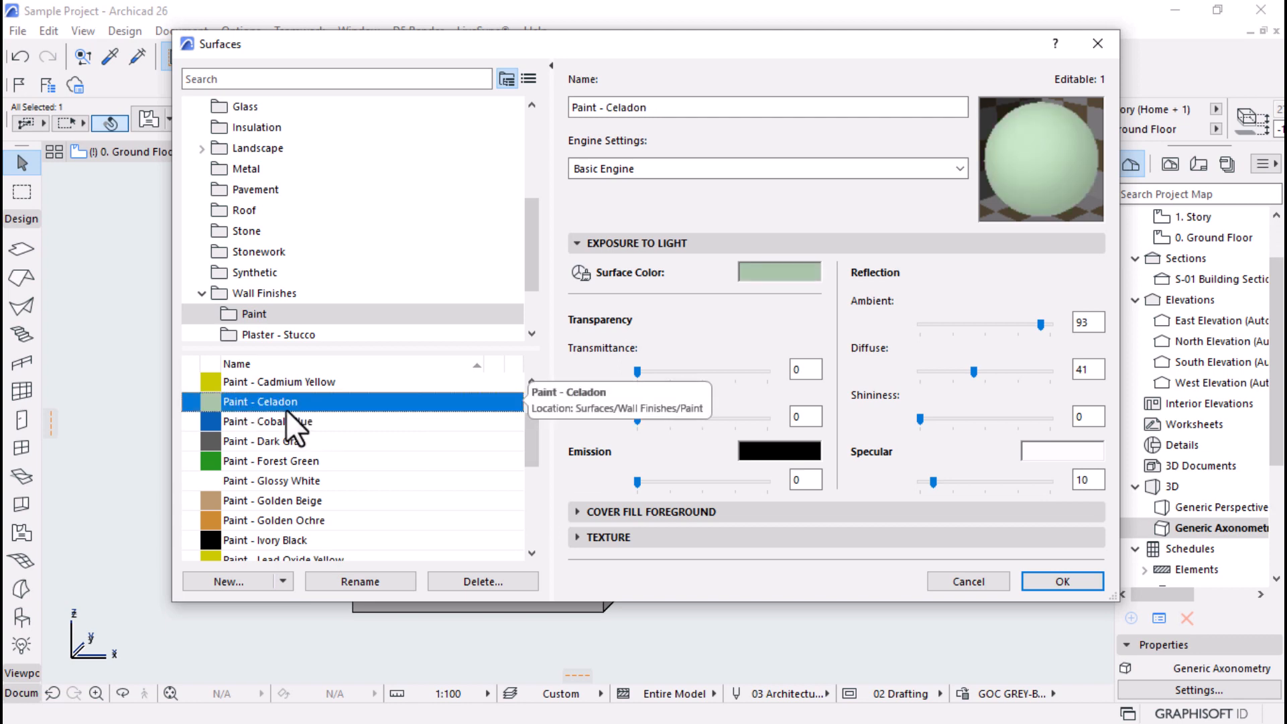
left_click(773, 274)
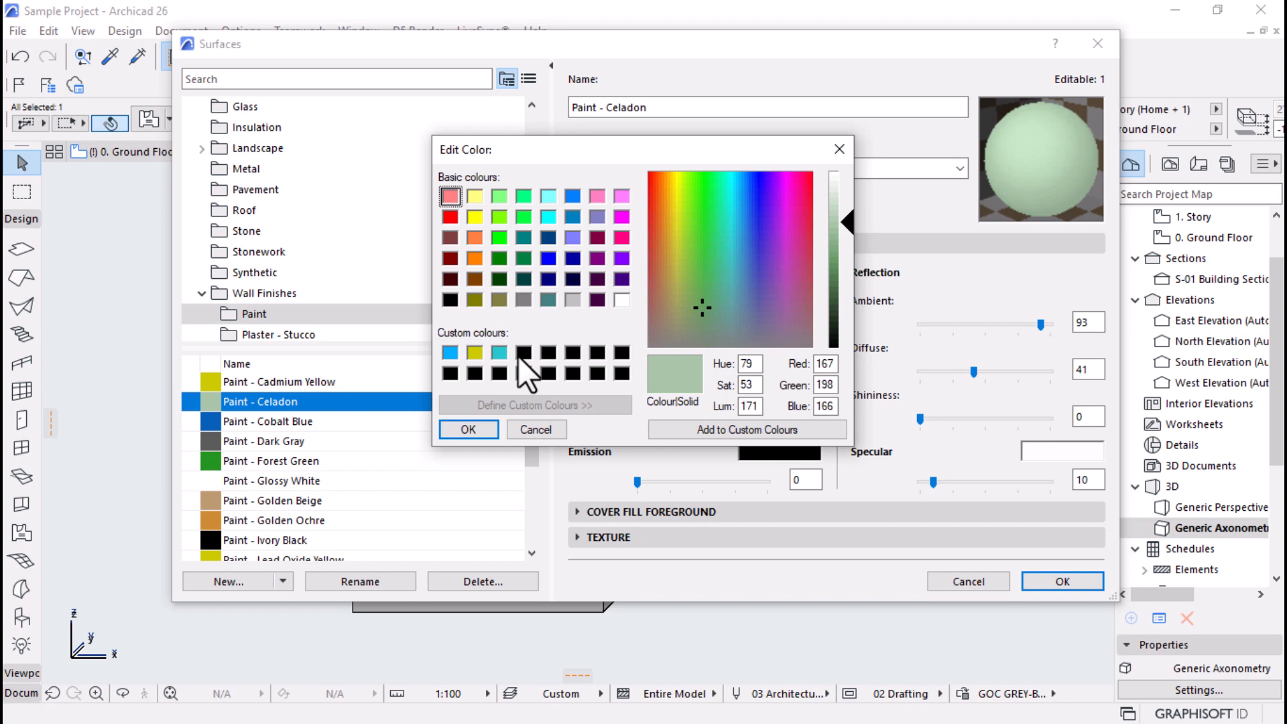
left_click(528, 430)
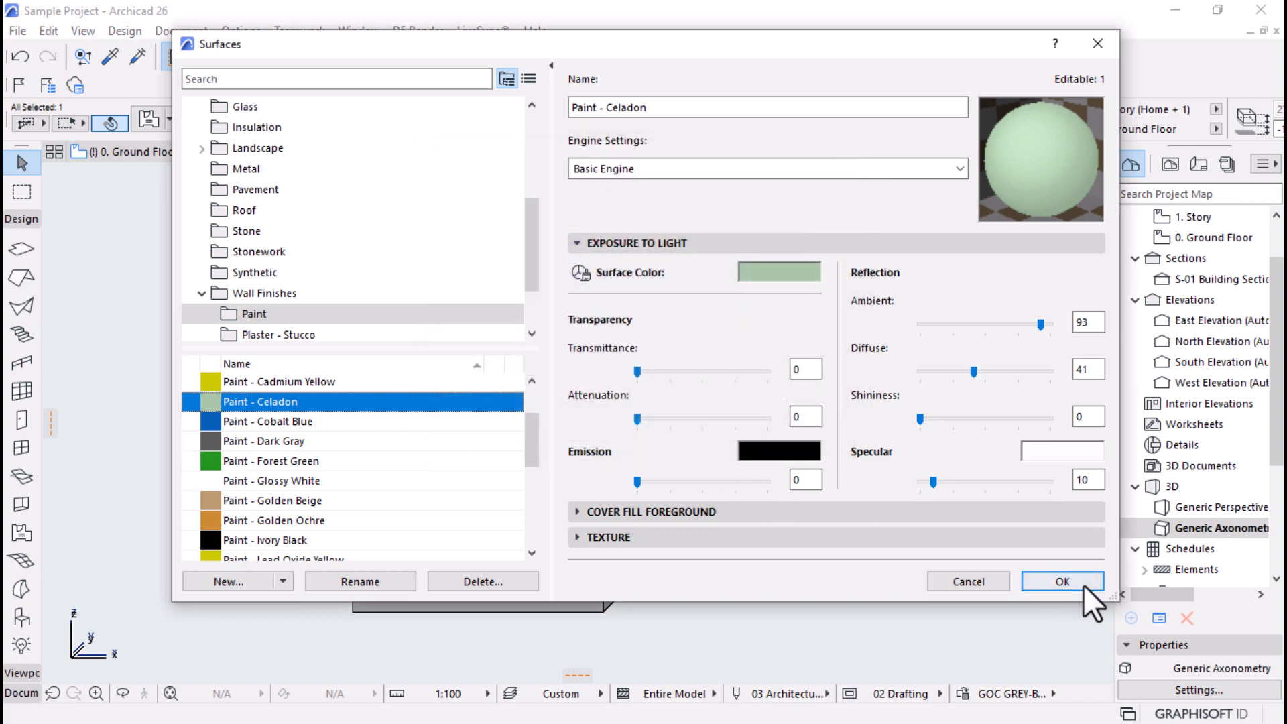
left_click(1079, 582)
Step: Set the Outdoor Spaces zone category colour to olive green (RGB 142, 153, 98) and store it as a custom colour
left_click(240, 31)
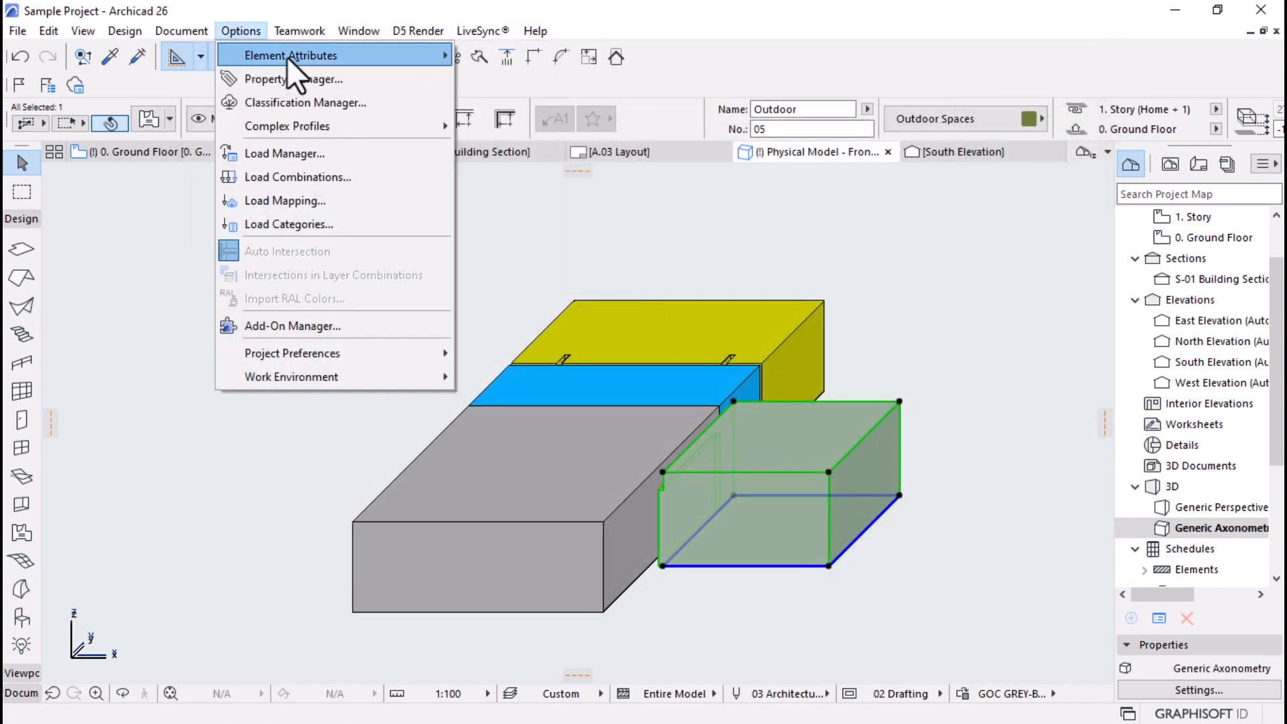
mouse_move(402, 59)
left_click(545, 242)
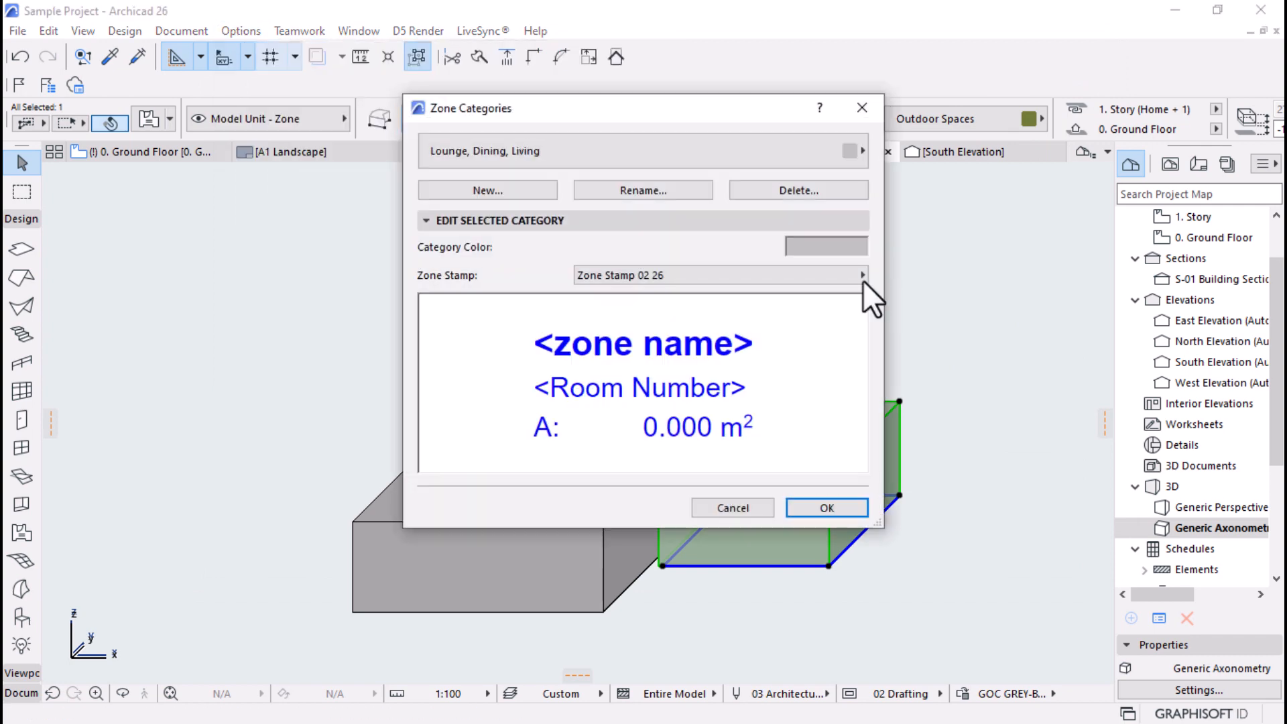
left_click(833, 158)
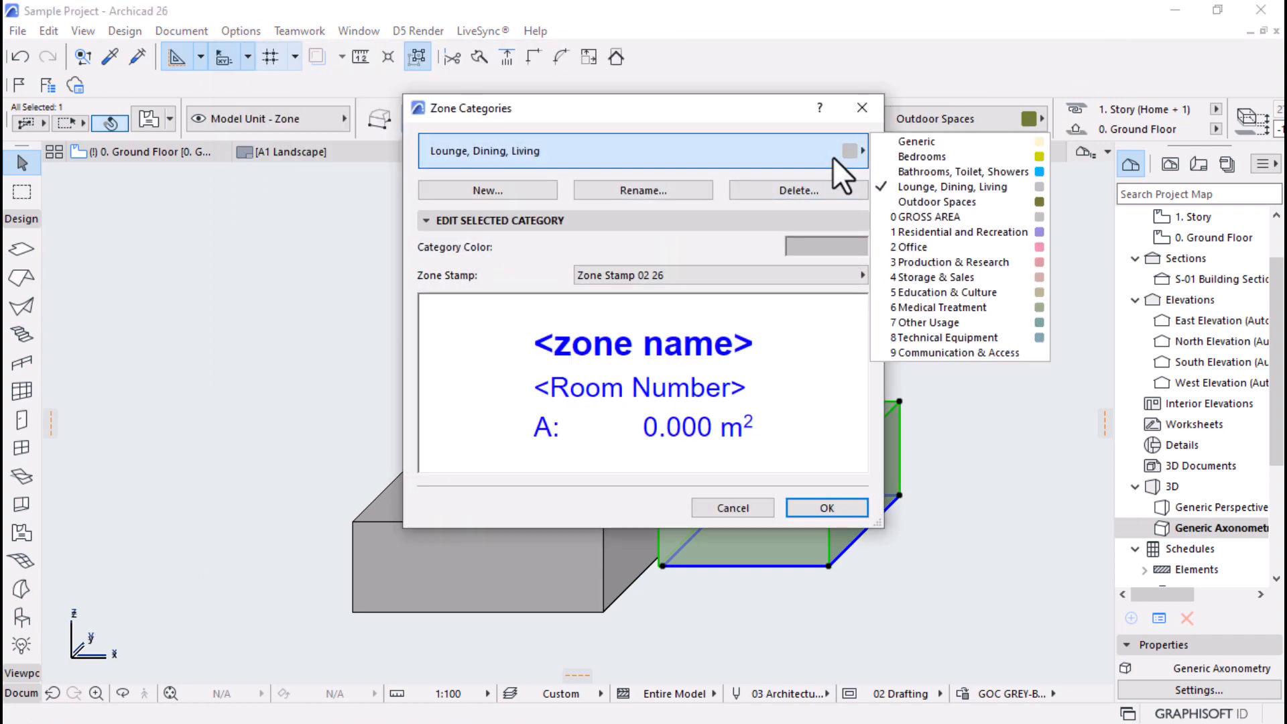
left_click(935, 202)
left_click(831, 246)
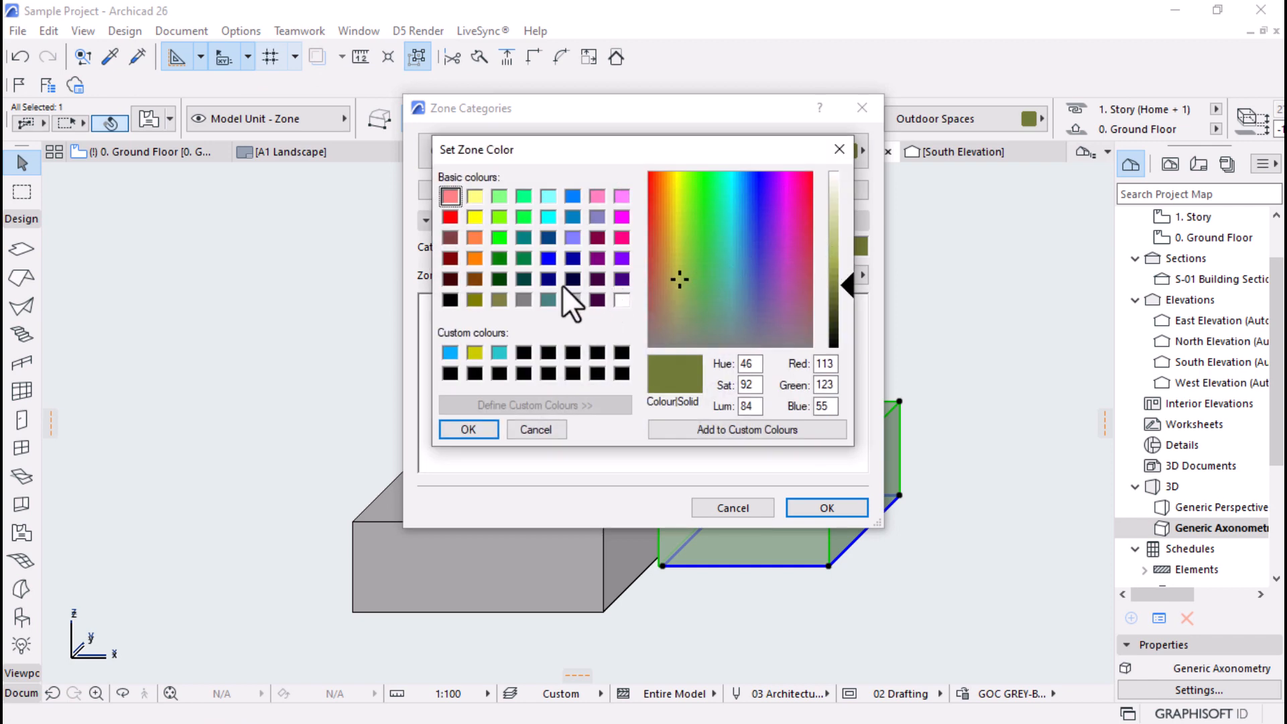
left_click(523, 353)
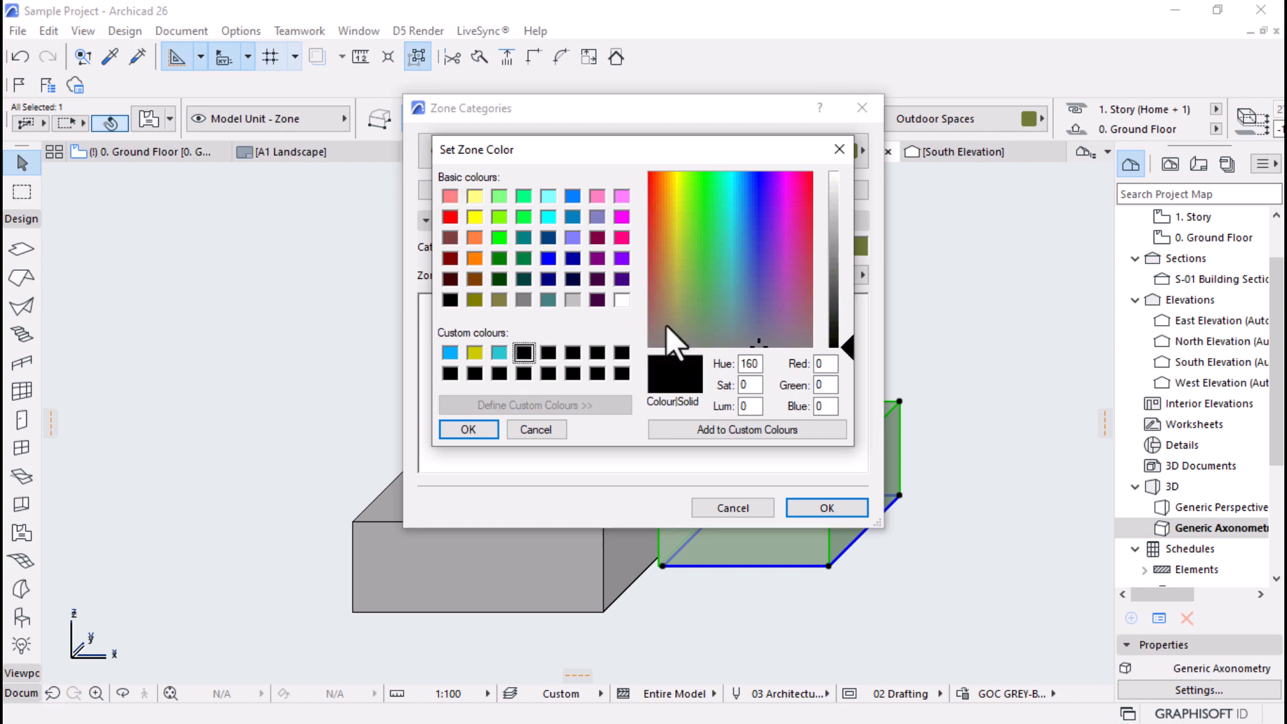
left_click(685, 295)
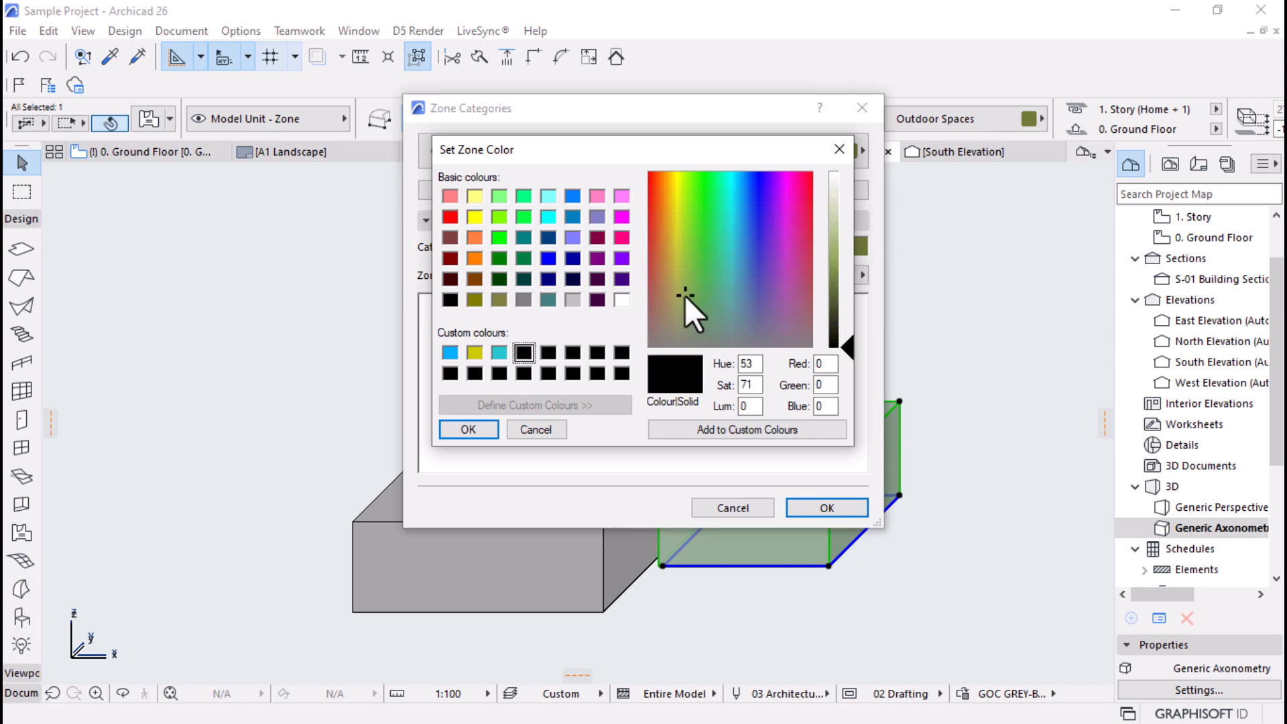
left_click_drag(690, 303, 790, 215)
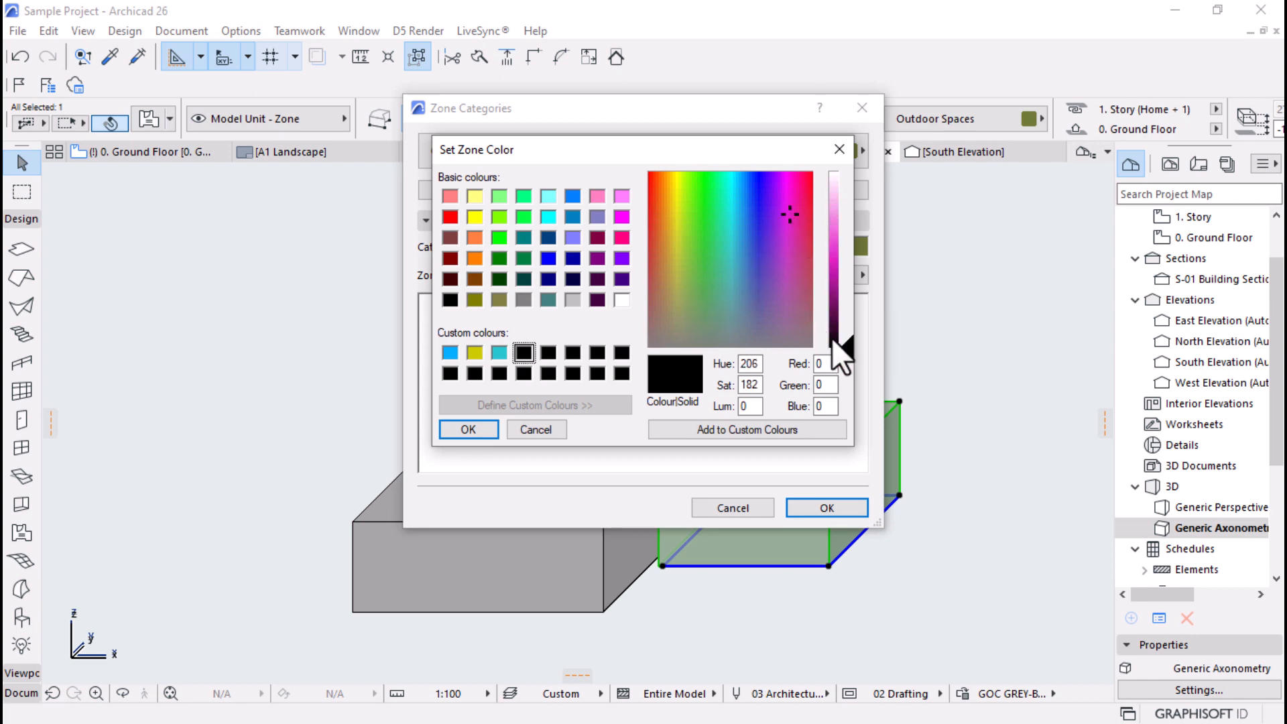
left_click(704, 308)
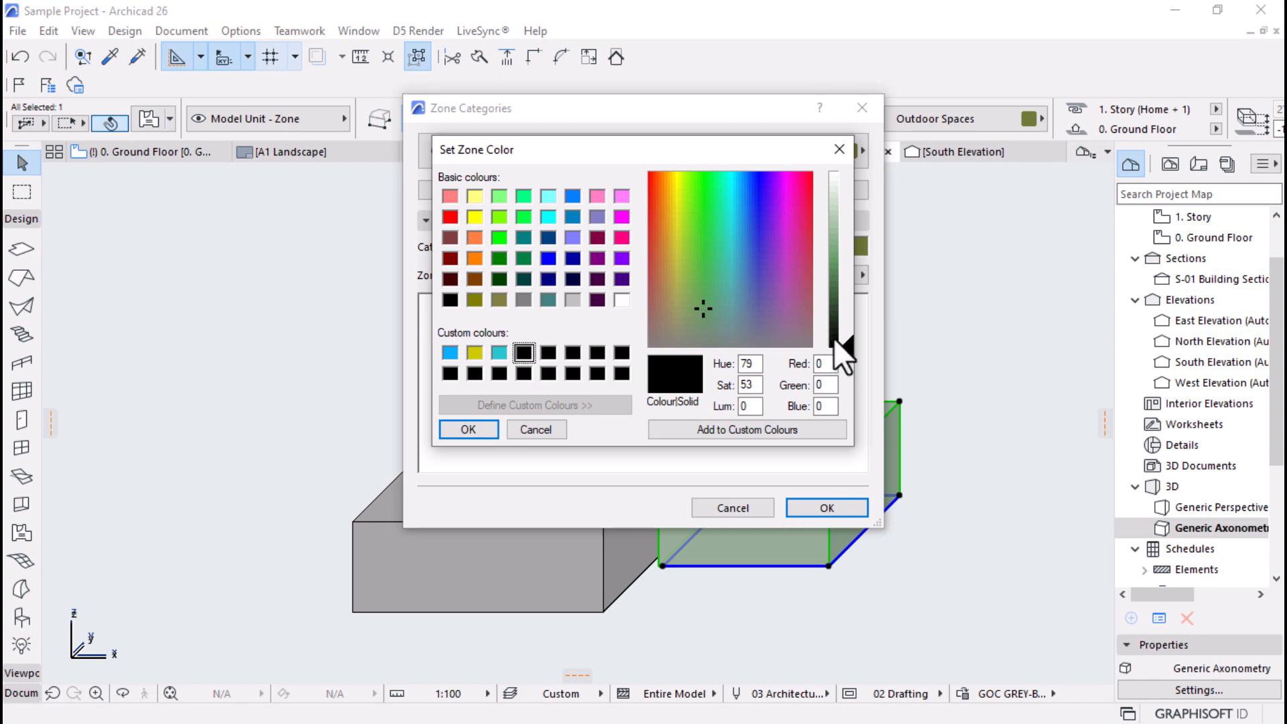
left_click_drag(839, 345, 840, 260)
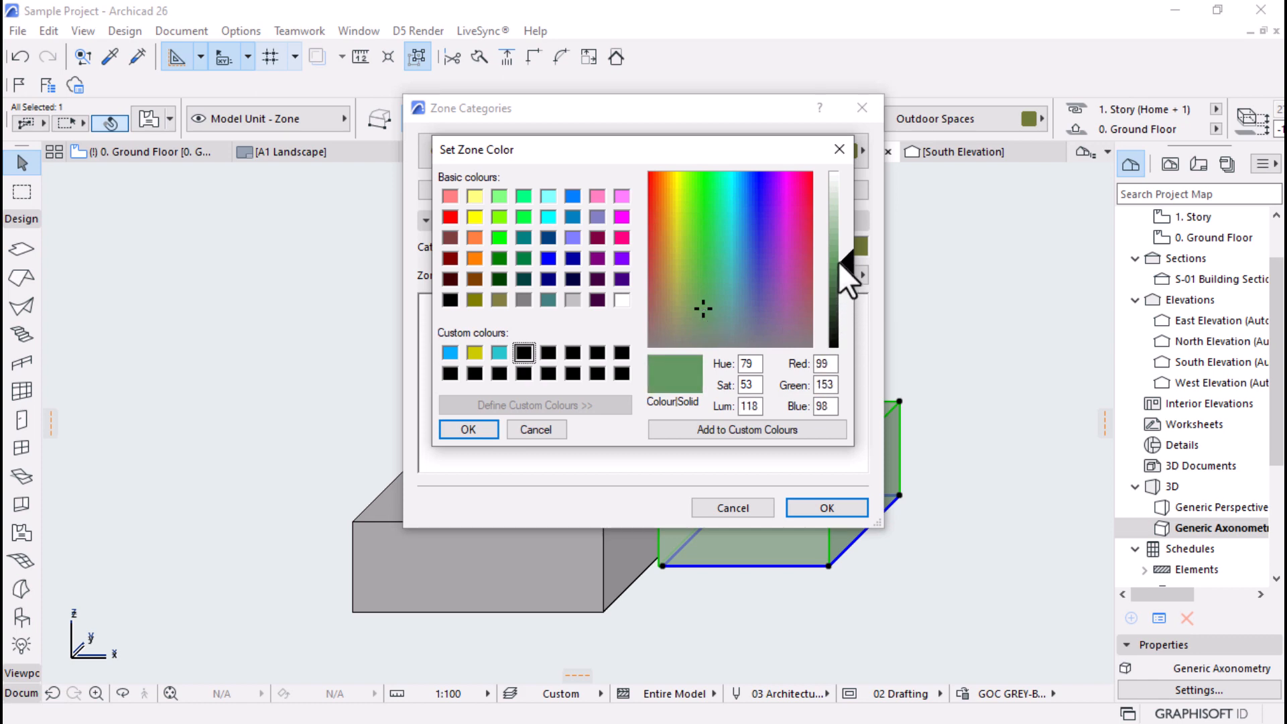
left_click(681, 308)
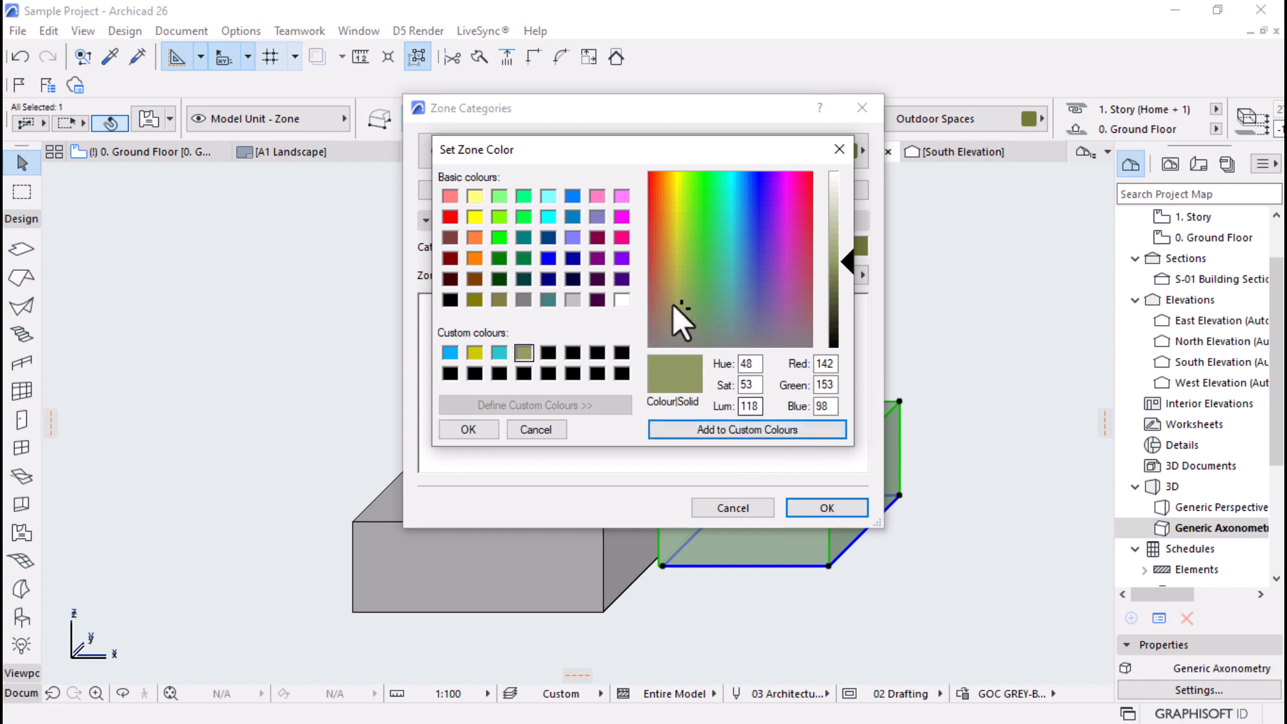
left_click(468, 429)
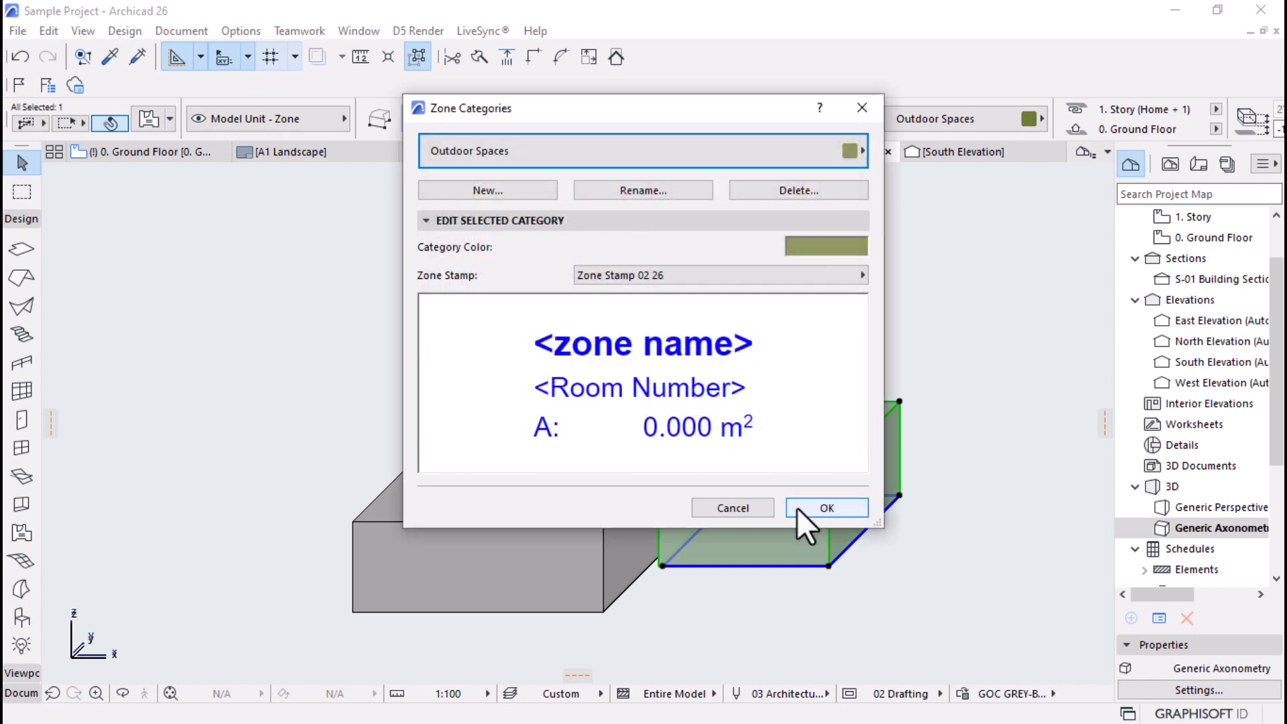
left_click(797, 507)
Step: Change the surface colour of Paint - Celadon to the saved olive green custom colour (RGB 142, 153, 98)
left_click(238, 31)
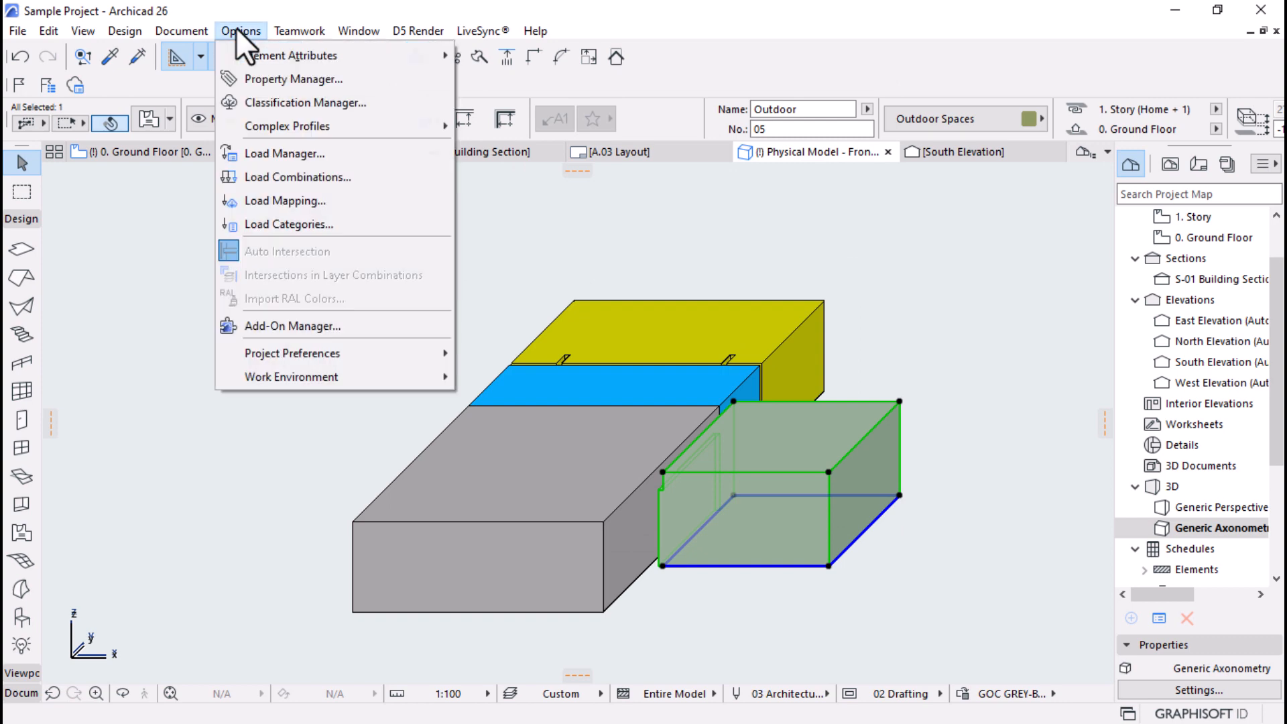
mouse_move(268, 55)
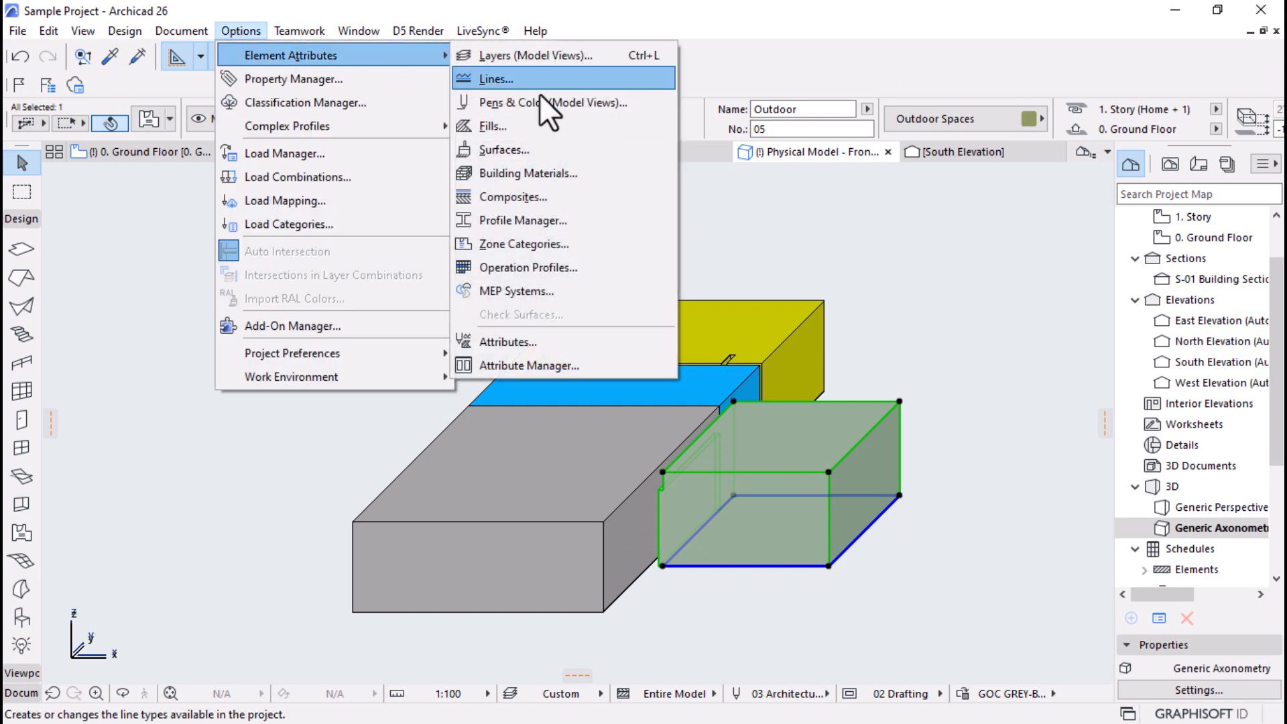
left_click(546, 153)
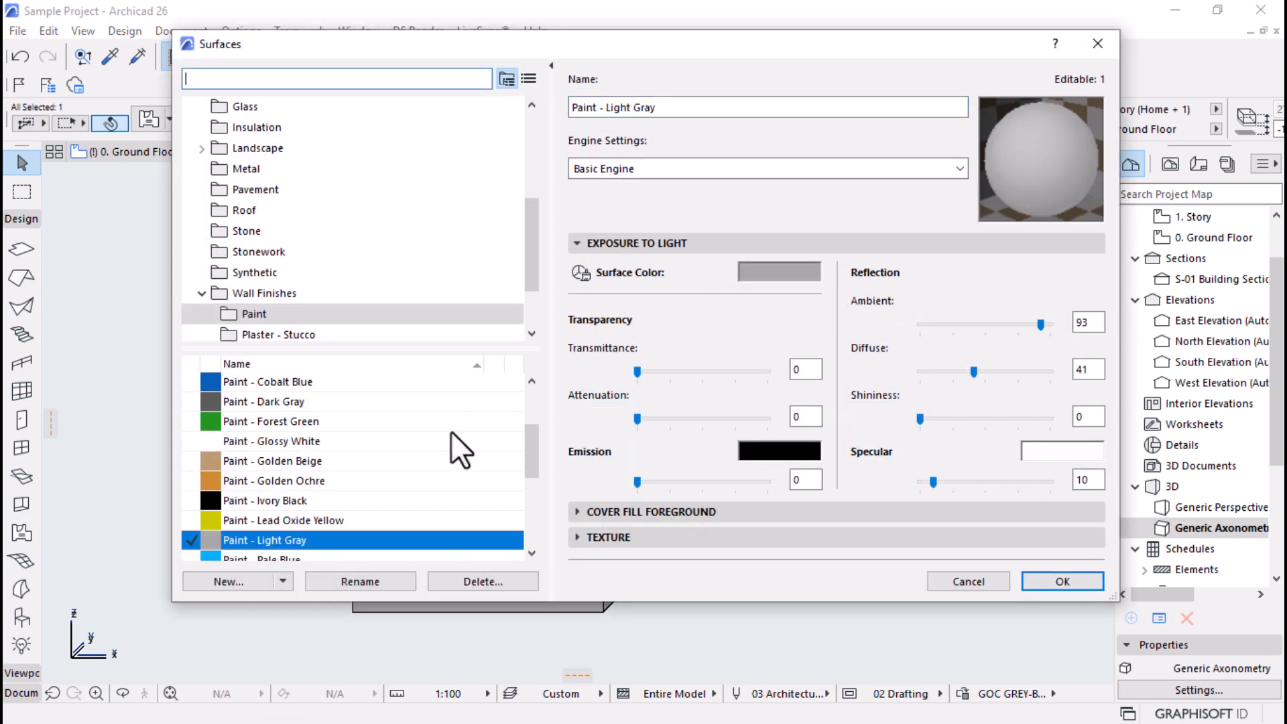
scroll(273, 509, "down", 1)
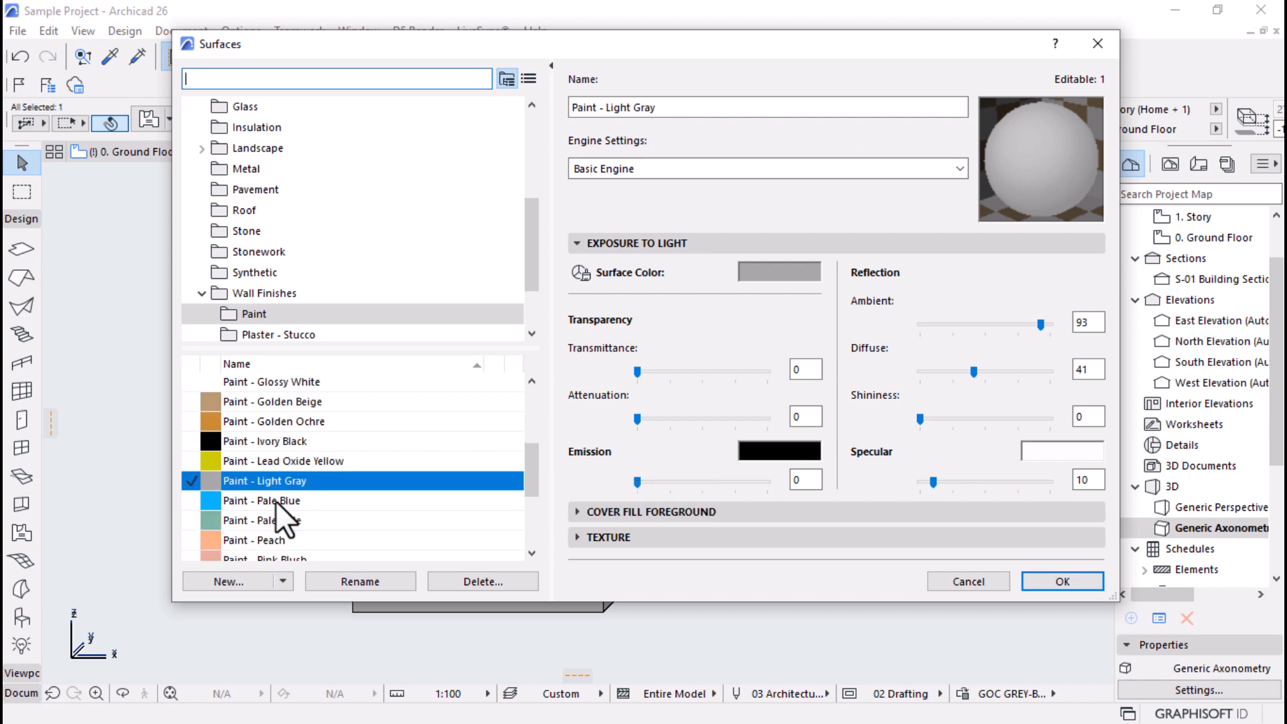
scroll(271, 515, "down", 1)
scroll(271, 514, "down", 1)
scroll(271, 519, "up", 5)
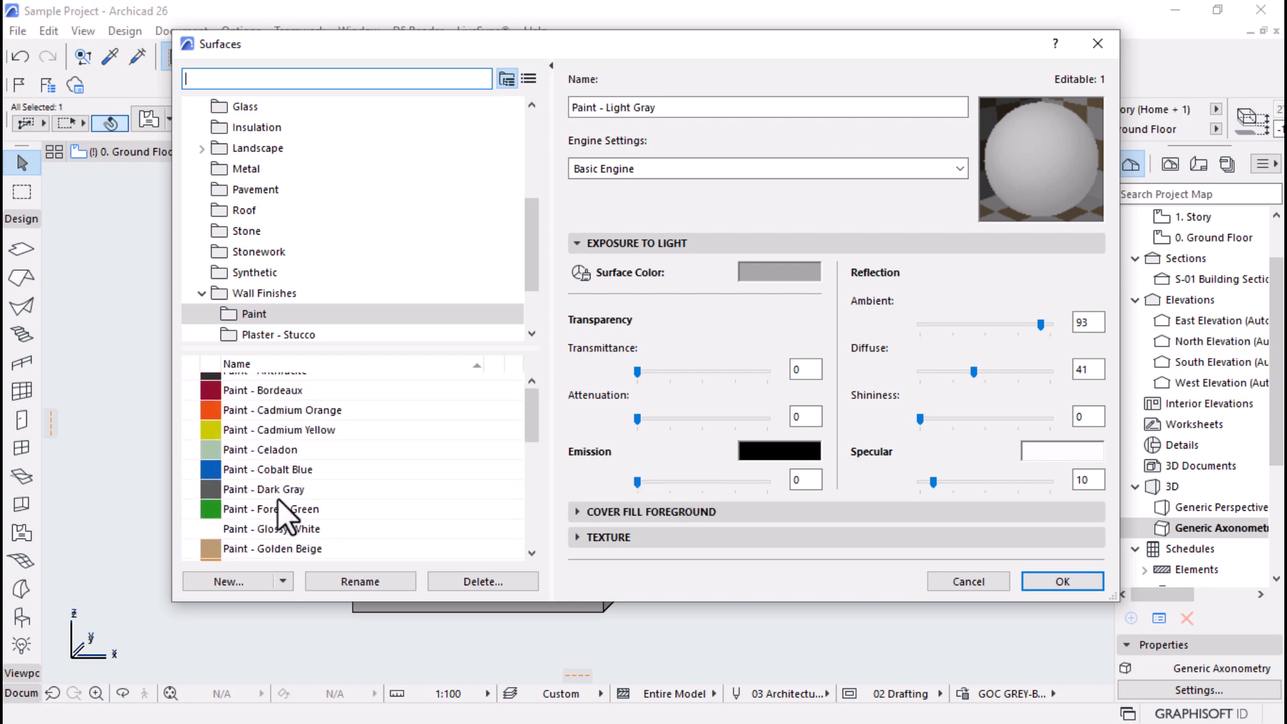
left_click(248, 479)
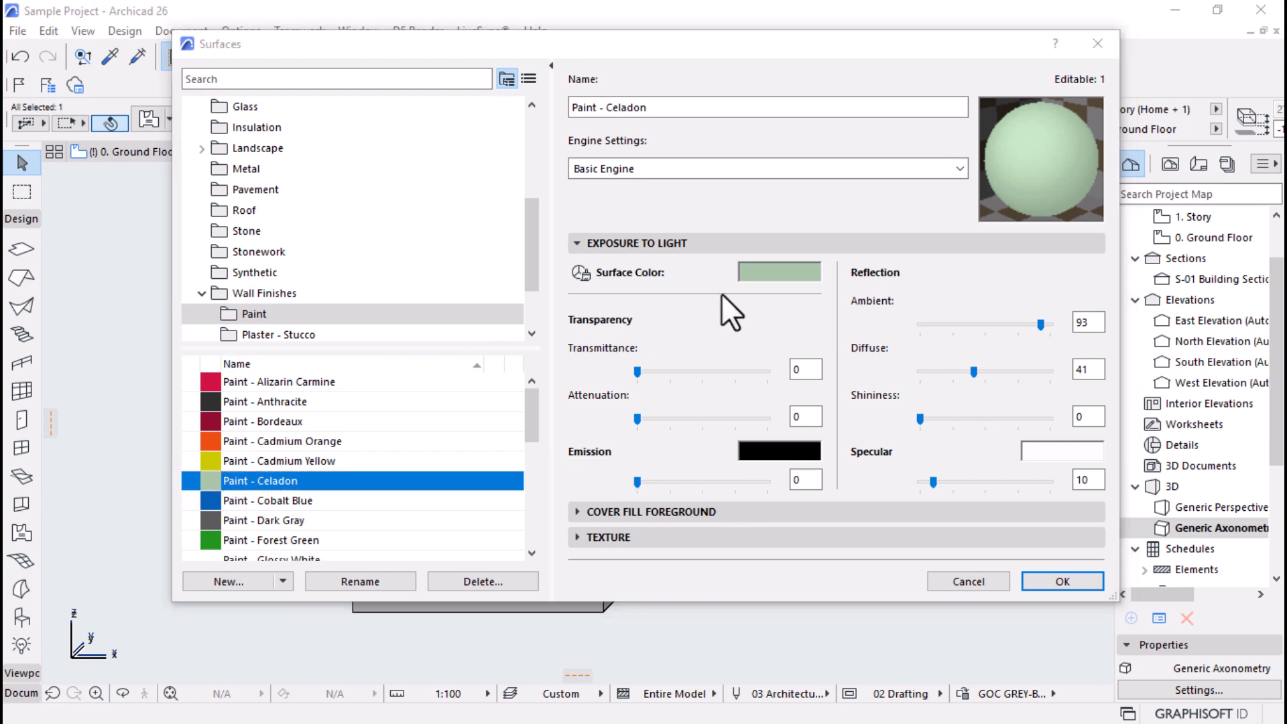
left_click(771, 272)
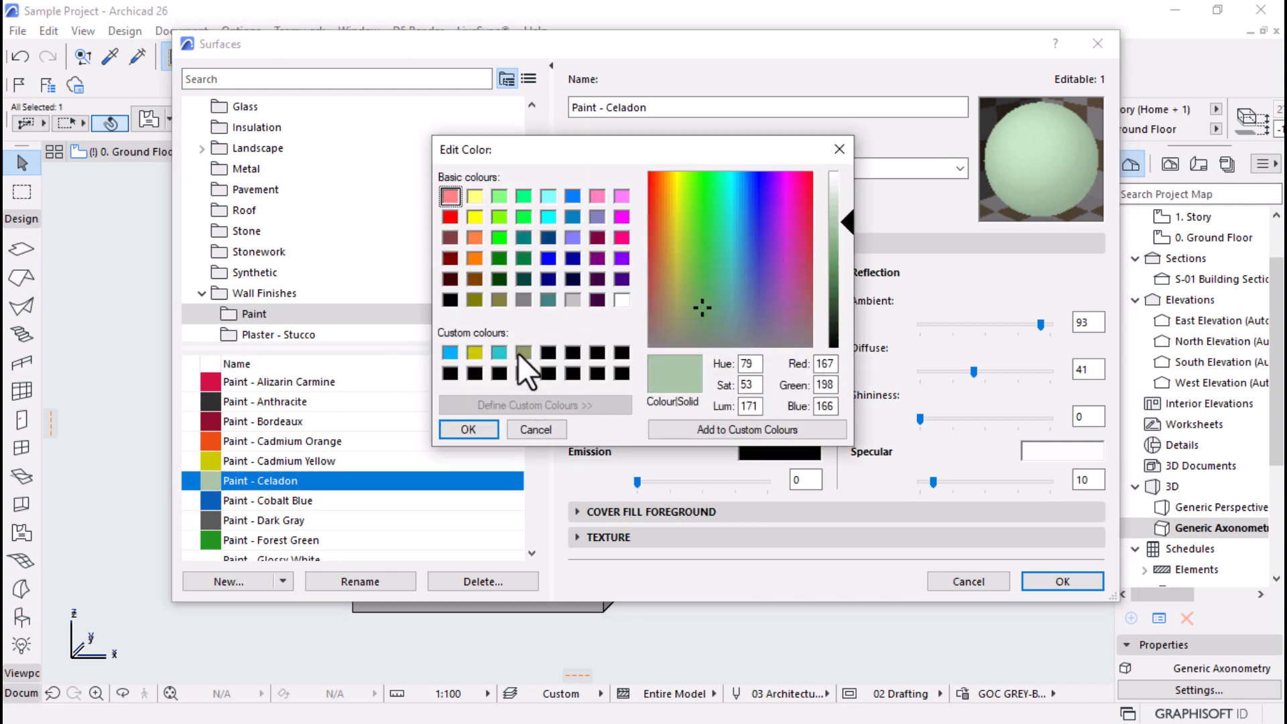
left_click(522, 353)
left_click(473, 429)
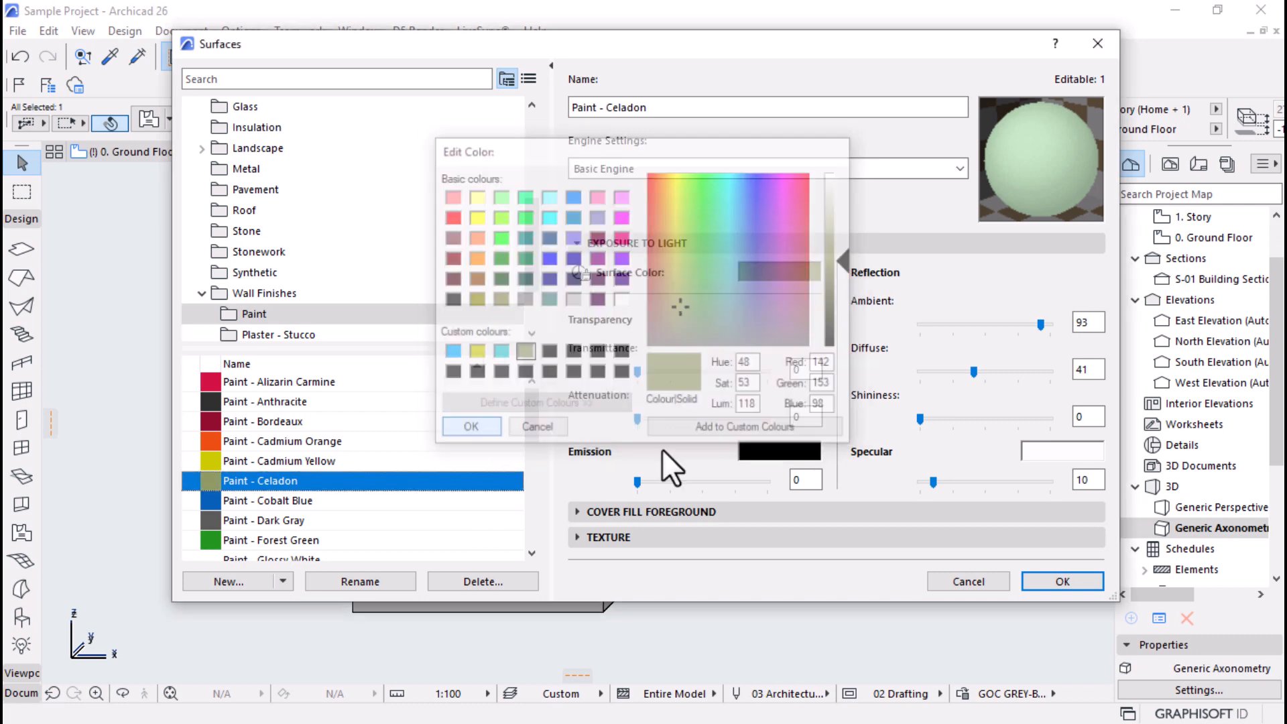
left_click(1038, 581)
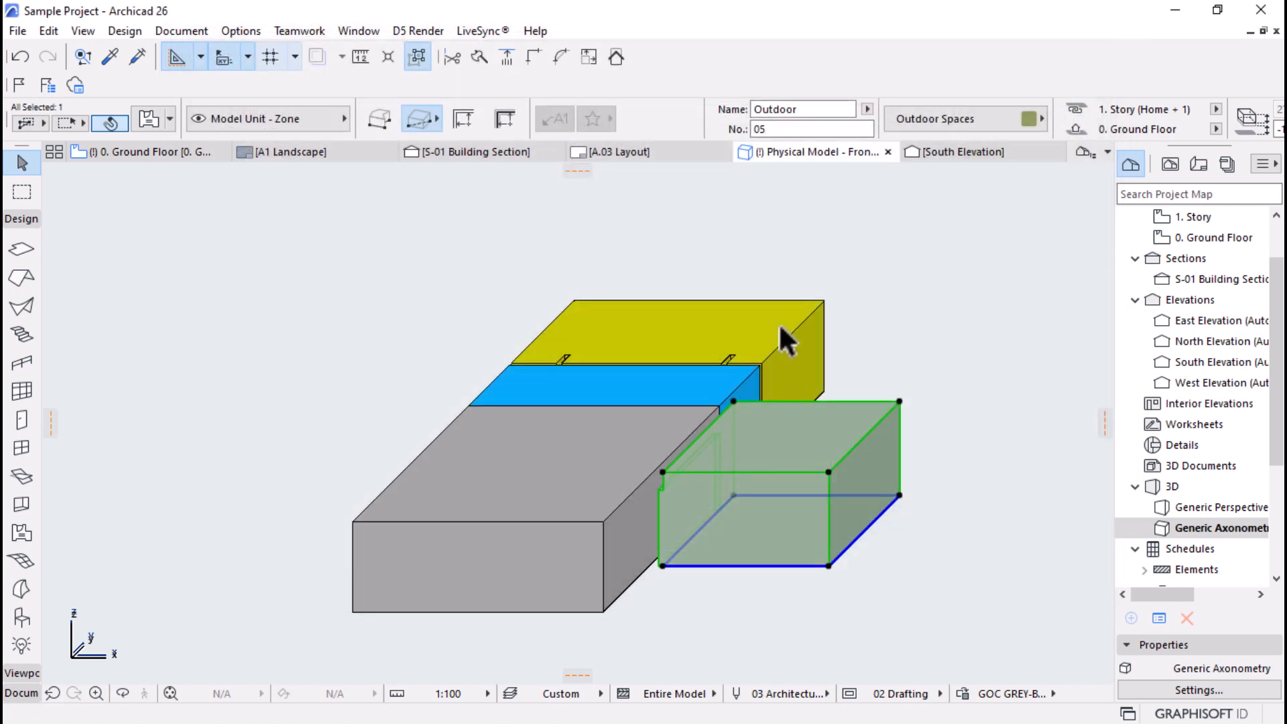
Step: Assign the Paint - Celadon surface to all faces of the selected Outdoor zone, then clear the selection
mouse_move(246, 141)
key("ctrl+t")
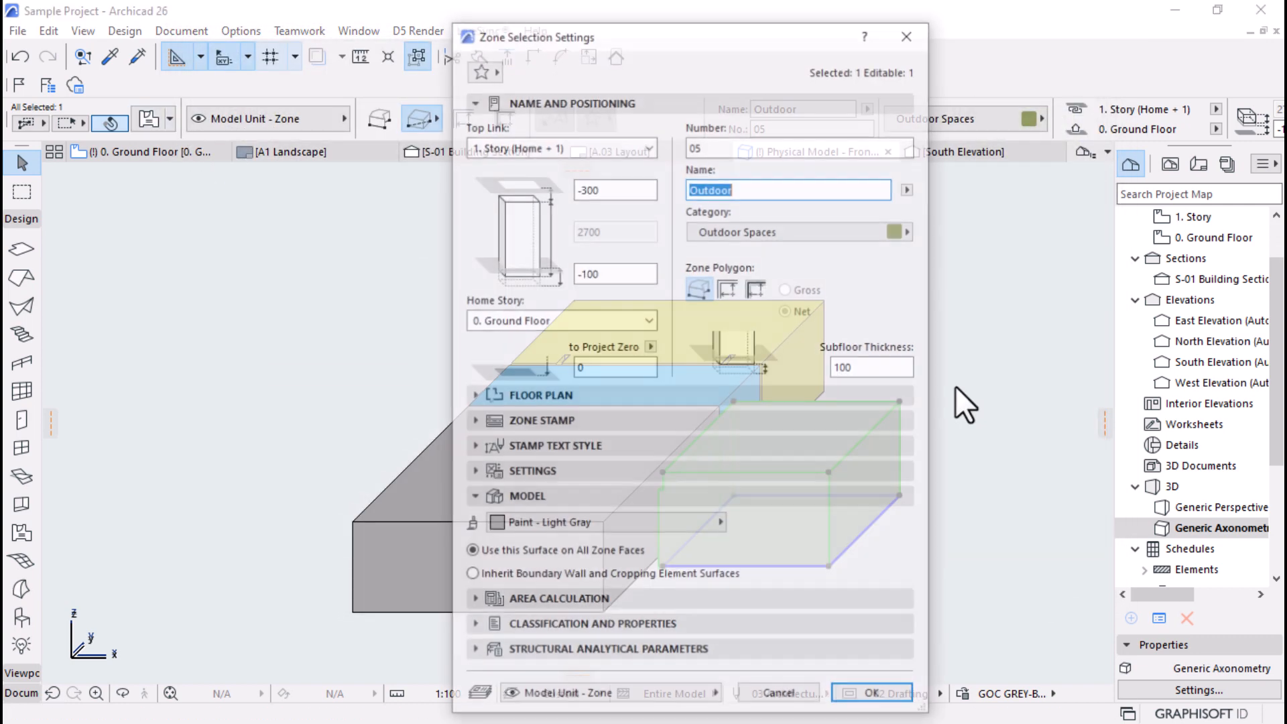
left_click(530, 524)
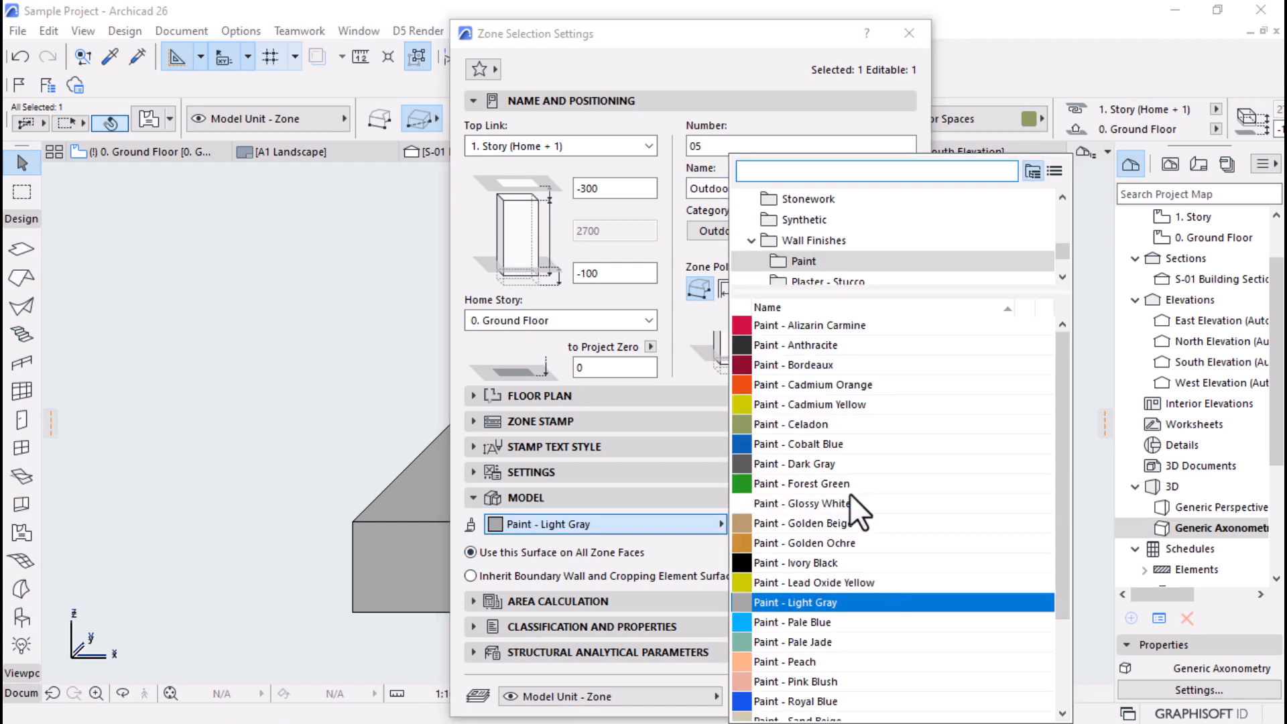
left_click(812, 425)
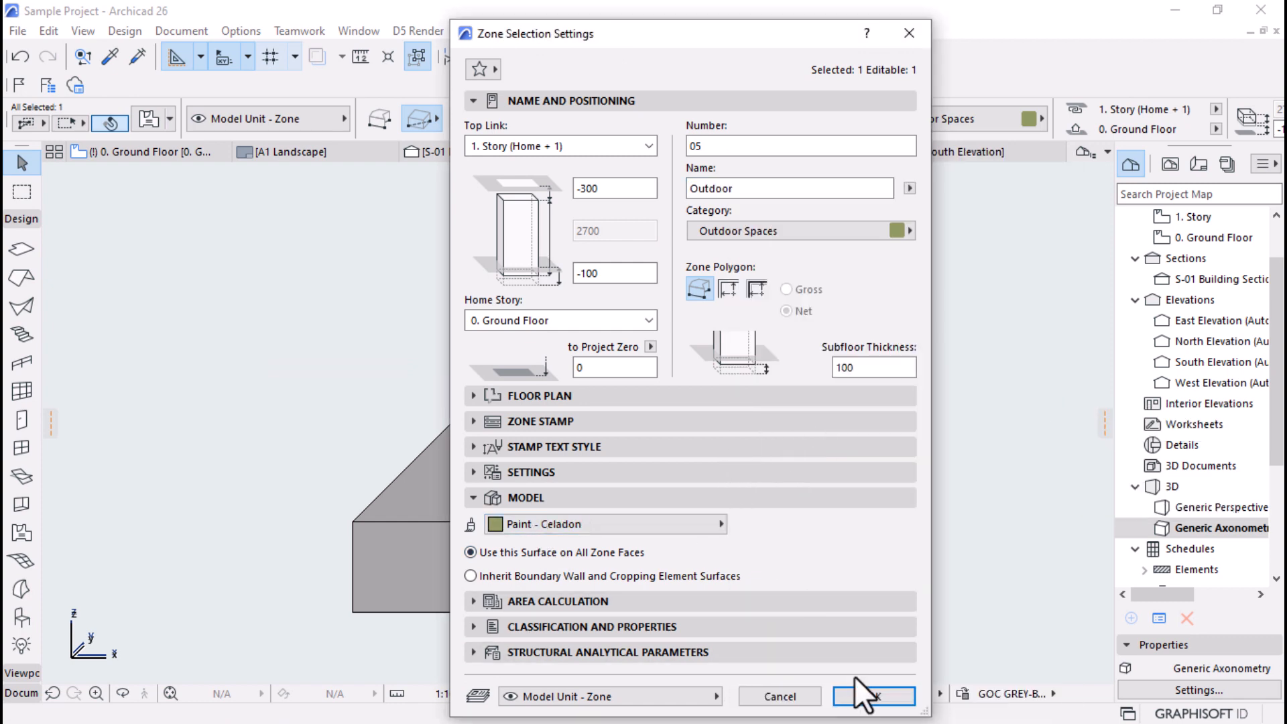
left_click(868, 696)
left_click(861, 588)
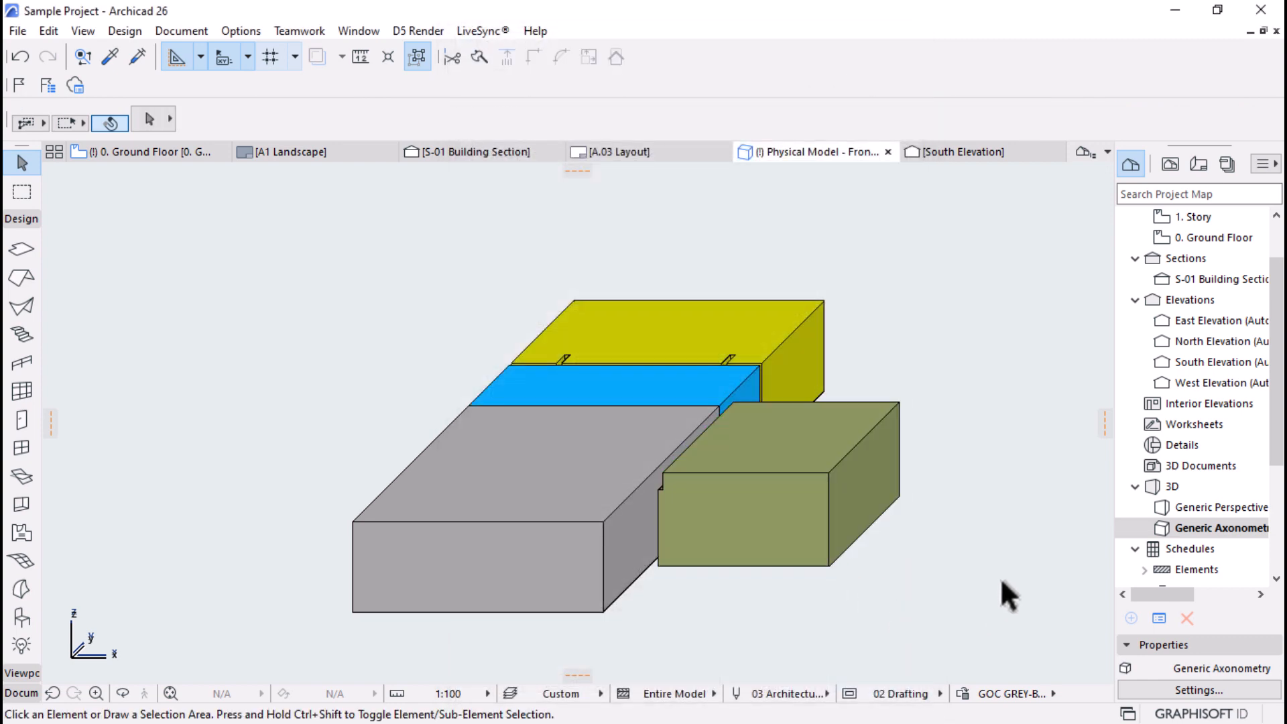
Step: Return to the ground floor plan and examine the zone colours, including the Outdoor zone's fill
left_click(143, 153)
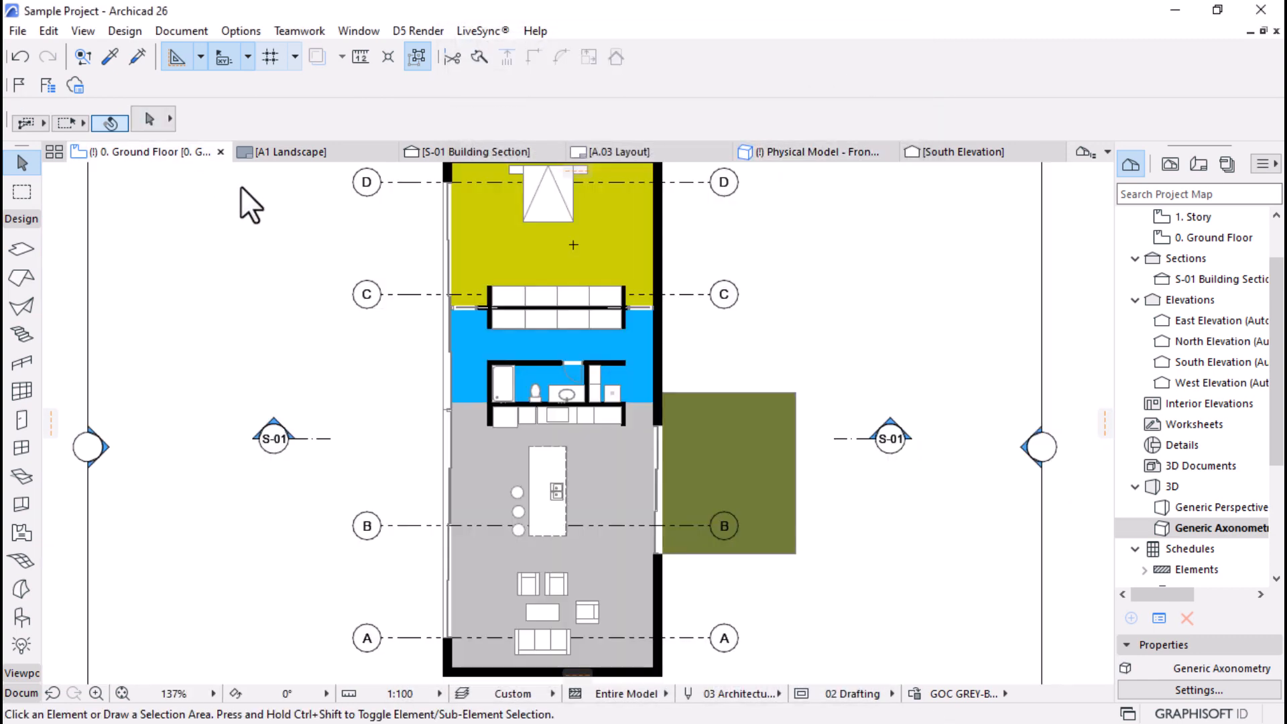
scroll(630, 400, "down", 2)
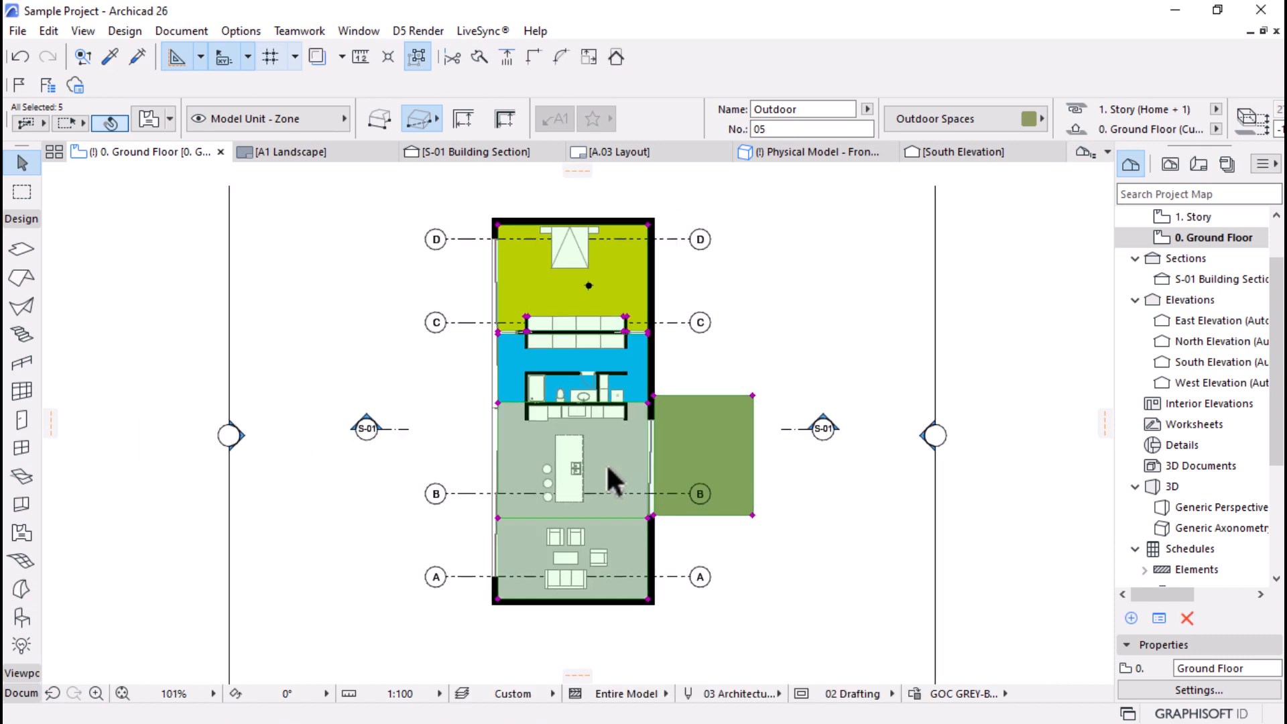
scroll(614, 479, "down", 1)
left_click(850, 451)
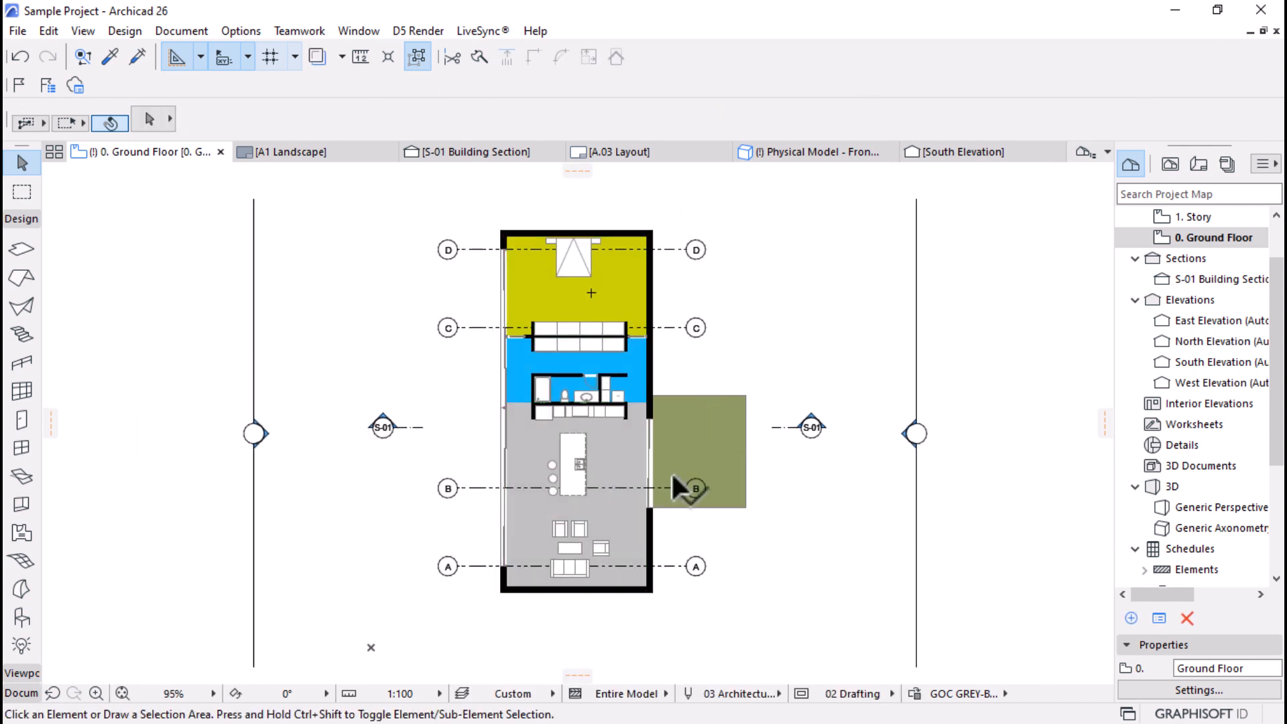
scroll(702, 424, "up", 2)
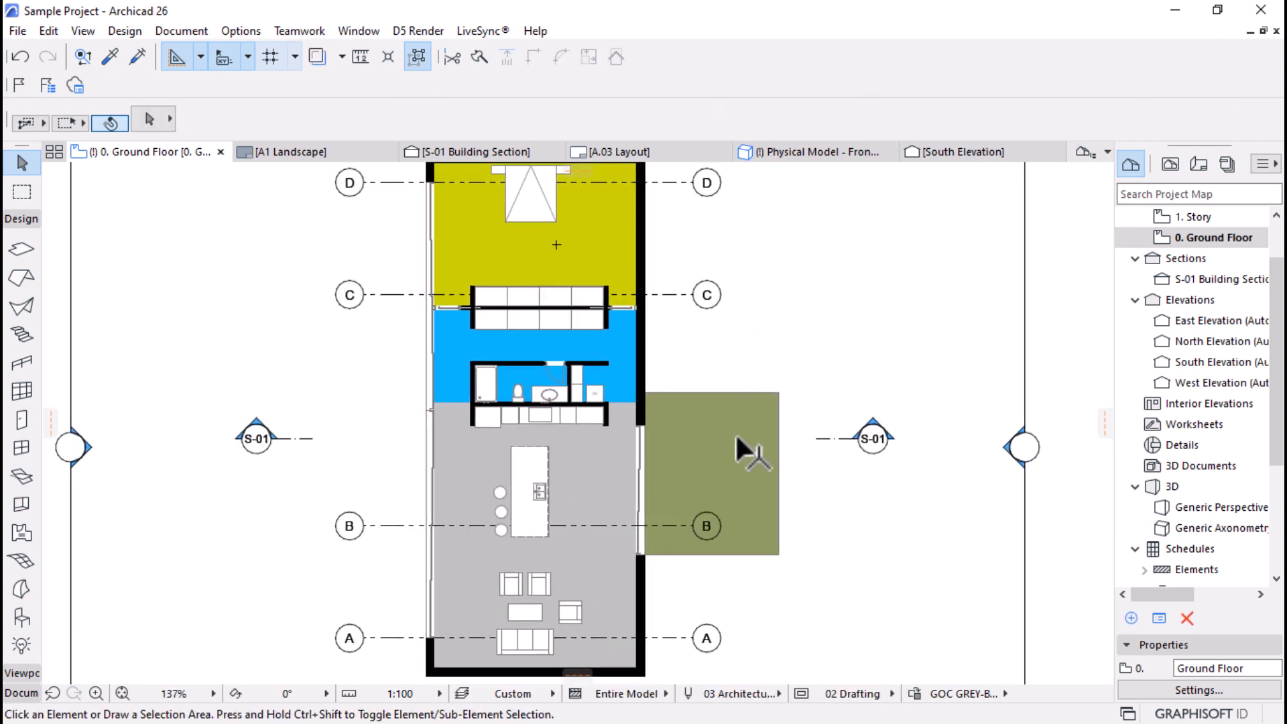
scroll(708, 438, "up", 1)
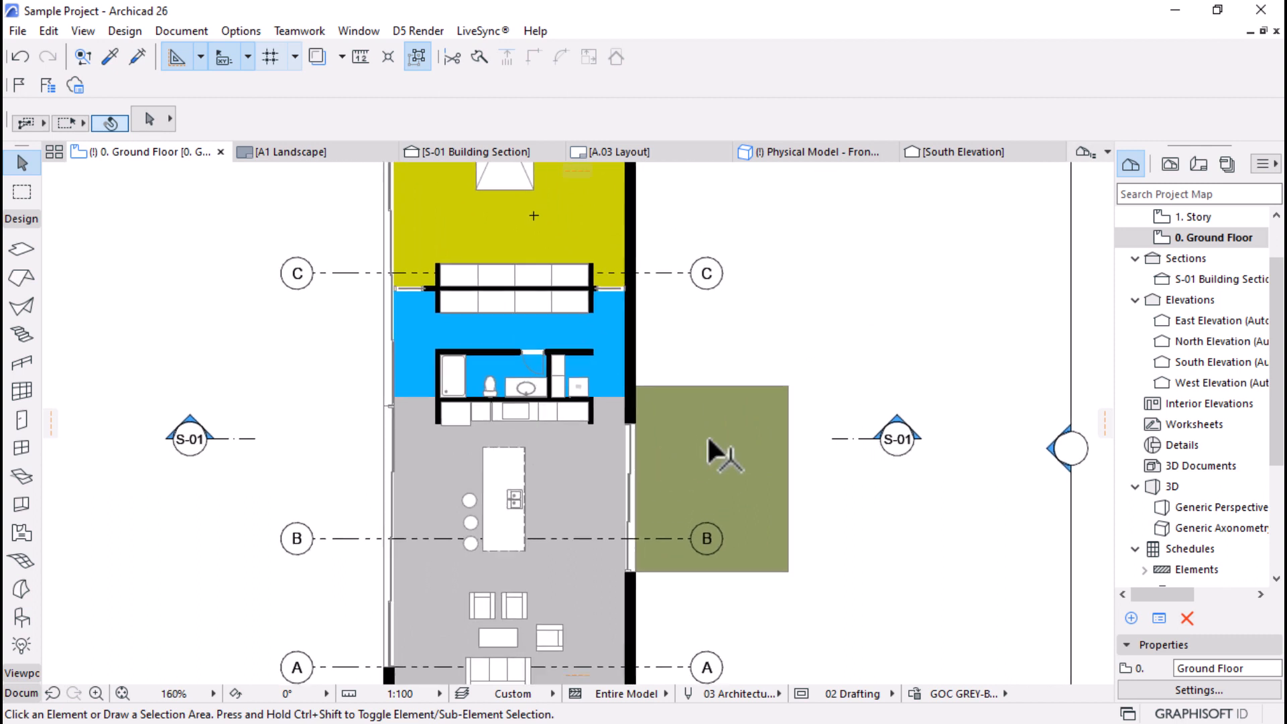
scroll(529, 446, "down", 3)
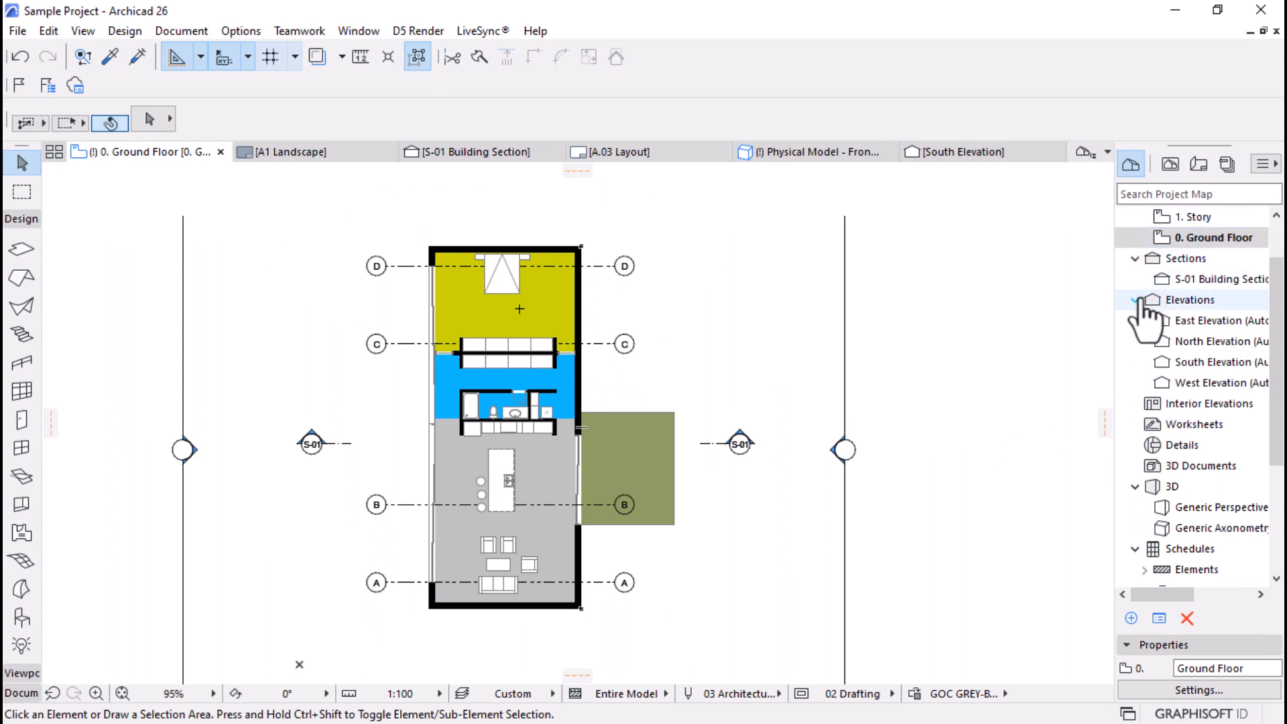
Step: Collapse the Sections, Elevations and 3D branches of the project map and open the scheme settings of the ISS-02 Finishes by Elements schedule
left_click(1134, 258)
left_click(1134, 279)
left_click(1135, 383)
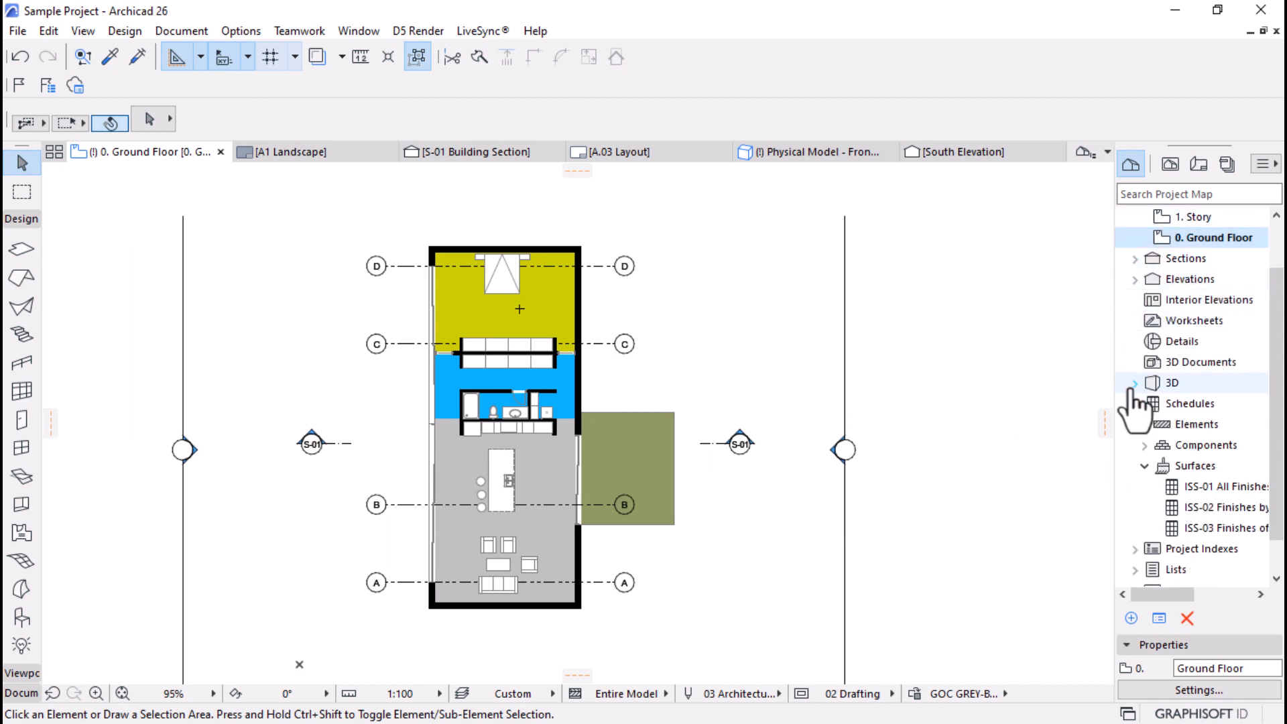
left_click(1135, 404)
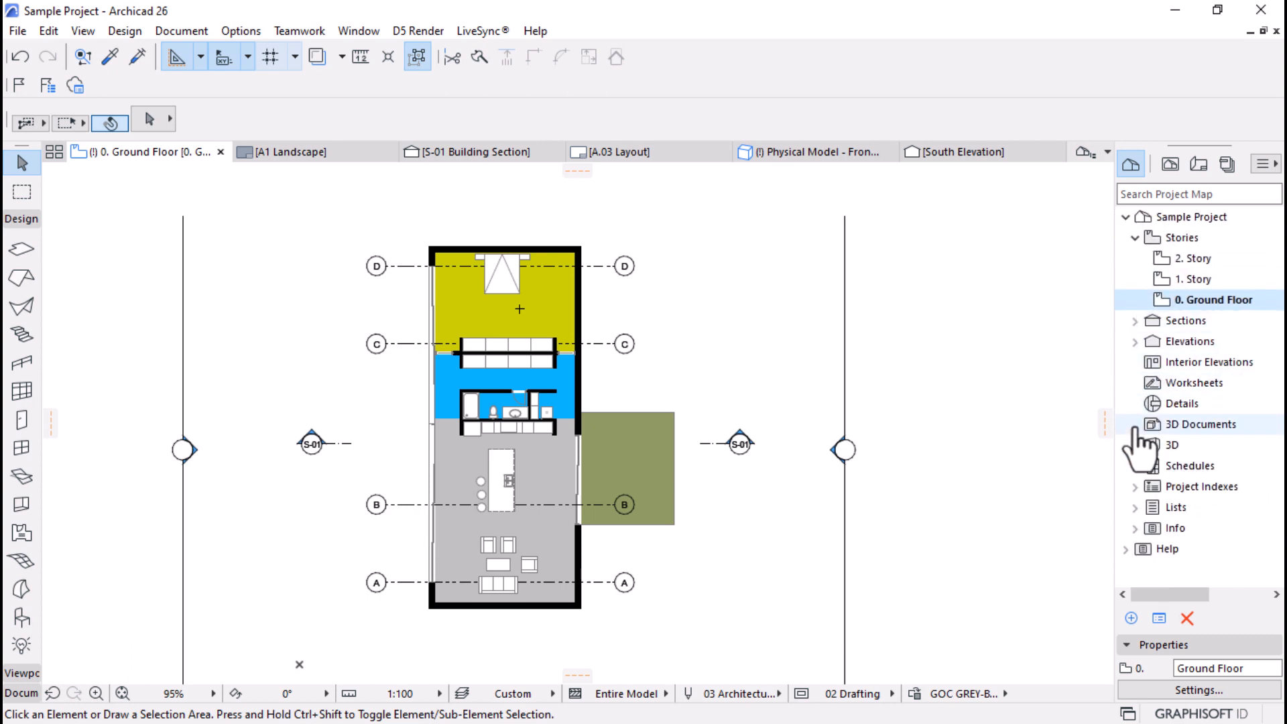
left_click(1134, 465)
scroll(1216, 547, "down", 2)
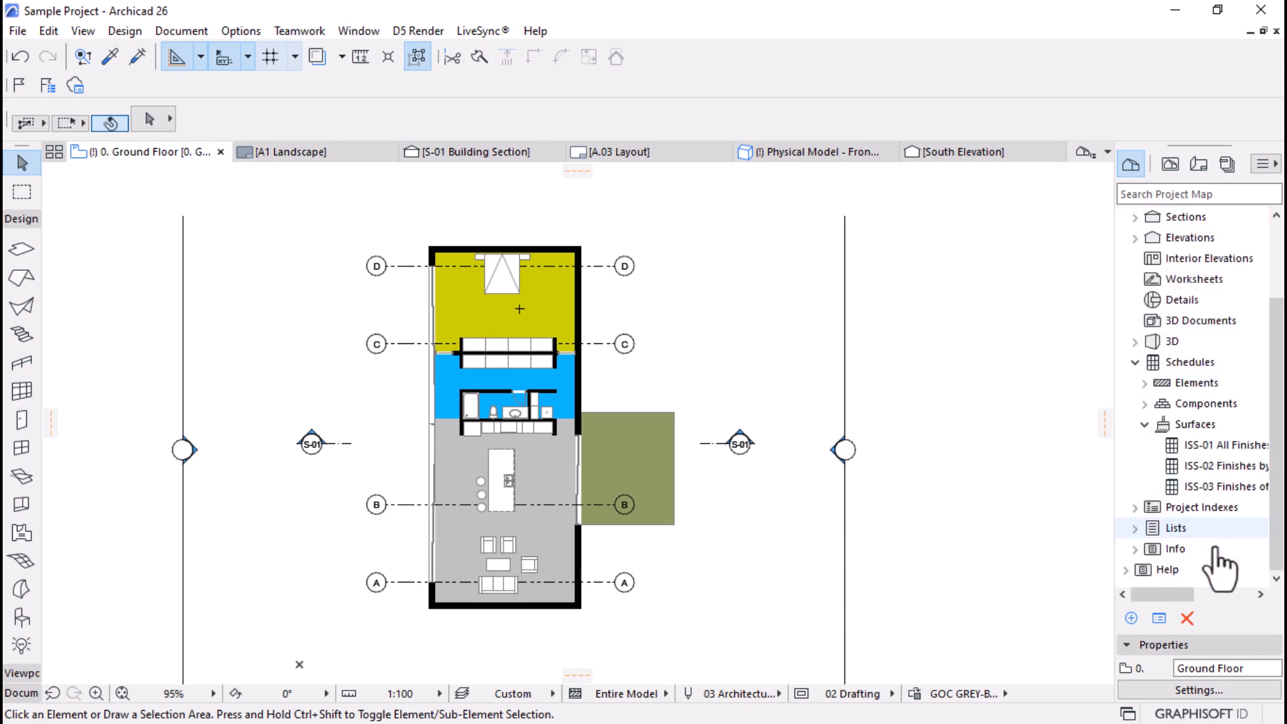
right_click(1220, 467)
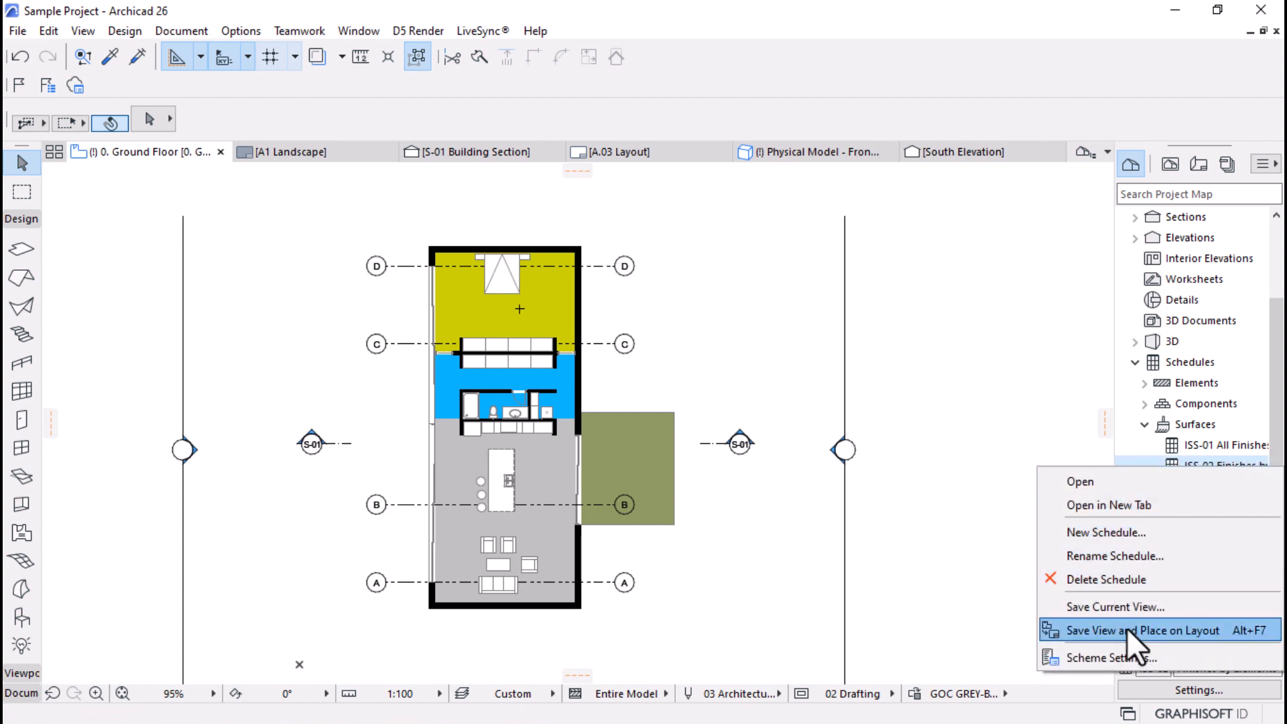
left_click(1099, 660)
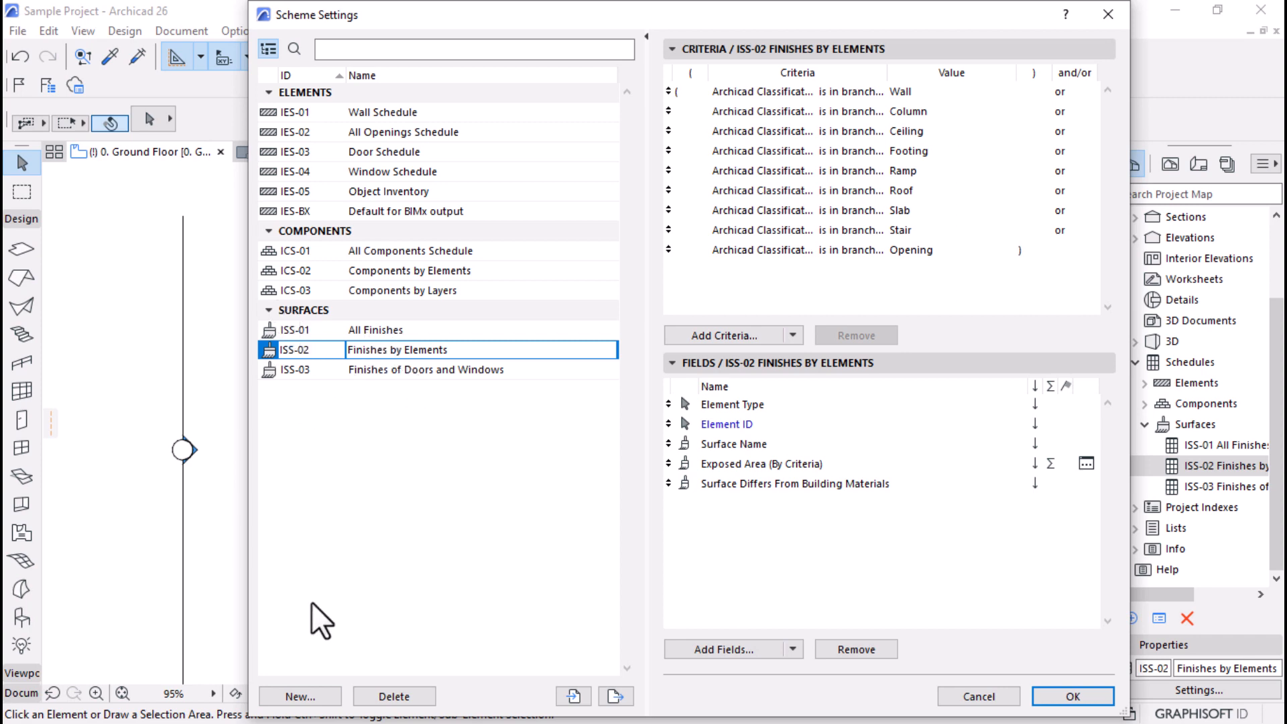
Step: Create a new Surfaces schedule scheme with the ID RL and the name ROOM LEGEND
left_click(299, 696)
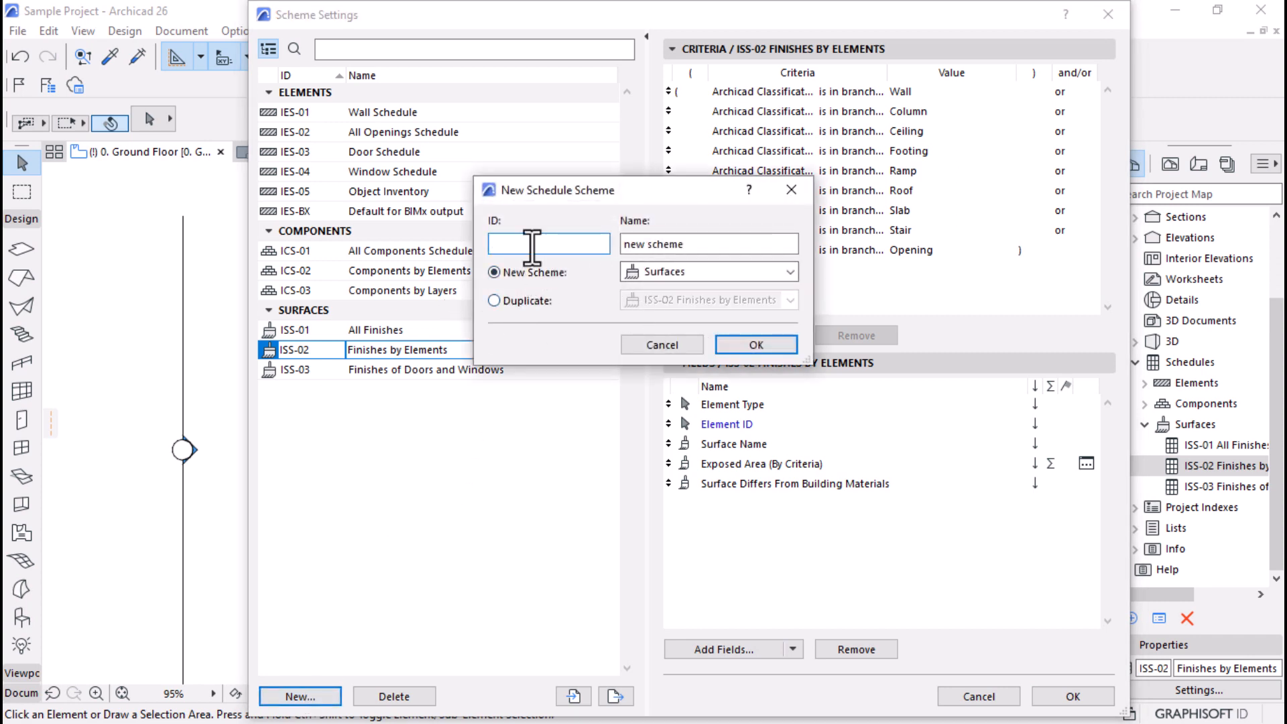
type("RN")
key("BackSpace")
type("M")
key("BackSpace")
key("BackSpace")
type("RL")
key("Tab")
key("shift+Tab")
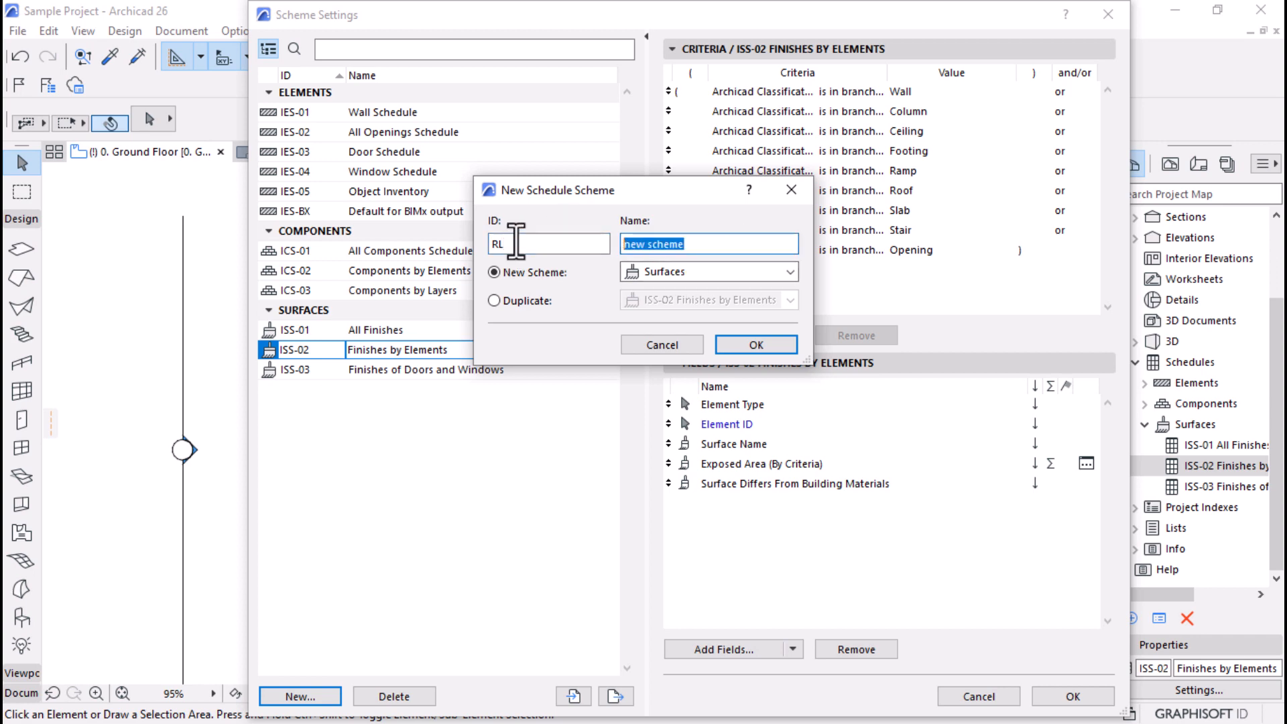
type("Roo")
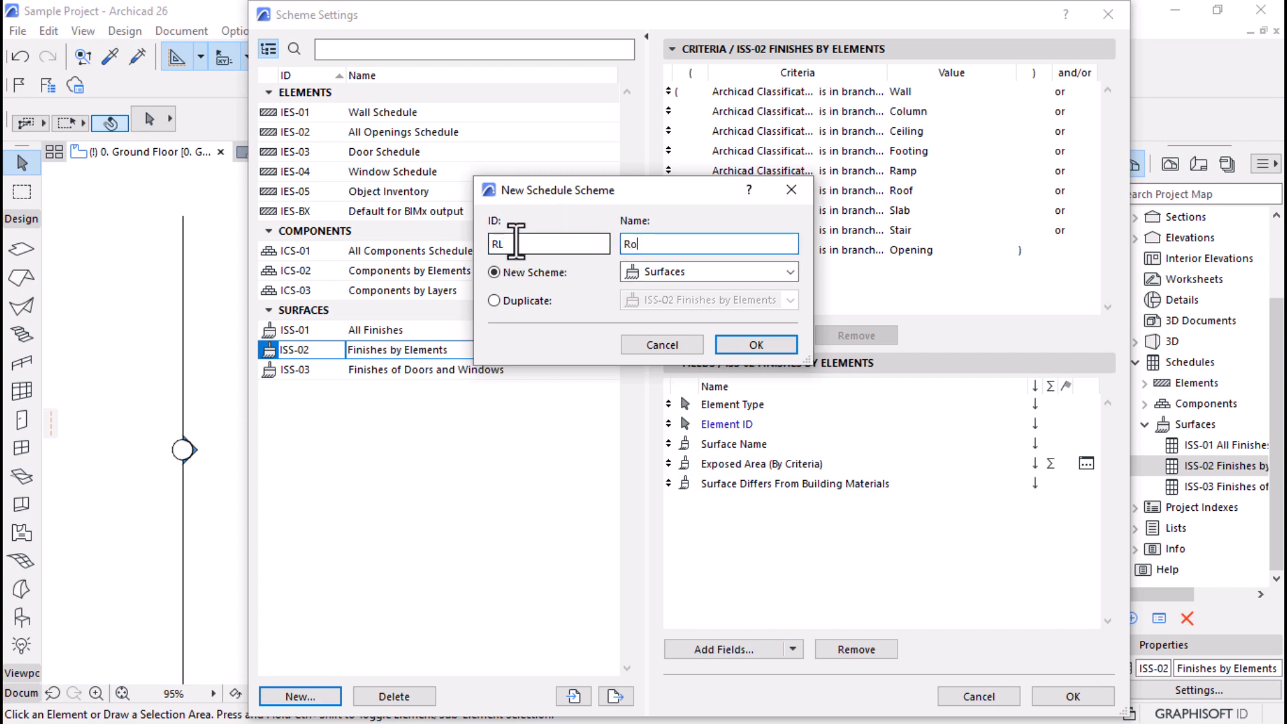
key("BackSpace")
key("BackSpace")
key("BackSpace")
type("ROOM LEGEND")
left_click(747, 345)
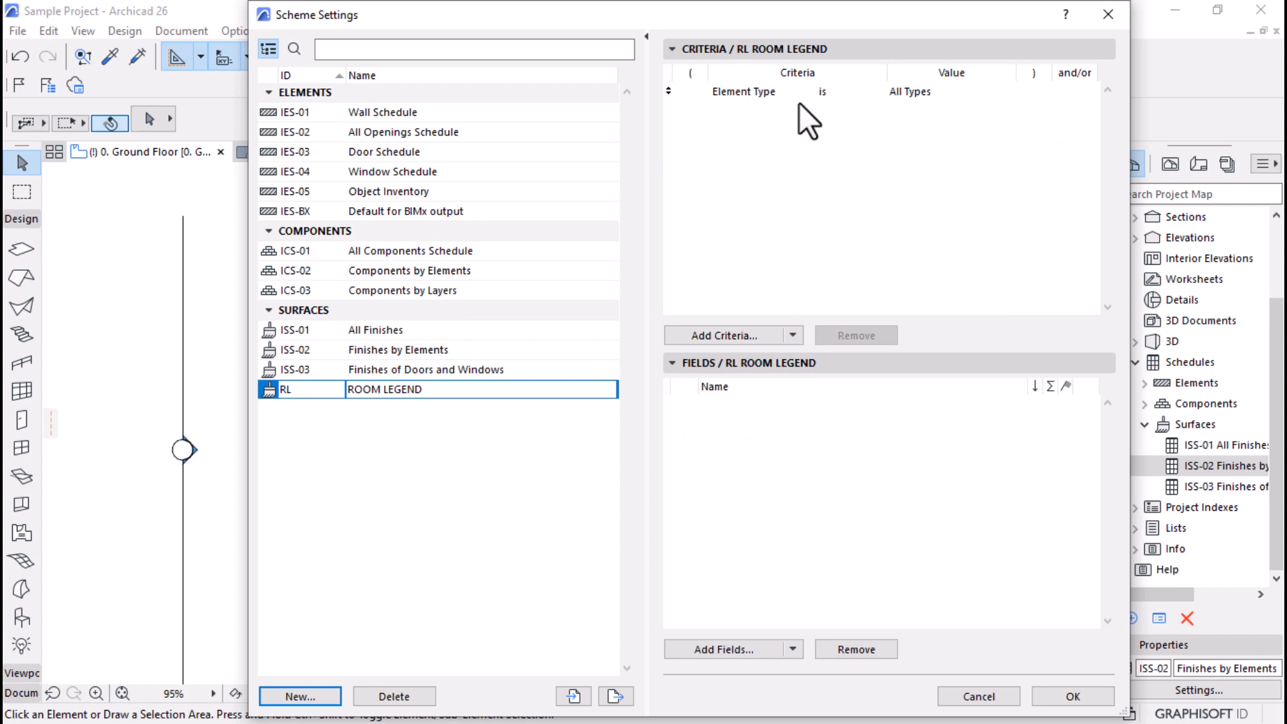
Step: Set the Element Type criterion of the ROOM LEGEND scheme to Zone
left_click(895, 95)
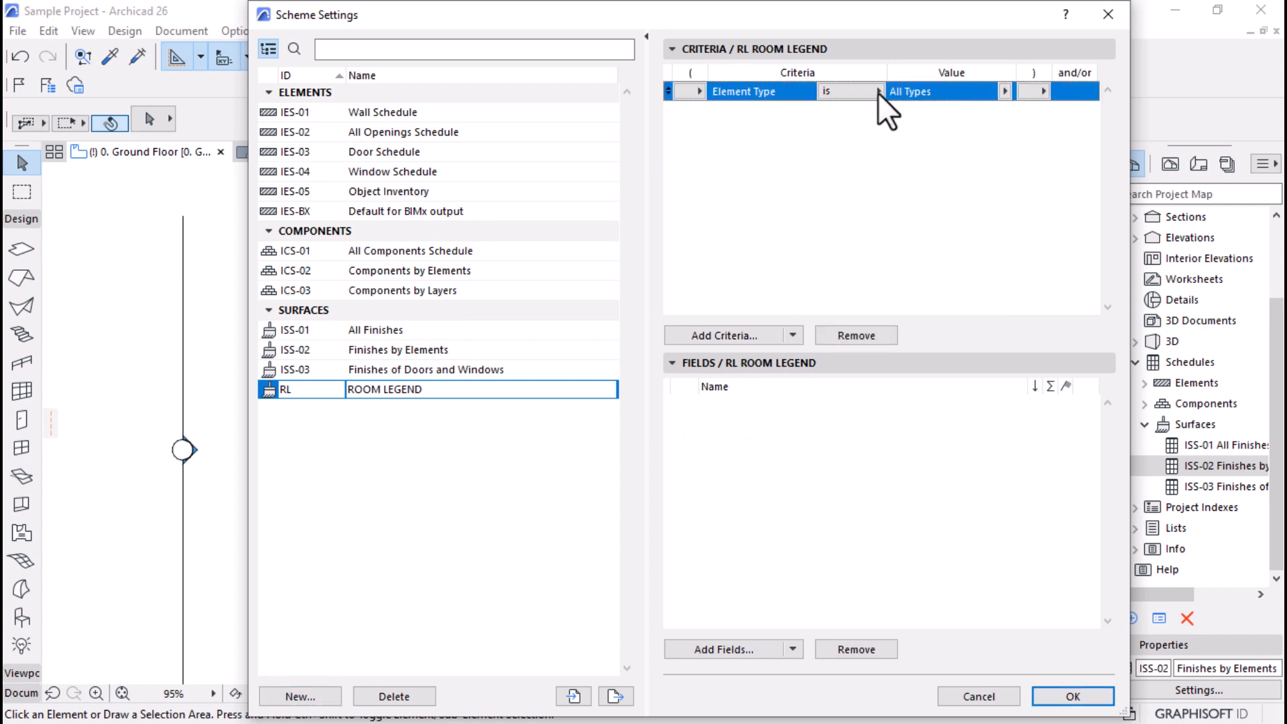
left_click(998, 94)
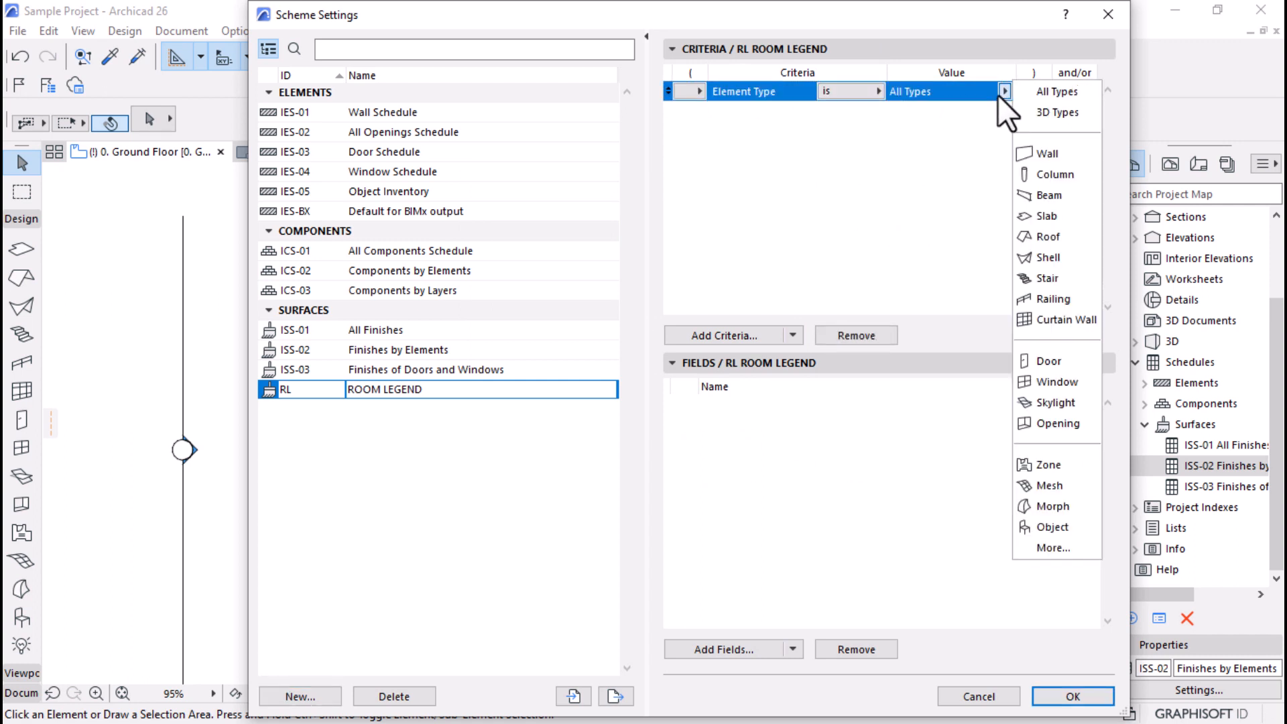
left_click(1030, 464)
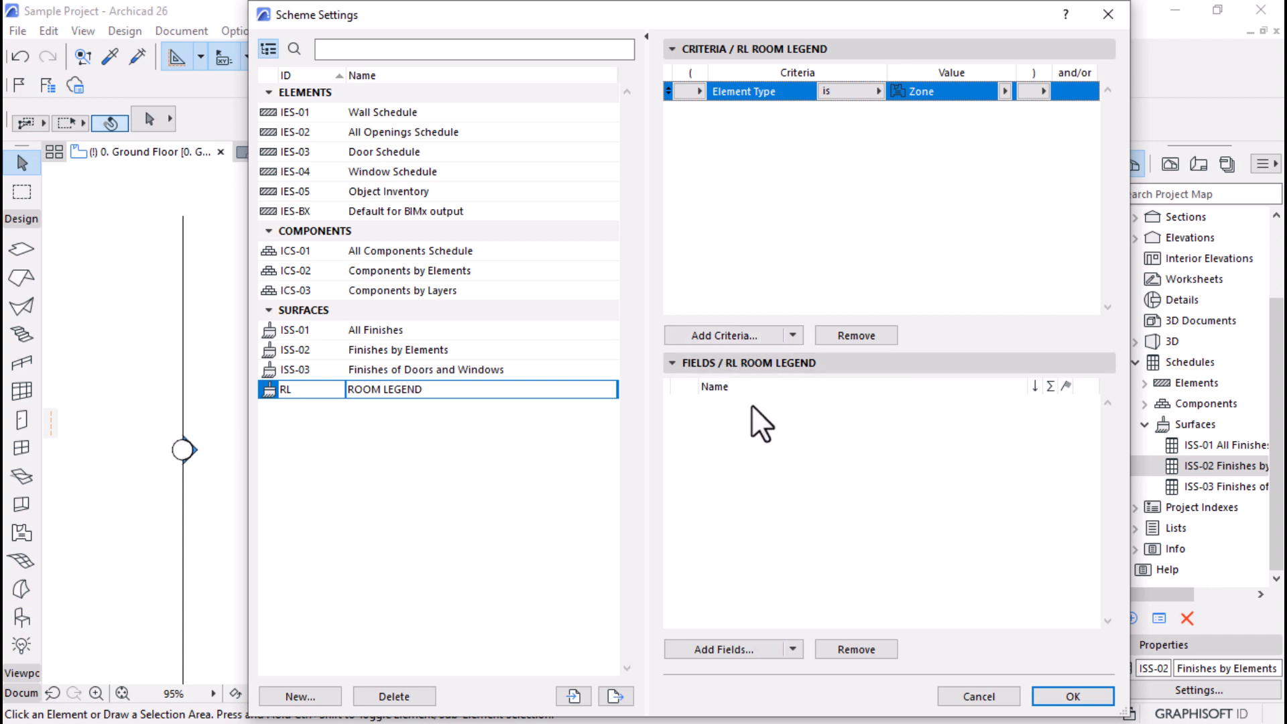
Step: Add the Surface Color (R,G,B) field to the ROOM LEGEND scheme
left_click(721, 642)
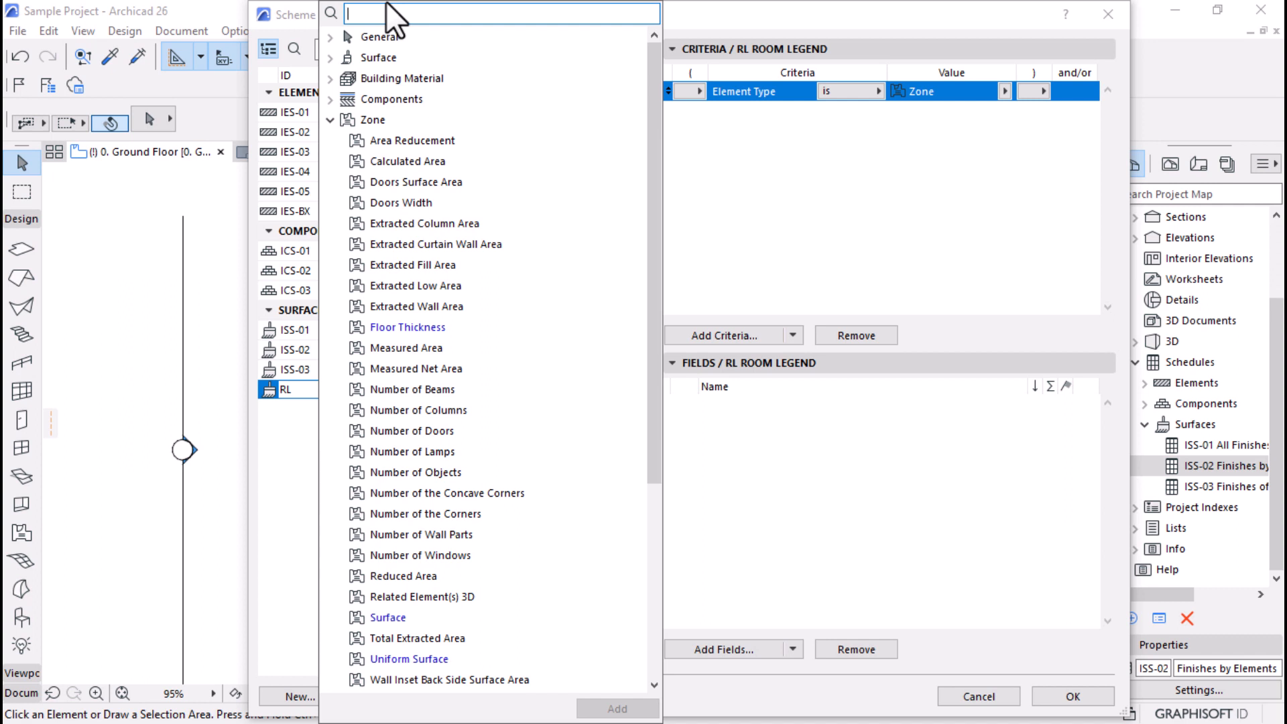
left_click(329, 58)
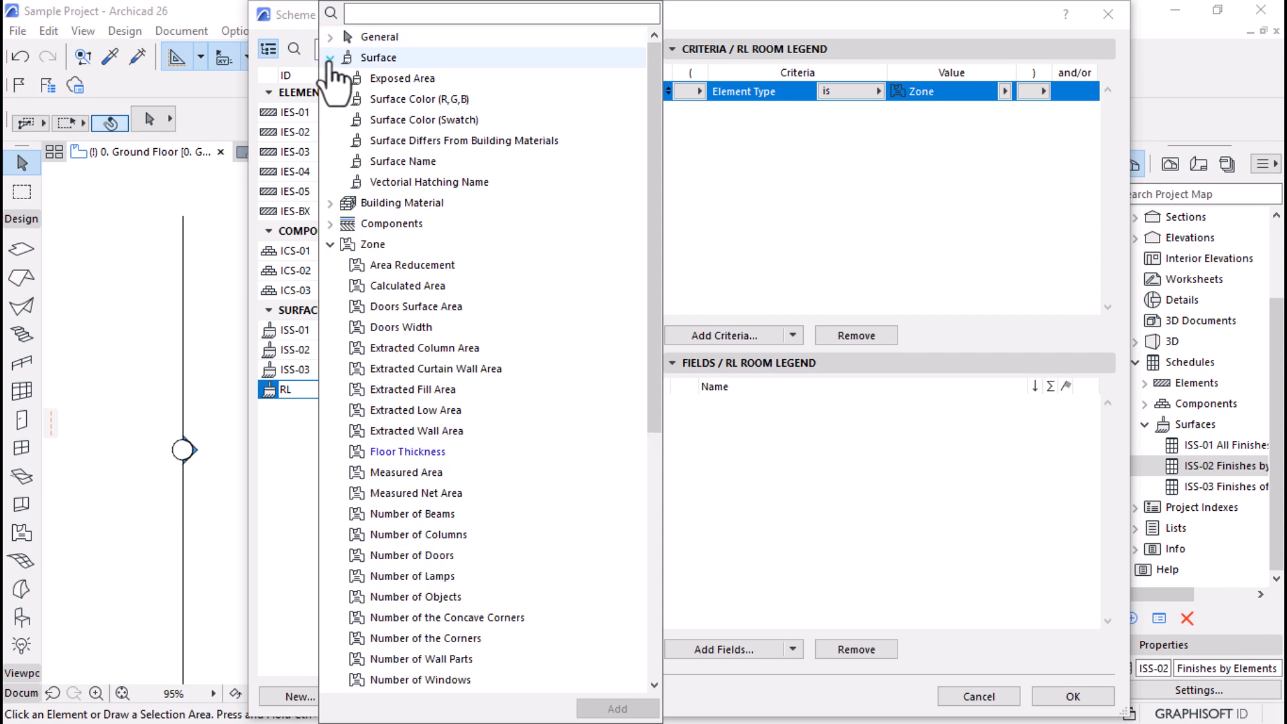
left_click(422, 100)
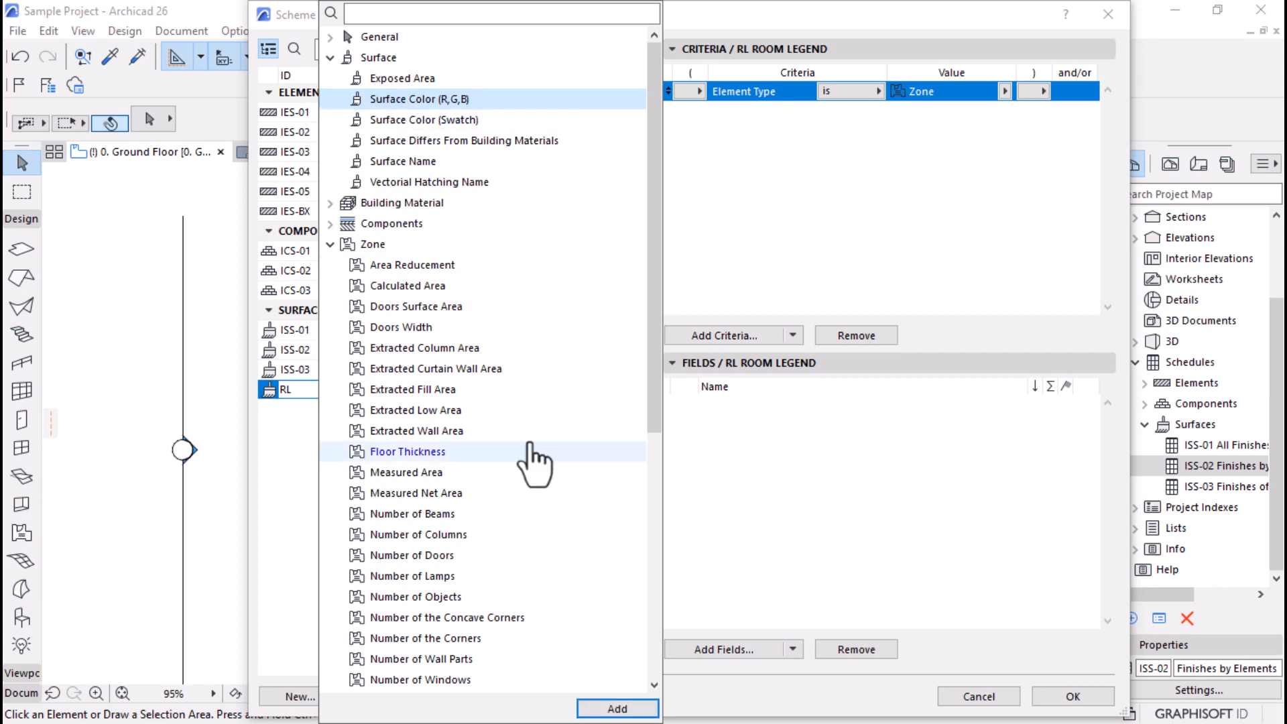
left_click(612, 709)
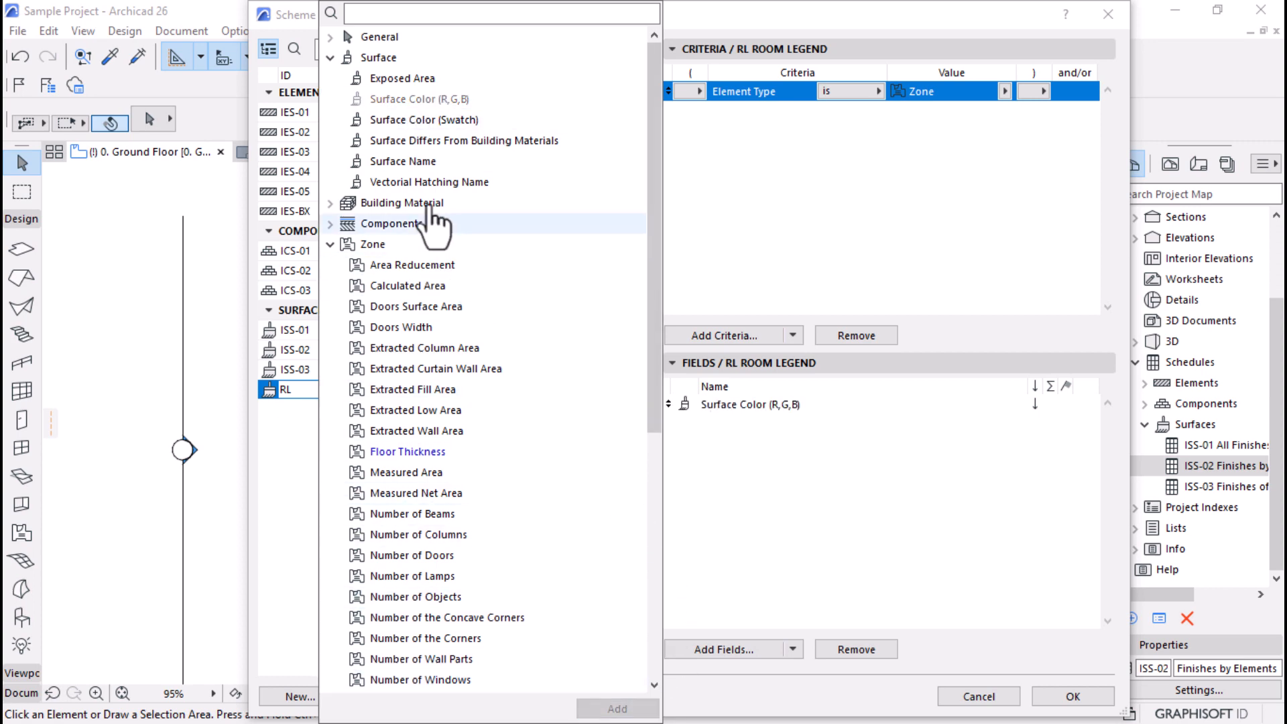
left_click(330, 59)
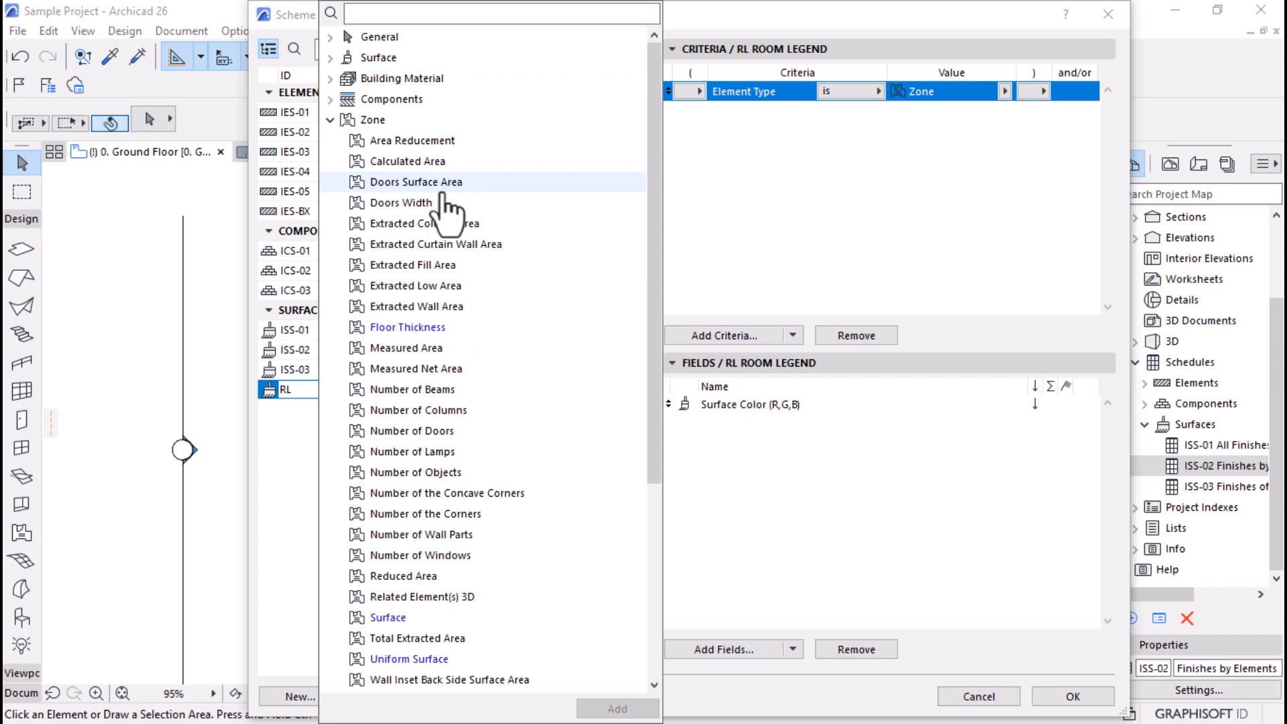
Step: Add the Zone Category and Calculated Area fields to the ROOM LEGEND scheme and accept the scheme settings
scroll(429, 201, "down", 5)
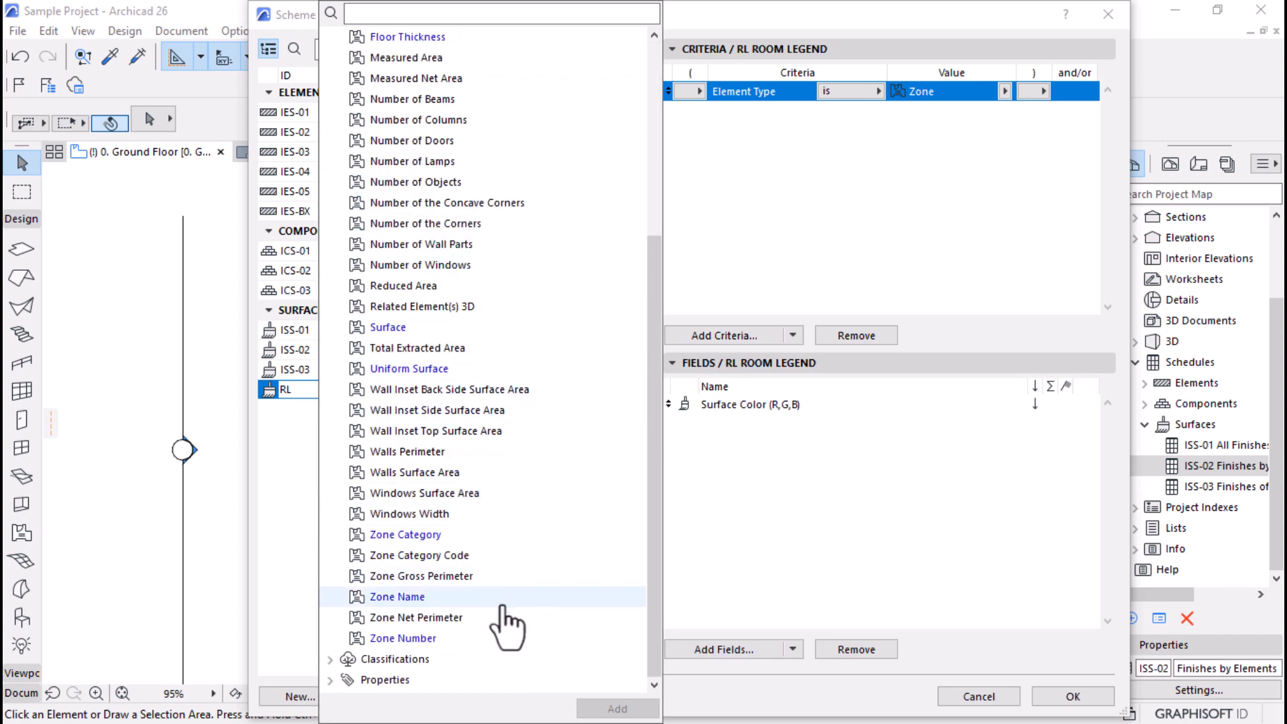
left_click(402, 558)
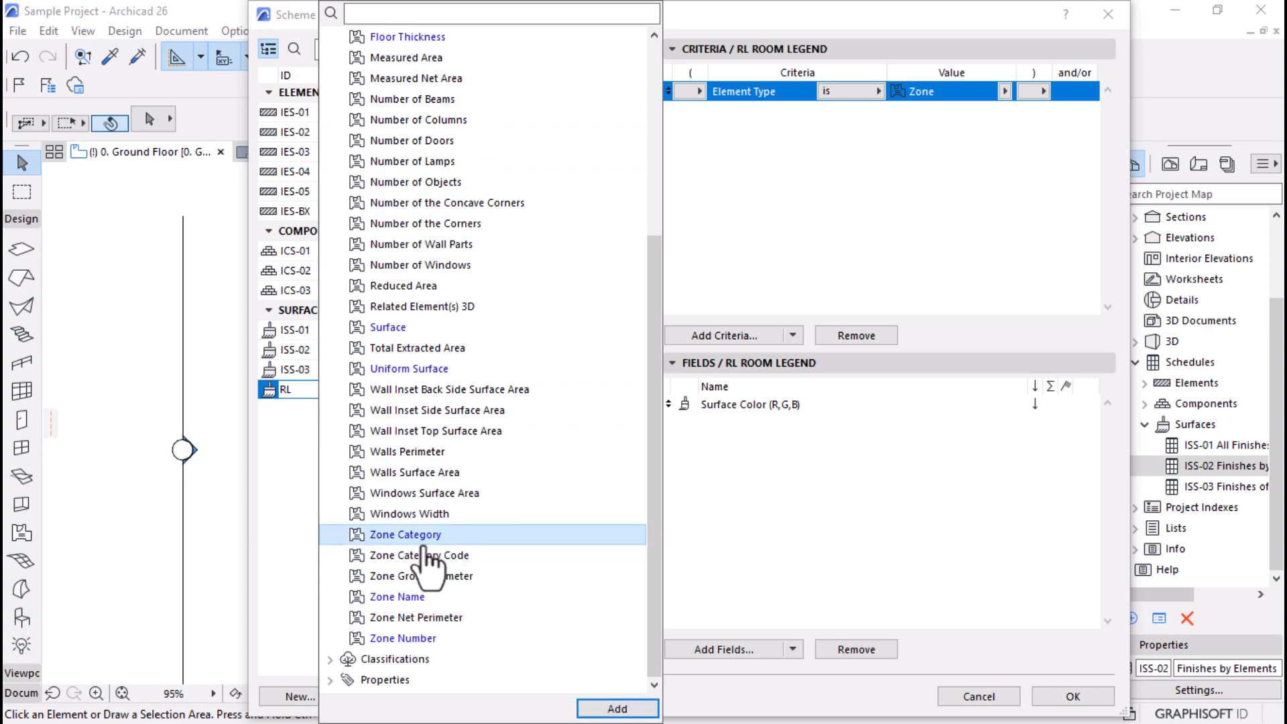
left_click(600, 709)
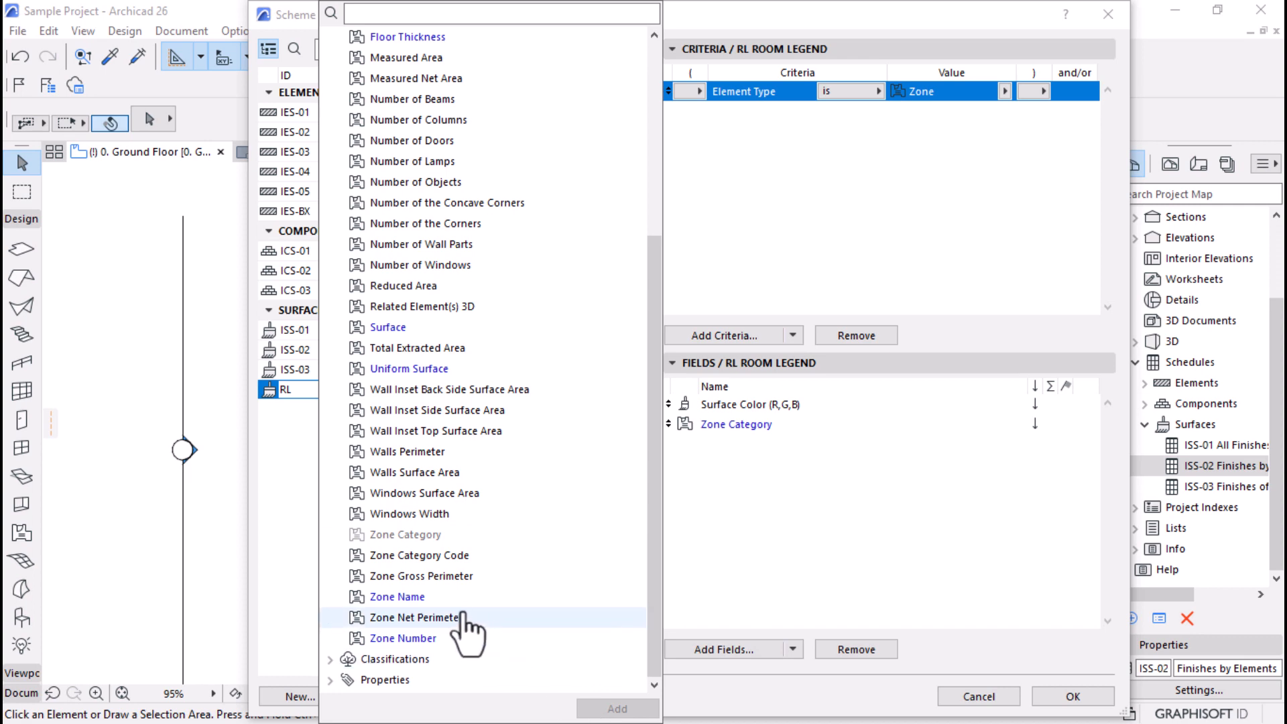
scroll(416, 350, "up", 5)
left_click(402, 162)
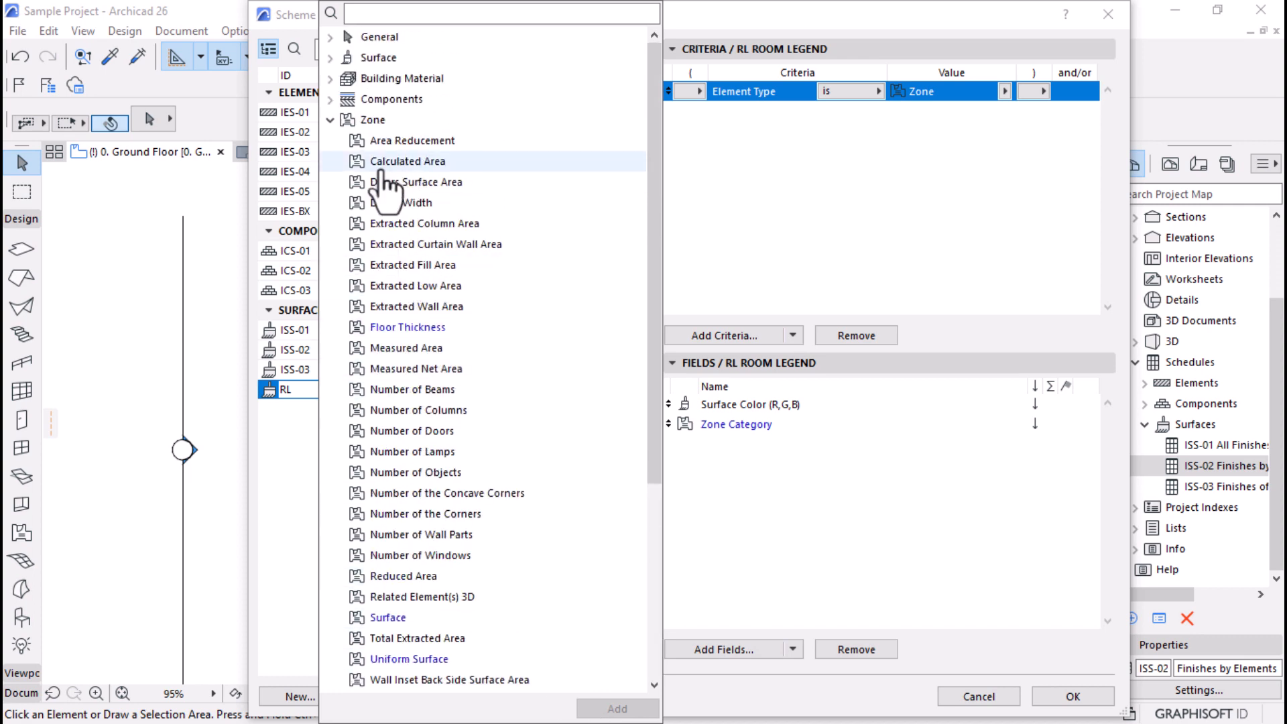
left_click(600, 709)
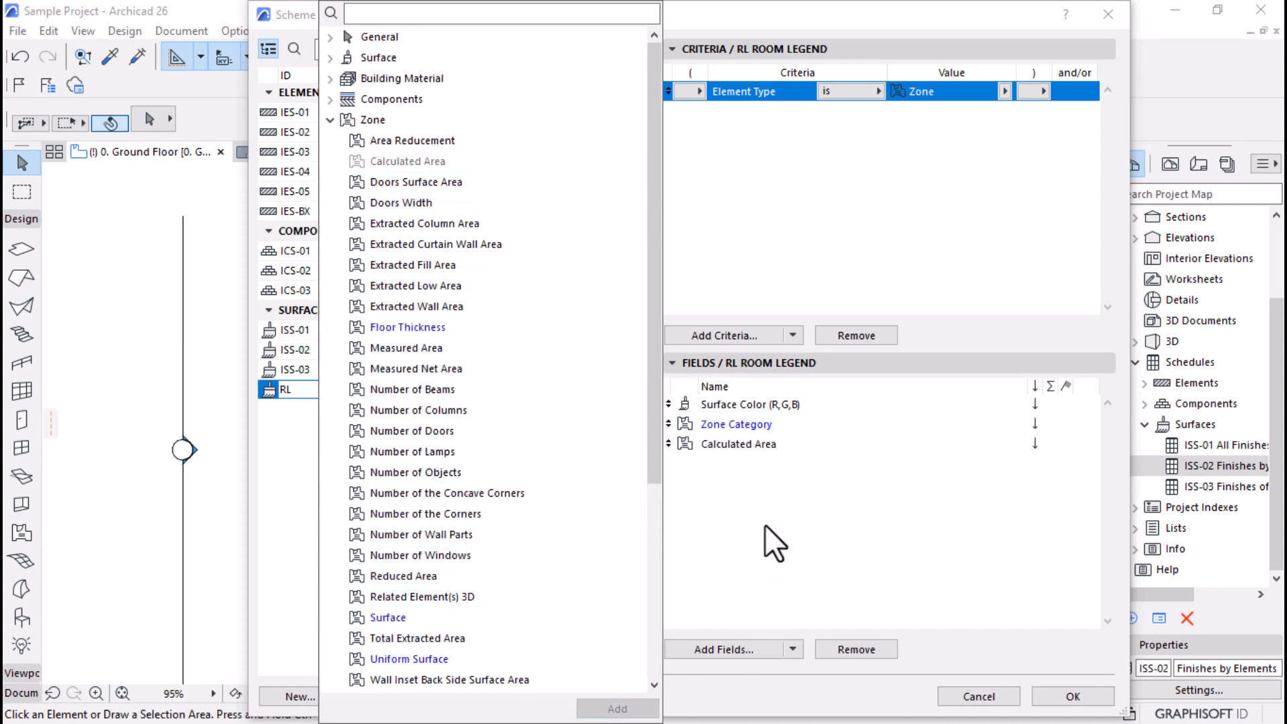
left_click(770, 523)
left_click(1063, 697)
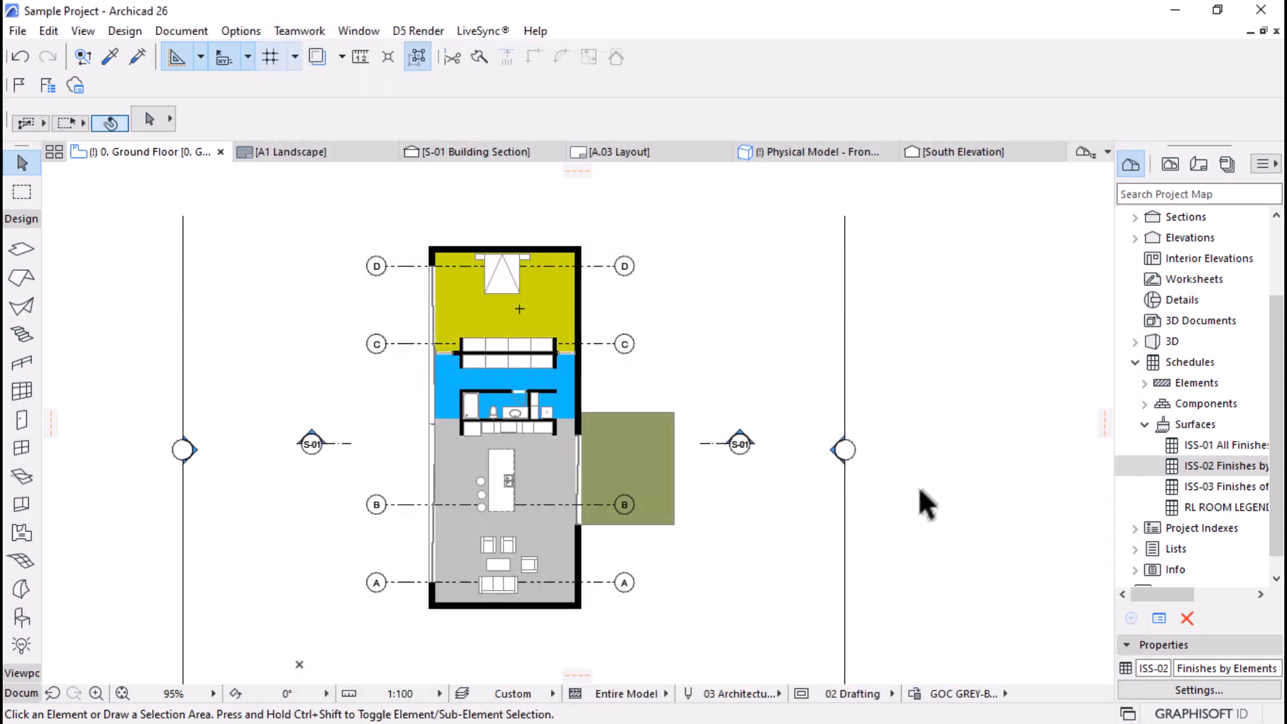
Step: Open the RL ROOM LEGEND schedule and fit the Zone Category and Calculated Area columns to their text
left_click(1225, 509)
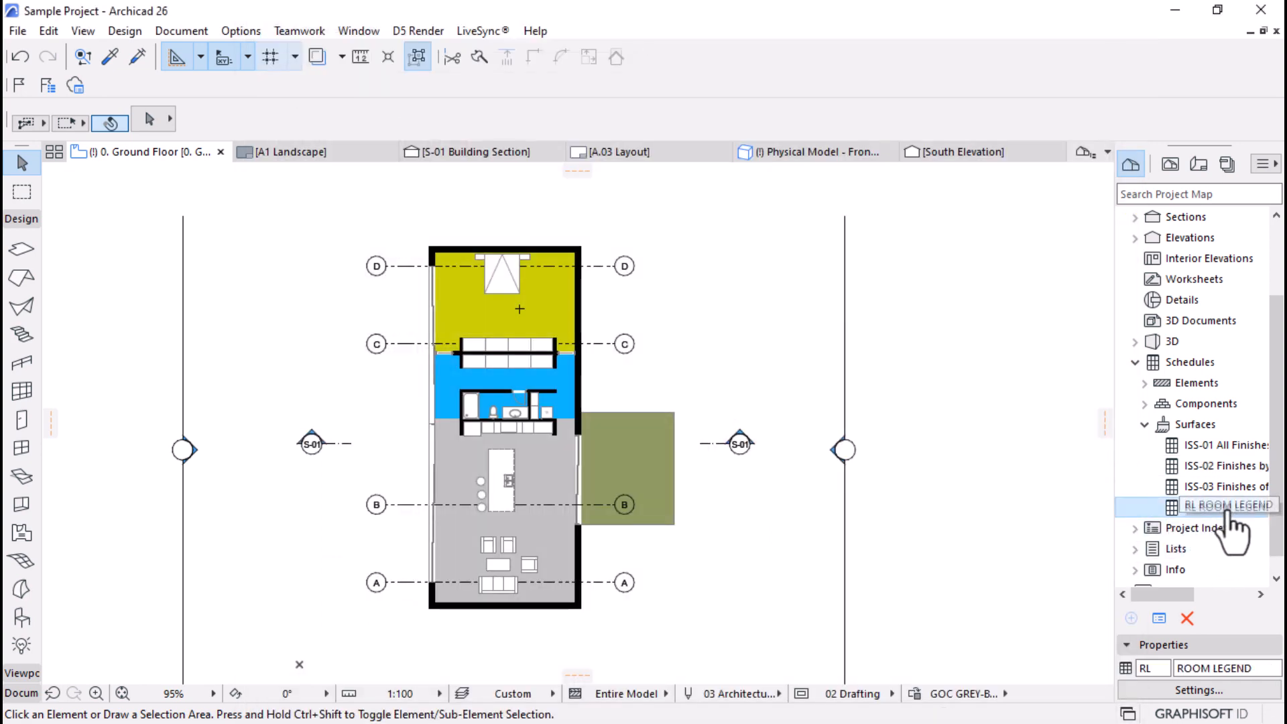
double_click(1227, 511)
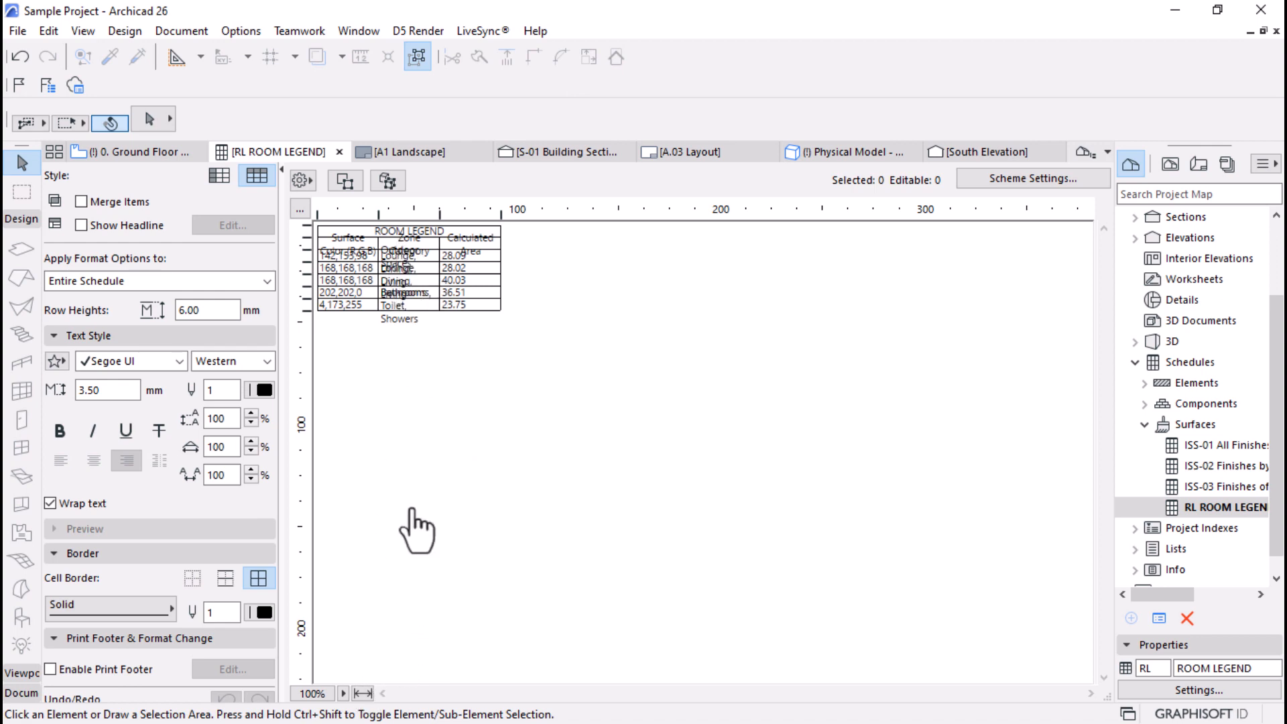
double_click(440, 213)
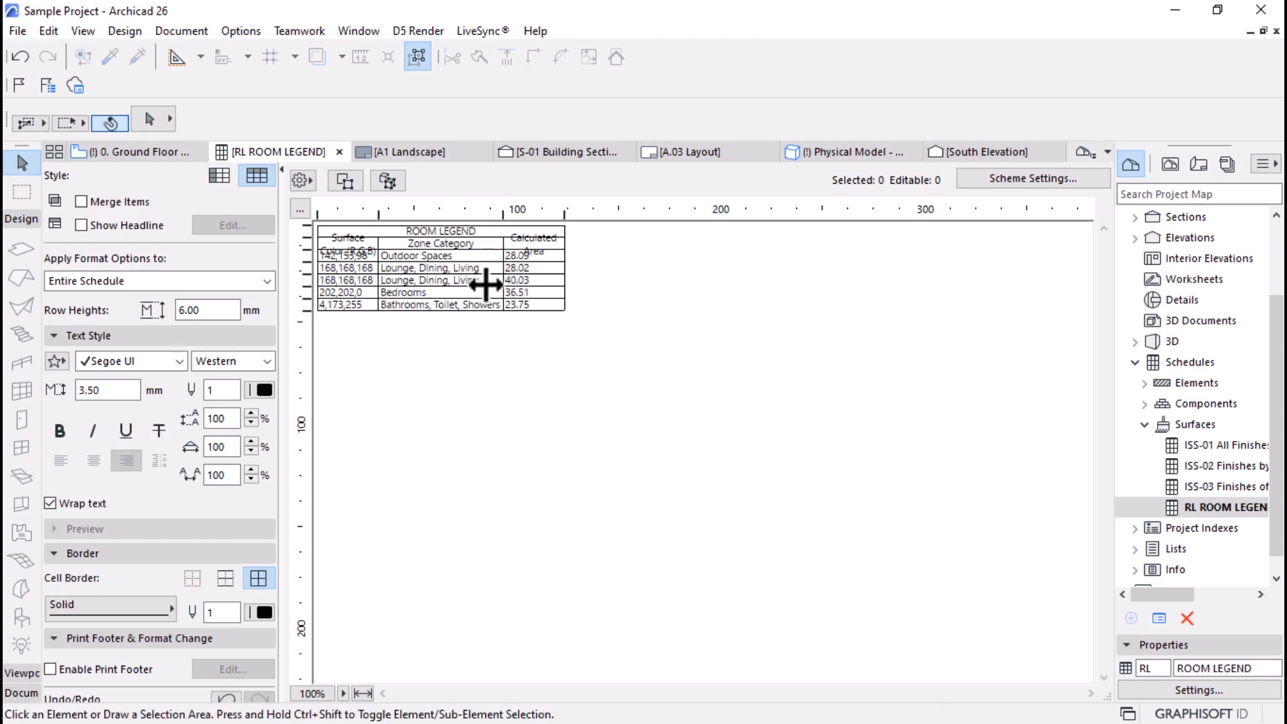
double_click(566, 213)
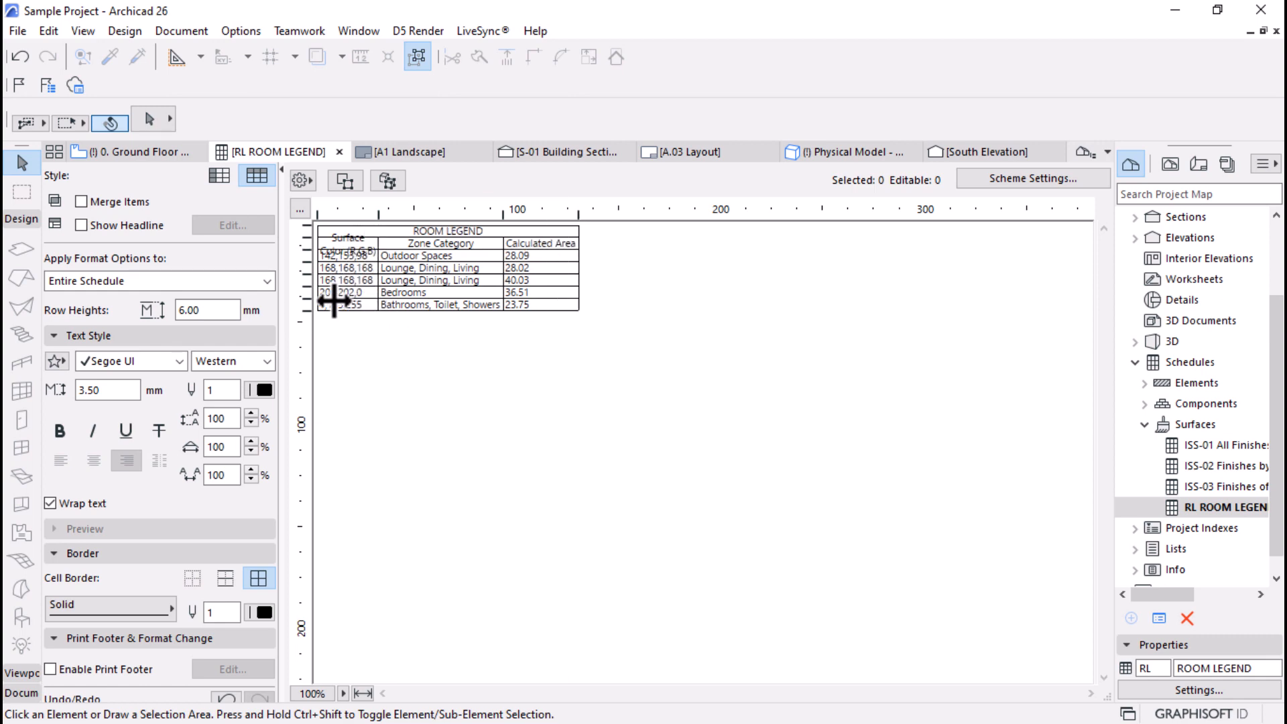
Step: Replace the Surface Color (R,G,B) field of the ROOM LEGEND scheme with Surface Color (Swatch), placed first in the field order
left_click(335, 269)
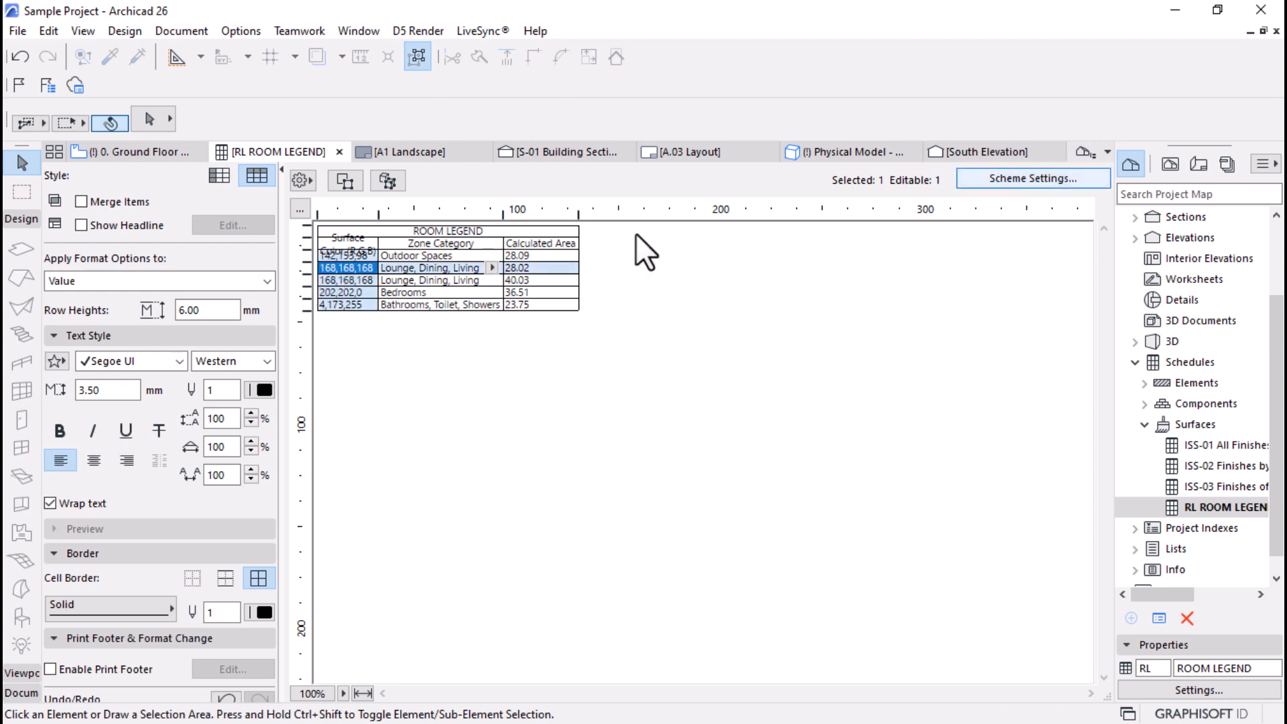
left_click(992, 177)
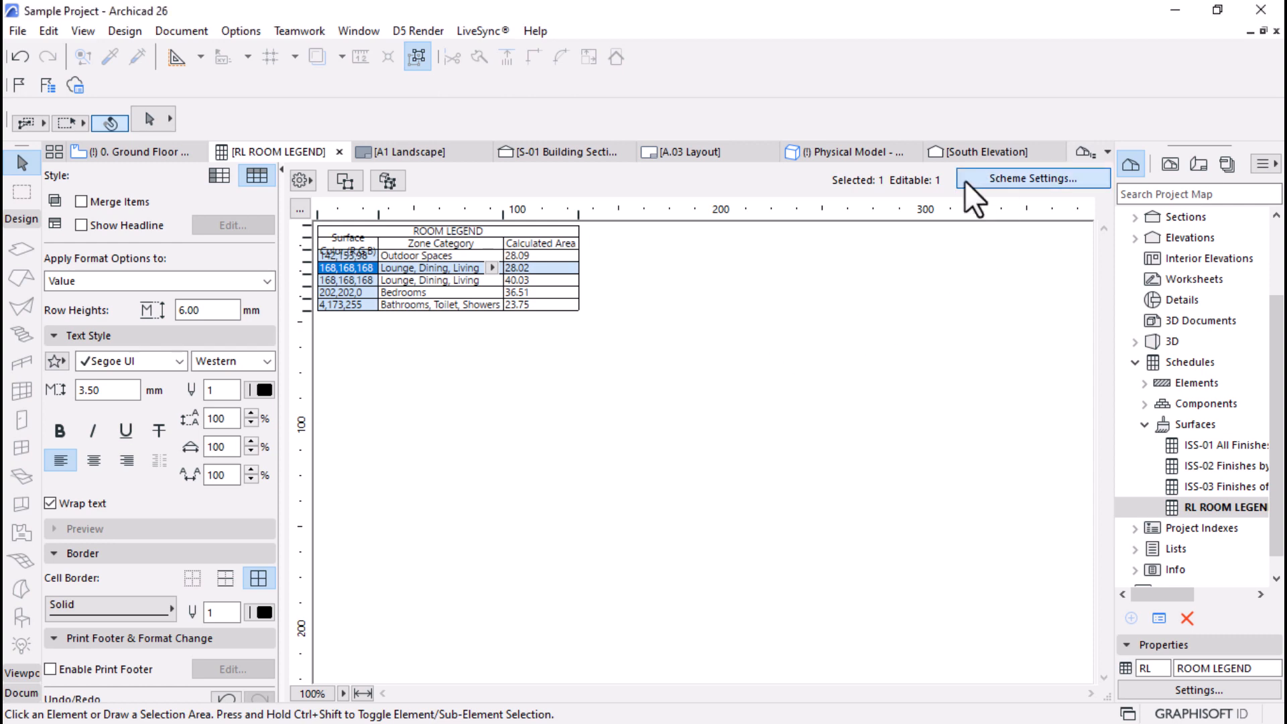
left_click(719, 403)
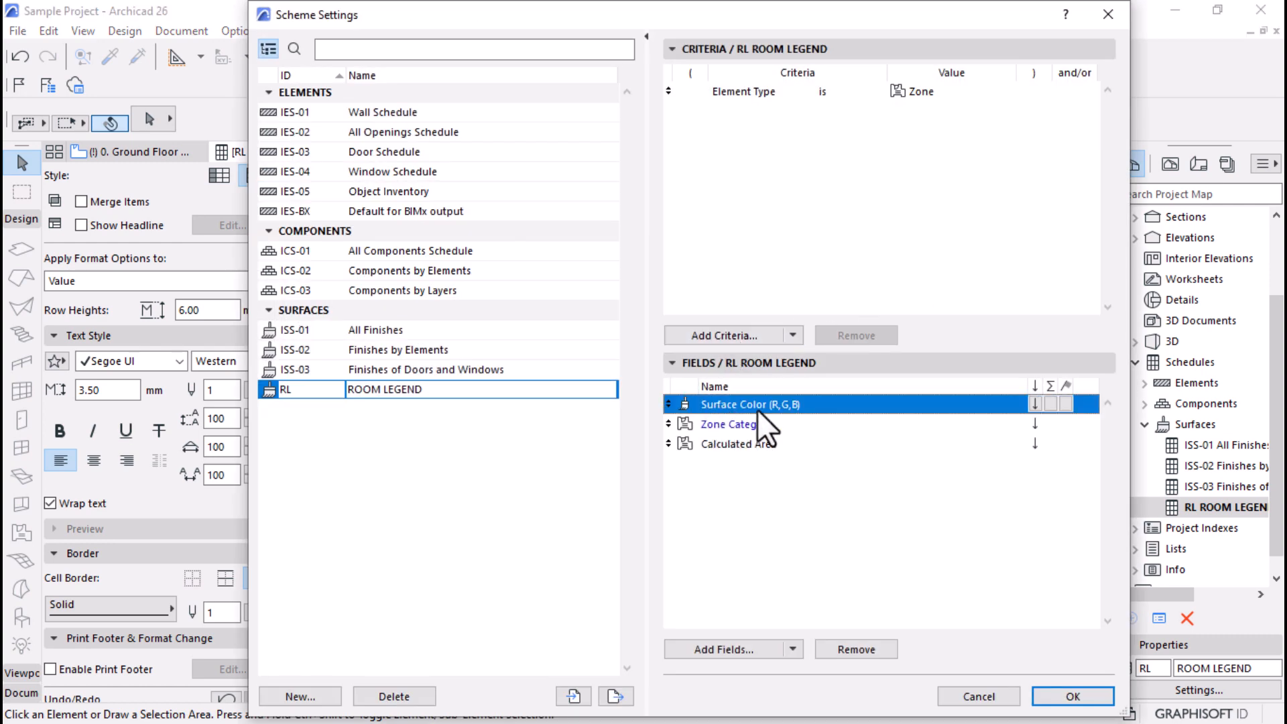
left_click(838, 650)
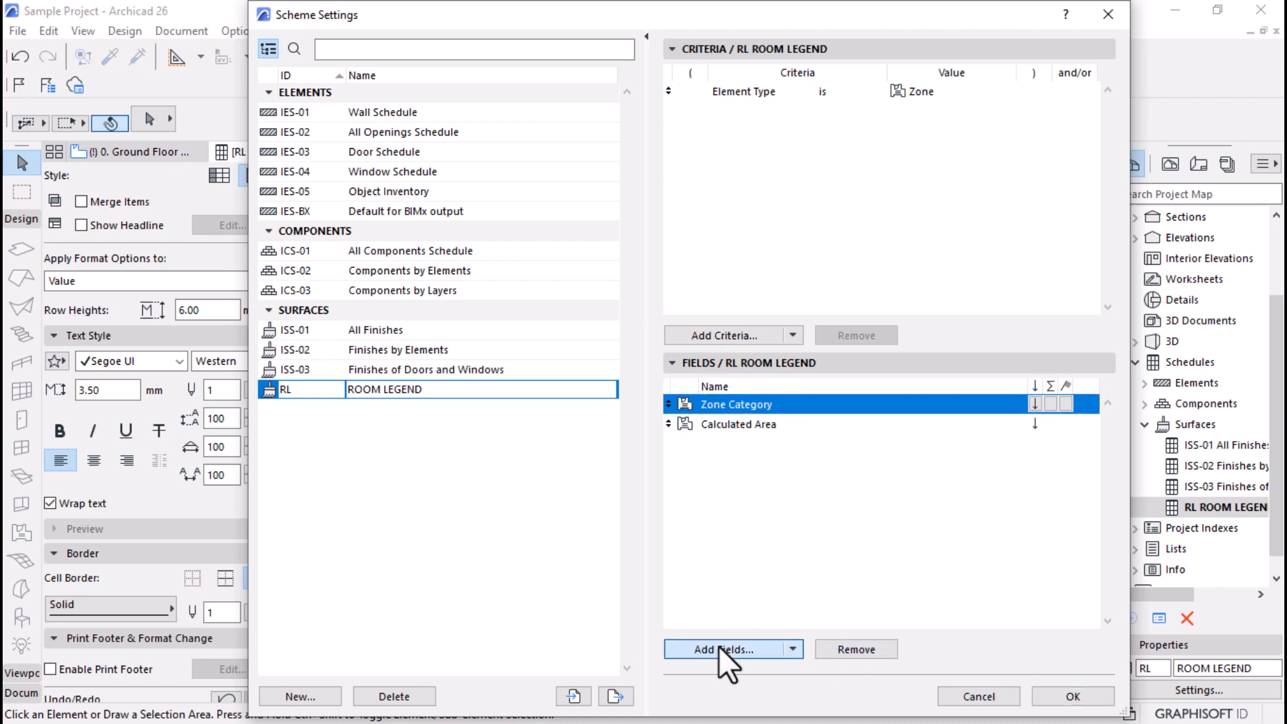
left_click(775, 649)
left_click(332, 58)
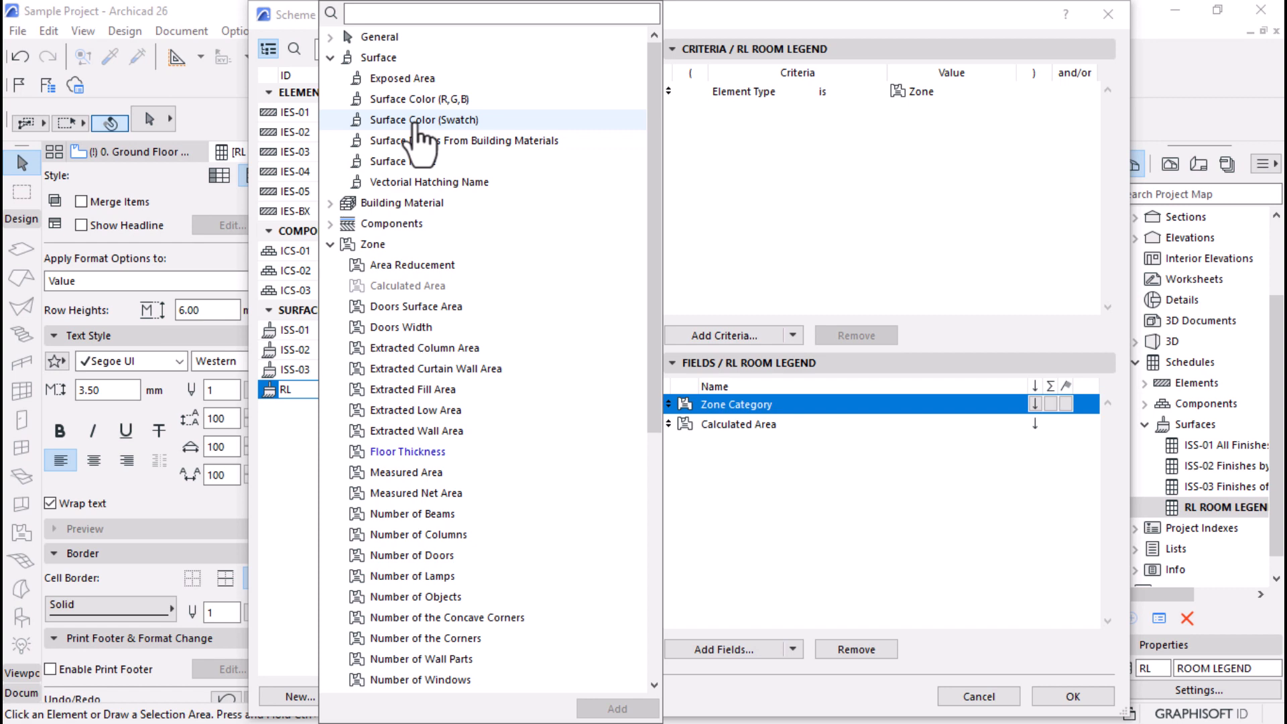
left_click(418, 124)
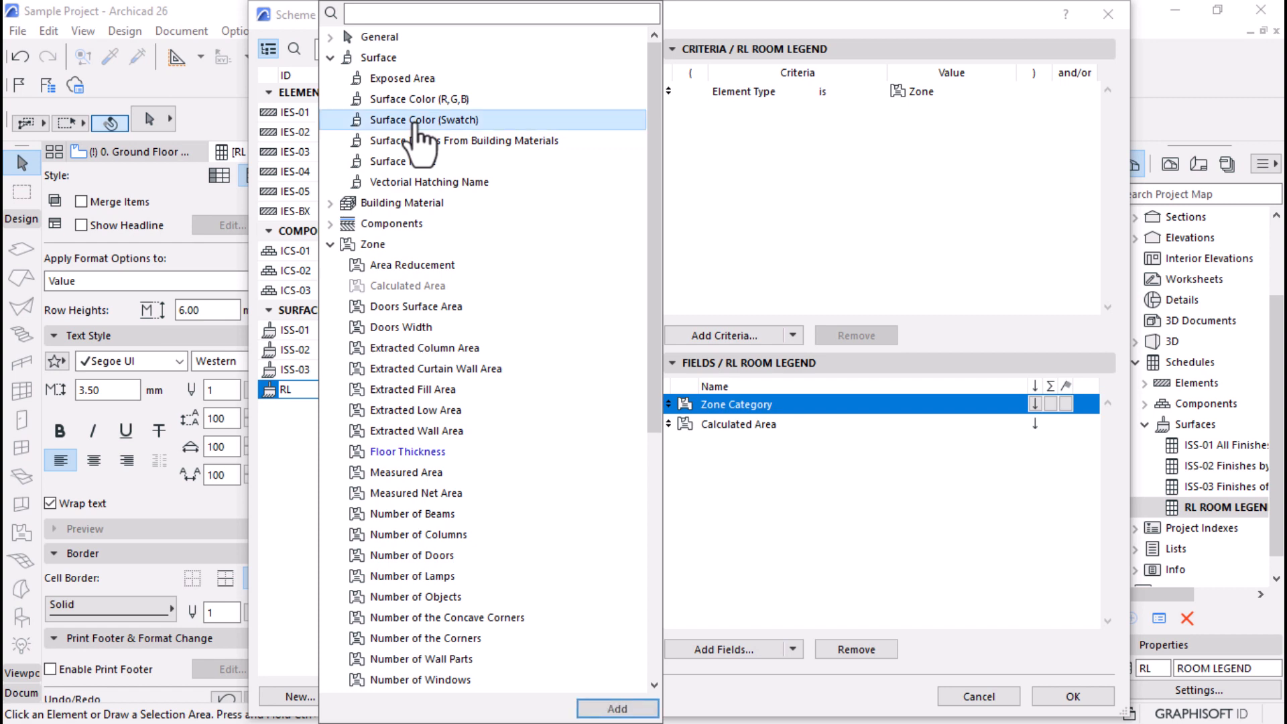
left_click(615, 707)
left_click_drag(668, 445, 665, 406)
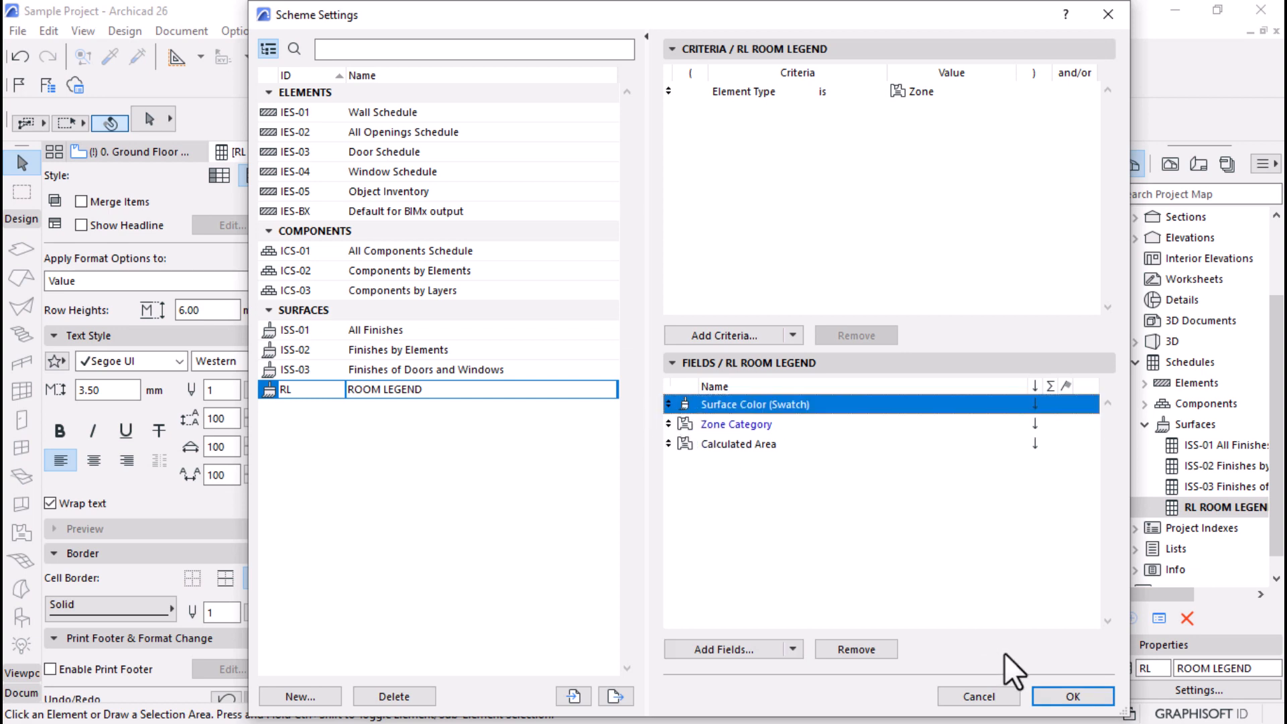
left_click(1073, 697)
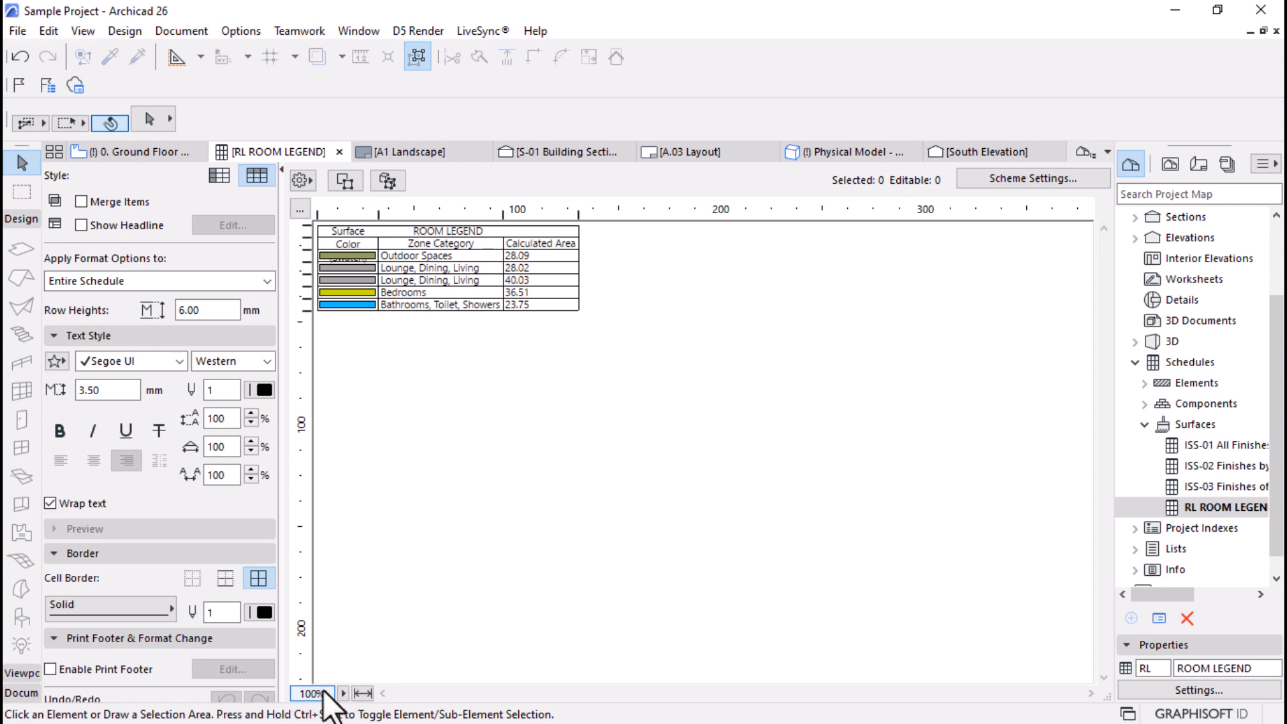
Step: Clear the heading text of the colour swatch column in the ROOM LEGEND schedule, leaving it blank
left_click(363, 694)
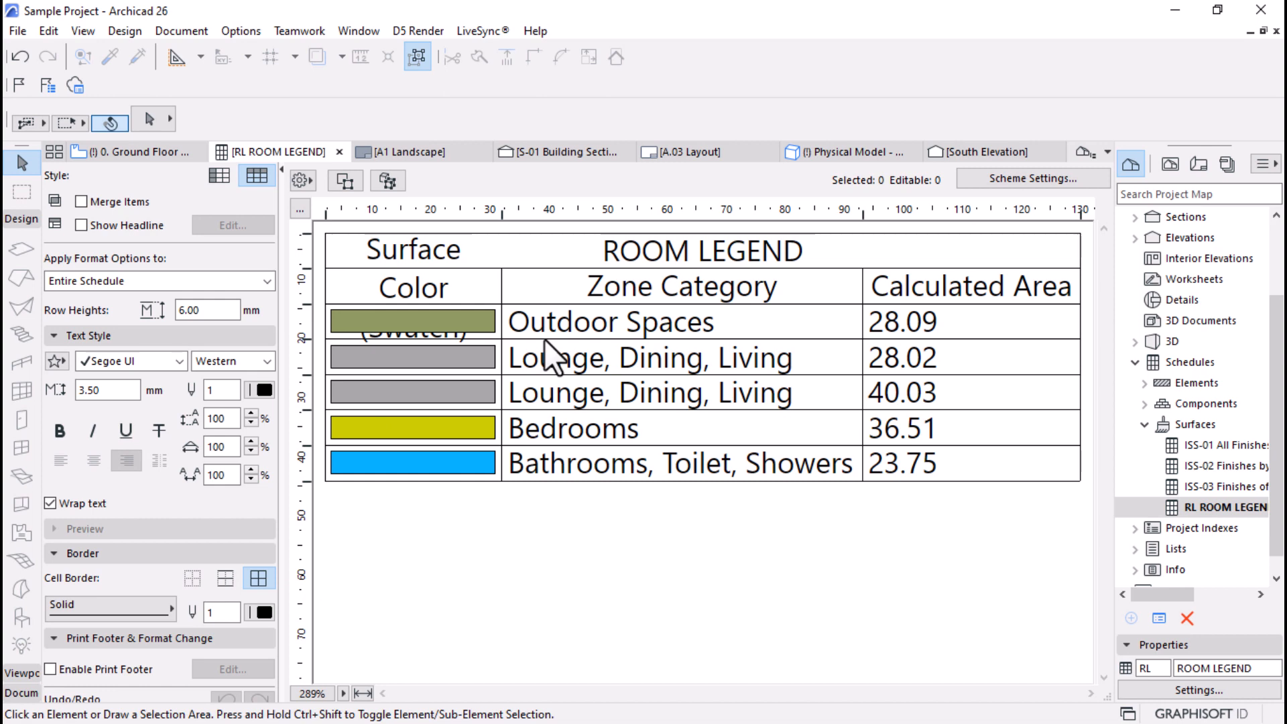
left_click(443, 289)
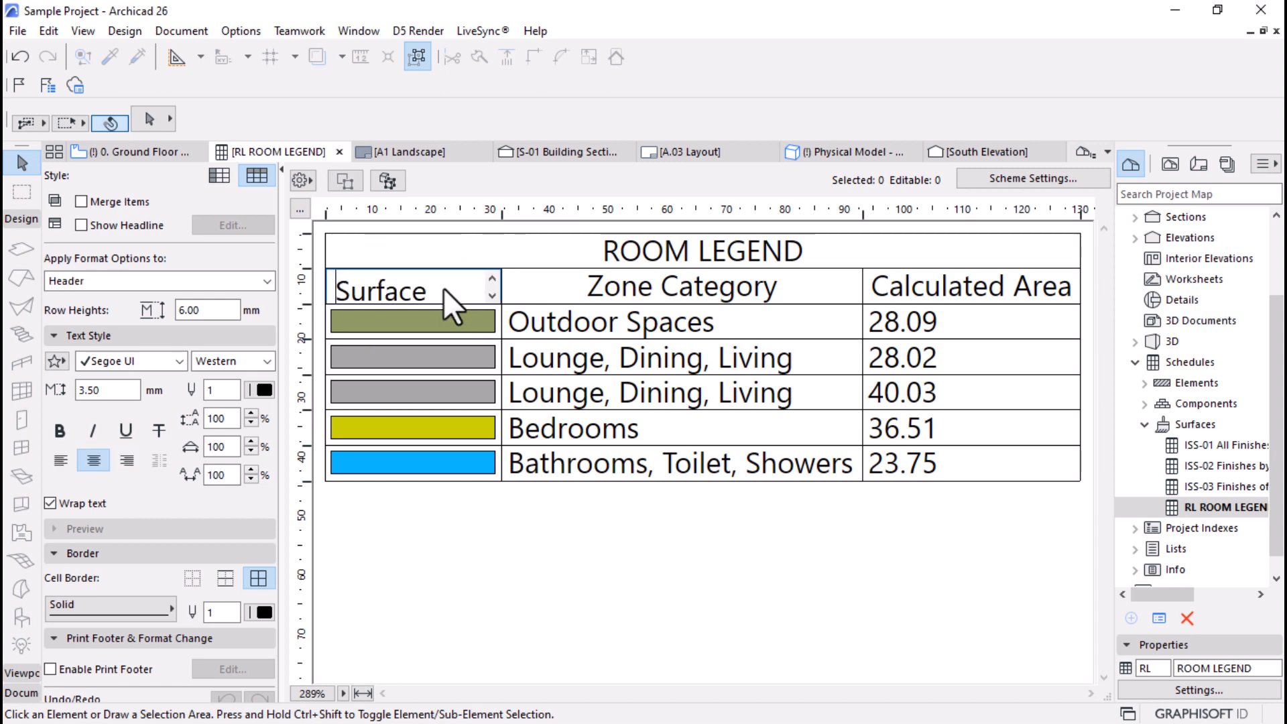
key("BackSpace")
left_click_drag(443, 291, 588, 315)
key("Delete")
key("Delete")
key("Delete")
key("Delete")
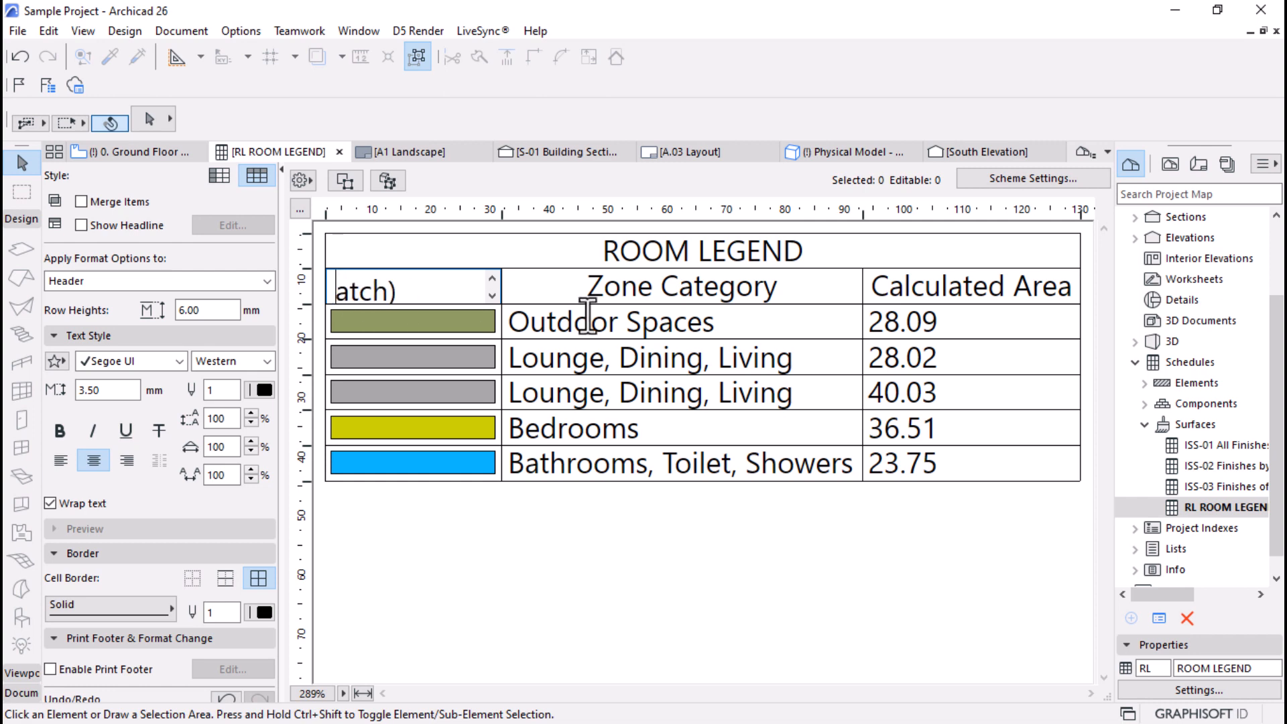
type("Surface")
key("Delete")
key("Delete")
key("Delete")
key("Delete")
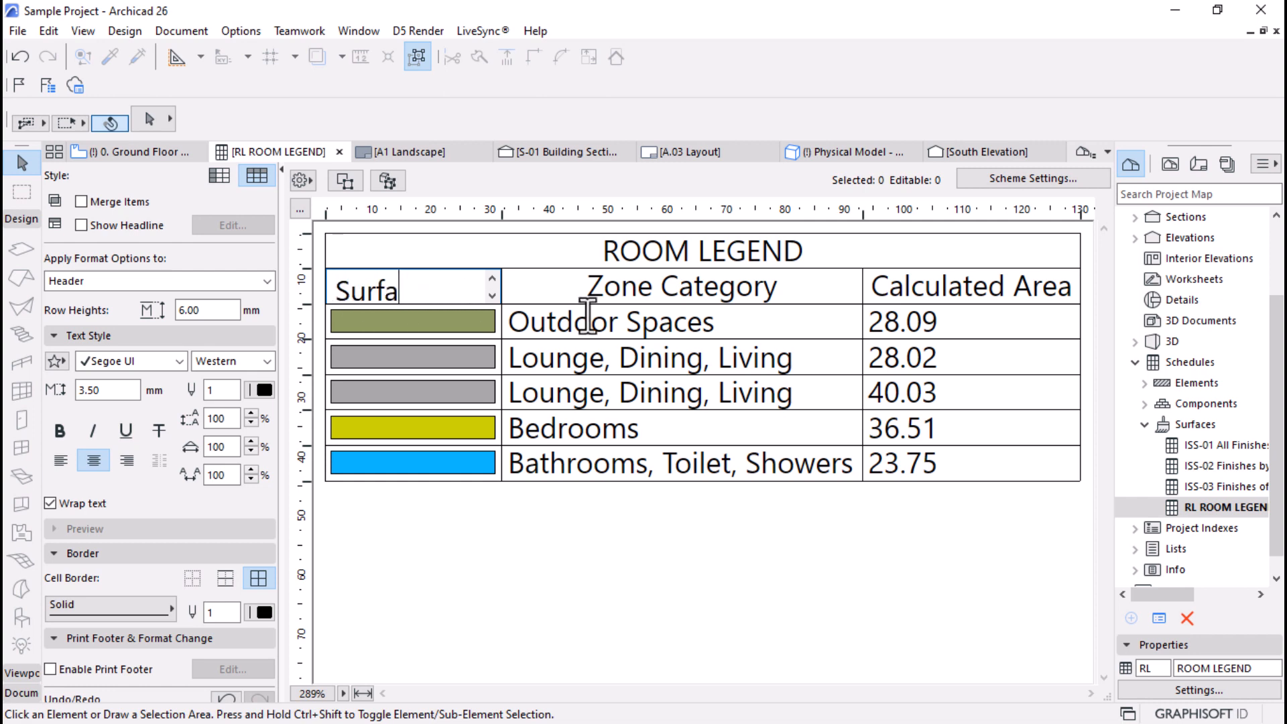
left_click(543, 601)
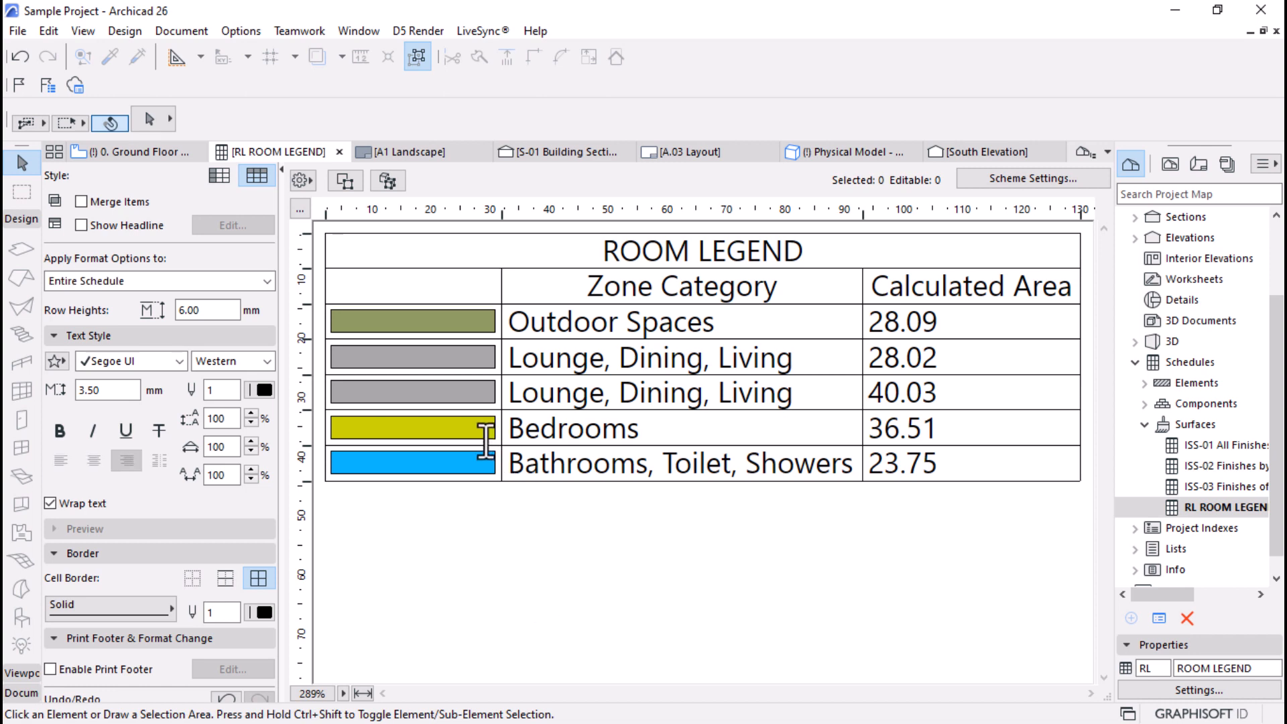
Step: Rename the Zone Category column heading in the ROOM LEGEND schedule as Room Categories
left_click(733, 287)
left_click_drag(732, 288, 508, 293)
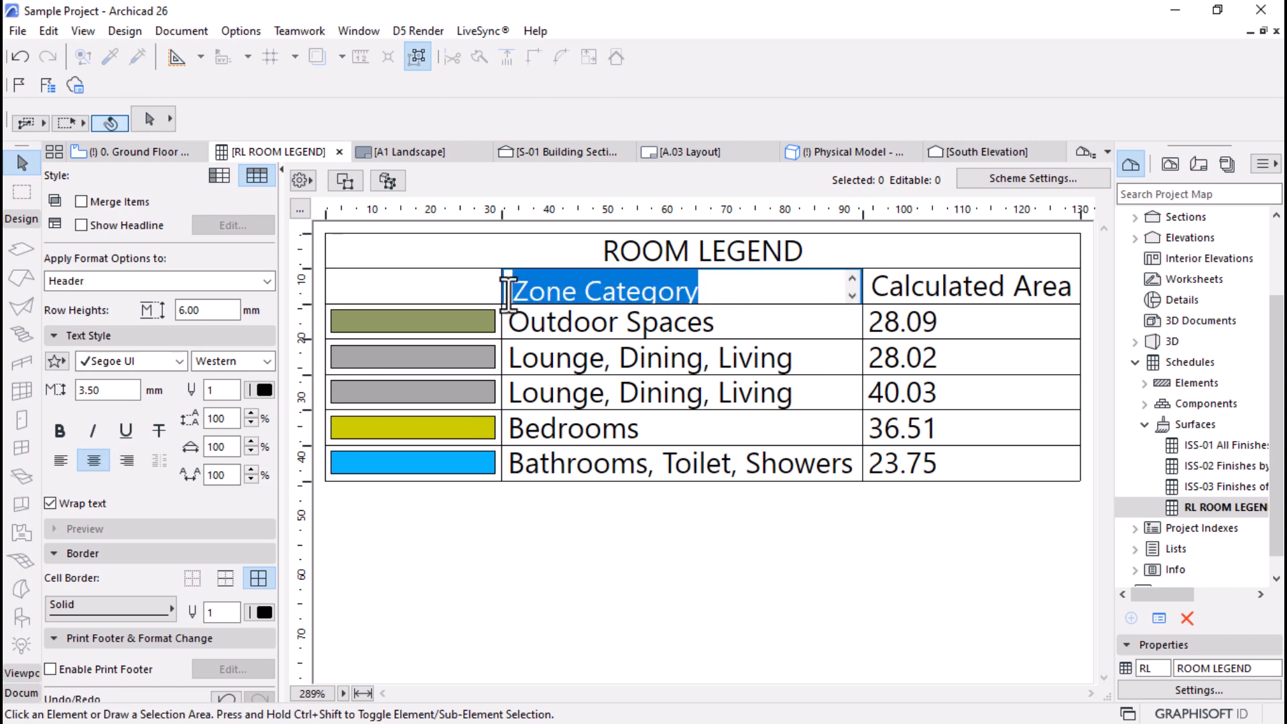
type("r")
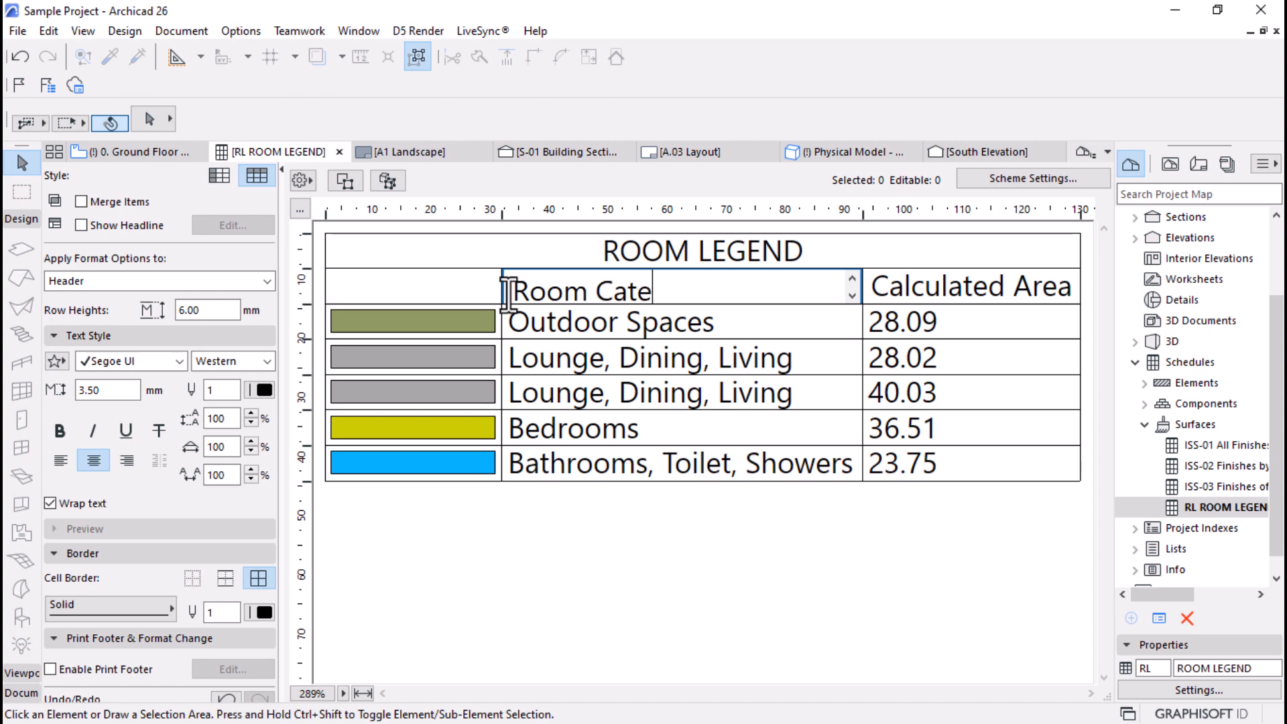
type("s")
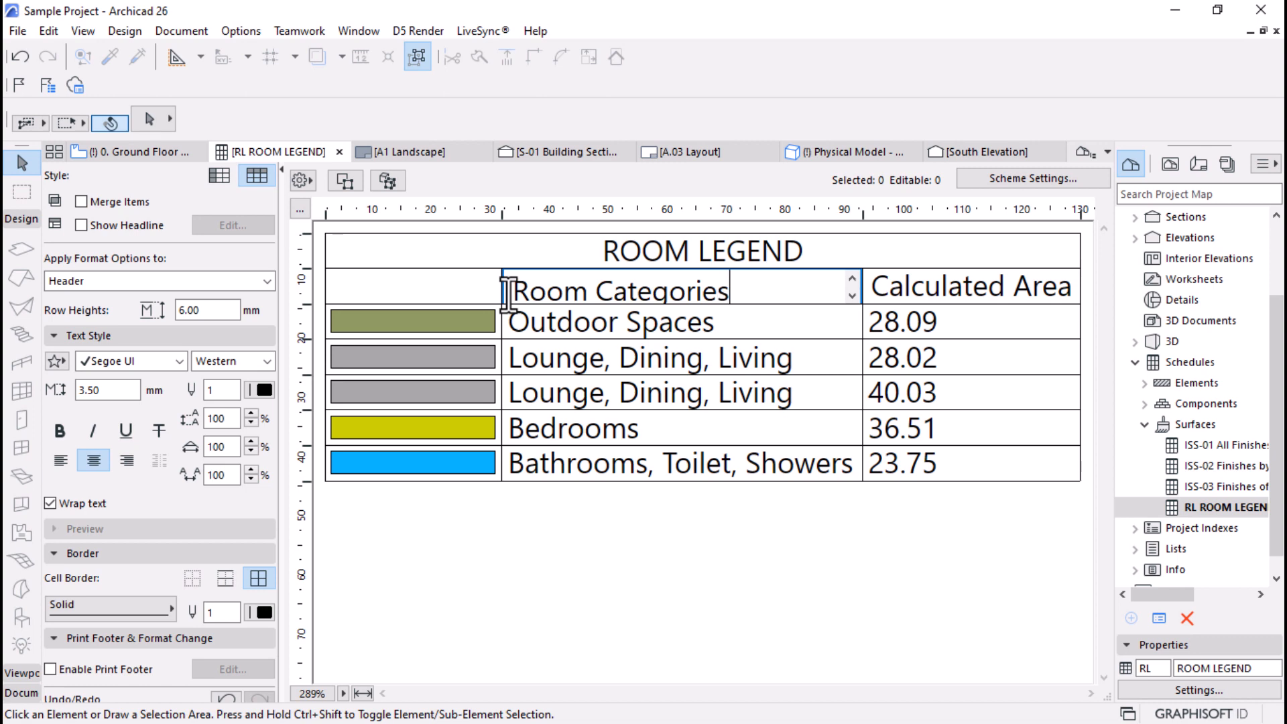
left_click(758, 553)
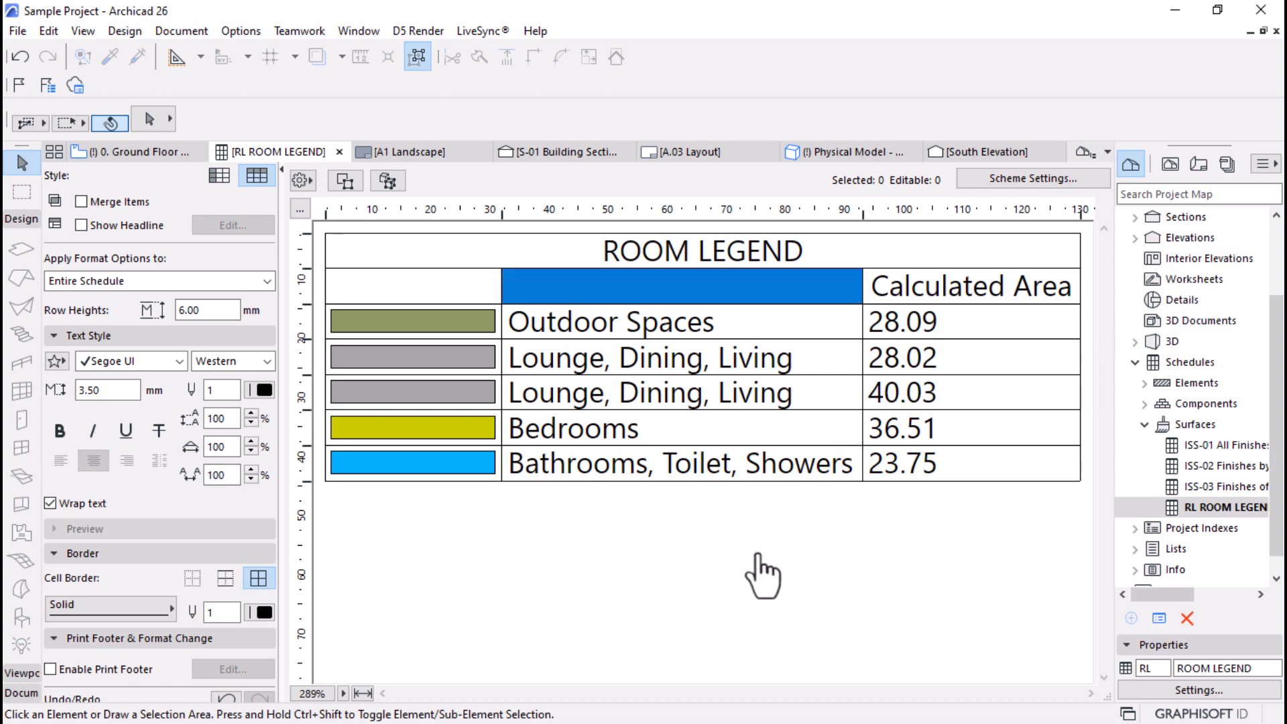
Step: Shorten the Calculated Area column heading to Area
left_click(951, 315)
left_click_drag(1003, 293, 767, 277)
key("Delete")
left_click(738, 543)
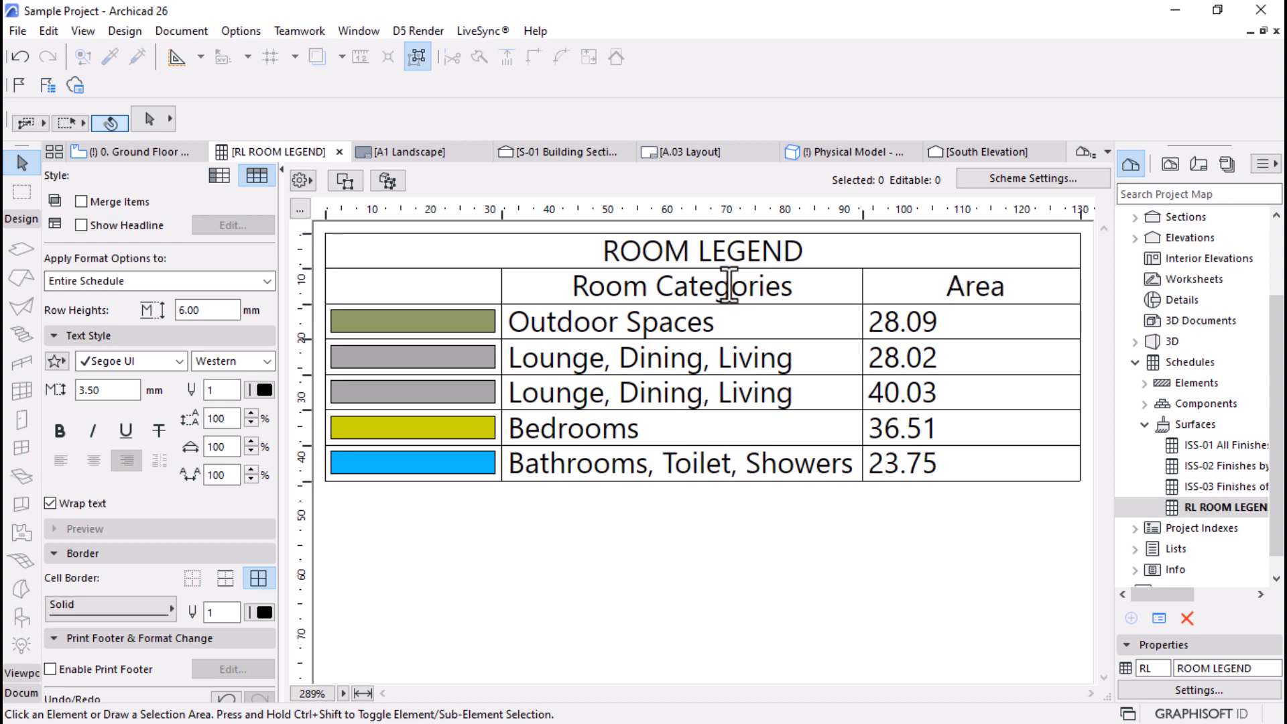
Step: Make the ROOM LEGEND title text of the schedule bold
left_click(730, 258)
left_click_drag(529, 255, 310, 255)
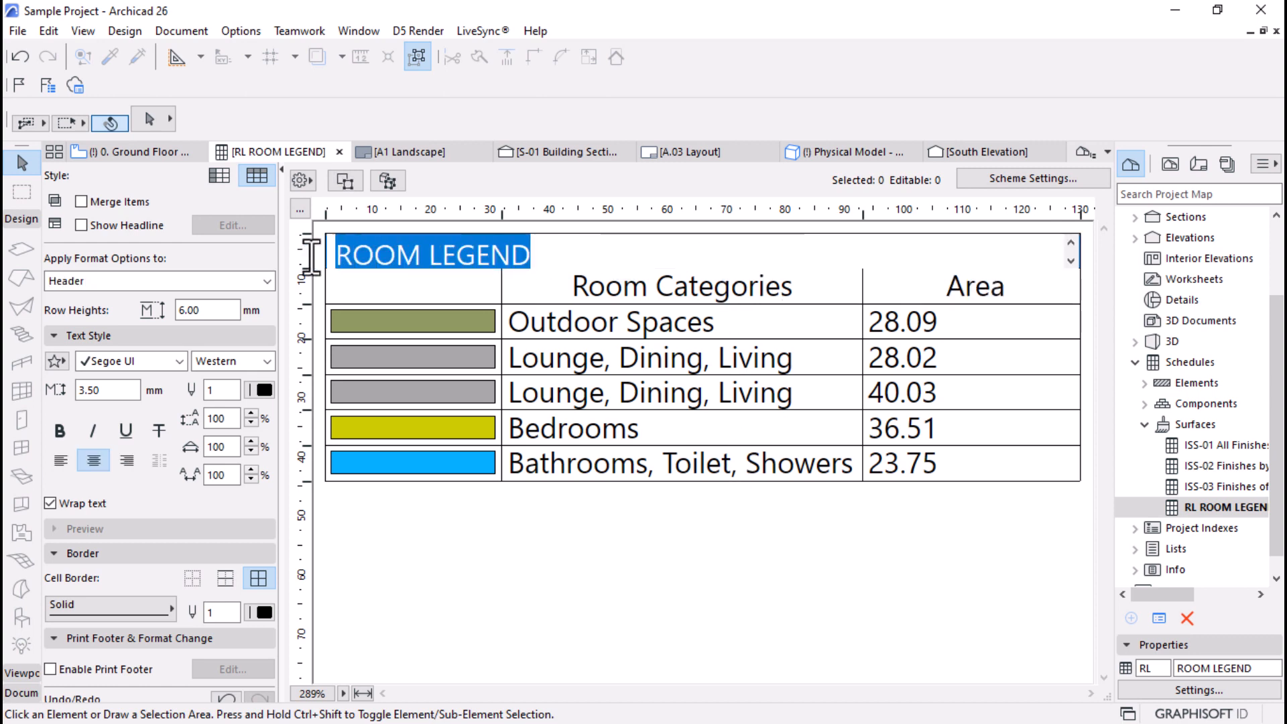
left_click(63, 420)
left_click(729, 586)
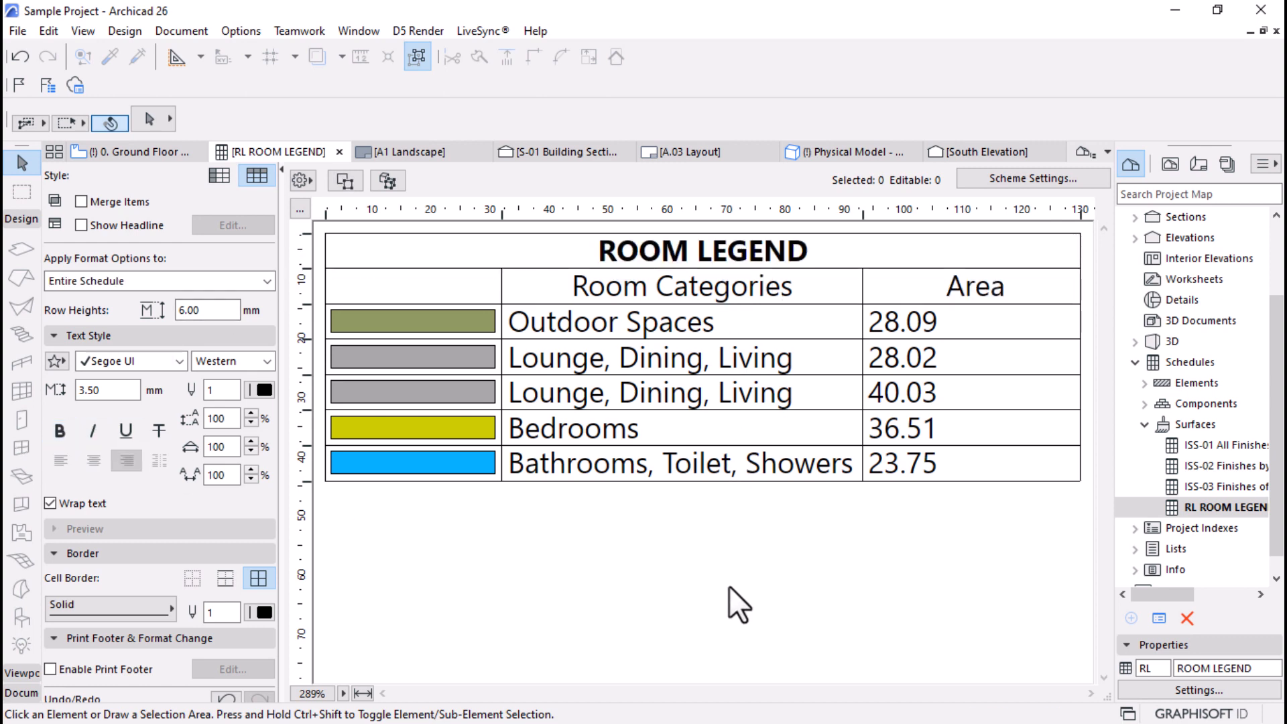
left_click(674, 259)
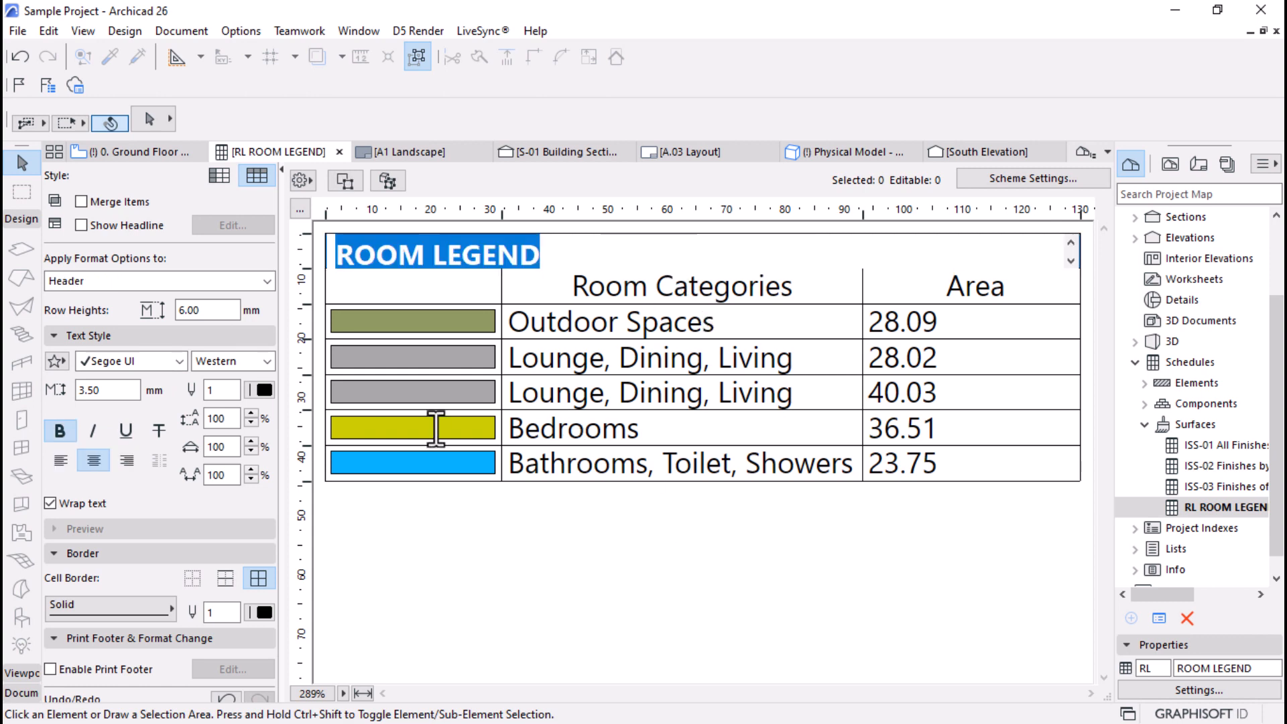
left_click(529, 584)
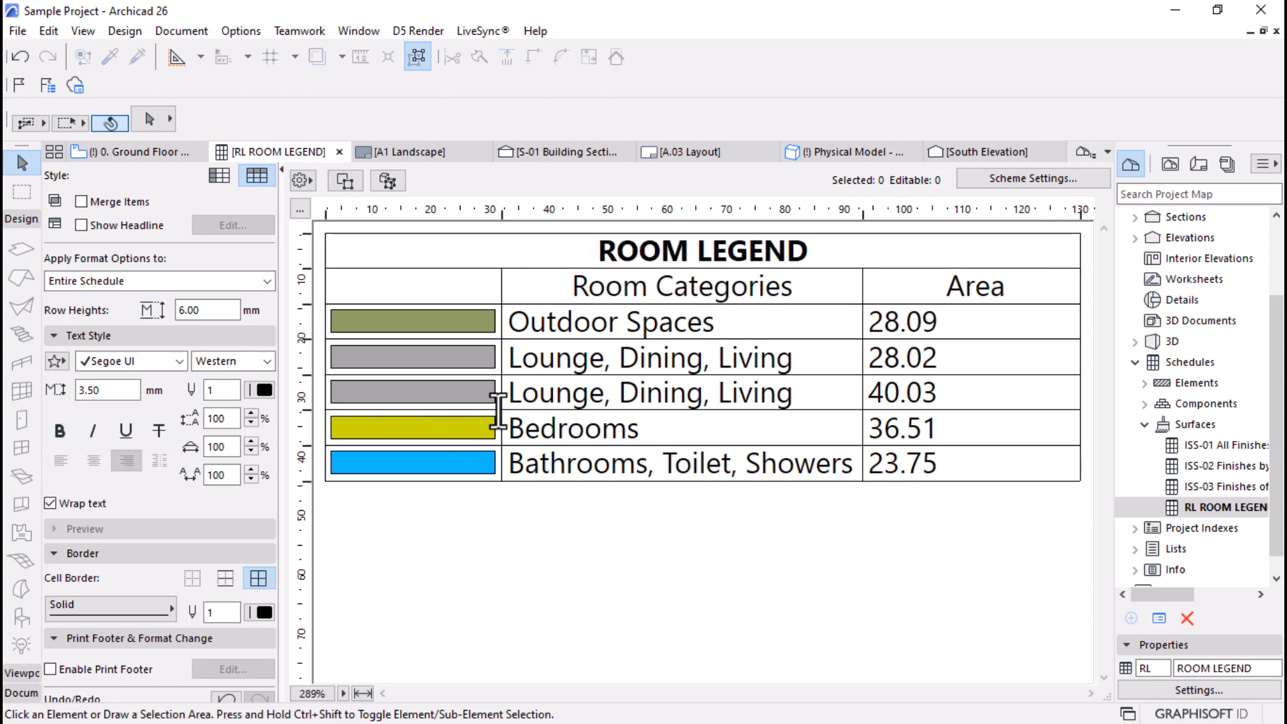
Step: Set the font of the entire schedule to Roboto and widen the Room Categories column so every entry fits on one line
left_click(178, 362)
scroll(183, 203, "down", 3)
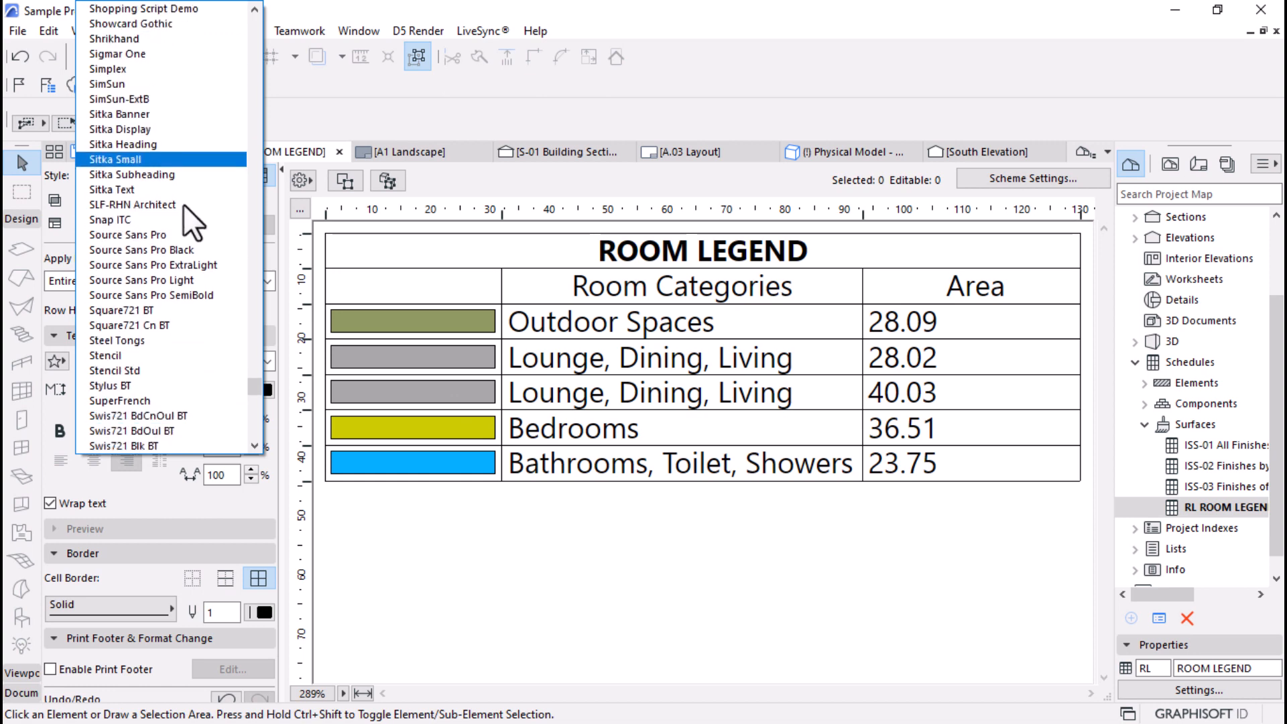
scroll(183, 204, "down", 13)
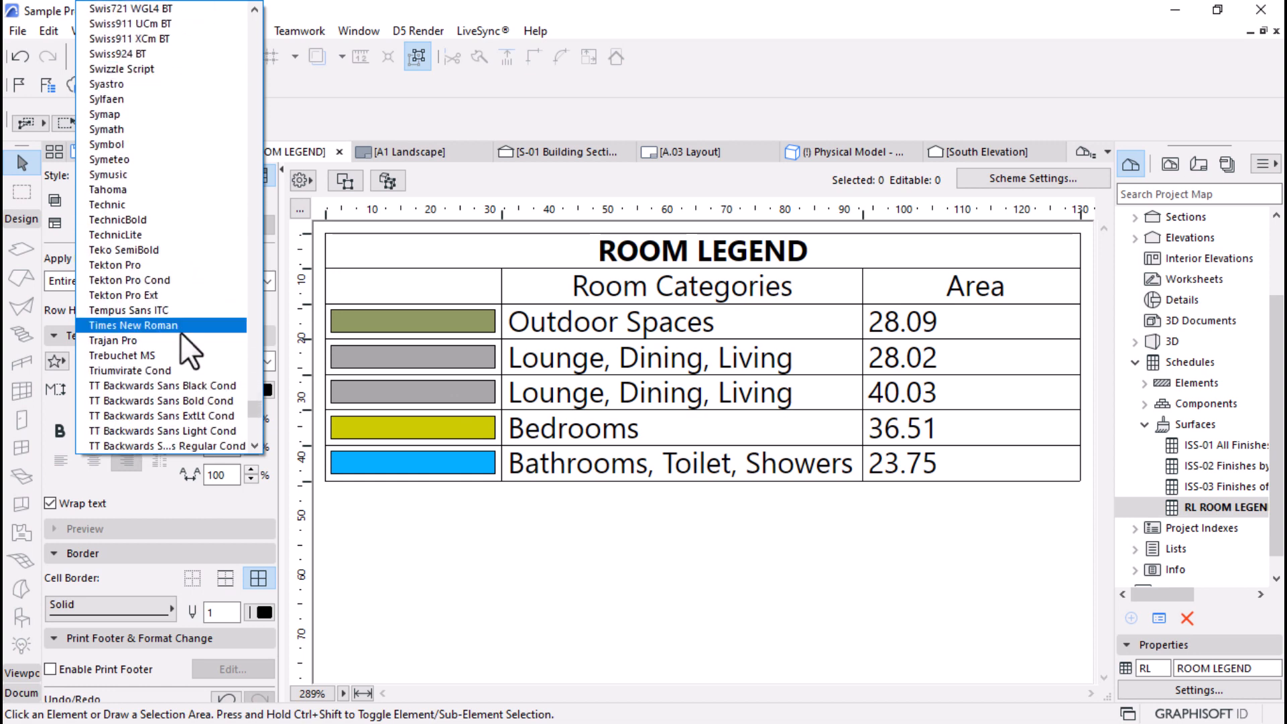
scroll(179, 331, "down", 13)
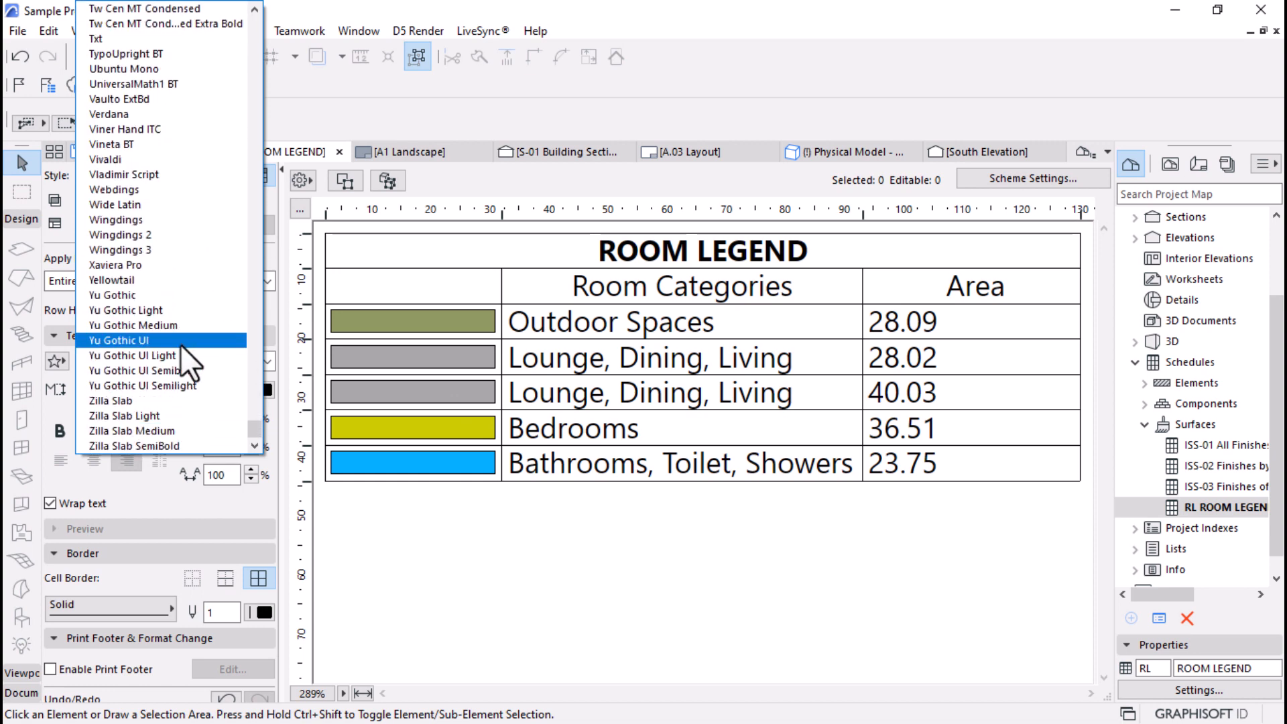
scroll(223, 414, "up", 20)
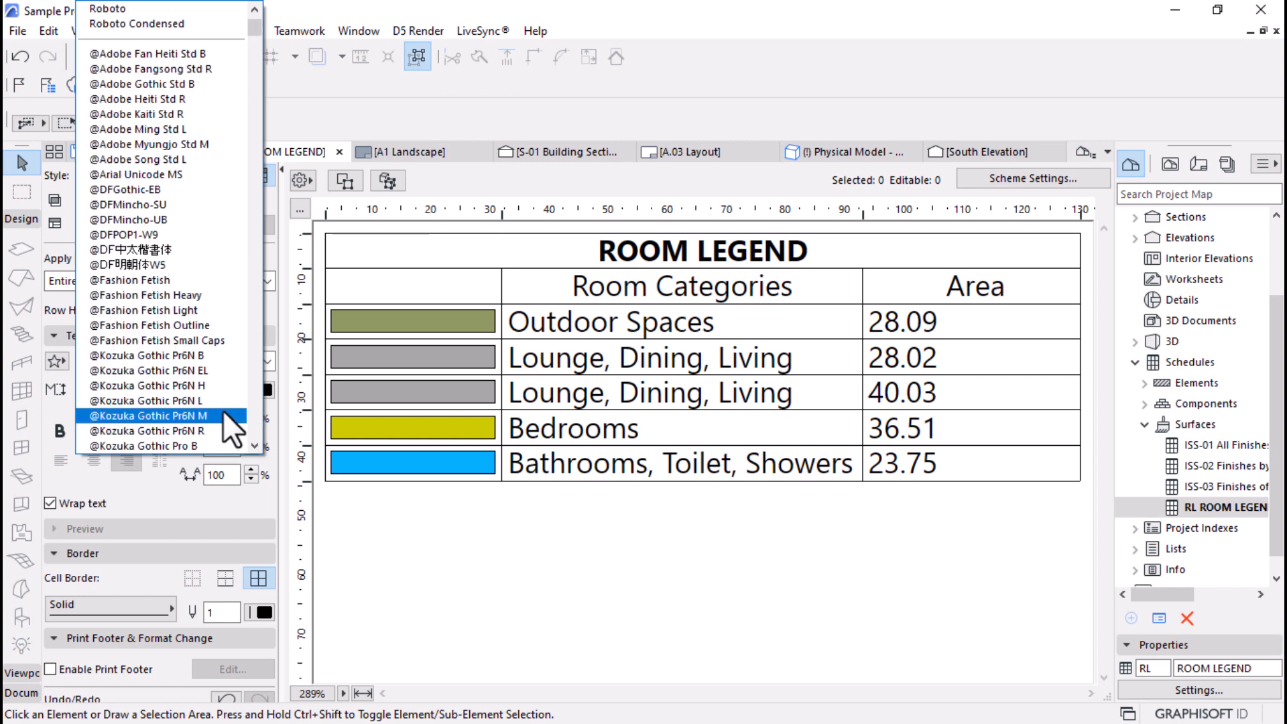
scroll(222, 410, "down", 20)
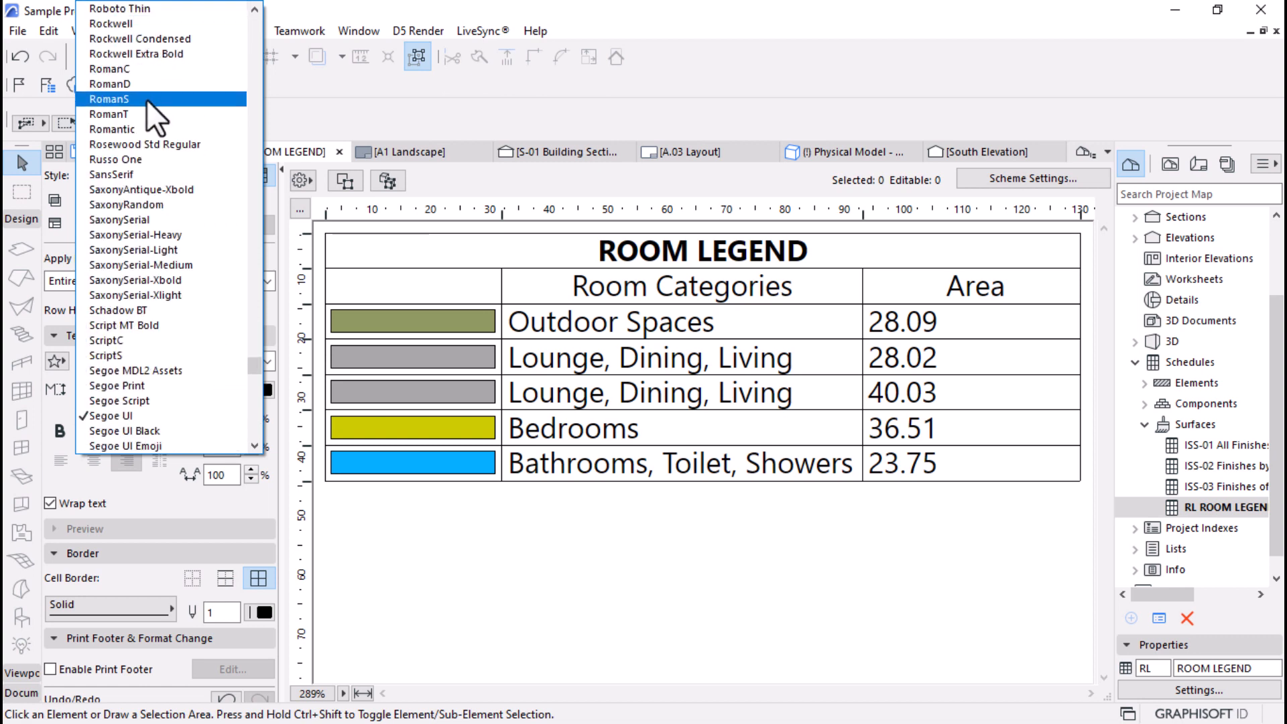
scroll(146, 100, "up", 2)
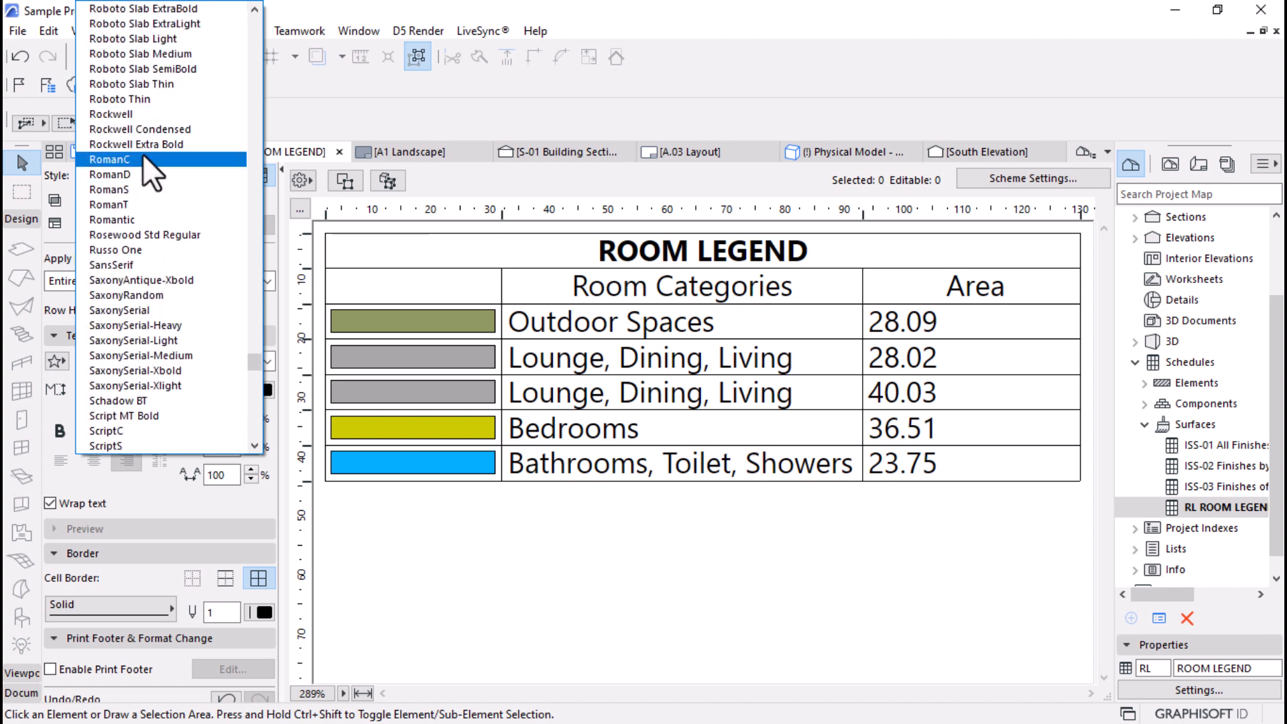
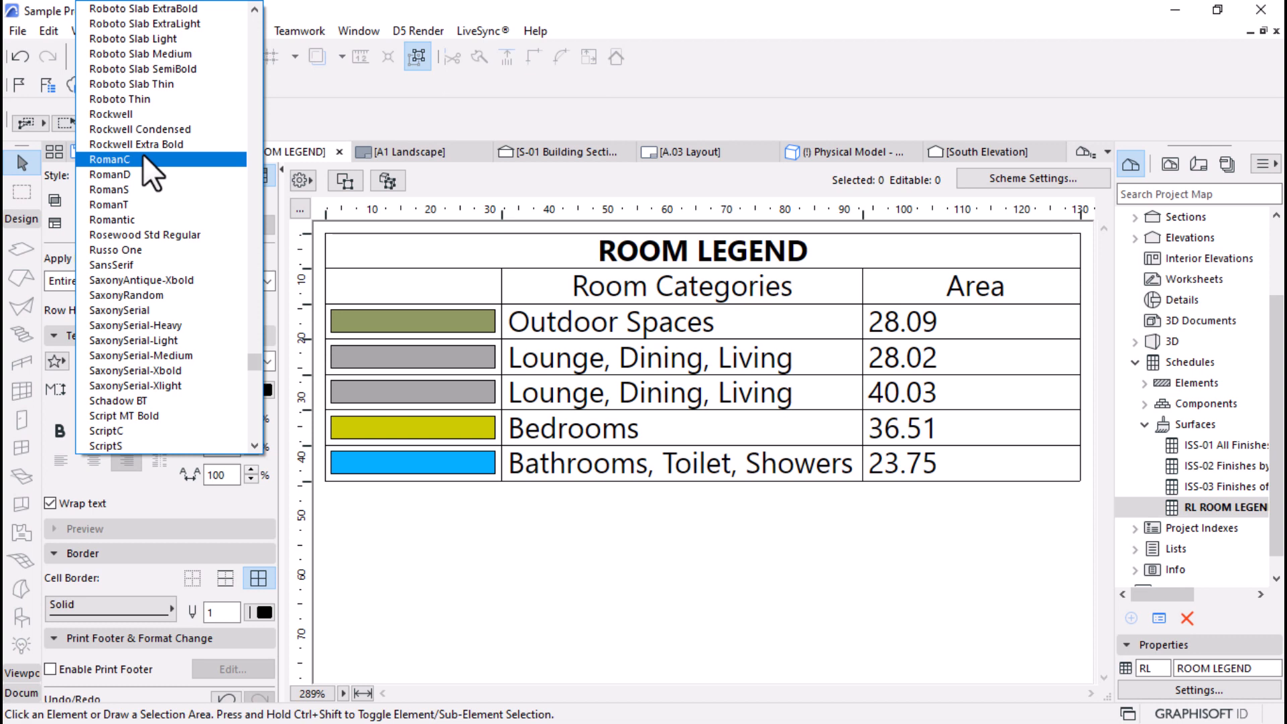
scroll(158, 202, "up", 2)
scroll(158, 202, "up", 1)
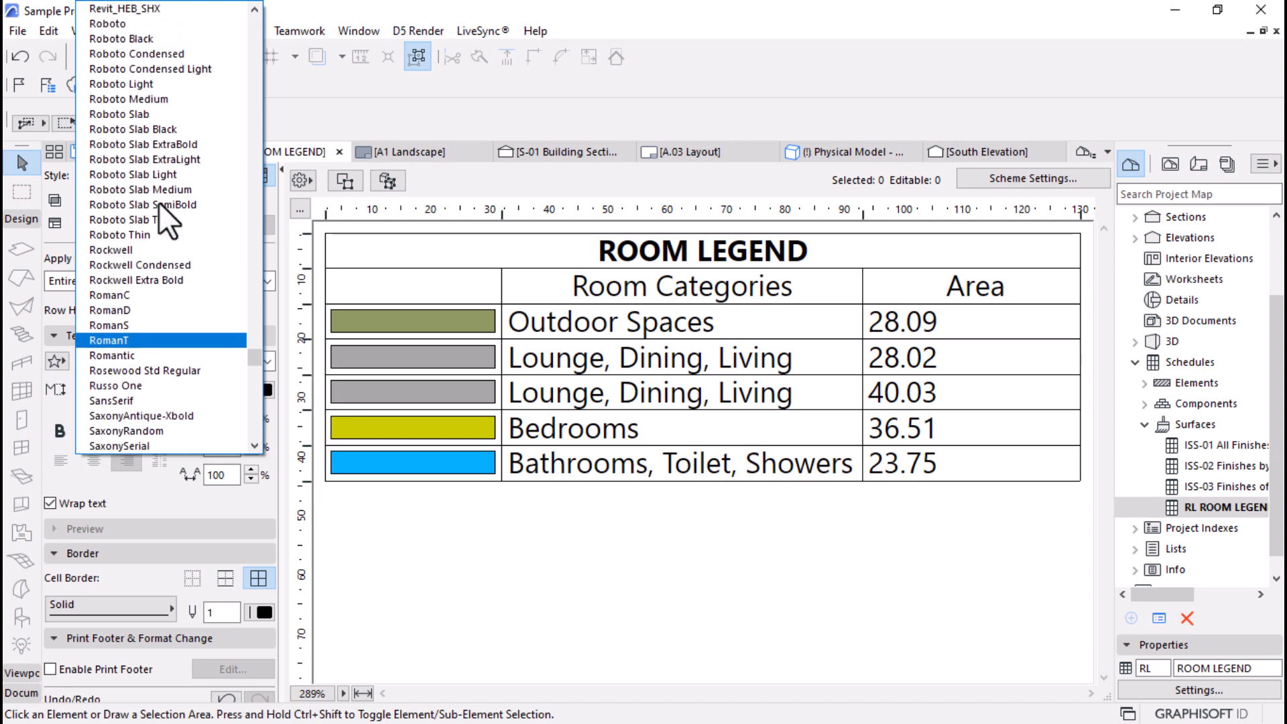
scroll(119, 131, "up", 1)
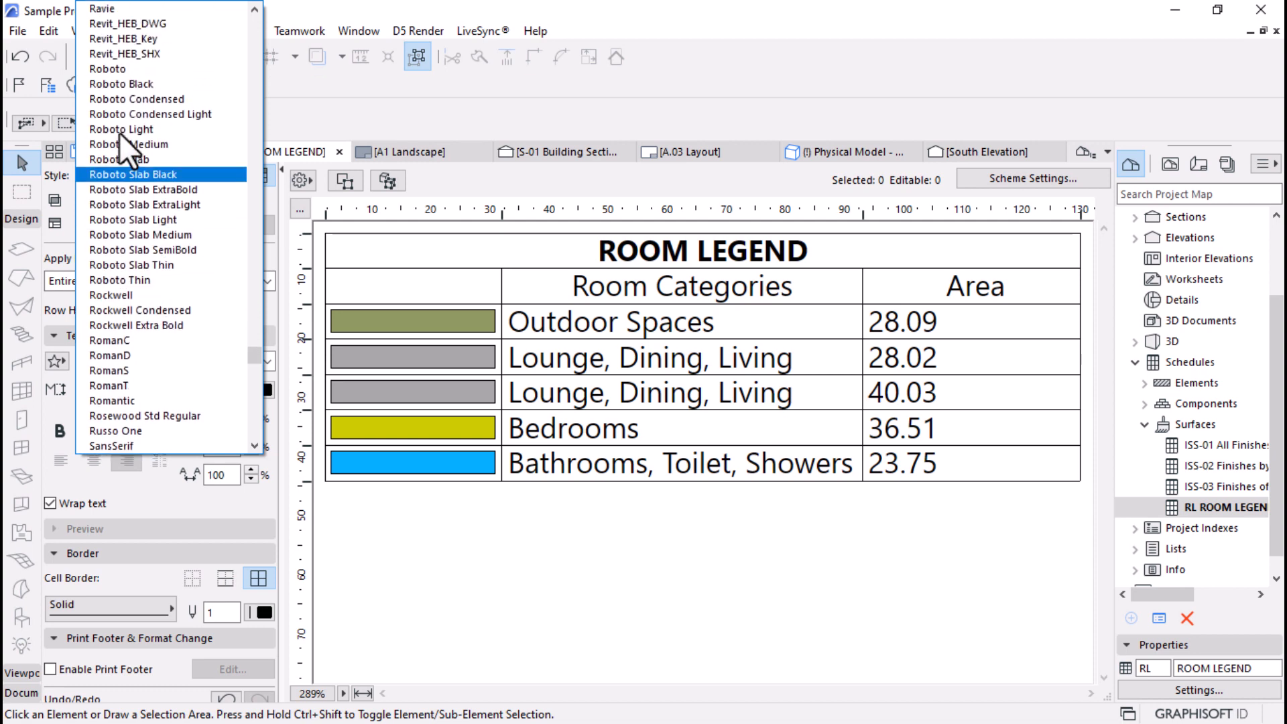
left_click(112, 70)
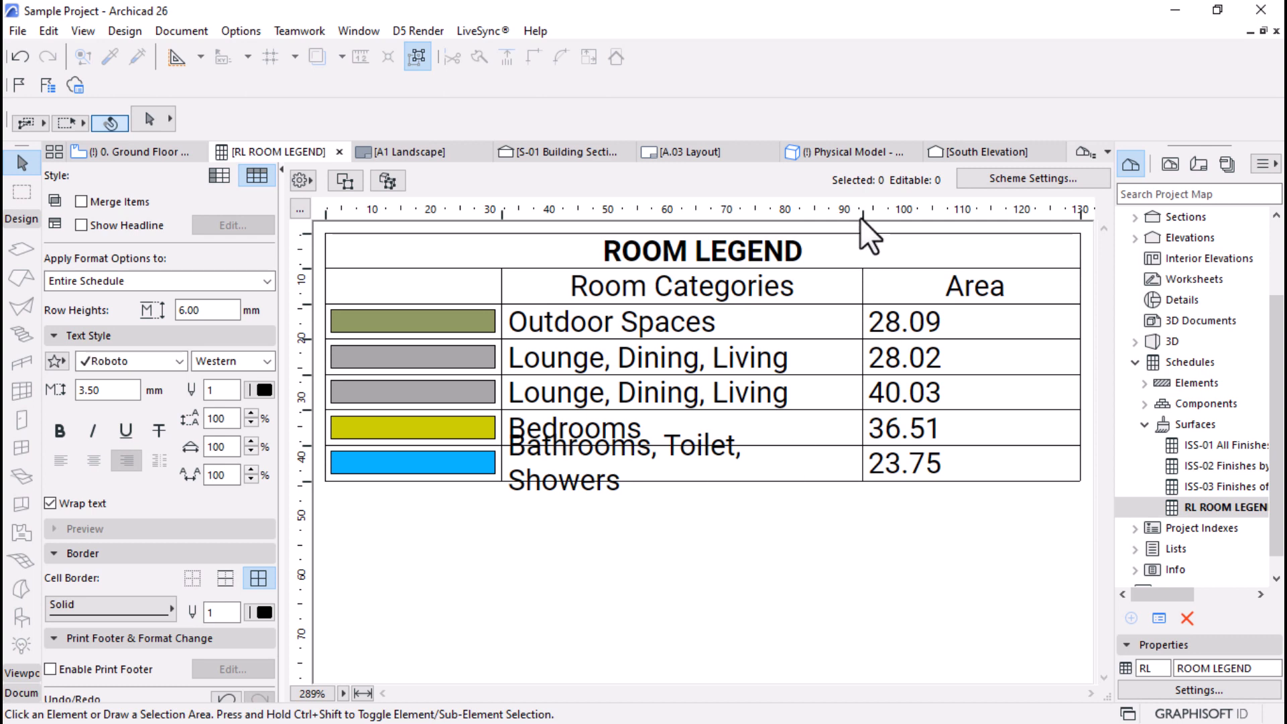
left_click_drag(863, 218, 869, 218)
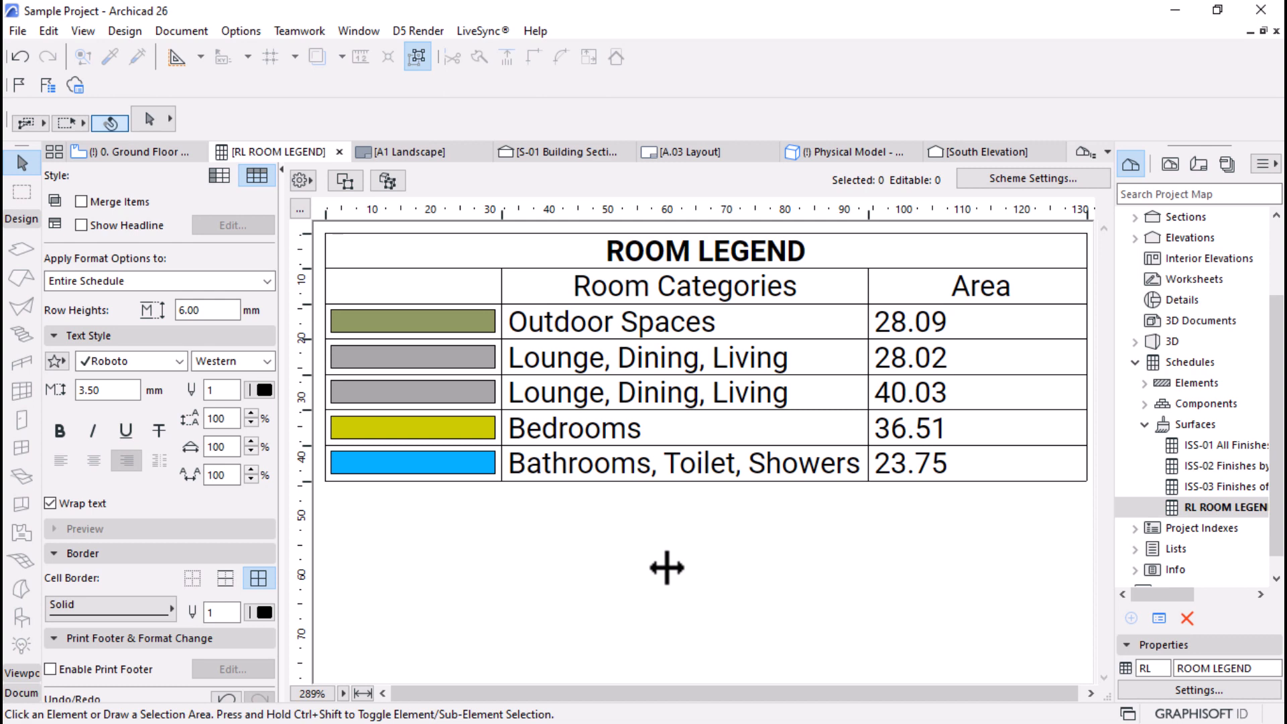
Step: Narrow the colour swatch column to about 10 mm and set the row heights to 10 mm to make the swatches square
left_click(387, 322)
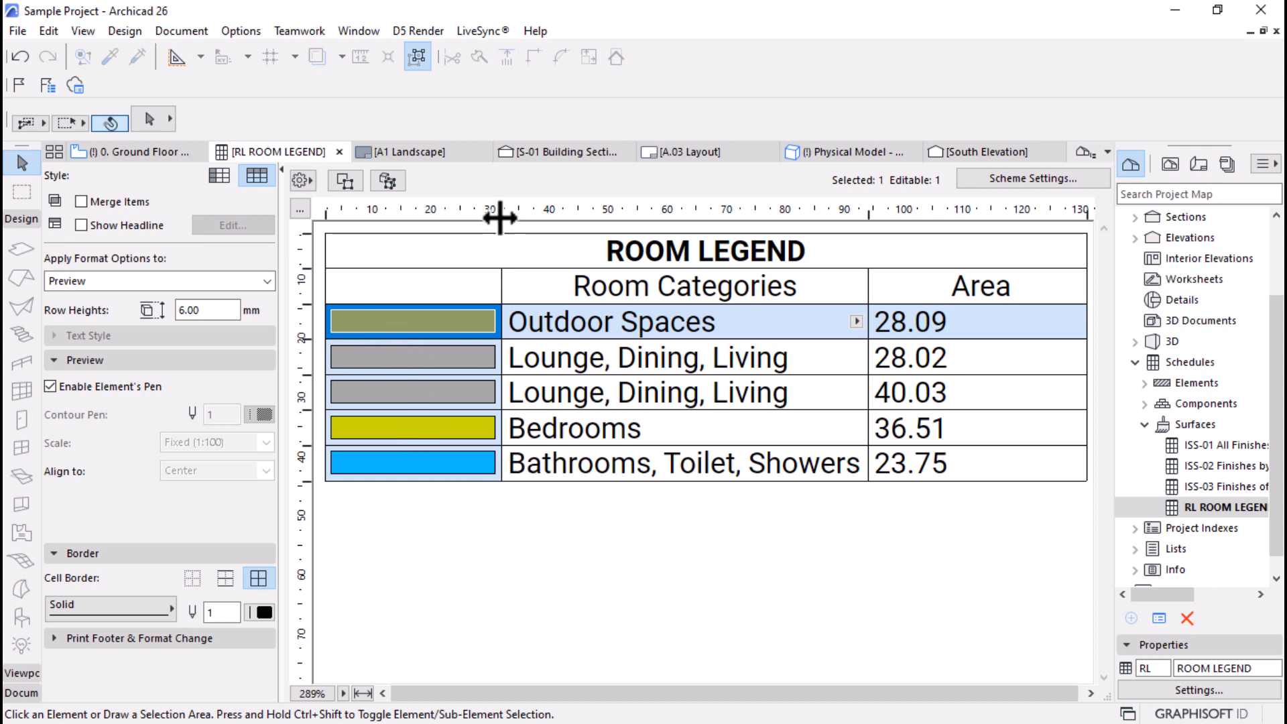
left_click_drag(501, 216, 381, 227)
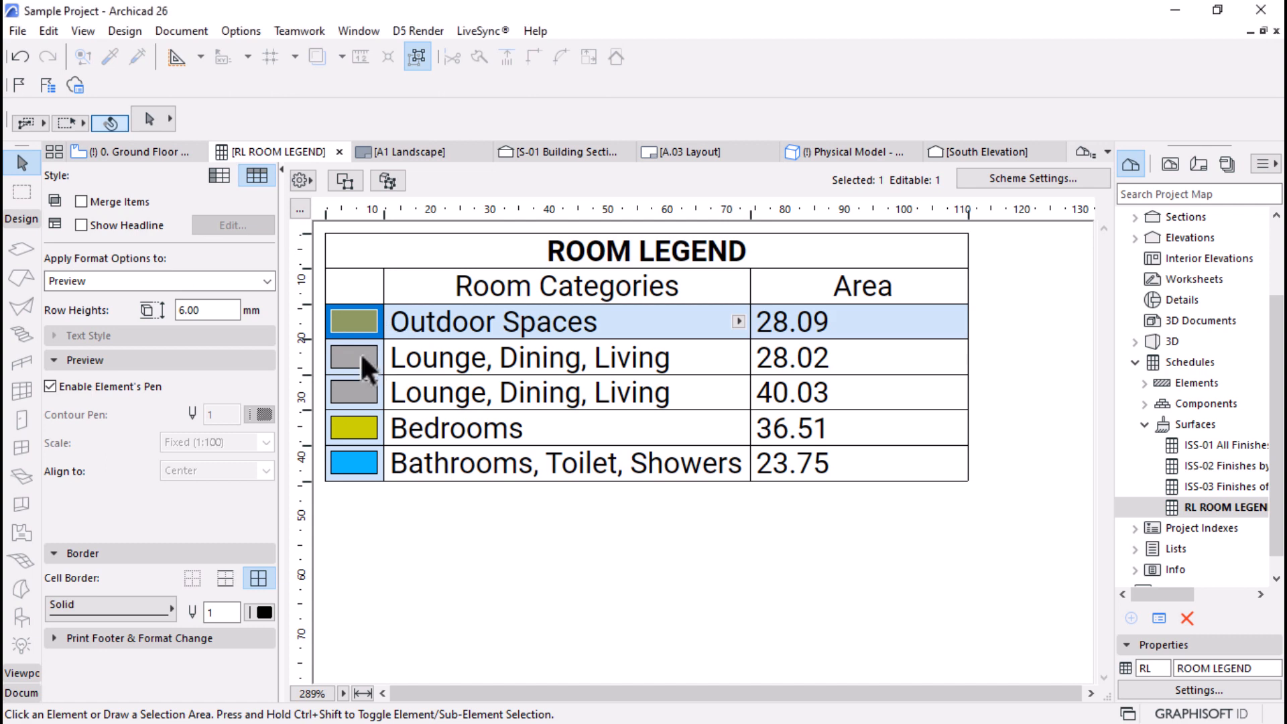
left_click(362, 357)
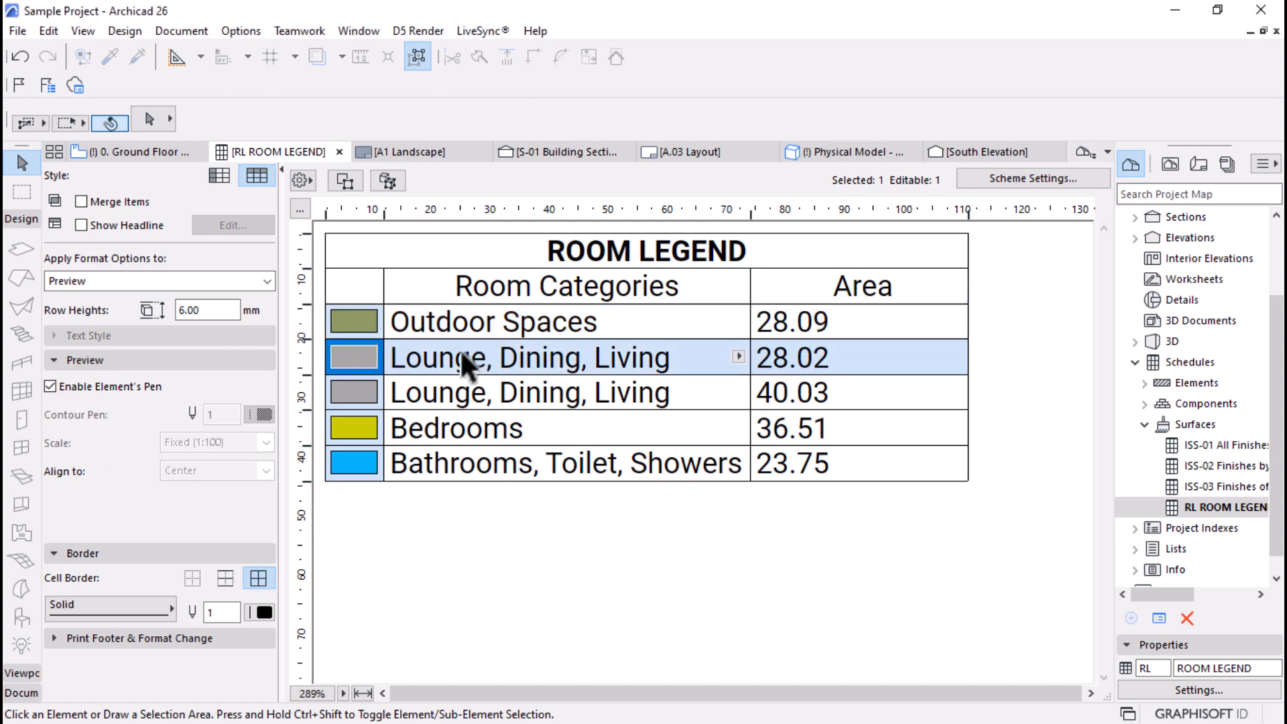
left_click(208, 309)
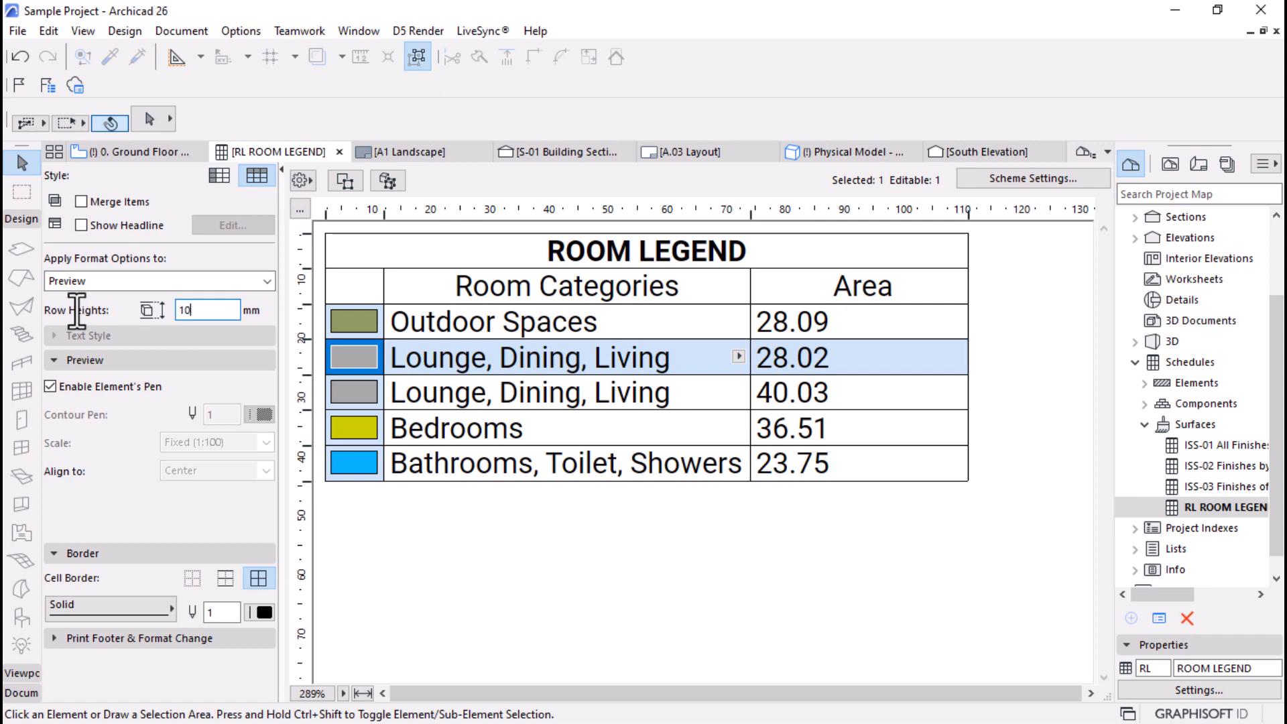
type("10")
key("Return")
left_click(552, 611)
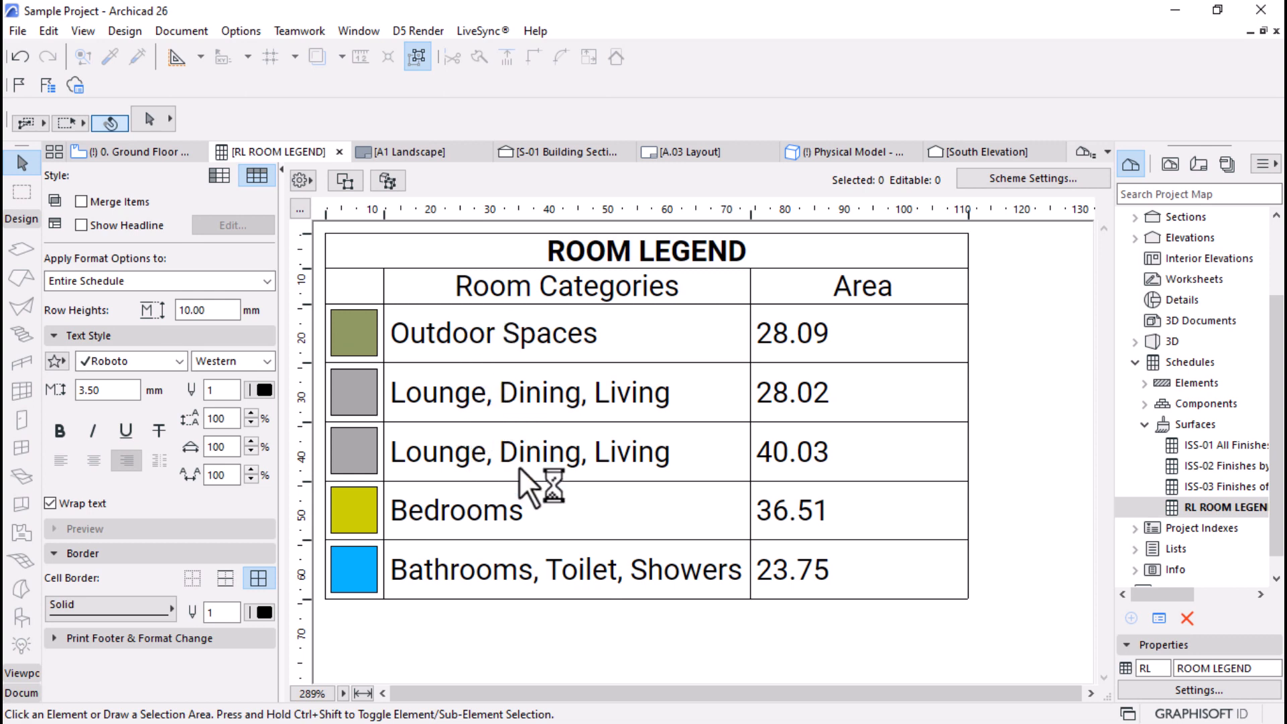
Step: Merge identical items in the schedule and remove all of its cell borders
left_click(82, 201)
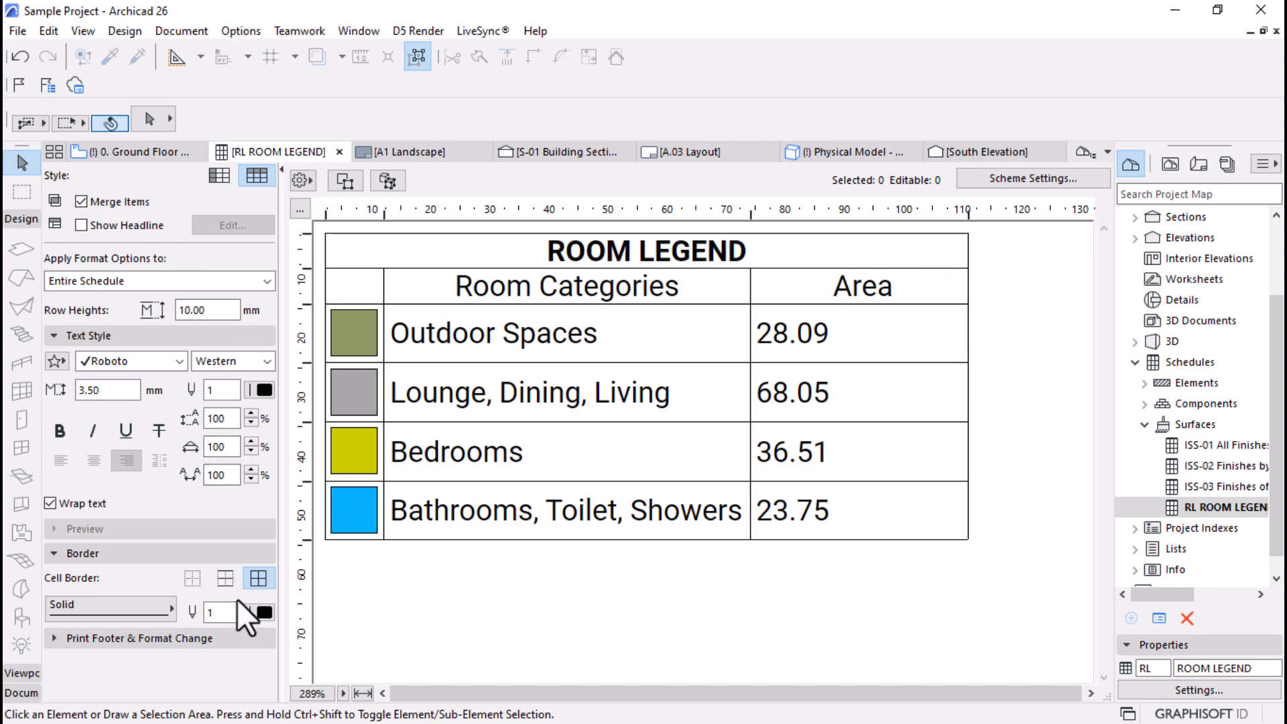
left_click(193, 578)
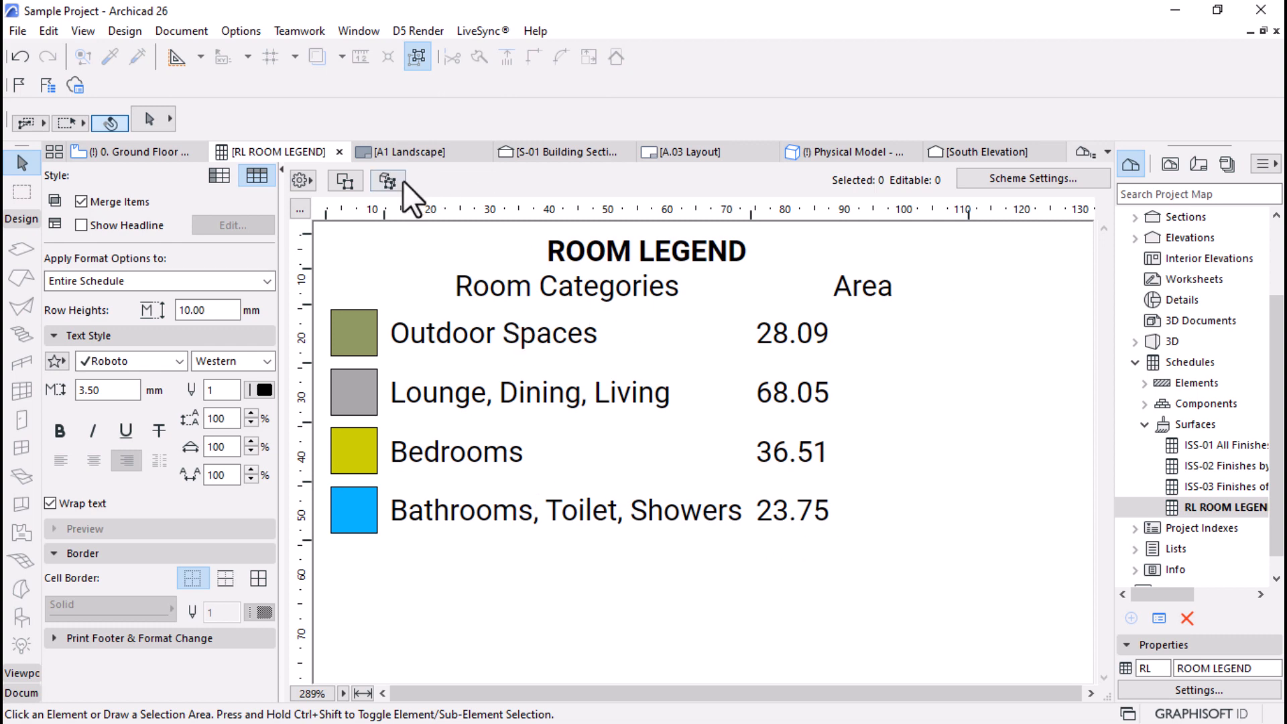
Step: Open the A.03 Layout and place the RL ROOM LEGEND schedule in the empty area beside the floor plan
left_click(687, 152)
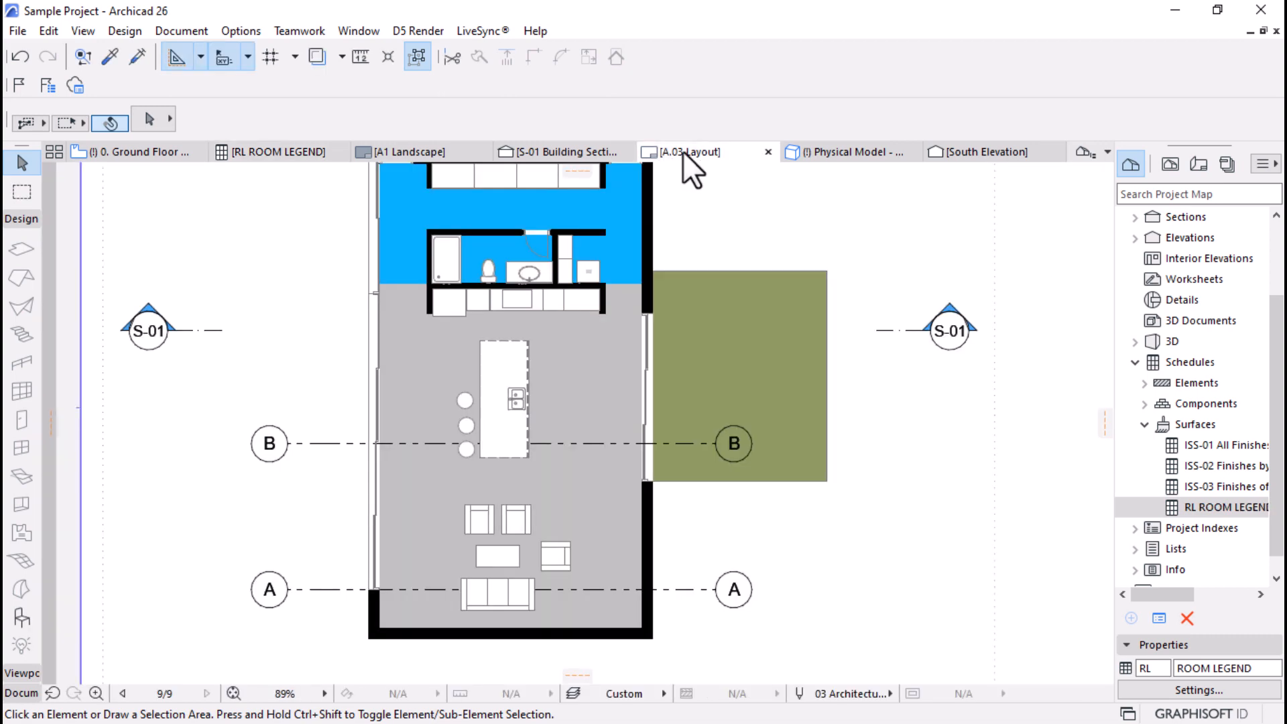
scroll(443, 401, "down", 6)
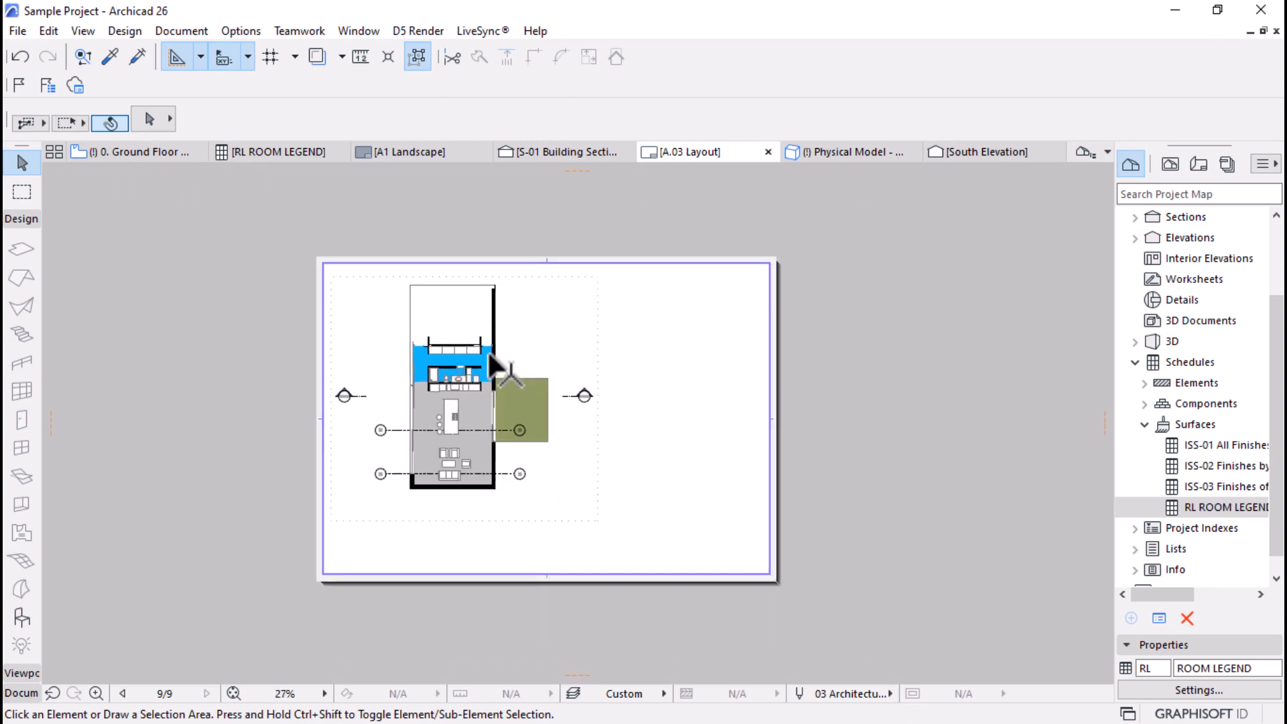
left_click_drag(1226, 507, 691, 396)
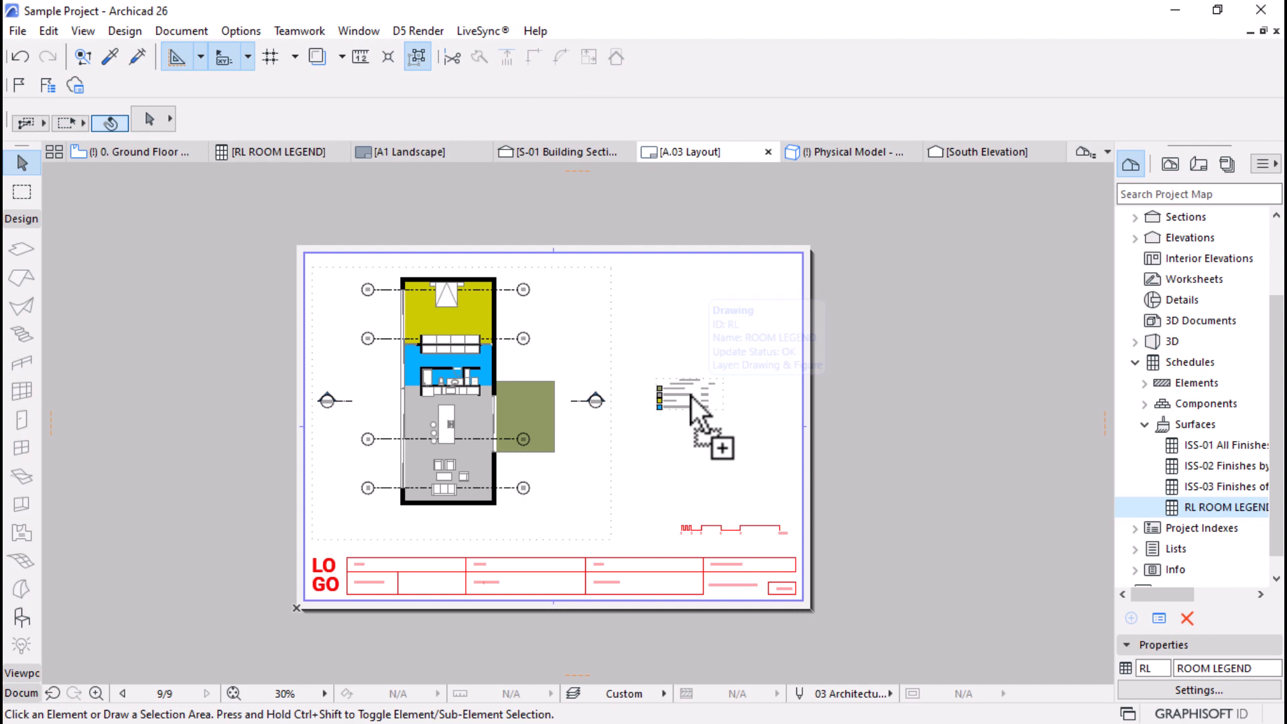
Step: Resize the placed ROOM LEGEND drawing proportionally to about twice its size, keeping its lower-left corner fixed
scroll(677, 352, "up", 1)
scroll(680, 355, "up", 4)
left_click(732, 489)
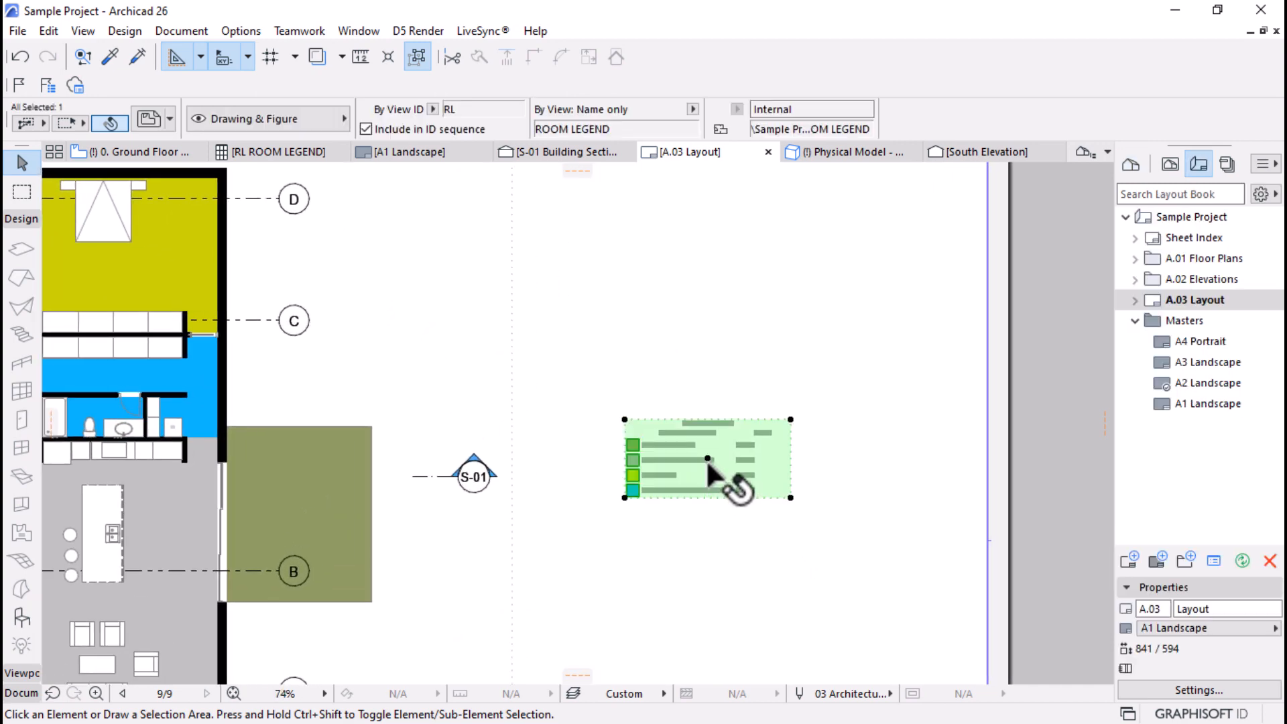
scroll(701, 518, "down", 2)
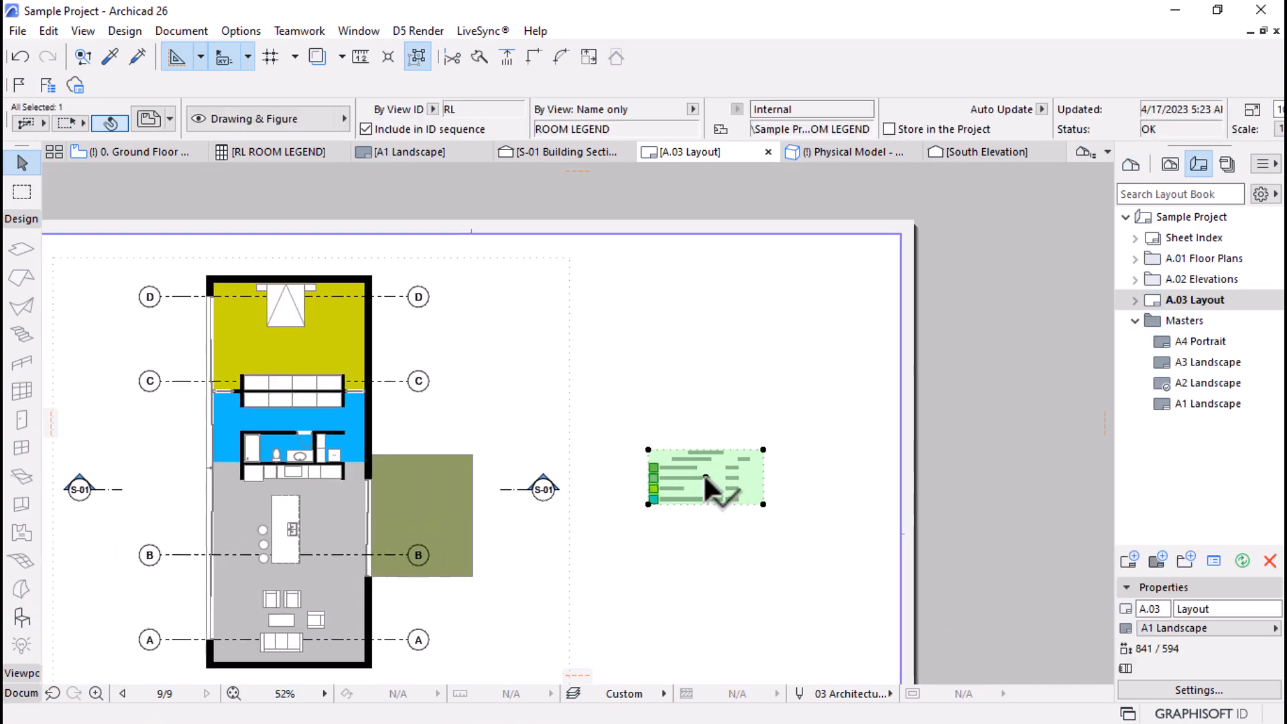
left_click(763, 449)
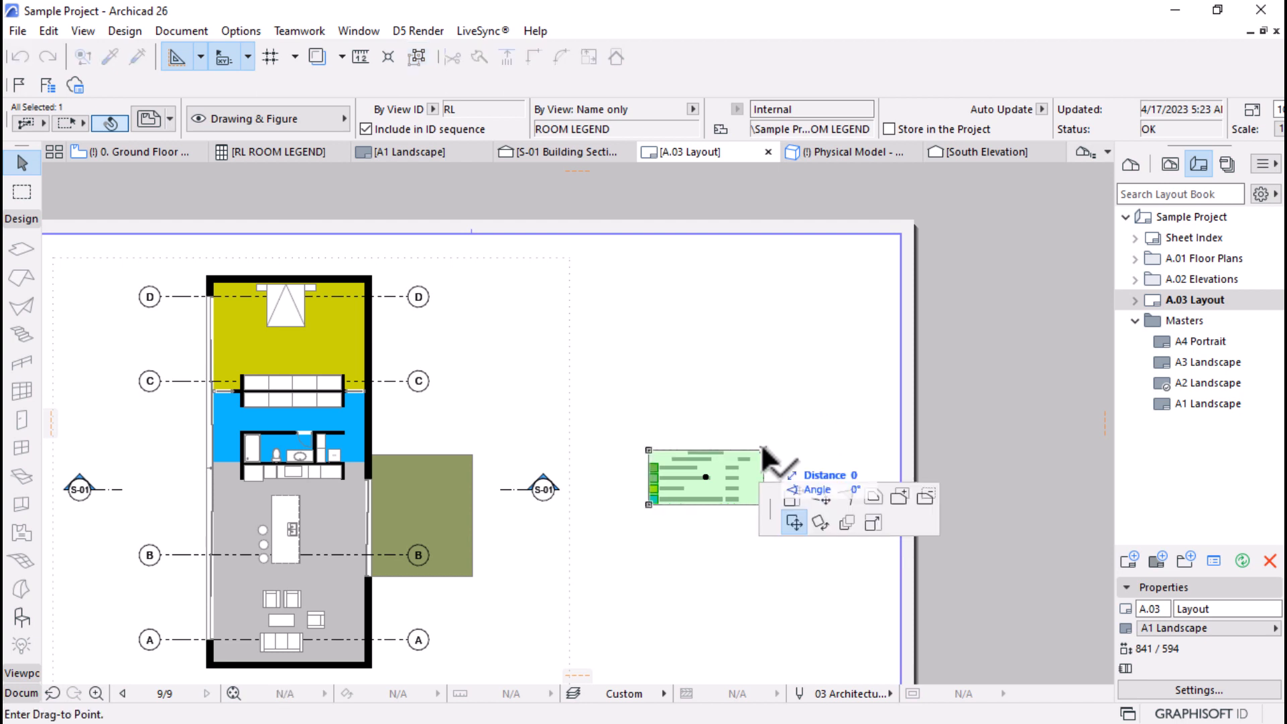
left_click(872, 522)
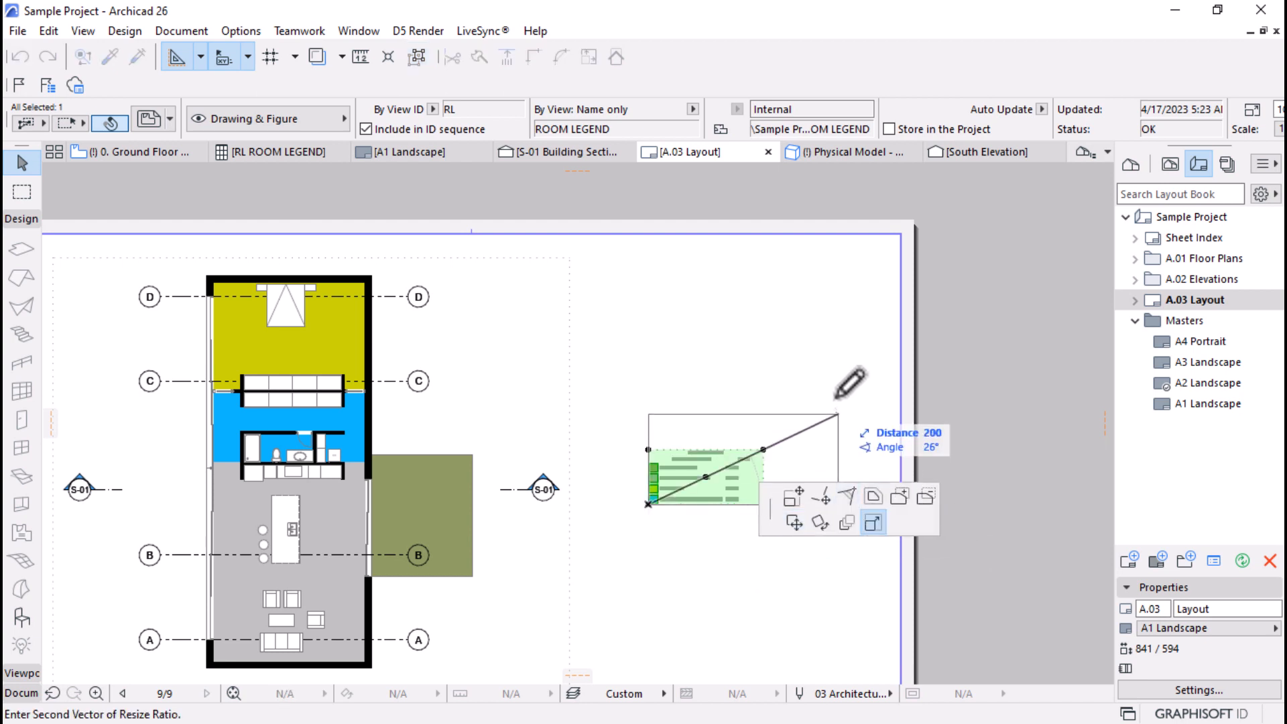
left_click(862, 358)
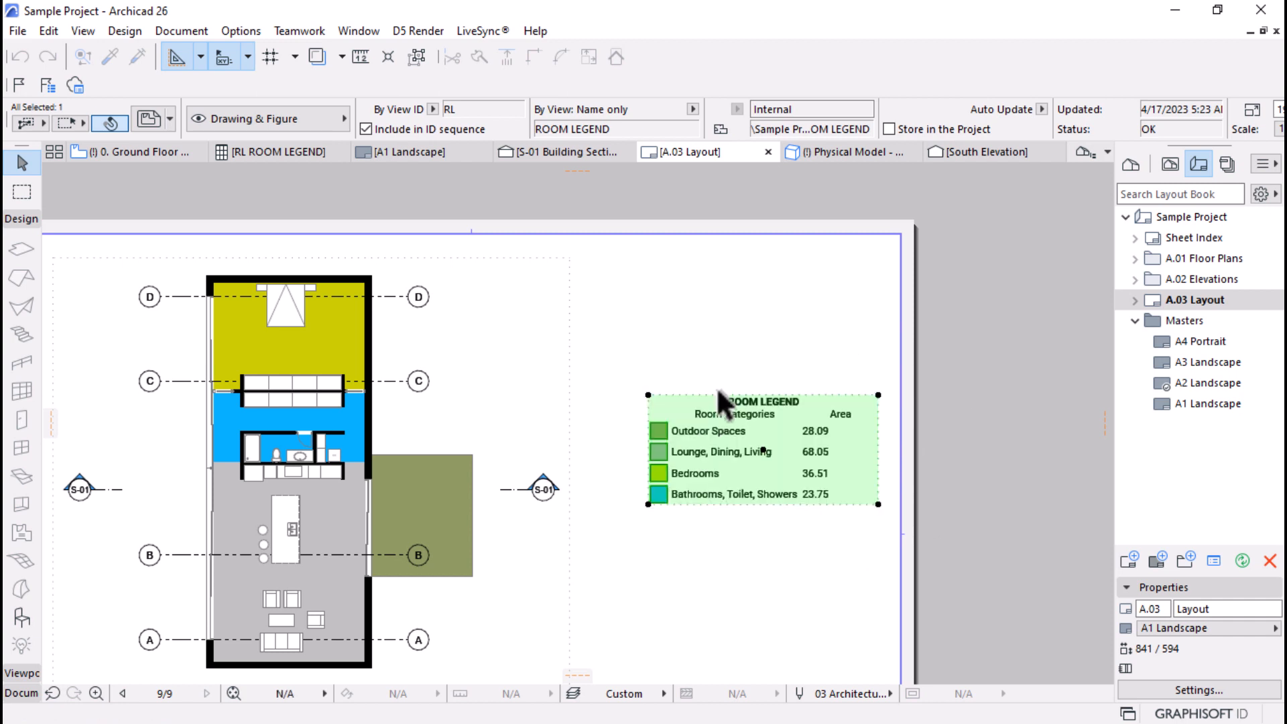
Step: Enlarge the placed ROOM LEGEND drawing proportionally to about 1.3 times its size, keeping its lower-right corner fixed
left_click(647, 394)
left_click(583, 364)
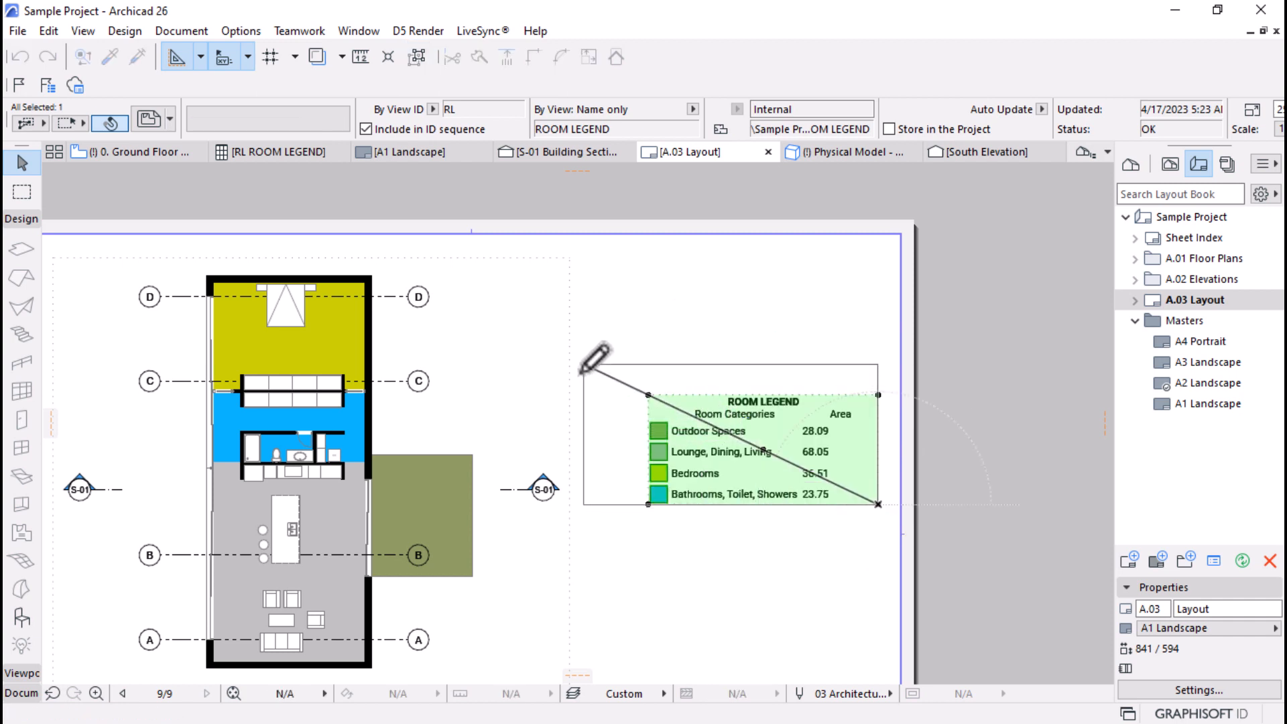
left_click(757, 534)
scroll(778, 381, "down", 4)
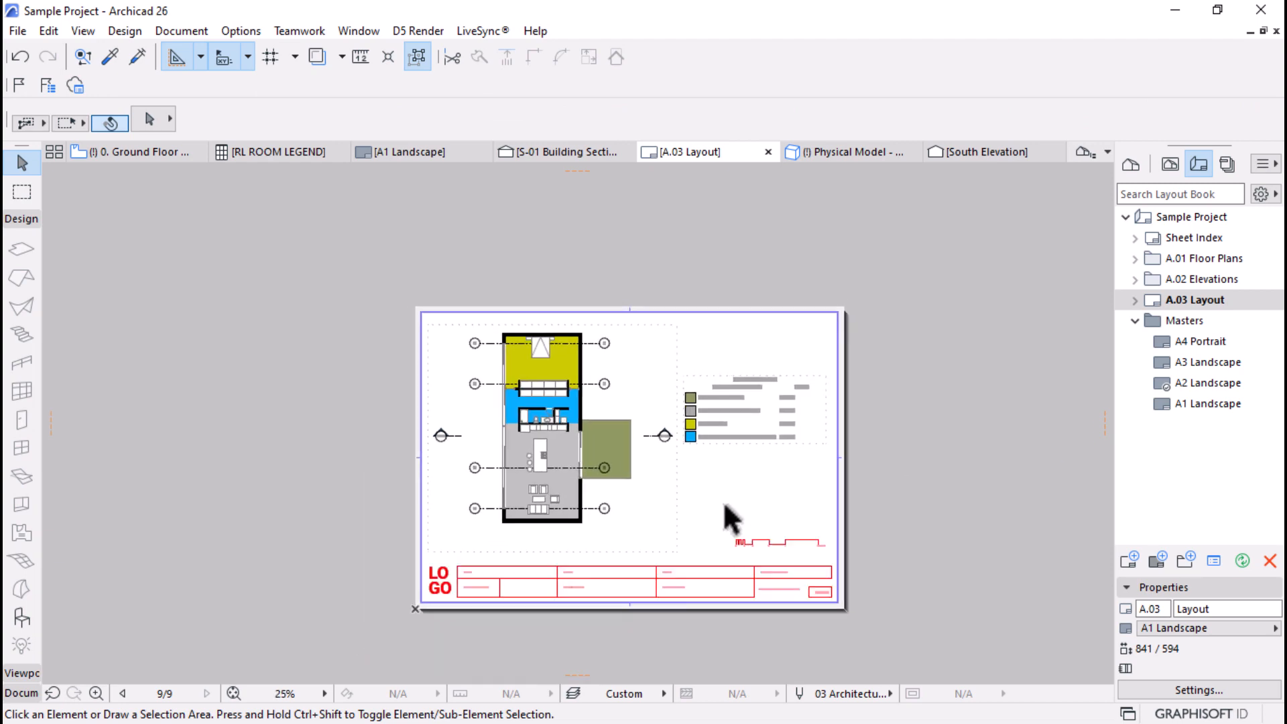
Step: Move the ROOM LEGEND drawing straight up until its upper edge lines up with that of the floor plan drawing
scroll(736, 499, "up", 2)
left_click(756, 359)
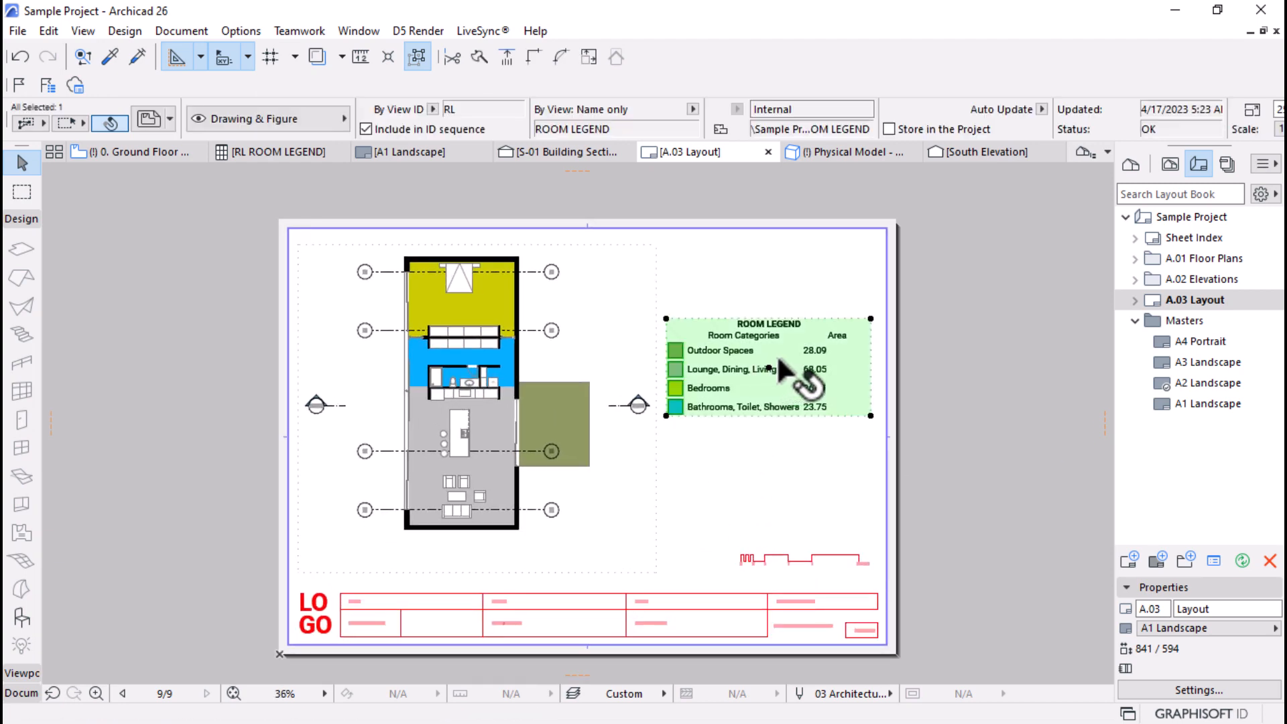
left_click_drag(769, 367, 767, 294)
left_click(968, 446)
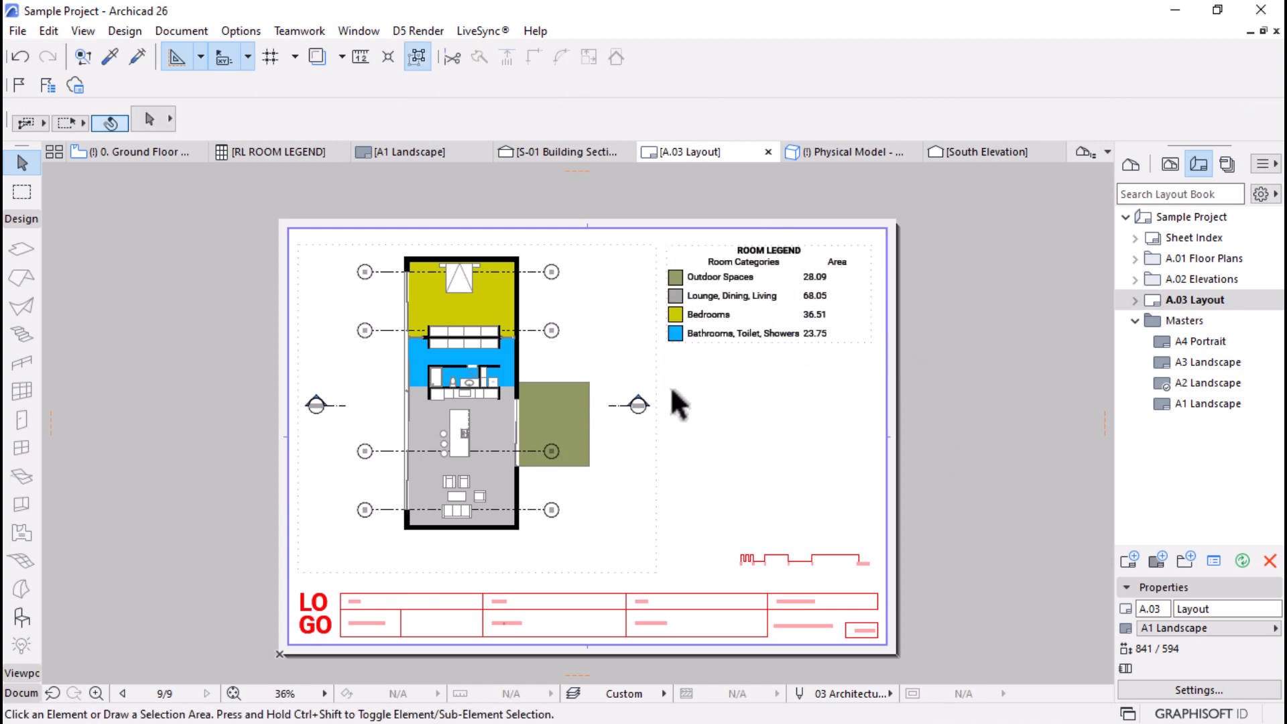
scroll(660, 337, "up", 3)
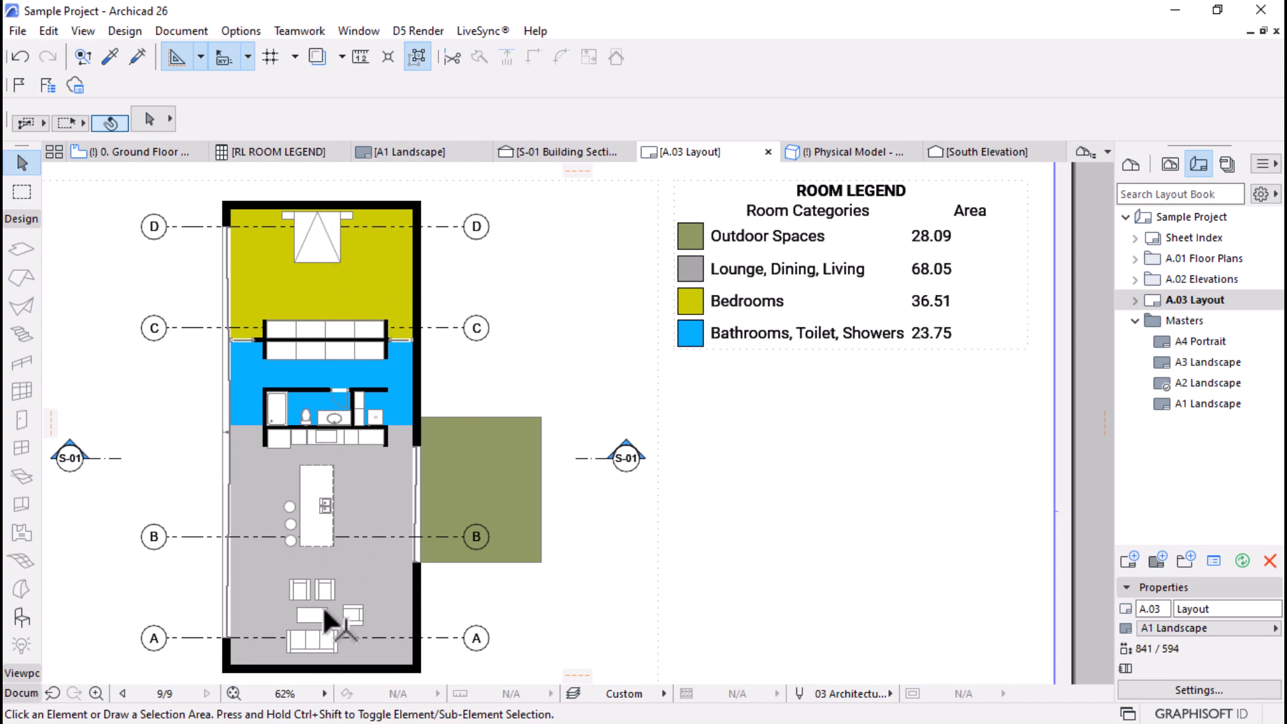
scroll(556, 272, "down", 2)
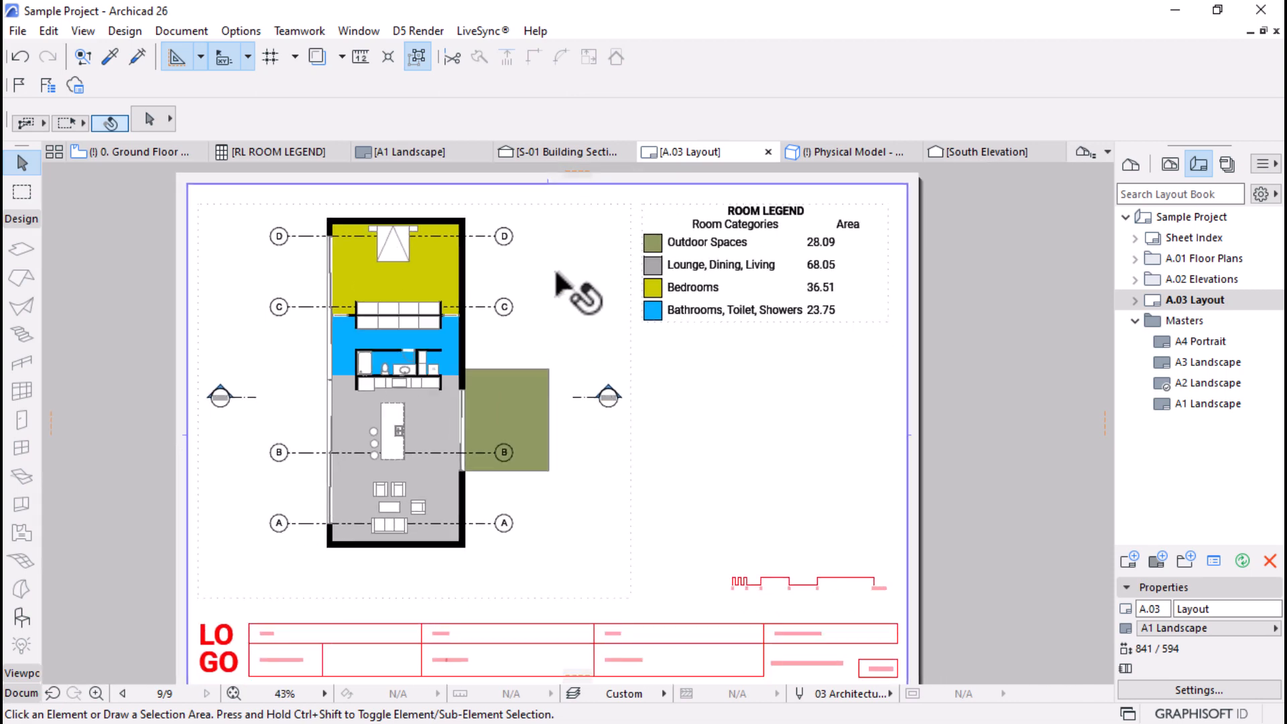
left_click(556, 272)
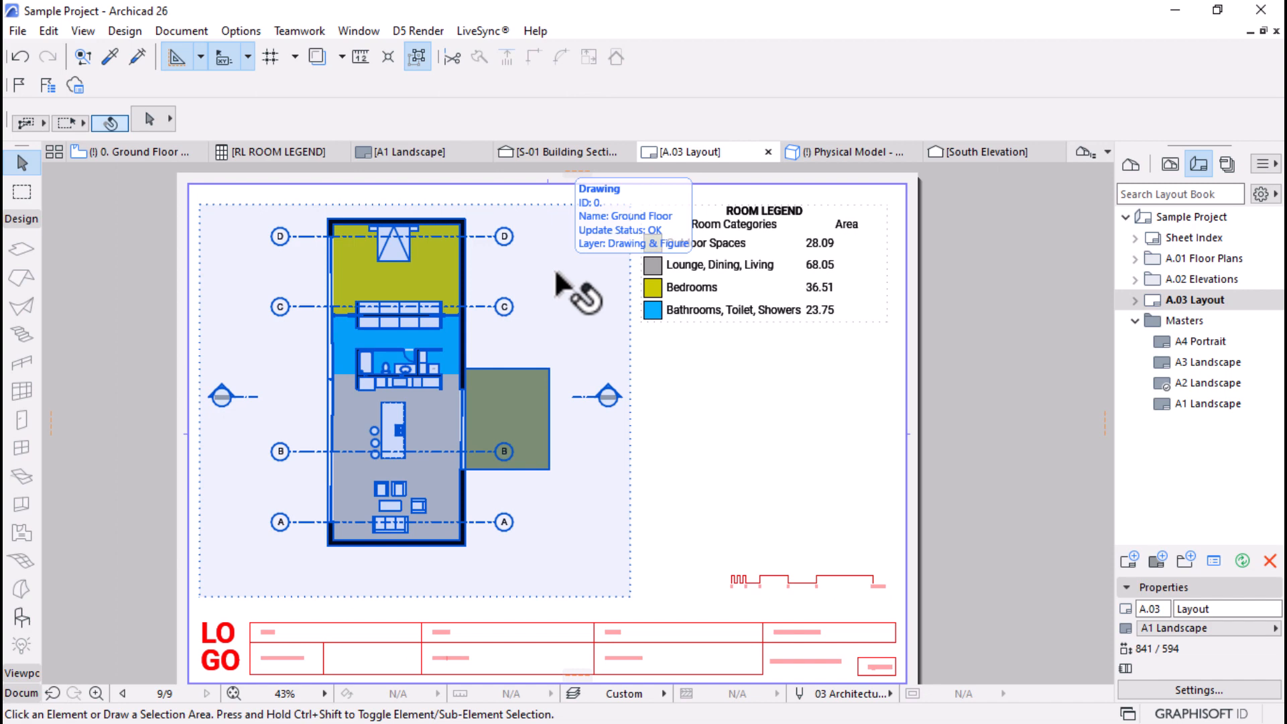
scroll(629, 381, "down", 1)
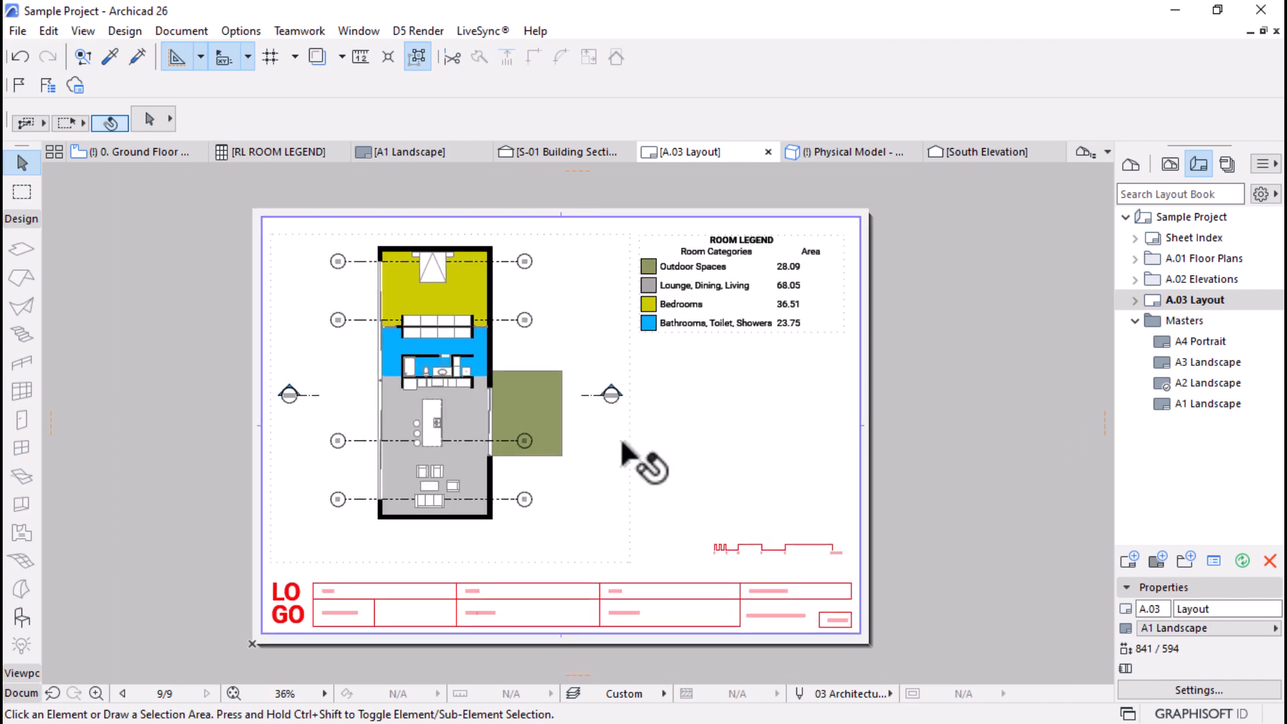
scroll(423, 401, "up", 1)
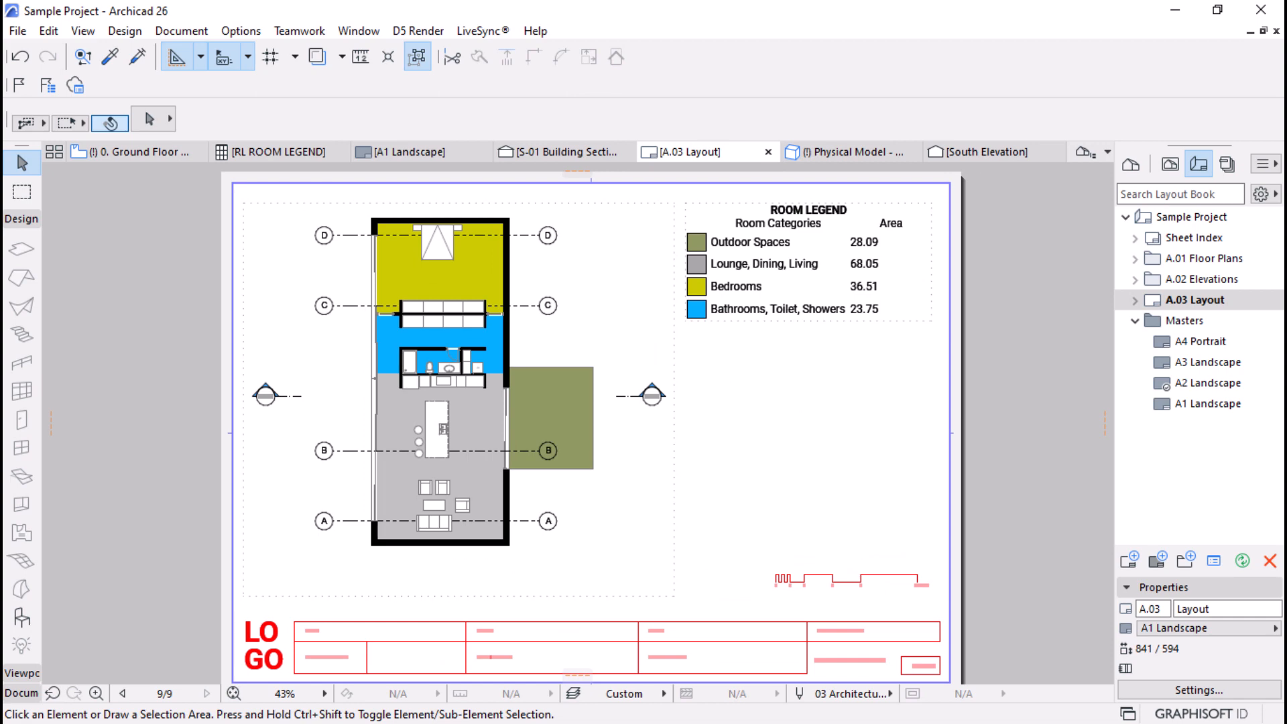
Step: In the RL ROOM LEGEND schedule, left-align the Area header above its values and widen the Room Categories column by about 6 mm
scroll(899, 216, "up", 4)
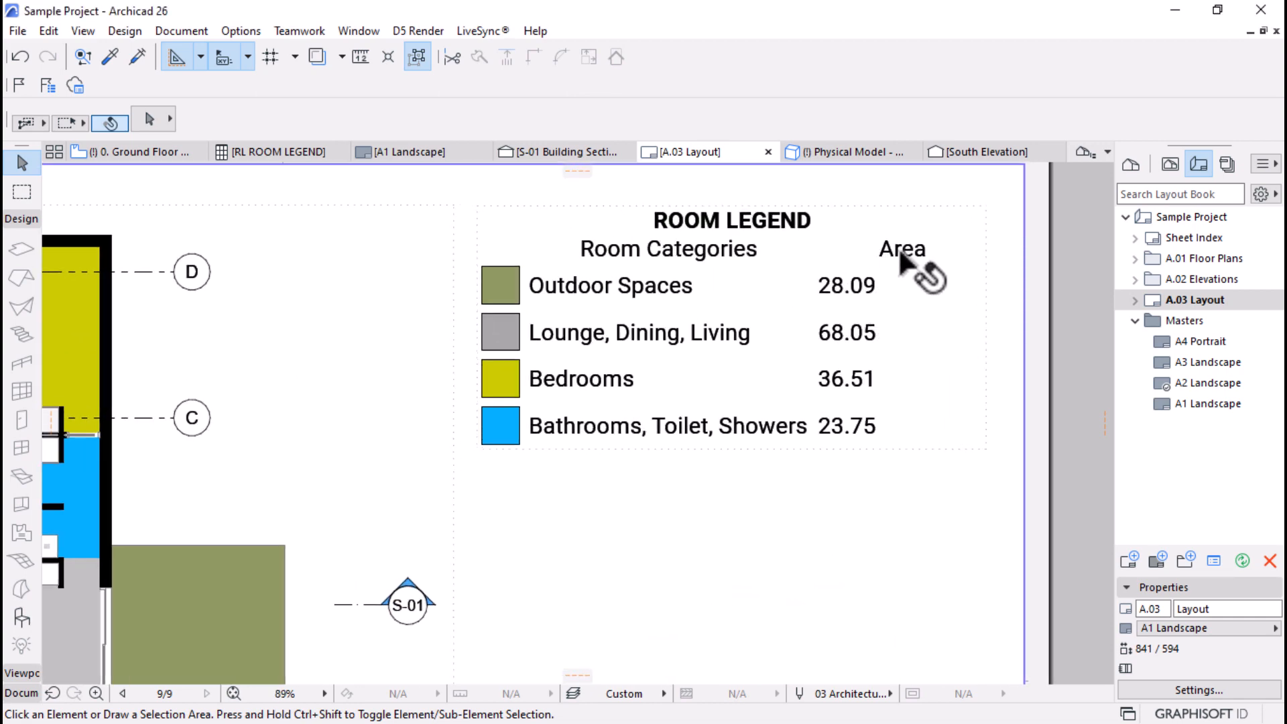
left_click(267, 152)
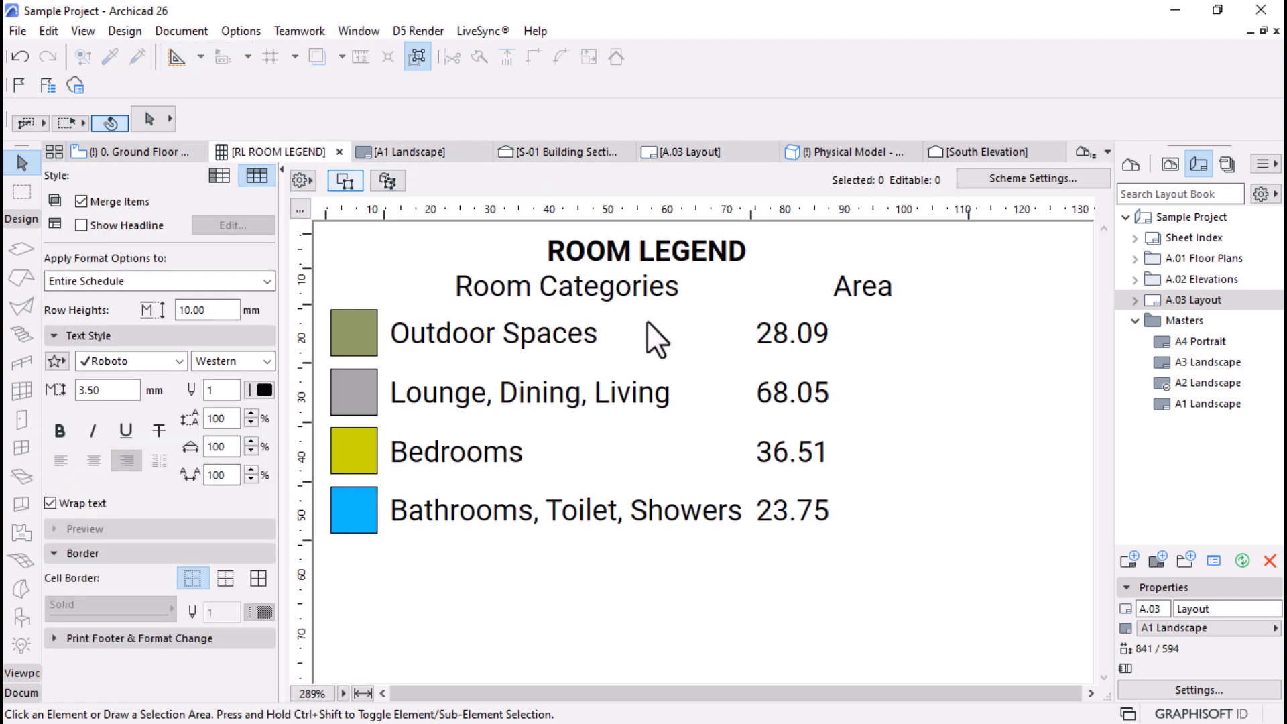
left_click(824, 287)
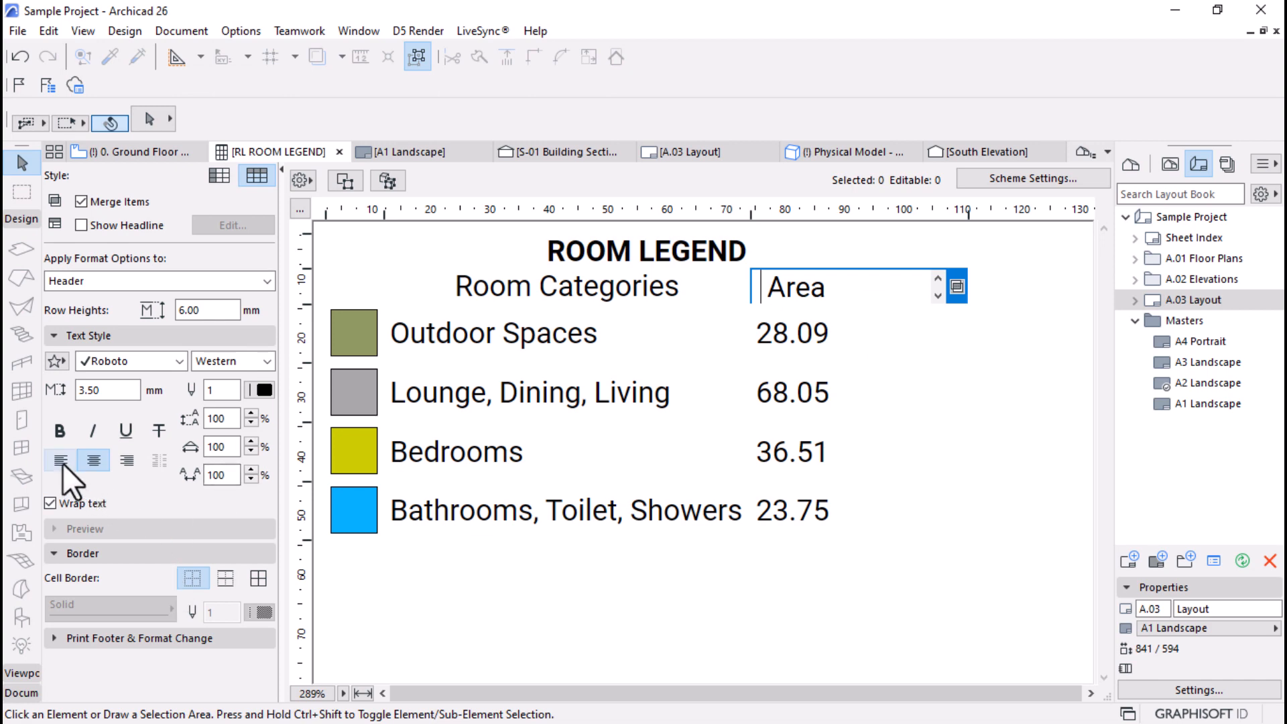
left_click(735, 604)
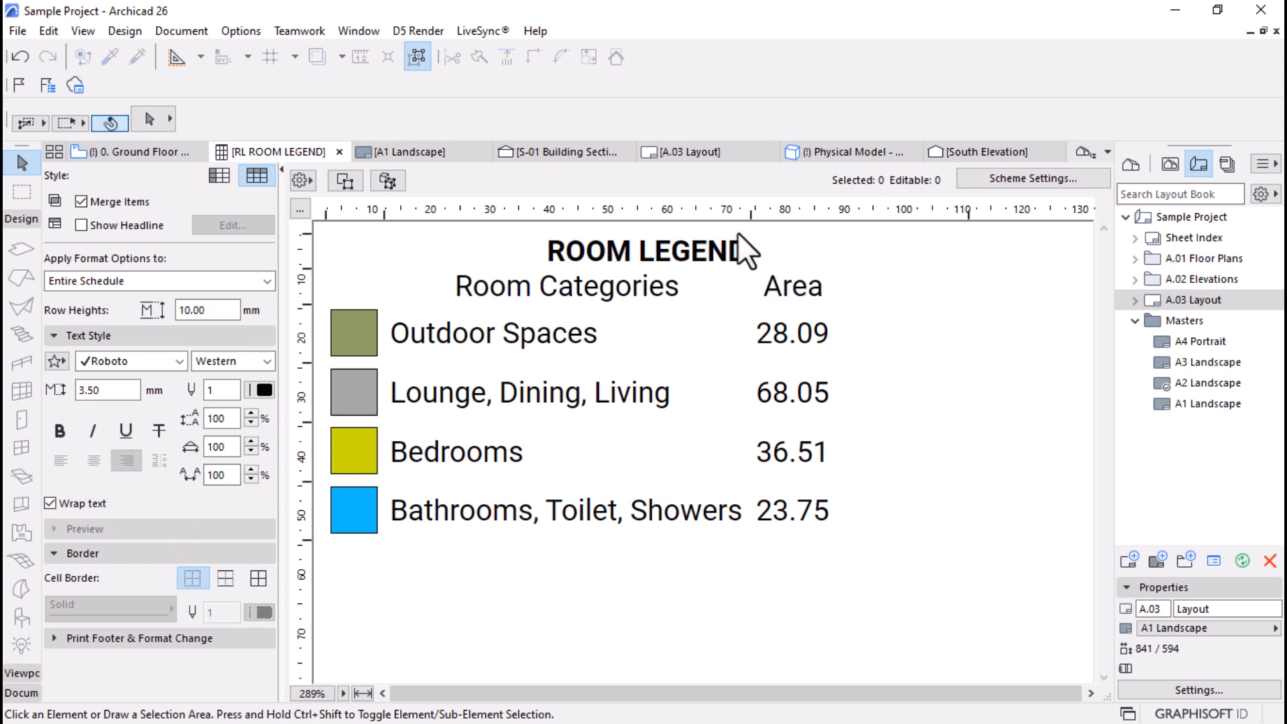
left_click_drag(750, 215, 785, 216)
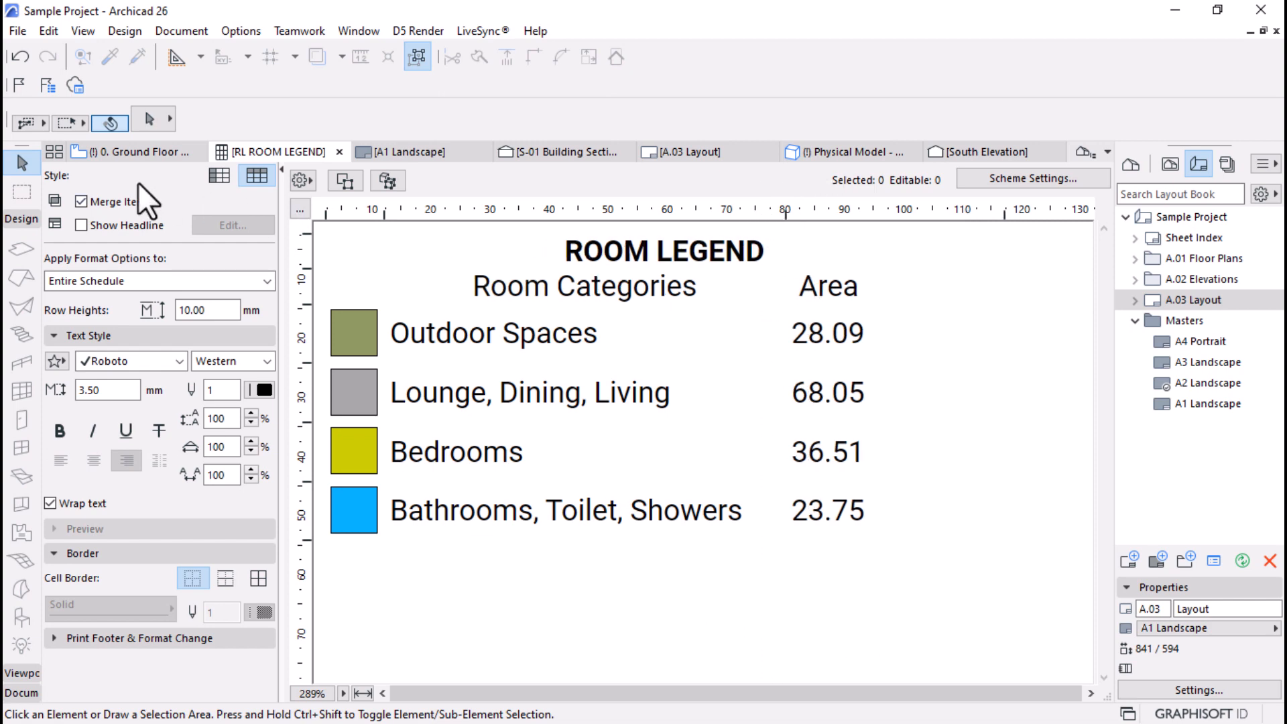
Step: Return to the A.03 Layout and check the column spacing of the placed ROOM LEGEND beside the floor plan
left_click(681, 158)
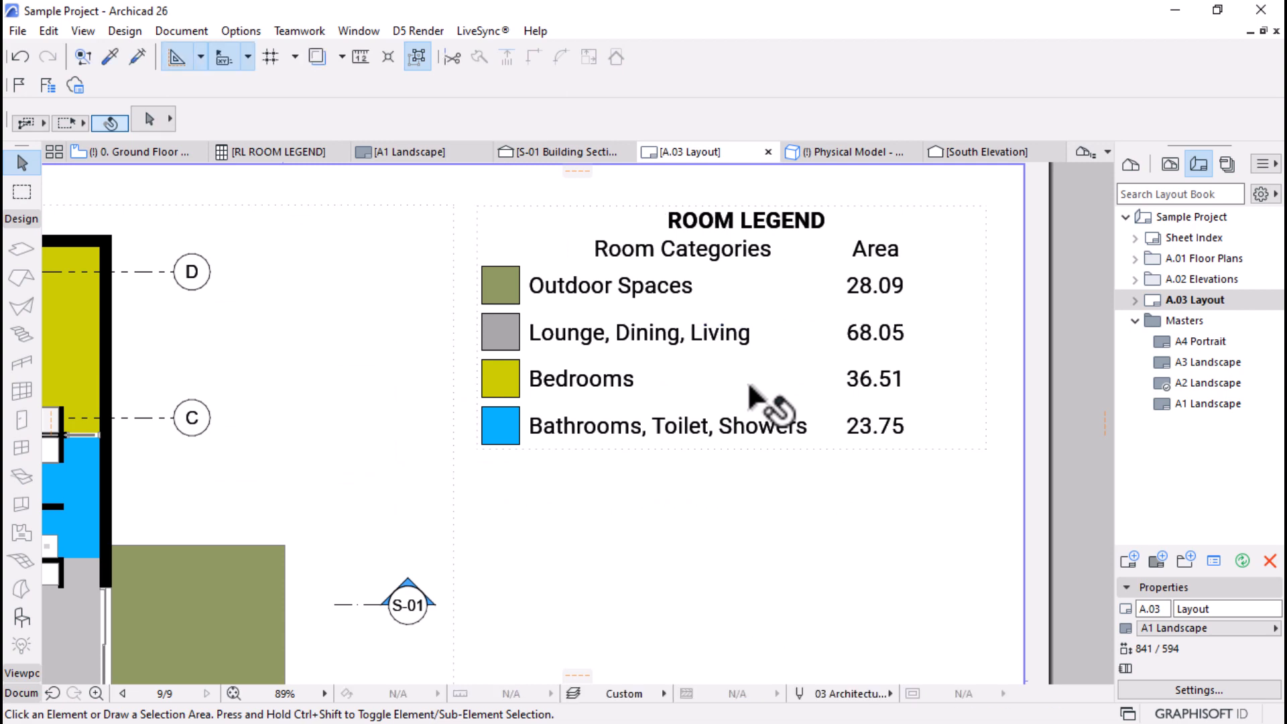
scroll(858, 318, "down", 4)
scroll(697, 474, "down", 2)
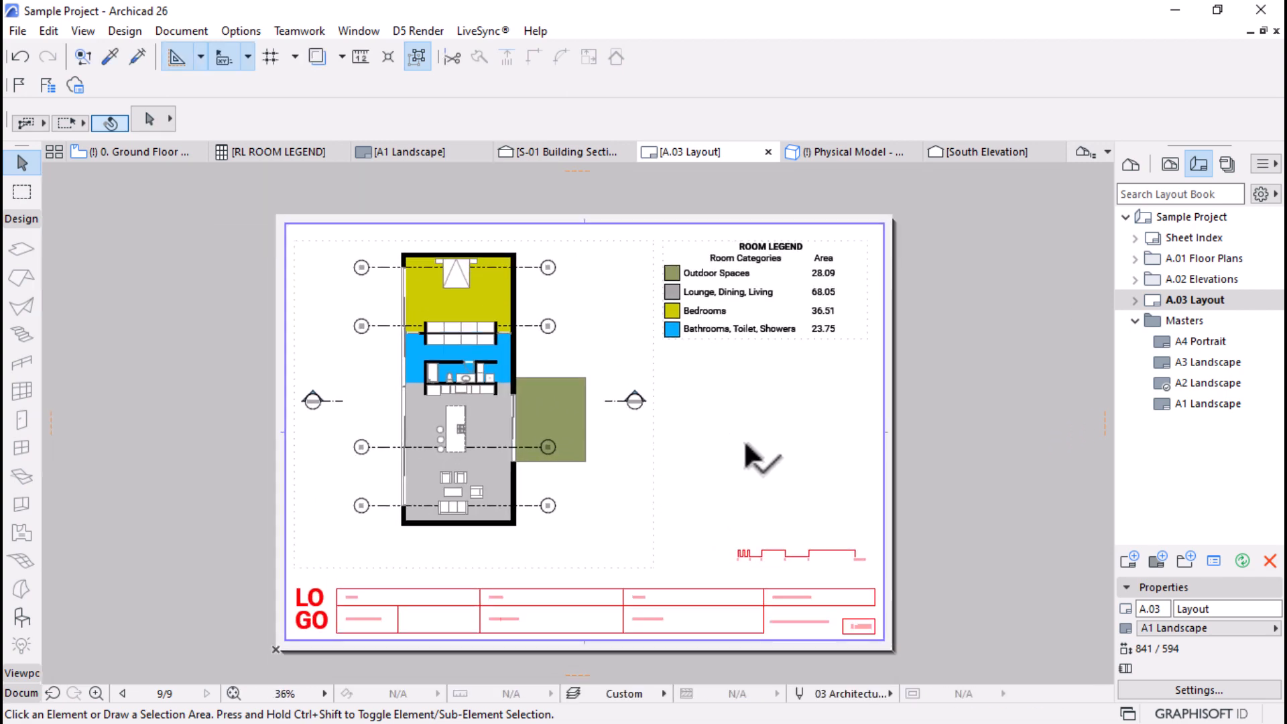
scroll(752, 458, "up", 1)
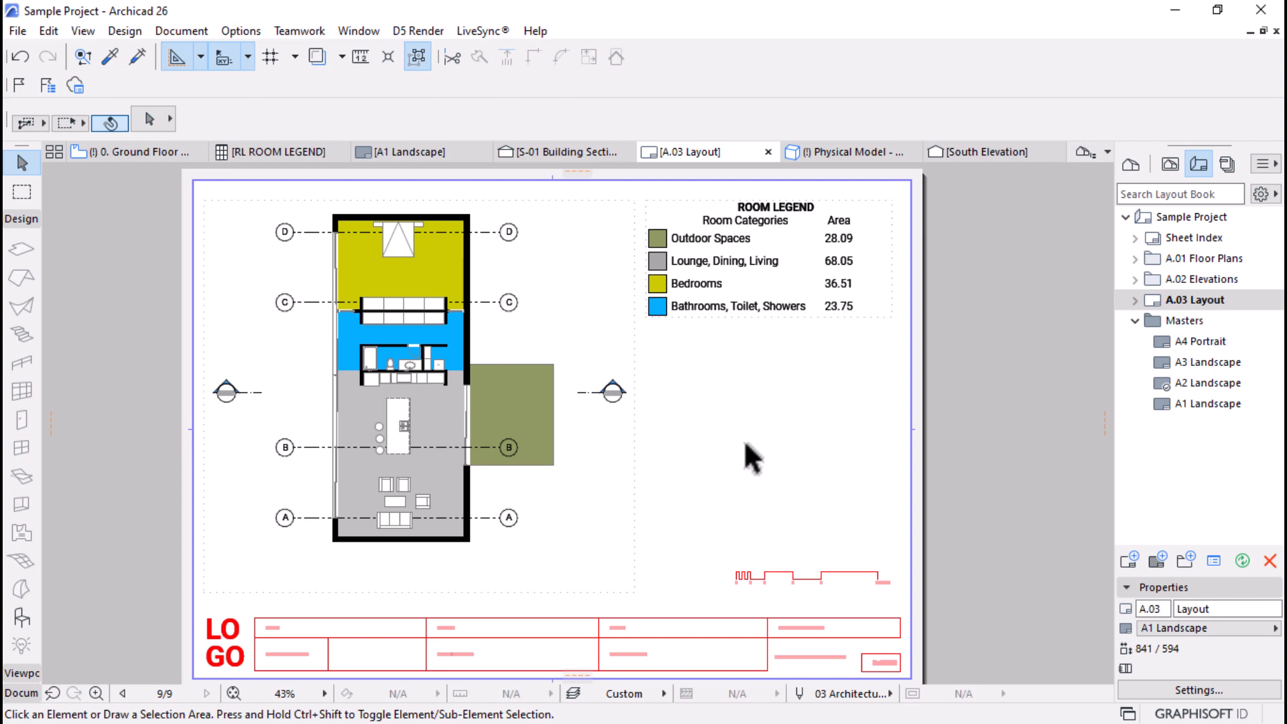
scroll(755, 396, "up", 1)
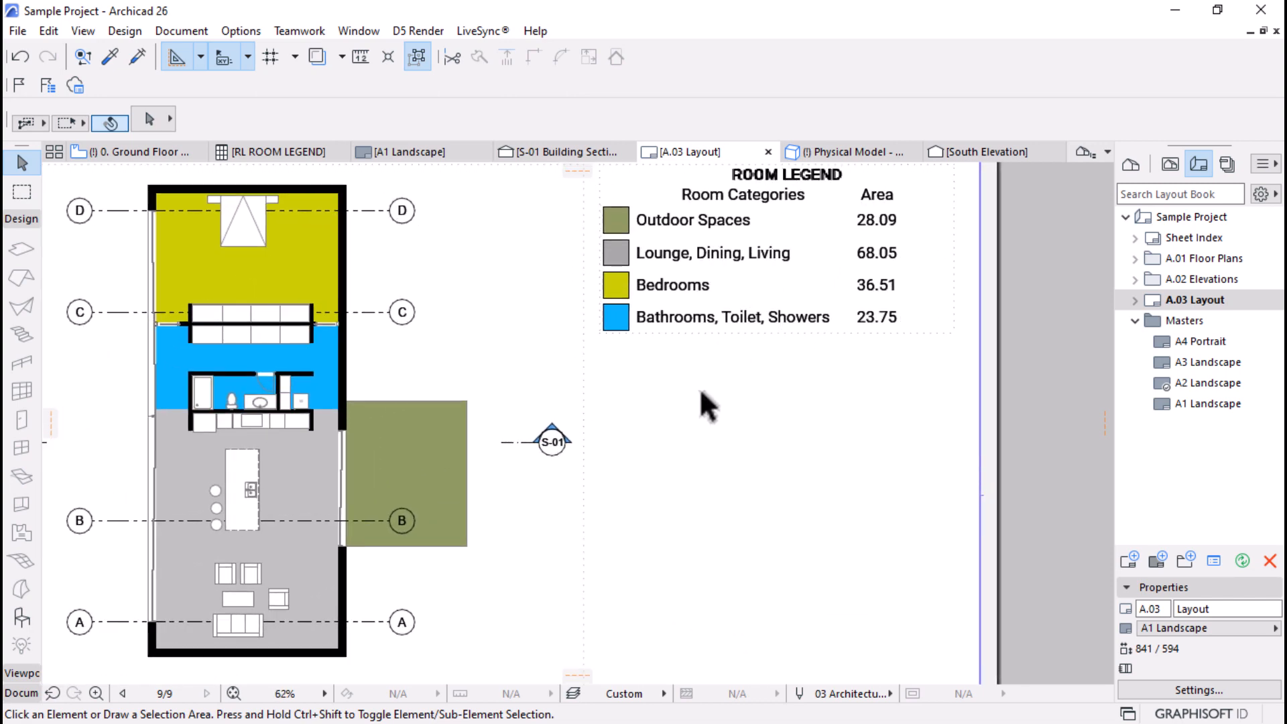
Step: From the RL ROOM LEGEND schedule's scheme settings, create a new Surfaces scheme with ID RL and name ROOM LIST
left_click(252, 153)
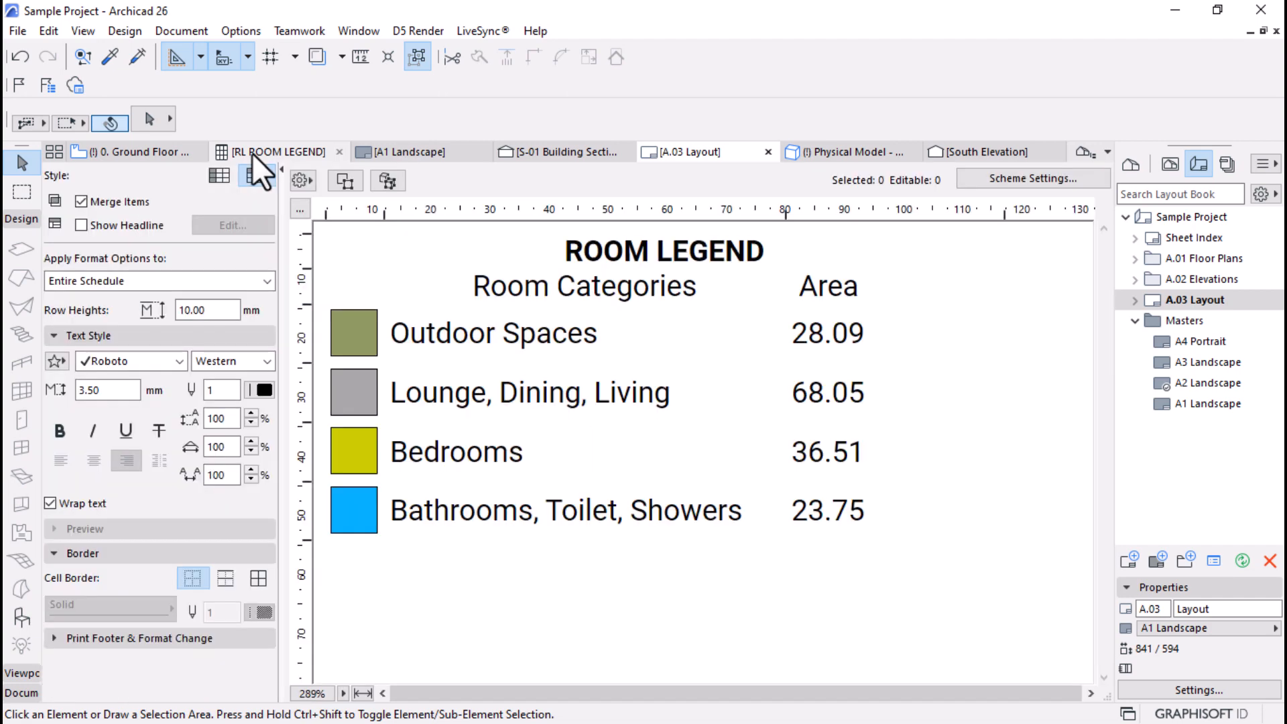
left_click(1010, 178)
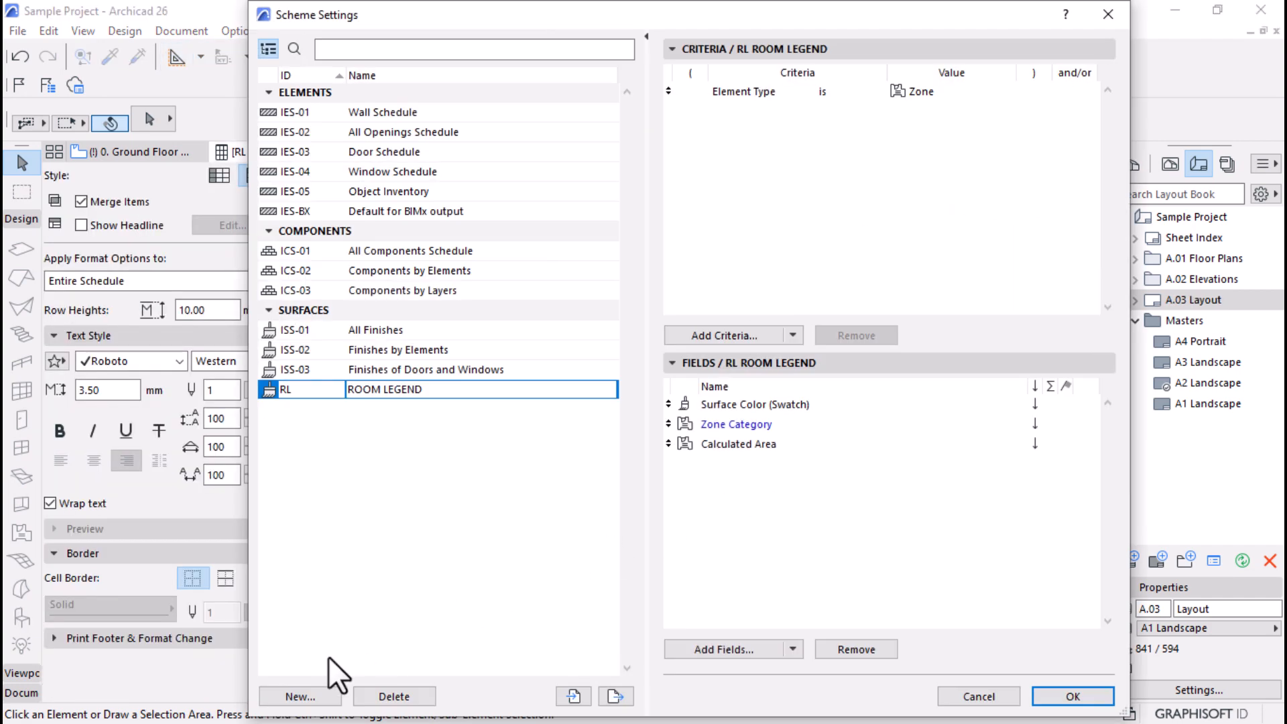
left_click(299, 696)
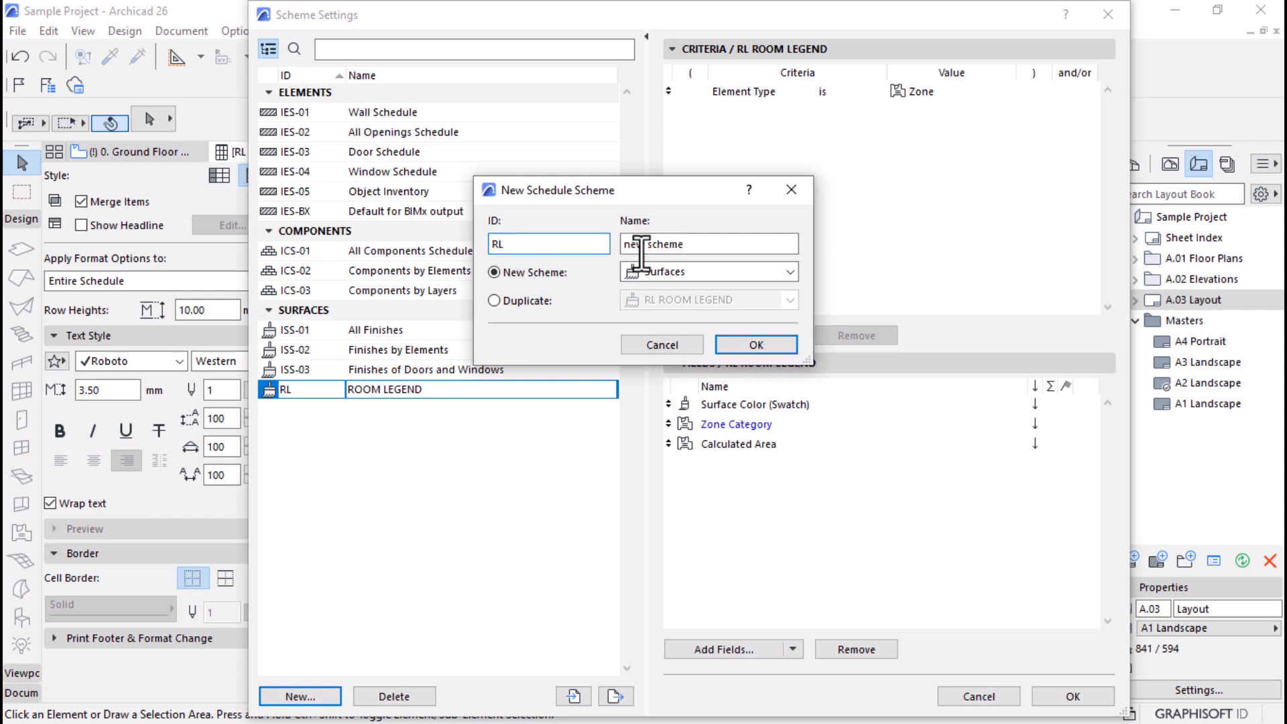
key("Tab")
type("roo")
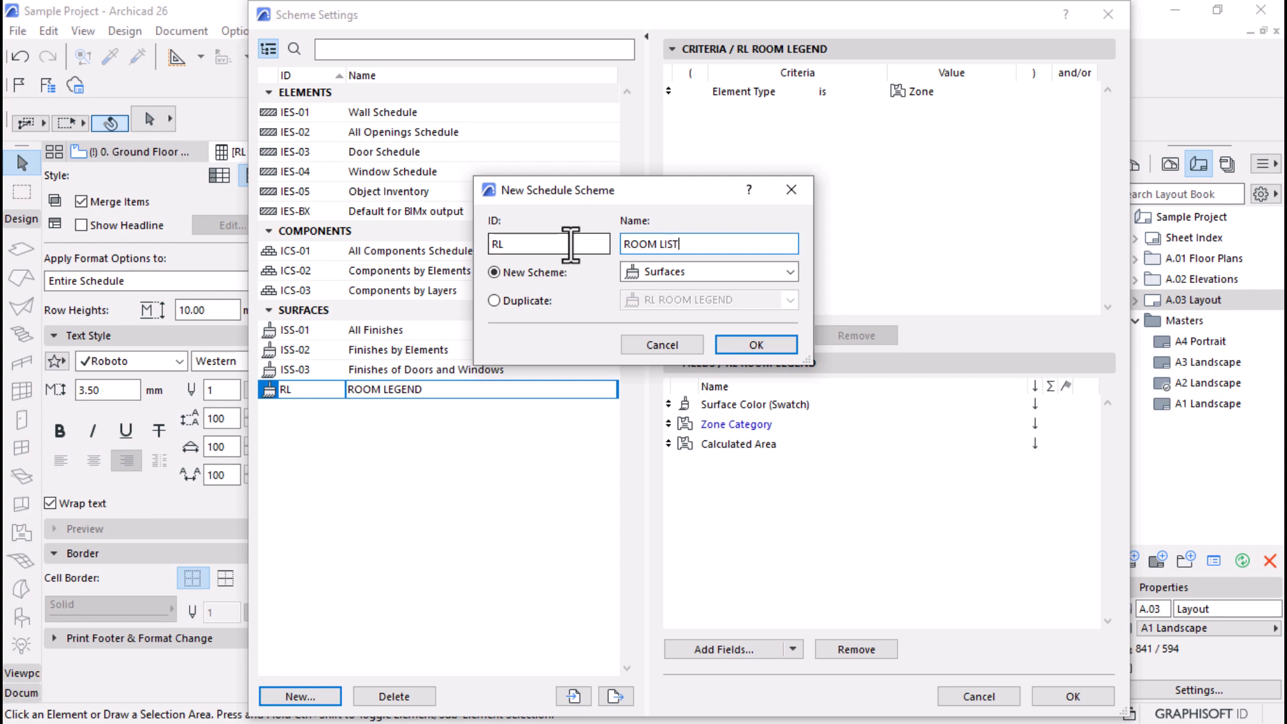
left_click(784, 347)
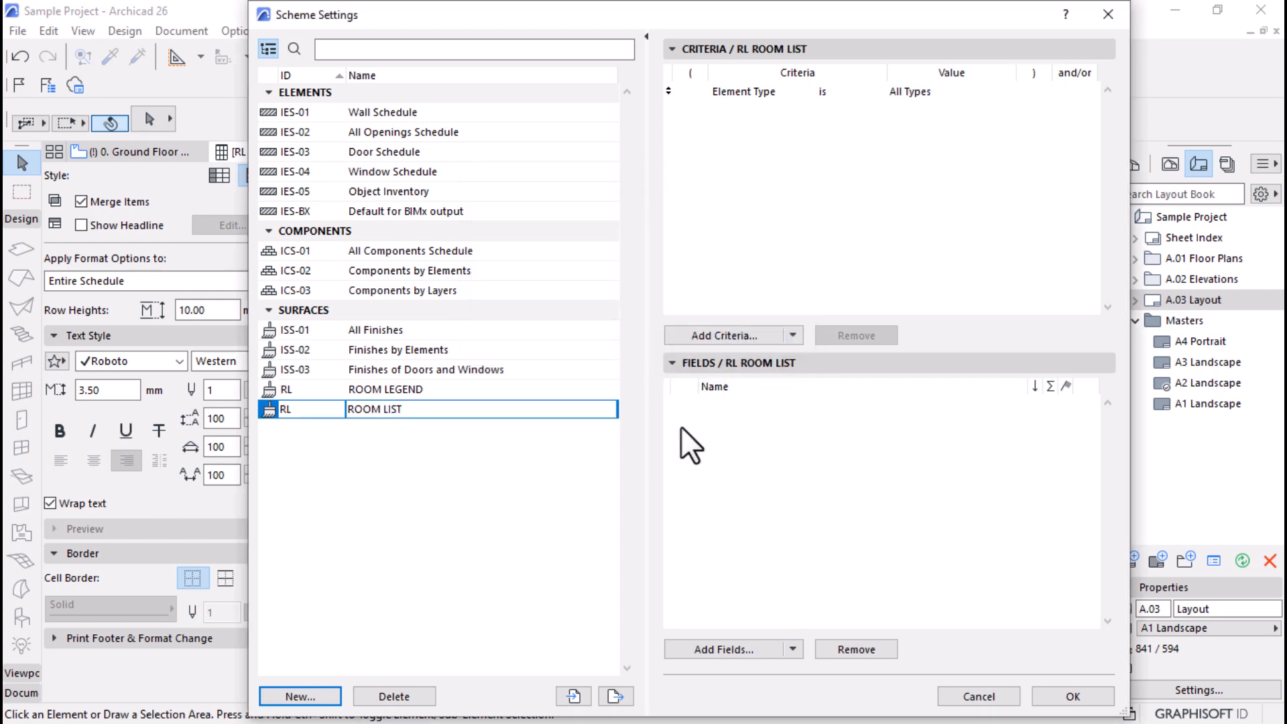
Step: Set the ROOM LIST scheme's criteria so that the Element Type is Zone
left_click(920, 90)
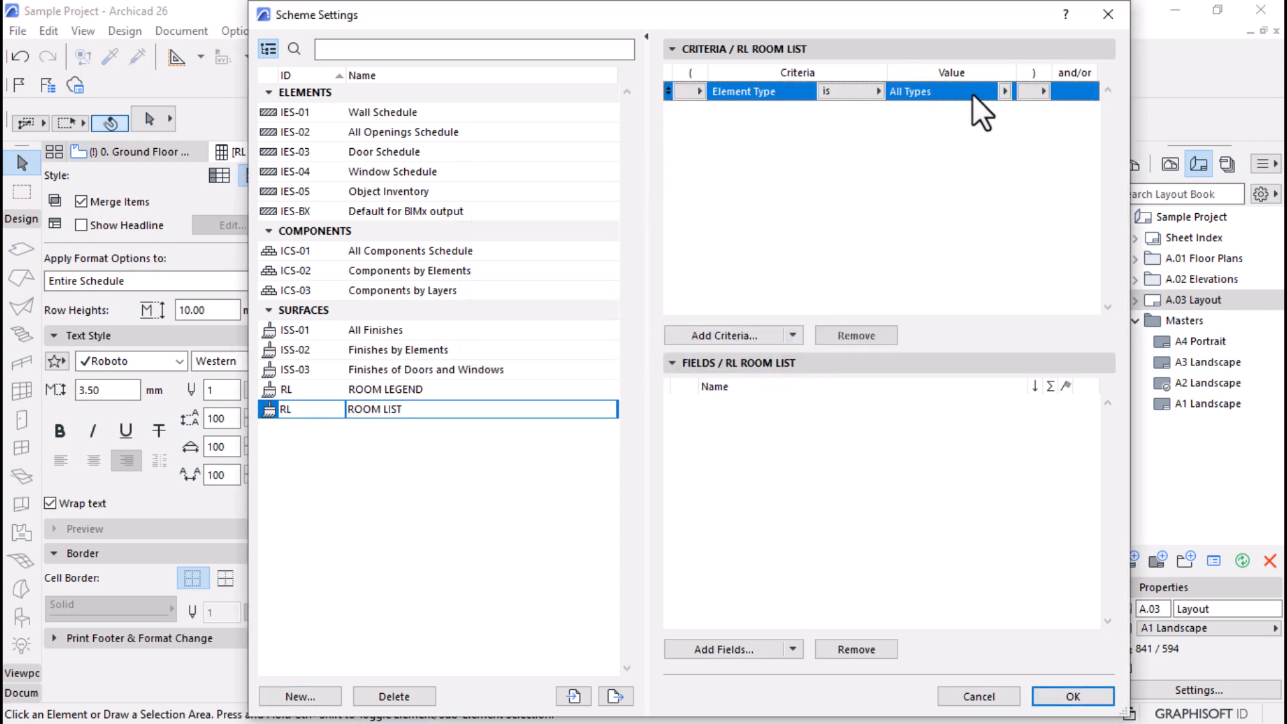
left_click(1000, 94)
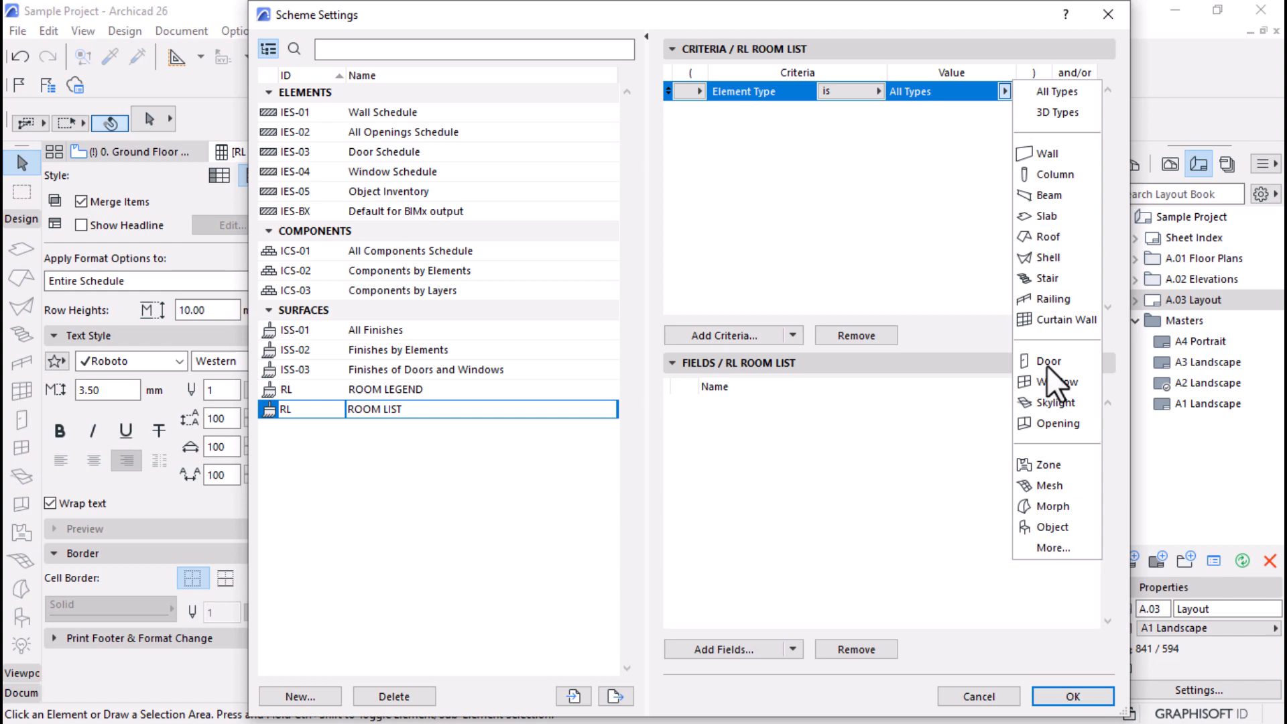
left_click(1056, 460)
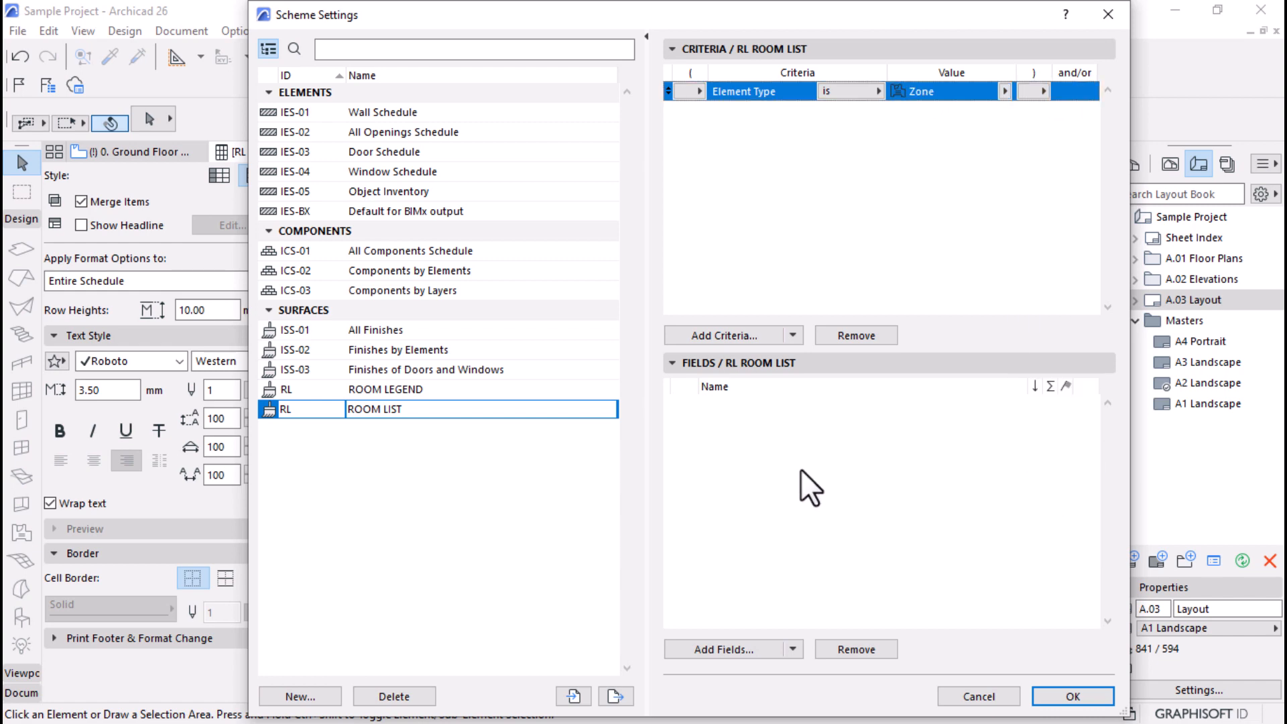
Step: Add the Zone Number and Zone Name fields, in that order, to the ROOM LIST scheme
left_click(710, 649)
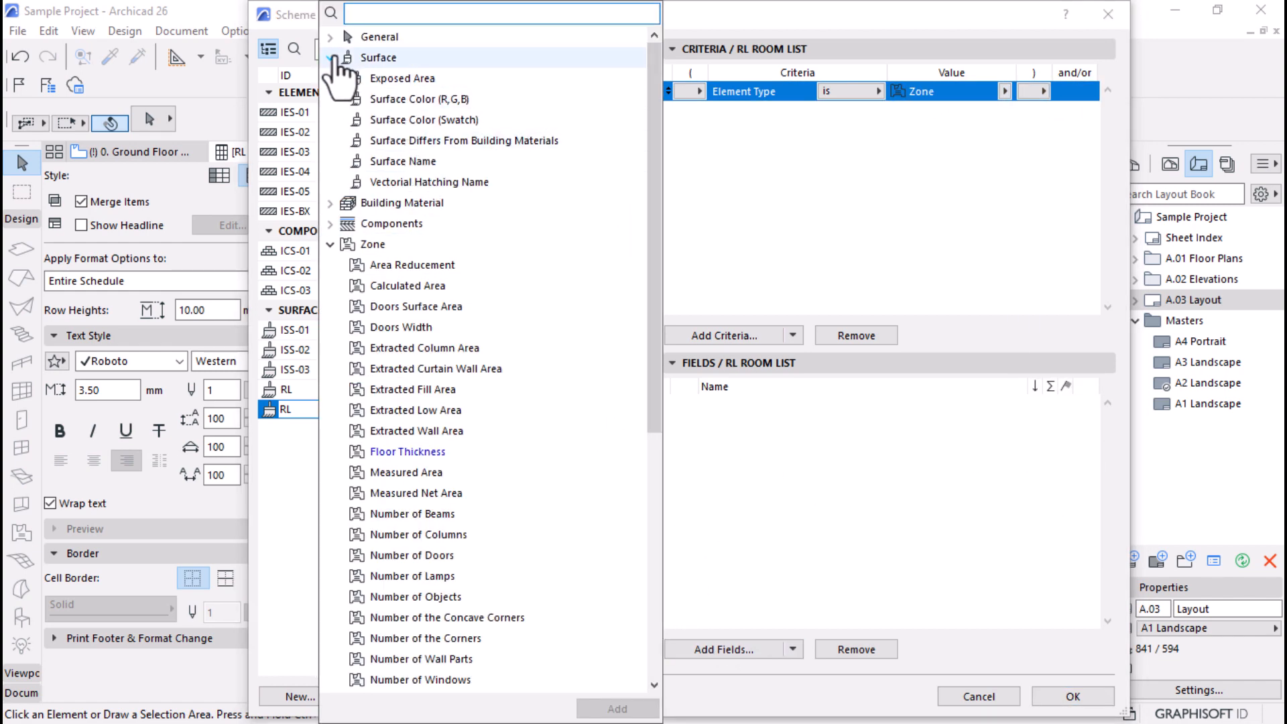
left_click(329, 58)
left_click(329, 119)
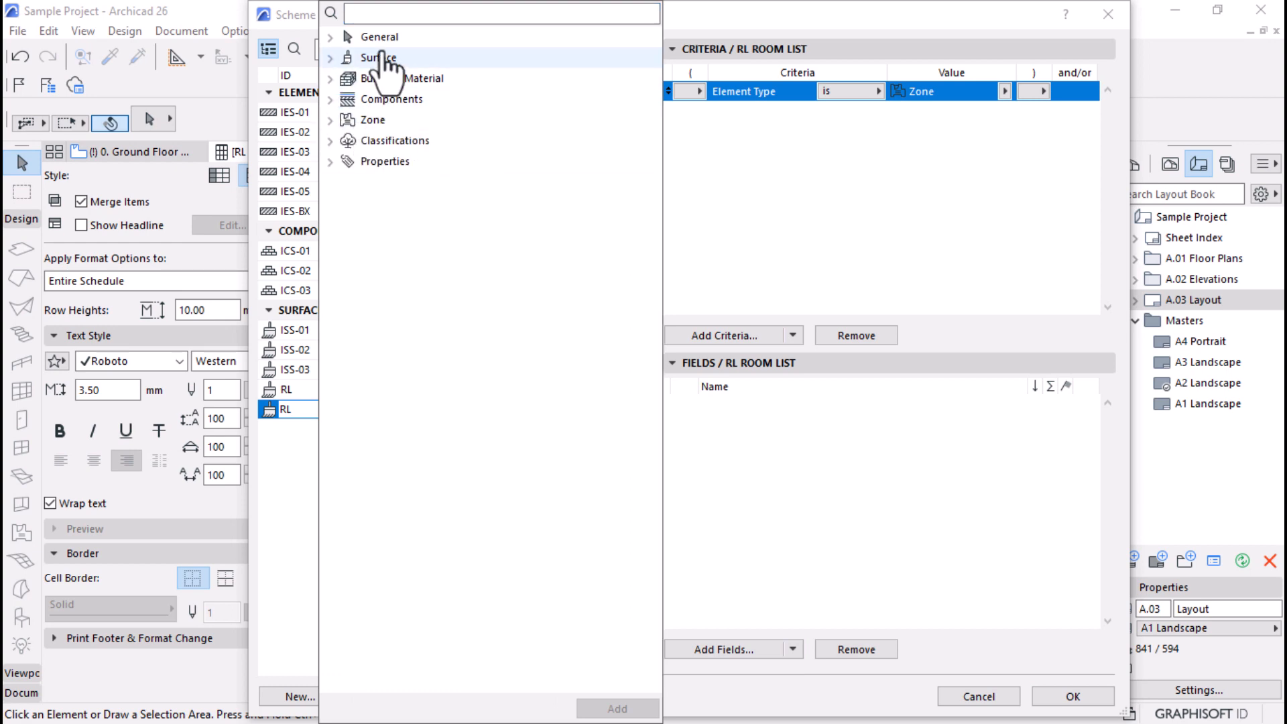
left_click(331, 119)
scroll(429, 268, "down", 4)
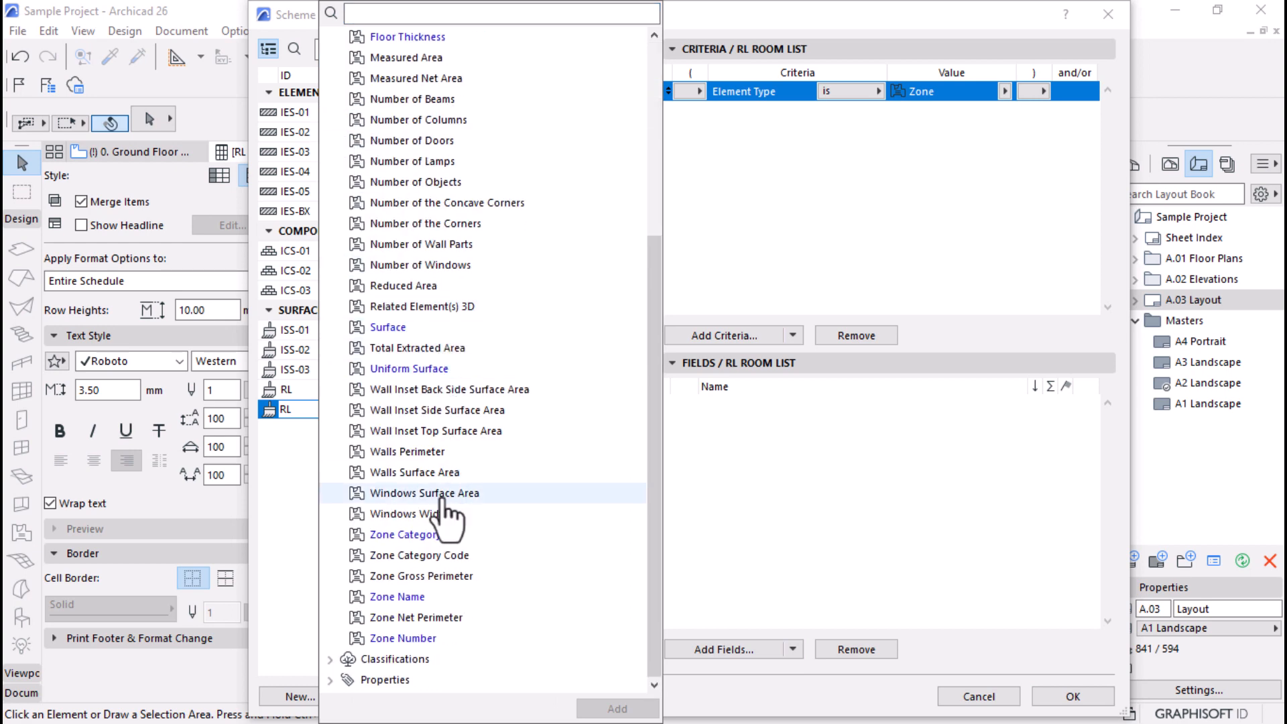
left_click(414, 598)
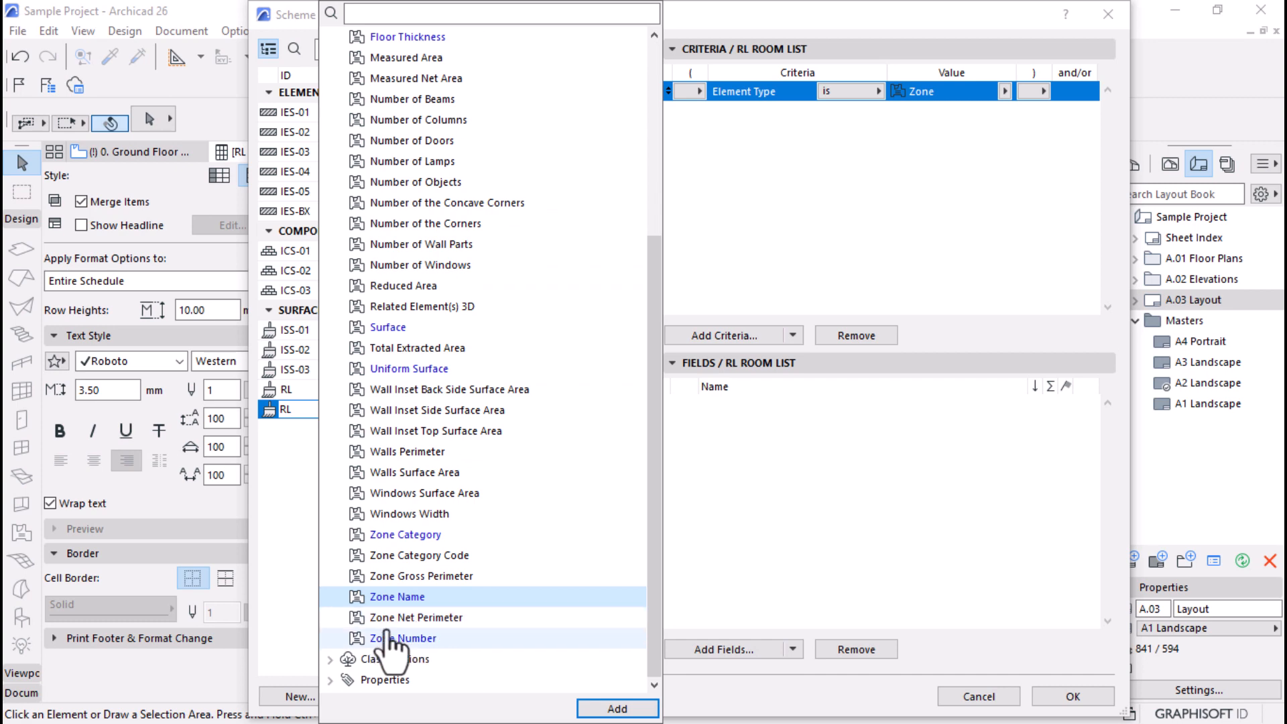
double_click(420, 635)
left_click(405, 597)
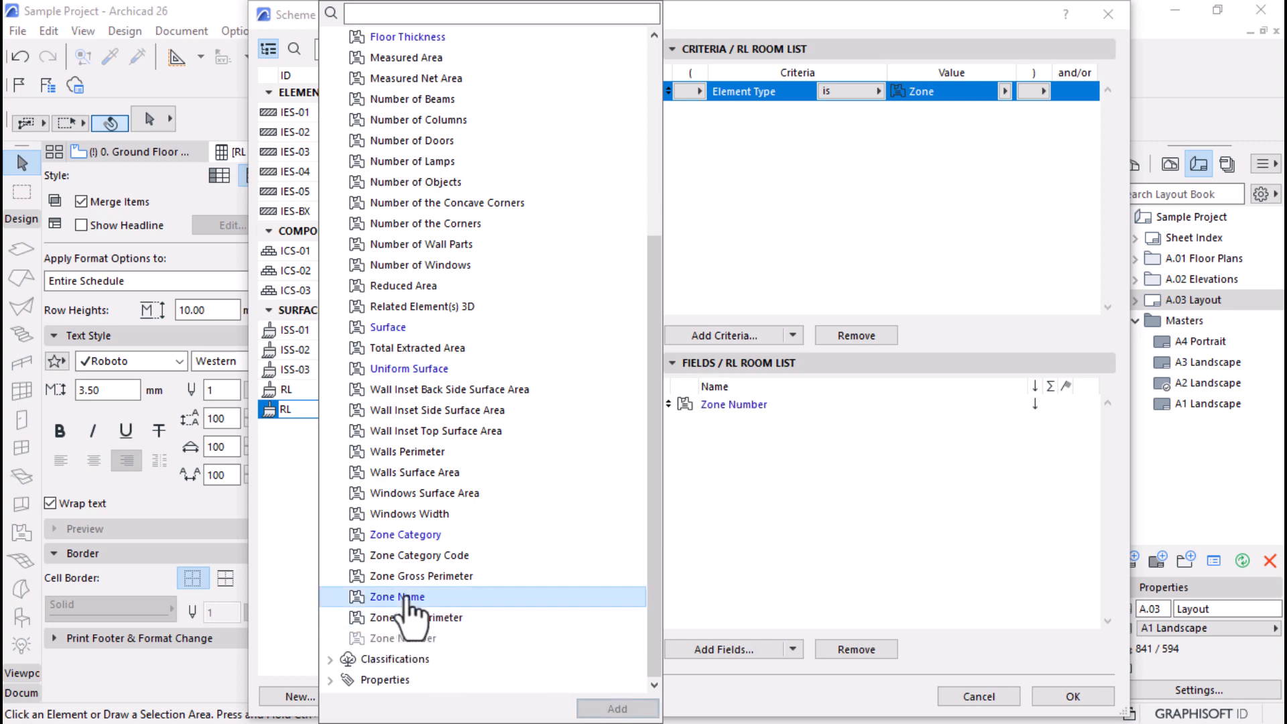
left_click(604, 708)
Step: Add the zone's Calculated Area field to the ROOM LIST scheme and apply the scheme settings to generate the schedule
scroll(408, 168, "up", 6)
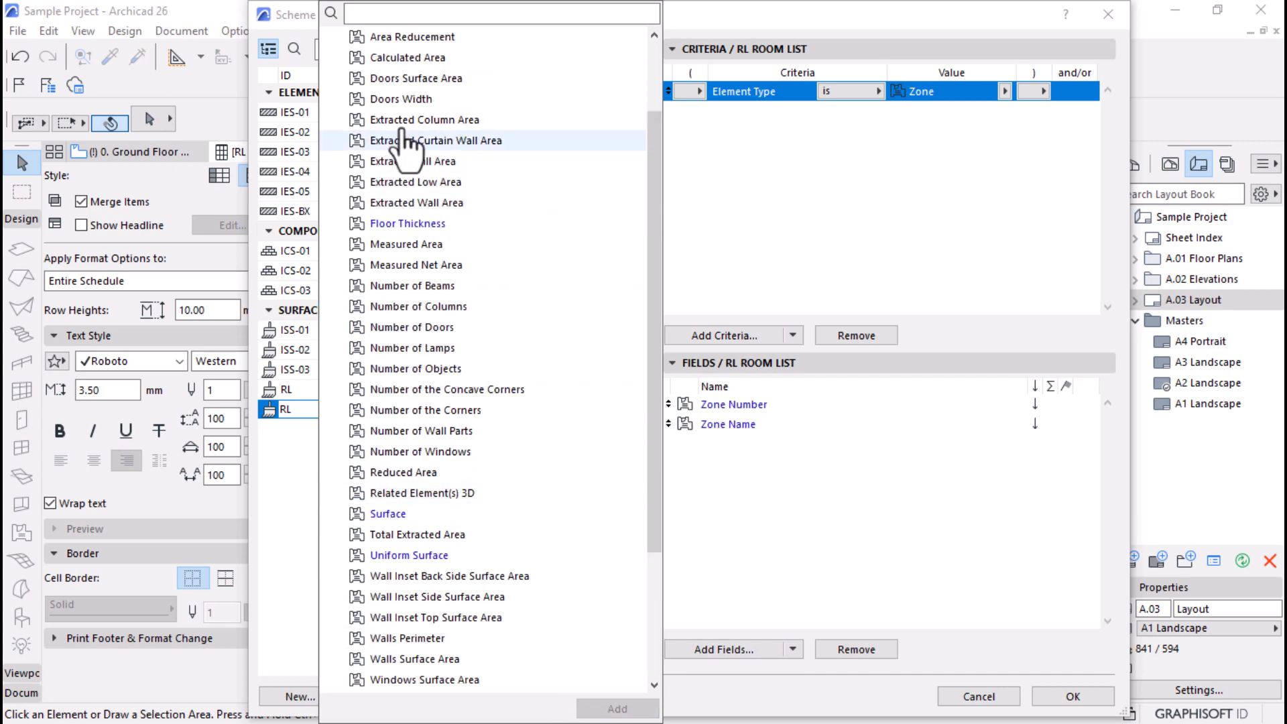
left_click(389, 162)
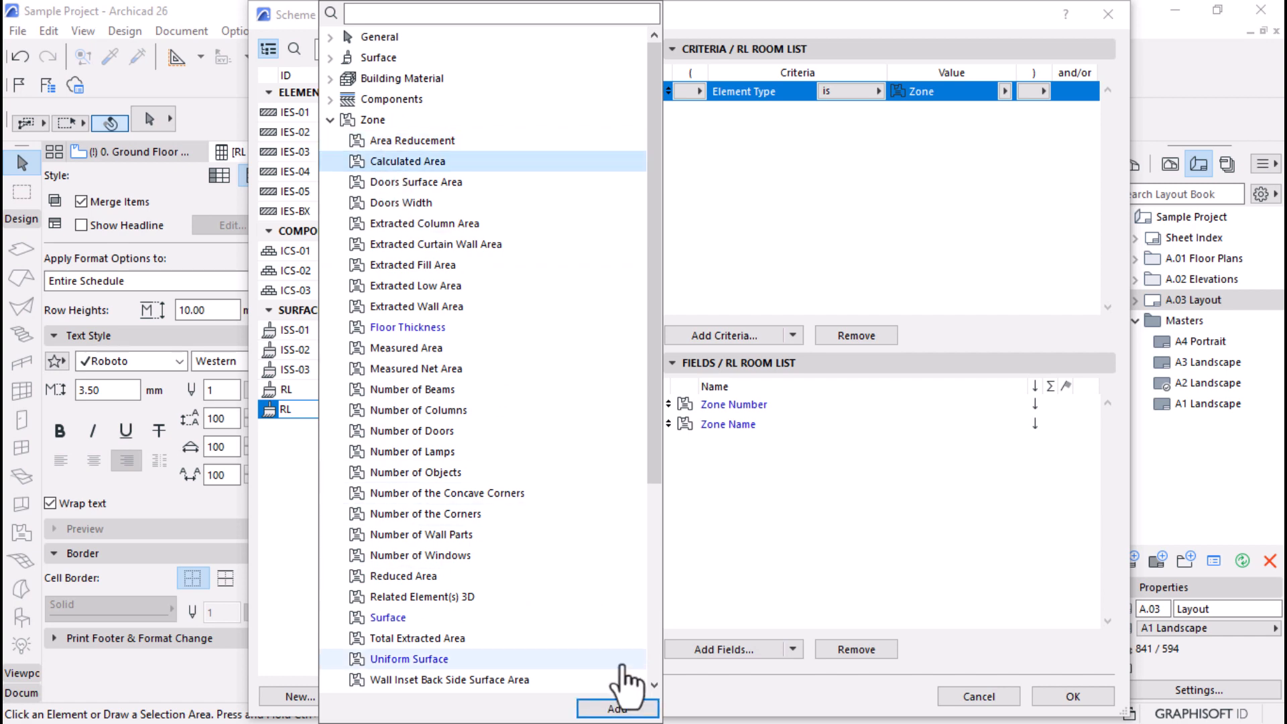
left_click(616, 708)
left_click(751, 528)
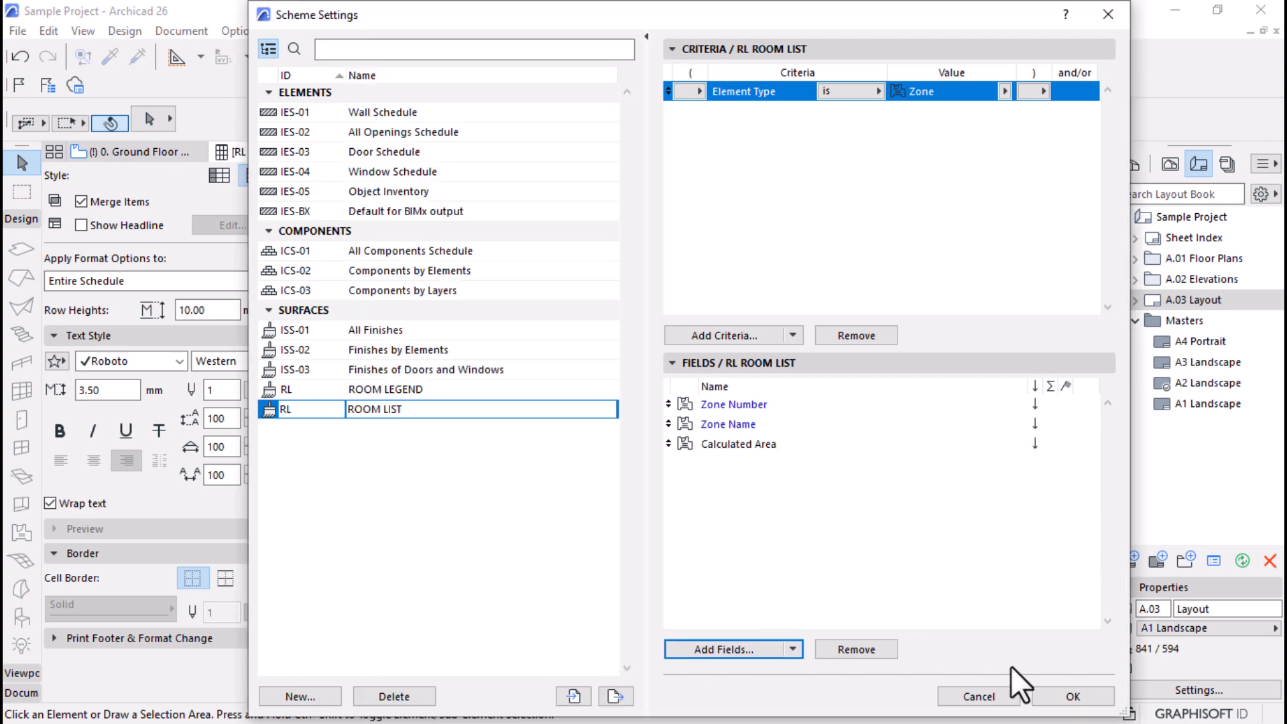
left_click(1067, 697)
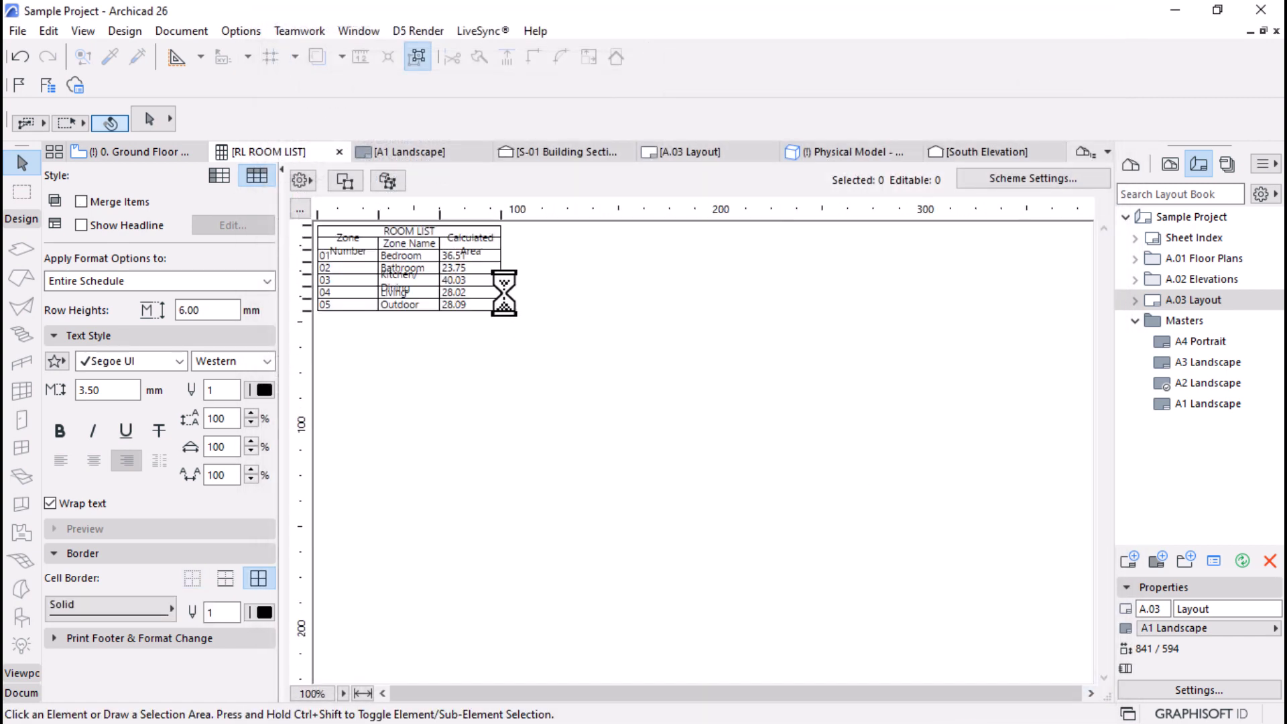
Step: Rename the Calculated Area column header of the ROOM LIST schedule to "Area"
left_click(362, 693)
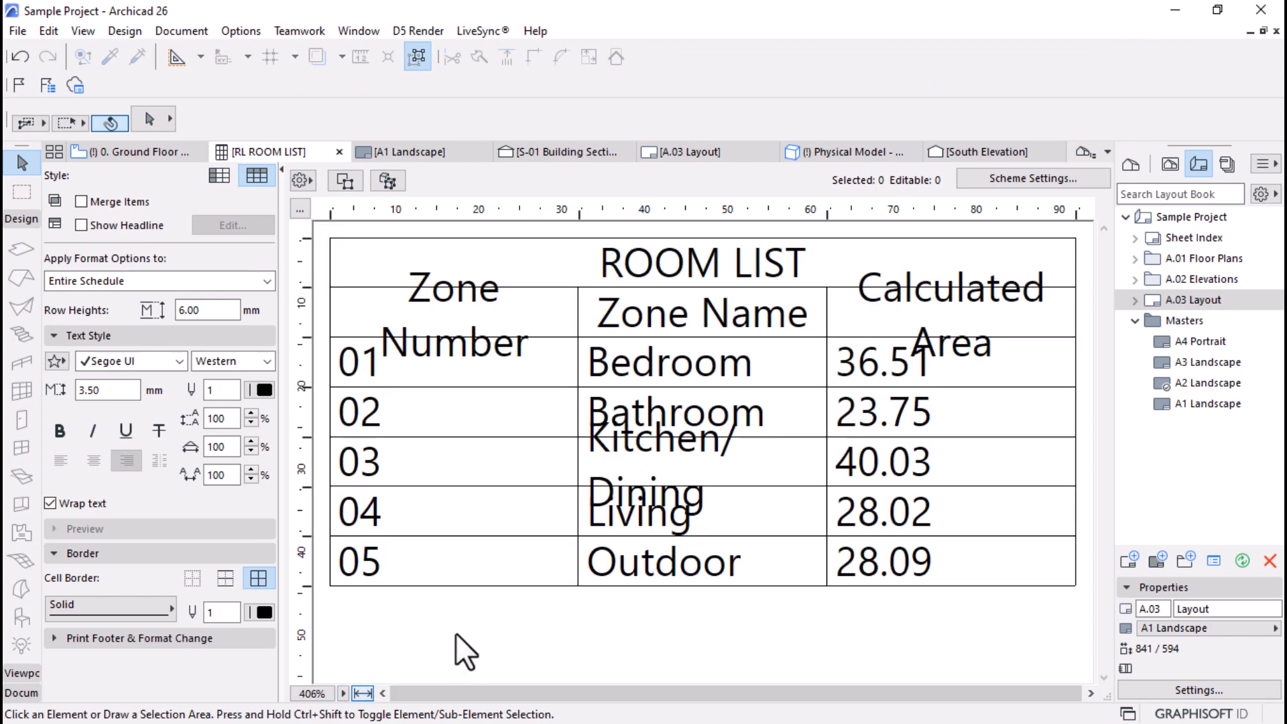
double_click(934, 307)
left_click_drag(1023, 329, 818, 328)
type("Area")
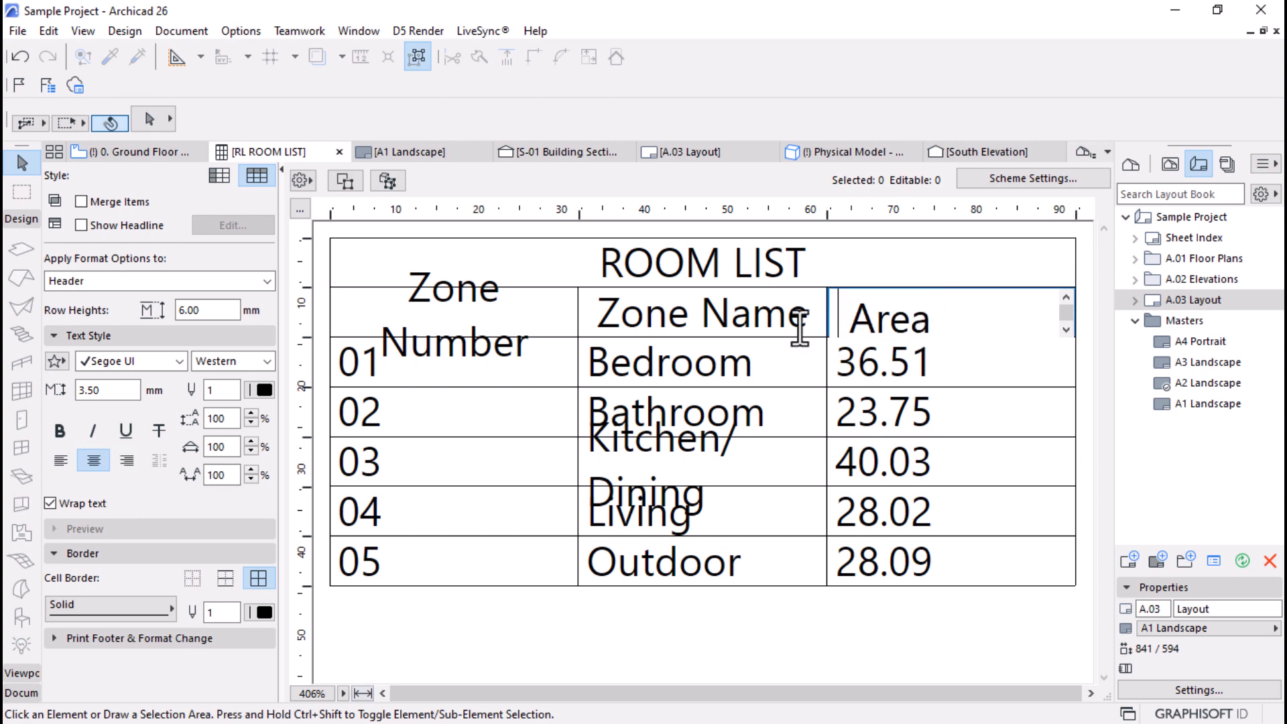
left_click(777, 639)
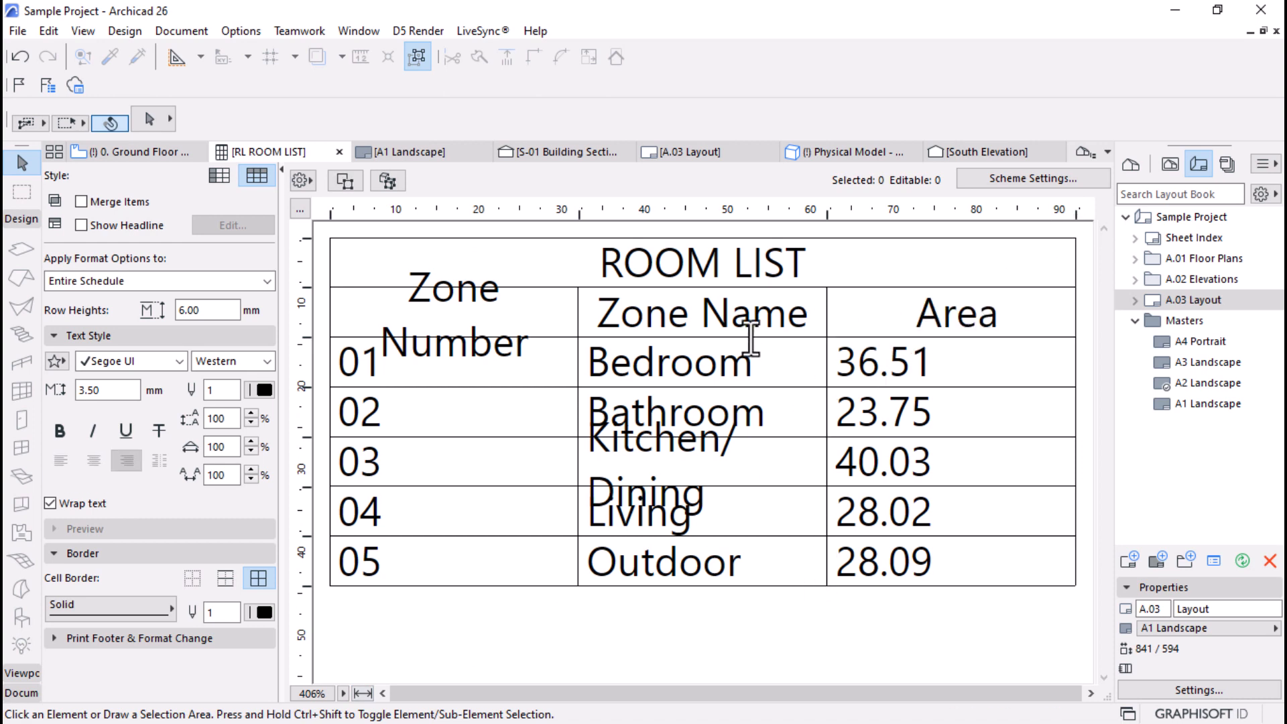
Step: Rename the Zone Name column header to "Room"
double_click(722, 320)
left_click_drag(680, 320, 548, 322)
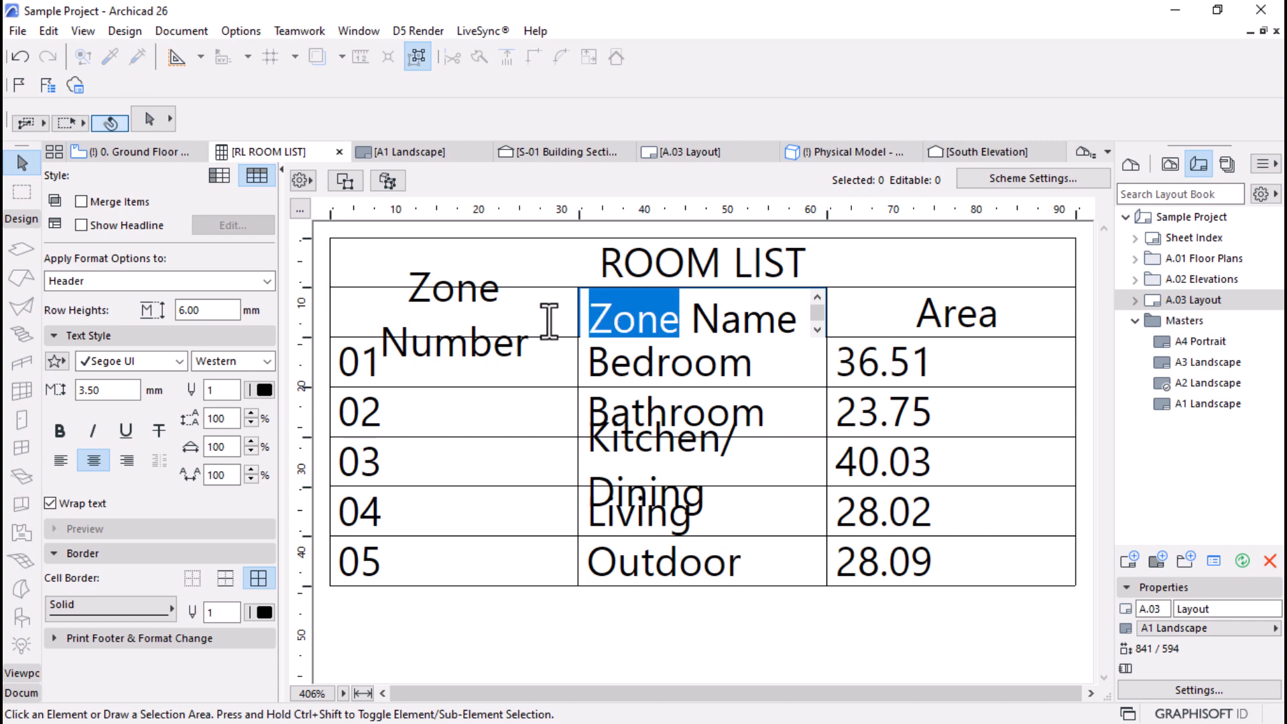
key("BackSpace")
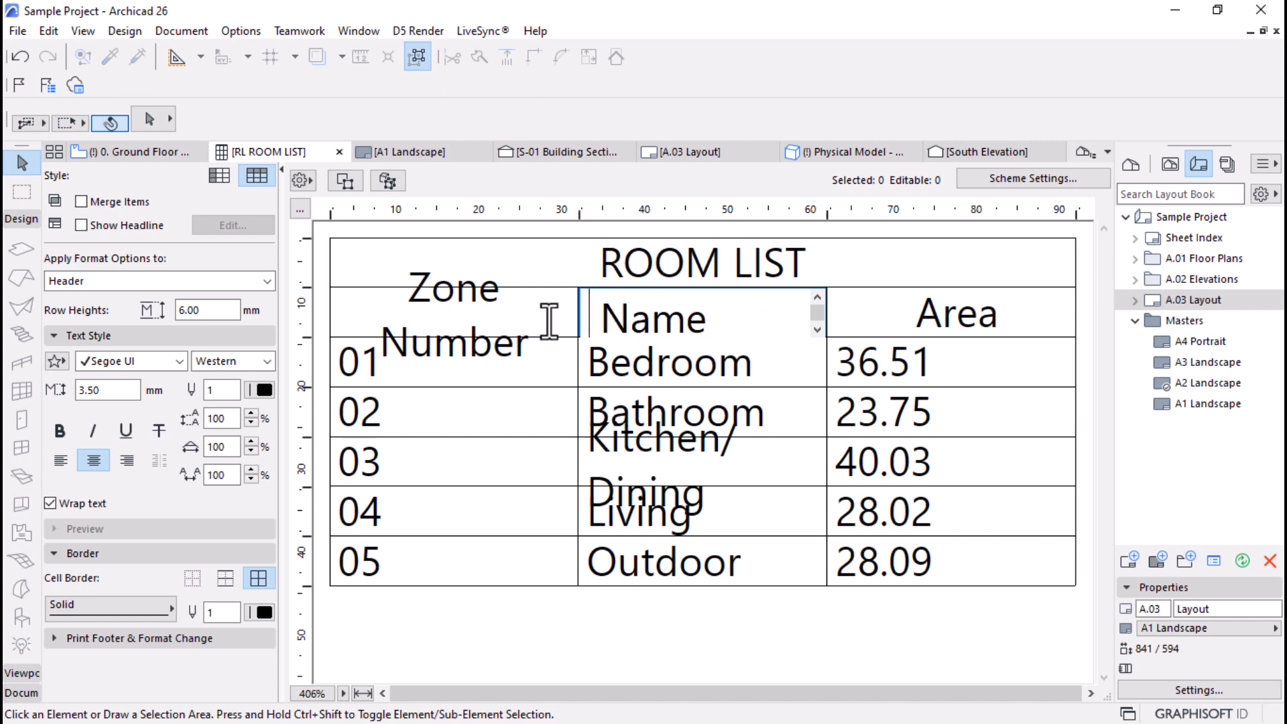
key("Delete")
key("Delete")
key("Delete")
key("Delete")
key("Delete")
type("rOOM")
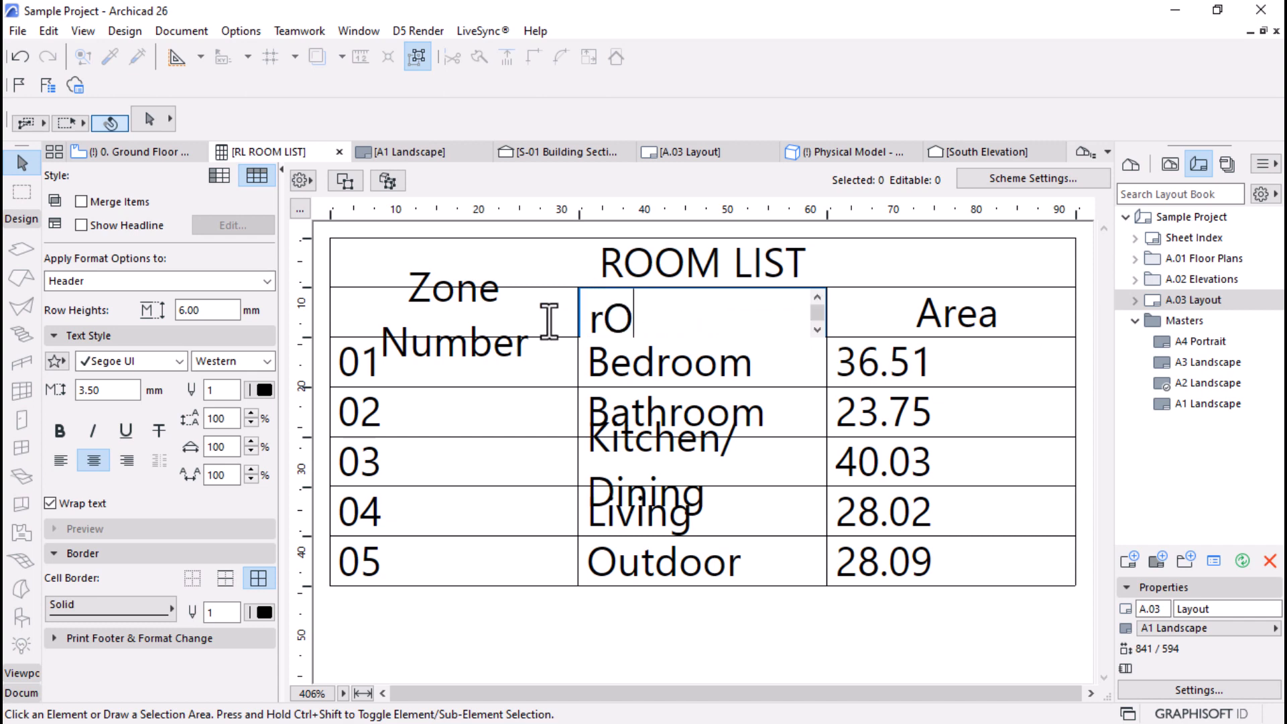
key("BackSpace")
key("BackSpace")
key("BackSpace")
key("BackSpace")
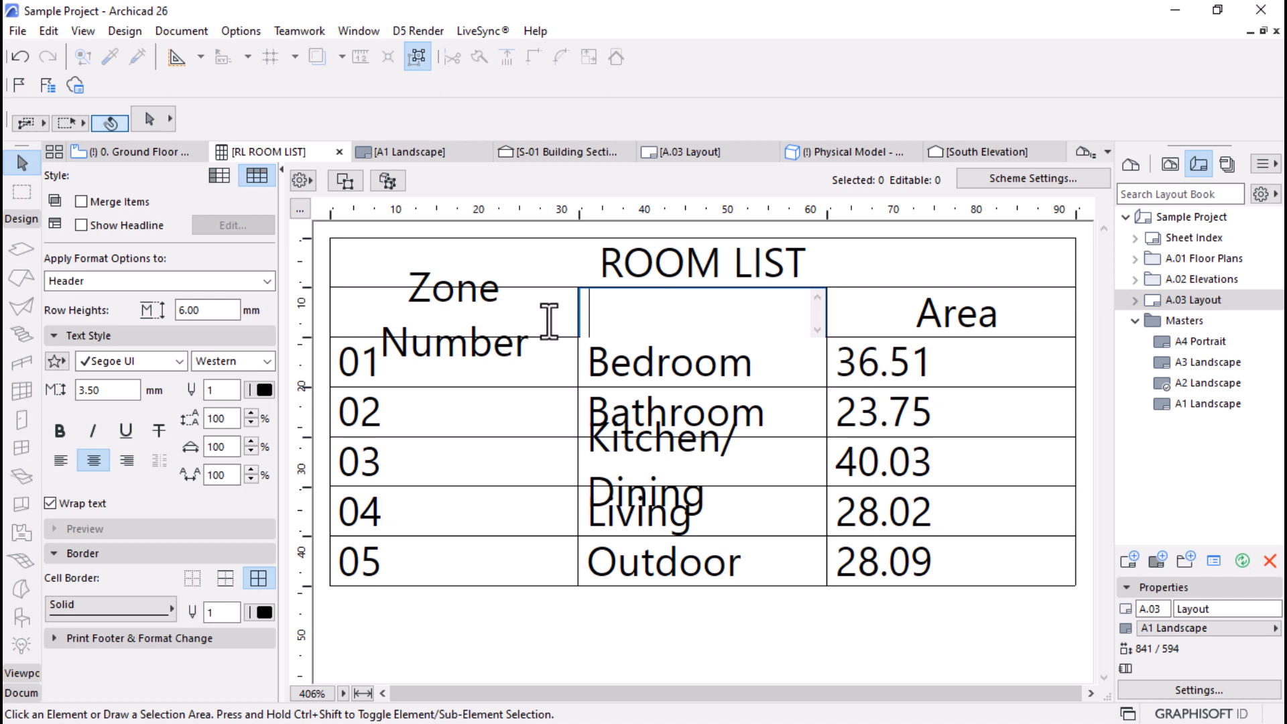
type("Room")
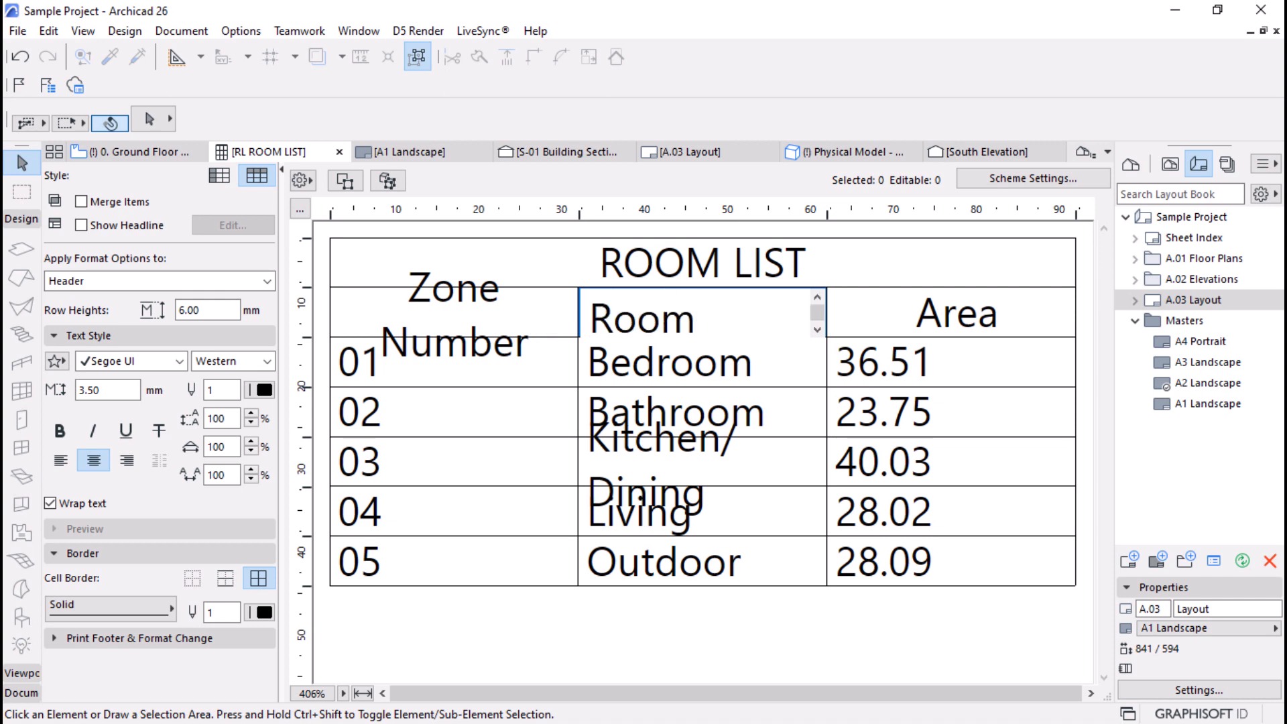
Step: Rename the Zone Number column header to "Code"
left_click(469, 323)
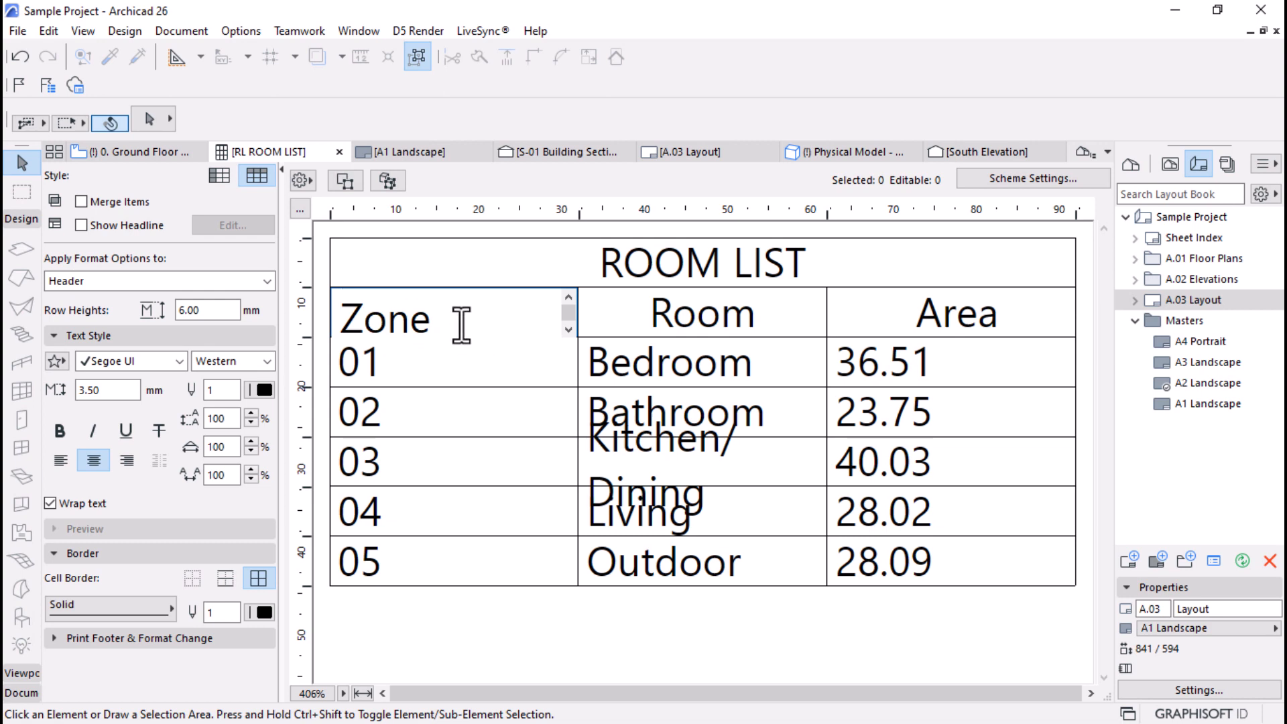
left_click_drag(460, 324, 322, 321)
key("BackSpace")
left_click_drag(496, 322, 272, 320)
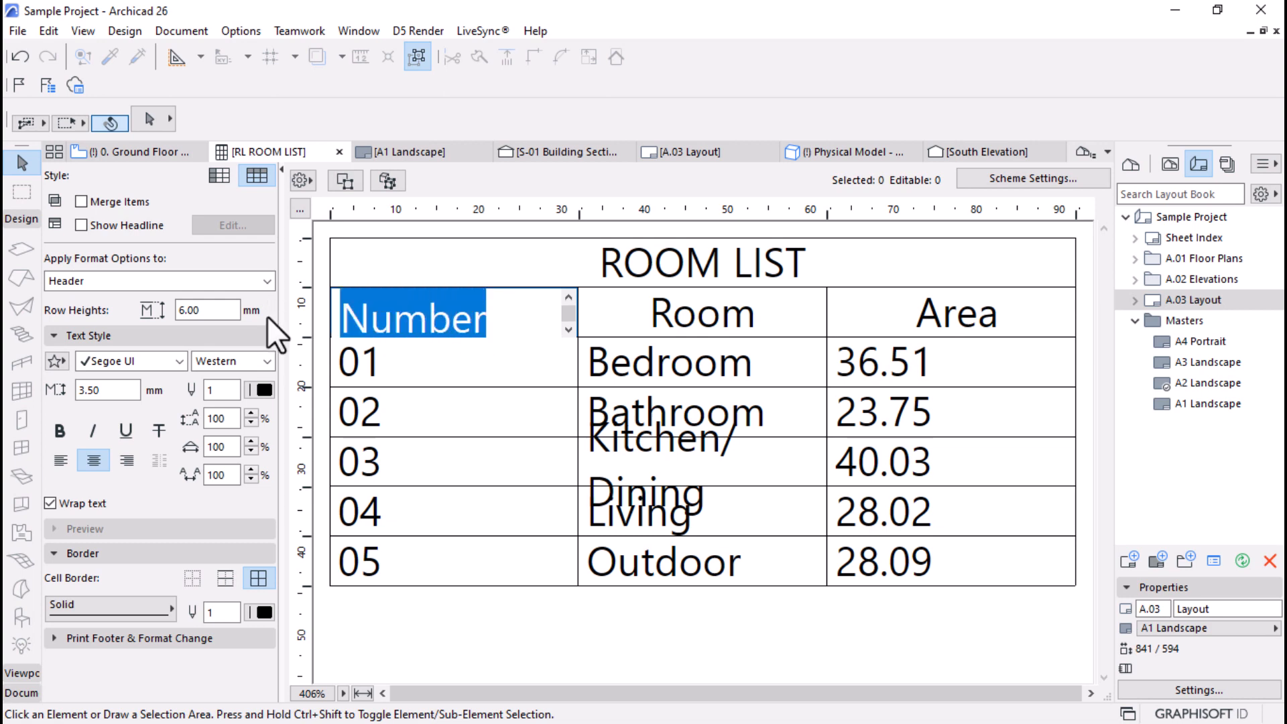
type("Zone")
key("BackSpace")
key("BackSpace")
key("BackSpace")
key("BackSpace")
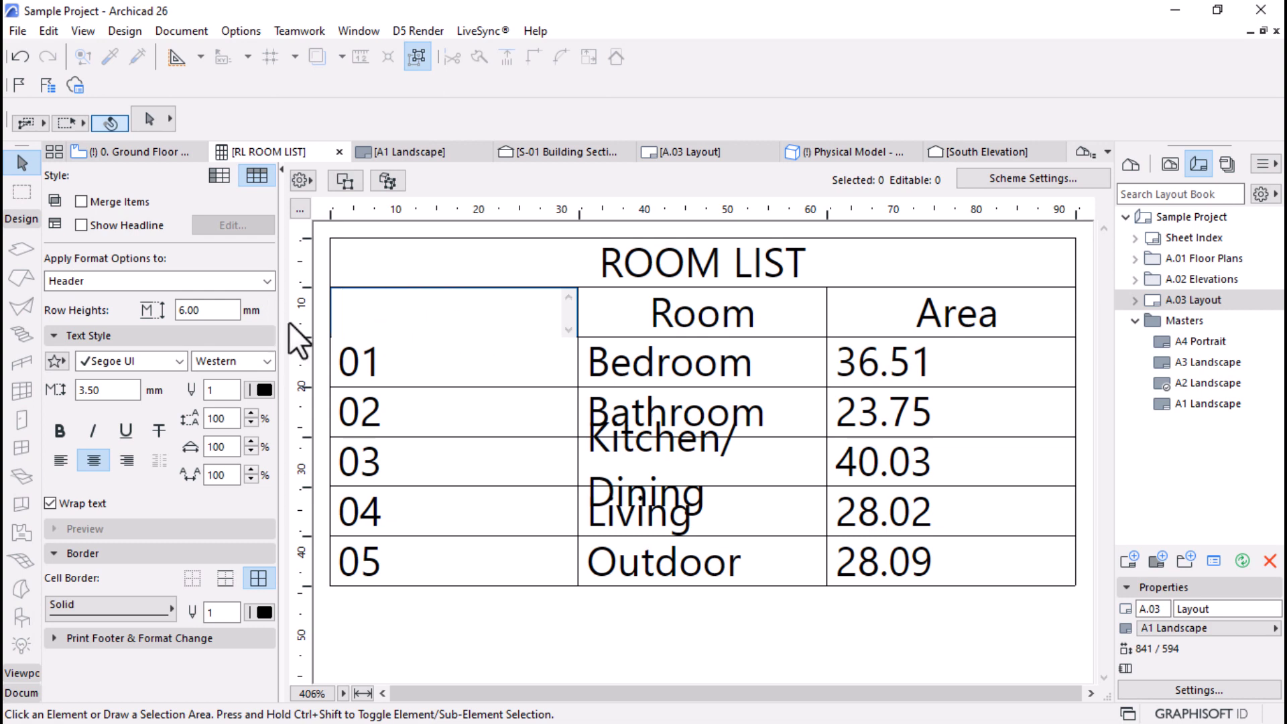
left_click(512, 629)
left_click(405, 316)
type("co")
type("Code")
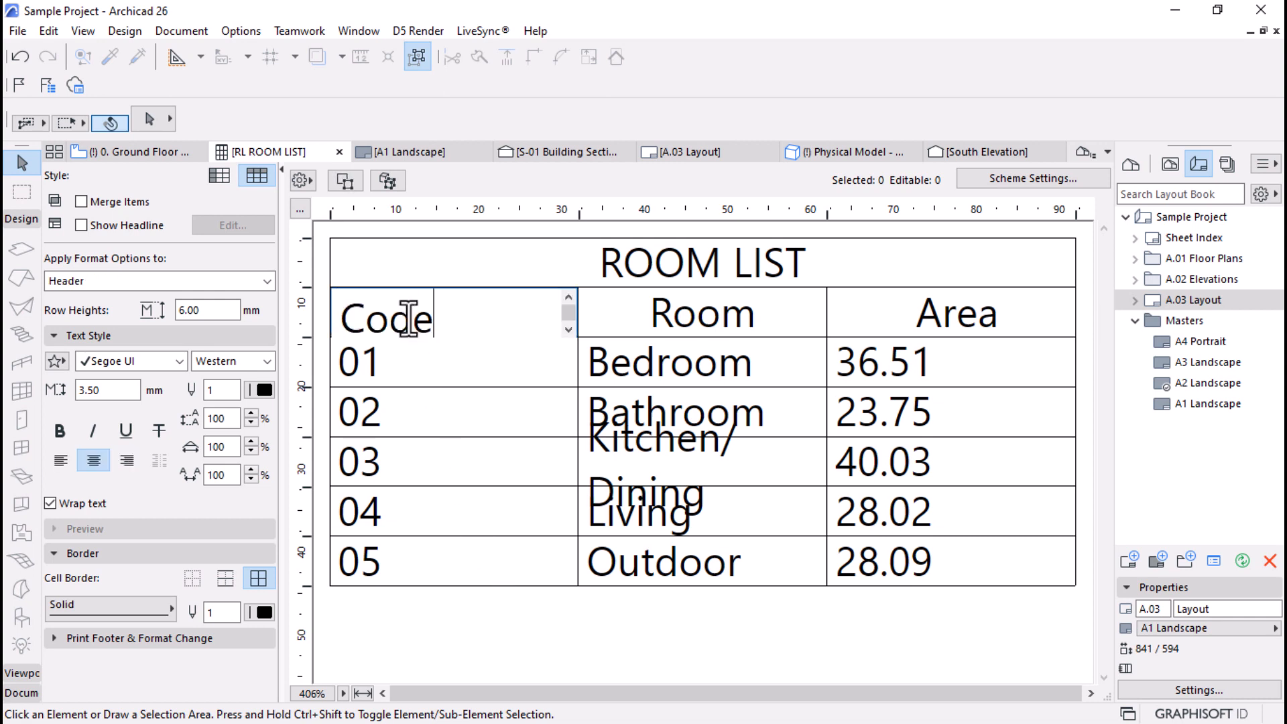
left_click(508, 623)
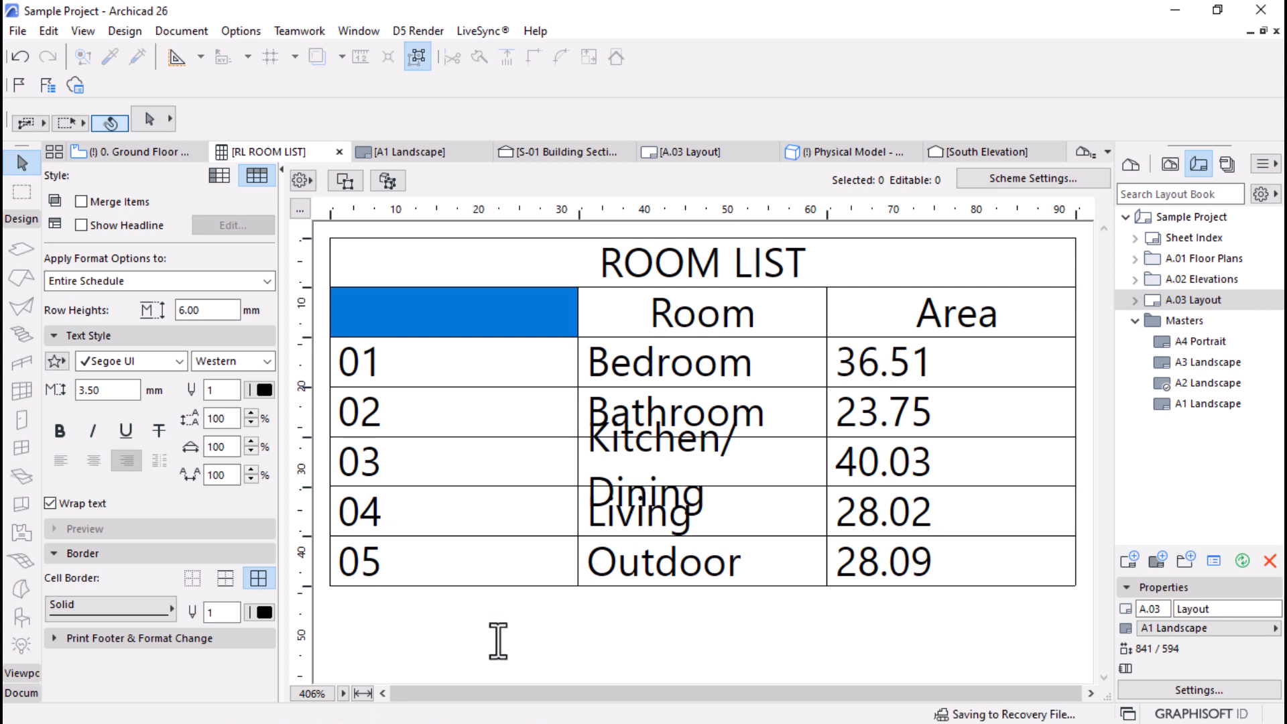
Step: Widen the Room column to fit its longest entry, Kitchen/Dining, on one line
double_click(827, 216)
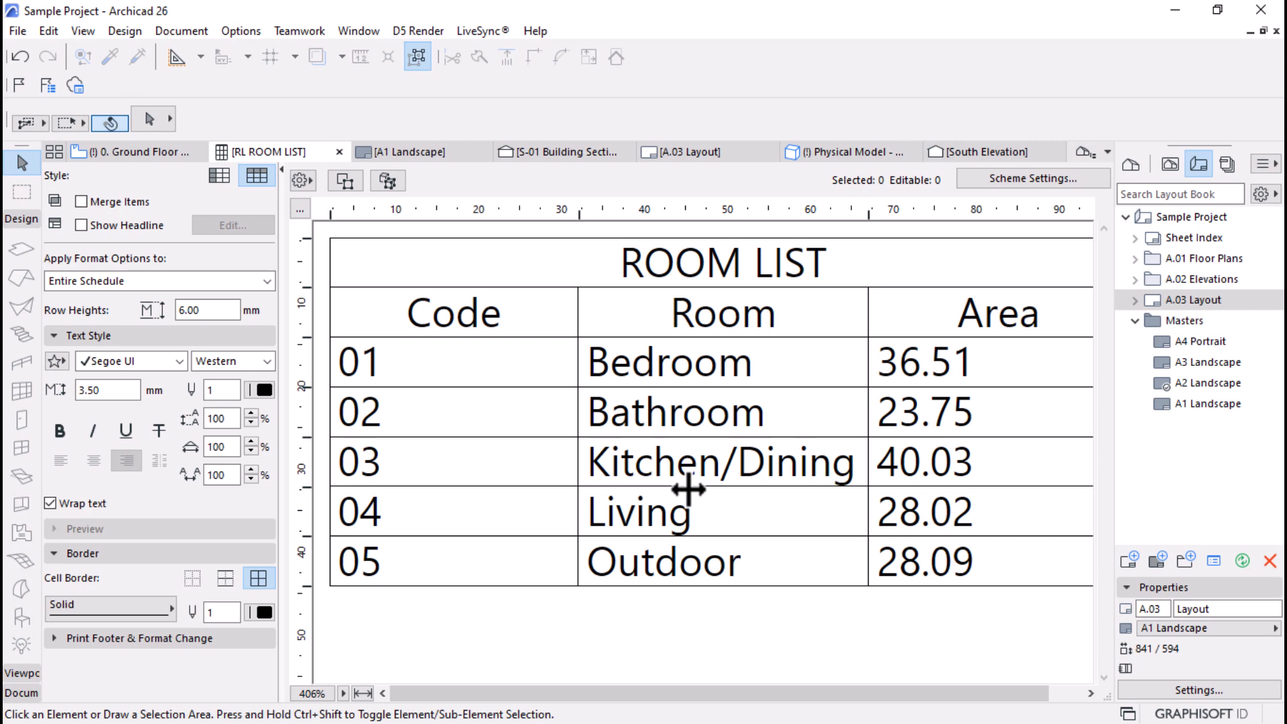
left_click_drag(628, 693, 655, 694)
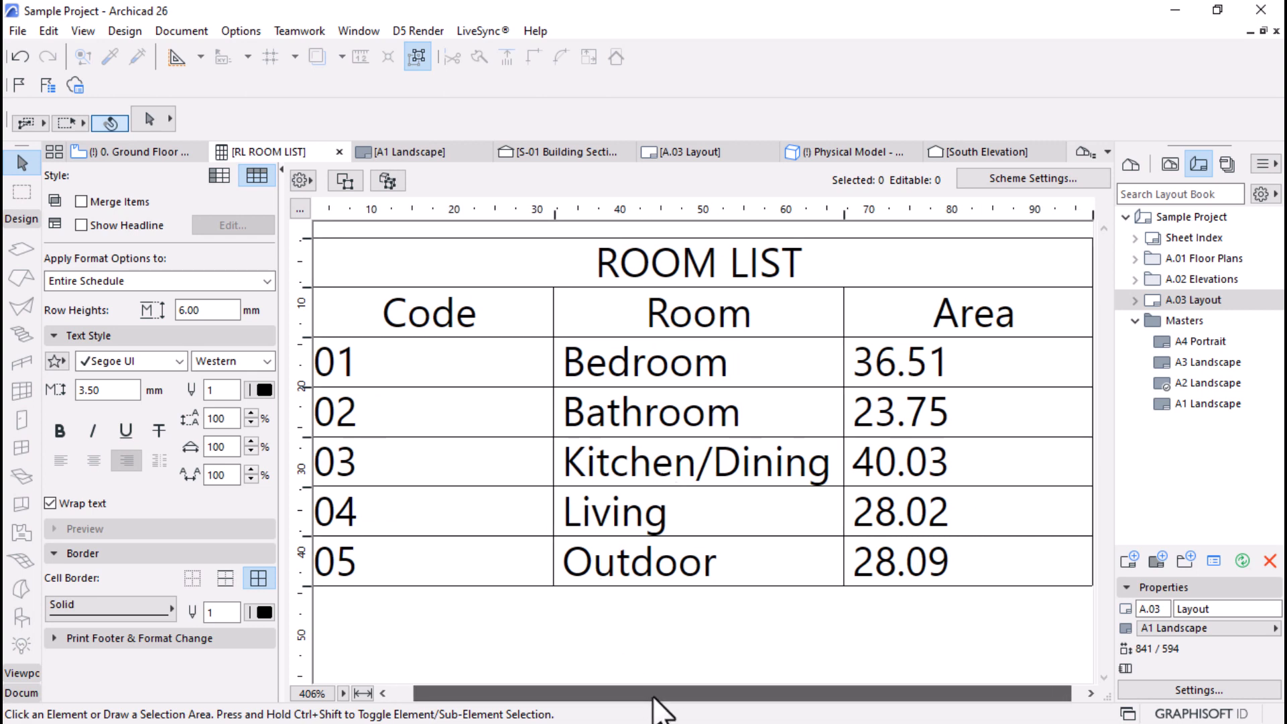
left_click(362, 693)
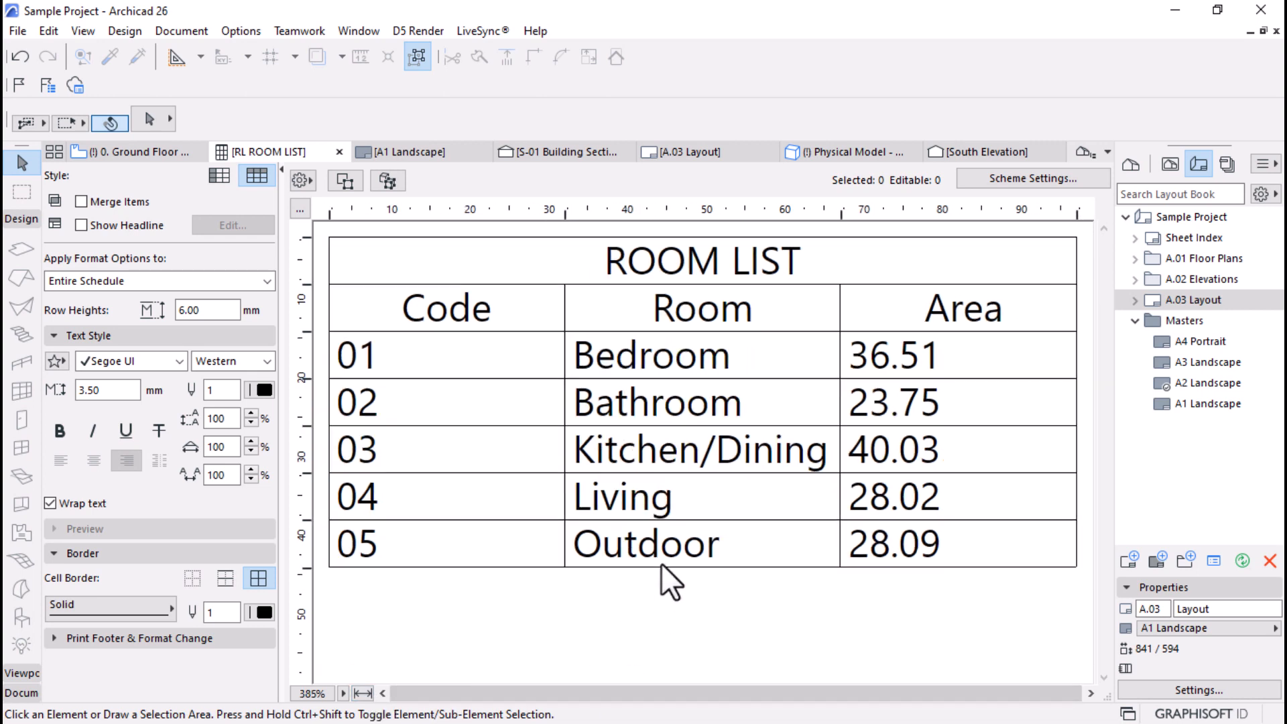
Step: Make the ROOM LIST title bold and set the font of the entire schedule to Roboto
left_click(732, 276)
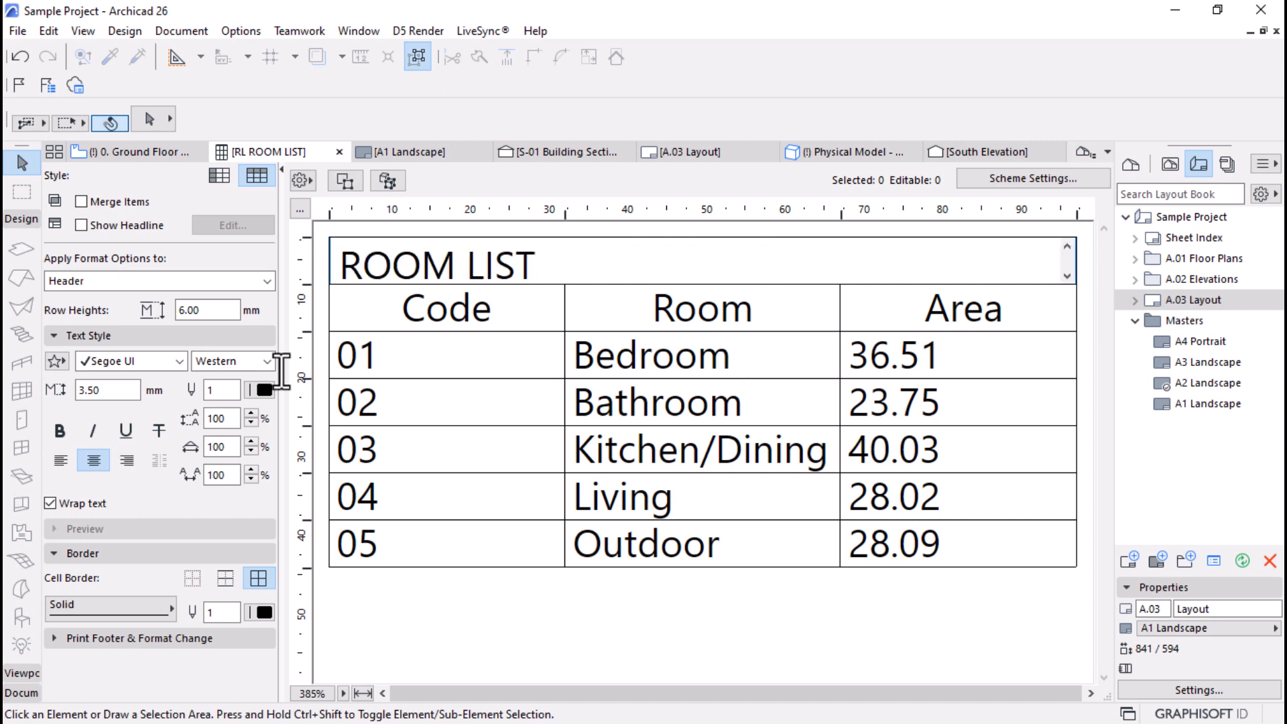
left_click(61, 424)
left_click(379, 624)
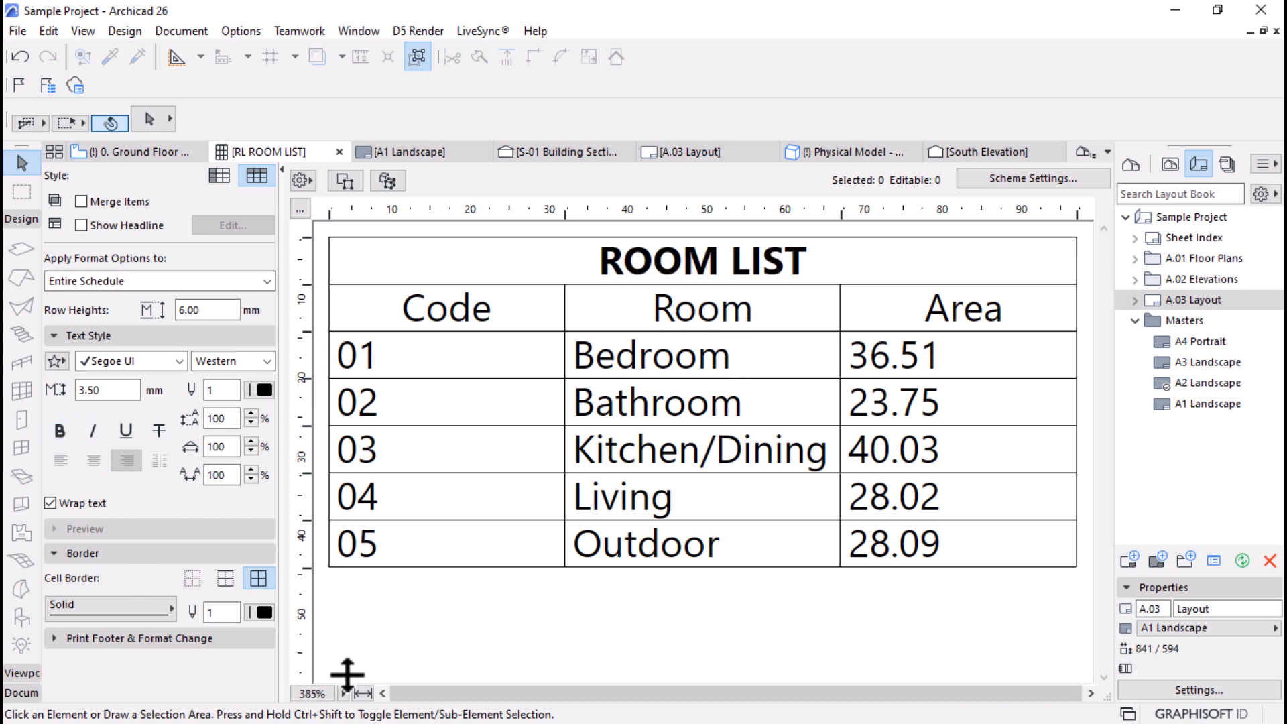
left_click(177, 362)
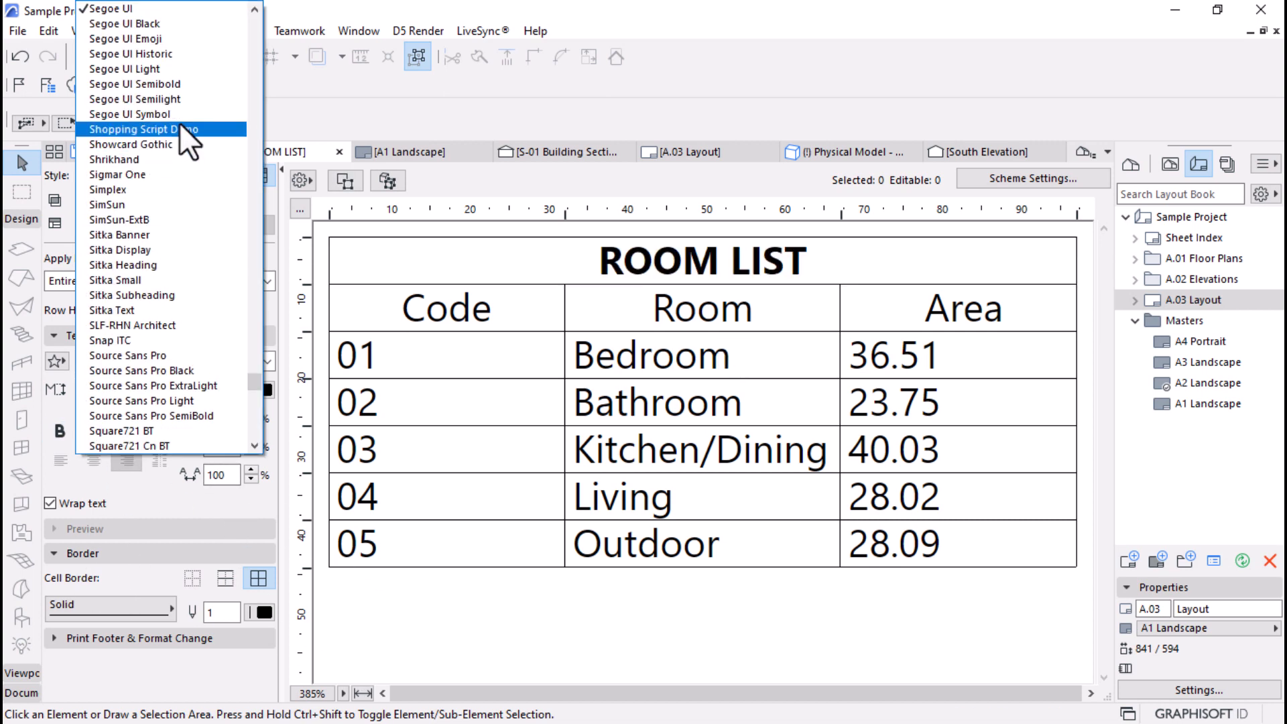
scroll(179, 122, "up", 15)
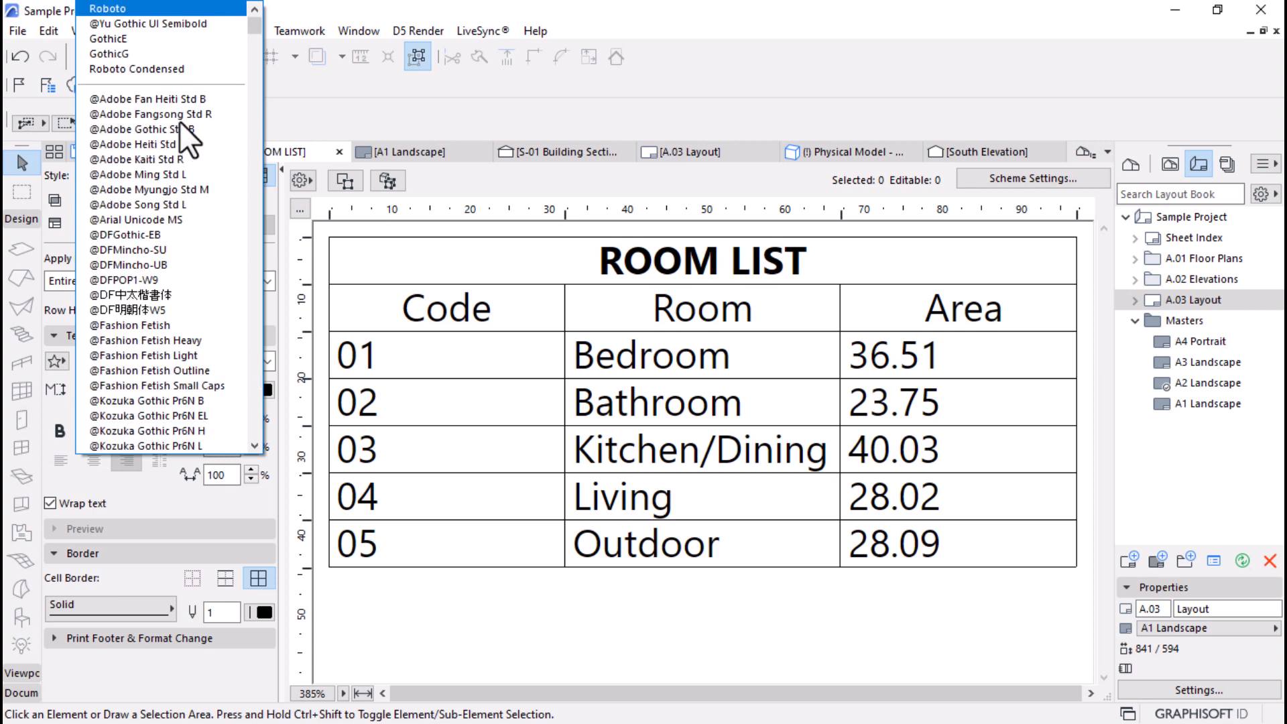
left_click(158, 11)
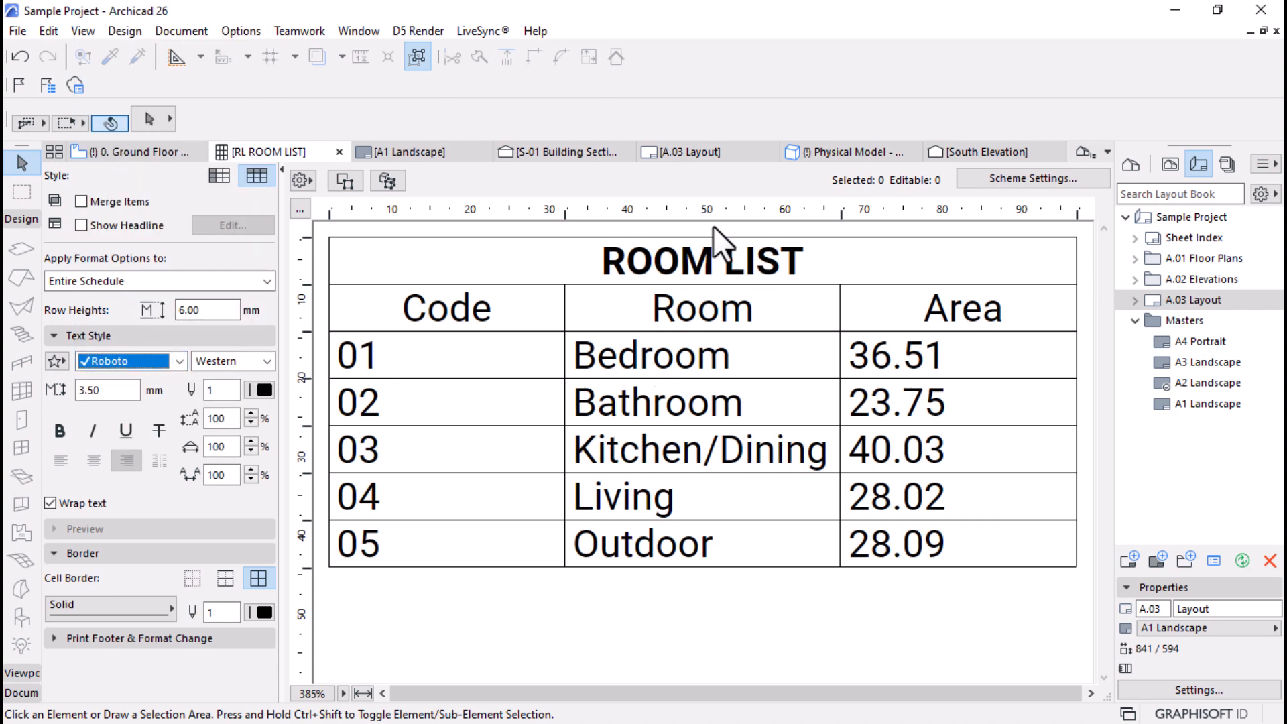
Step: Narrow the Code column to about 15 mm and left-align the Area column header
left_click_drag(565, 212, 442, 226)
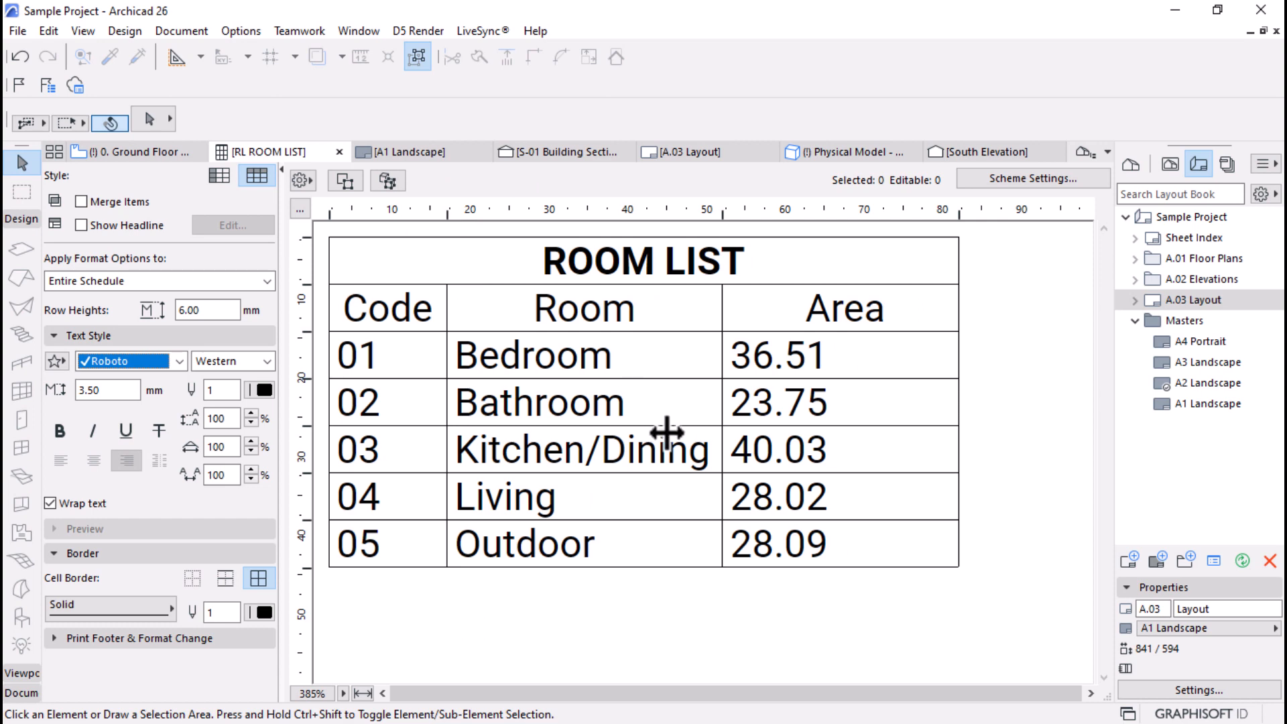
left_click(776, 319)
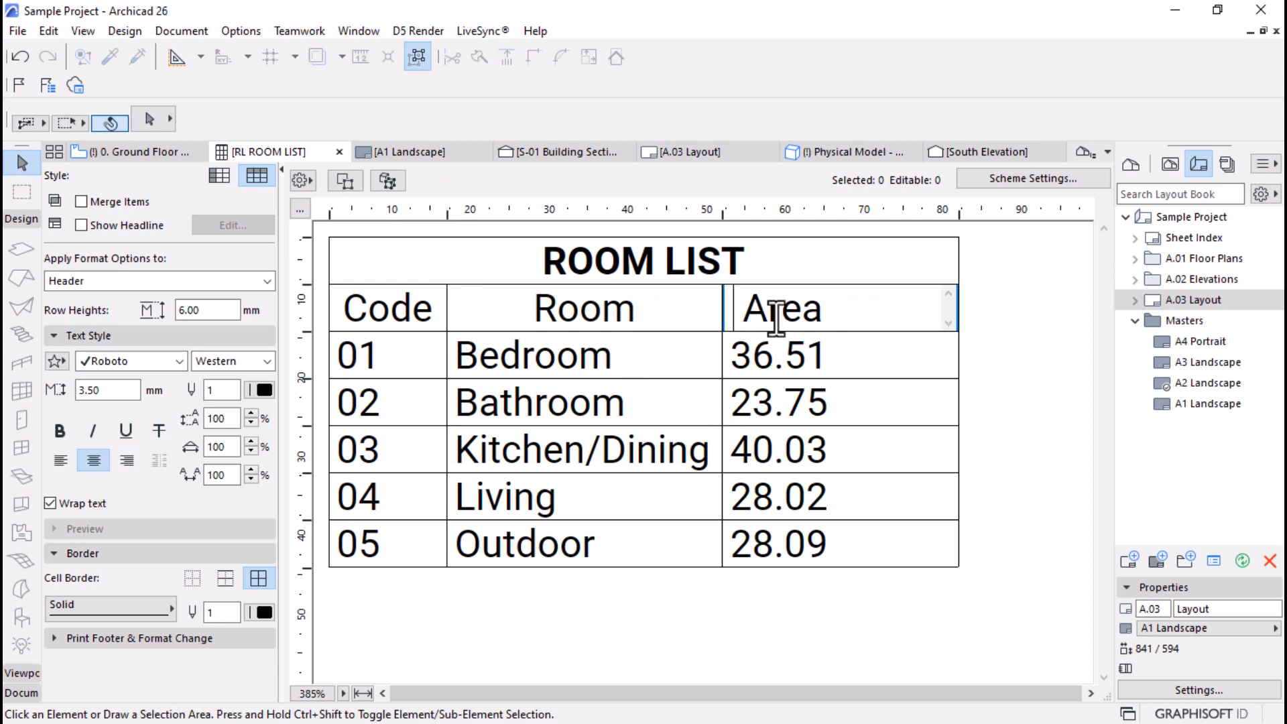
left_click(67, 461)
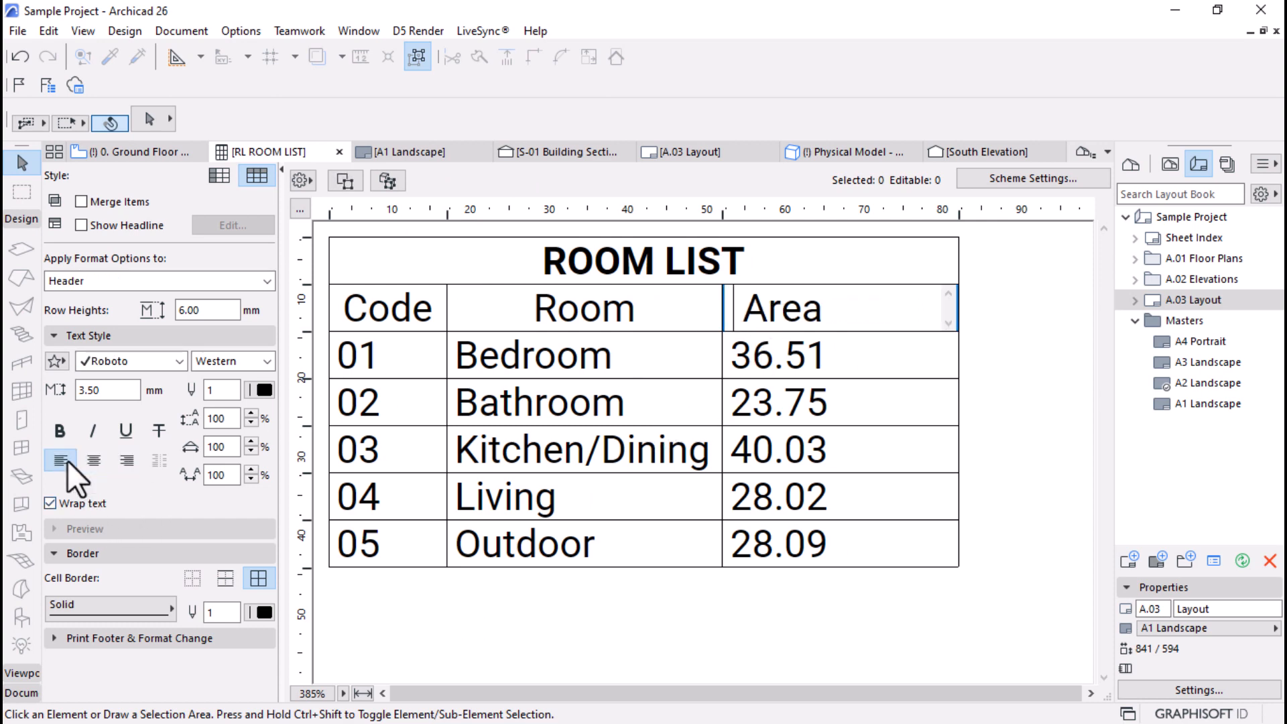
left_click(620, 615)
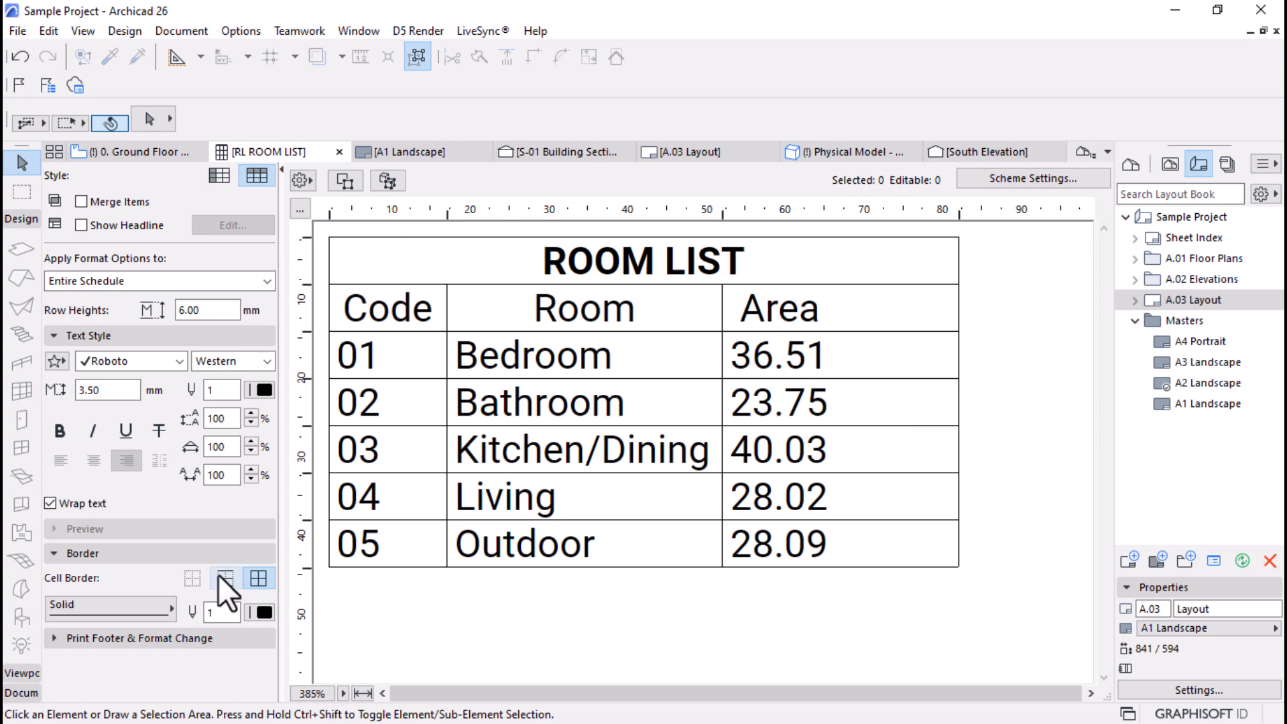
Step: Remove all cell borders from the entire schedule and widen the Room column to about 39 mm
left_click(188, 573)
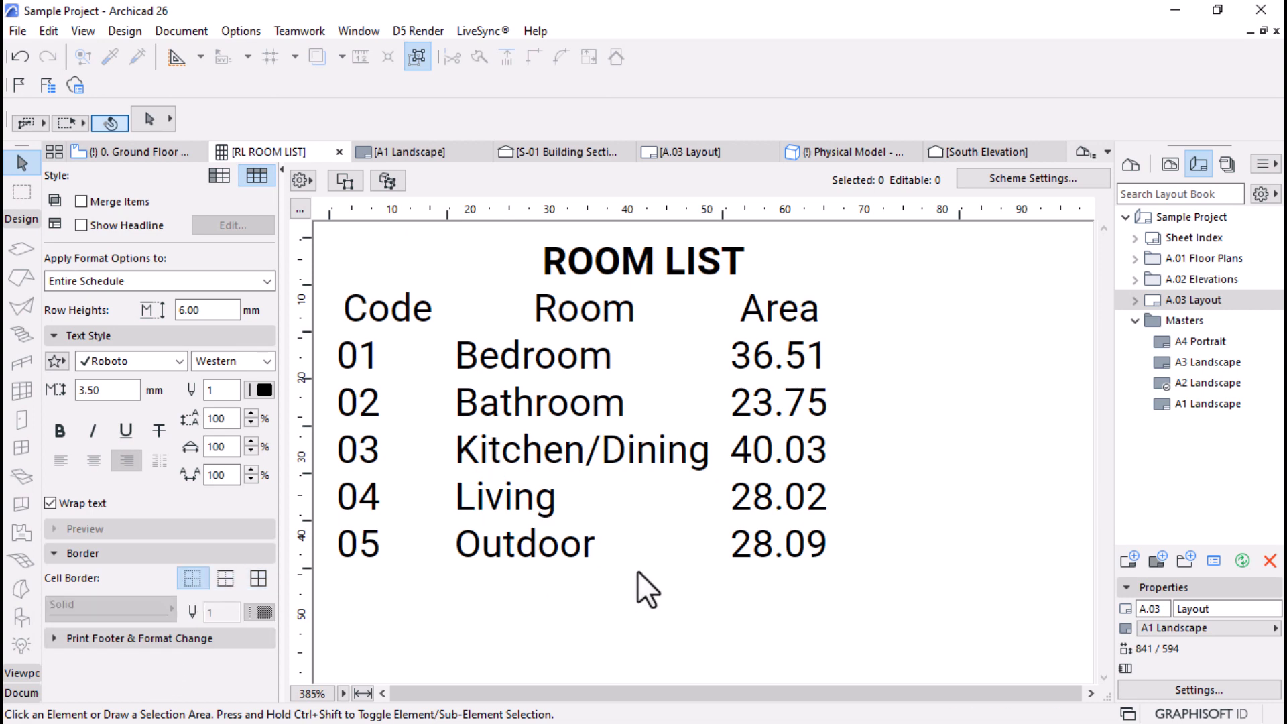
left_click(222, 580)
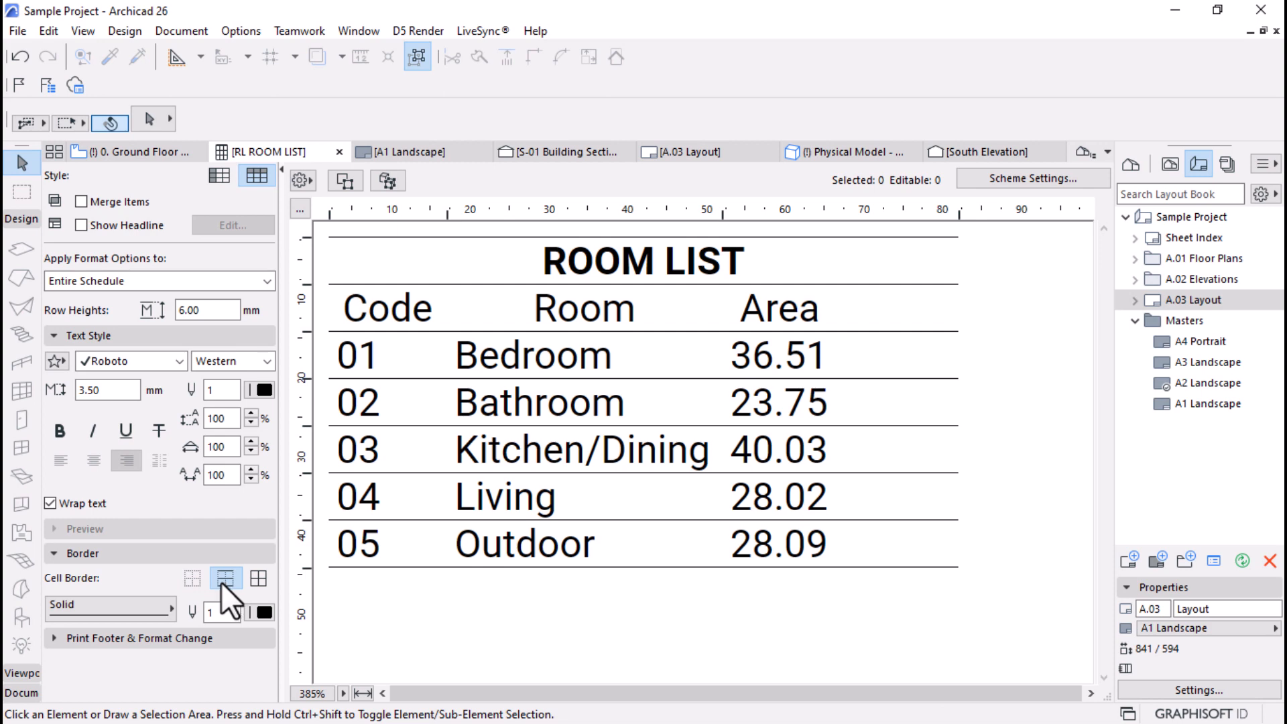
left_click(221, 582)
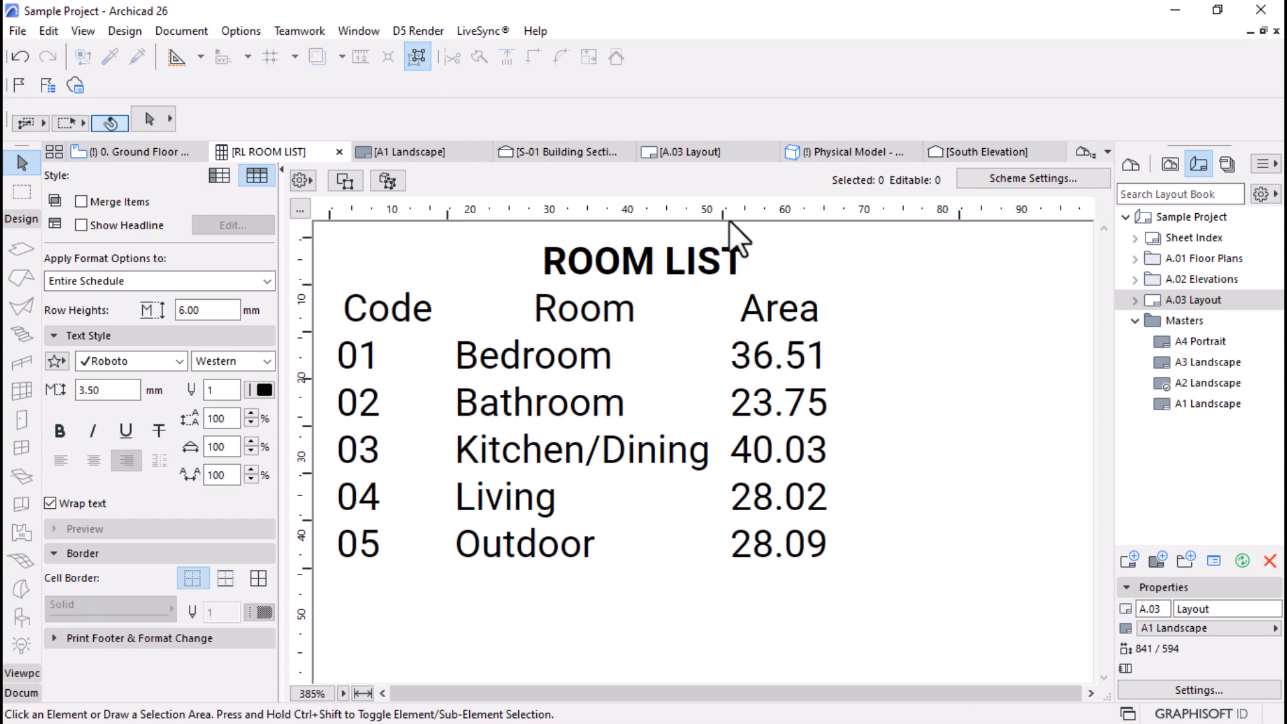
left_click_drag(719, 211, 752, 214)
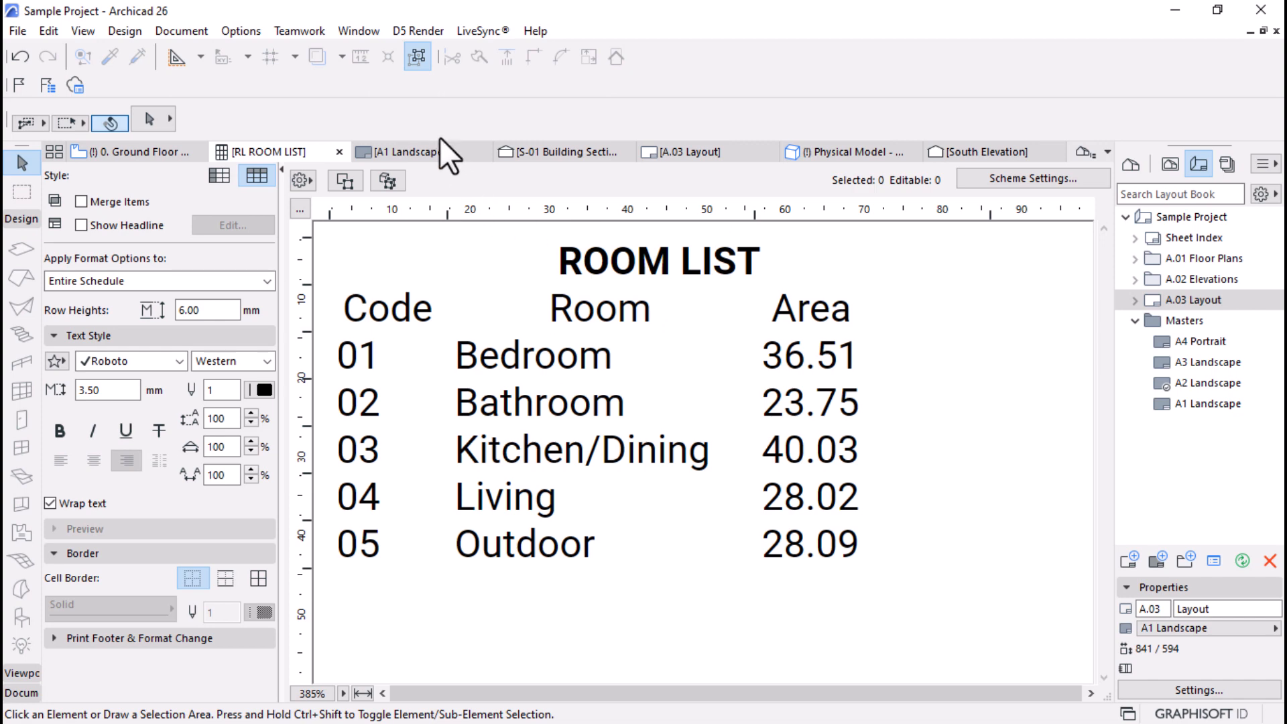
Step: Place the RL ROOM LIST schedule on the A.03 layout, in the empty area below the ROOM LEGEND
left_click(704, 154)
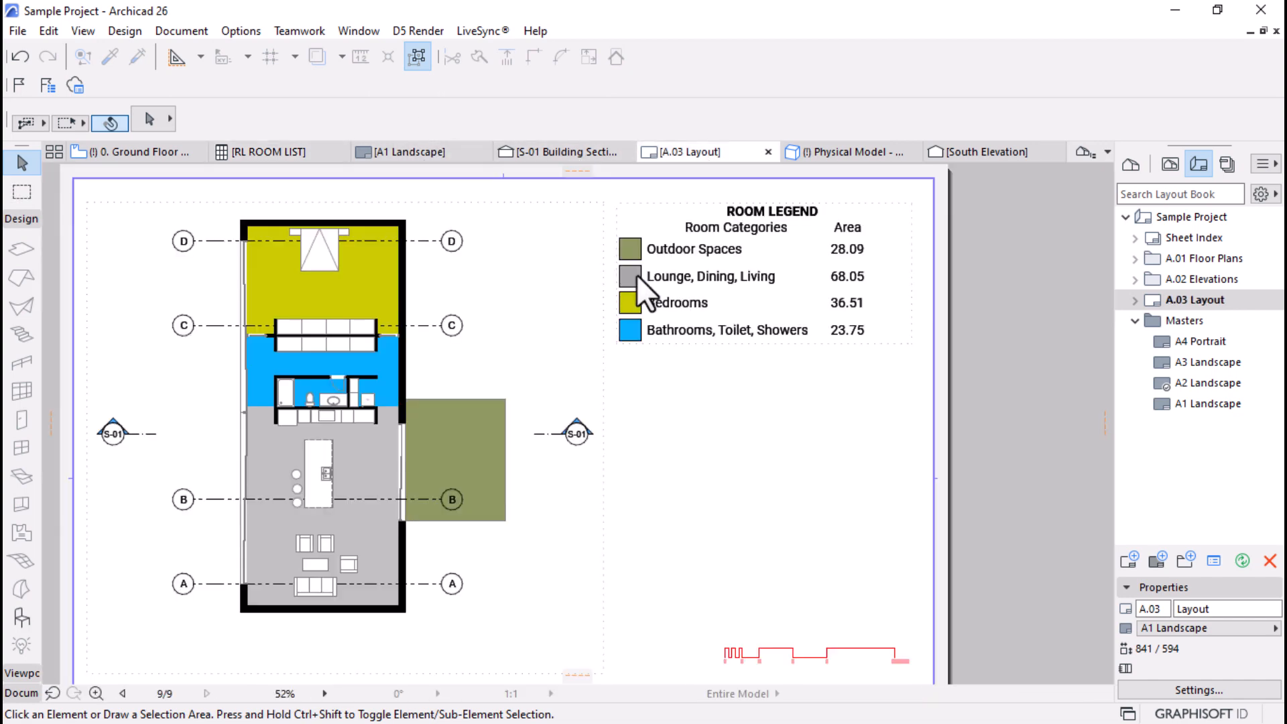
left_click(1124, 164)
mouse_move(1216, 528)
left_mouse_down()
mouse_move(960, 526)
mouse_move(729, 474)
left_mouse_up()
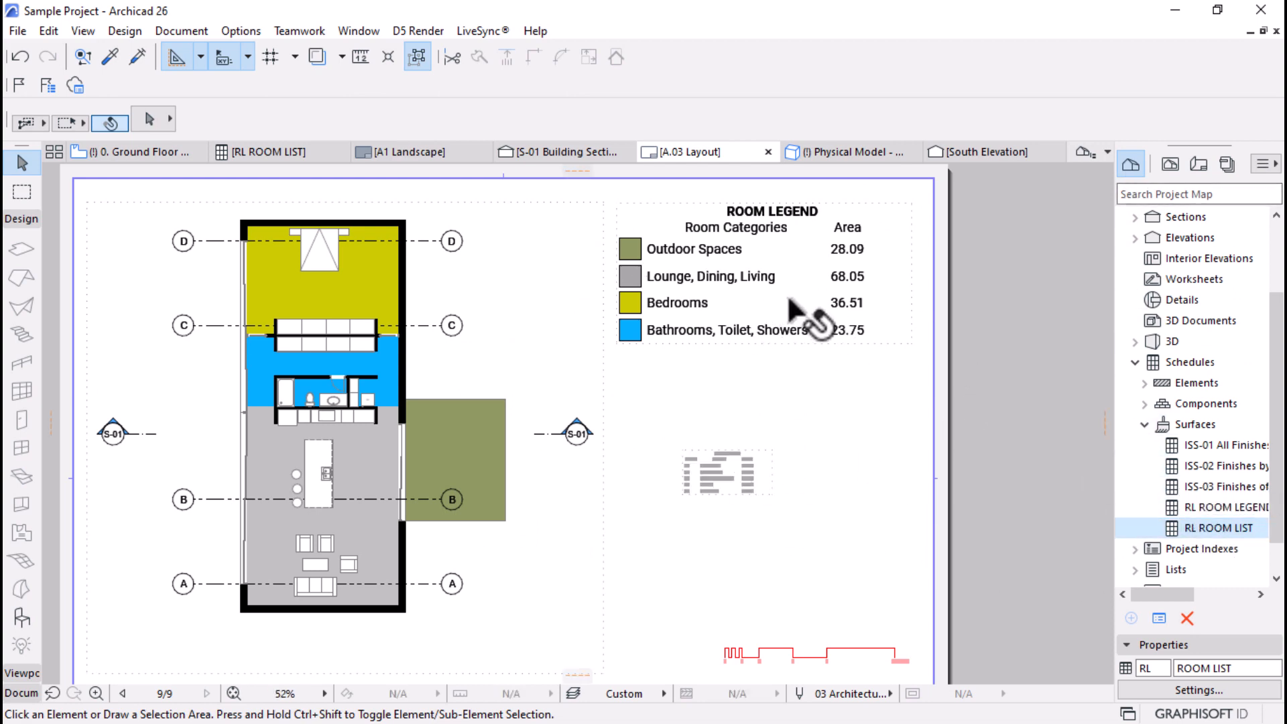
Step: Copy the drawing settings of the ROOM LEGEND and transfer them to the ROOM LIST drawing on the layout
scroll(791, 301, "up", 2)
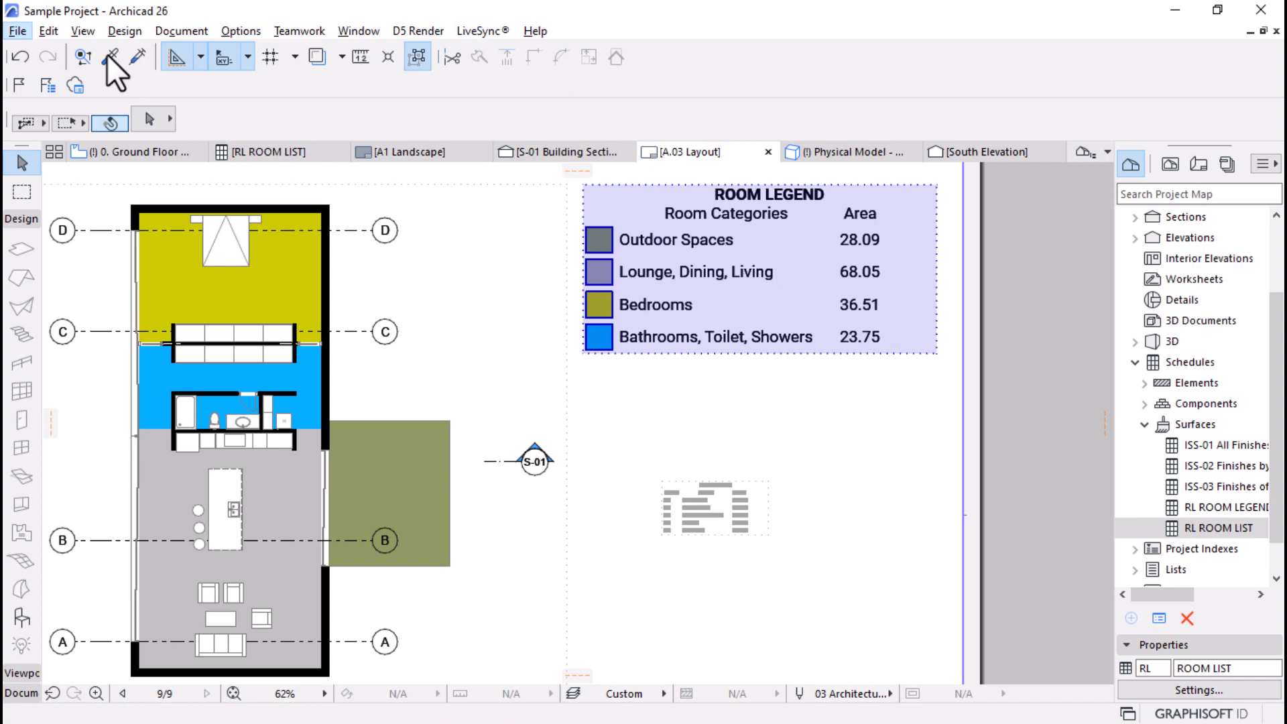
key("Escape")
key("Escape")
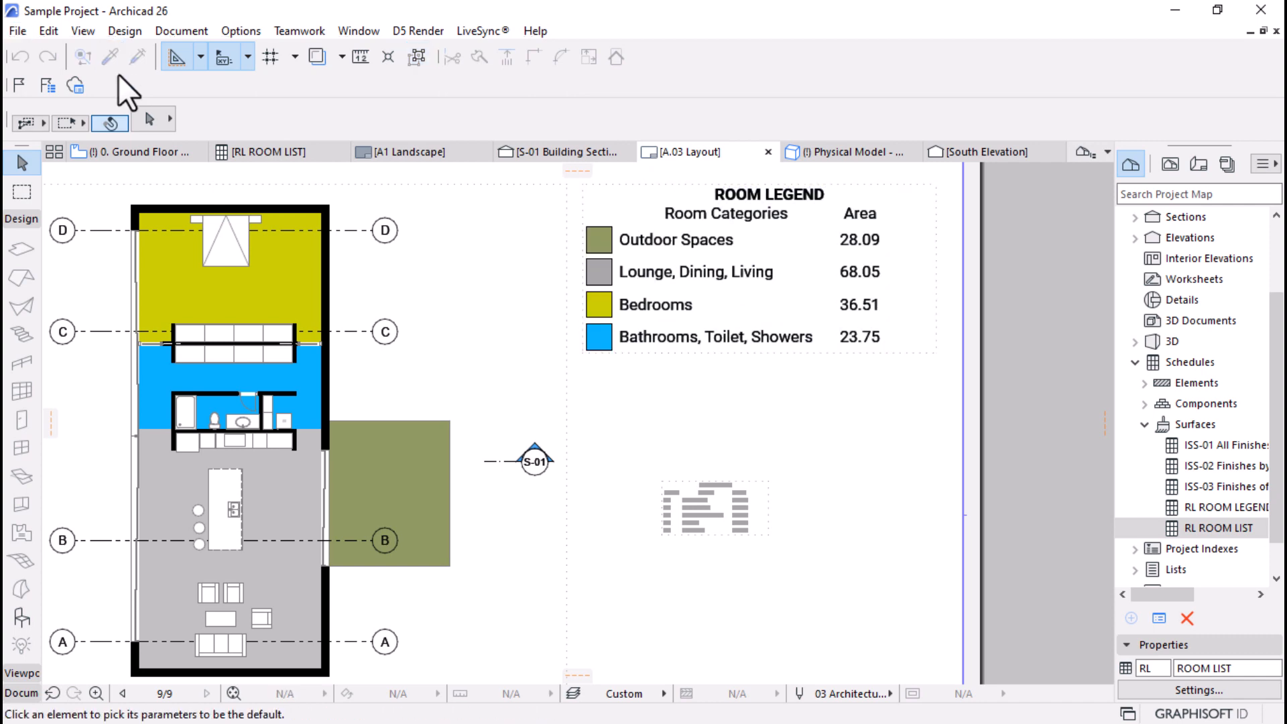
left_click(691, 258)
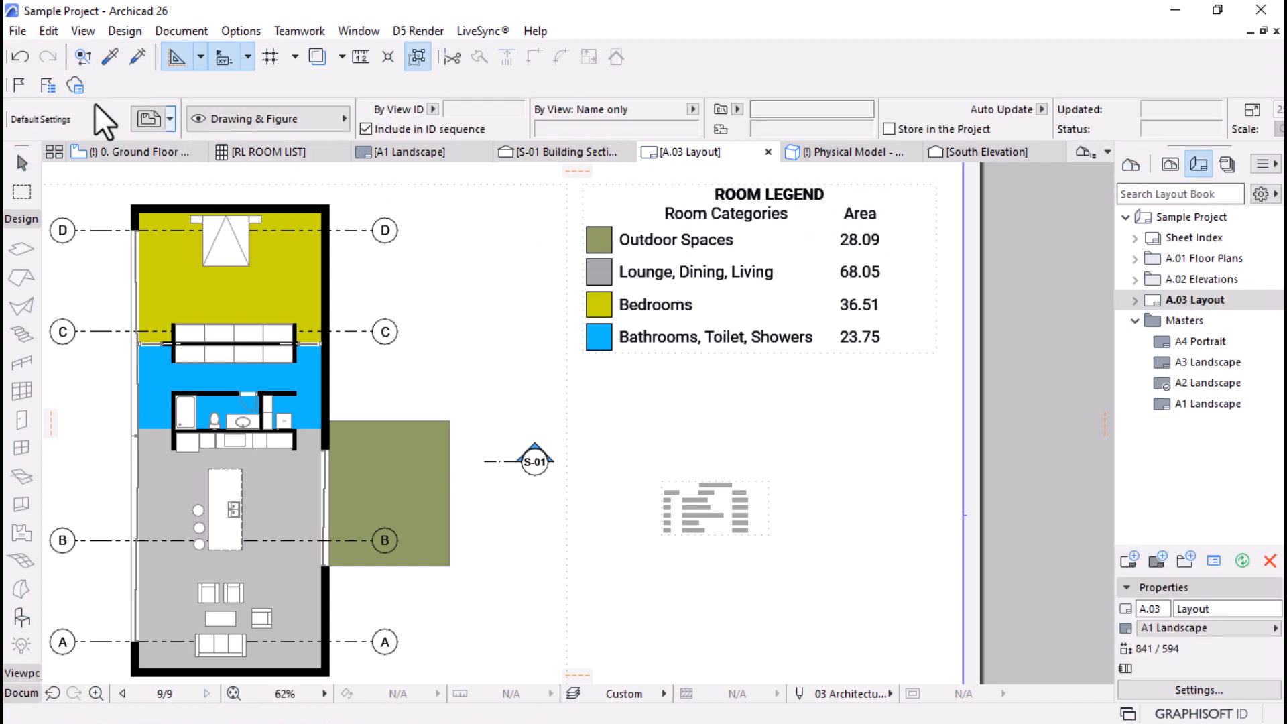
left_click(136, 57)
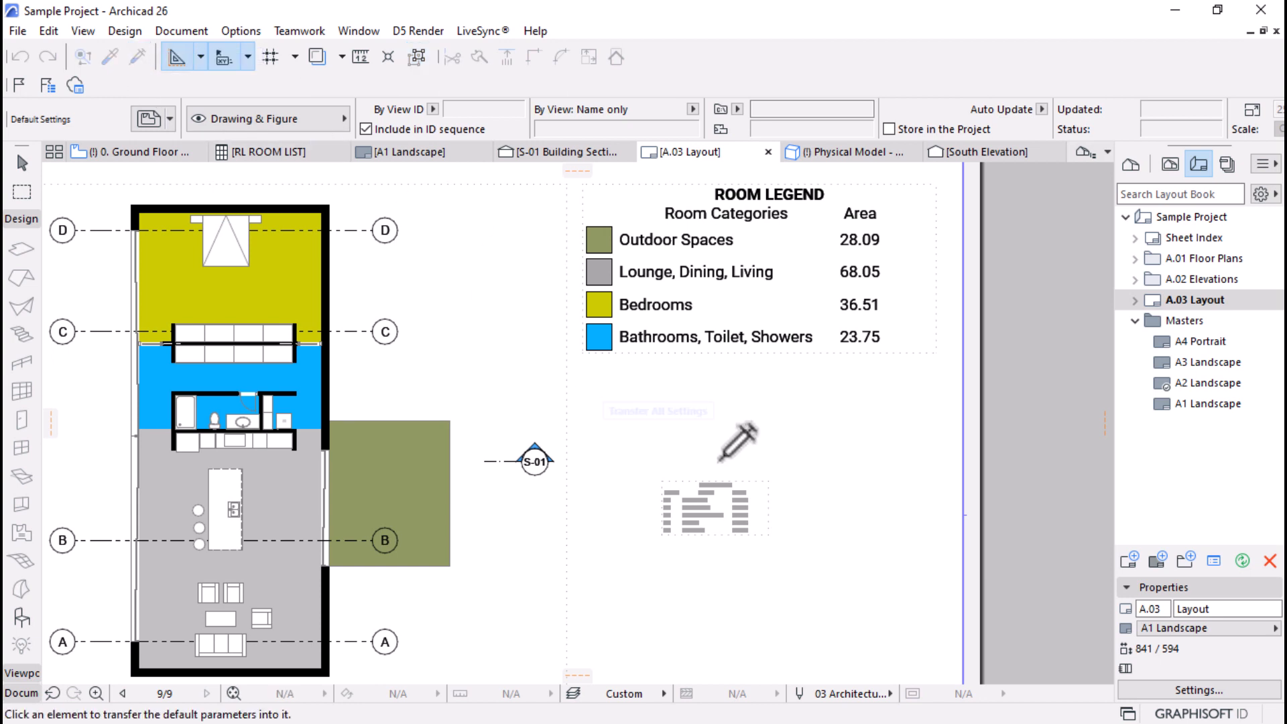
left_click(714, 496)
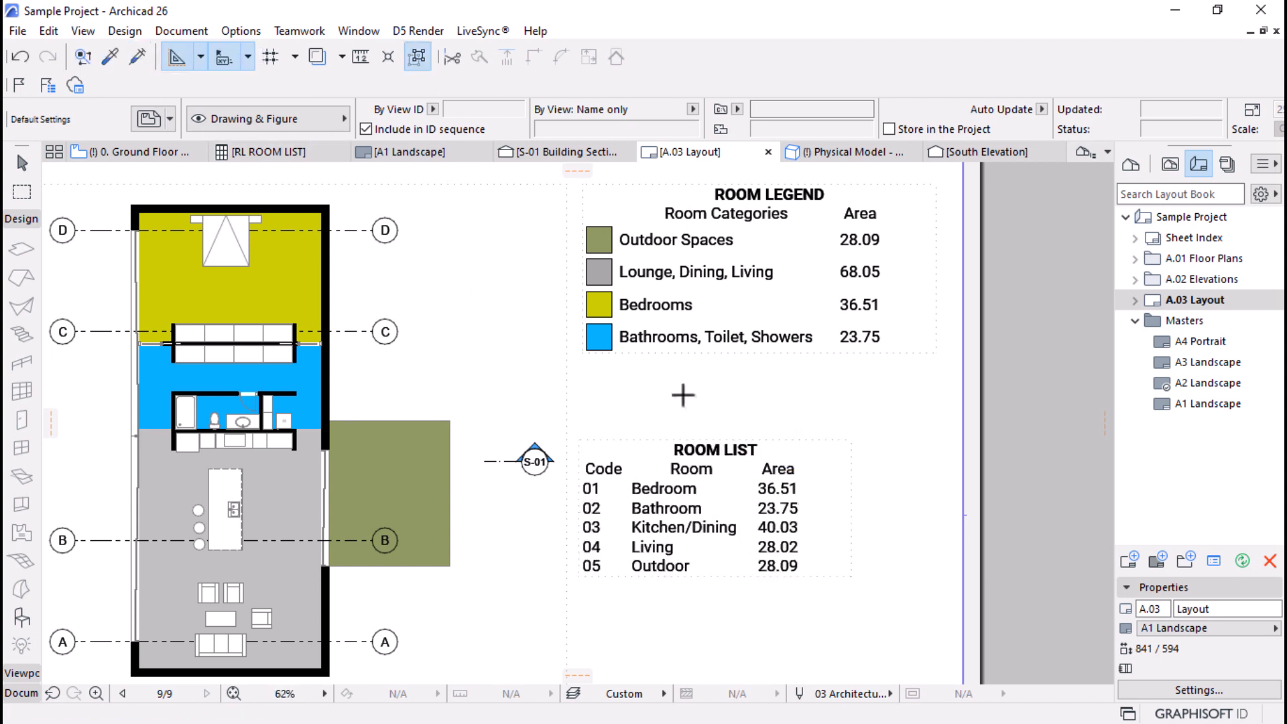
Step: Move the ROOM LIST drawing horizontally so its left edge lines up with the ROOM LEGEND above it
scroll(682, 394, "down", 2)
left_click(22, 163)
scroll(730, 521, "up", 4)
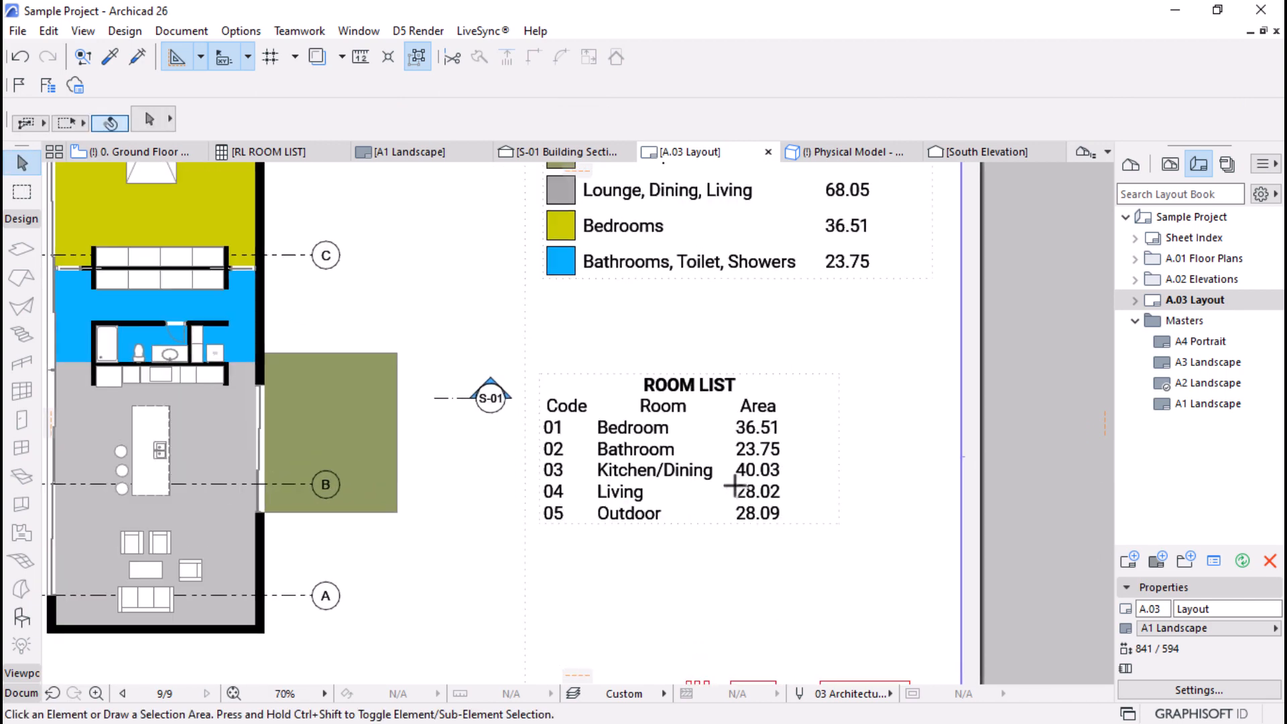
left_click(509, 336)
key("ctrl+e")
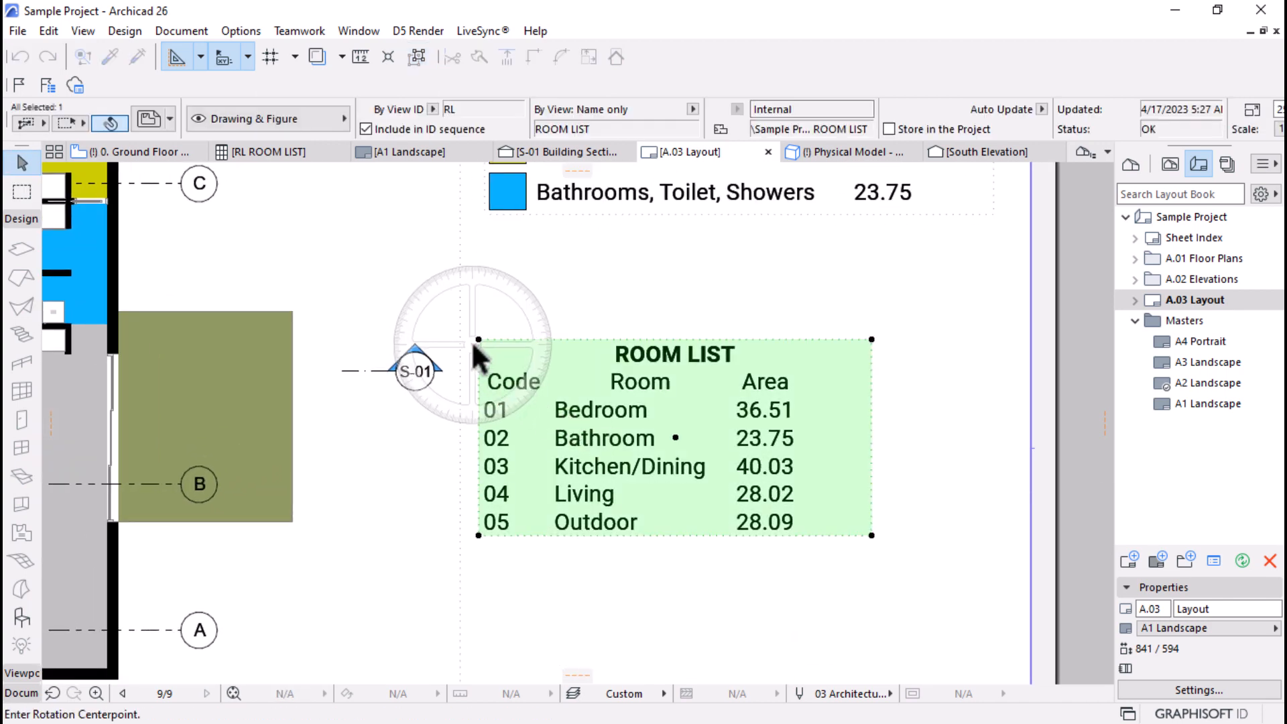
key("Escape")
key("ctrl+d")
left_click(478, 340)
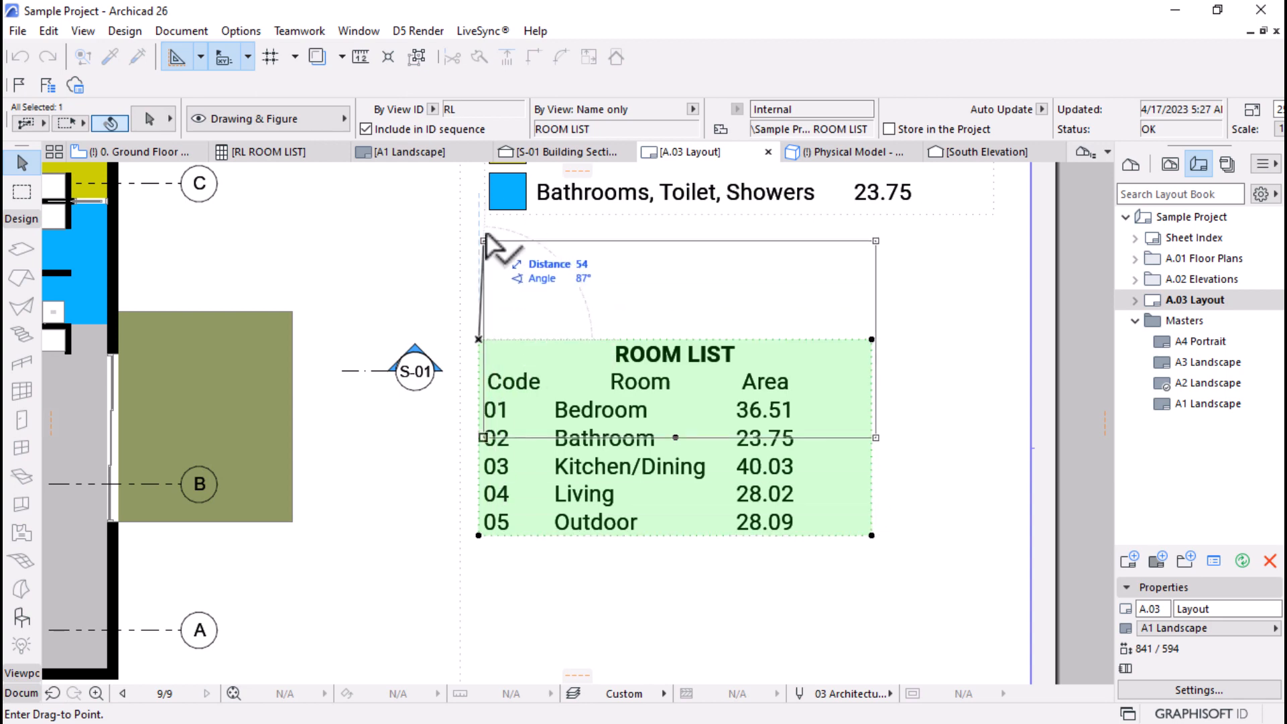
key("Escape")
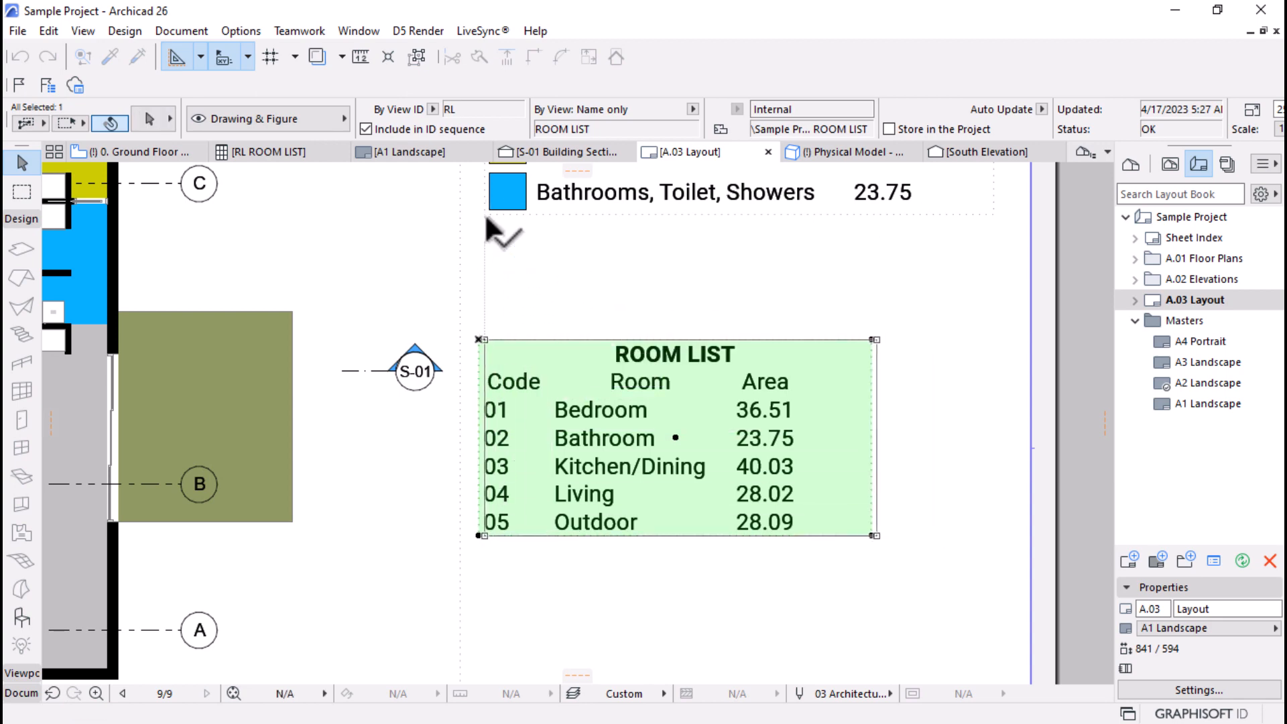
scroll(635, 347, "down", 5)
key("Escape")
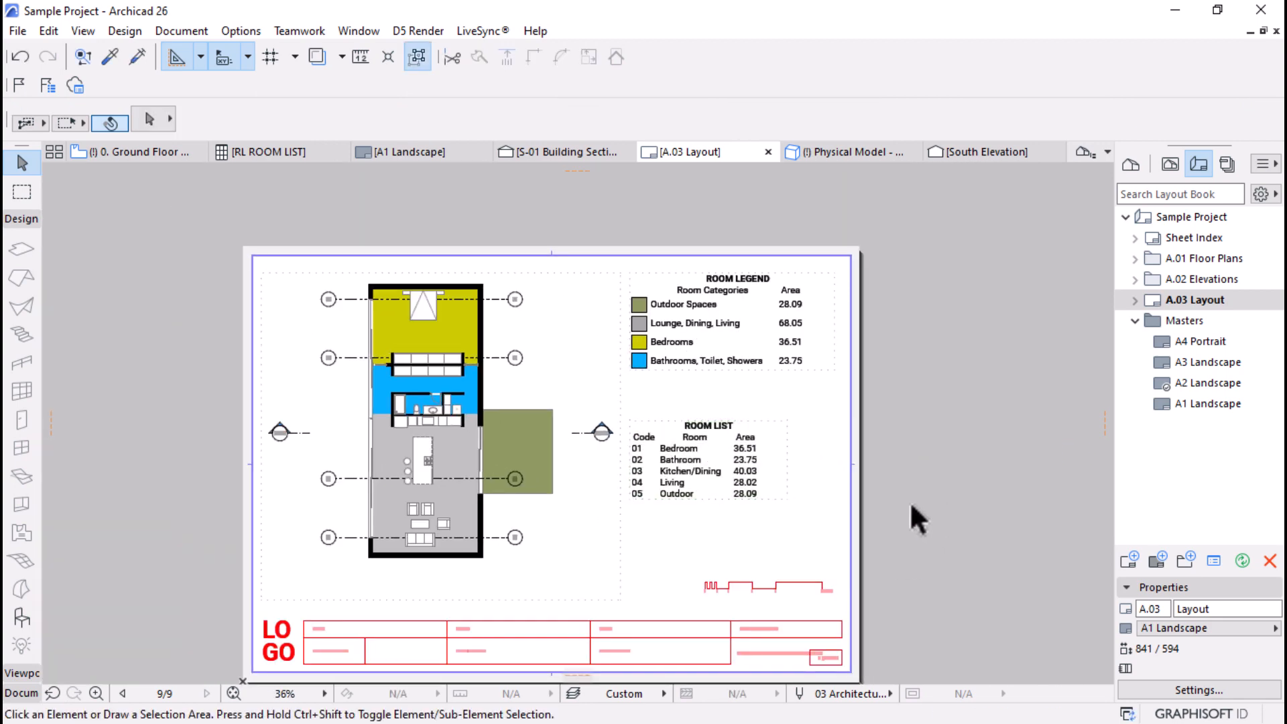
Step: Examine the A.03 layout, checking the coloured floor plan against the ROOM LEGEND and the ROOM LIST
scroll(910, 503, "down", 2)
scroll(785, 526, "up", 1)
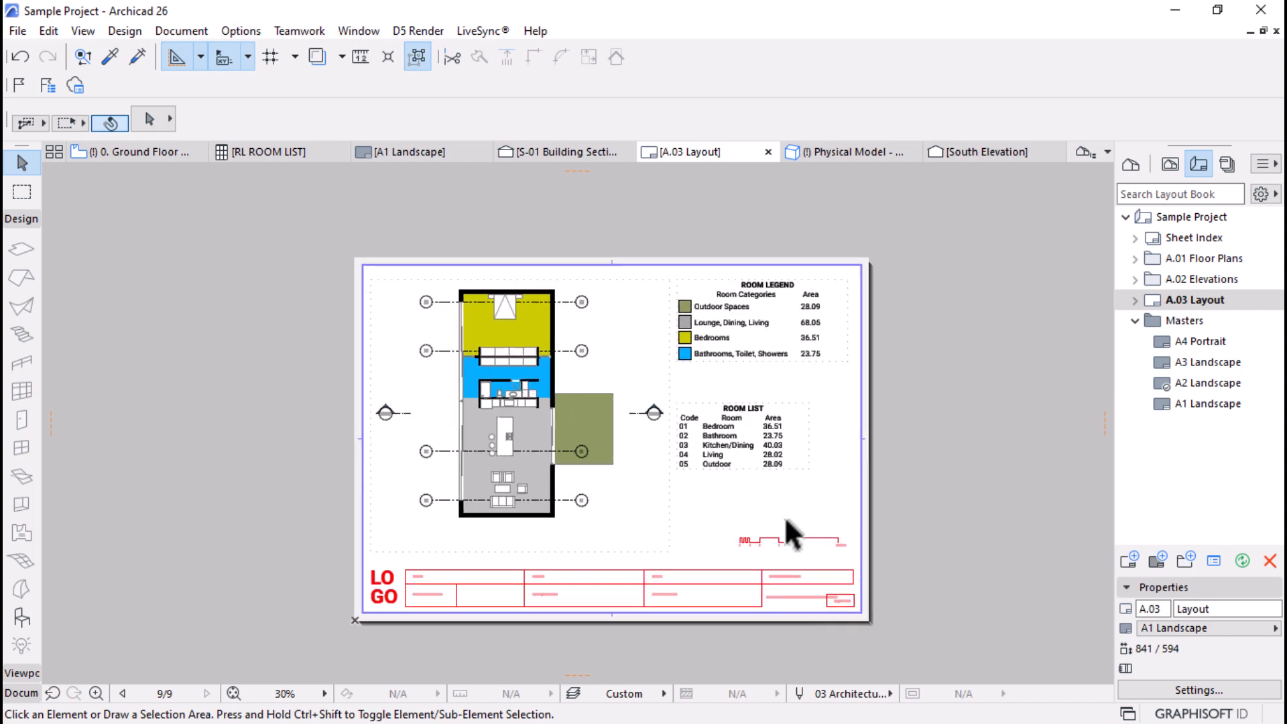
scroll(785, 522, "up", 2)
scroll(618, 345, "down", 1)
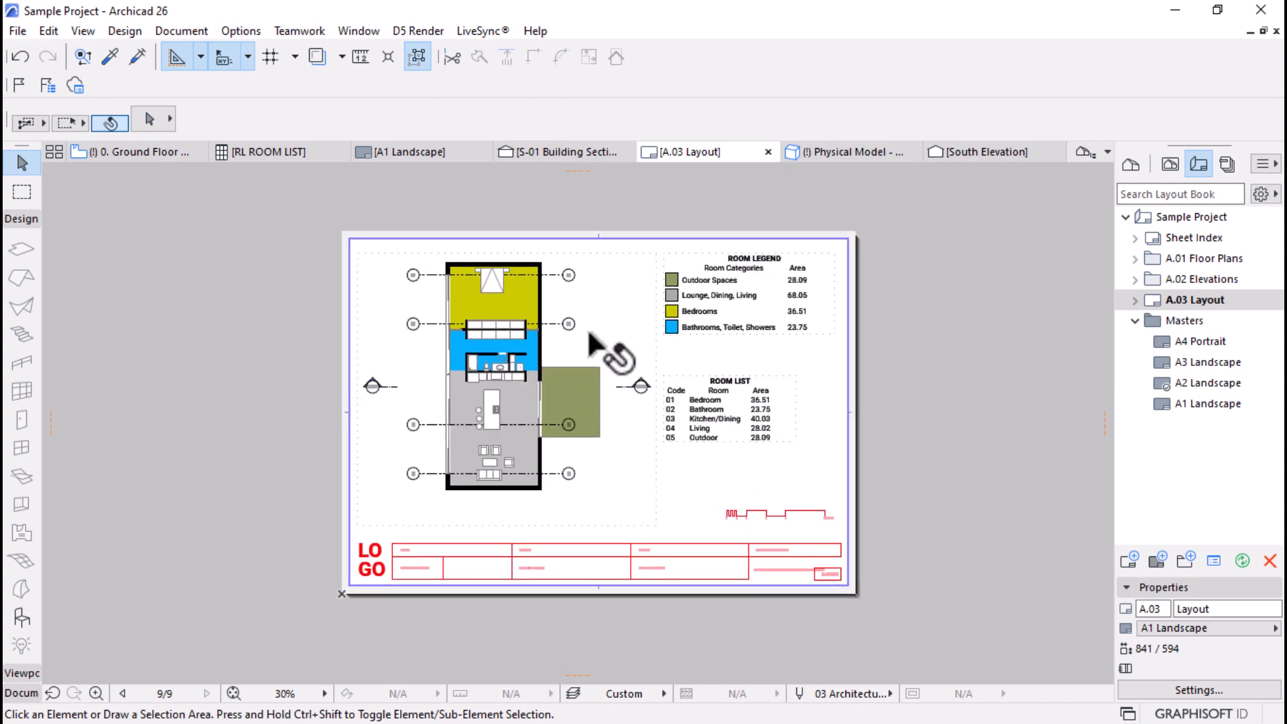
scroll(530, 362, "up", 4)
scroll(496, 460, "up", 2)
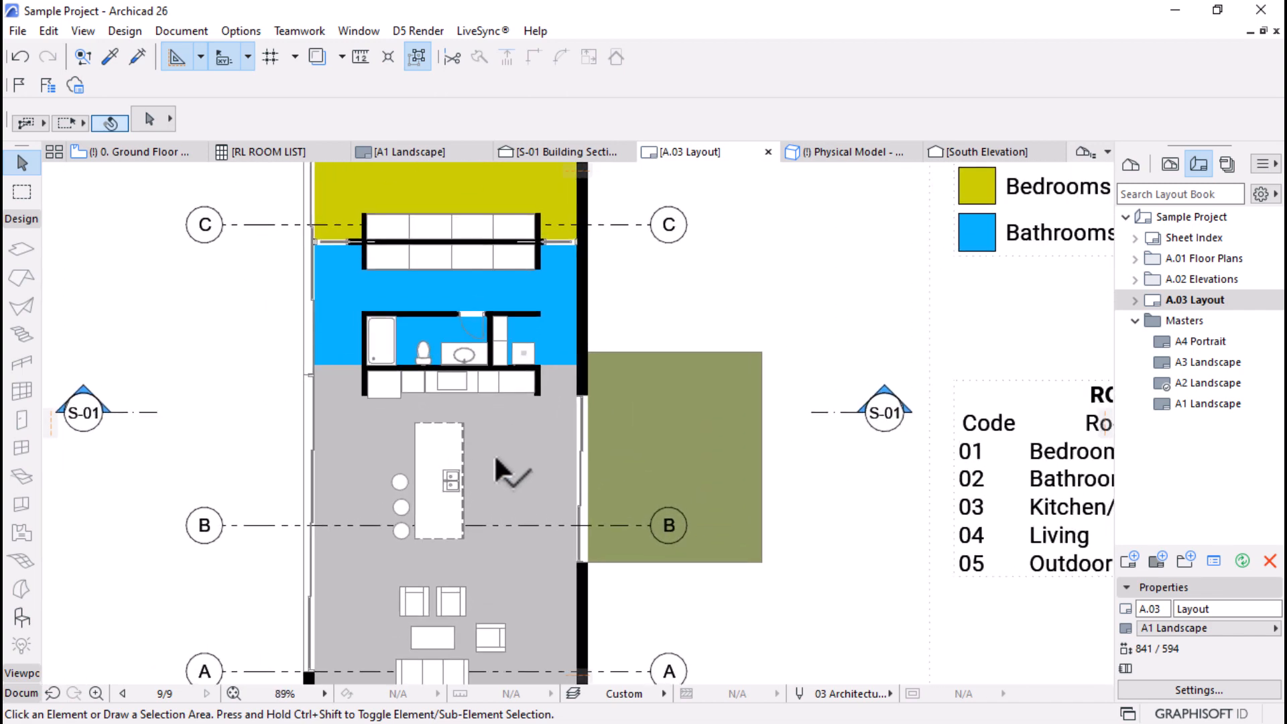
scroll(494, 460, "down", 3)
scroll(494, 459, "down", 4)
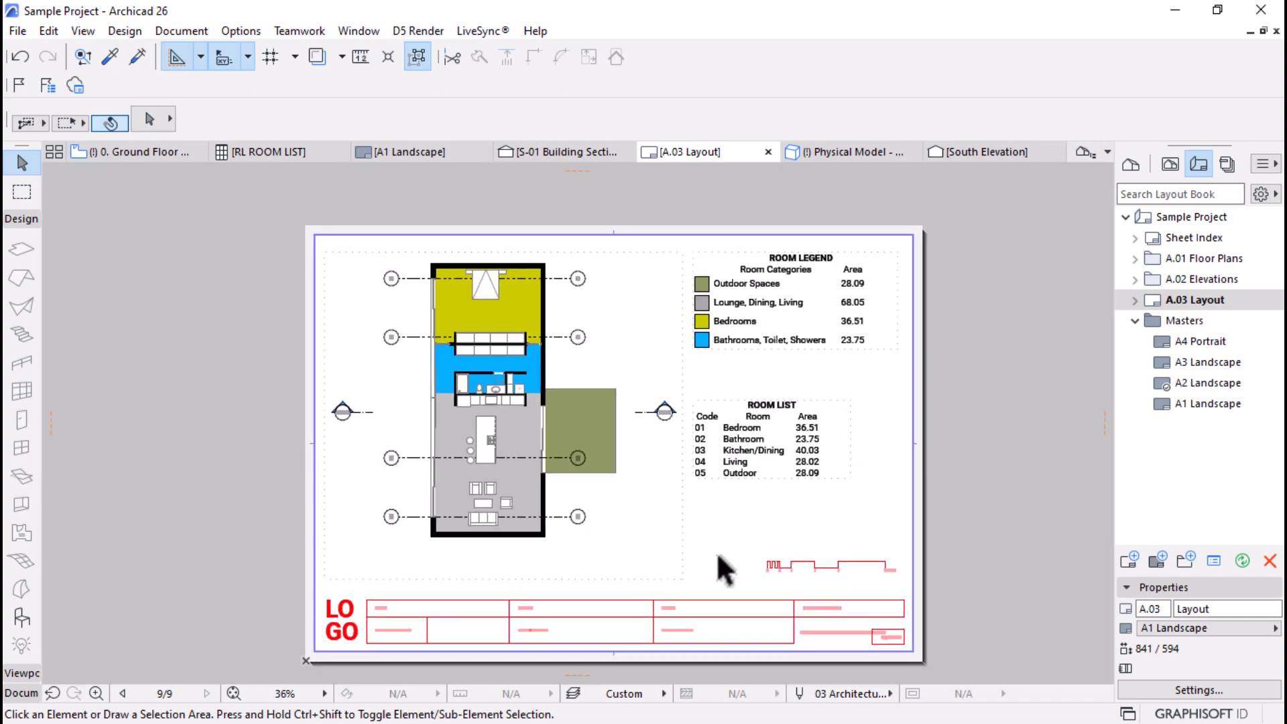
scroll(718, 557, "up", 1)
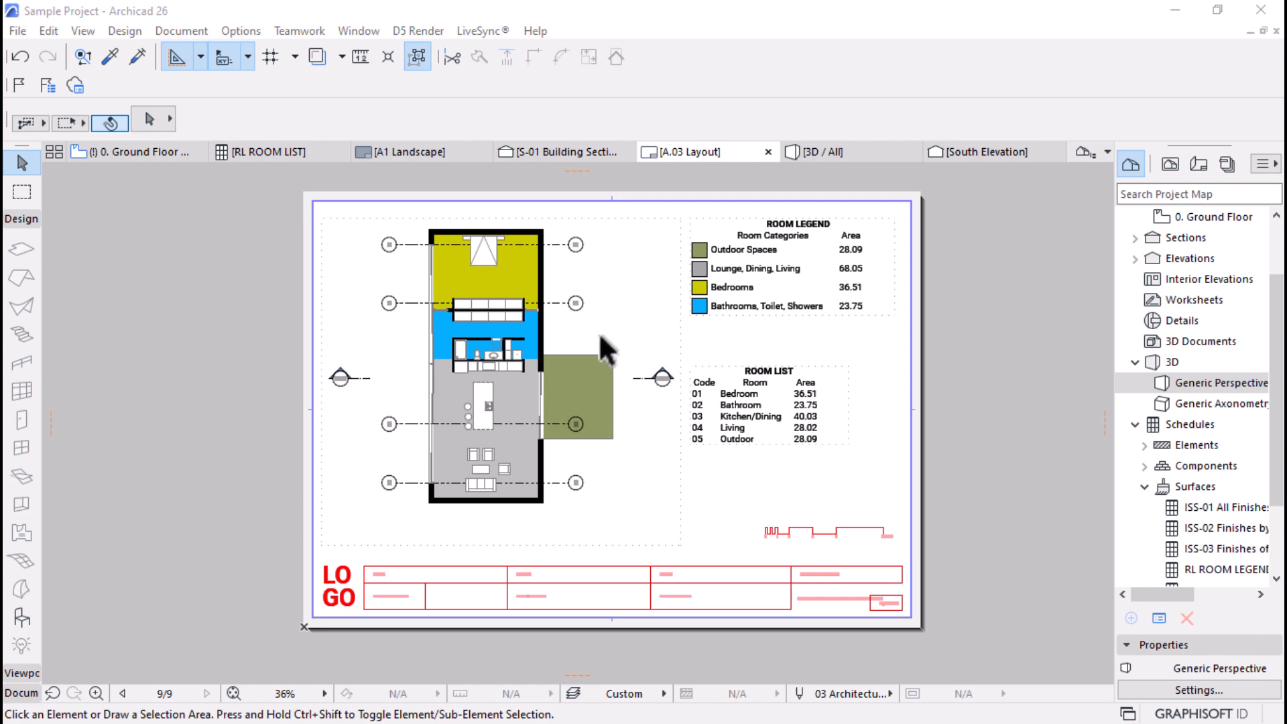
scroll(599, 332, "up", 1)
left_click(805, 419)
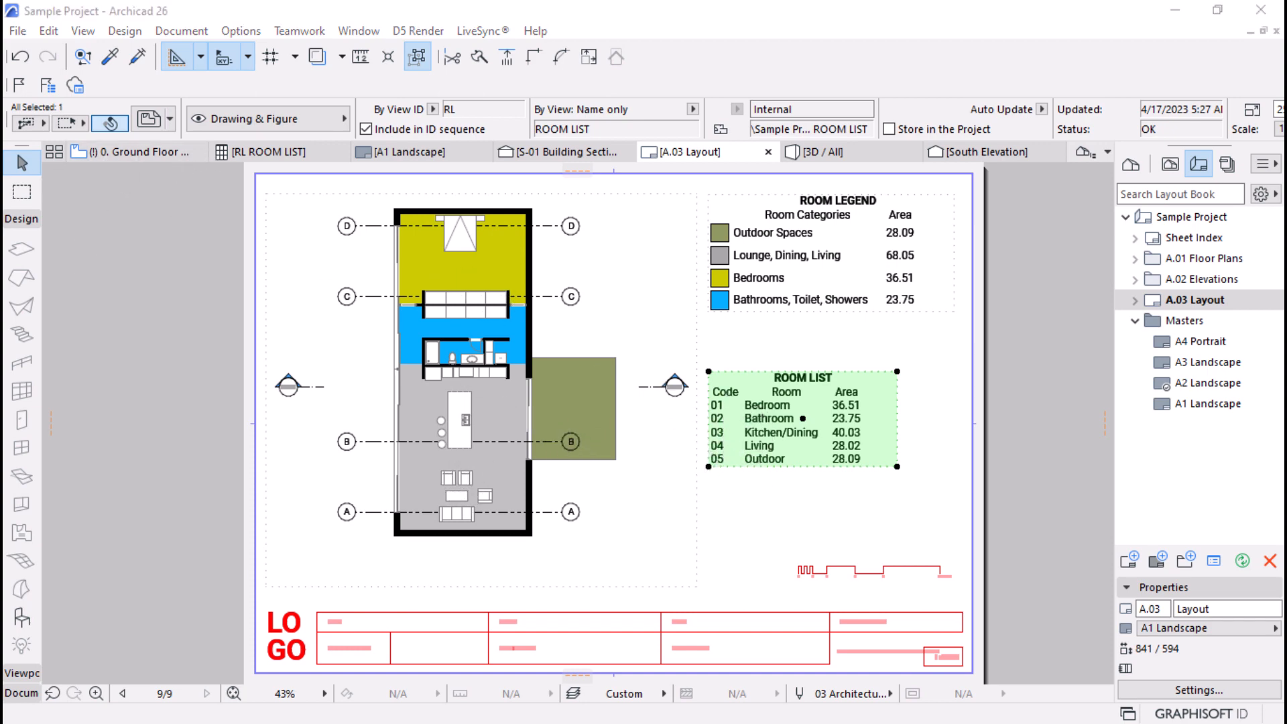
Step: Open the ground floor plan and make the Annotation - Label layer visible
left_click(149, 151)
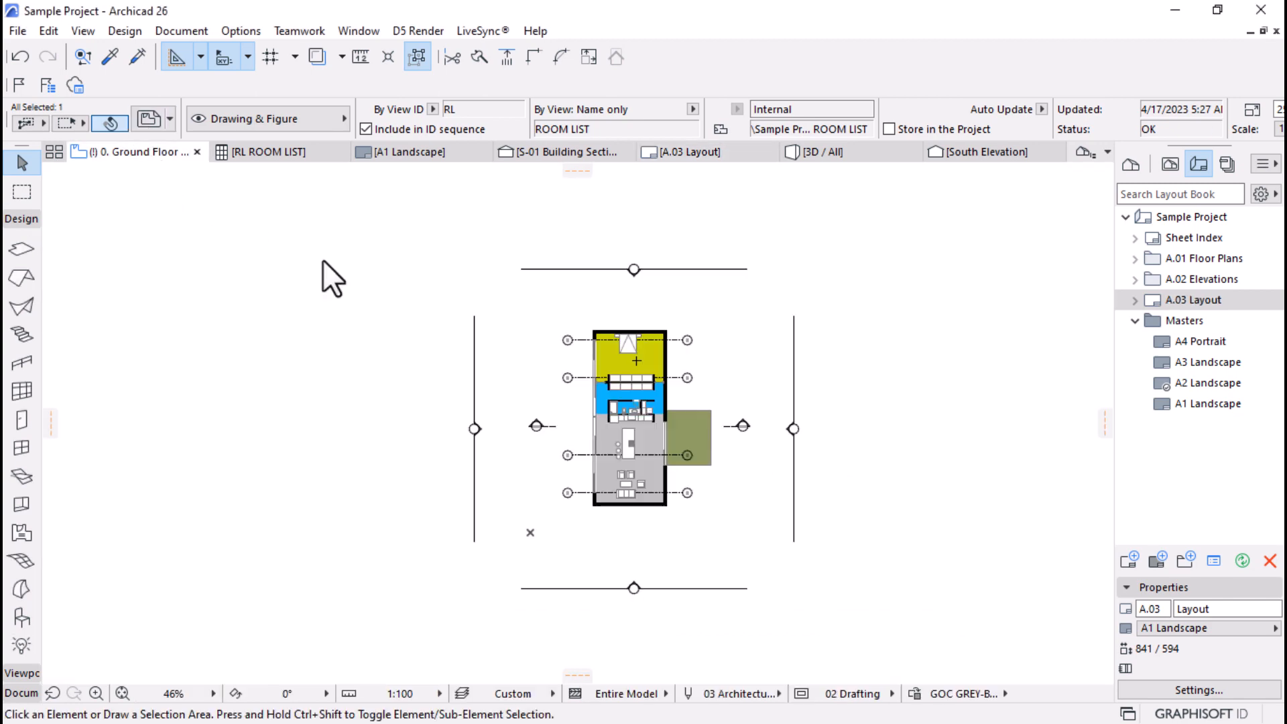
scroll(677, 463, "up", 5)
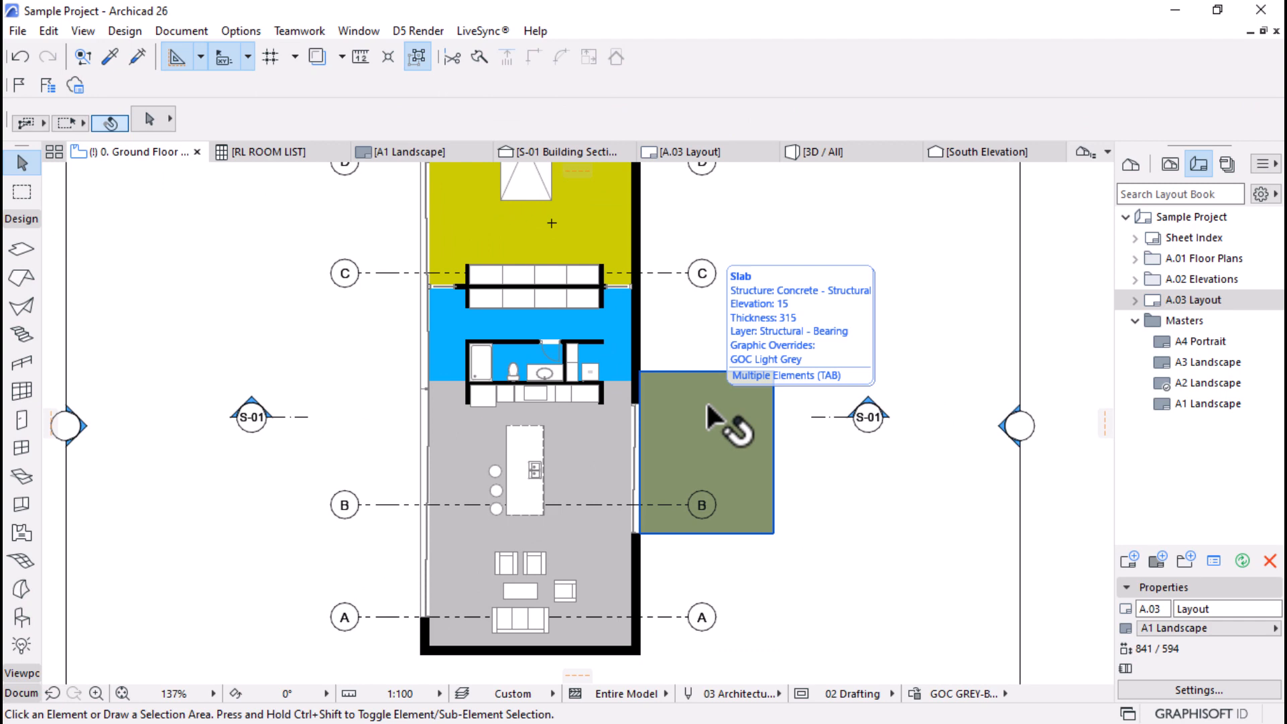
key("ctrl+l")
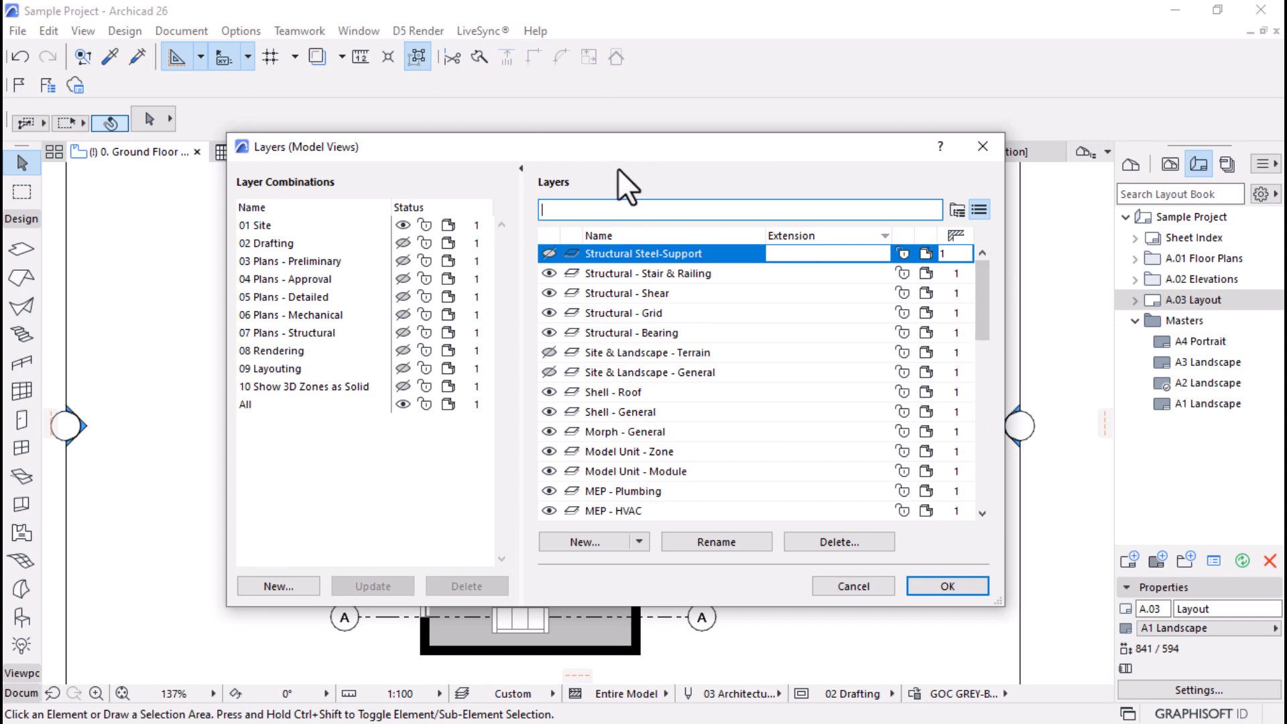
type("an")
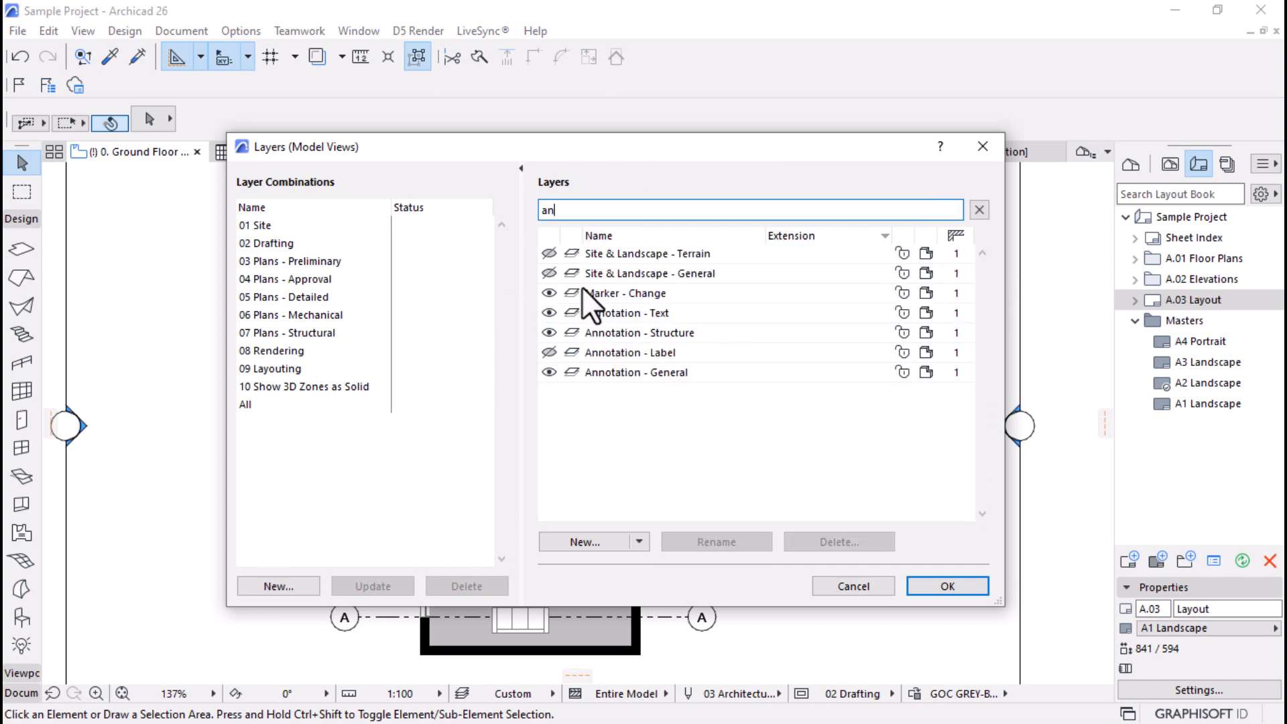
left_click(548, 352)
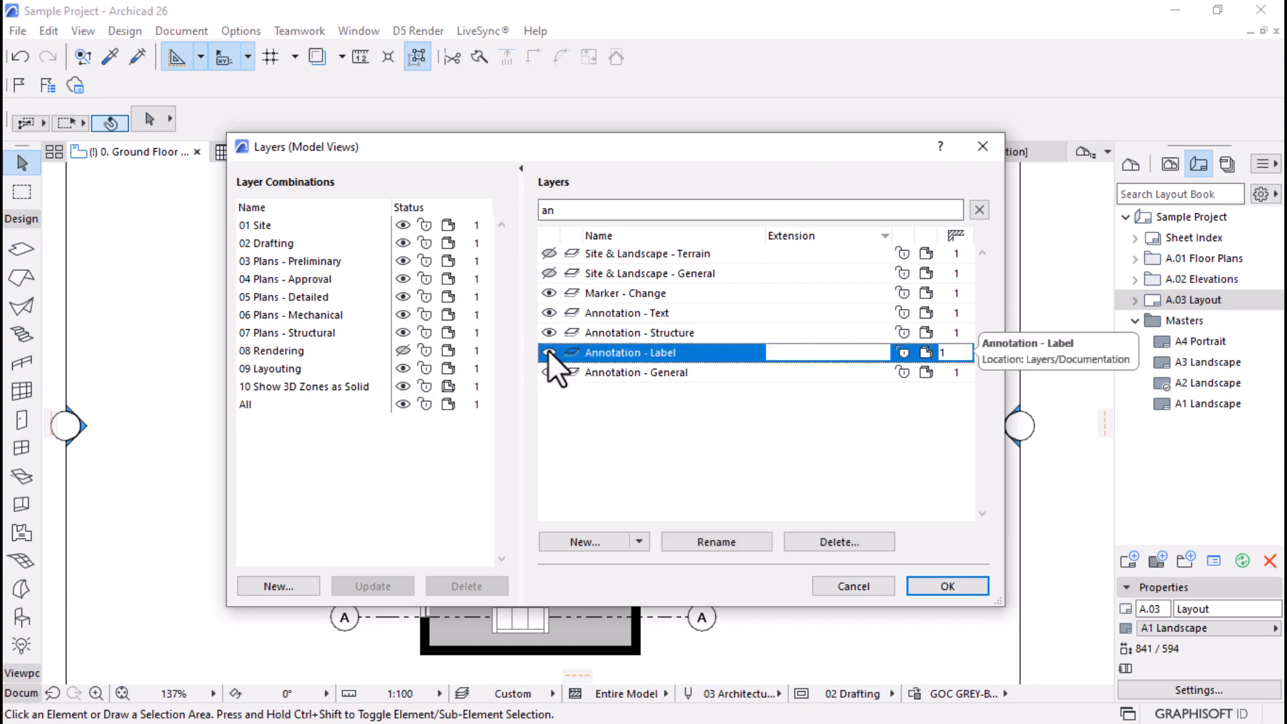
left_click(963, 587)
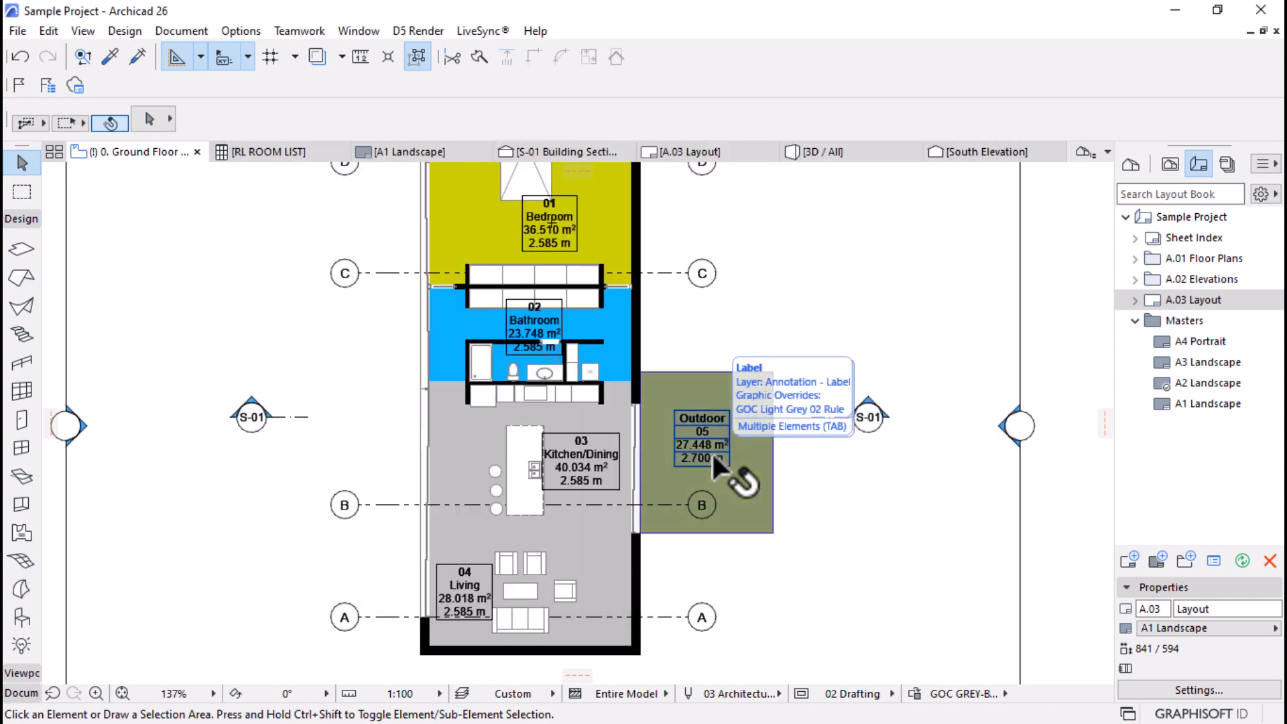
scroll(702, 481, "up", 3)
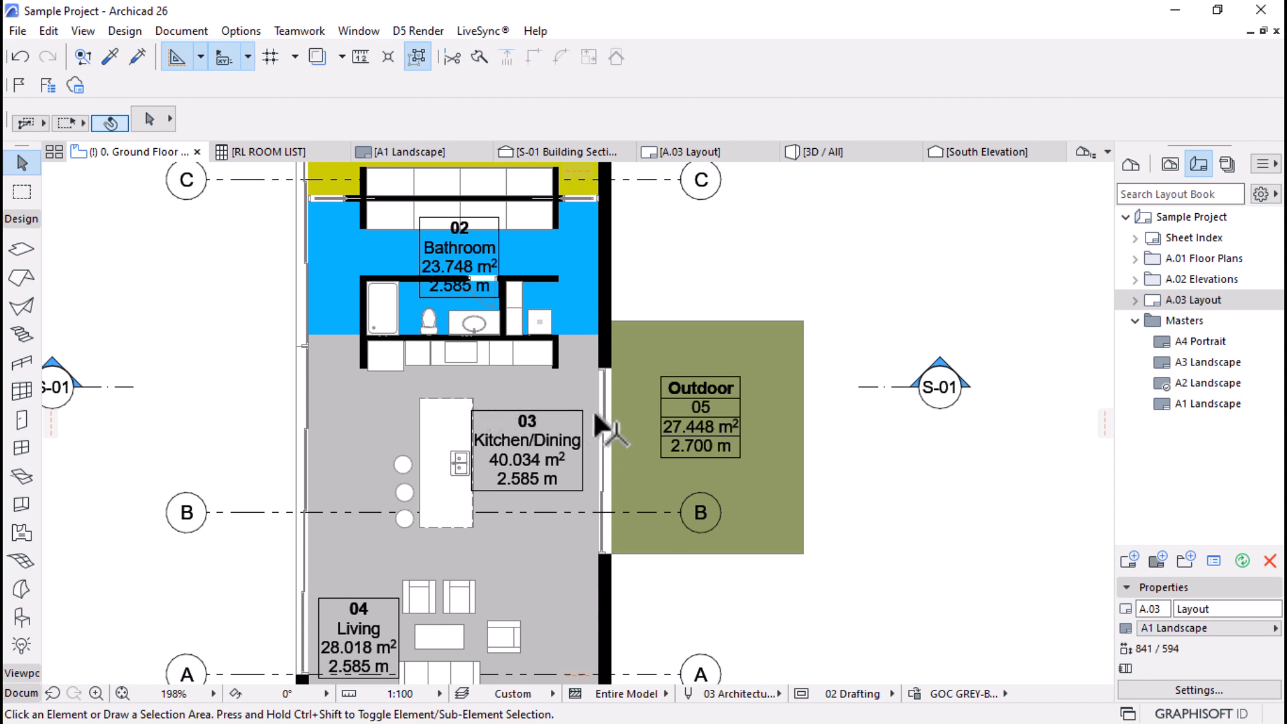
mouse_move(591, 412)
scroll(593, 460, "up", 2)
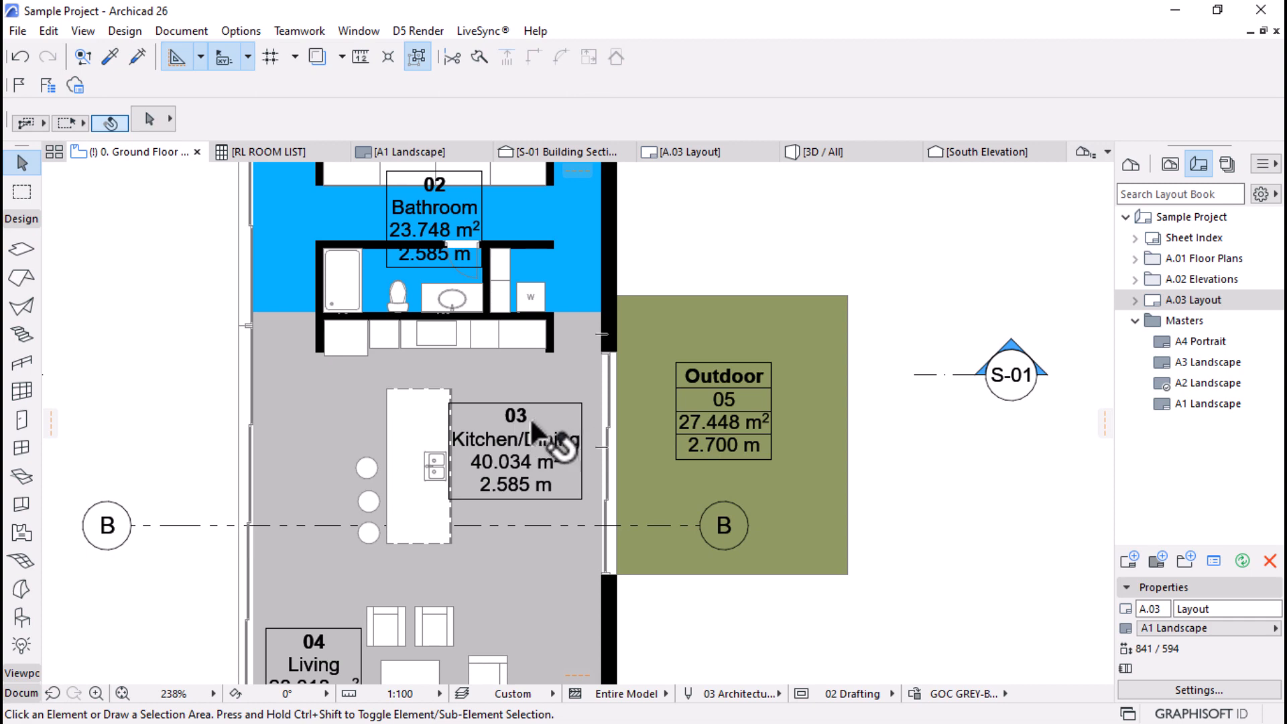
scroll(557, 432, "down", 2)
mouse_move(595, 455)
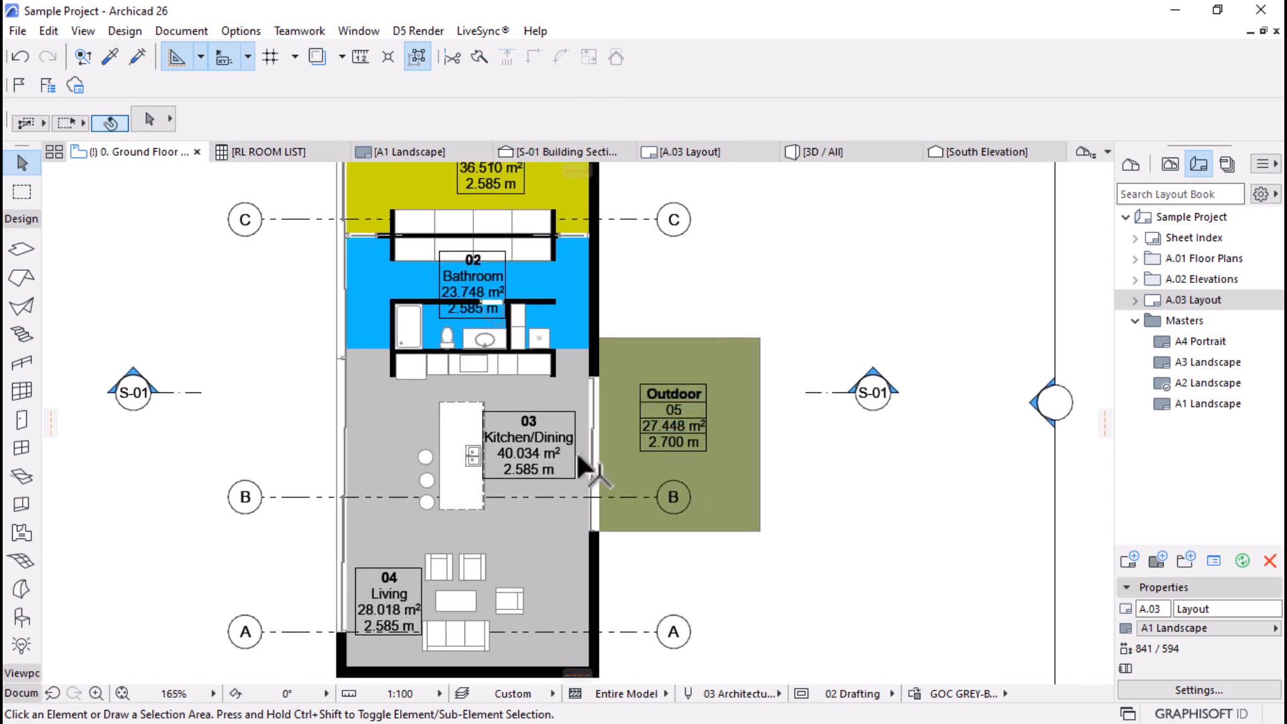
Step: Select all zone labels on the ground floor plan and switch off their Zone Name, Measured Area and Ceiling Height, keeping only Zone Number
left_click(525, 448, "alt")
key("ctrl+a")
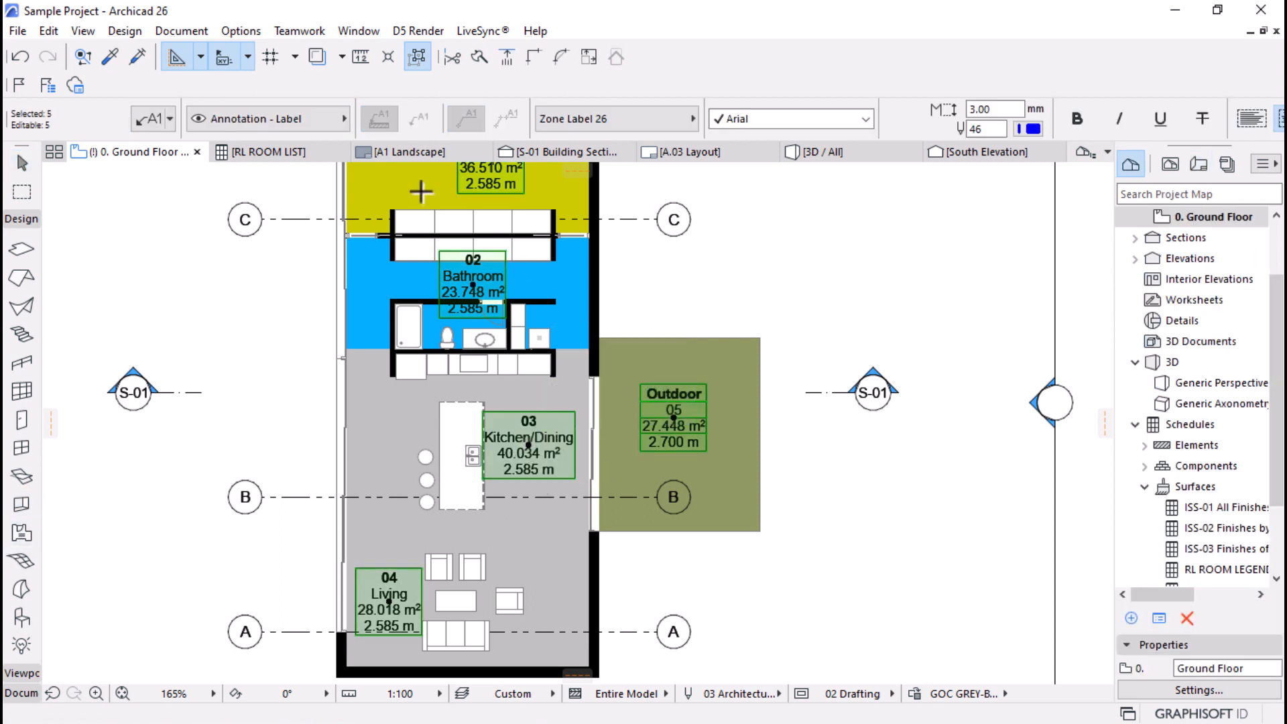
left_click(151, 118)
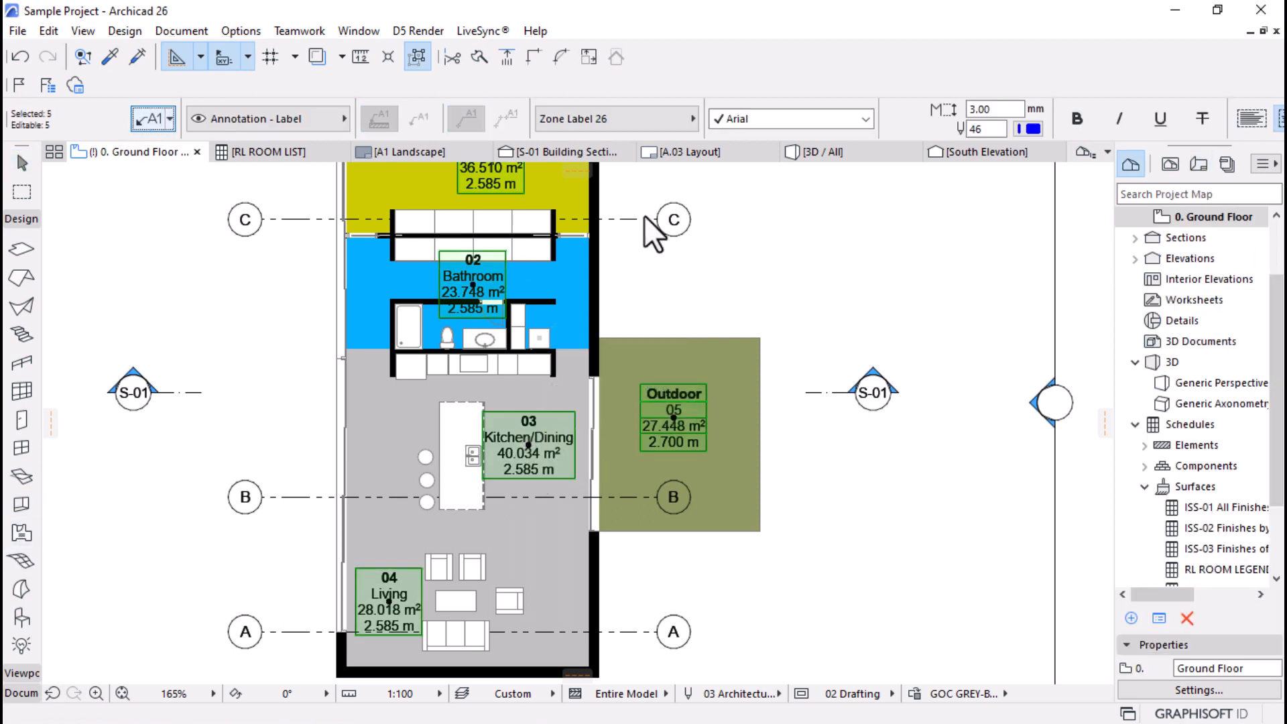
key("ctrl+t")
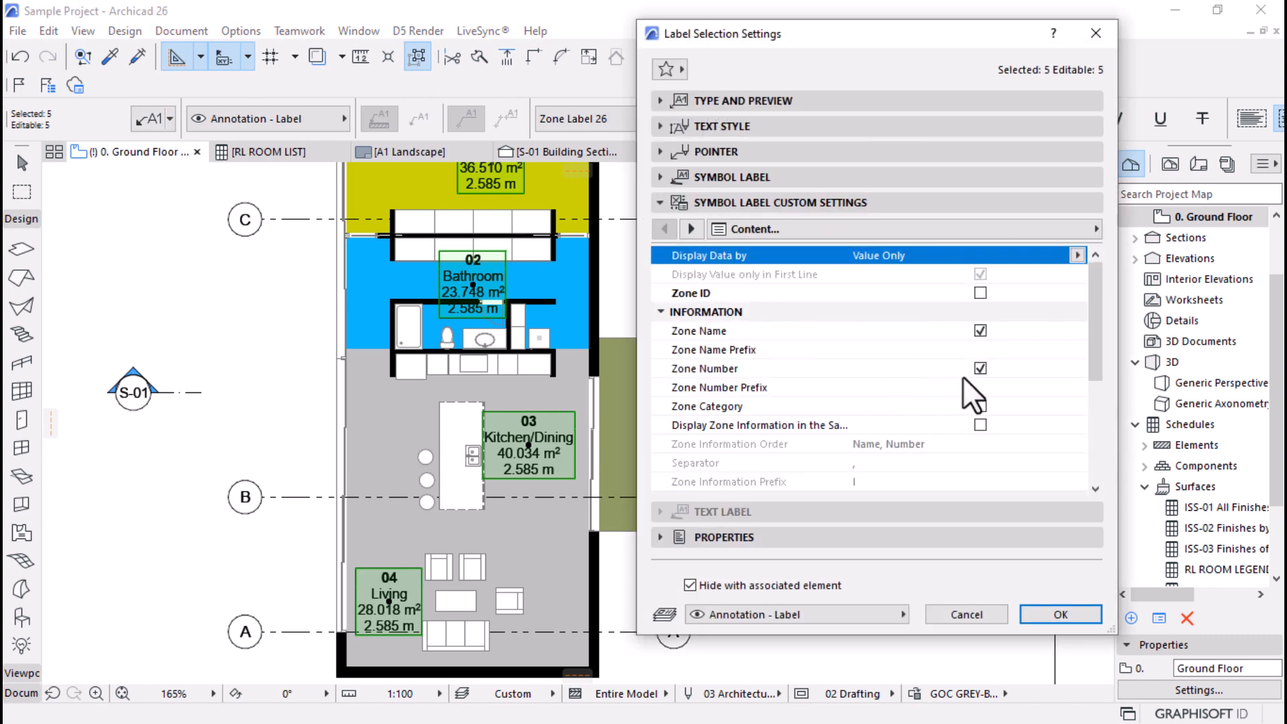
left_click(980, 330)
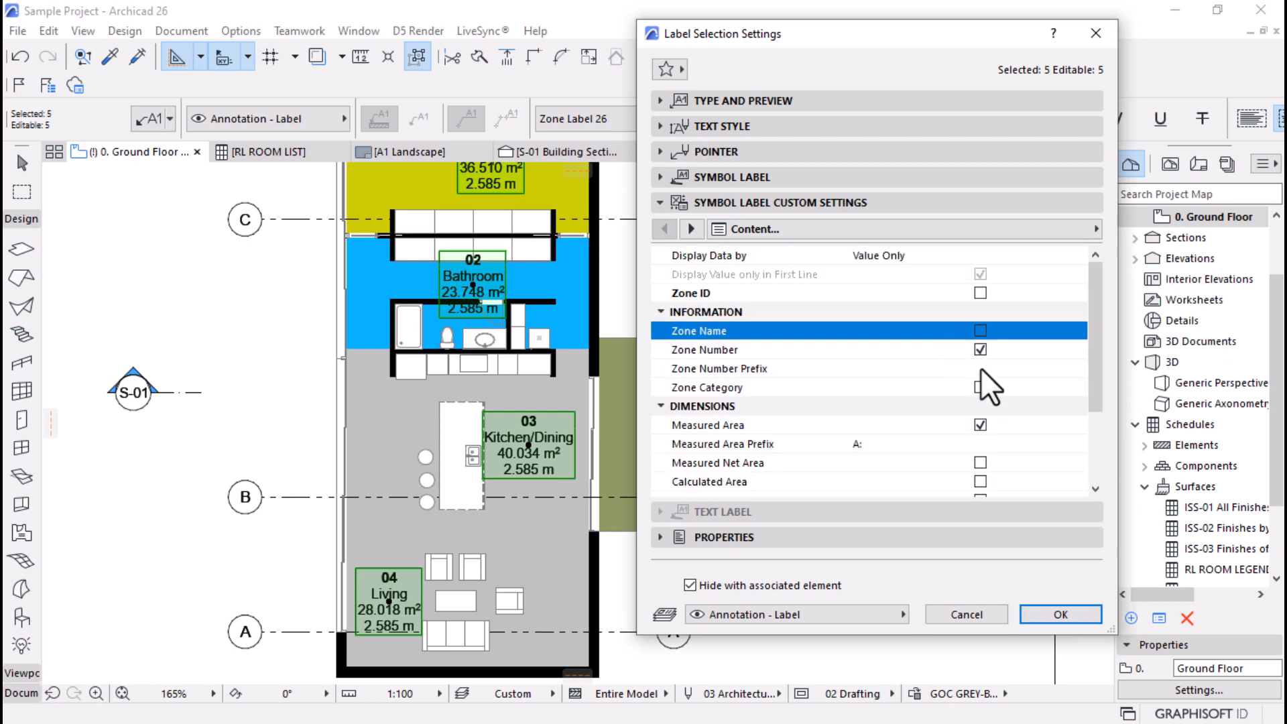
left_click(979, 424)
scroll(1049, 405, "down", 2)
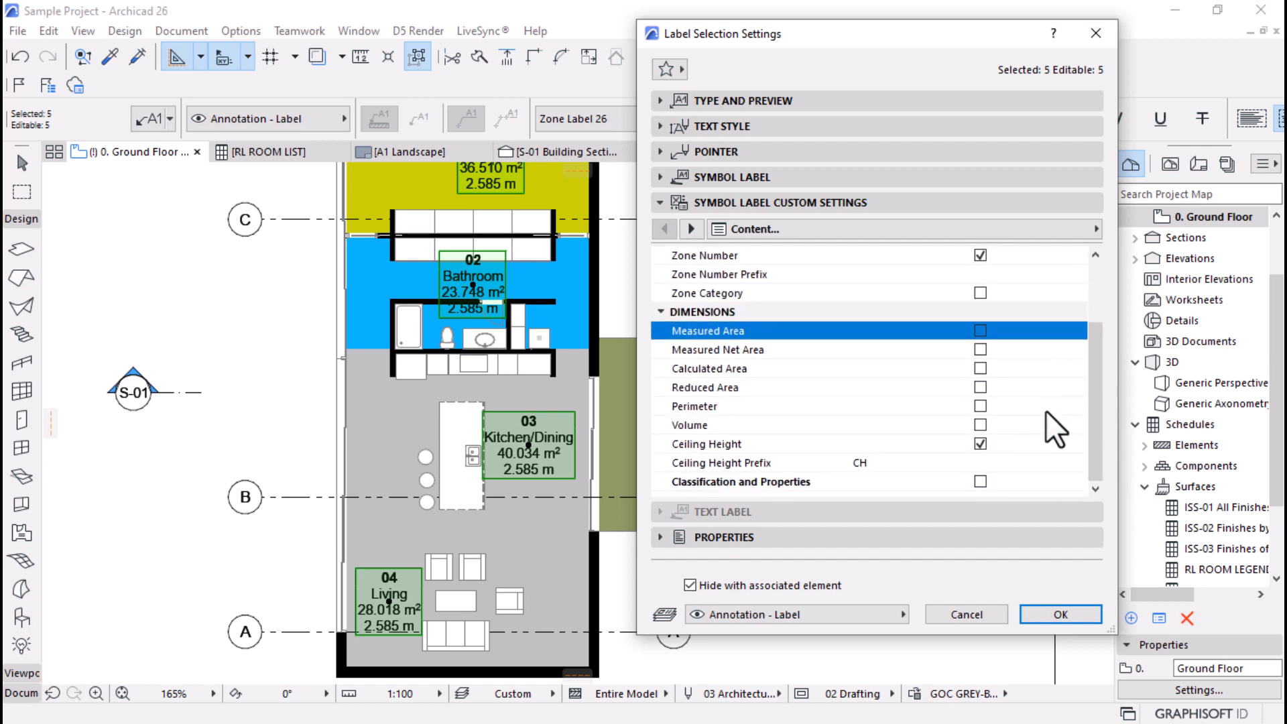
left_click(980, 443)
scroll(1009, 393, "up", 2)
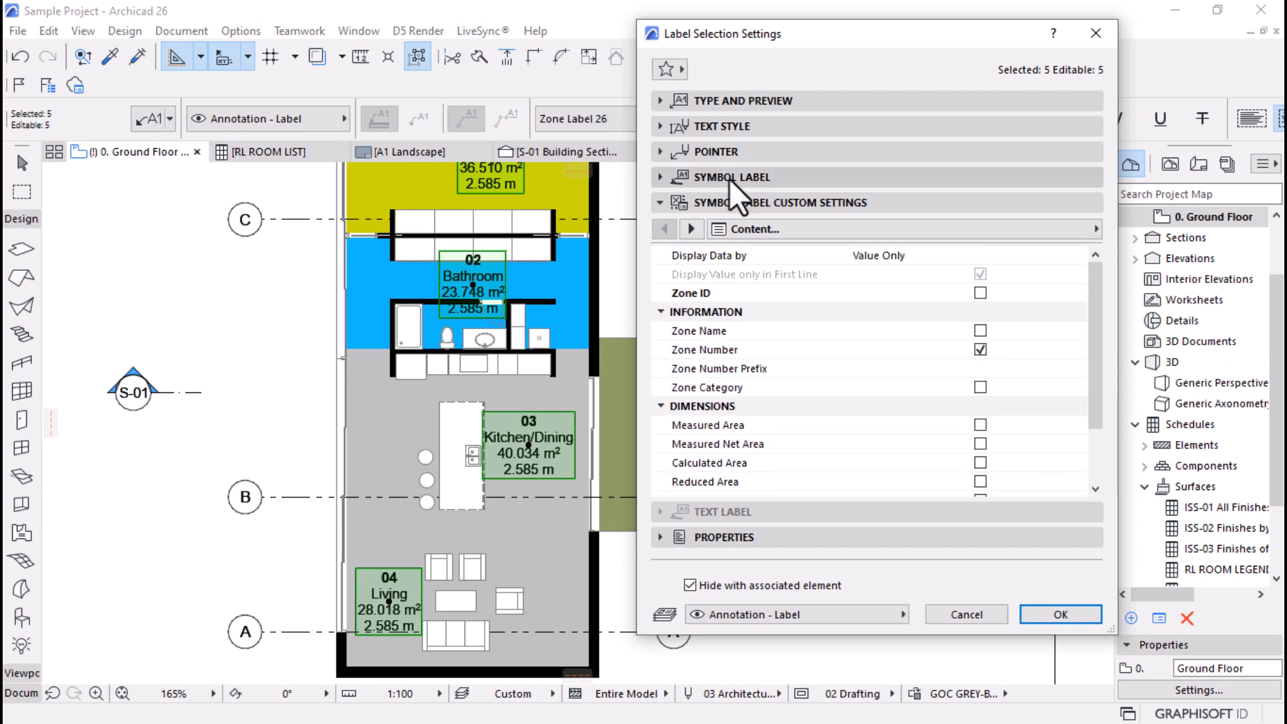
left_click(711, 176)
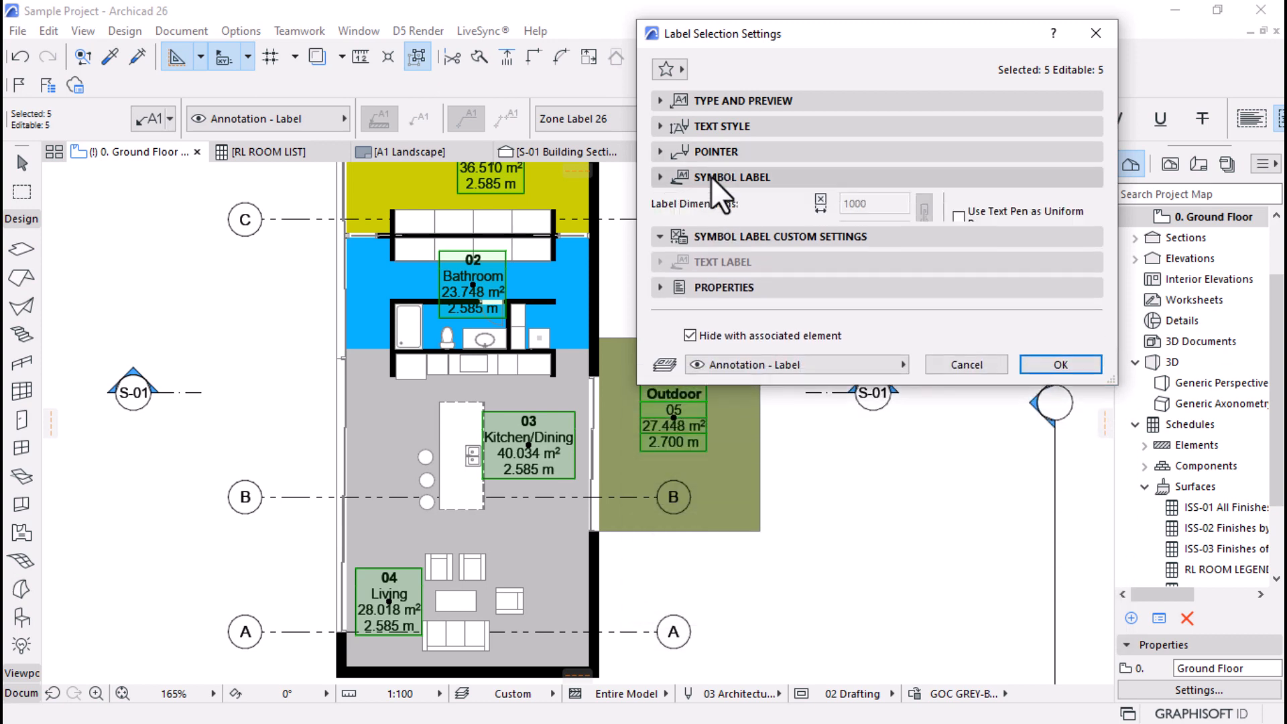
left_click(721, 104)
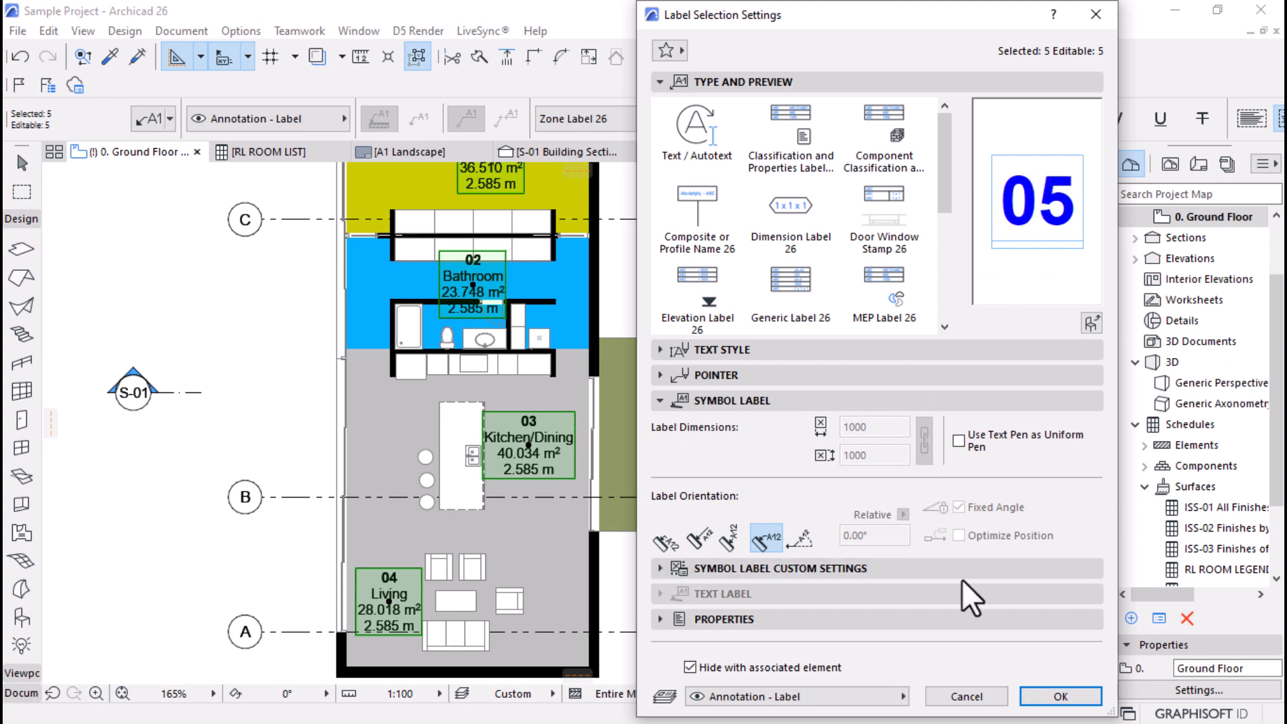
left_click(1059, 697)
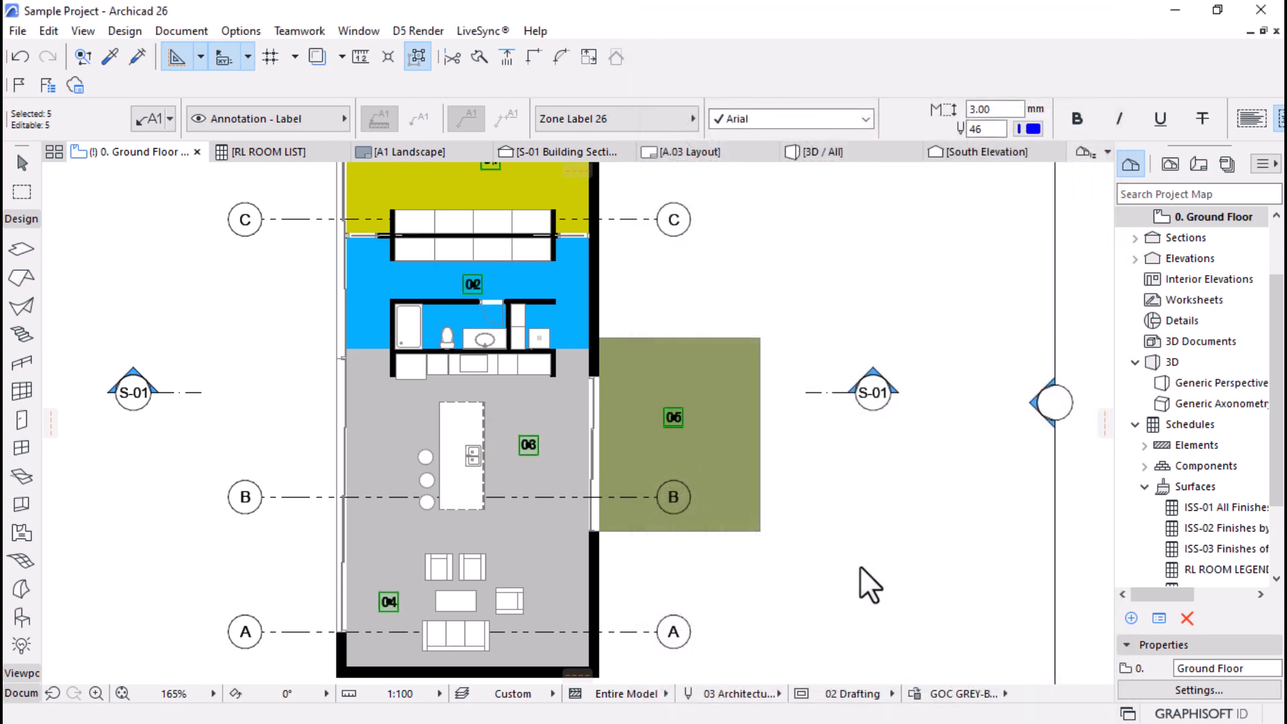
key("Escape")
scroll(570, 477, "up", 2)
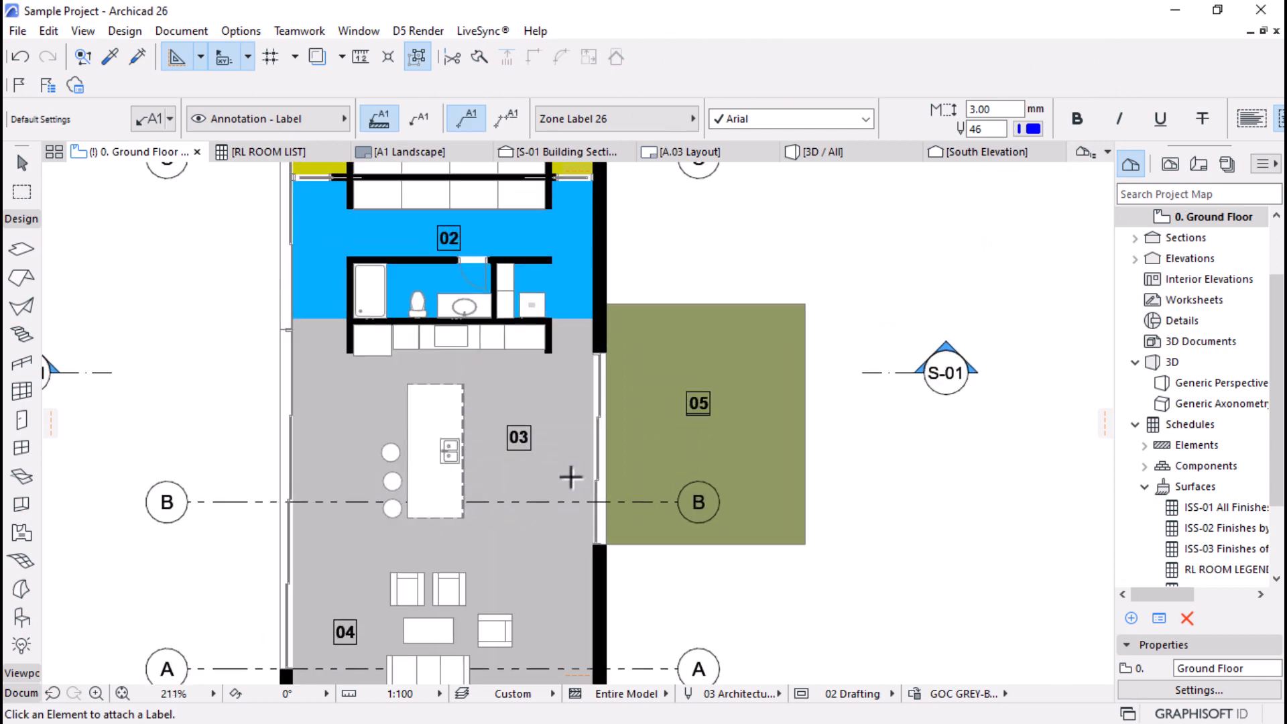
Step: Pick up the settings of the 05 zone label in the outdoor area
scroll(571, 477, "up", 1)
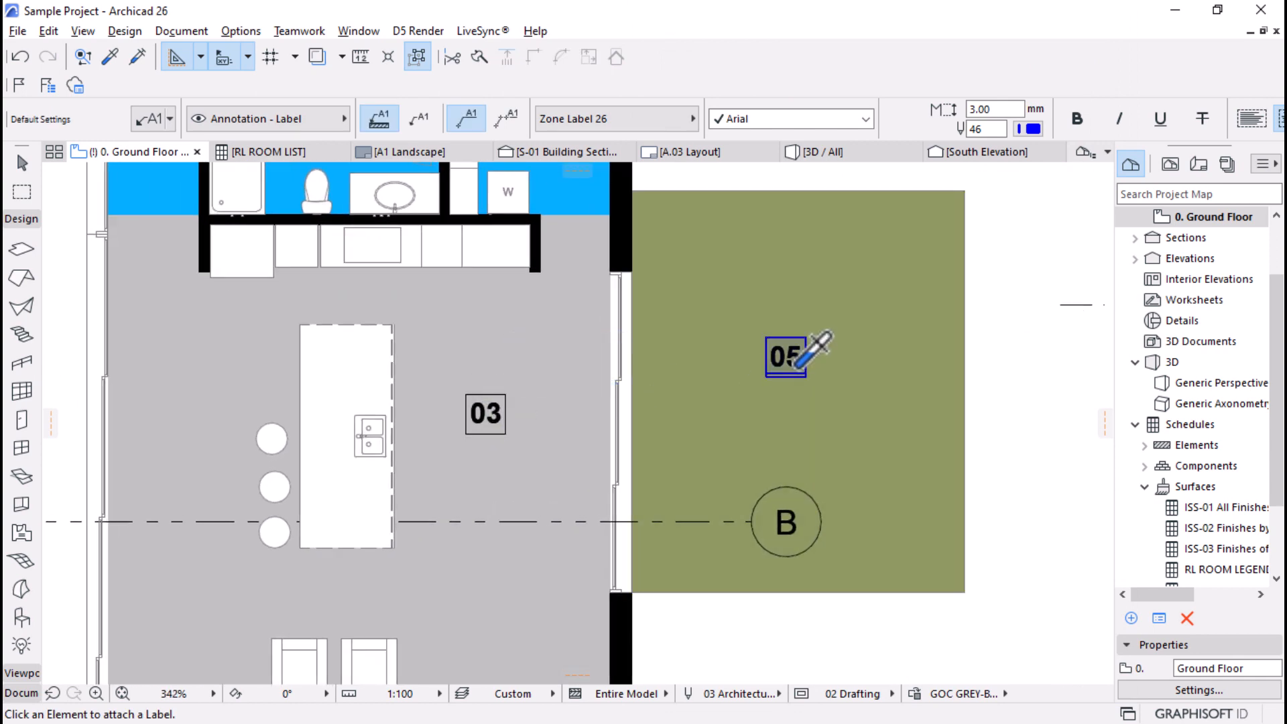
left_click(797, 373, "alt")
scroll(679, 370, "down", 5)
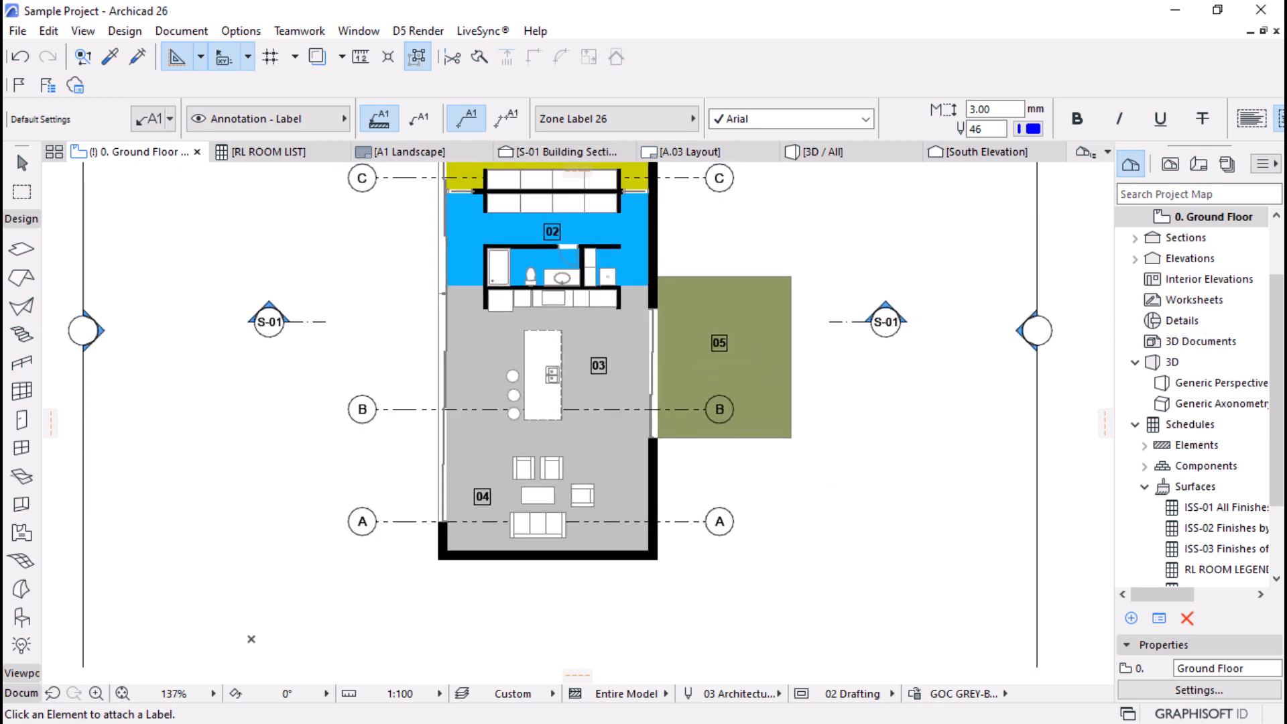
Step: Return to the A.03 layout, select its floor plan drawing and open that drawing's source view
left_click(700, 152)
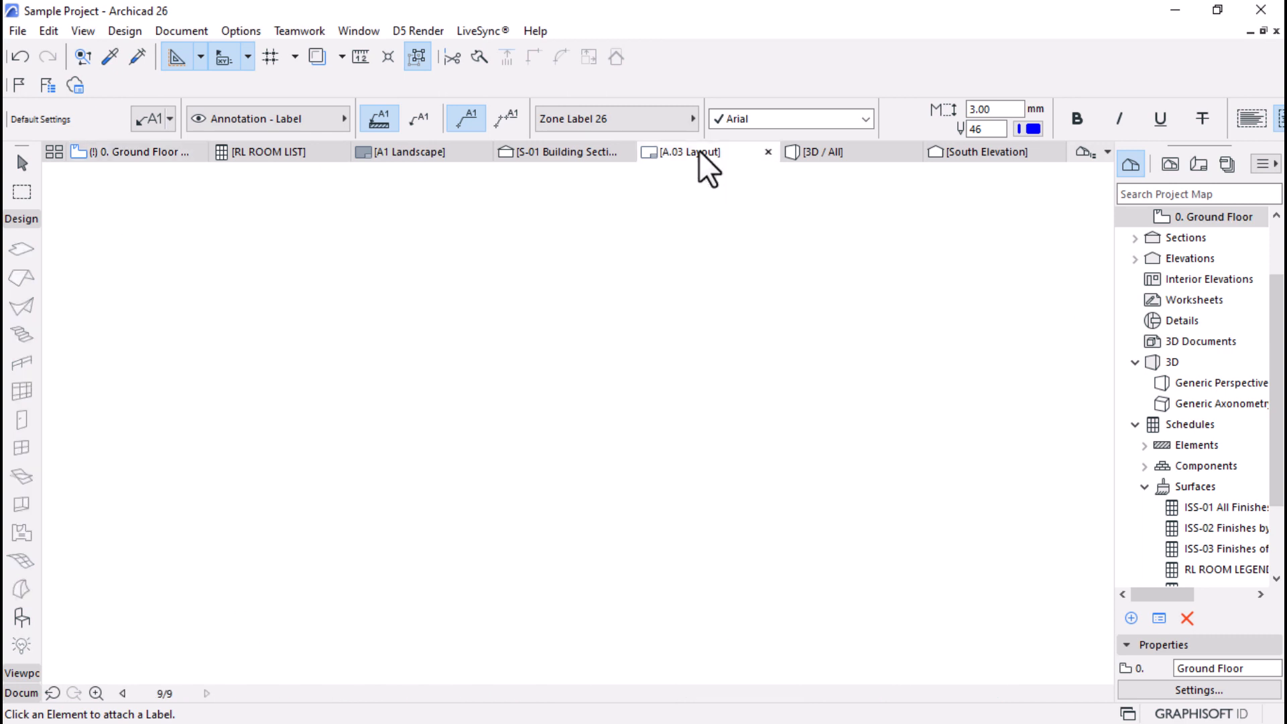
left_click(23, 163)
left_click(527, 287)
right_click(602, 268)
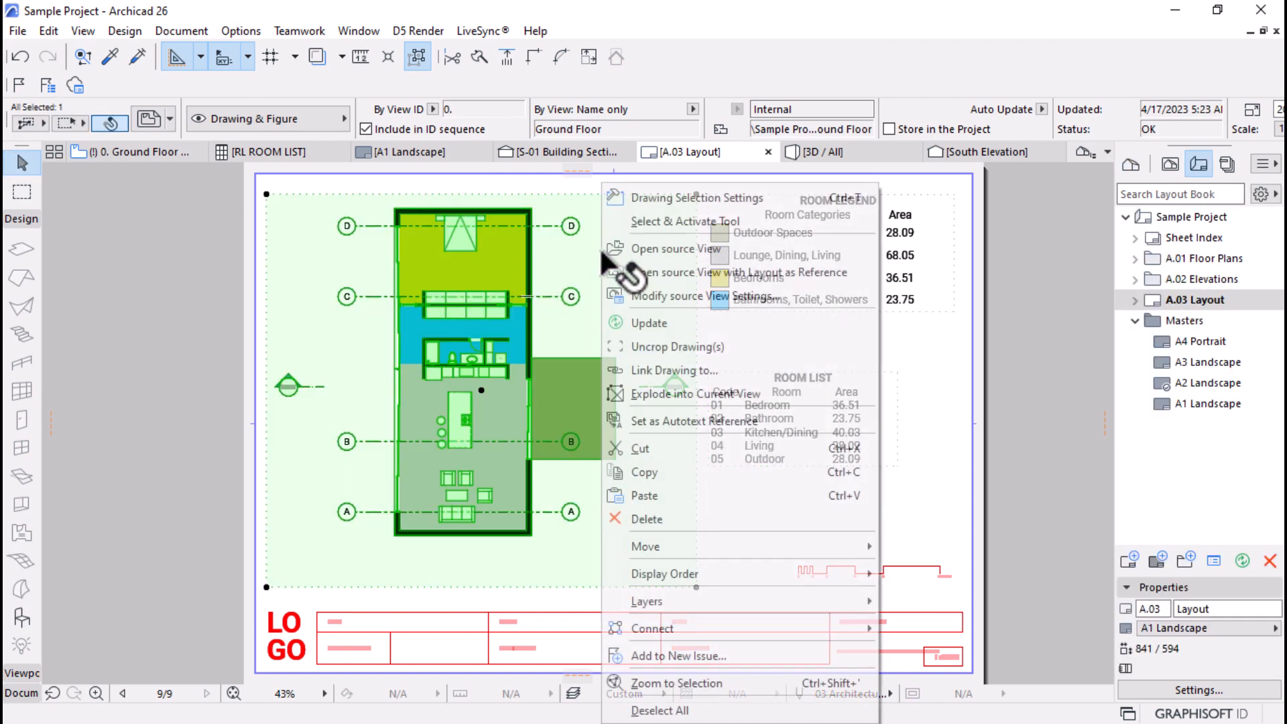
left_click(667, 246)
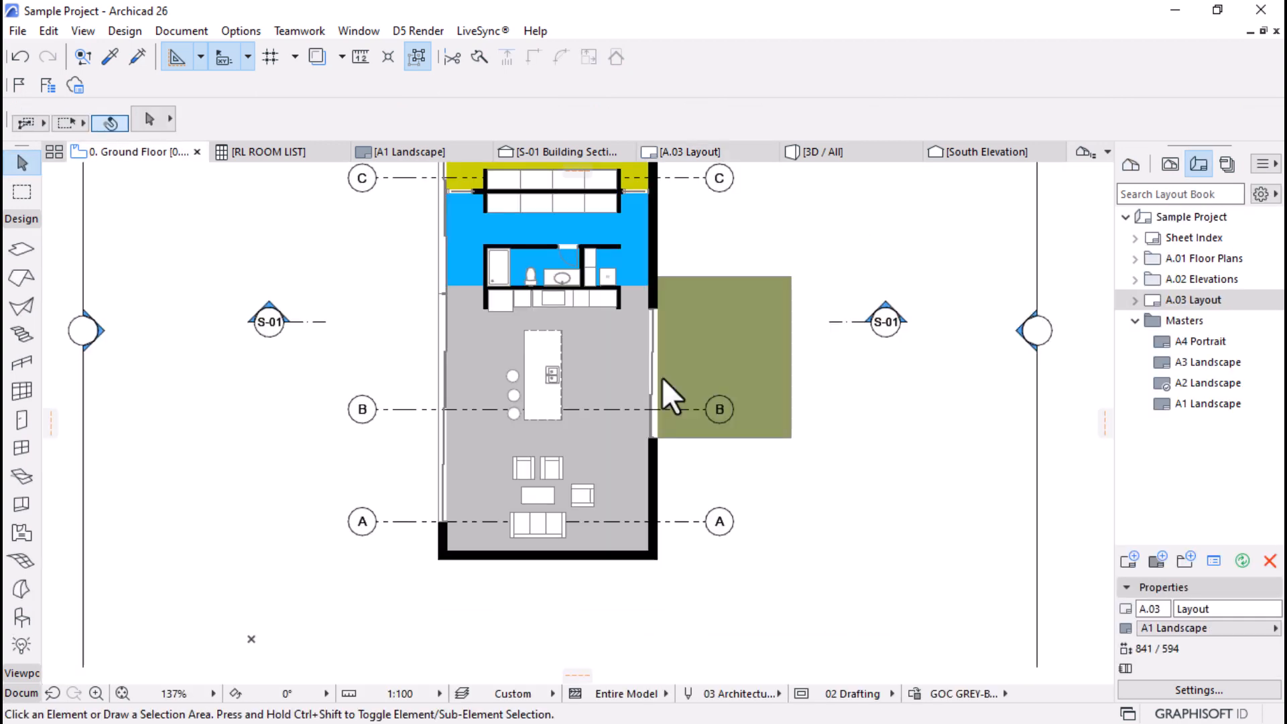
Step: Make the Annotation - Label layer visible in the Ground Floor source view
key("ctrl+l")
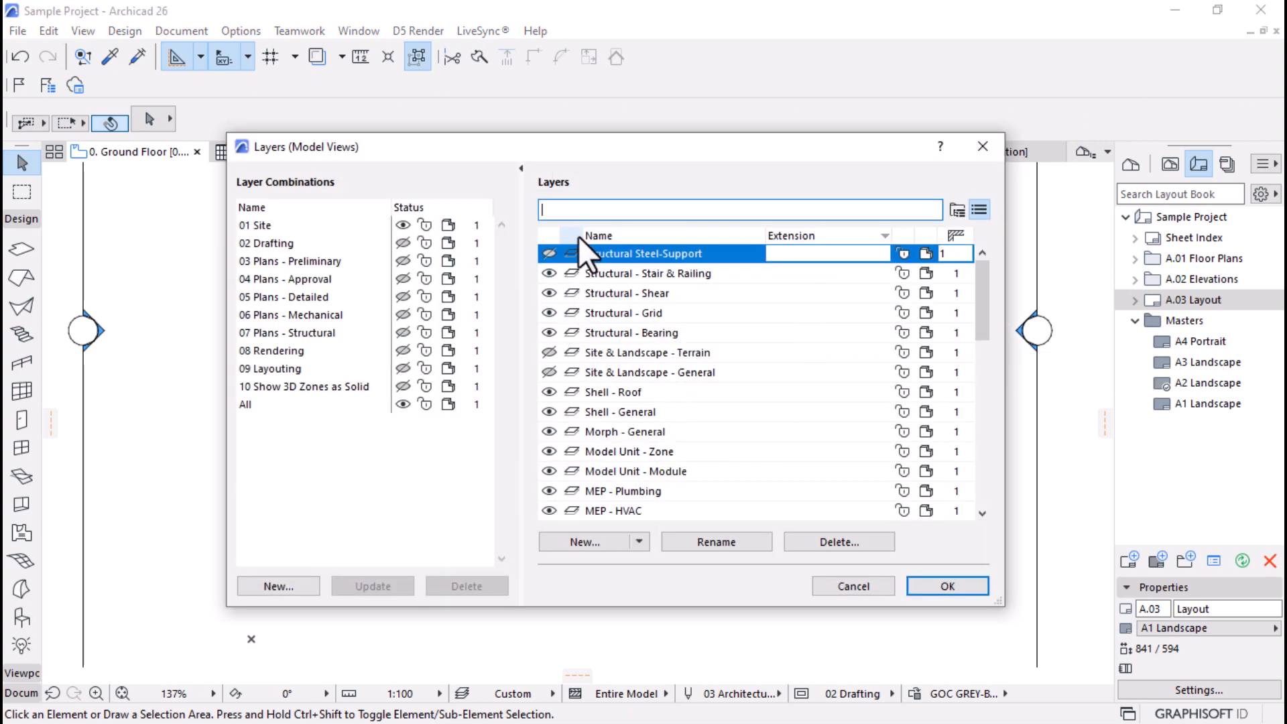
type("an")
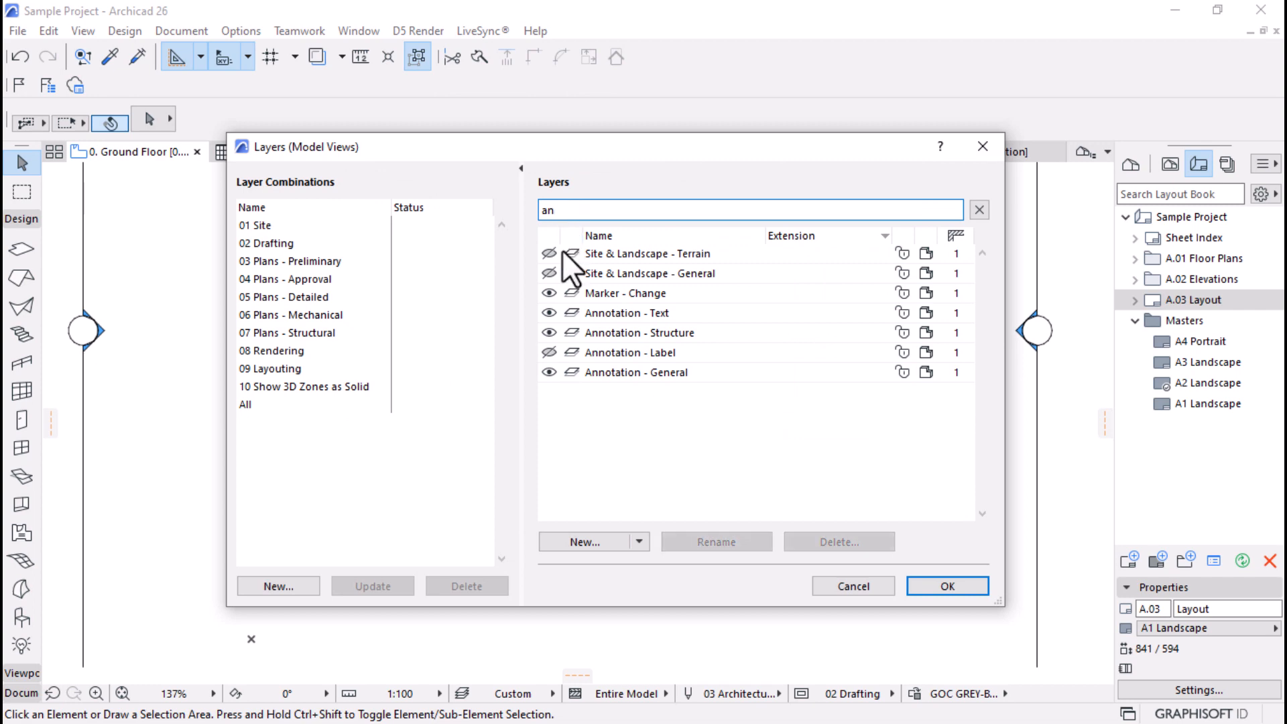
left_click(546, 354)
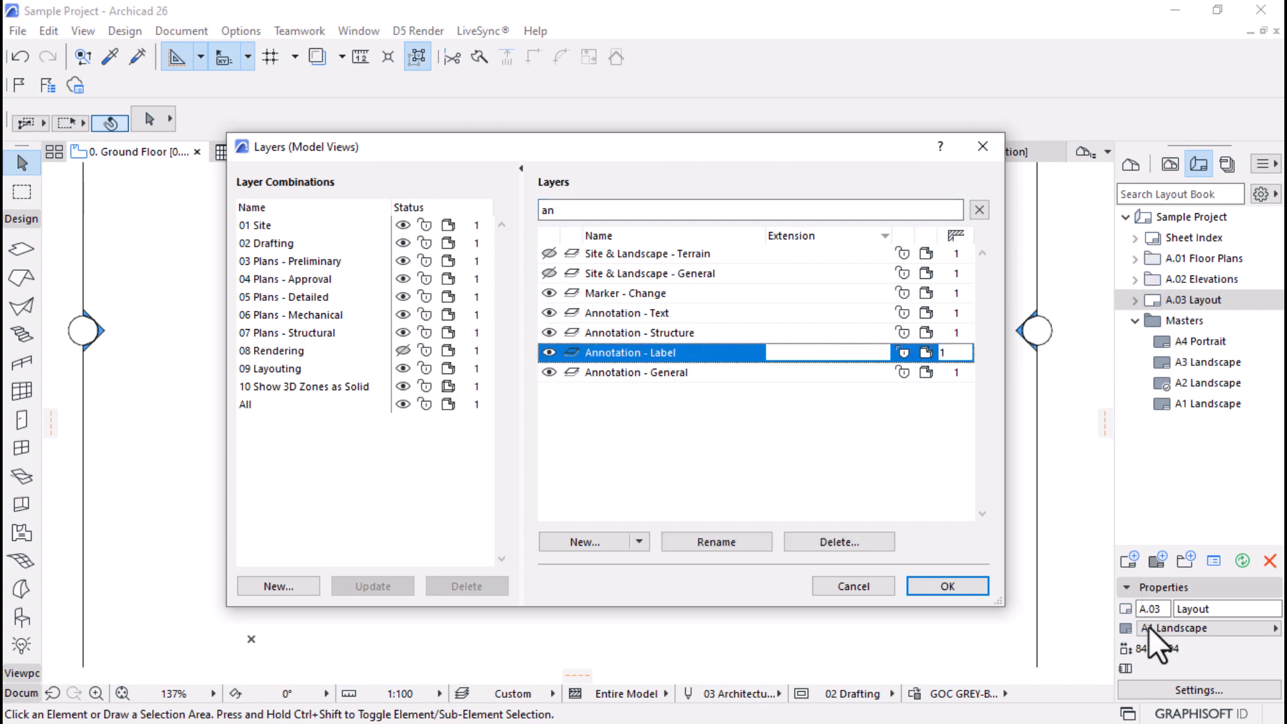
left_click(920, 580)
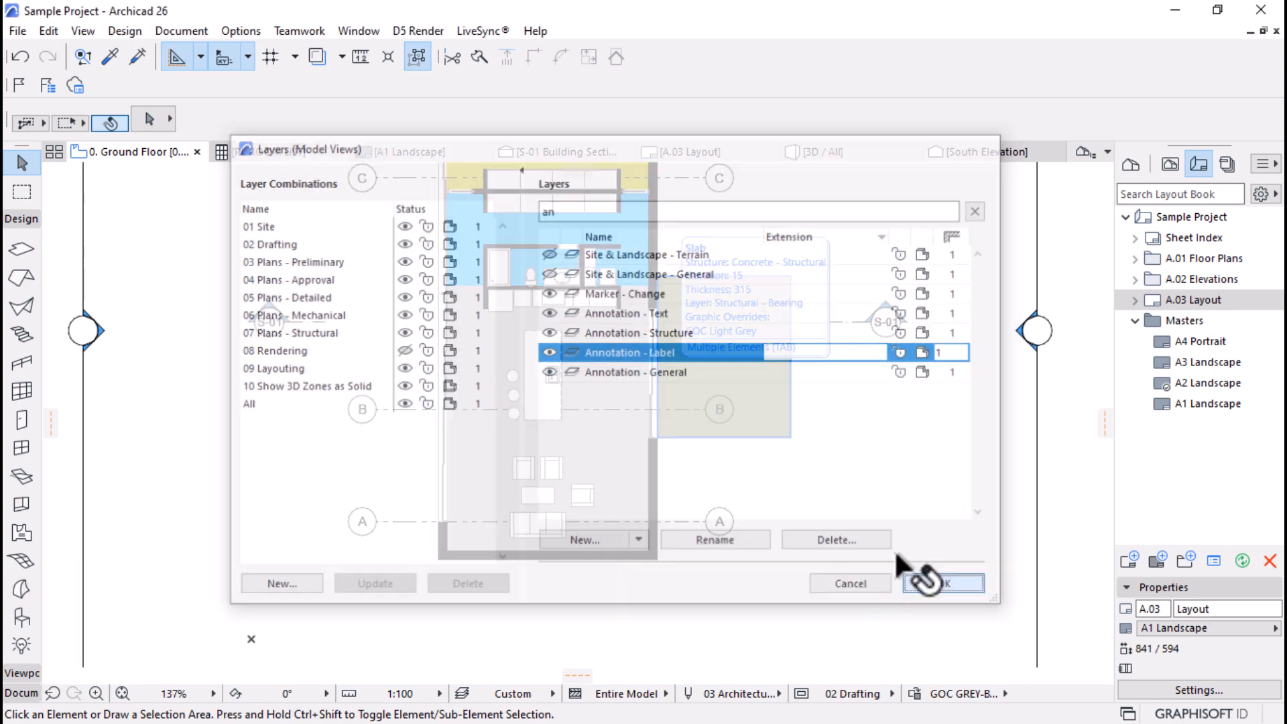
Step: Delete the old floor plan drawing from the A.03 layout and place the 0. Ground Floor plan there instead
left_click(707, 154)
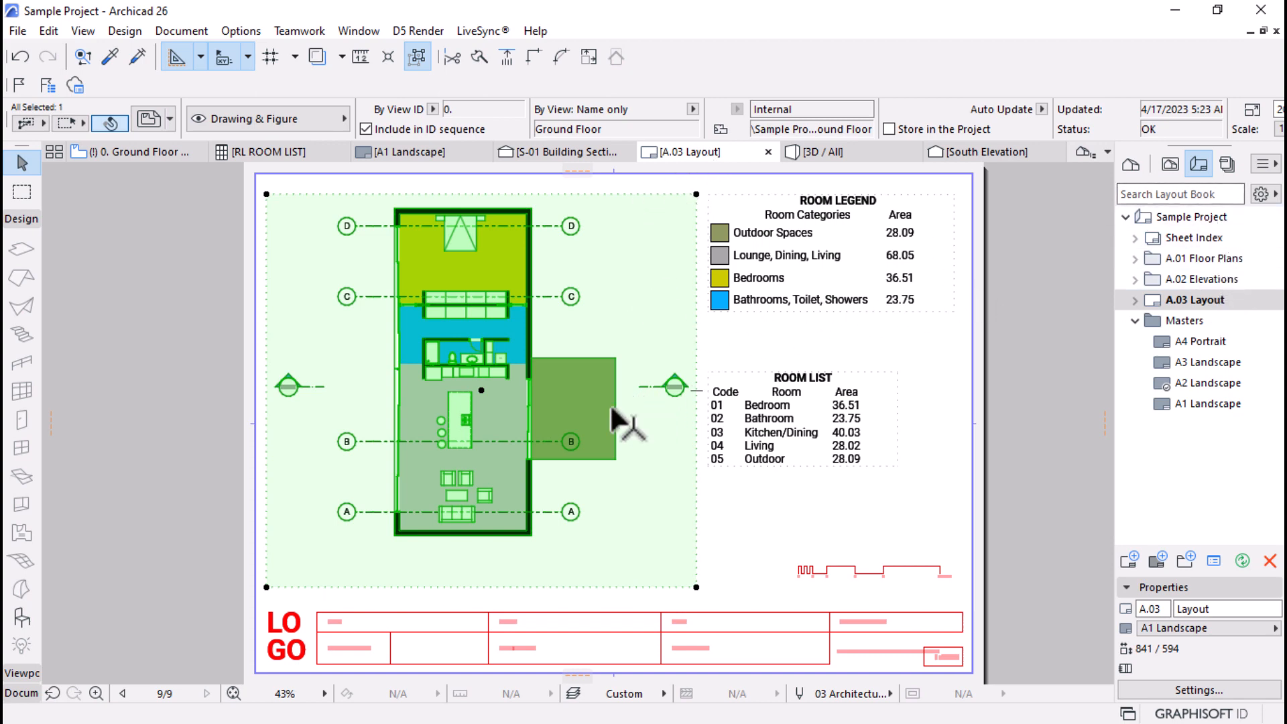
key("Delete")
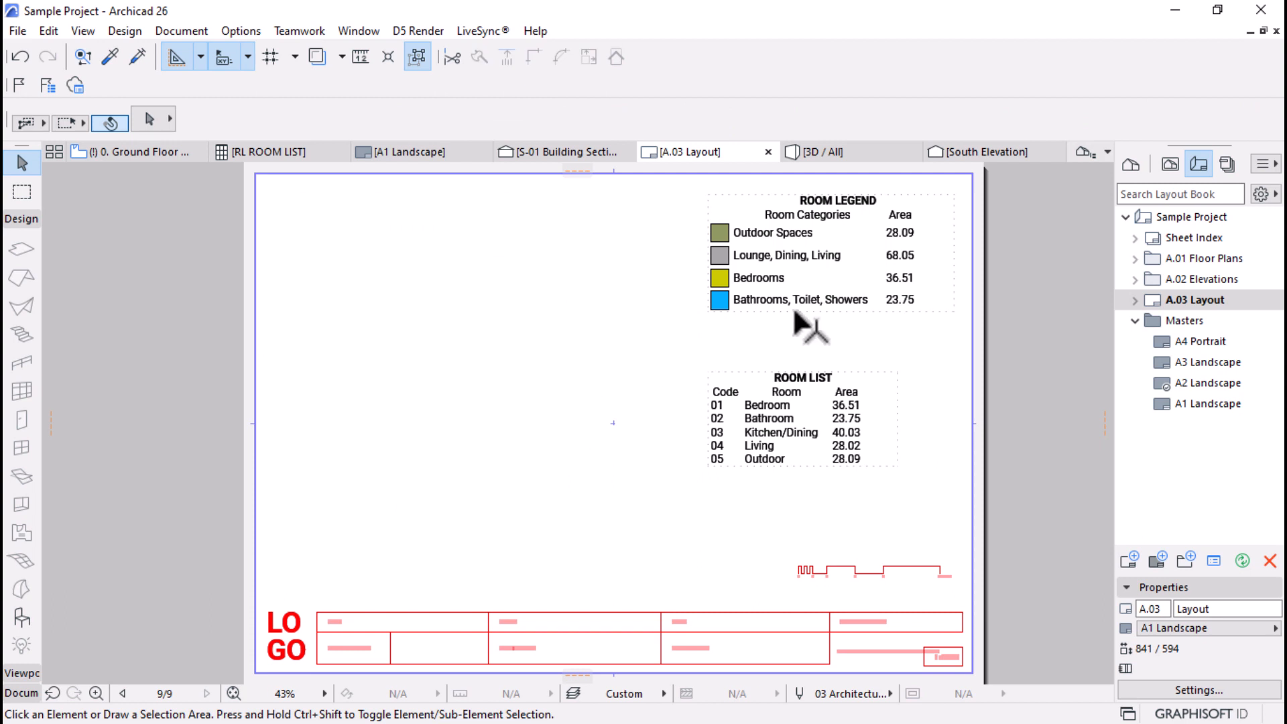
left_click(1129, 166)
mouse_move(1203, 218)
left_mouse_down()
mouse_move(365, 436)
mouse_move(419, 384)
left_mouse_up()
scroll(416, 388, "up", 3)
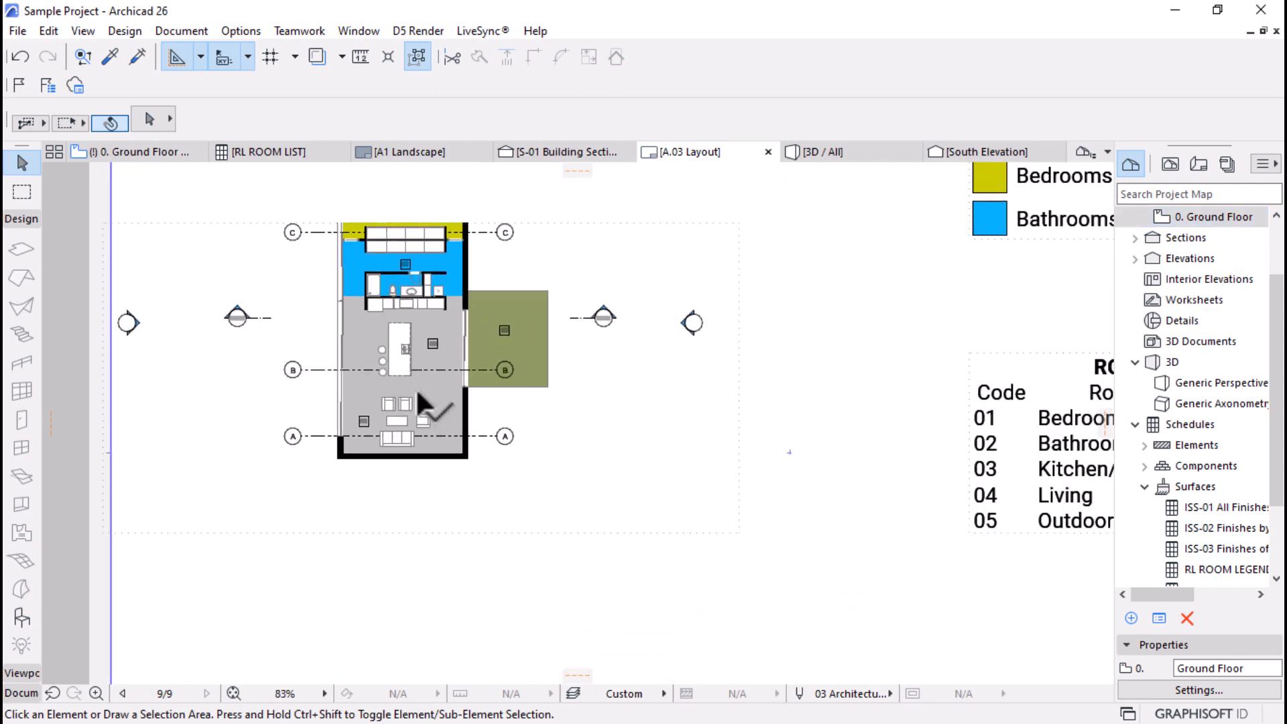
scroll(516, 443, "down", 3)
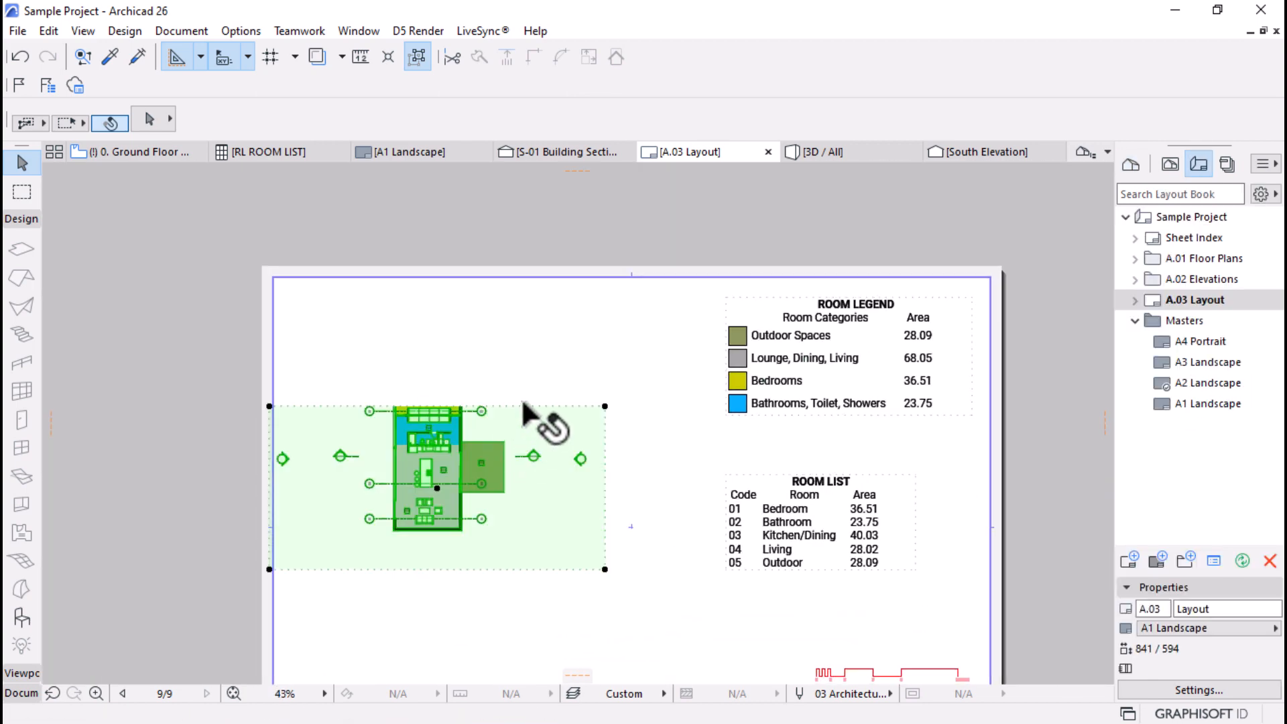
Step: Extend the placed floor plan's frame upward to take in the bedroom area and update the drawing to its frame
left_click(523, 407)
left_click(520, 345)
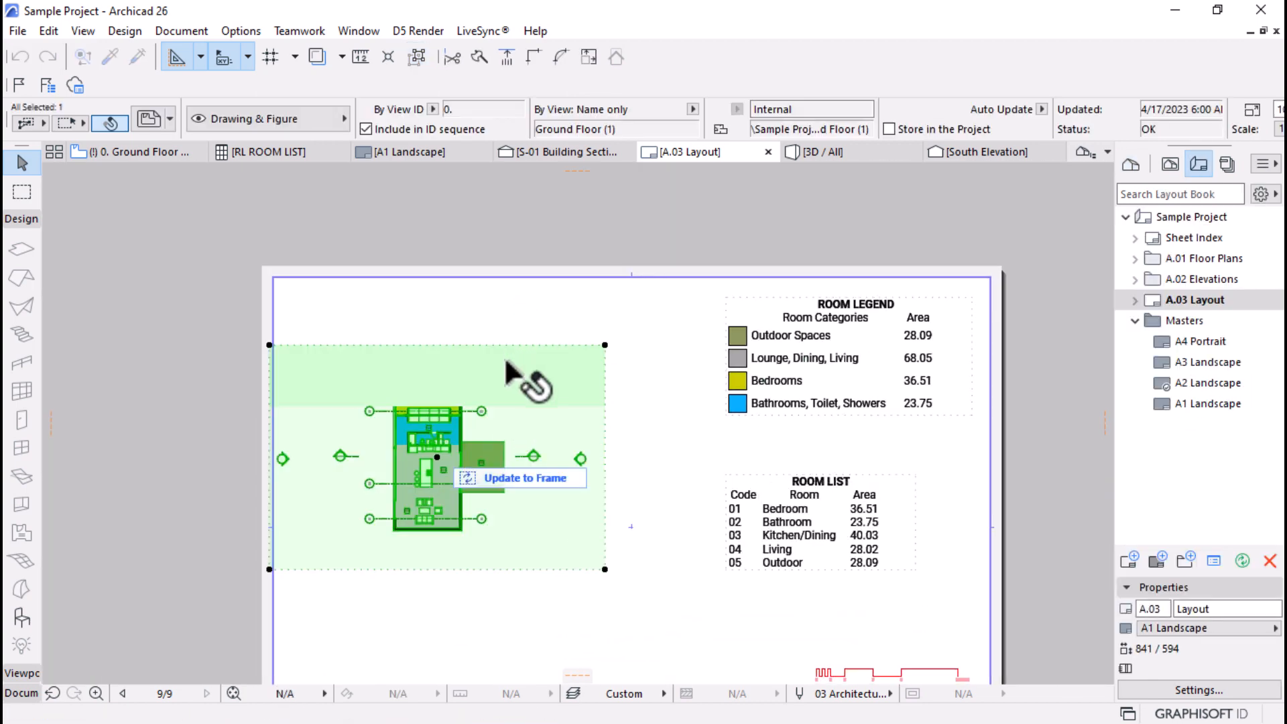
left_click(554, 475)
Step: Crop both sides of the floor plan drawing's frame to just outside the section markers
left_click(606, 409)
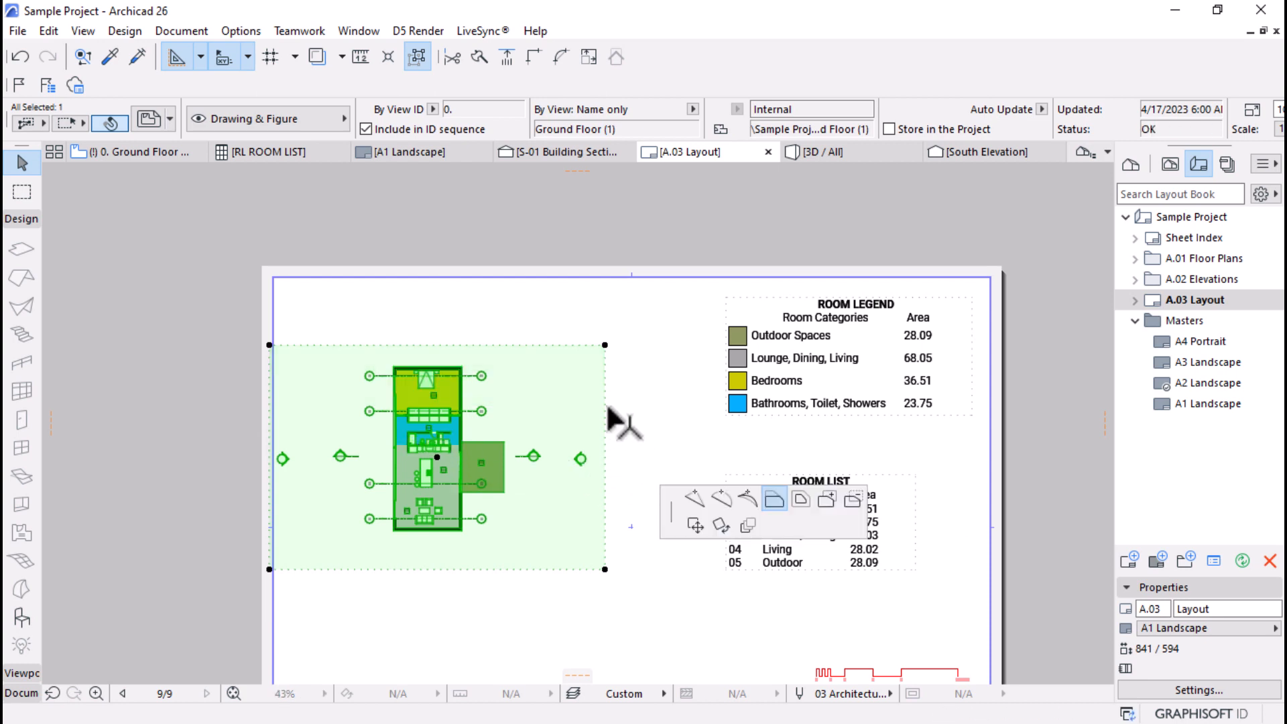
left_click(541, 443)
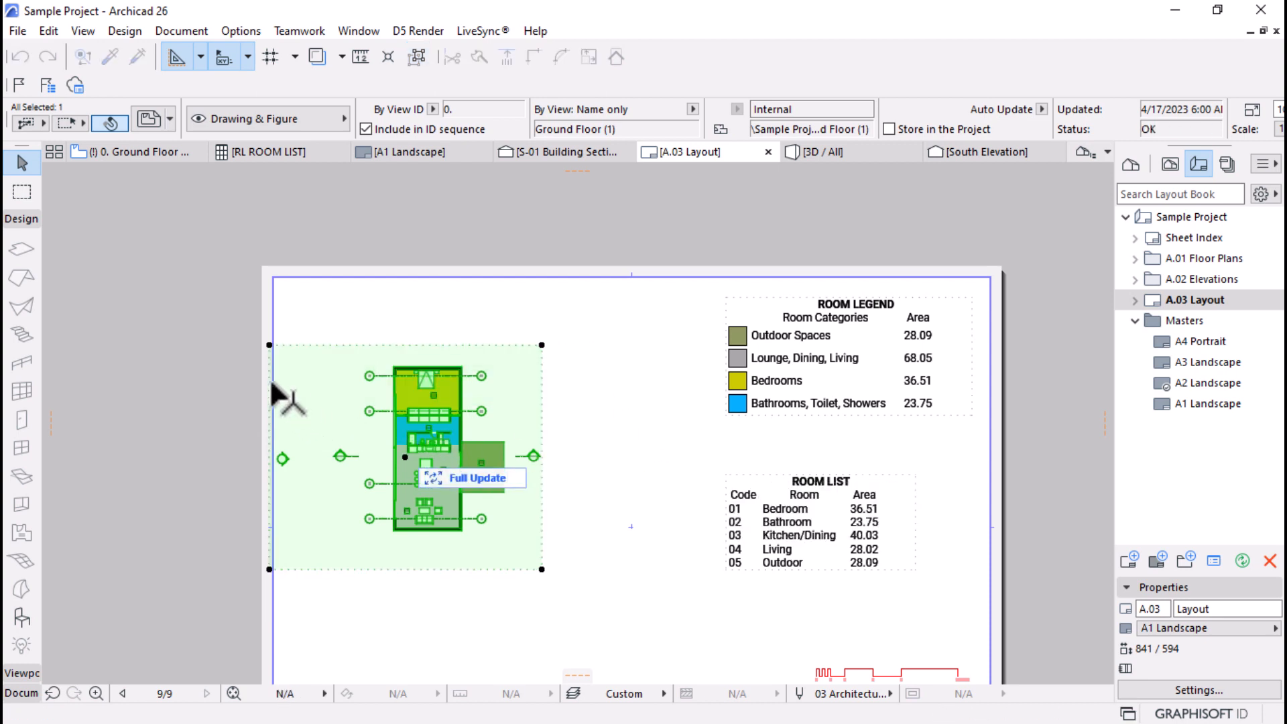
left_click(271, 385)
left_click(329, 395)
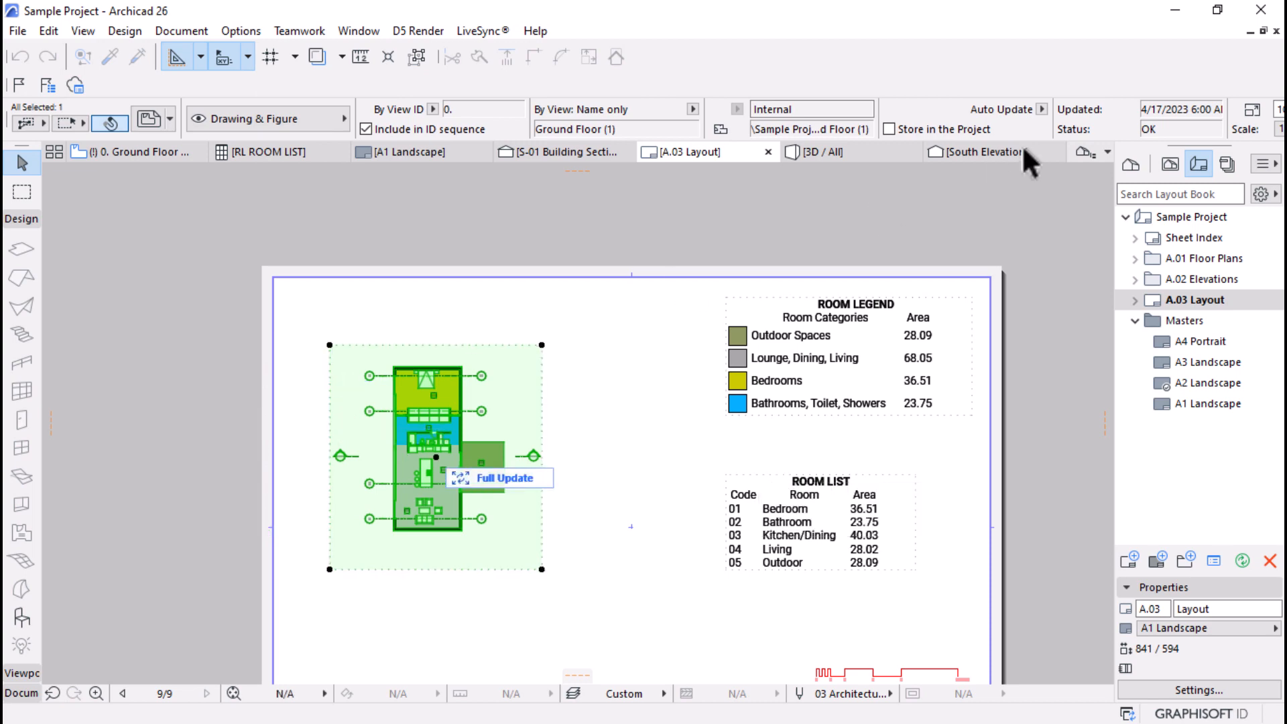
Step: Set the floor plan drawing's scale to 1:50
scroll(1016, 119, "down", 3)
left_click(927, 127)
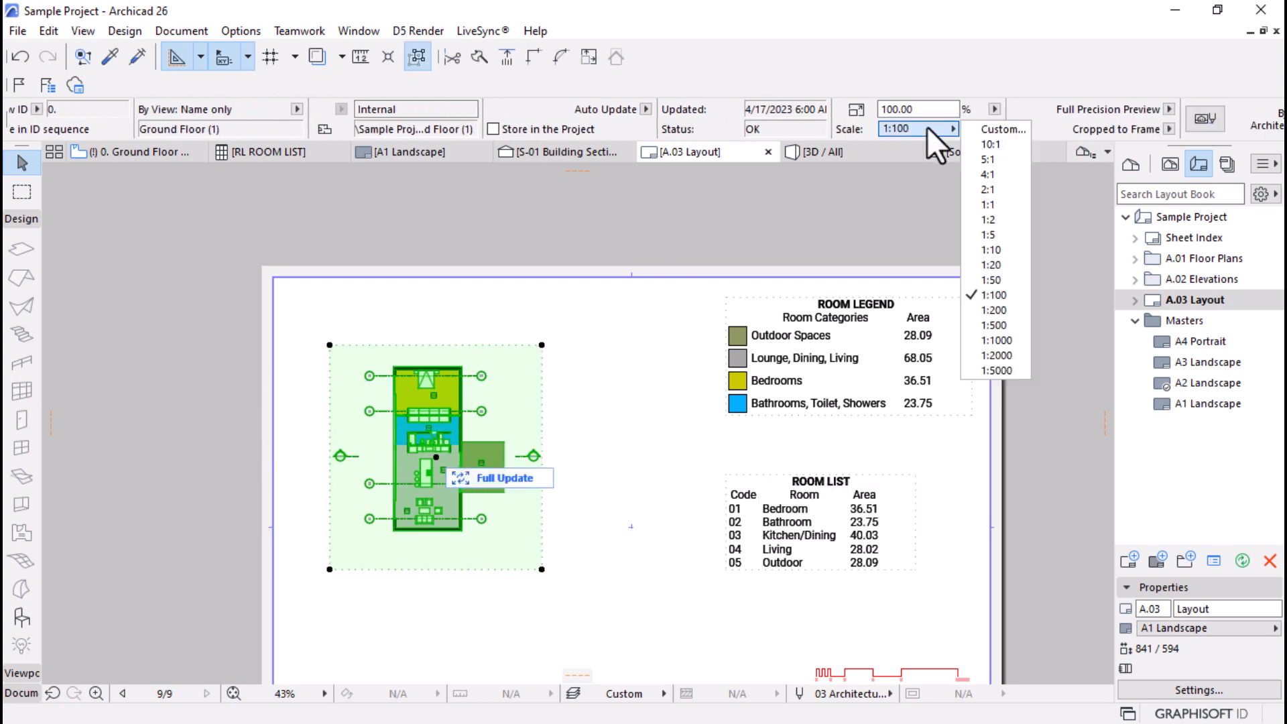
left_click(991, 280)
scroll(717, 188, "down", 3)
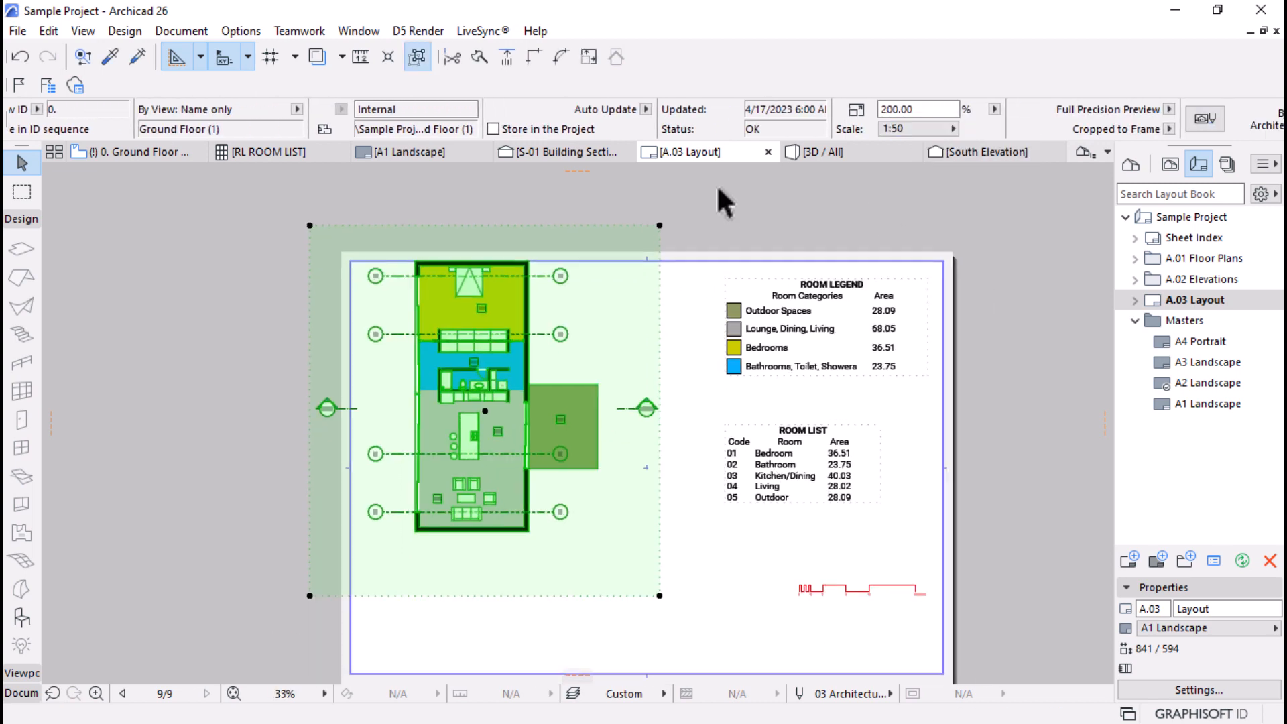
Step: Move the enlarged floor plan drawing diagonally down and to the right, away from the sheet's upper edge
key("ctrl+d")
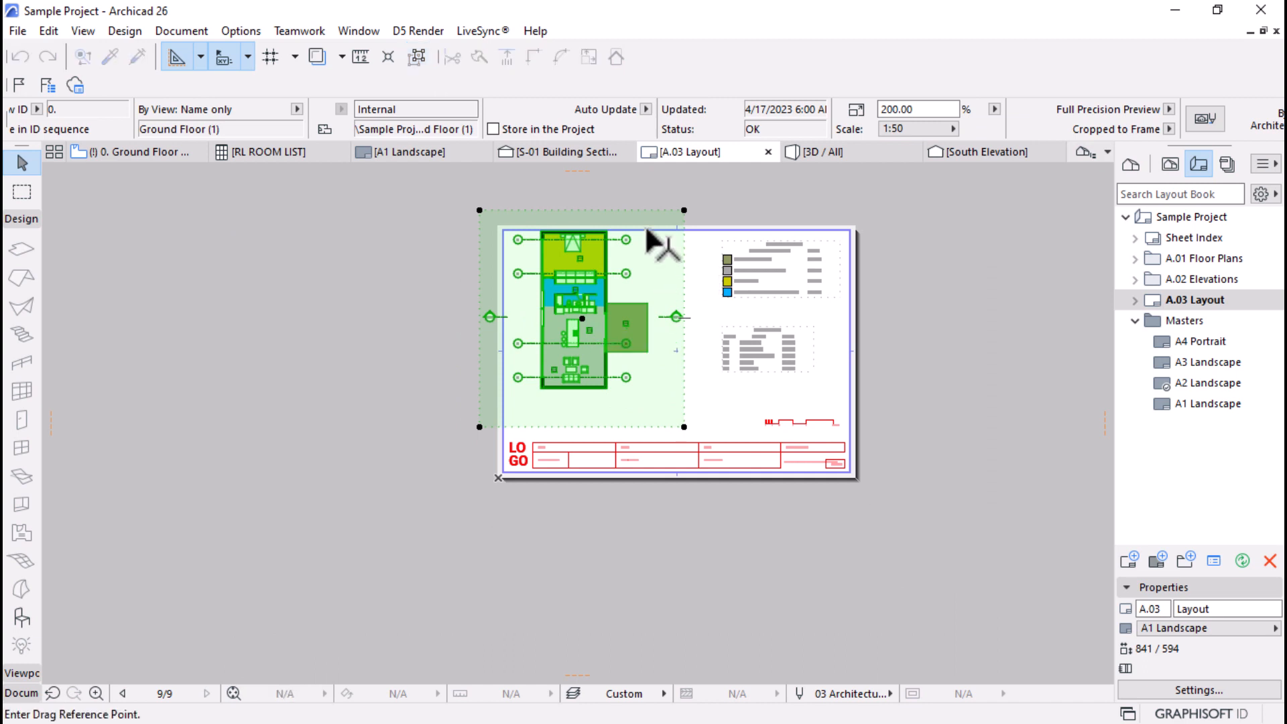
left_click(606, 232)
left_click(613, 249)
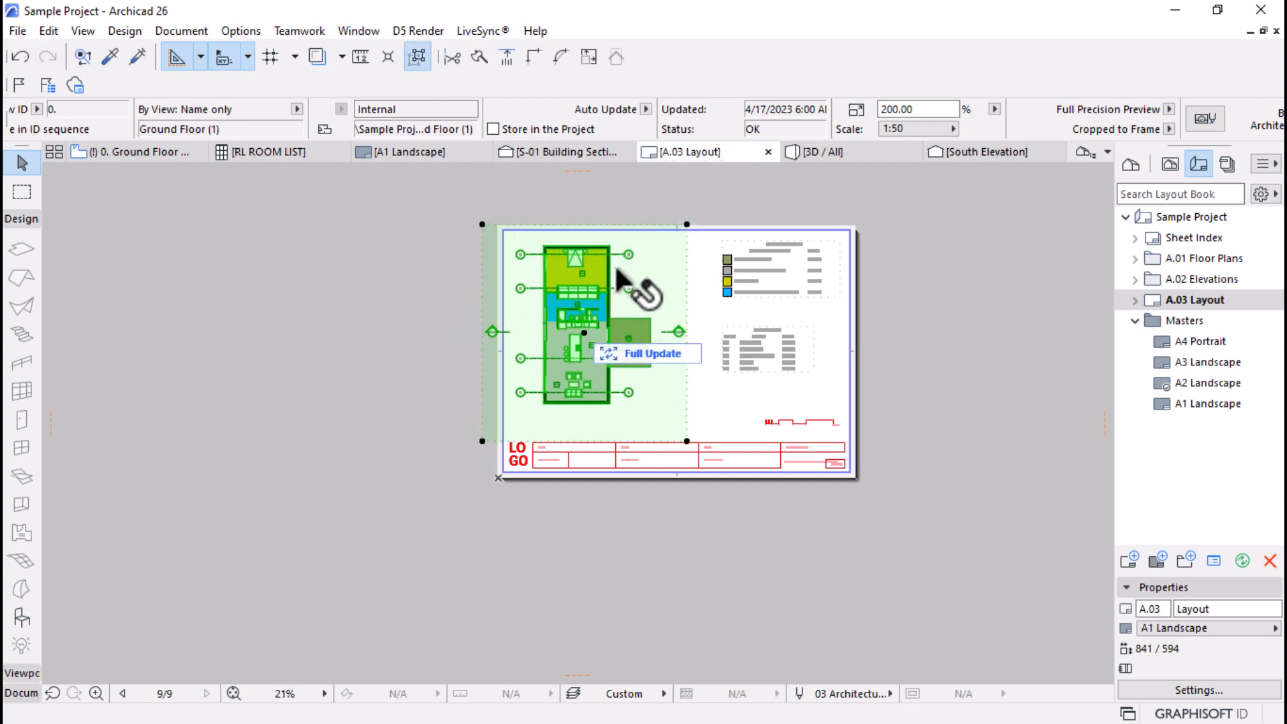
scroll(618, 268, "up", 2)
key("ctrl+d")
left_click(653, 303)
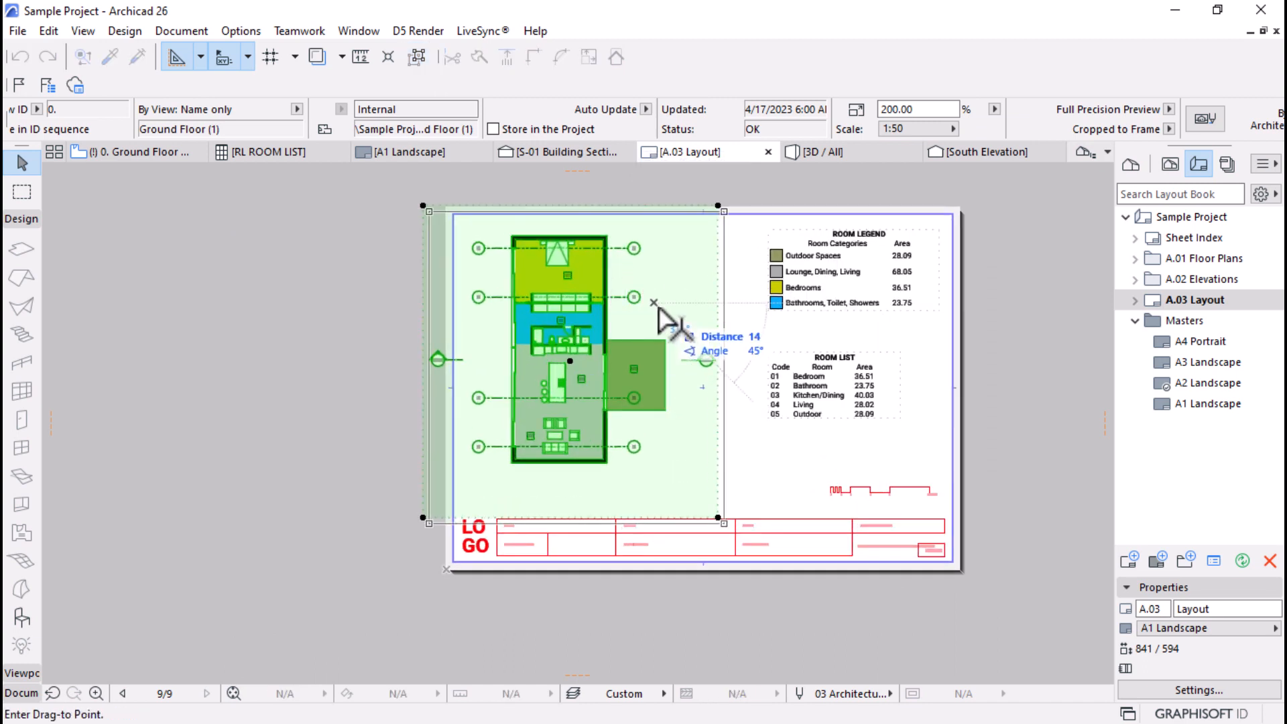
left_click(663, 314)
Step: Shift the floor plan drawing to the right until its frame lies inside the sheet's left margin
key("ctrl+d")
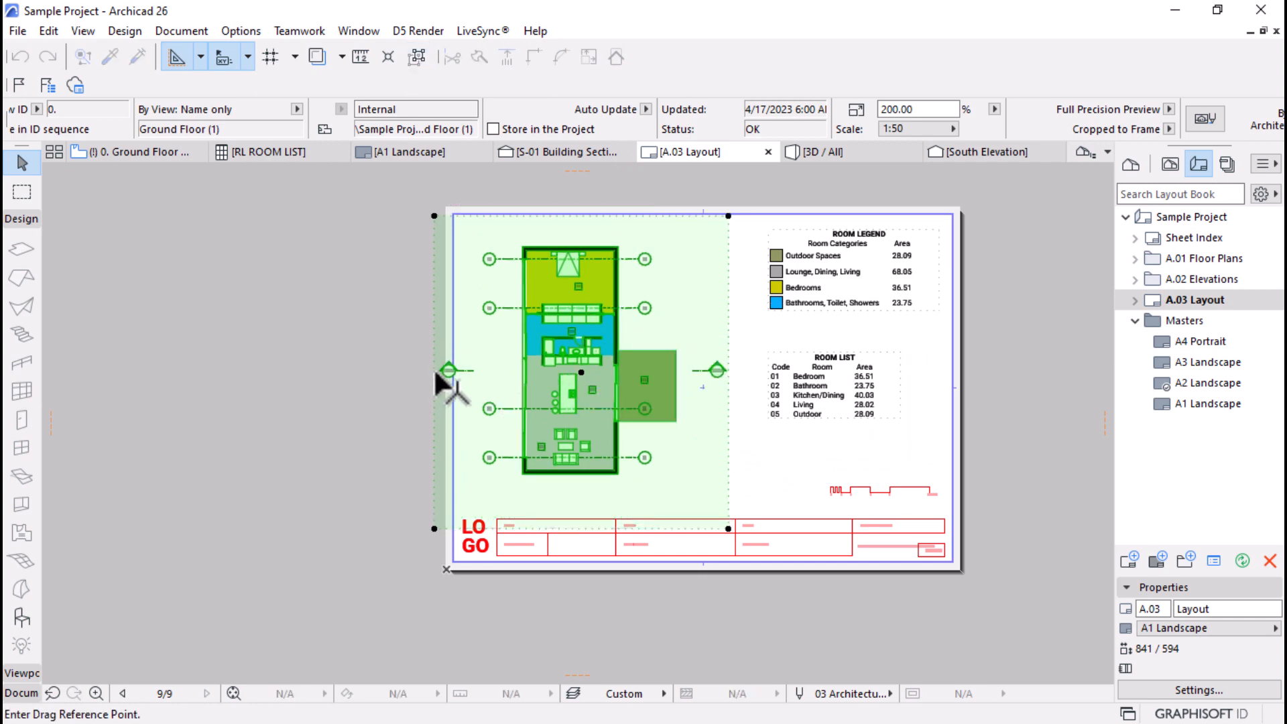
left_click(434, 368)
left_click(456, 362)
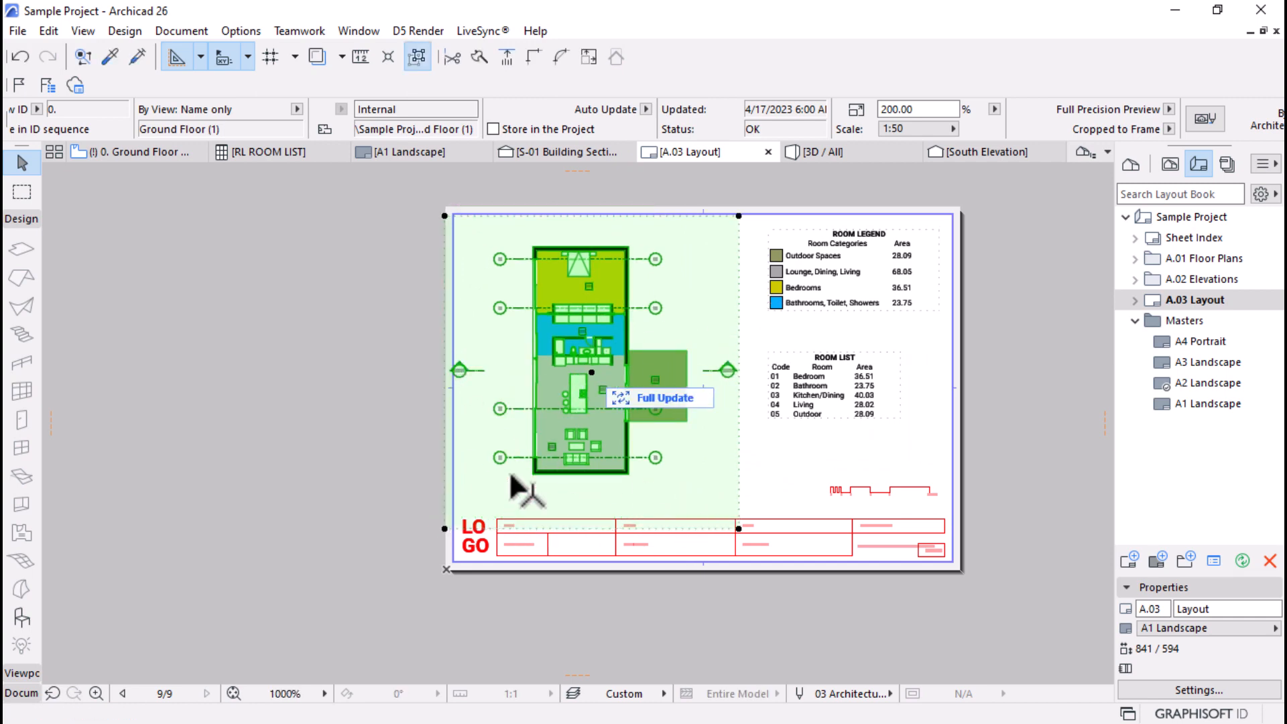
scroll(477, 417, "up", 1)
scroll(475, 404, "up", 1)
left_click(455, 361)
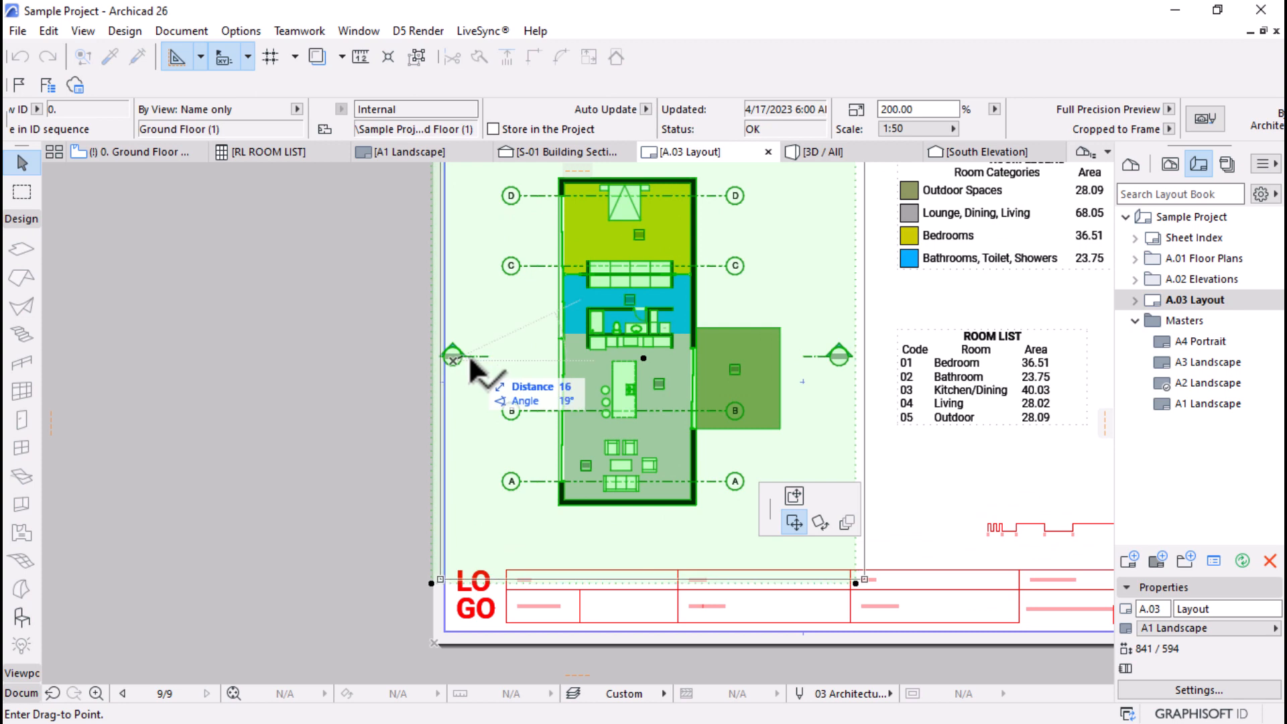
left_click(479, 357)
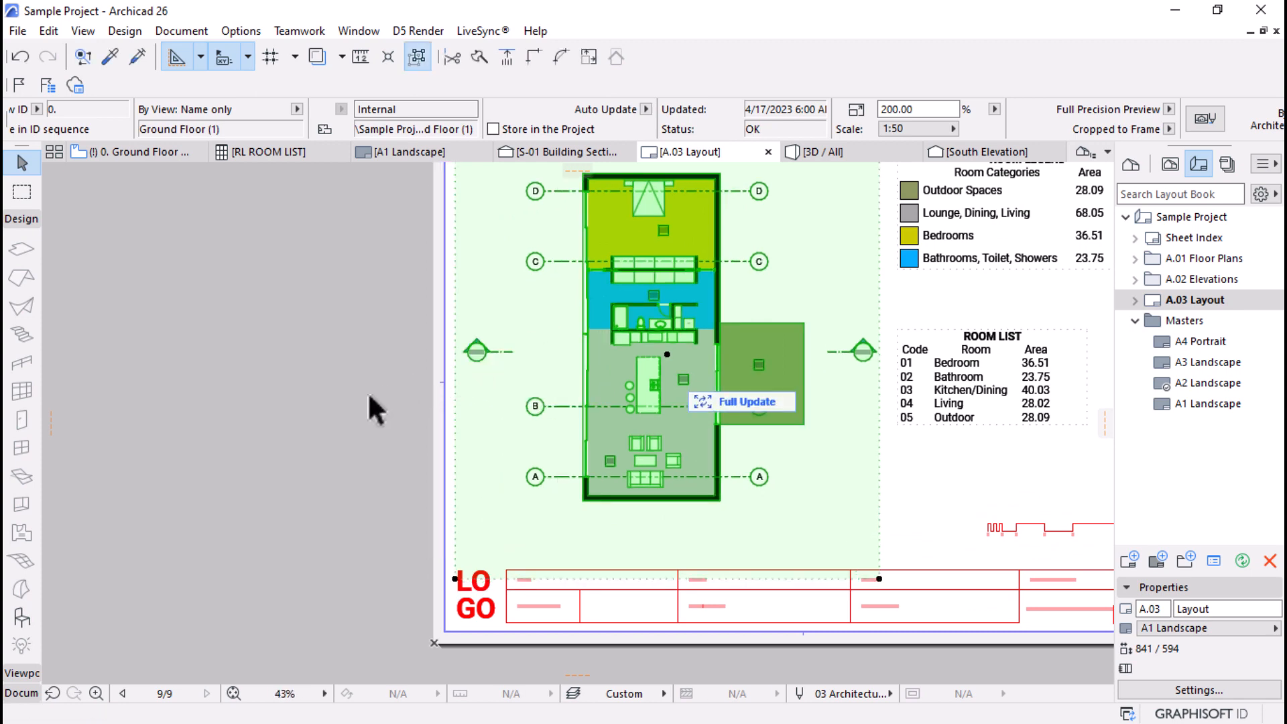
Step: Move the floor plan drawing straight down by about 18 mm and deselect it
scroll(369, 408, "down", 3)
scroll(530, 523, "up", 1)
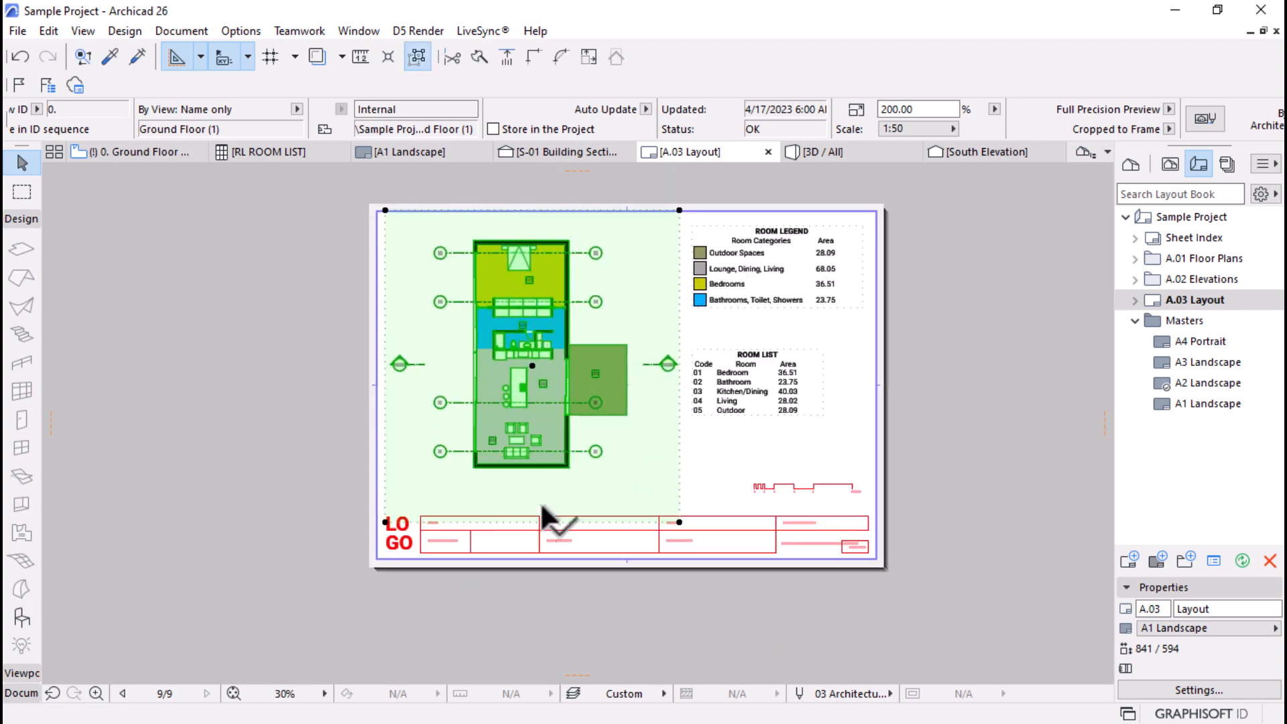
key("ctrl+d")
left_click(533, 457)
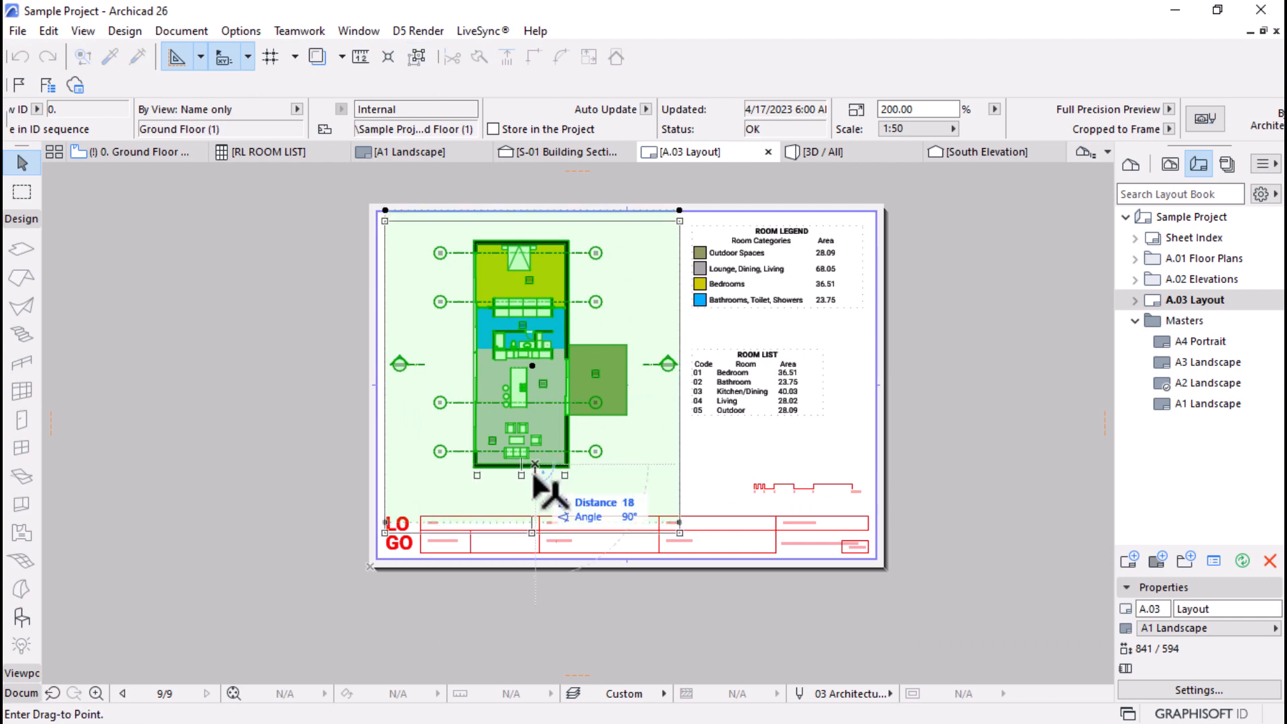
left_click(534, 469)
left_click(955, 338)
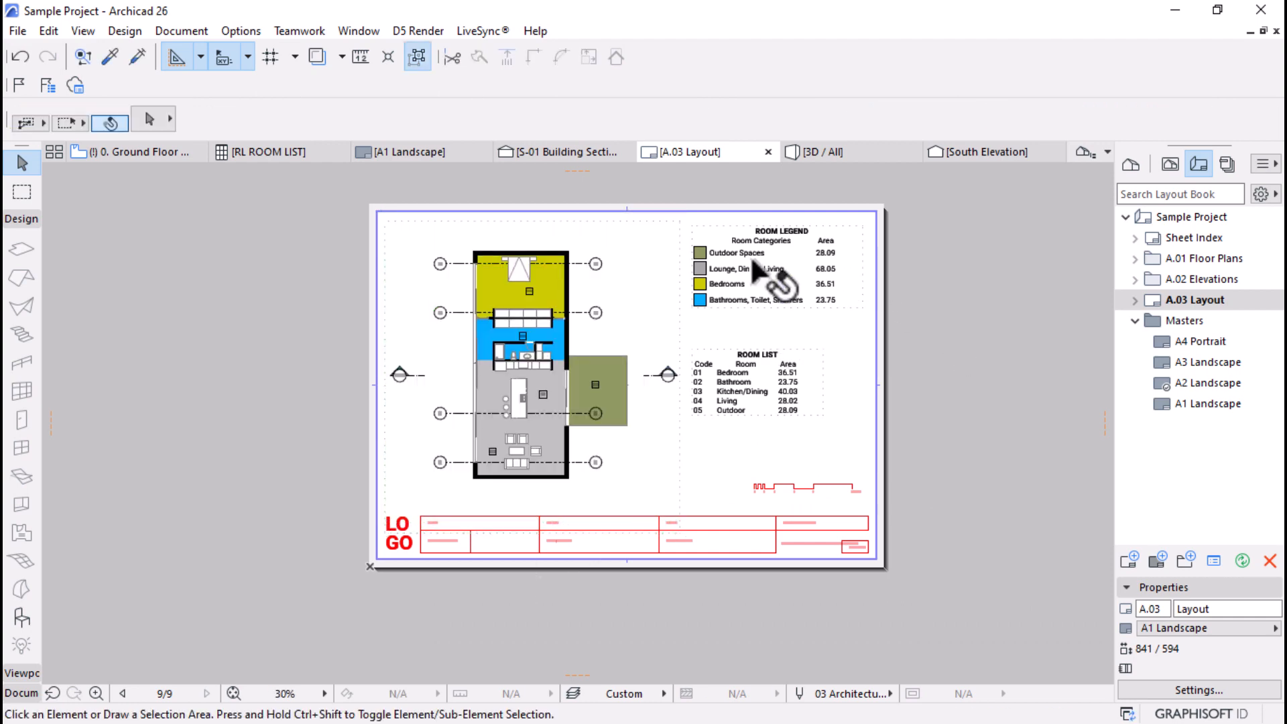
Step: Examine the A.03 layout, comparing the plan's room codes with the ROOM LIST and its colours with the ROOM LEGEND
scroll(677, 263, "up", 2)
scroll(549, 573, "up", 2)
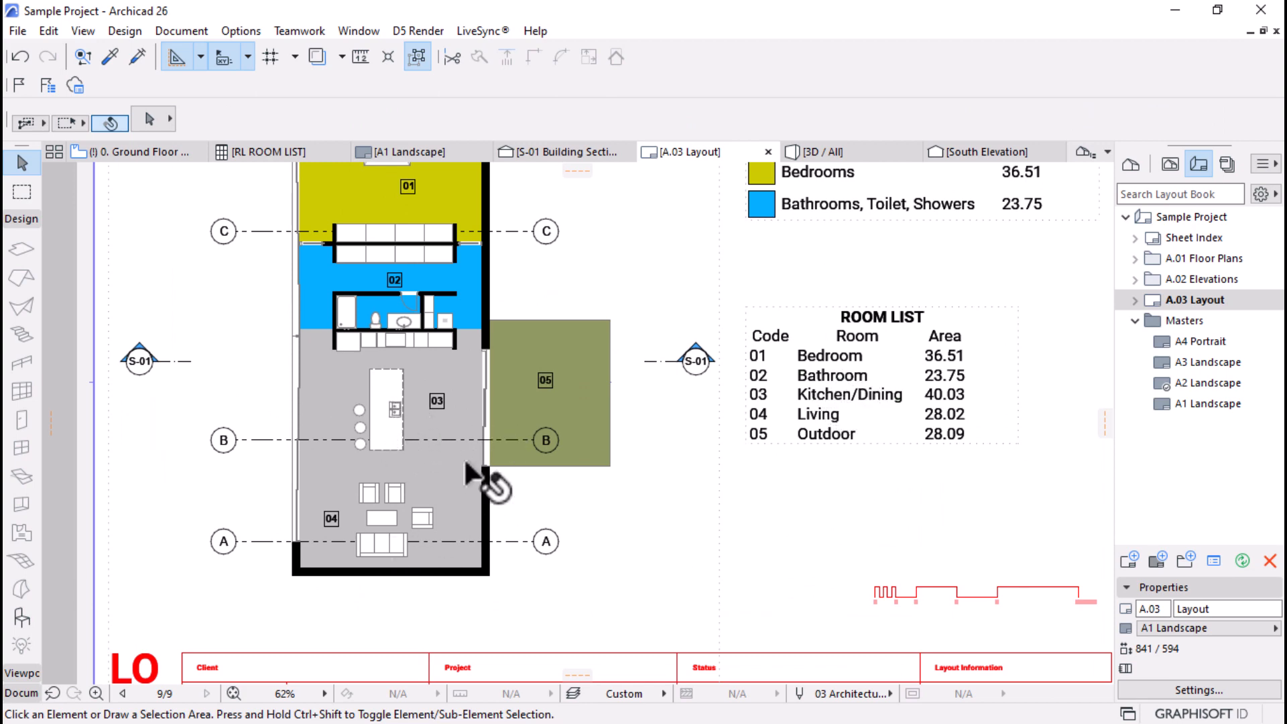
scroll(525, 554, "down", 2)
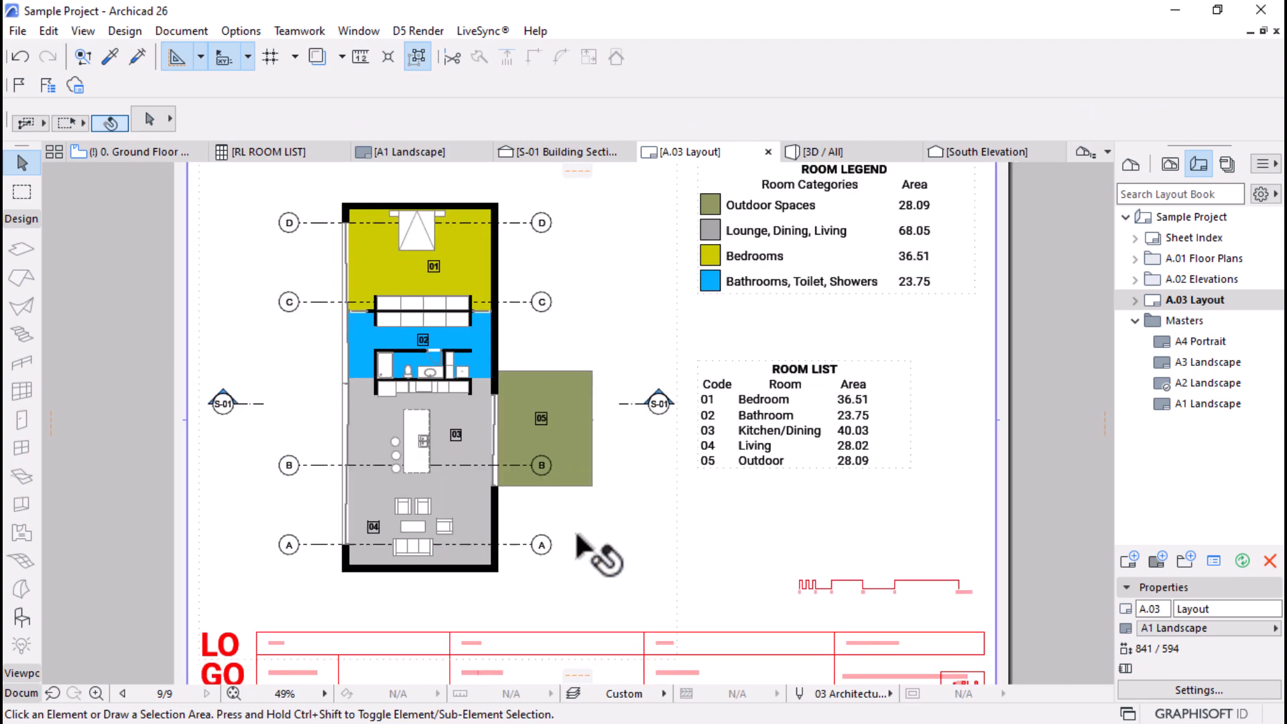
scroll(542, 429, "up", 1)
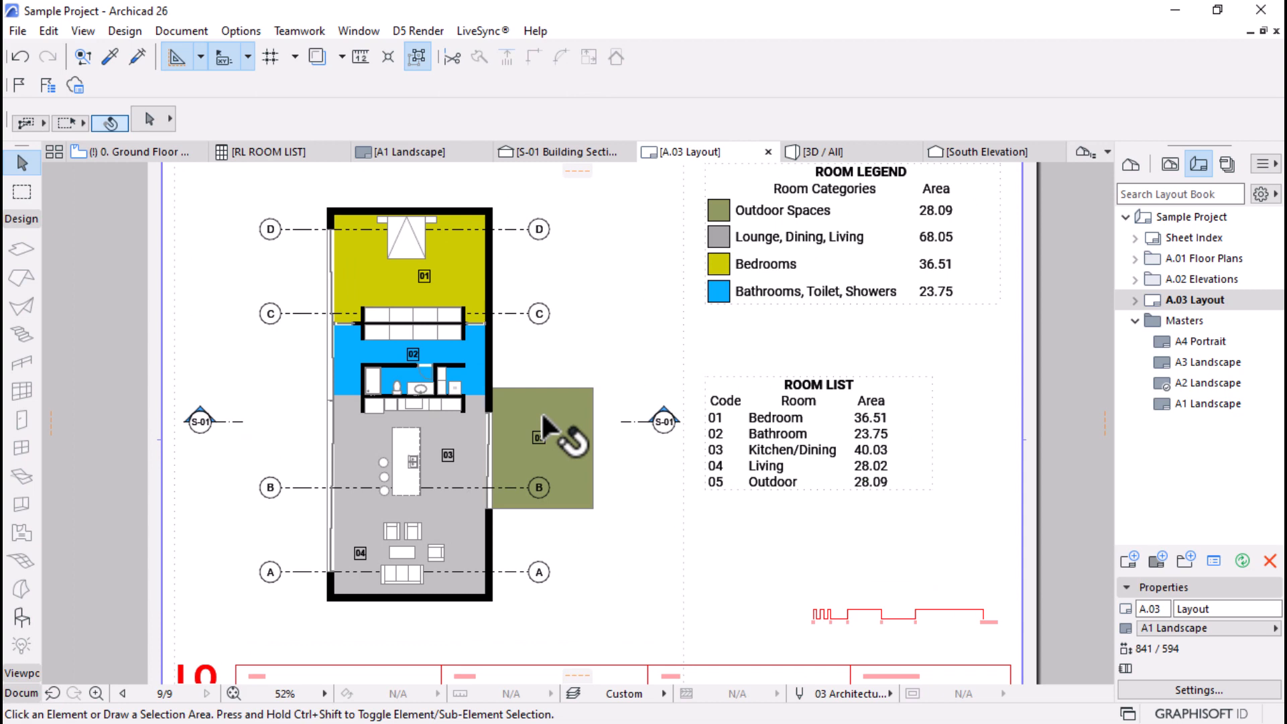
scroll(543, 426, "down", 1)
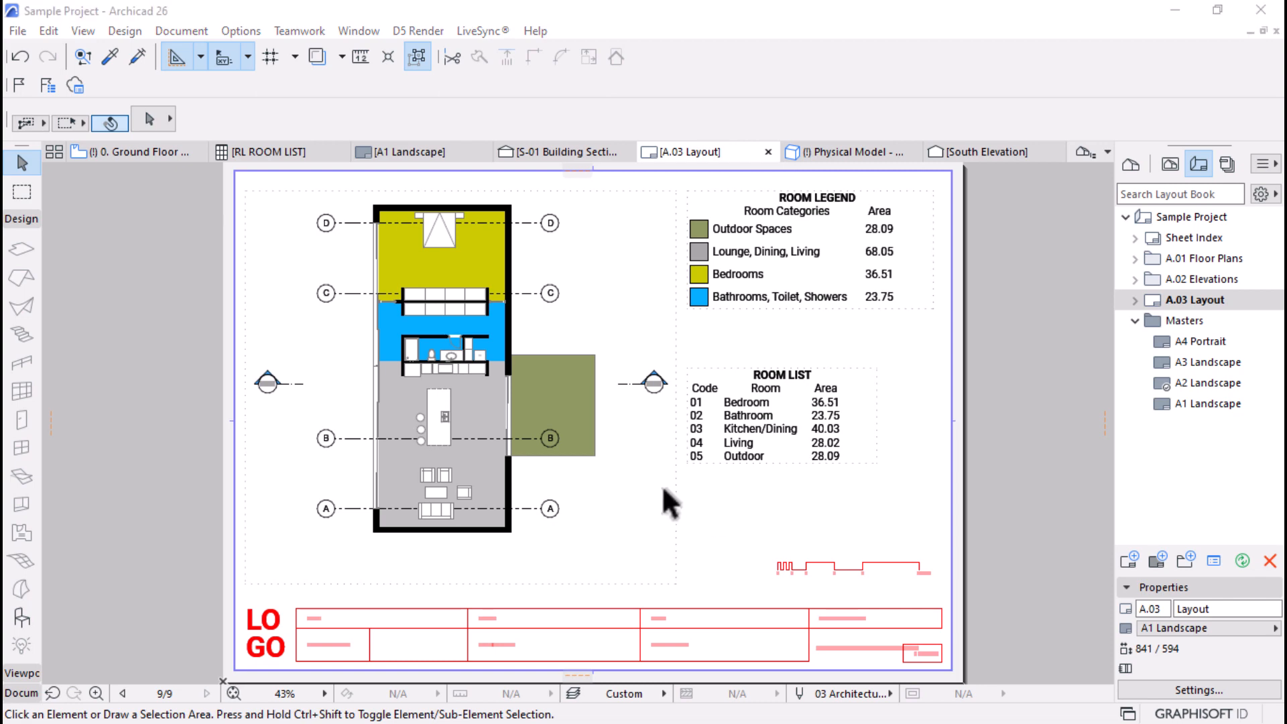
Step: Switch to the other Archicad window with the Room Tags project
key("super")
mouse_move(503, 705)
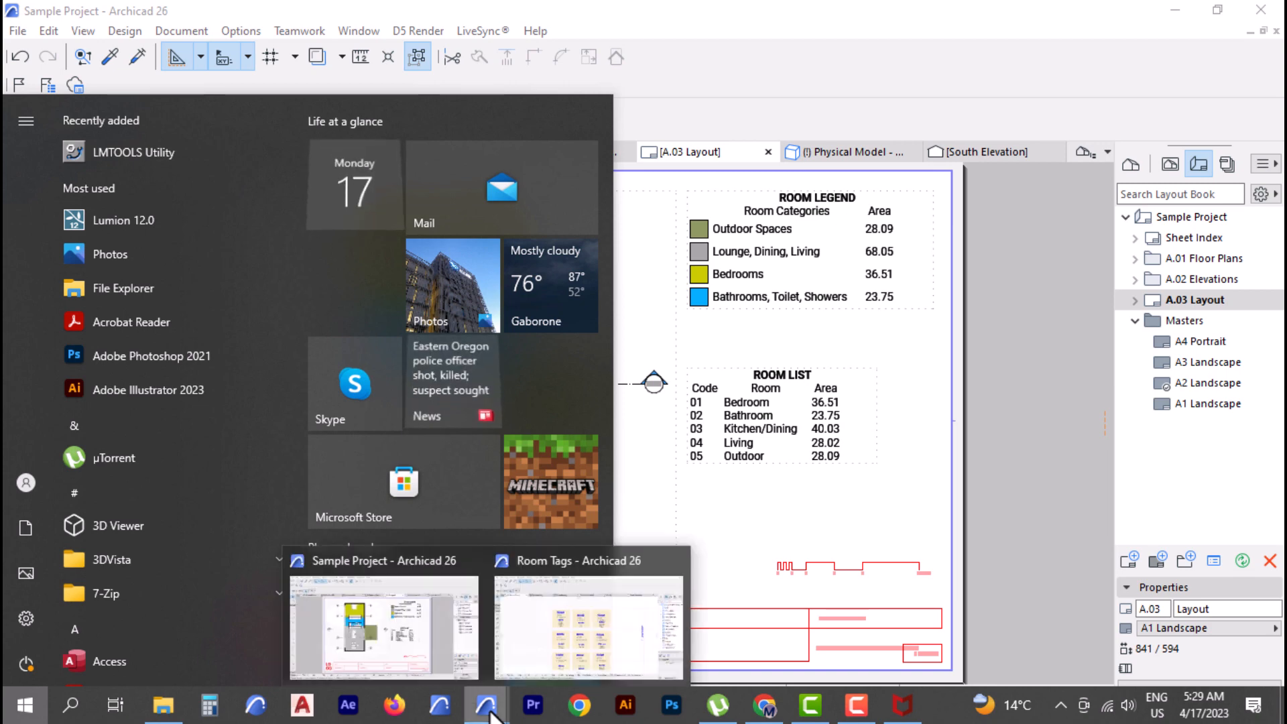
left_click(565, 648)
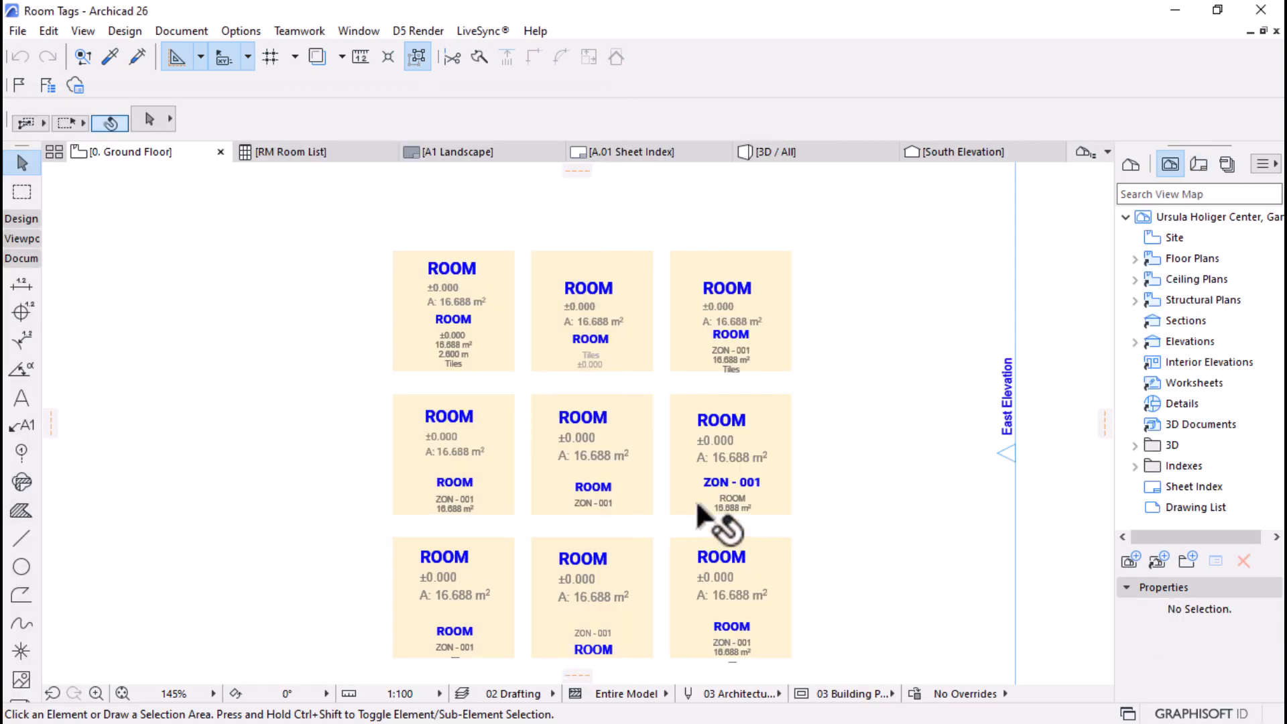
Step: Examine the top row of sample rooms on the Ground Floor, selecting zone labels and zones to compare their tag layouts
scroll(716, 351, "down", 3)
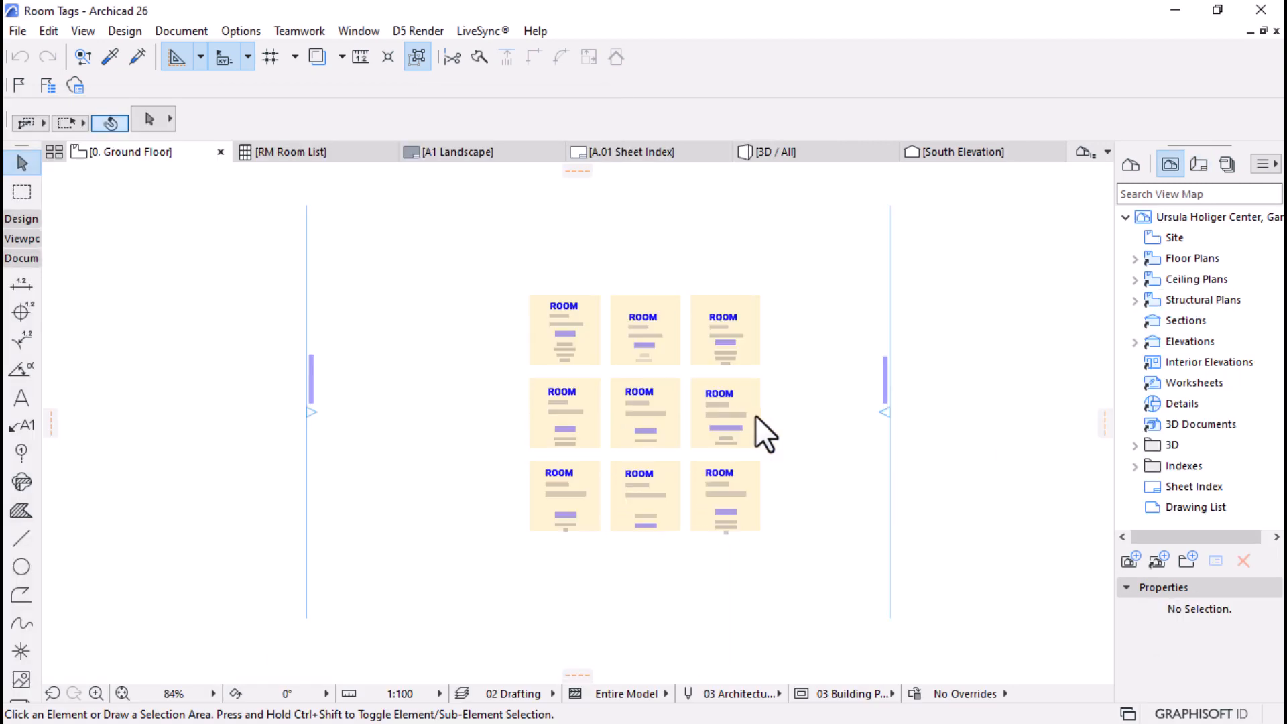
scroll(616, 403, "up", 4)
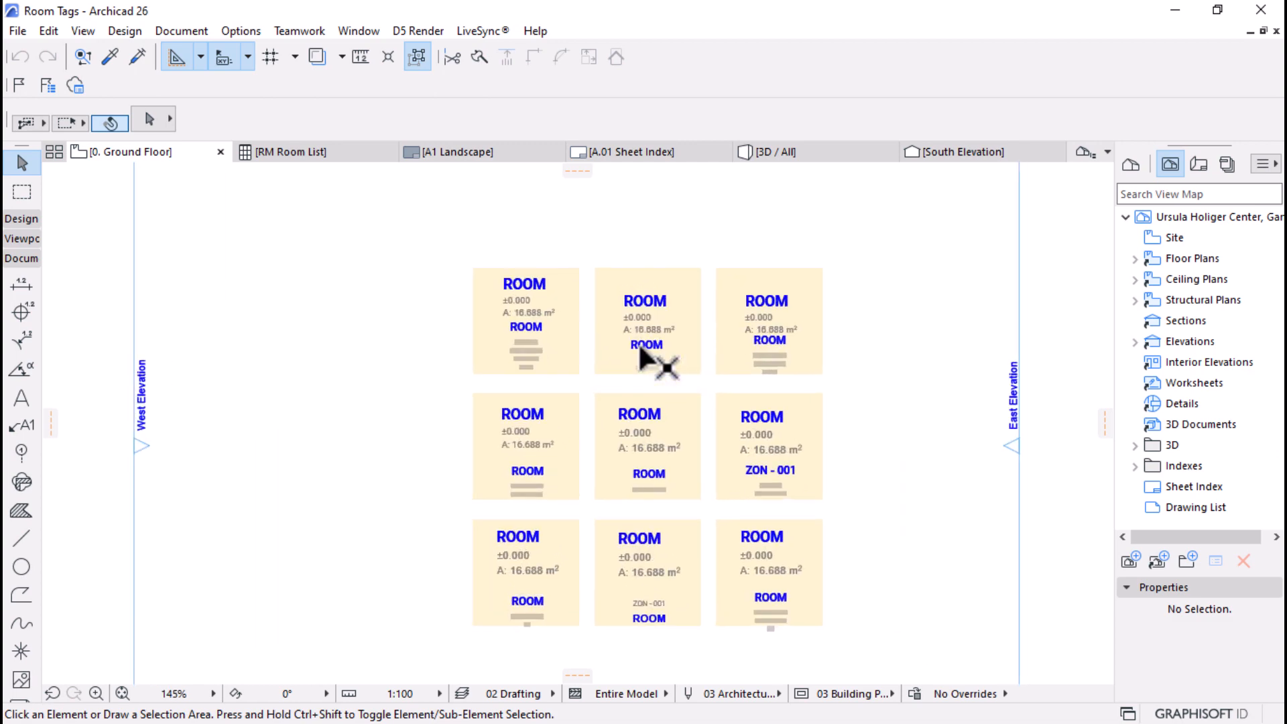
scroll(642, 374, "up", 1)
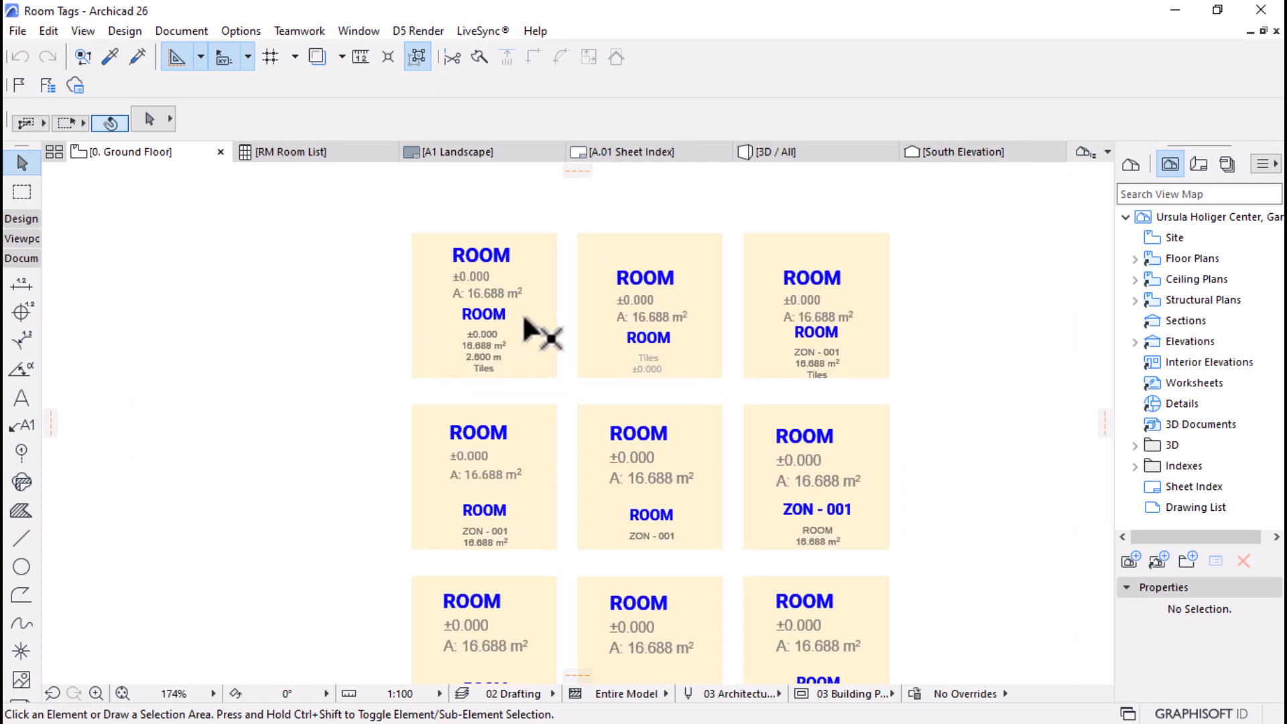
scroll(514, 320, "up", 3)
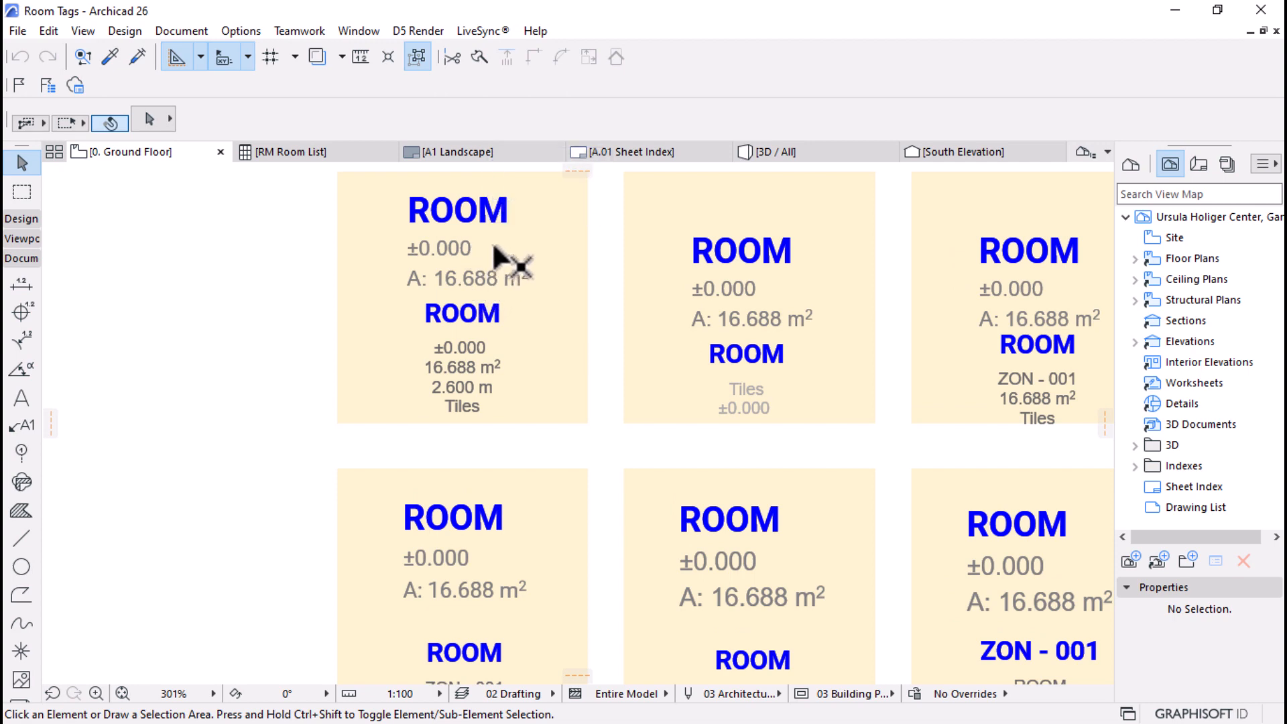
left_click(460, 366)
scroll(495, 256, "down", 2)
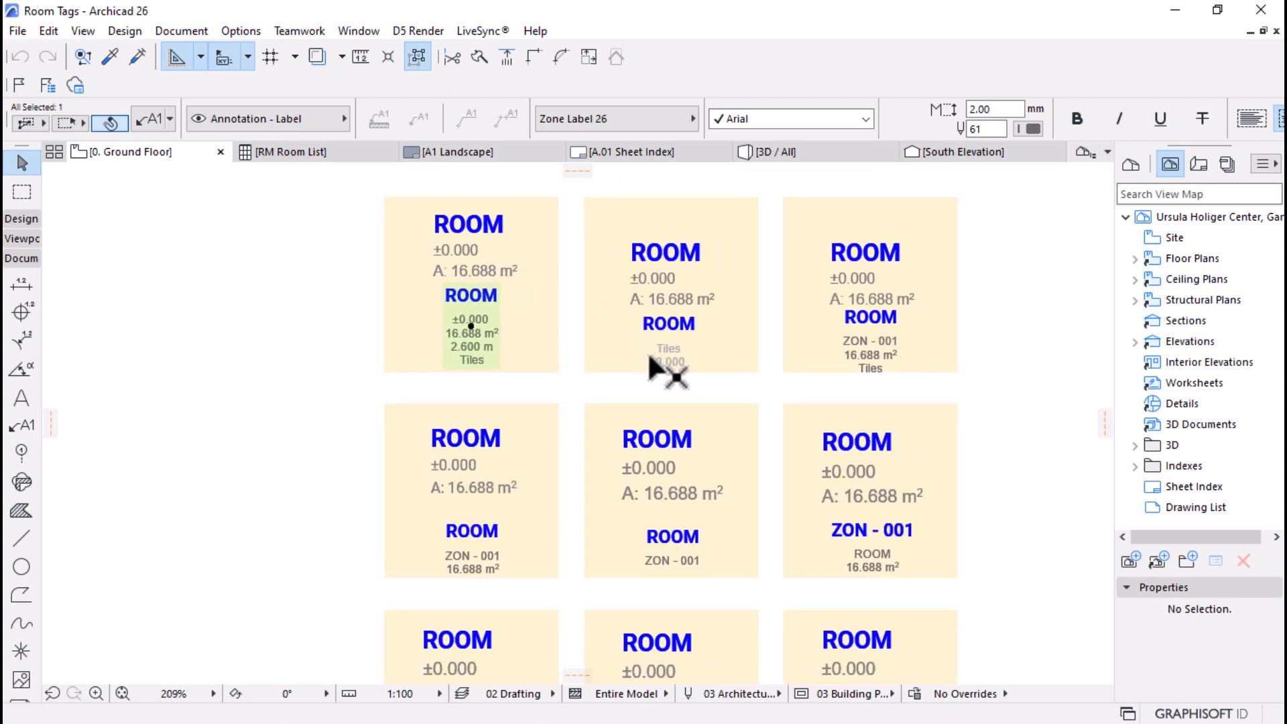
left_click(662, 276)
left_click(869, 341)
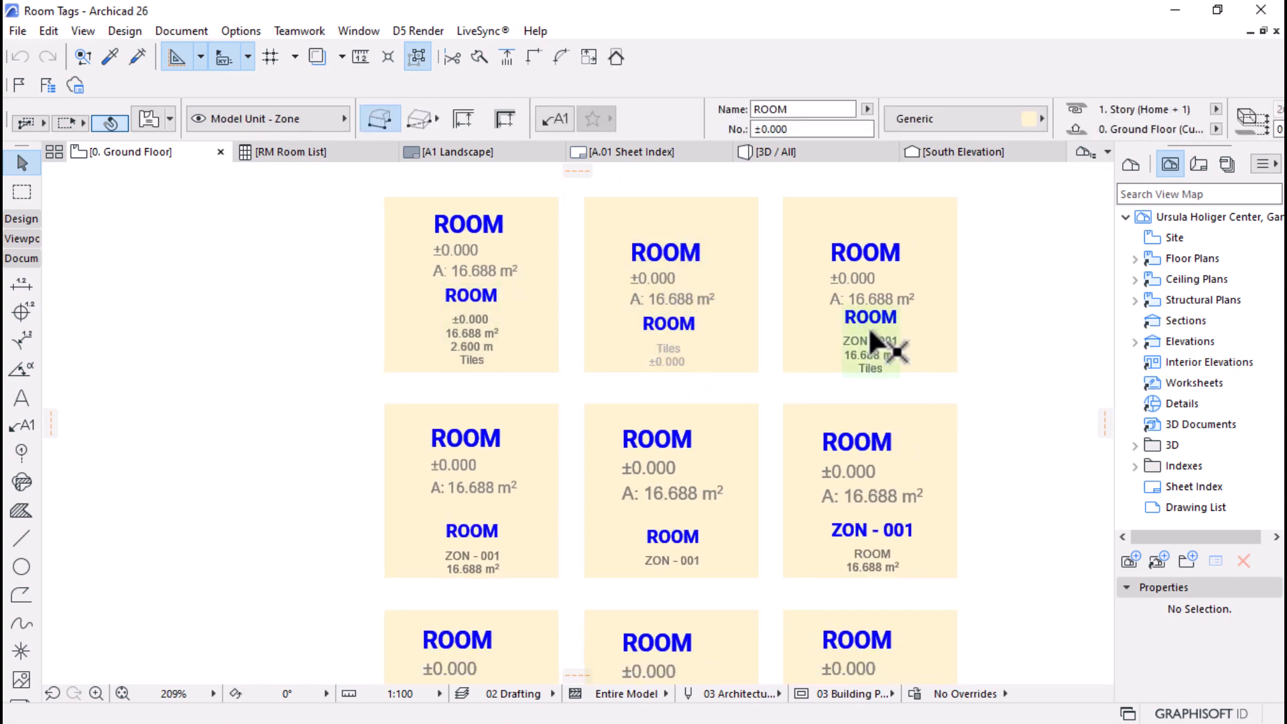
left_click(856, 264)
Step: Compare the zone stamps and labels in the middle and lower rows of sample rooms
scroll(814, 255, "down", 3)
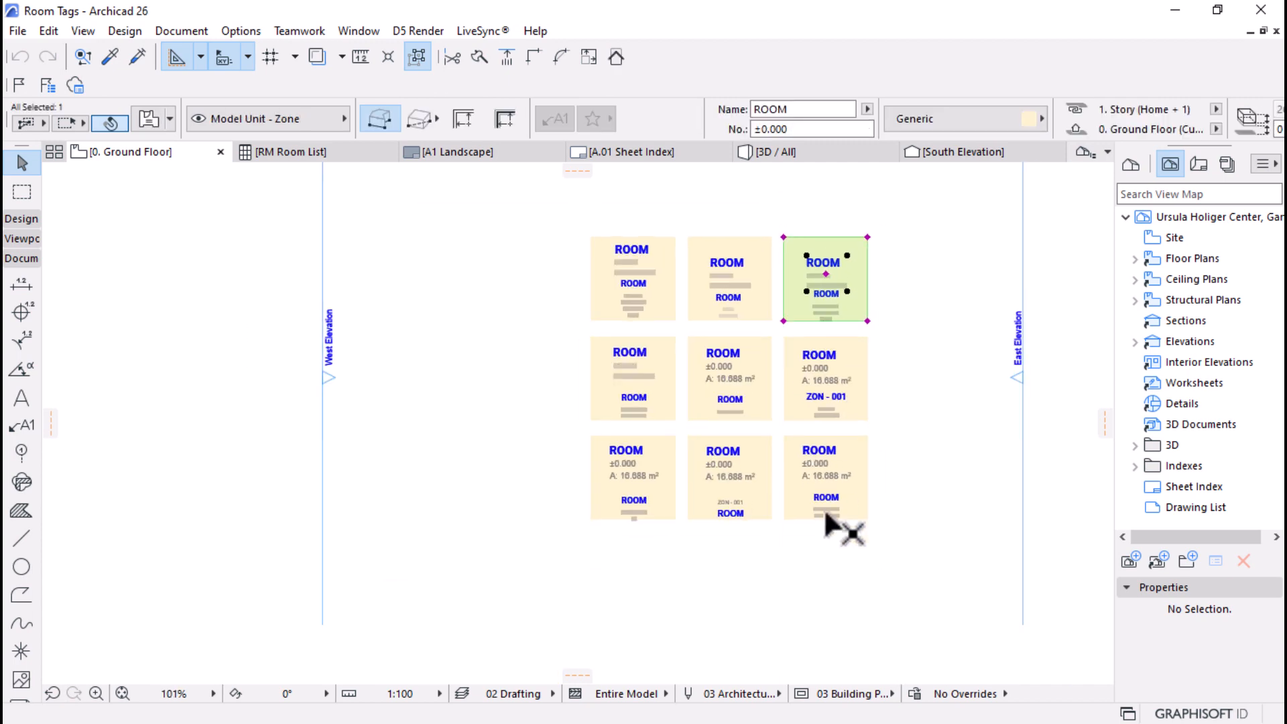
scroll(830, 426, "up", 3)
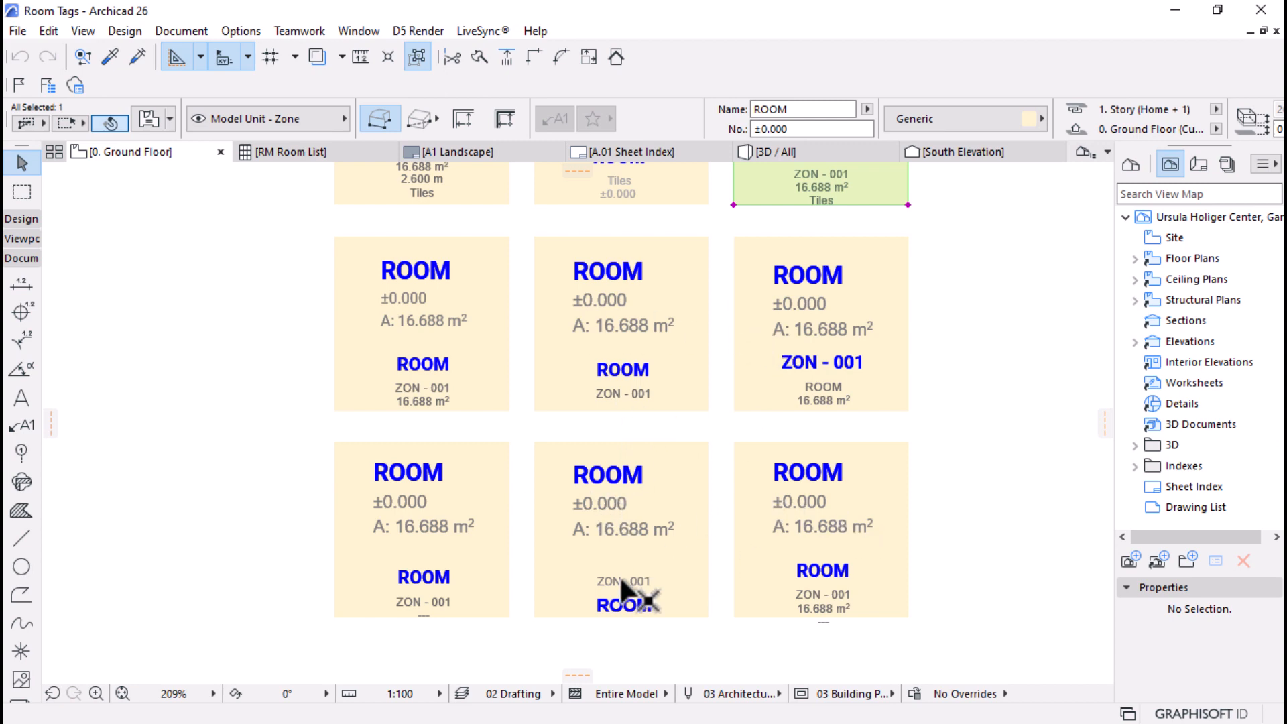
scroll(732, 563, "up", 3)
scroll(603, 569, "down", 3)
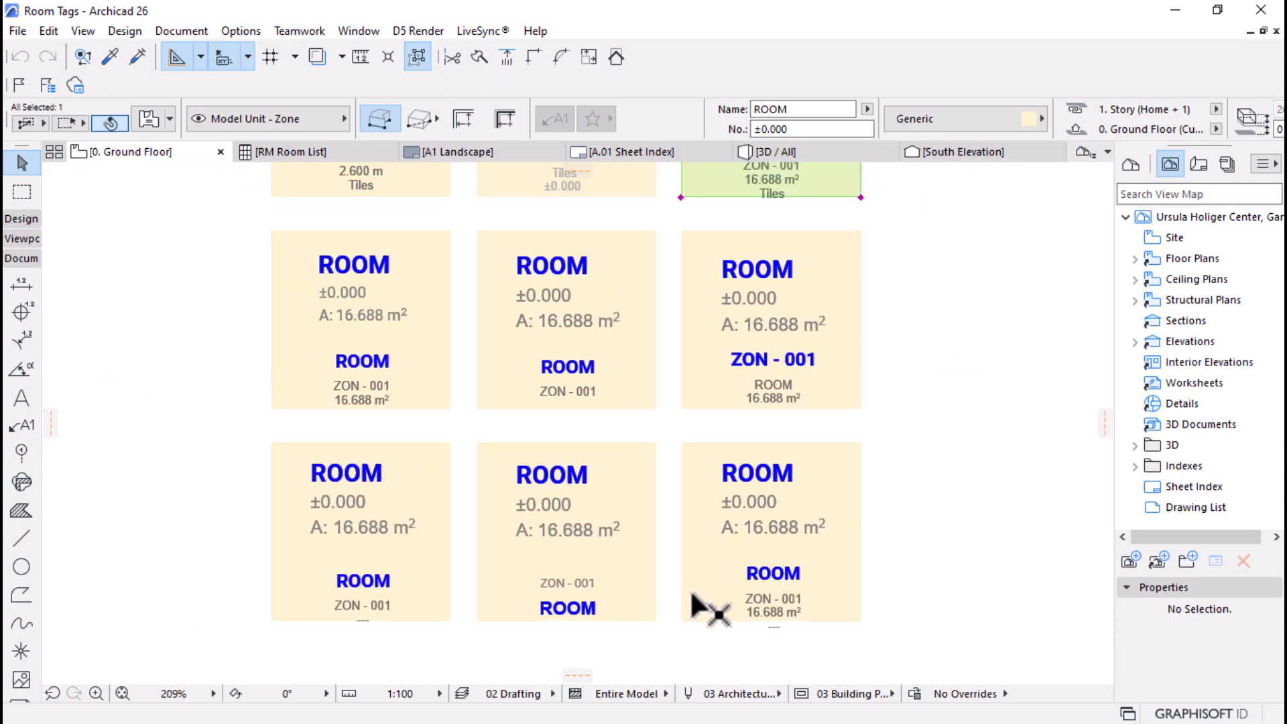
scroll(736, 583, "down", 1)
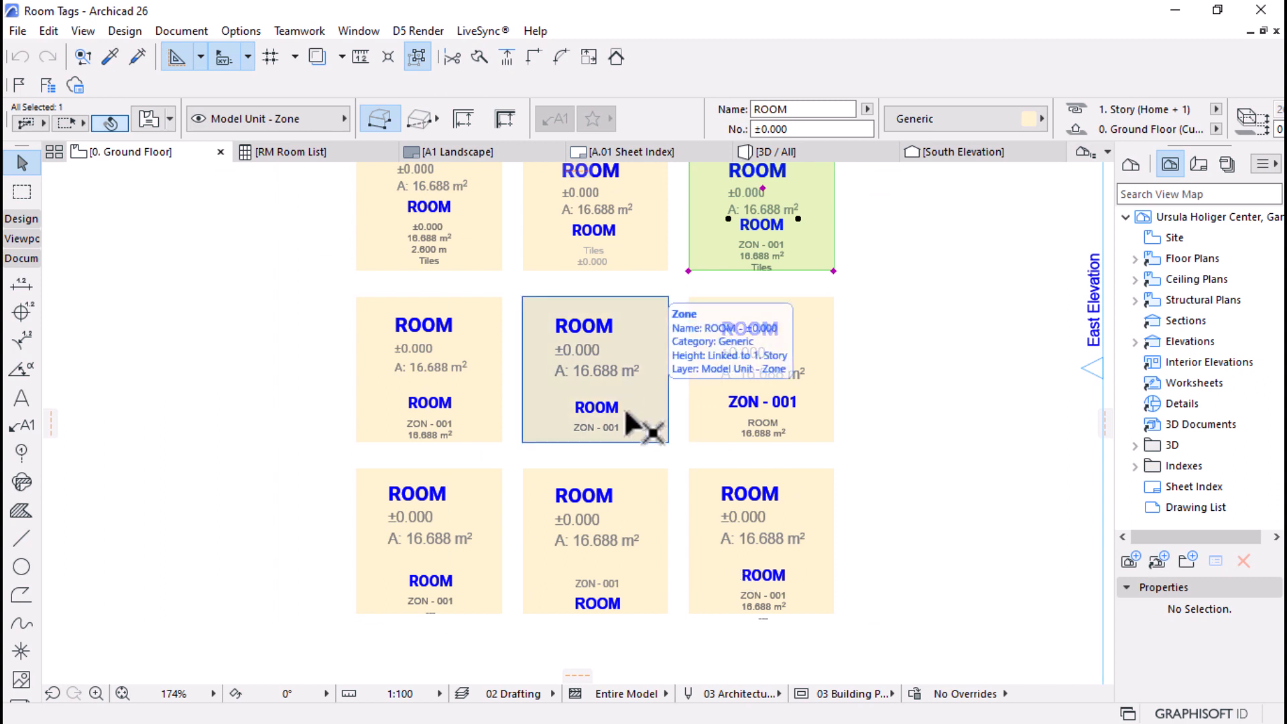
Step: Look through the zone favorites in the Massing folder, preview Zone - Recreation, and close them without applying any
left_click(170, 120)
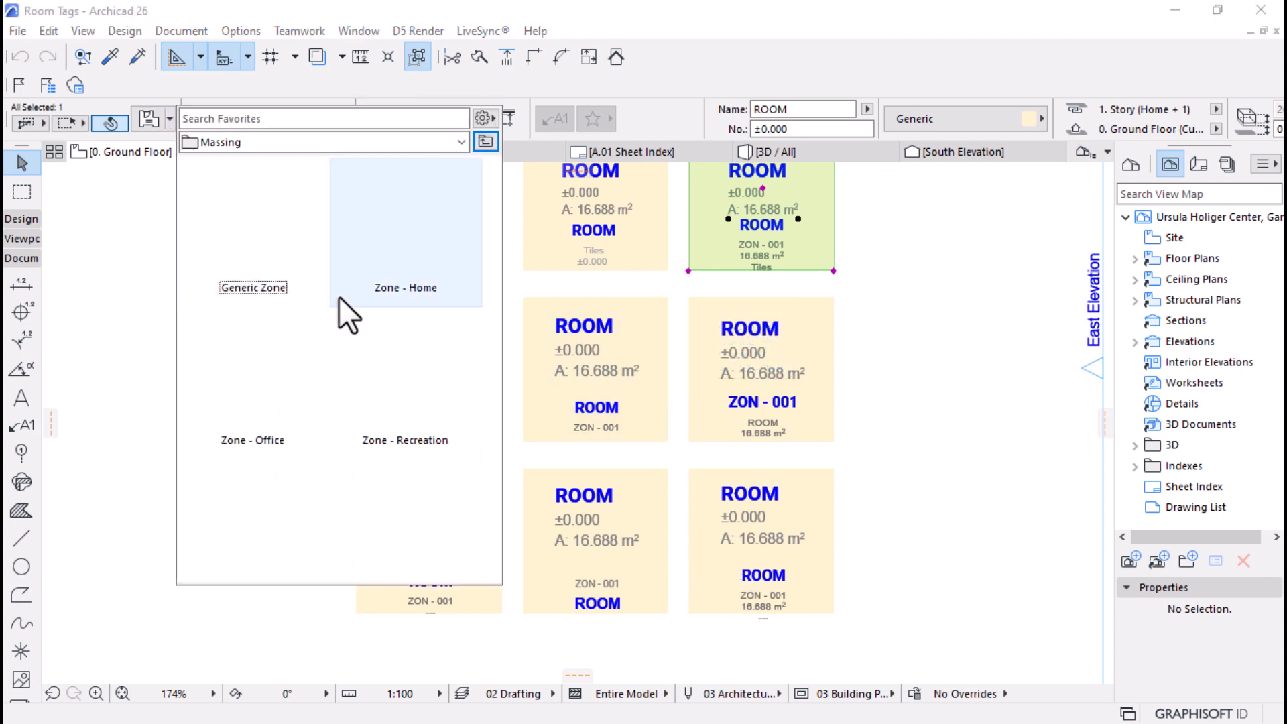
mouse_move(450, 378)
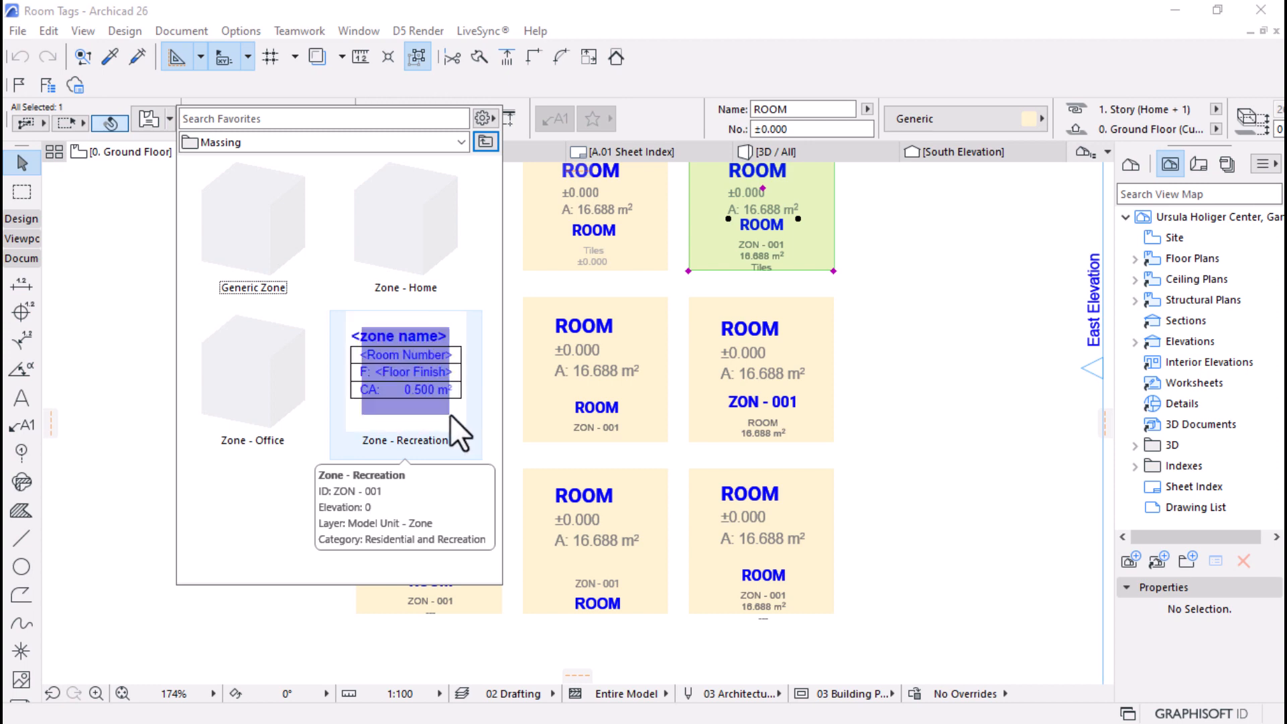
key("Escape")
scroll(590, 536, "down", 3)
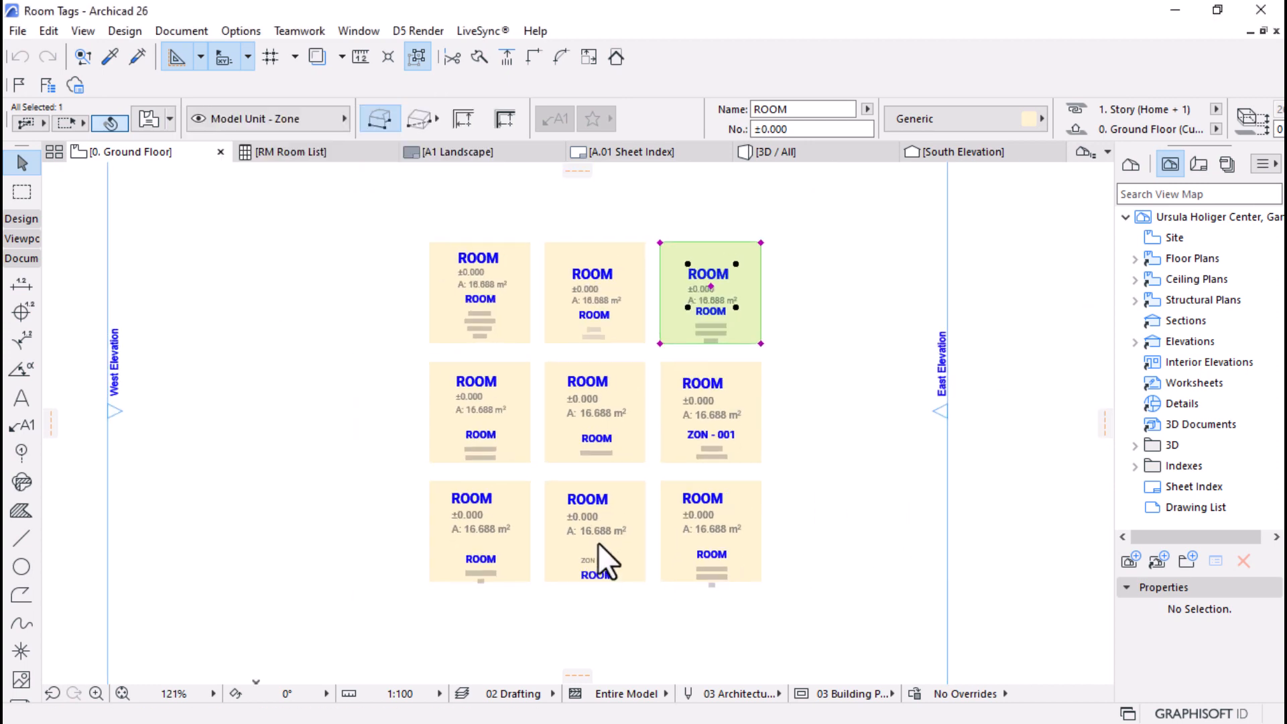
mouse_move(598, 542)
mouse_move(744, 488)
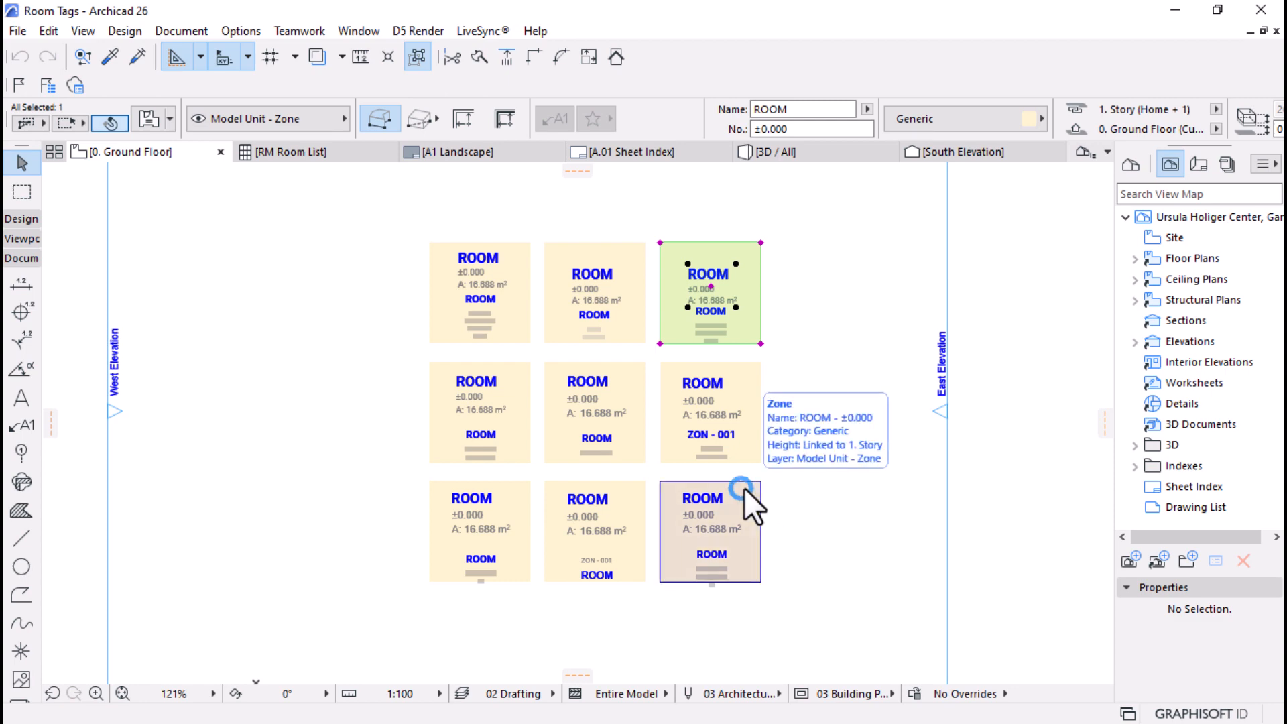